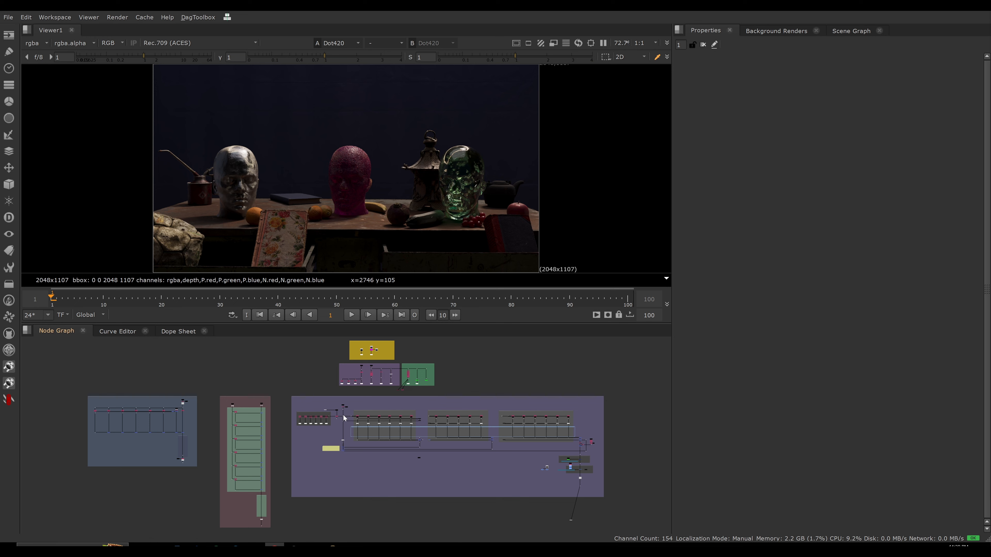
Examine the overall node layout of the combined additive and subtractive method backdrop.
scroll(345, 415, up, 3)
scroll(330, 427, up, 3)
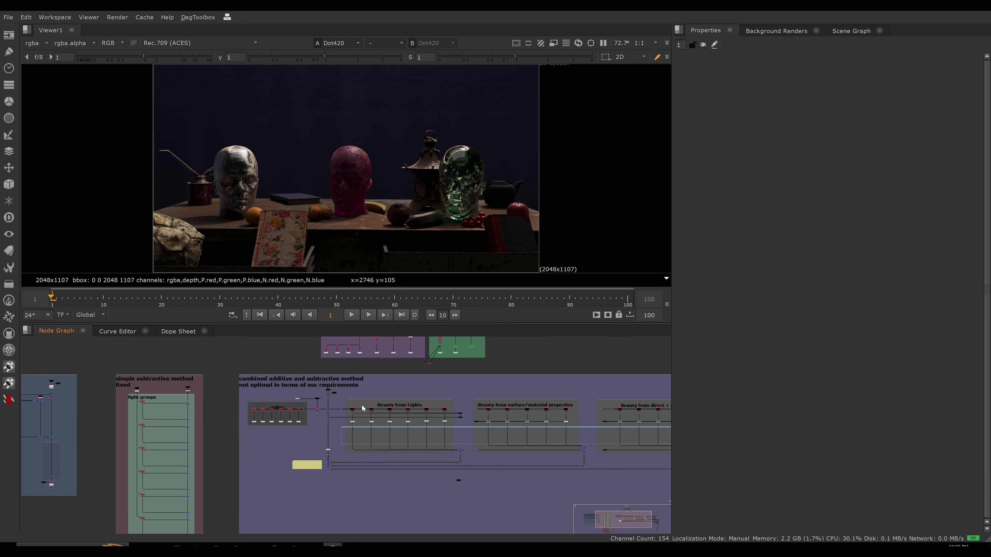
scroll(268, 377, up, 3)
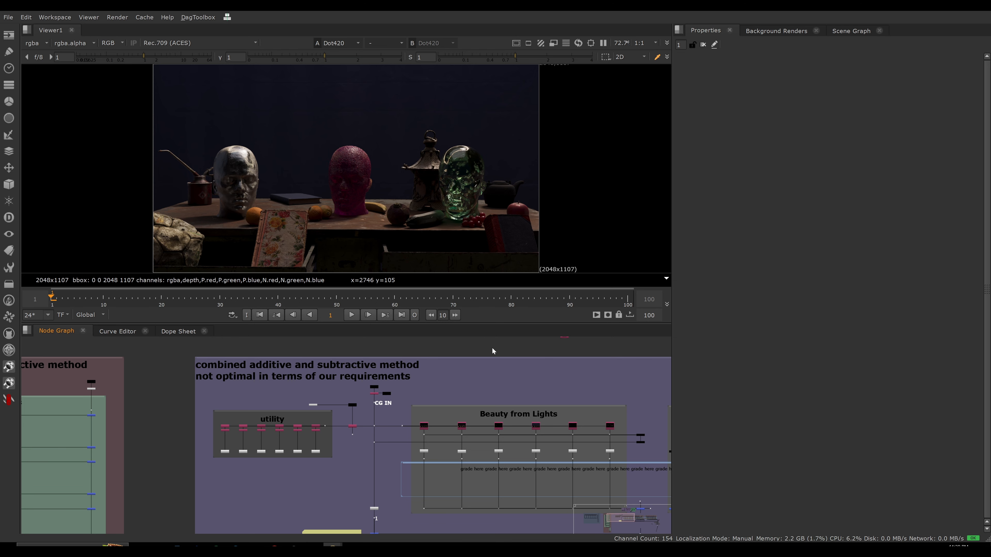
key(f)
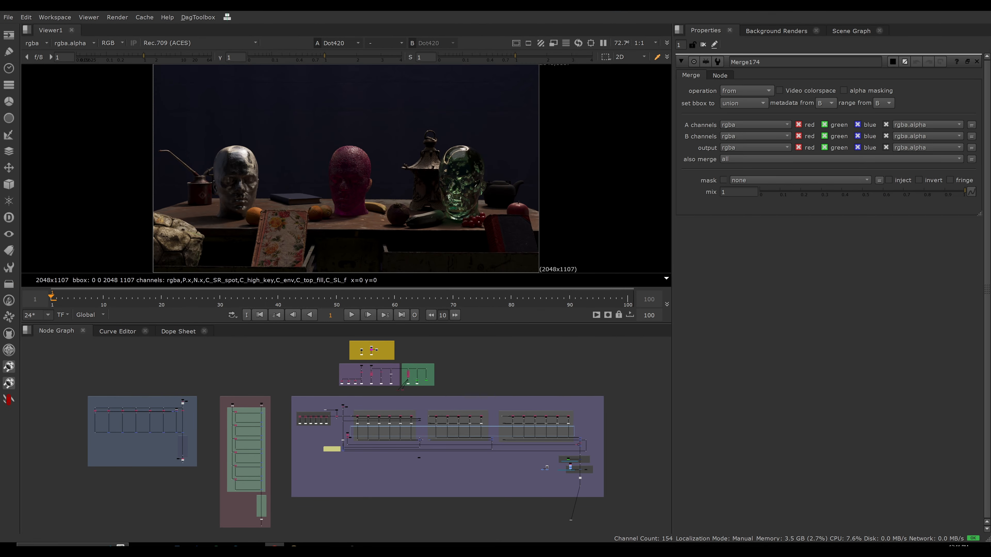
scroll(412, 414, up, 5)
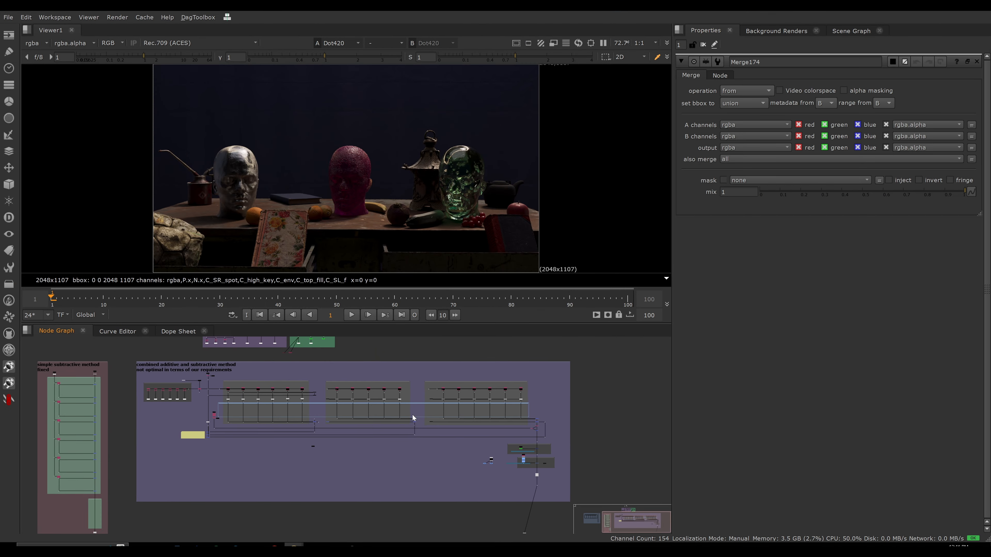
scroll(454, 427, up, 4)
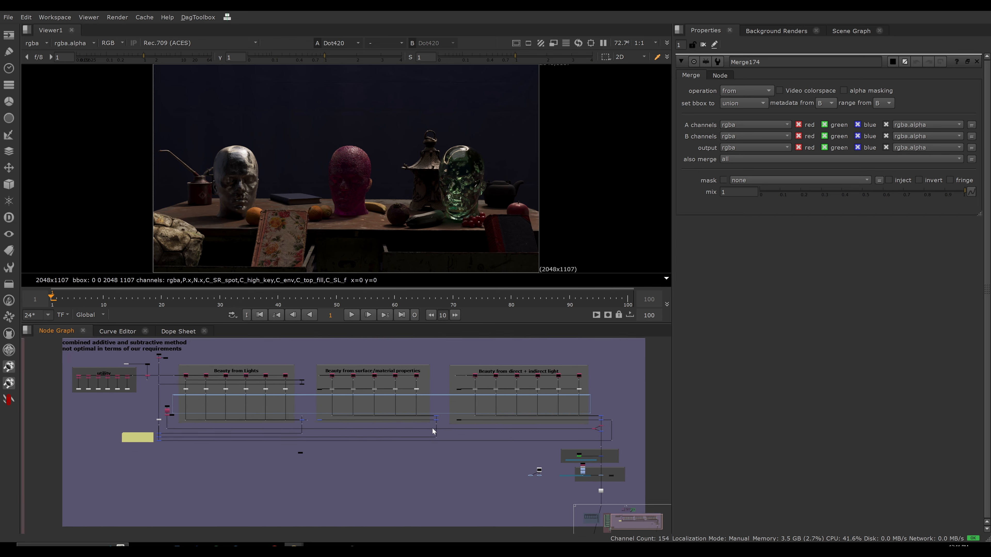
middle_drag(440, 437, 441, 437)
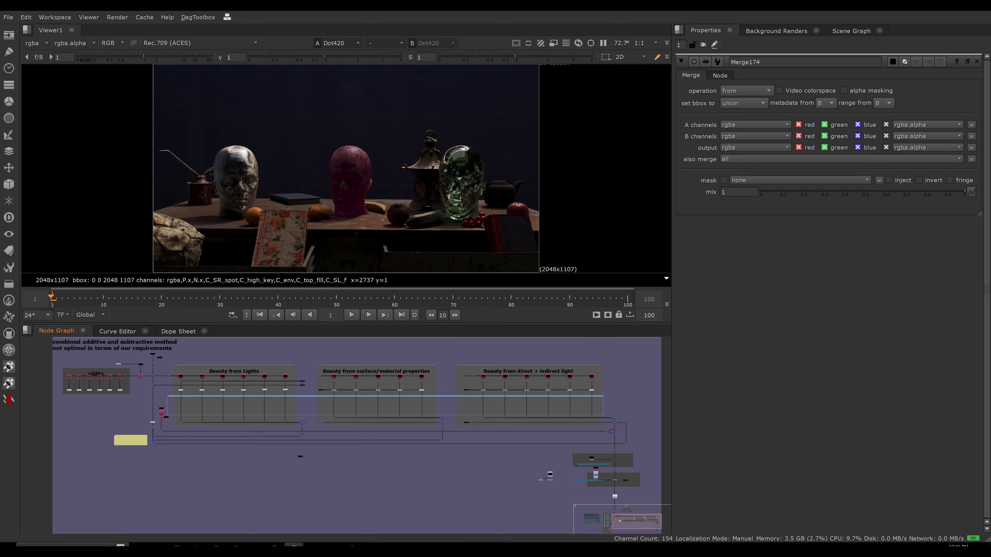
View the incoming render on the CG IN line beside the utility and Beauty from Lights groups.
scroll(166, 375, up, 2)
middle_drag(165, 375, 302, 406)
scroll(253, 394, up, 4)
click(250, 374)
key(1)
scroll(298, 404, down, 1)
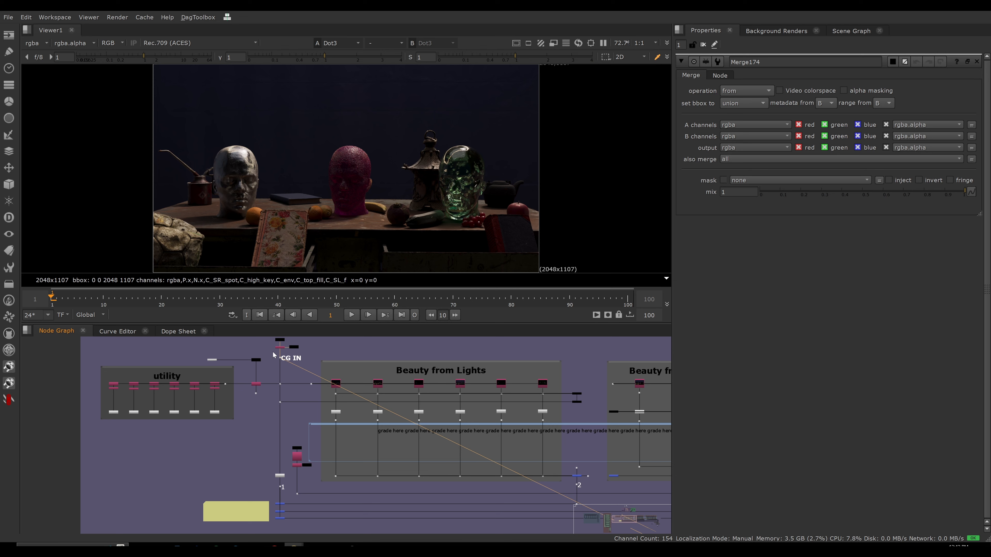
click(280, 357)
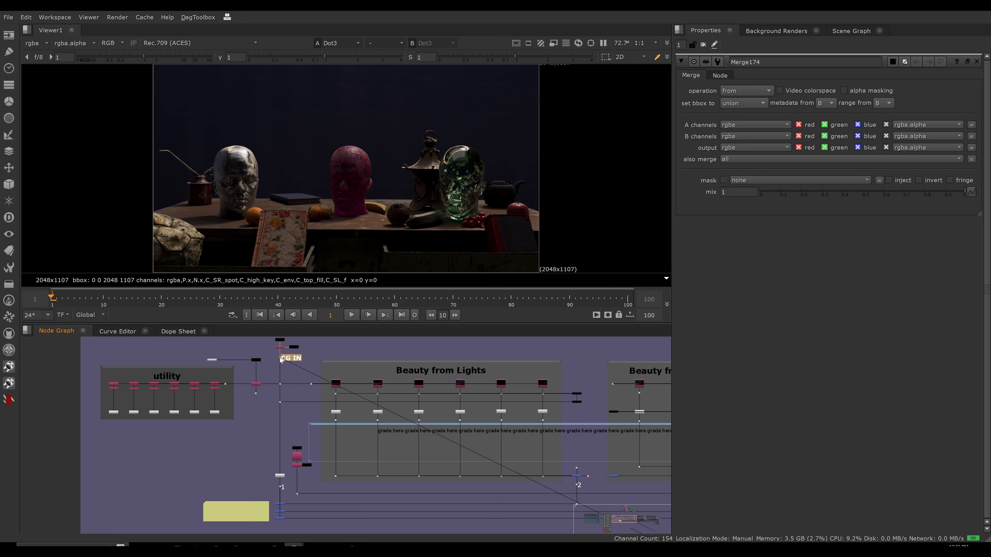
View the output of the lowest difference merge and read the yellow note beside the difference nodes.
drag(290, 514, 272, 524)
key(1)
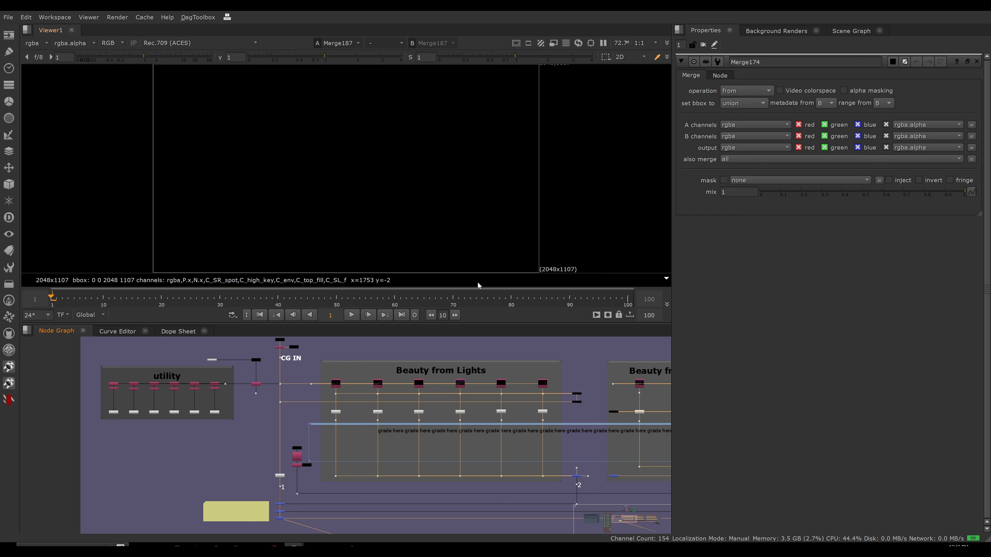
ctrl+click(604, 178)
scroll(286, 478, up, 4)
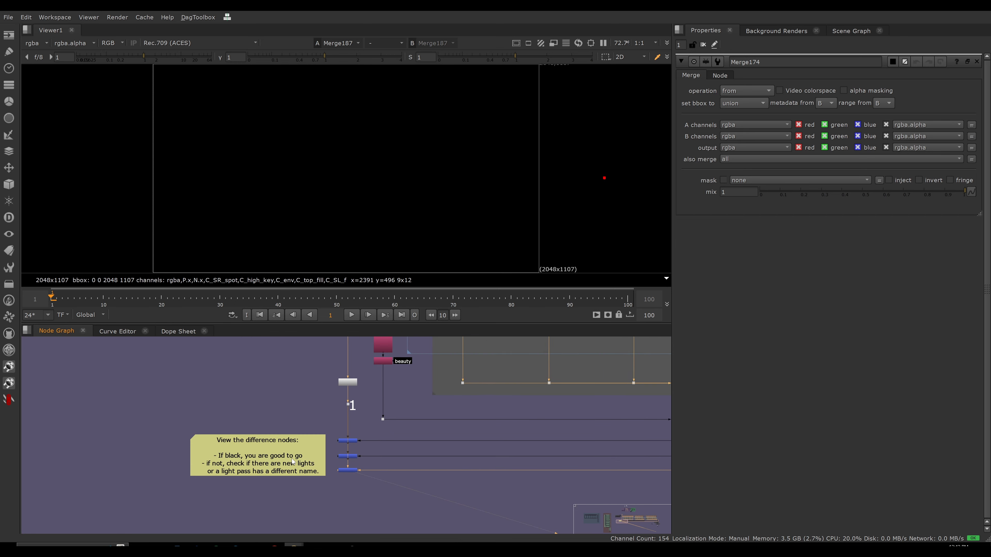
drag(297, 464, 292, 461)
click(282, 404)
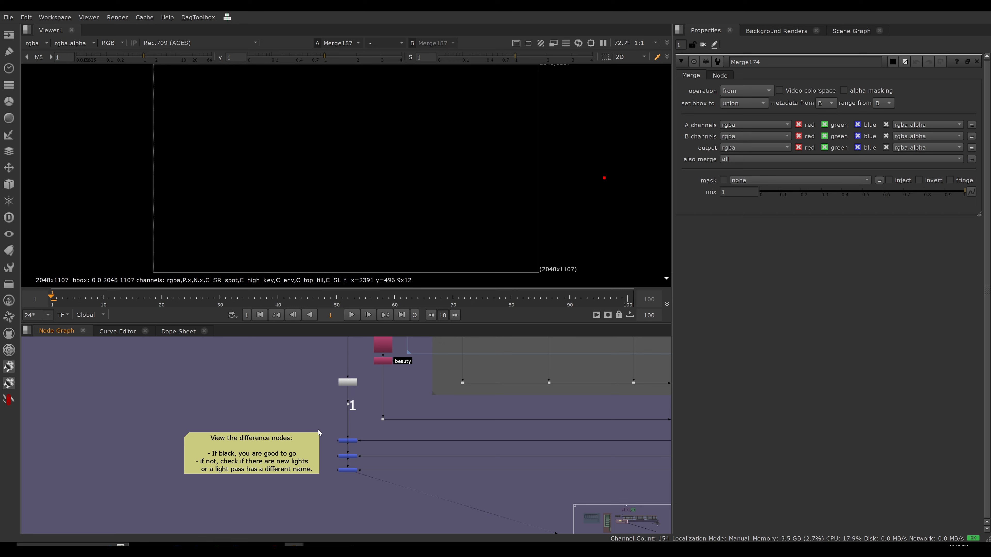
View the topmost difference merge's output and pull the lowest difference merge out of its column to expose its connections.
click(349, 441)
key(1)
drag(351, 457, 394, 472)
drag(369, 457, 352, 461)
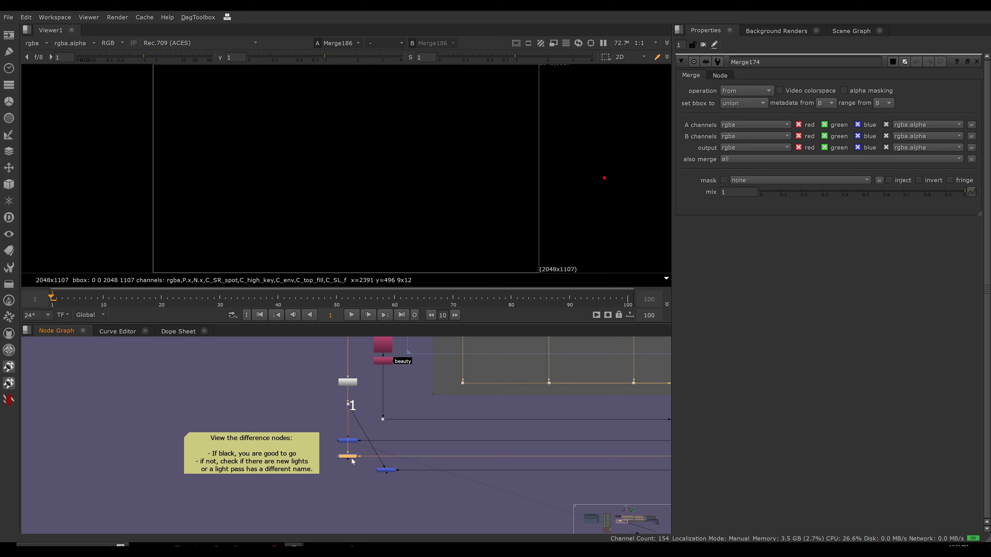
View the output of the dot labelled 1, open its properties, and move the displaced difference merge back into its column.
click(349, 404)
key(1)
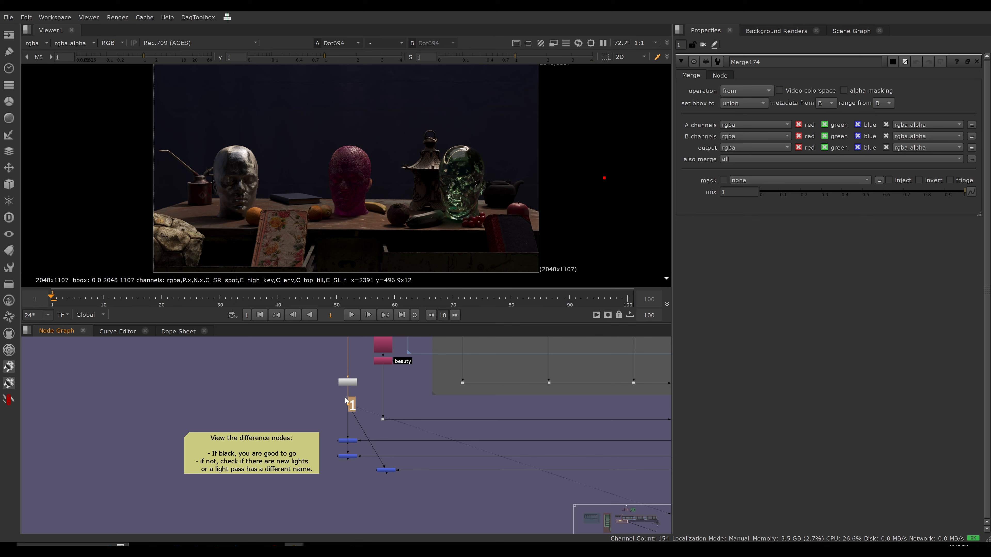
double_click(346, 403)
drag(384, 472, 345, 471)
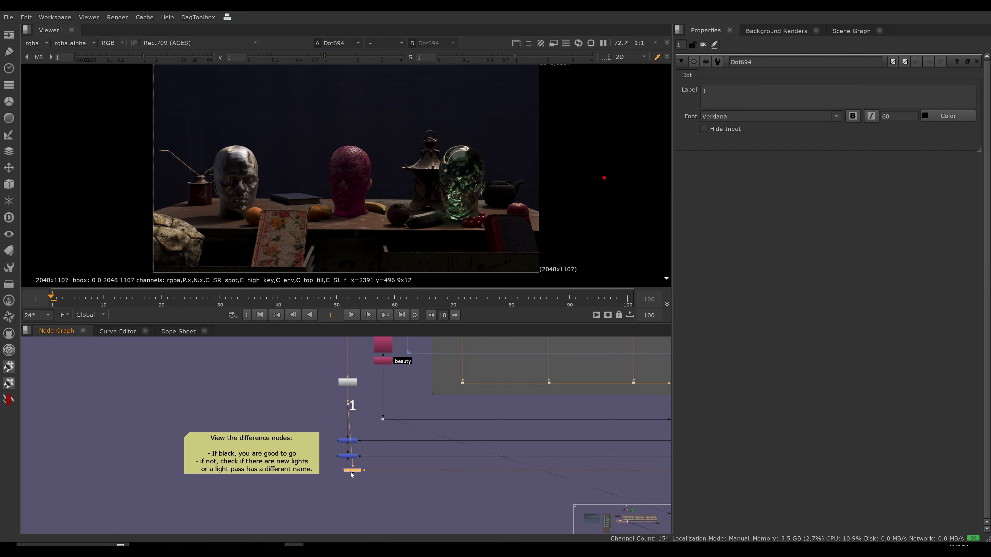
Send the three difference merges below the dot labelled 1 to separate viewer inputs and check each output.
click(338, 441)
key(1)
scroll(402, 439, down, 5)
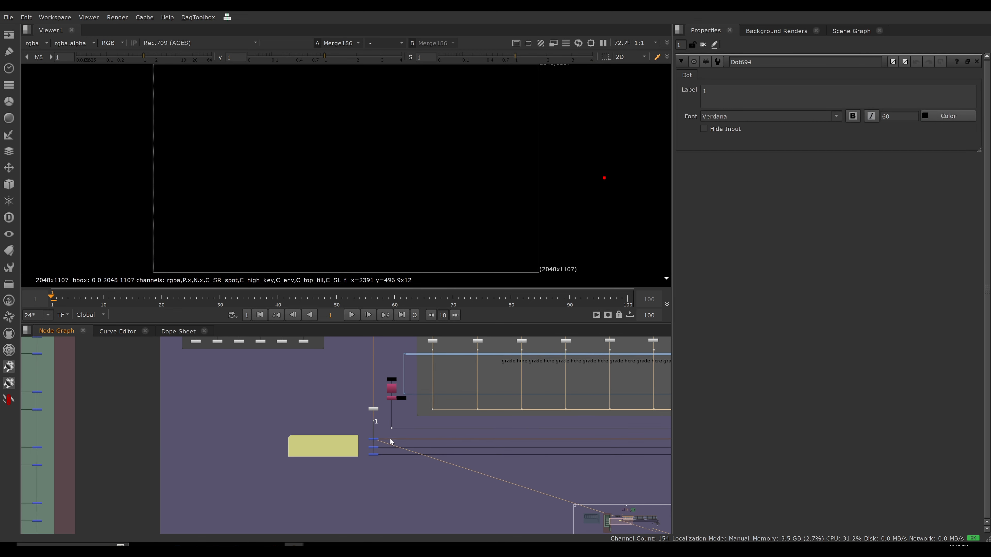
middle_drag(391, 440, 201, 458)
scroll(202, 447, down, 2)
scroll(202, 456, down, 2)
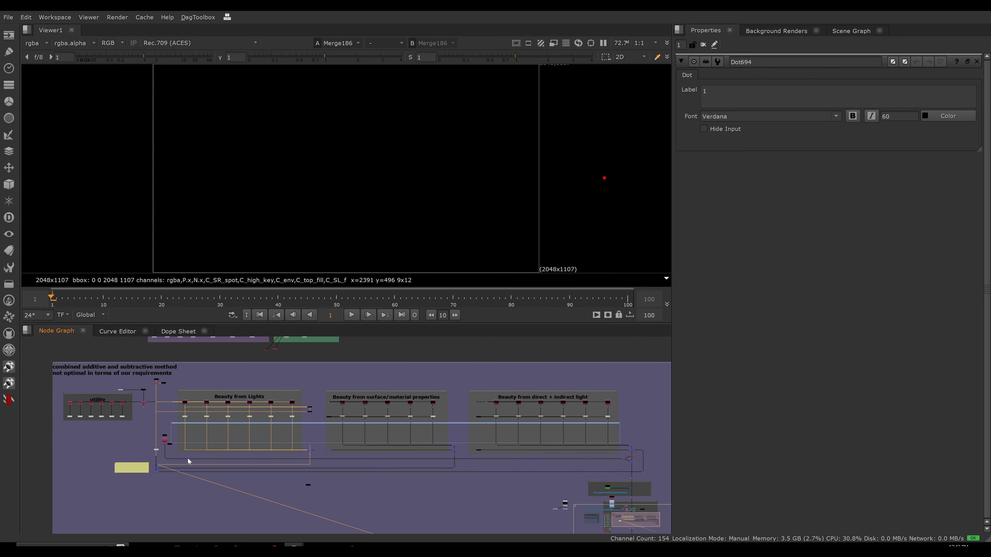
click(157, 469)
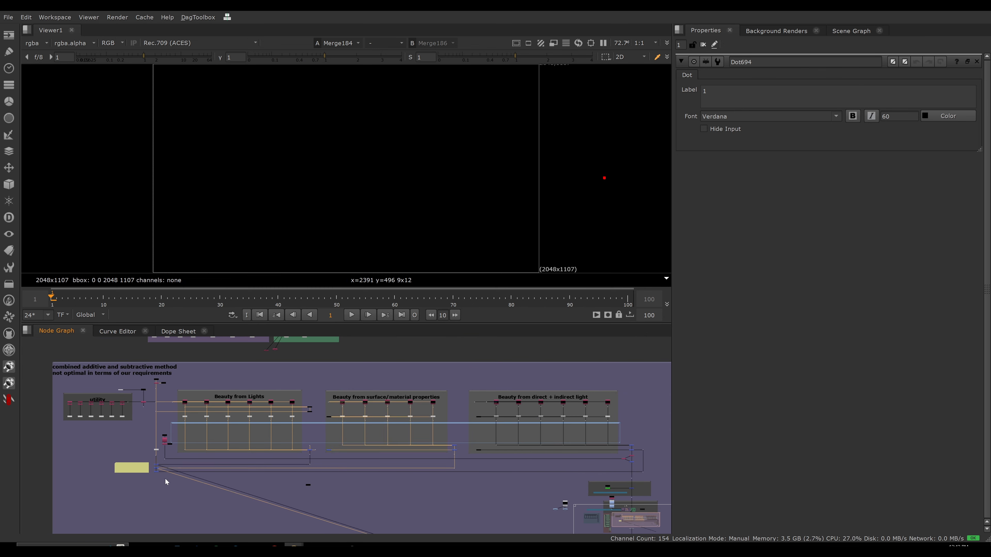
click(156, 471)
key(1)
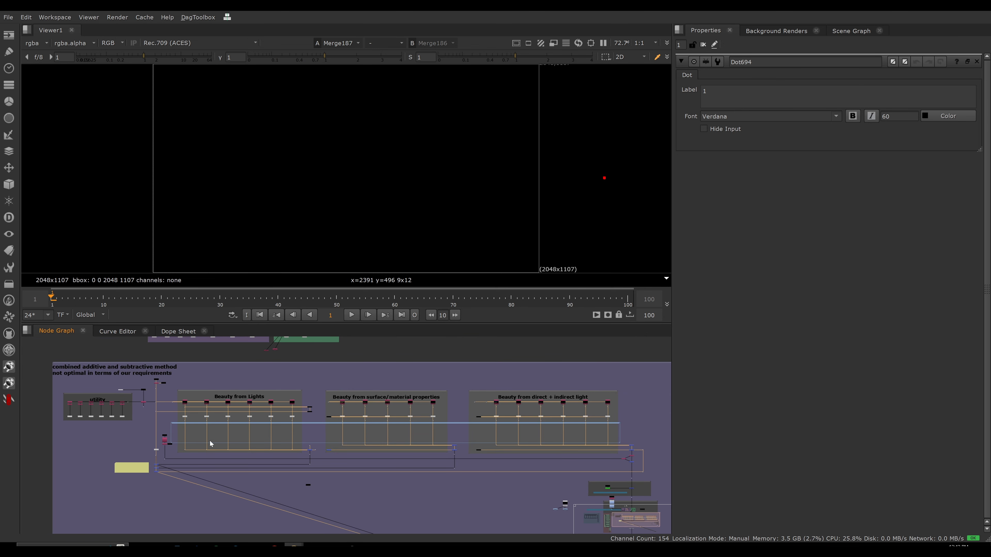
Reconnect the middle difference merge to the viewer and cycle through the viewer inputs to compare the difference outputs.
click(256, 381)
key(1)
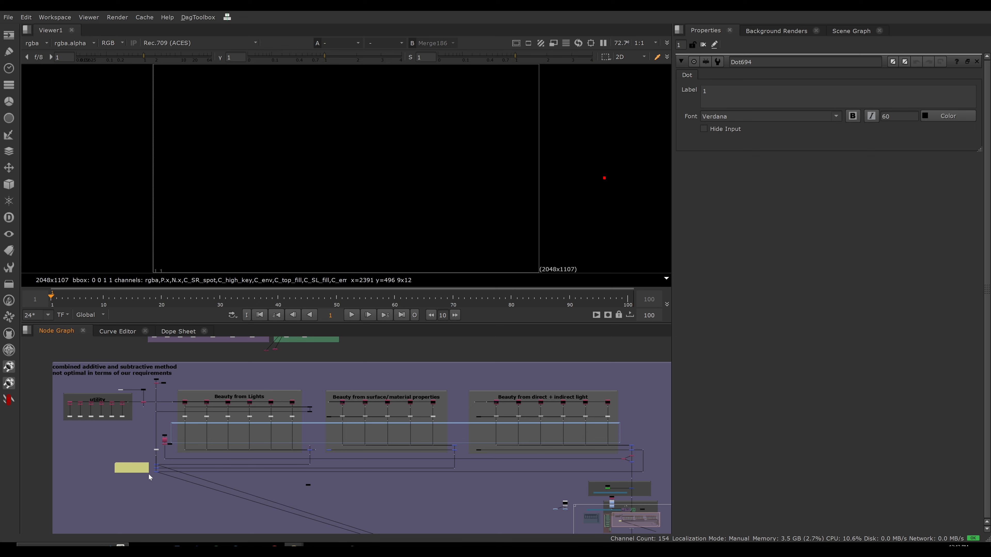
click(157, 468)
key(1)
click(309, 375)
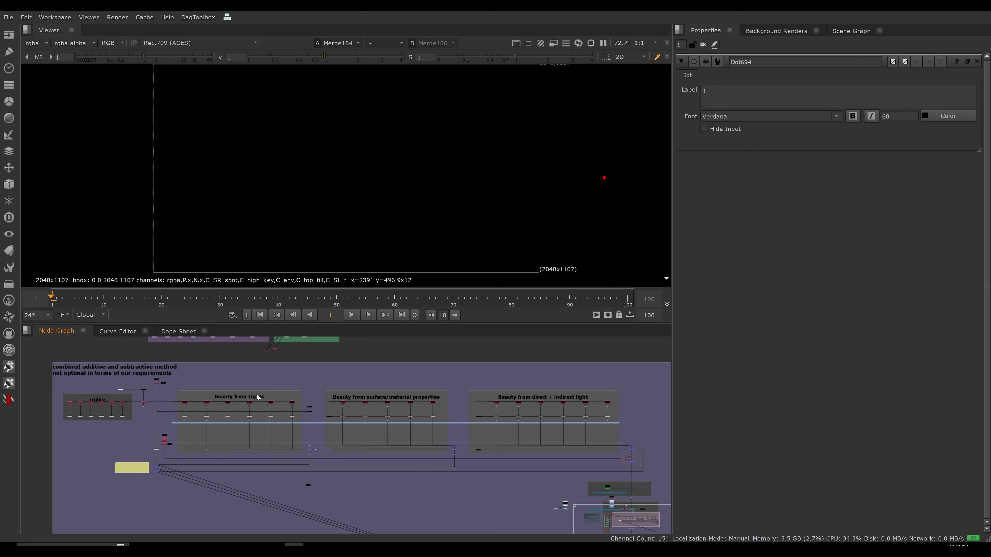
key(1)
key(3)
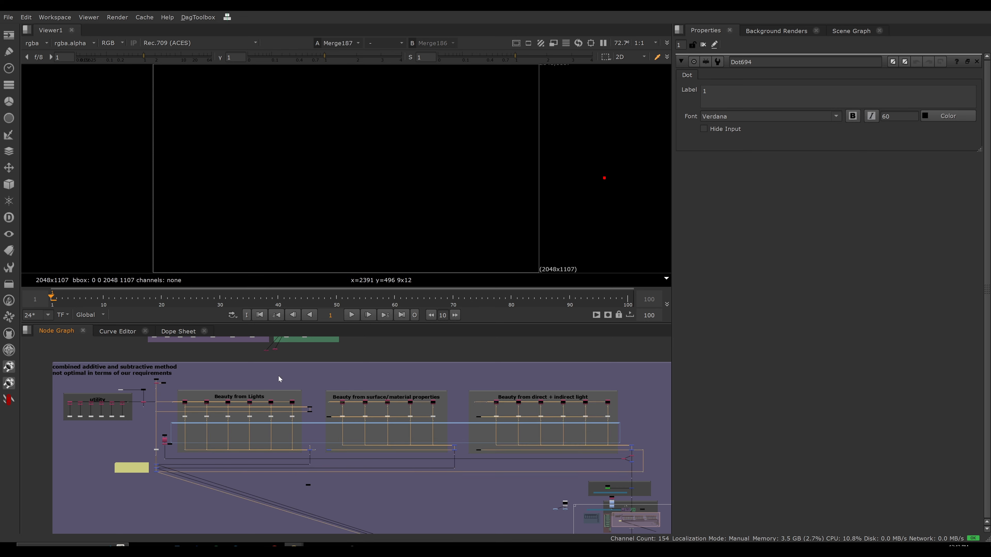
key(2)
key(3)
Check the three difference merges up close by viewing their outputs one after another.
scroll(150, 479, up, 10)
middle_drag(142, 445, 223, 481)
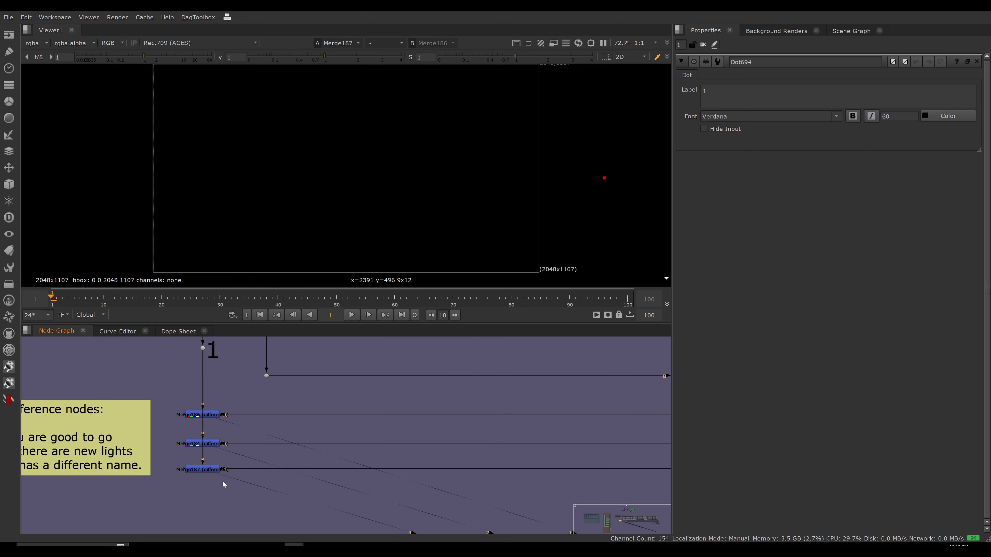
middle_drag(169, 411, 298, 437)
key(1)
key(2)
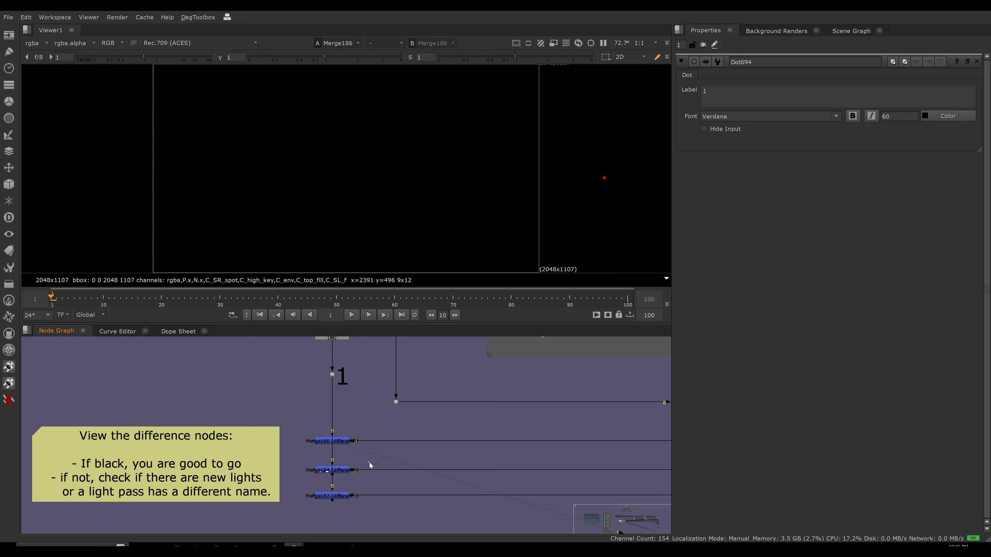
key(3)
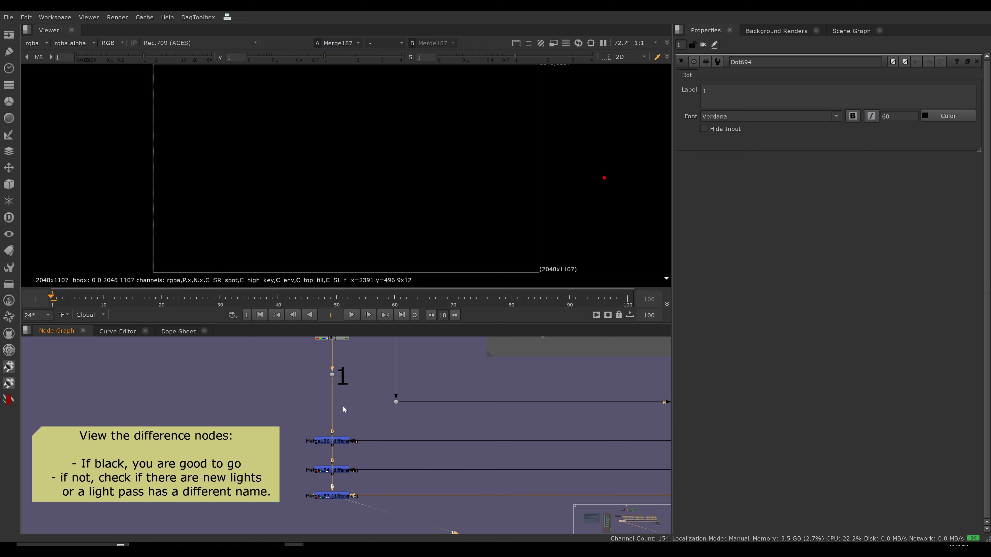
Review the difference-check note in its surrounding node setup and view the output of the dot labelled 1 again.
scroll(237, 470, down, 8)
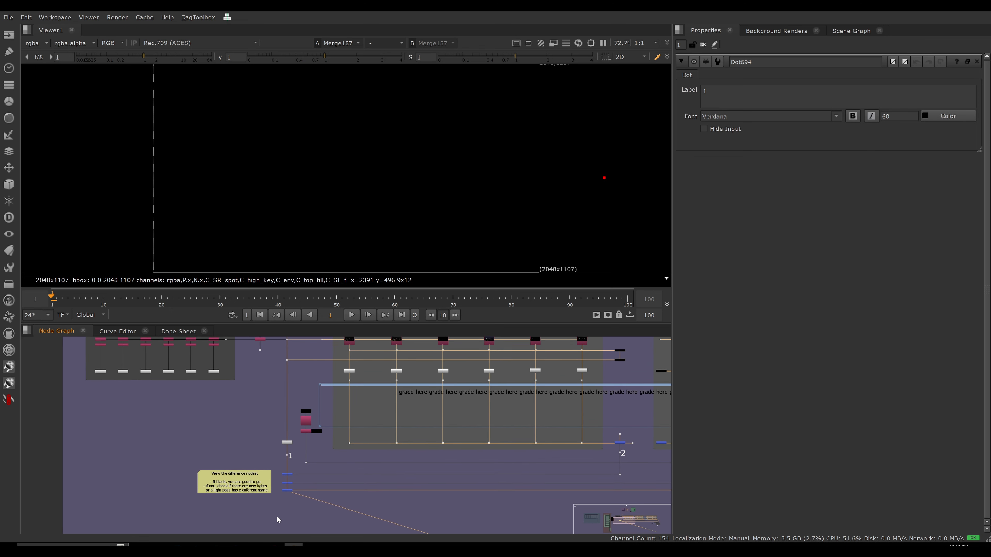
scroll(306, 466, down, 3)
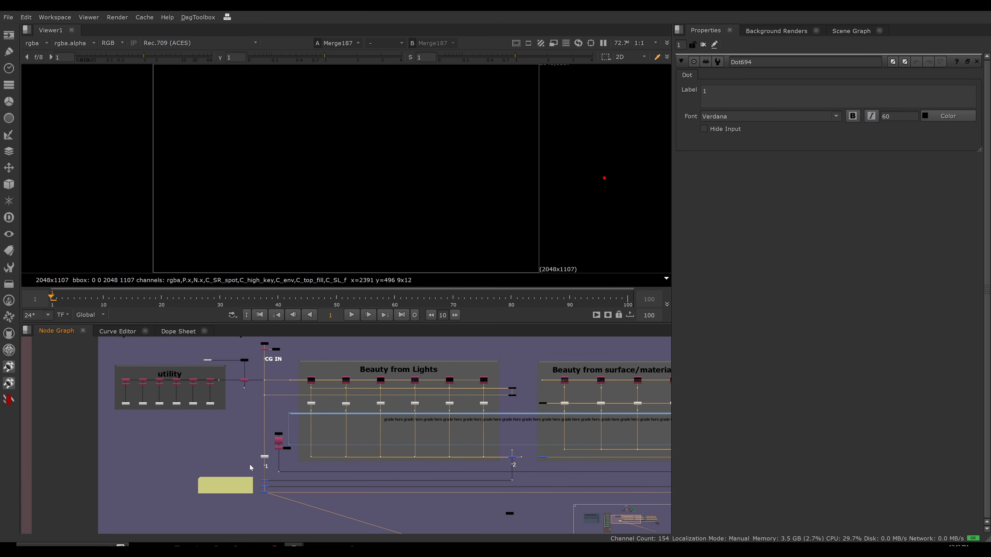
middle_drag(250, 464, 224, 466)
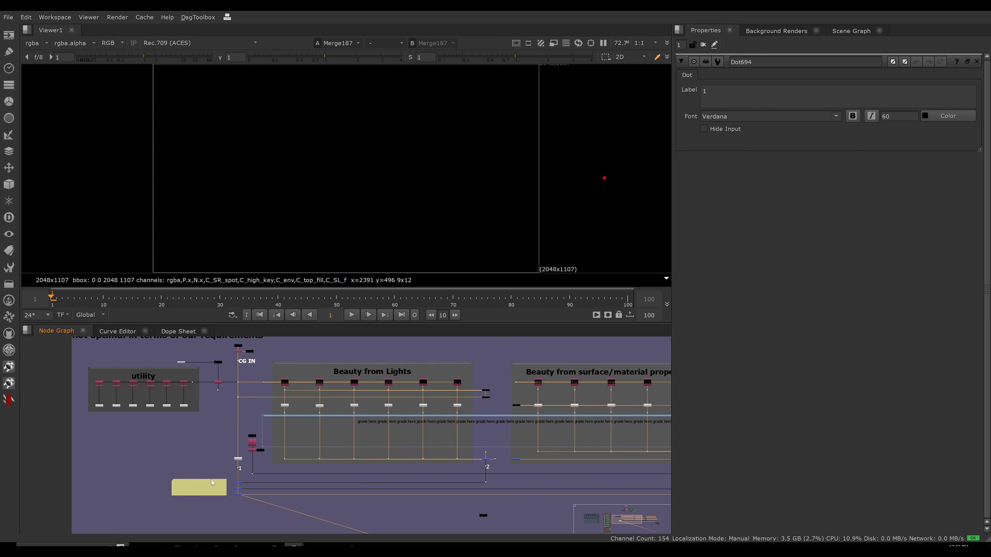
scroll(239, 467, up, 5)
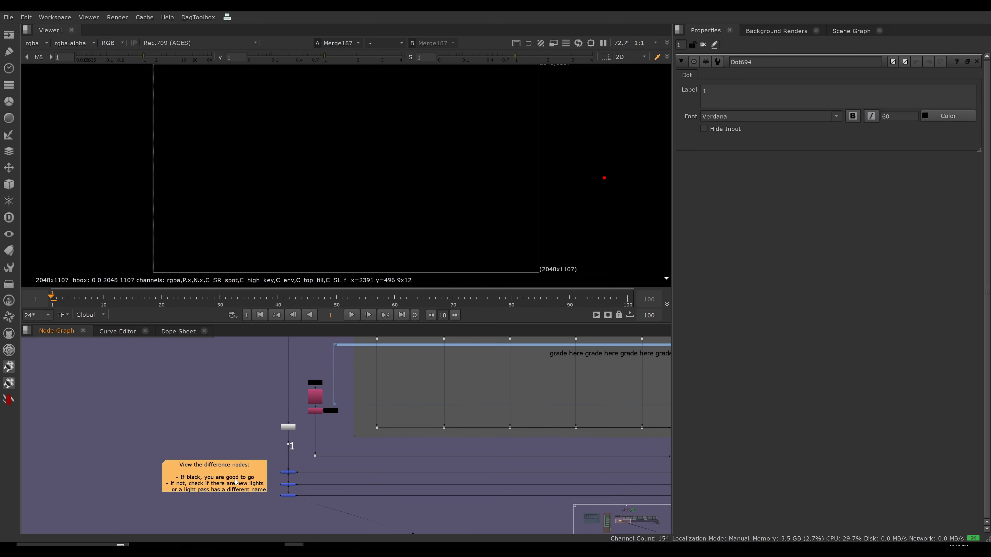
key(1)
scroll(239, 456, down, 6)
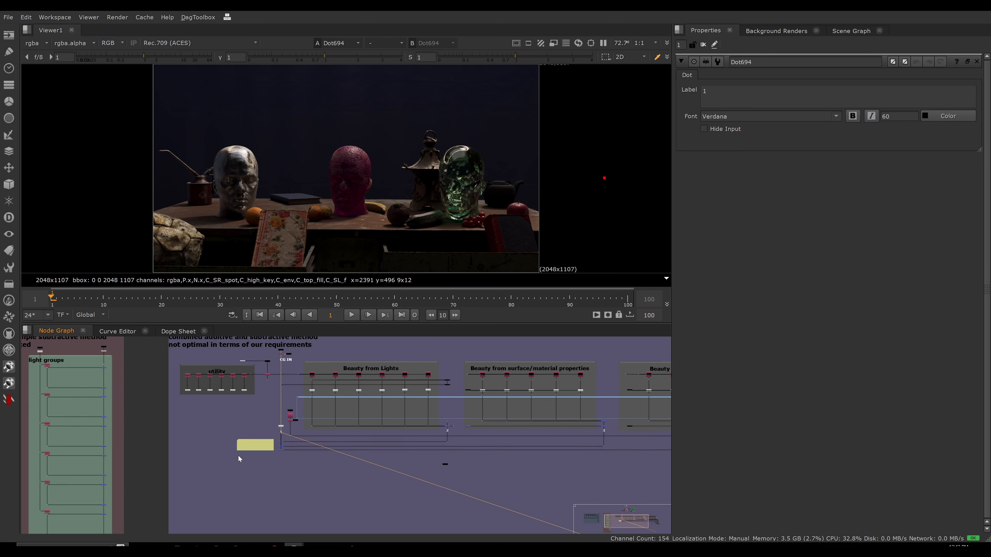
View the dot on the CG IN line where the utility and Beauty from Lights branches split off.
middle_drag(277, 396, 274, 461)
scroll(280, 440, up, 4)
click(279, 440)
key(1)
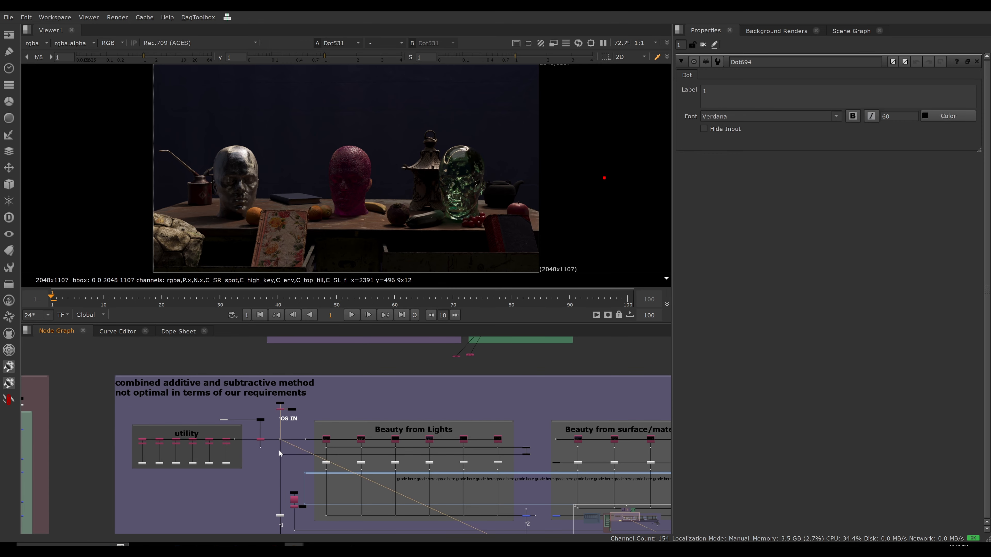
middle_drag(299, 427, 240, 418)
scroll(287, 421, down, 2)
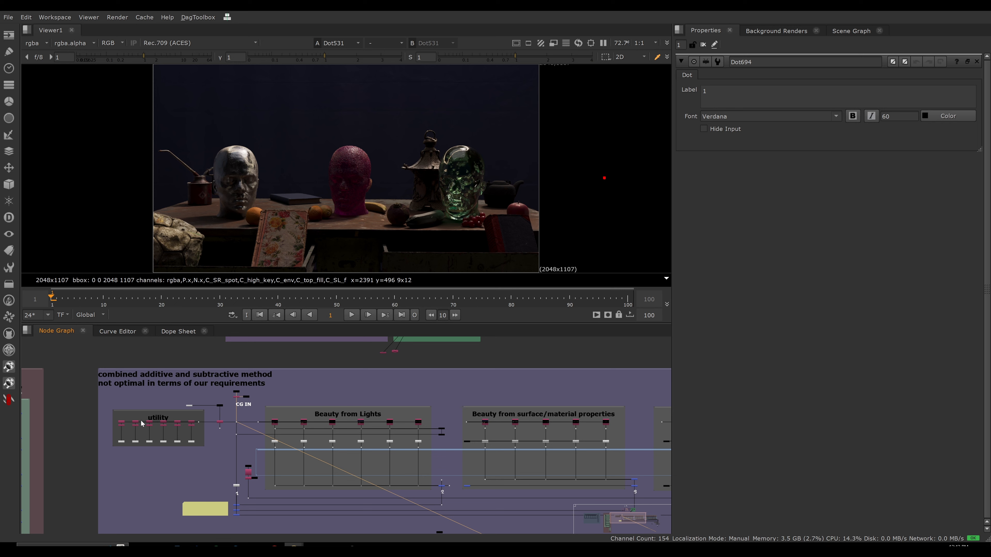
View the dot on the CG IN line that feeds the lower horizontal branch through Beauty from Lights.
drag(249, 416, 541, 432)
click(220, 431)
scroll(221, 440, up, 4)
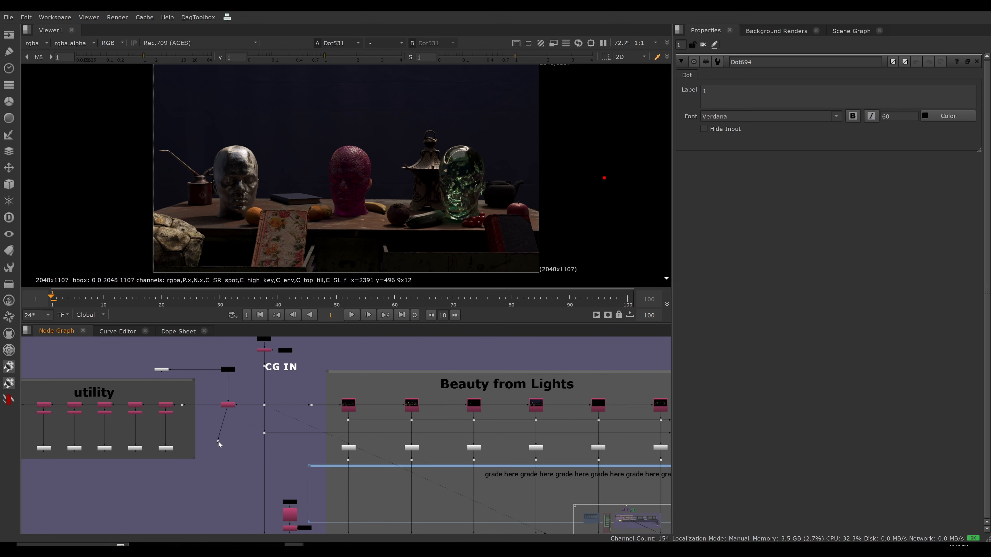
drag(219, 441, 285, 445)
key(1)
middle_drag(375, 416, 189, 391)
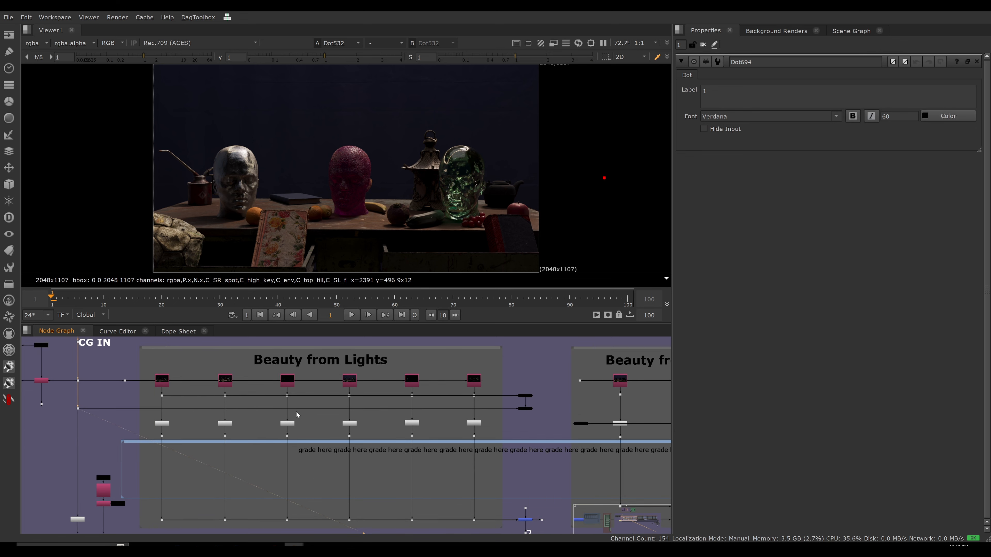
View the merge with the from operation at the end of the Beauty from Lights row and open its properties.
scroll(504, 416, up, 6)
click(561, 403)
key(1)
double_click(561, 403)
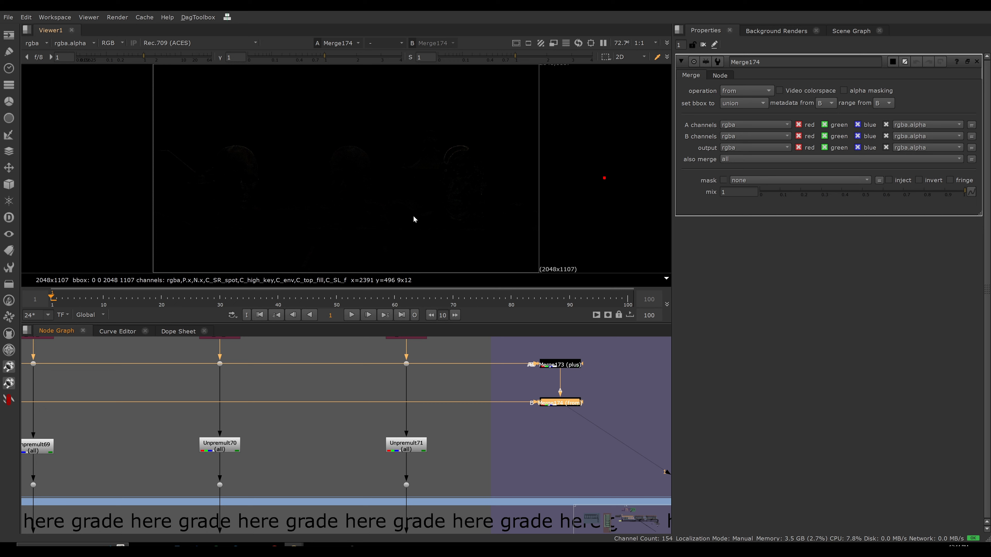
scroll(560, 402, down, 7)
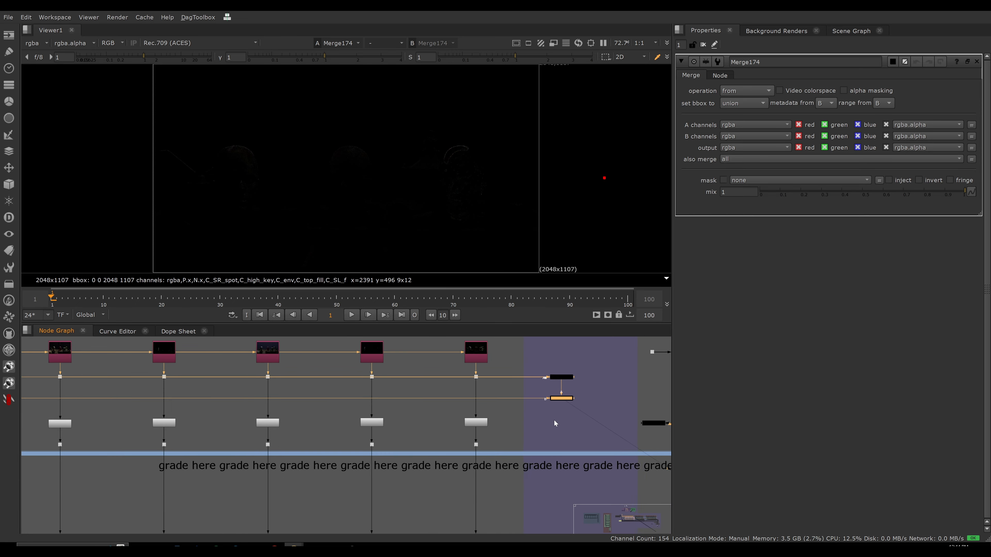
Trace the inputs of the merge above the dot labelled 2 and of the dot feeding it.
middle_drag(550, 443, 470, 431)
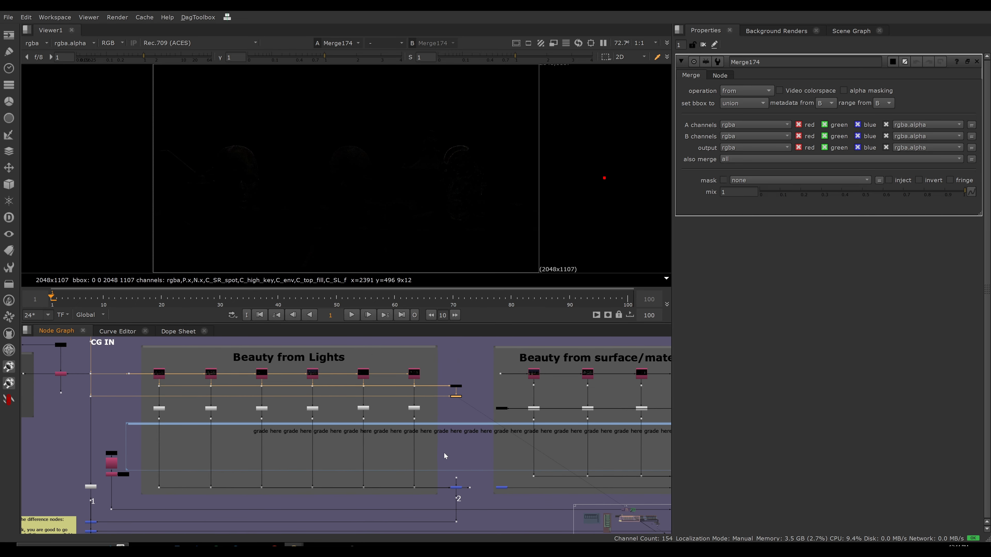
drag(447, 483, 465, 494)
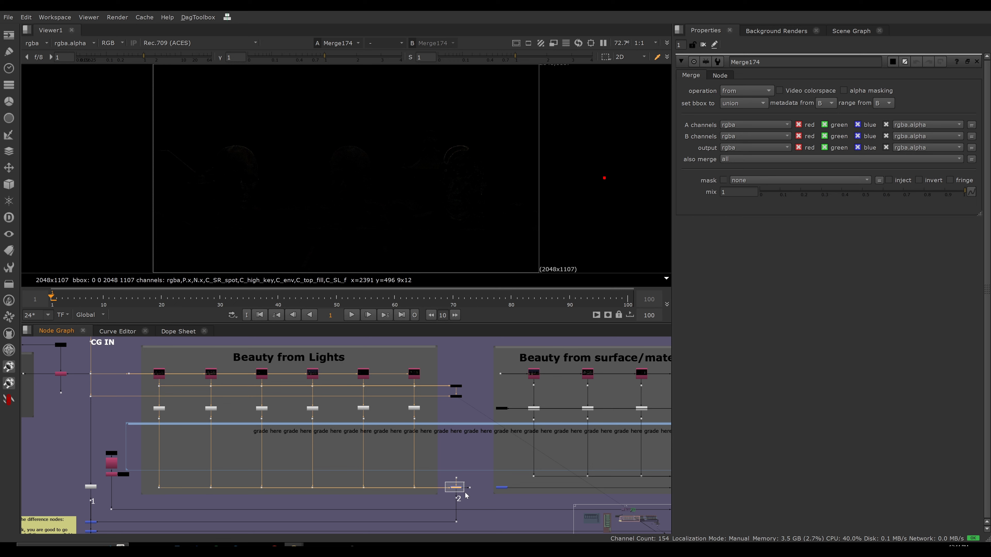
drag(448, 461, 468, 487)
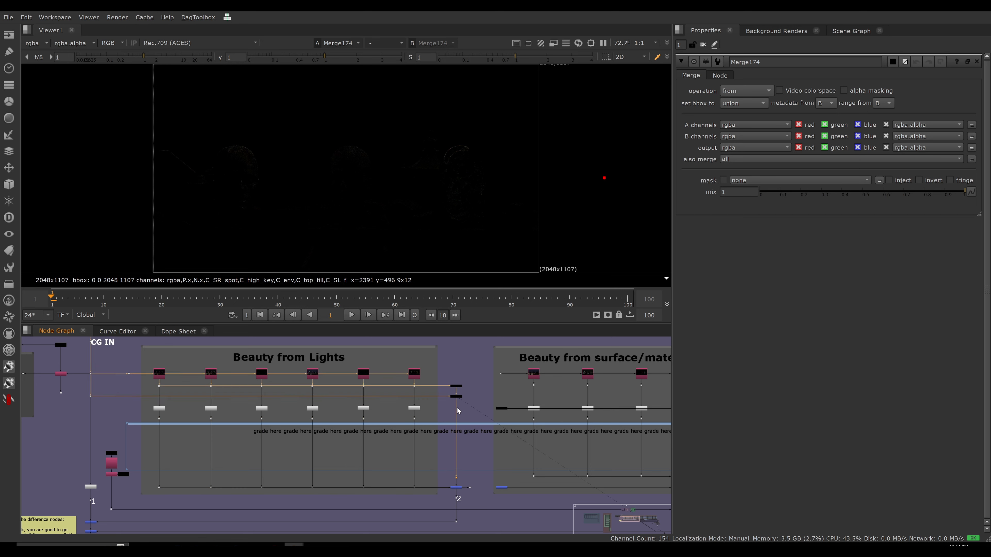
View the dot directly above the plus merge at the dot labelled 2.
scroll(458, 473, up, 3)
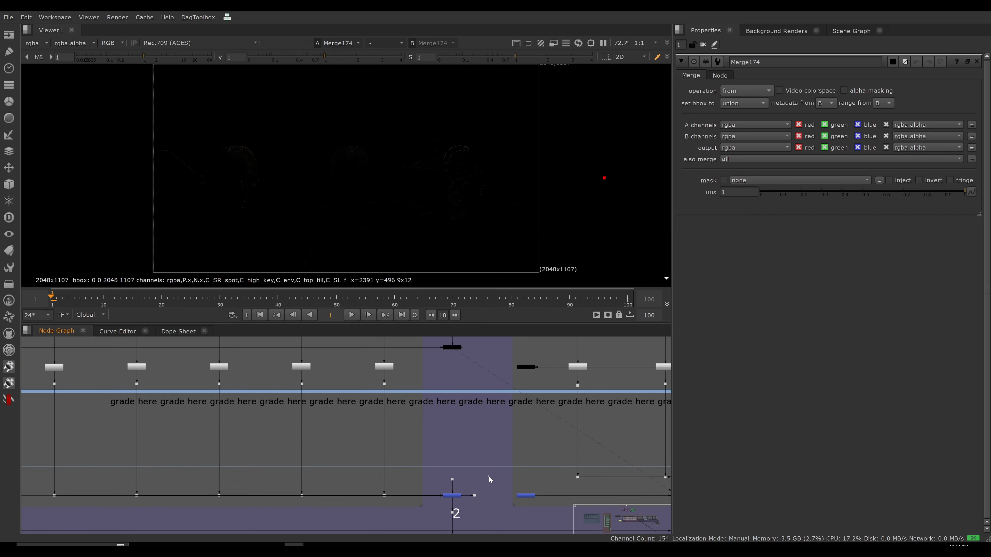
drag(486, 449, 459, 502)
click(453, 479)
key(1)
drag(475, 455, 435, 501)
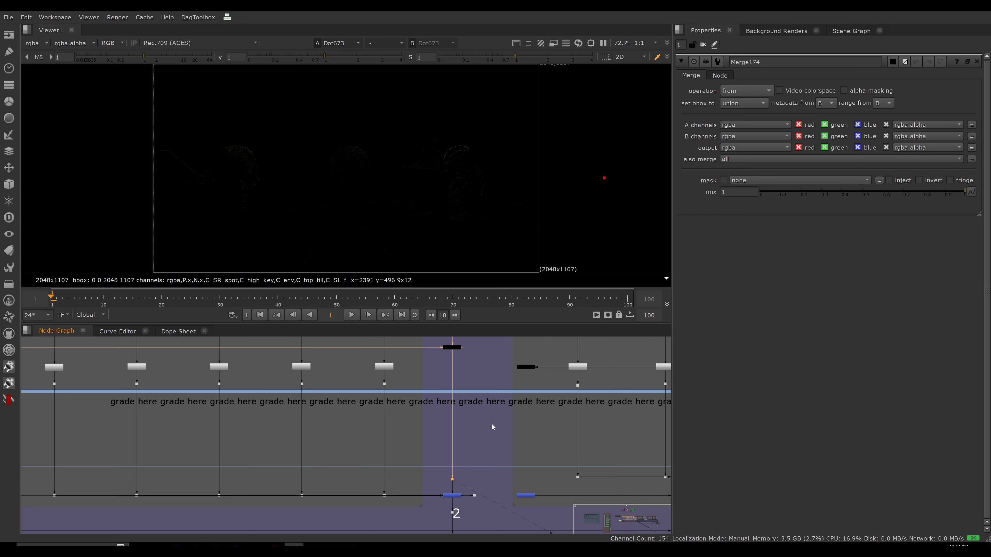
click(504, 427)
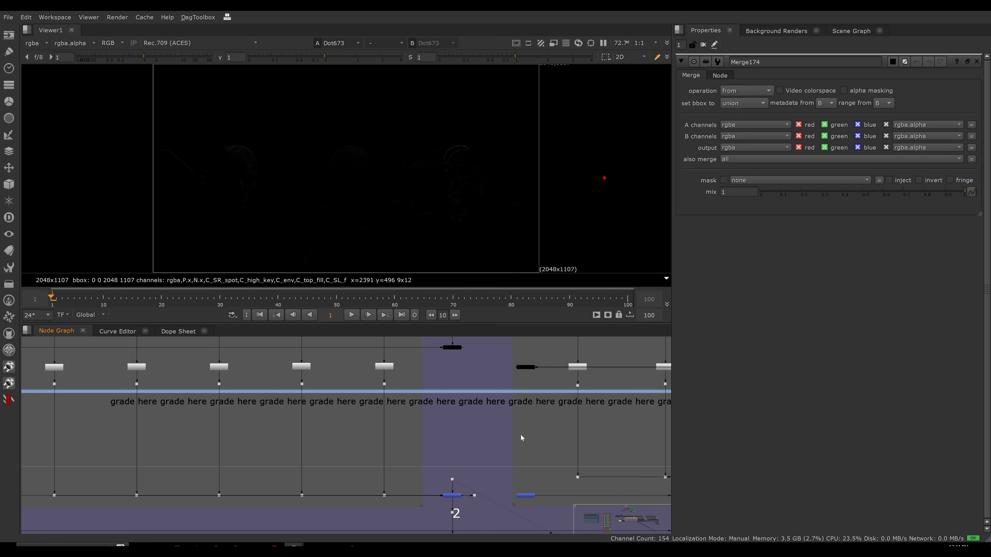
Trace the upstream connections of the dot above the plus merge through the Beauty from Lights section.
scroll(523, 431, down, 7)
middle_drag(442, 446, 401, 426)
scroll(391, 414, up, 3)
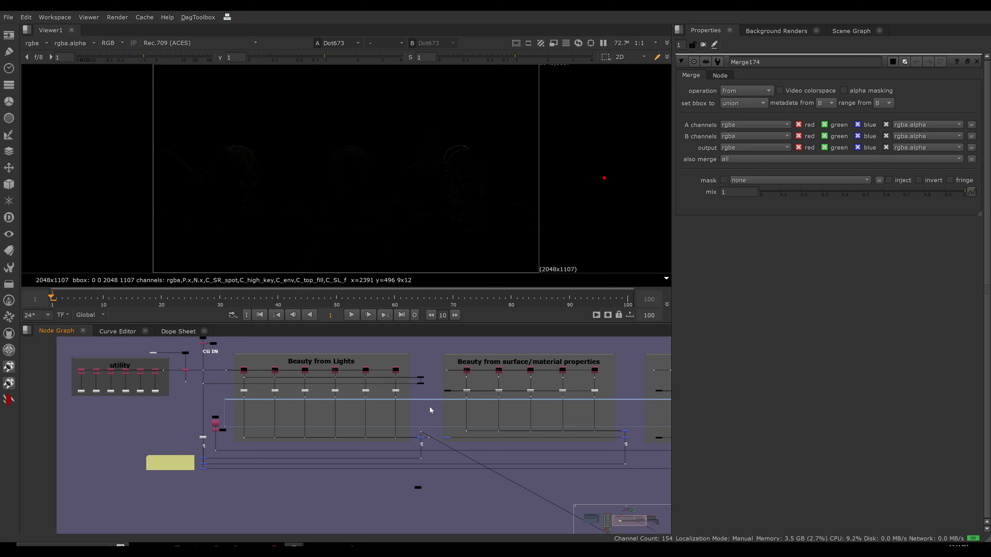
drag(432, 419, 414, 436)
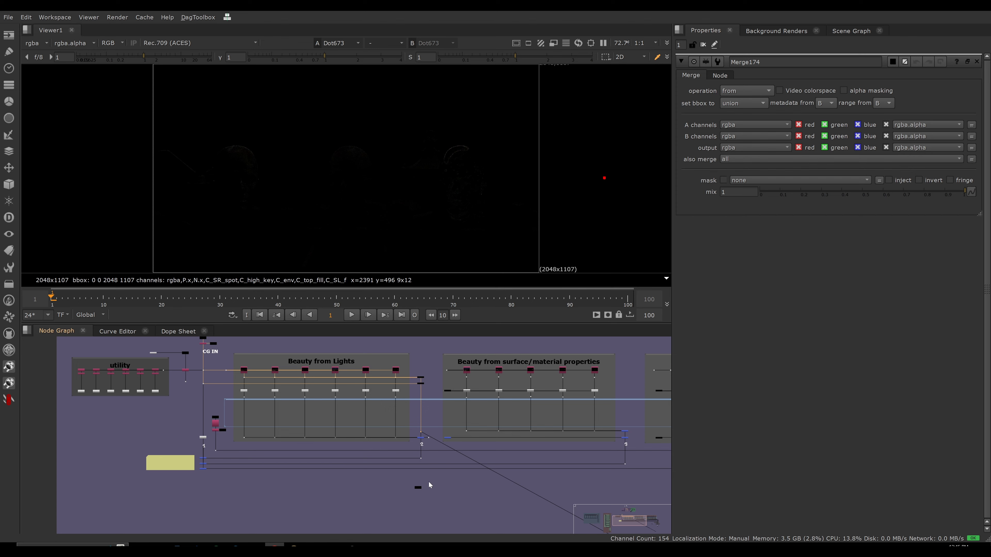
scroll(420, 463, up, 8)
middle_drag(466, 388, 449, 494)
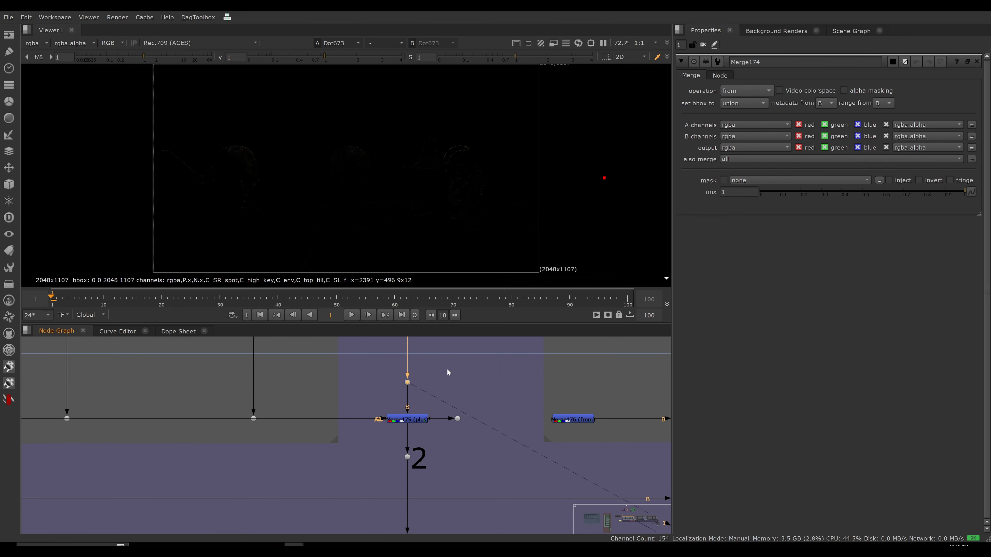
View the plus merge that combines the Beauty from Lights branches above the dot labelled 2.
drag(373, 402, 436, 443)
scroll(353, 444, down, 5)
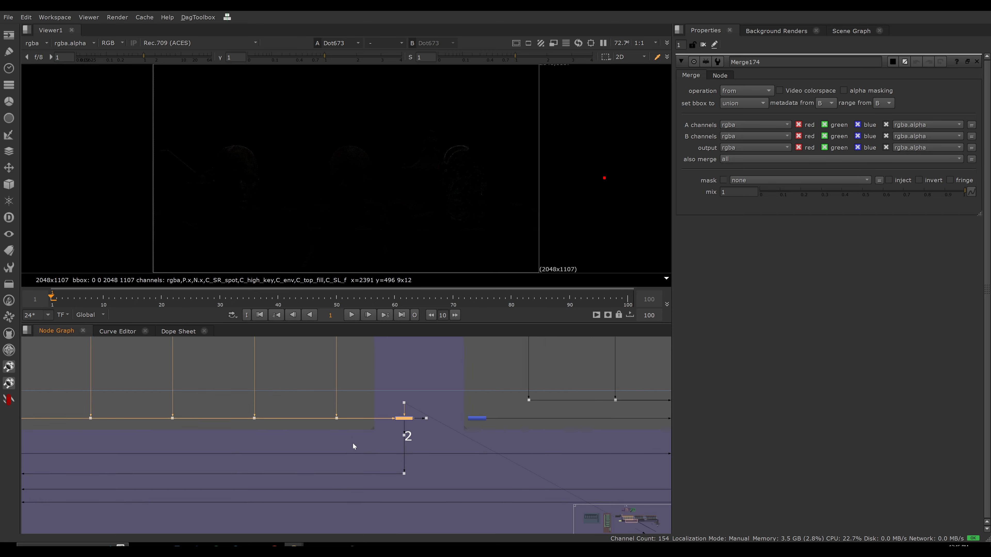
middle_drag(342, 464, 406, 494)
key(1)
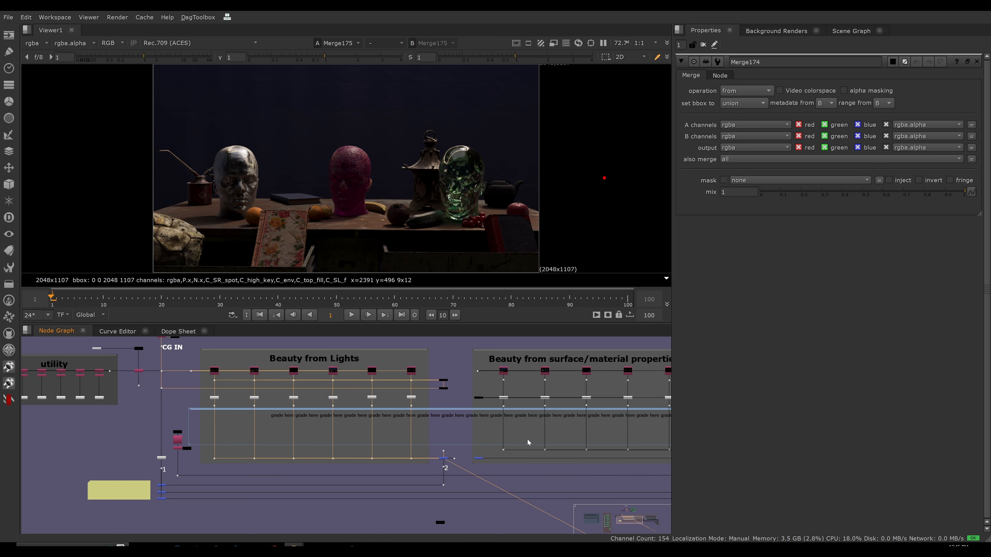
View the side dot on the output of the Beauty from Lights plus merge.
scroll(355, 424, up, 5)
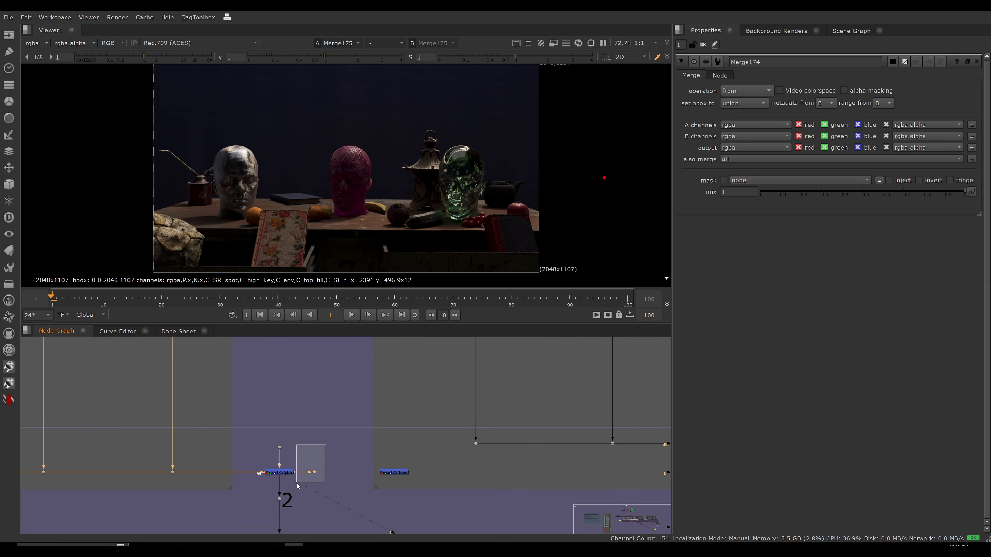
key(1)
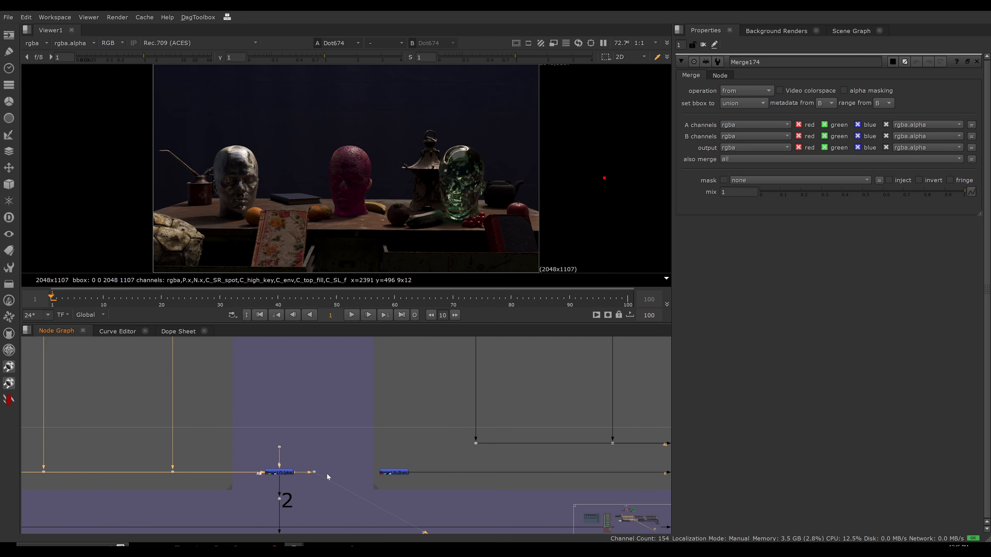
click(286, 500)
View the from merge at the start of the lower row in Beauty from surface/material properties.
drag(363, 457, 425, 482)
scroll(353, 413, down, 4)
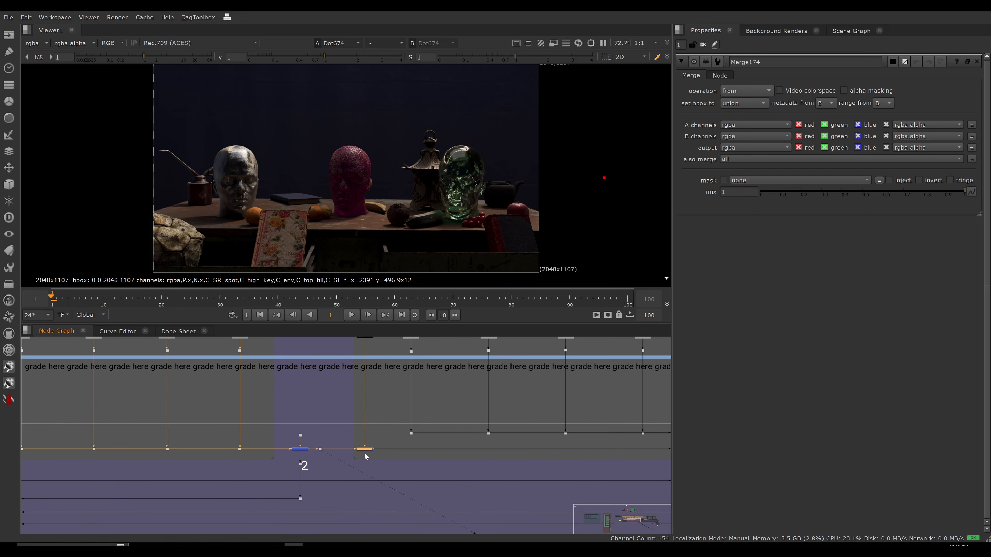
scroll(365, 451, up, 5)
key(1)
click(426, 463)
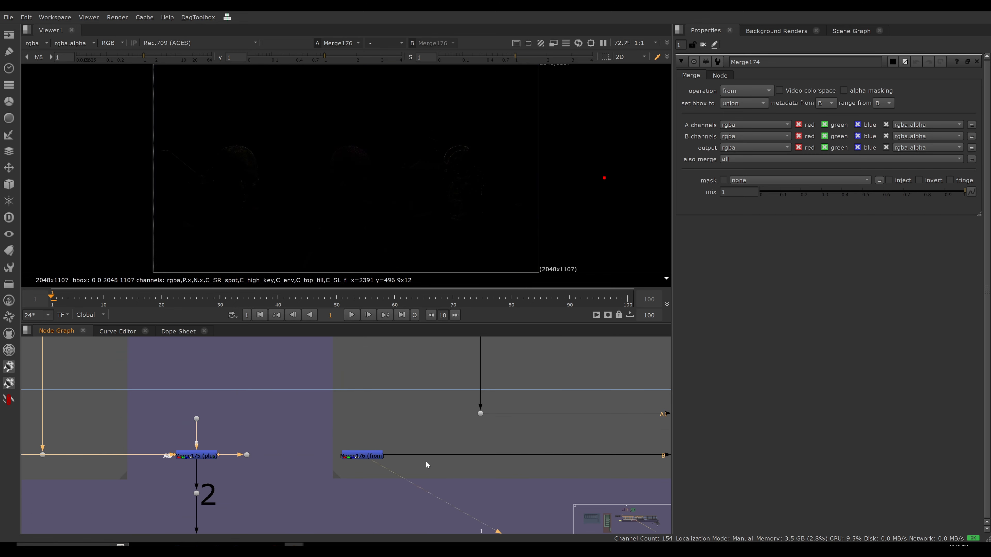
scroll(428, 438, down, 3)
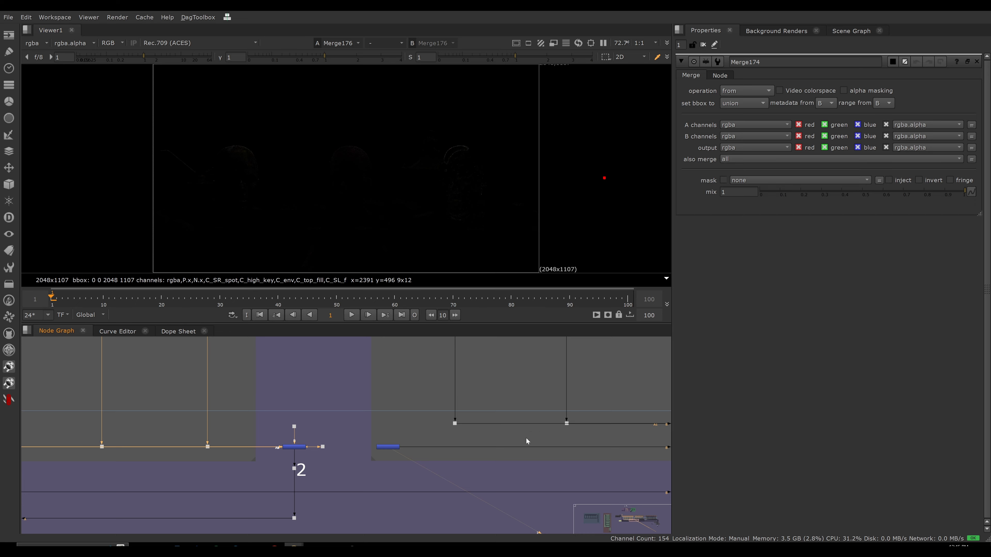
View the lower plus merge above the dot labelled 3, at the end of Beauty from surface/material properties.
scroll(526, 442, down, 1)
middle_drag(659, 447, 230, 440)
scroll(448, 434, up, 3)
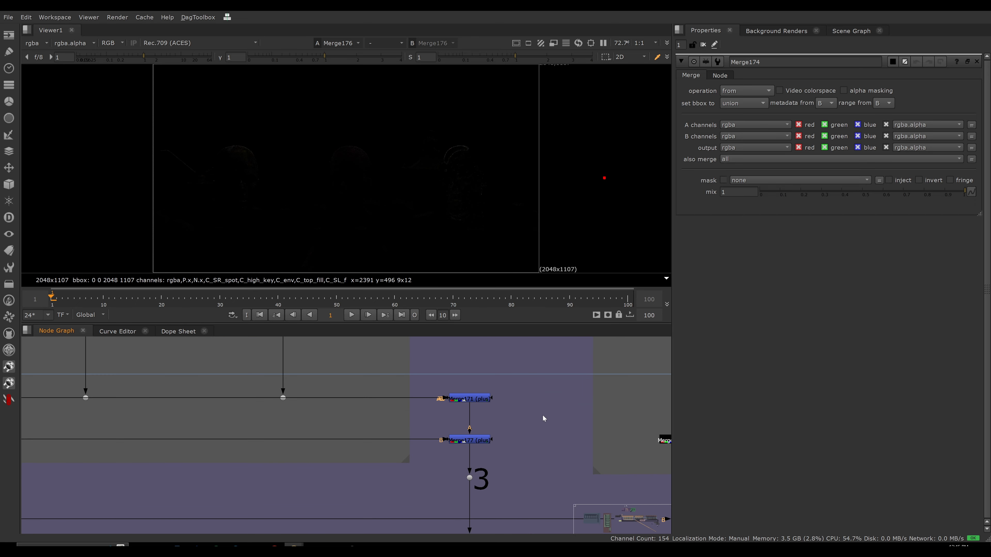
click(469, 440)
key(1)
click(550, 436)
scroll(439, 437, down, 4)
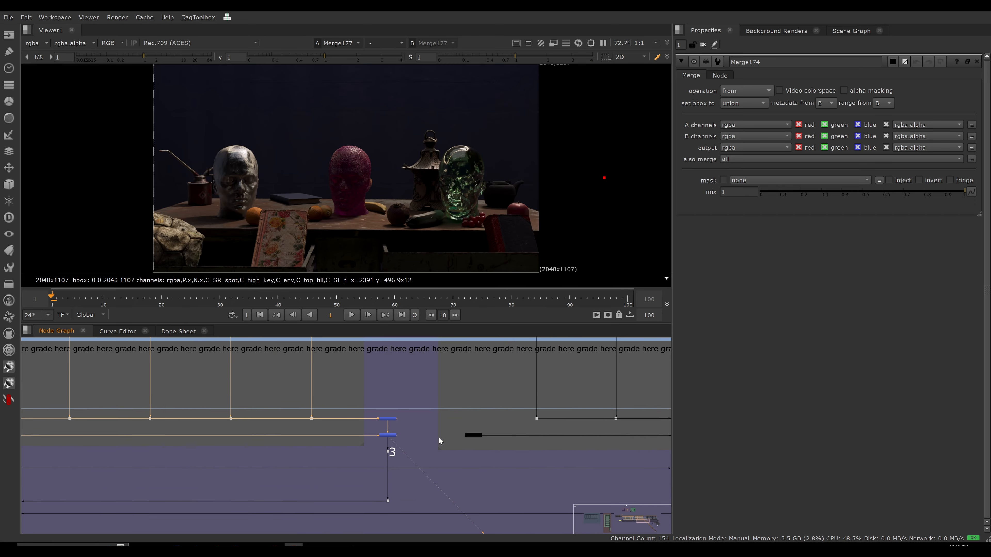
View the merge at the start of the lower row in Beauty from direct + indirect light.
scroll(423, 421, down, 3)
middle_drag(441, 440, 415, 473)
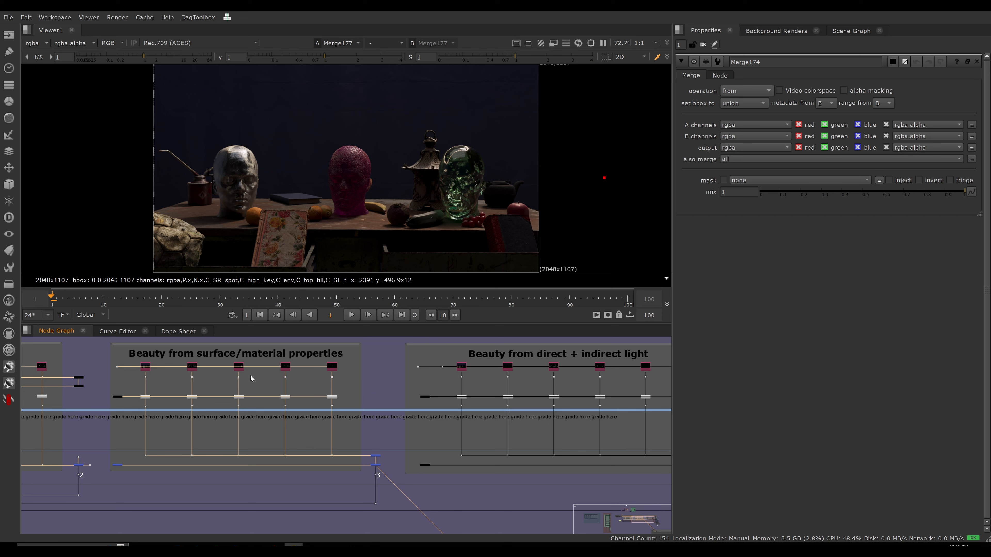
drag(415, 459, 448, 477)
key(1)
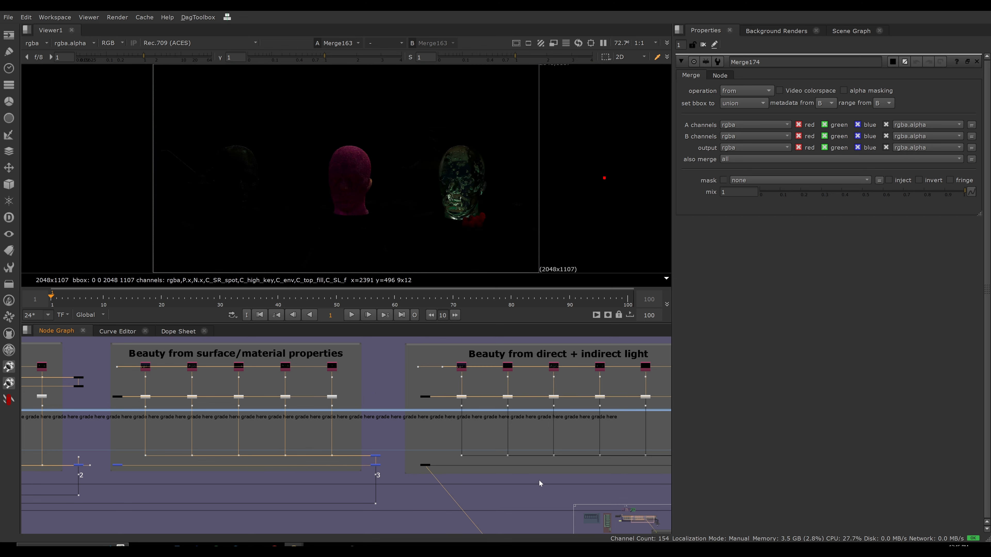
View the lower merge feeding the dot labelled 4, at the end of Beauty from direct + indirect light.
scroll(505, 460, up, 5)
click(470, 442)
key(1)
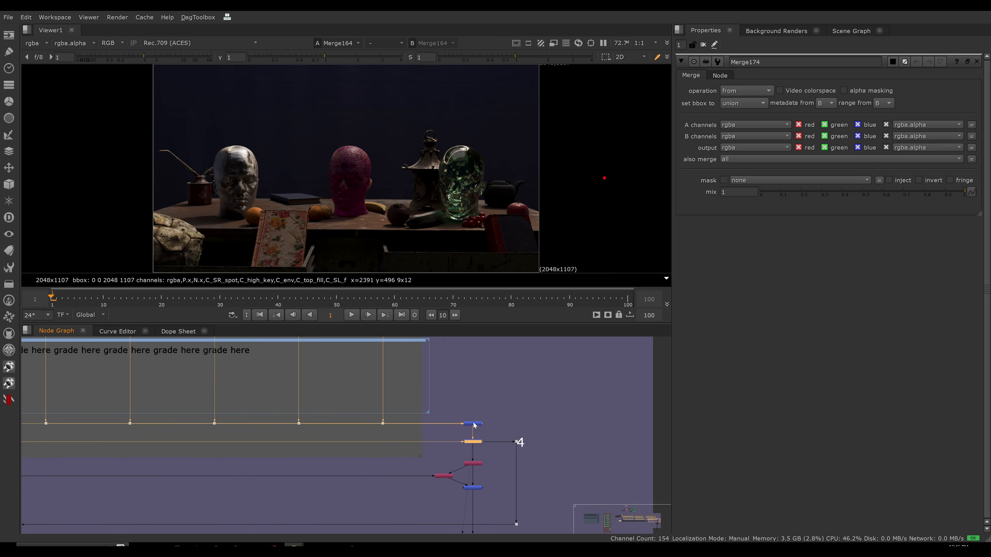
scroll(496, 410, up, 4)
scroll(464, 449, down, 6)
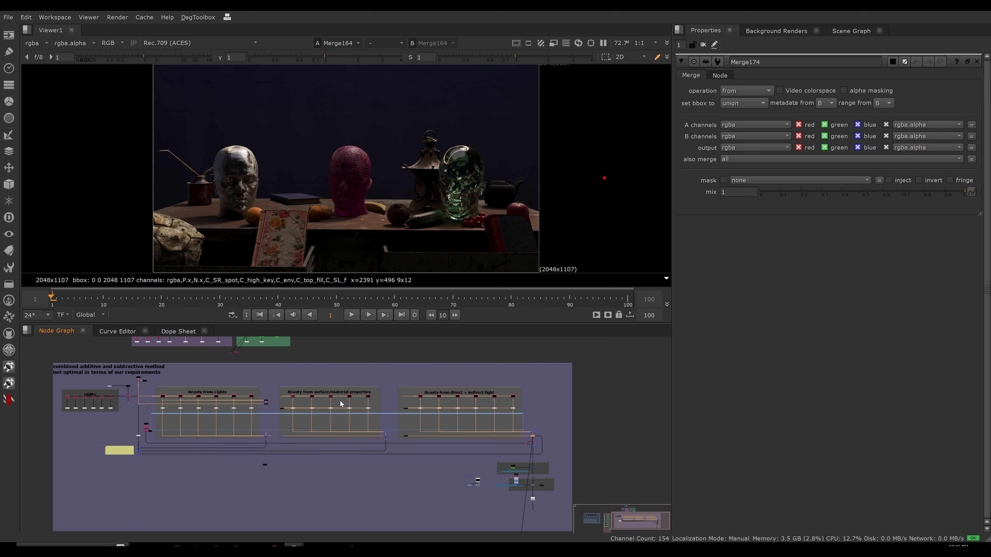
Follow the main line through the Stencil and MATCH BLACKS sections and view the CG OUT dot.
scroll(536, 440, up, 5)
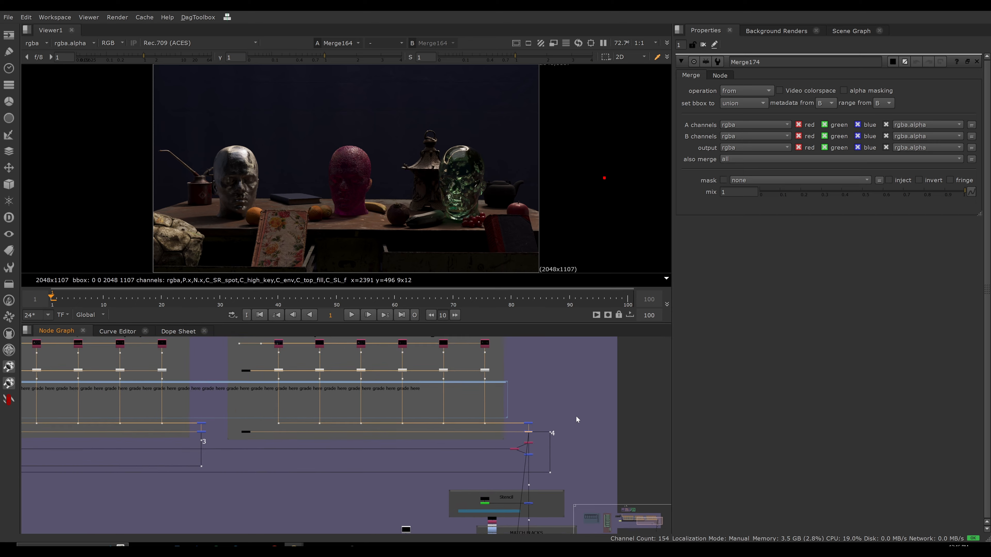
middle_drag(539, 459, 462, 367)
scroll(482, 400, up, 5)
scroll(428, 409, down, 4)
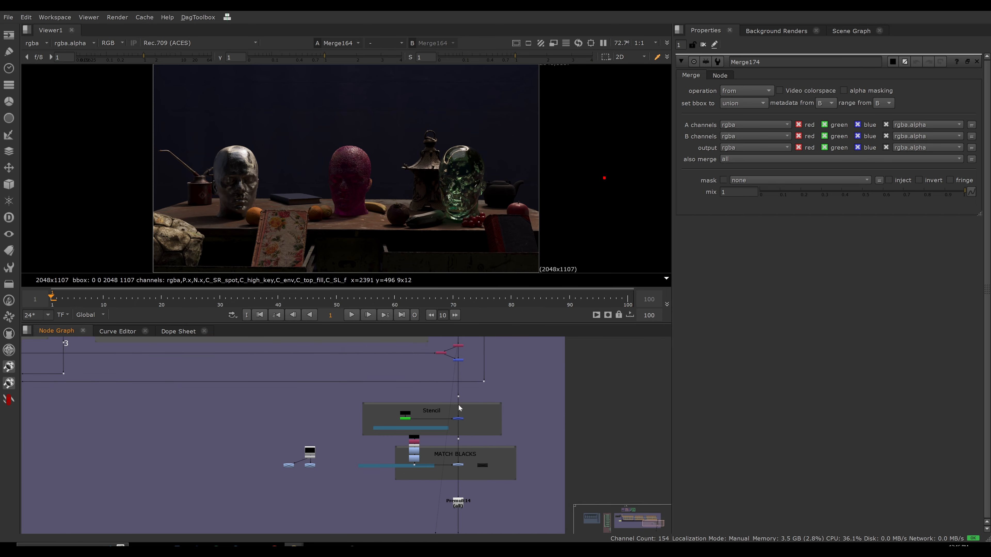
middle_drag(465, 501, 469, 421)
scroll(470, 420, up, 3)
drag(502, 447, 437, 488)
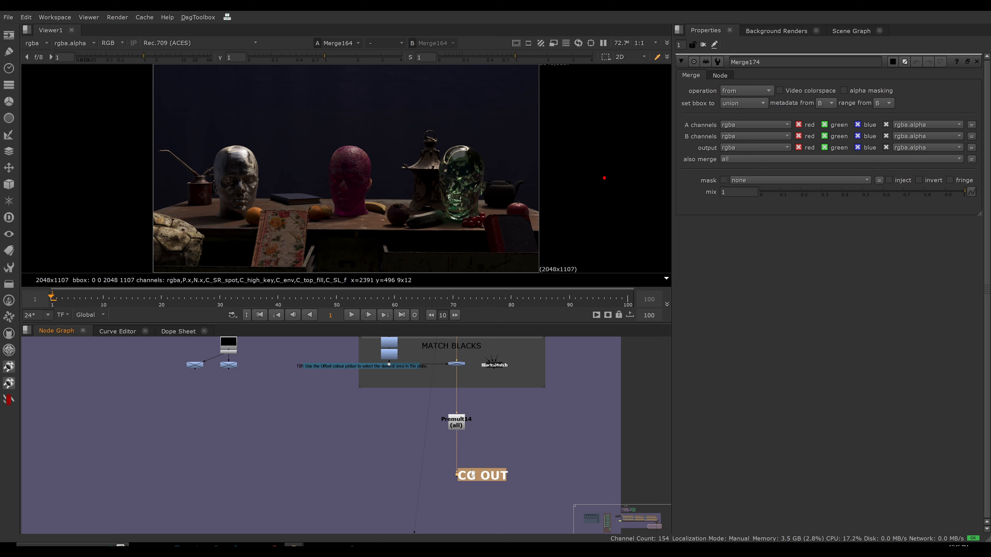
key(1)
click(483, 464)
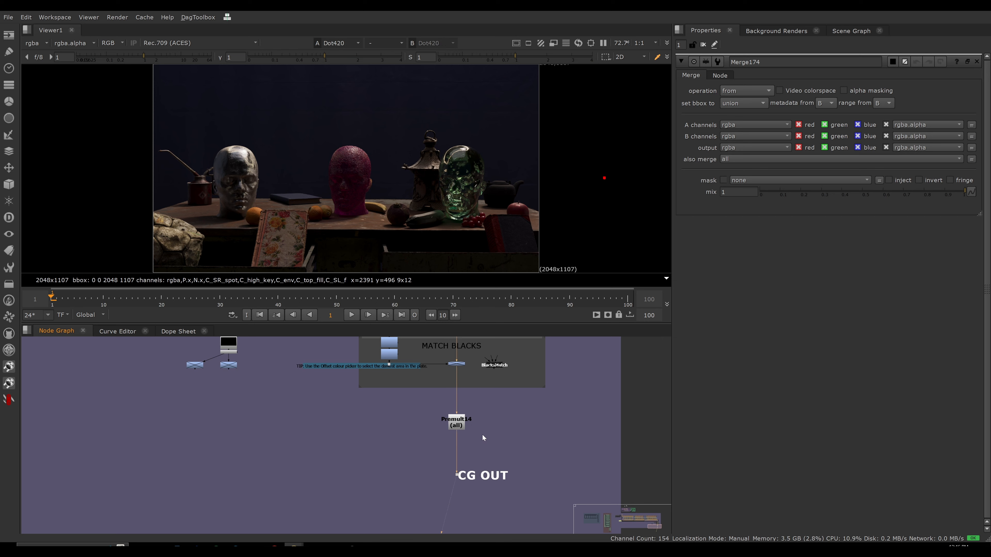
Return to the Beauty from Lights section and view the from merge at the end of its row.
scroll(482, 434, down, 6)
key(f)
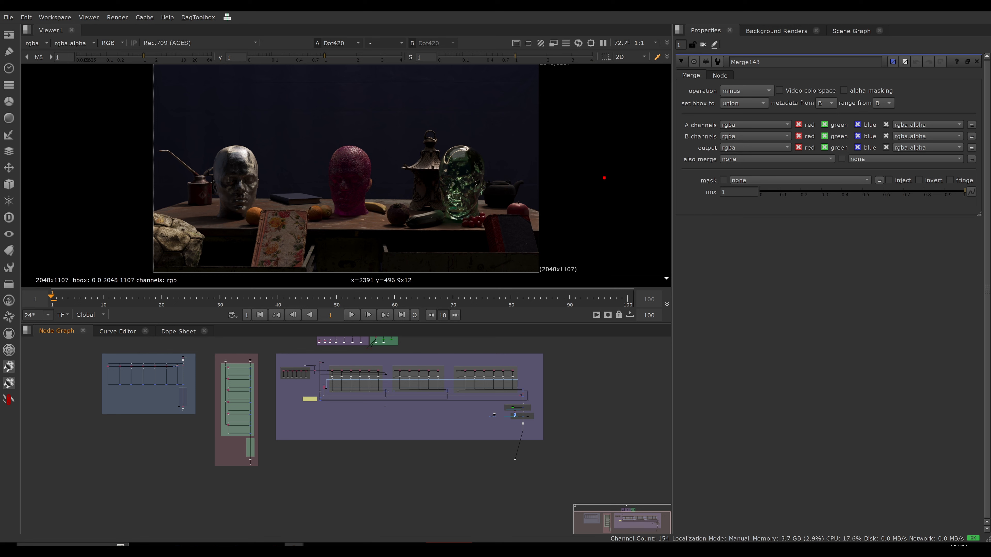
scroll(367, 376, up, 6)
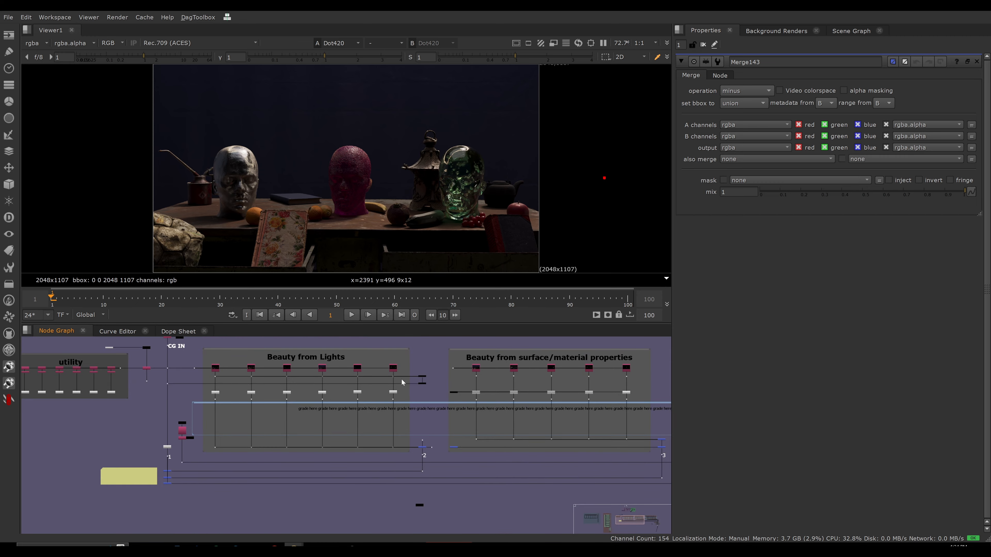
scroll(450, 377, up, 3)
click(425, 380)
key(1)
click(436, 391)
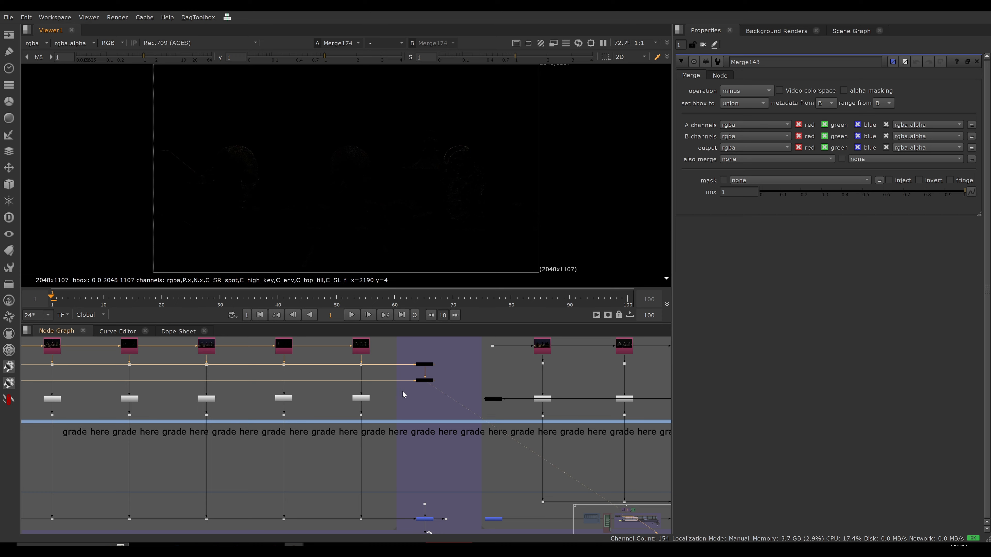
View the minus merge below the beauty shuffle in the simple additive fixed issues setup.
scroll(403, 392, down, 7)
middle_drag(157, 399, 559, 403)
middle_drag(242, 378, 513, 403)
scroll(447, 376, up, 1)
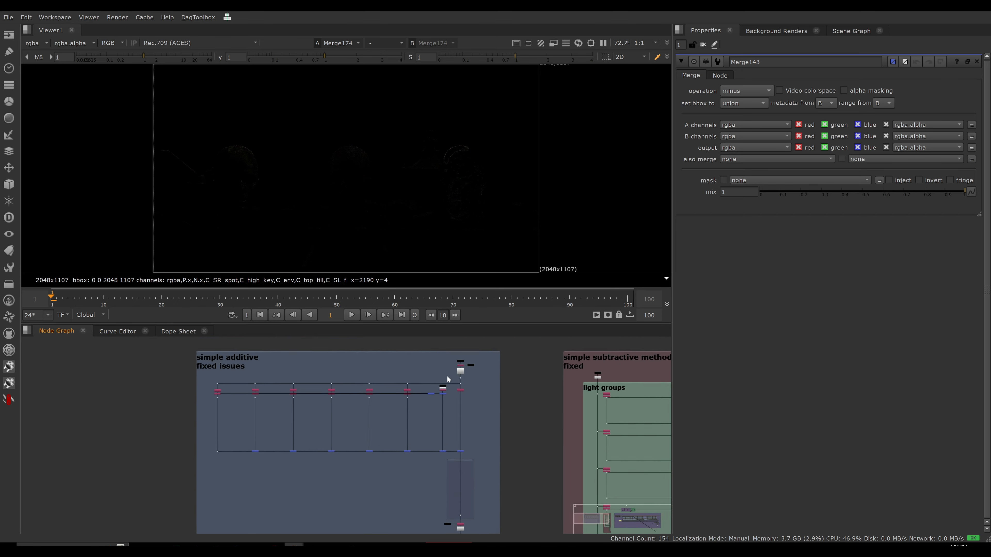
scroll(447, 377, up, 4)
key(1)
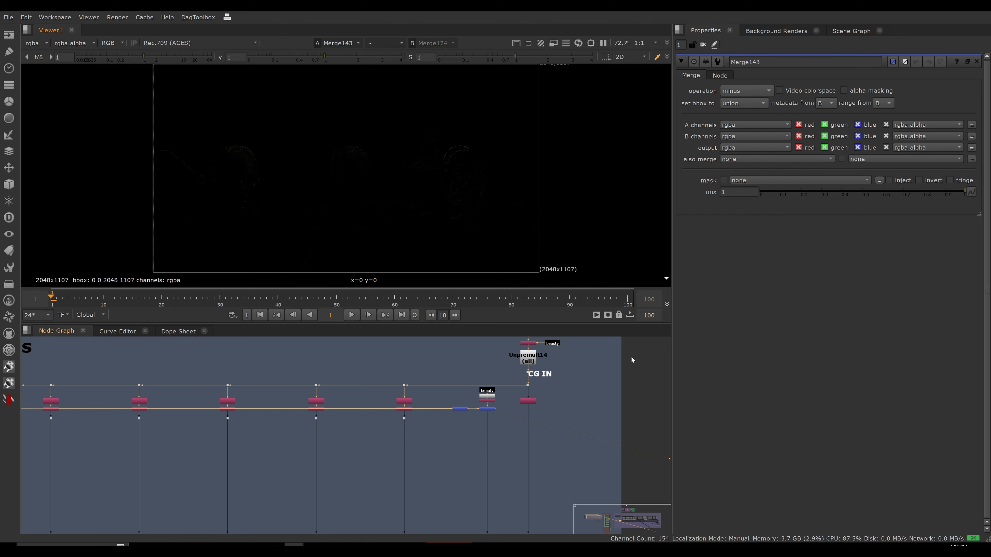
Check the light AOV connections of the simple additive setup's plus merge by moving it out of its row and back.
scroll(459, 417, down, 5)
scroll(468, 406, up, 3)
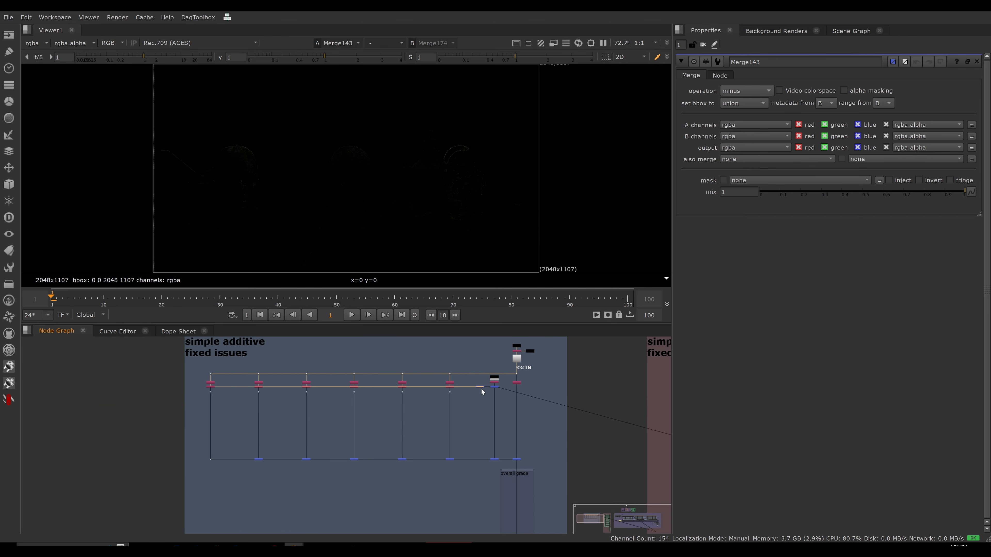
drag(481, 387, 475, 416)
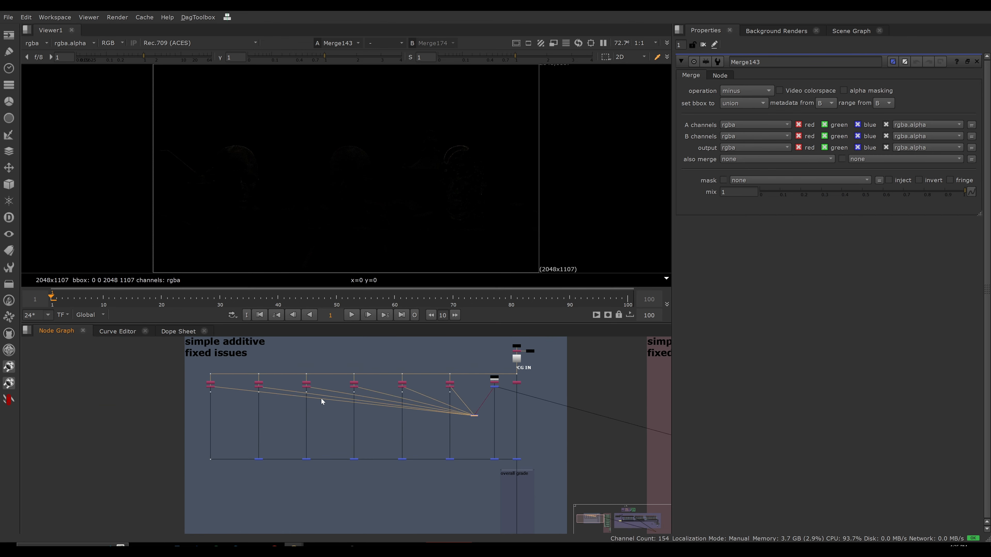
drag(473, 415, 479, 385)
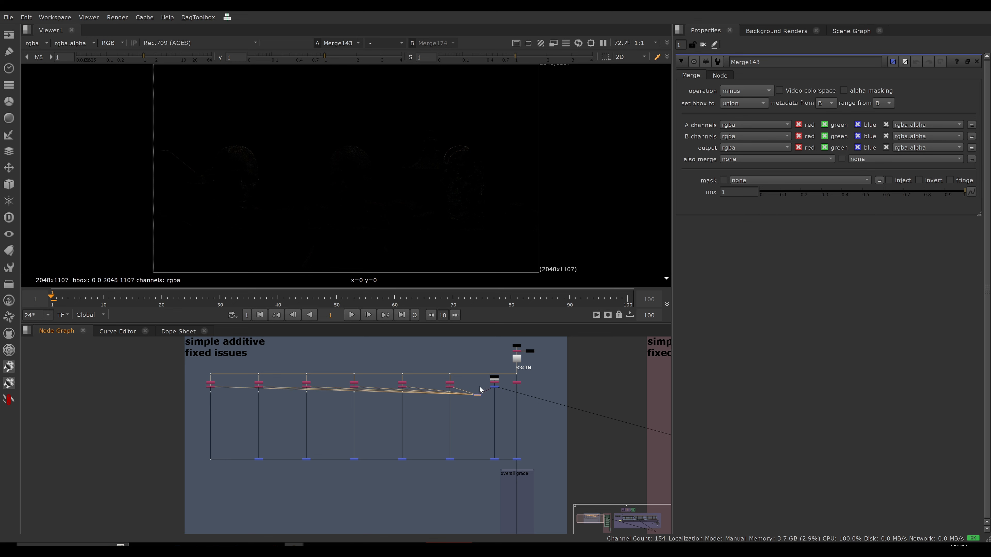
scroll(499, 371, up, 5)
scroll(499, 373, up, 4)
click(472, 396)
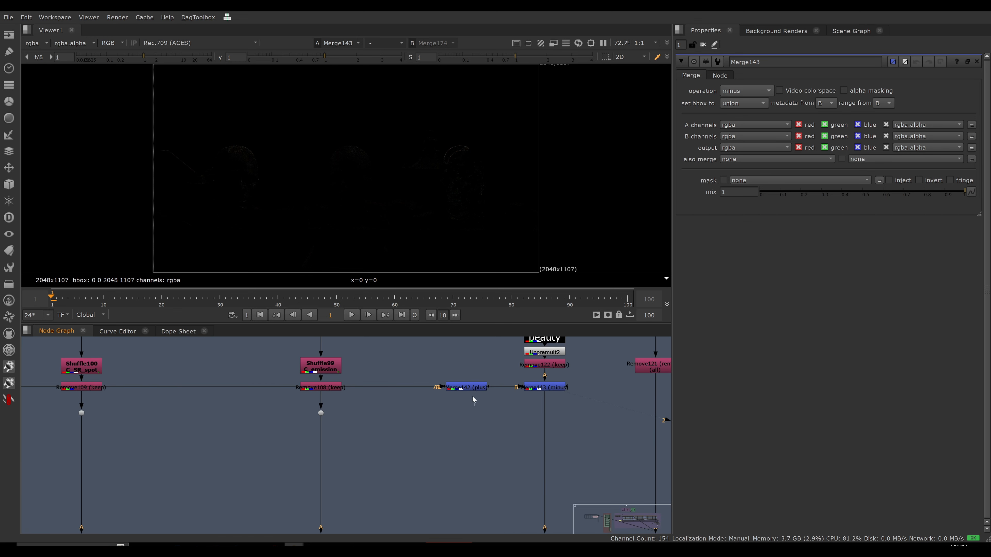
View the plus merge that sums the light AOVs in the simple additive setup.
click(479, 389)
scroll(417, 429, down, 5)
click(475, 400)
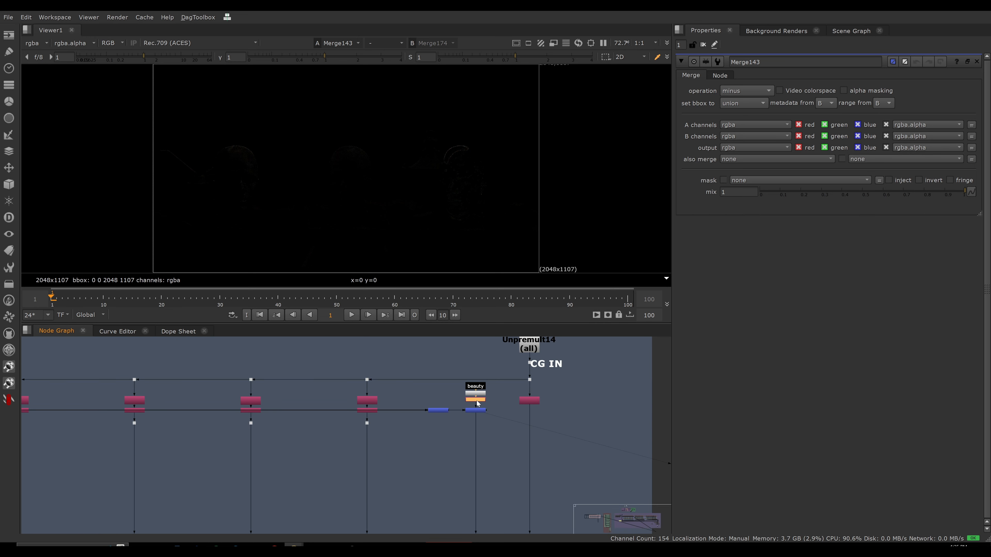
click(438, 410)
key(1)
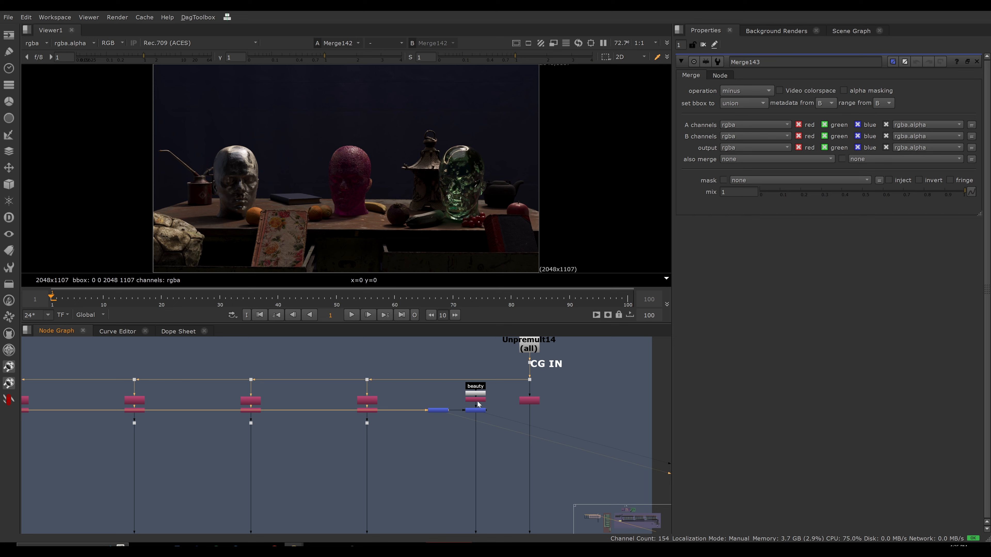
View the keep node below the beauty shuffle's unpremult and open its properties.
click(466, 400)
scroll(465, 401, up, 5)
double_click(464, 405)
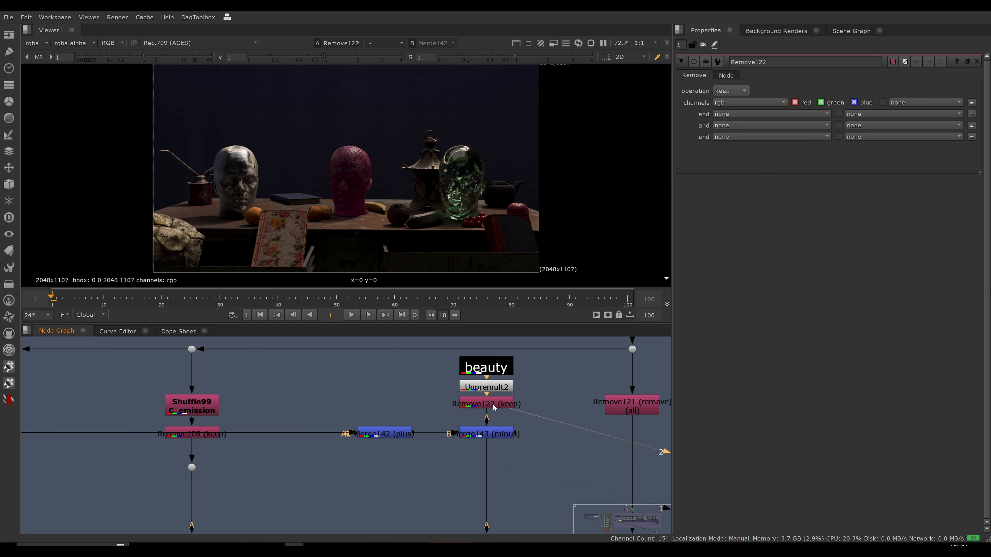
View the minus merge below the beauty branch and open its properties.
click(495, 435)
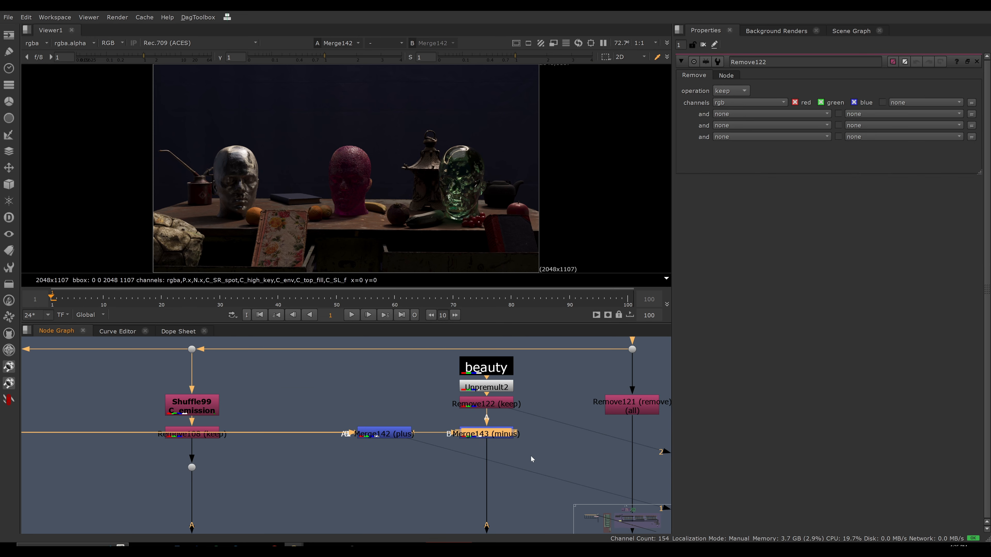
key(1)
double_click(496, 437)
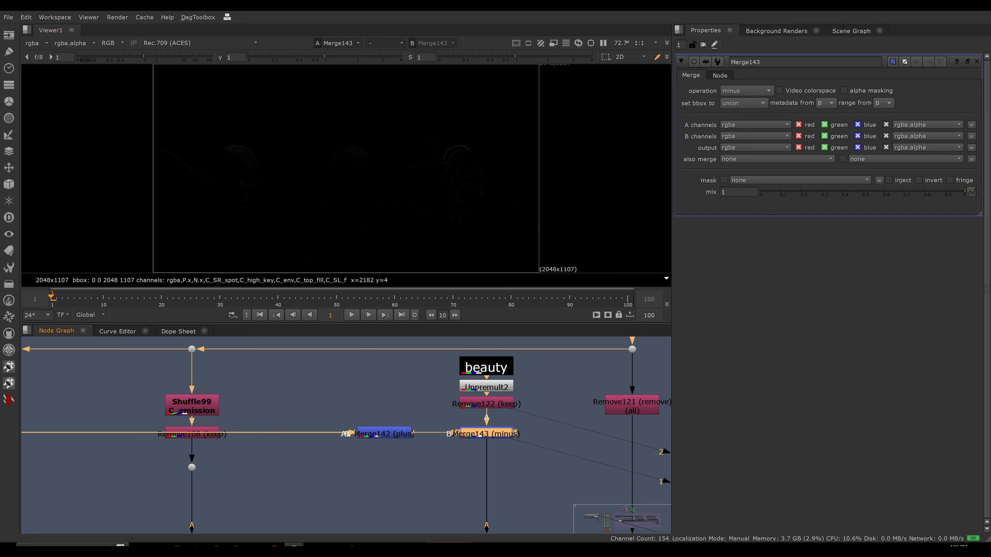
Go to the combined additive and subtractive setup and view the from merge at the end of the Beauty from Lights row.
scroll(512, 380, down, 12)
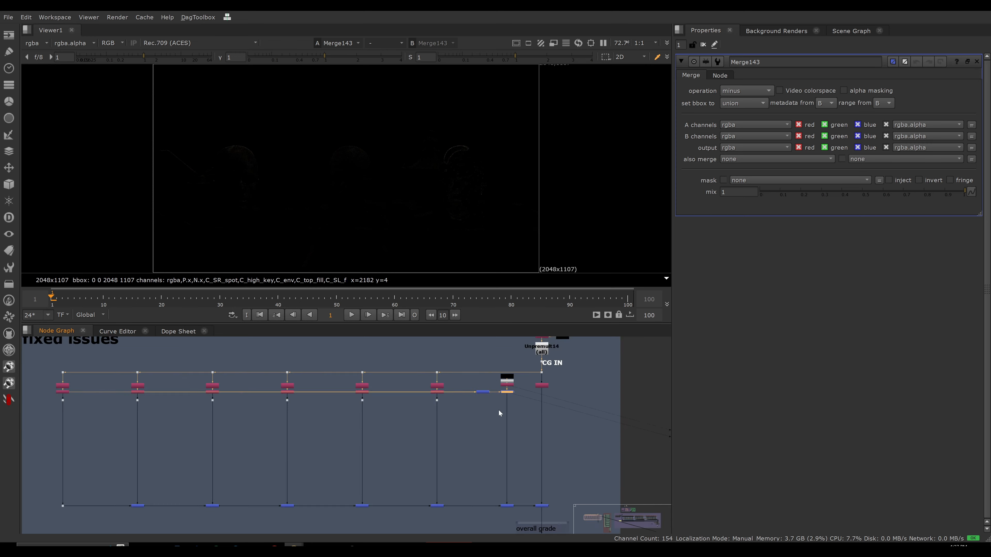
middle_drag(432, 401, 284, 377)
middle_drag(573, 402, 358, 399)
middle_drag(640, 406, 474, 395)
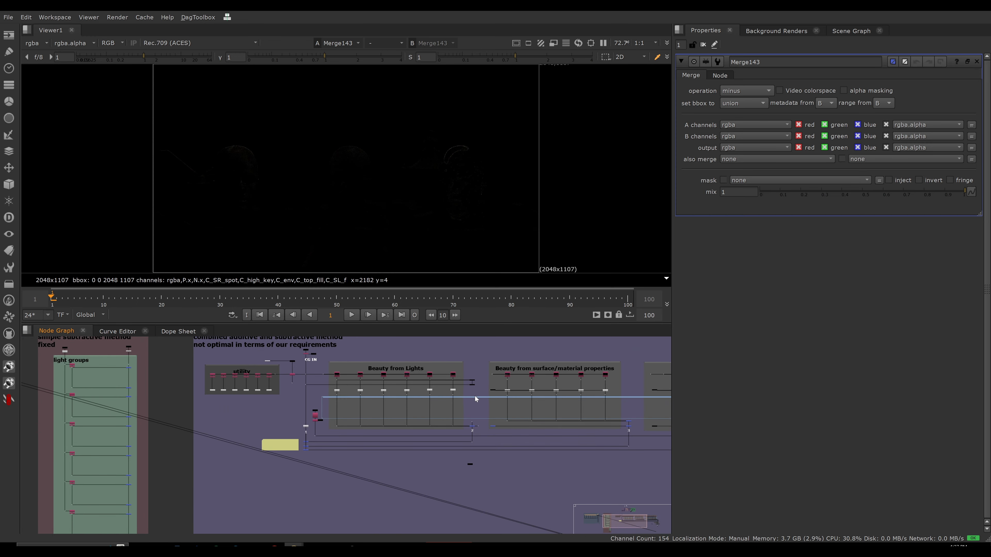
scroll(476, 392, up, 10)
click(441, 394)
key(1)
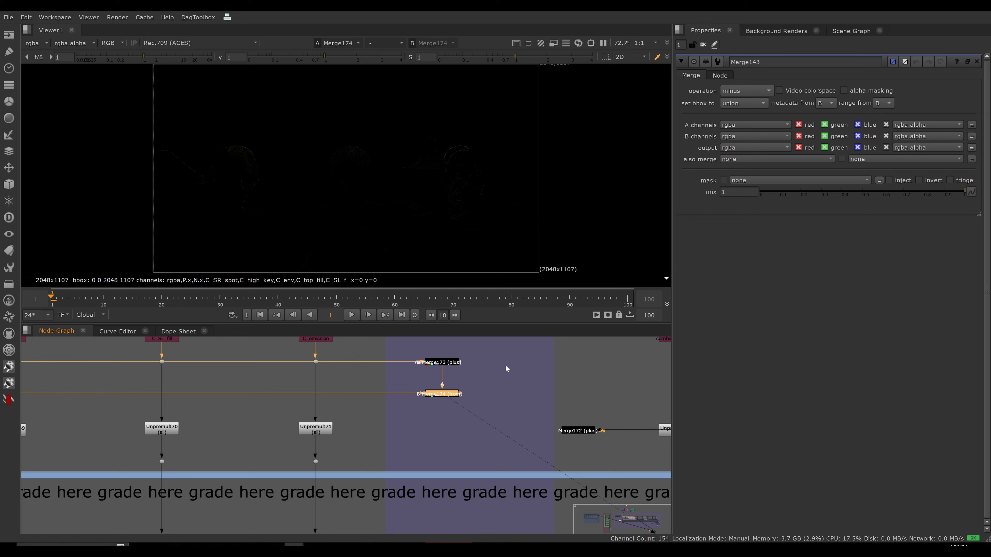
Open the properties of the from merge beside Beauty from Lights and examine its incoming connections.
scroll(491, 387, down, 9)
middle_drag(435, 395, 458, 408)
scroll(457, 408, down, 1)
click(507, 404)
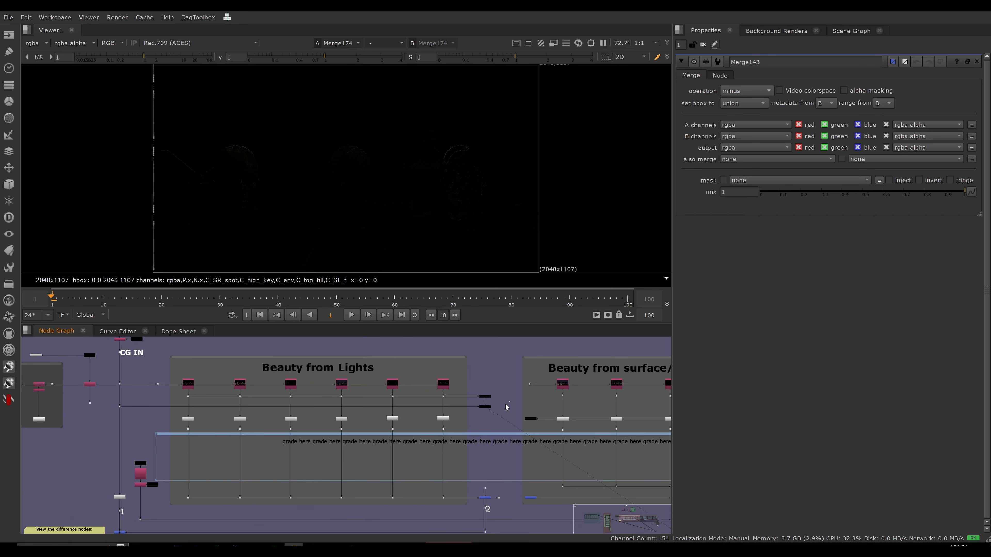
double_click(489, 407)
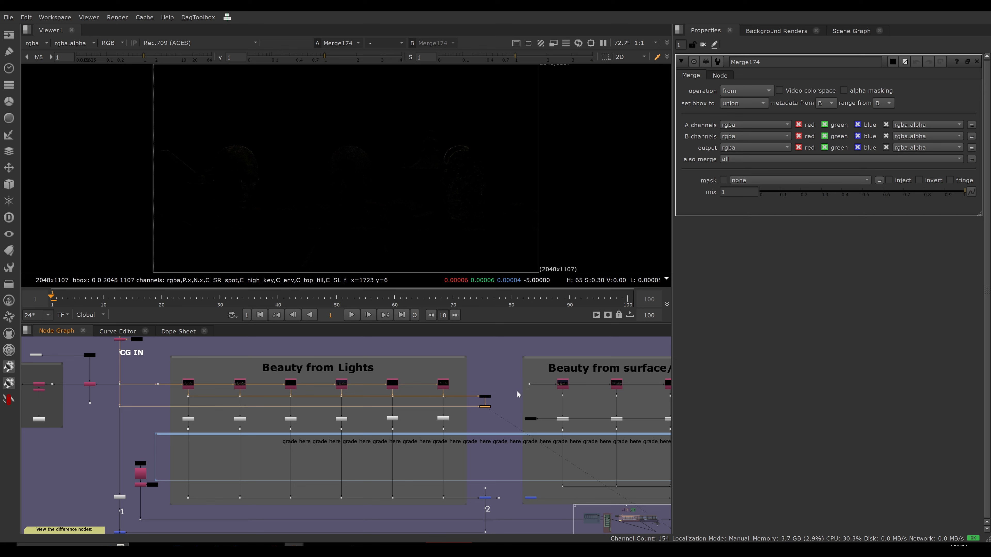
middle_drag(521, 410, 490, 385)
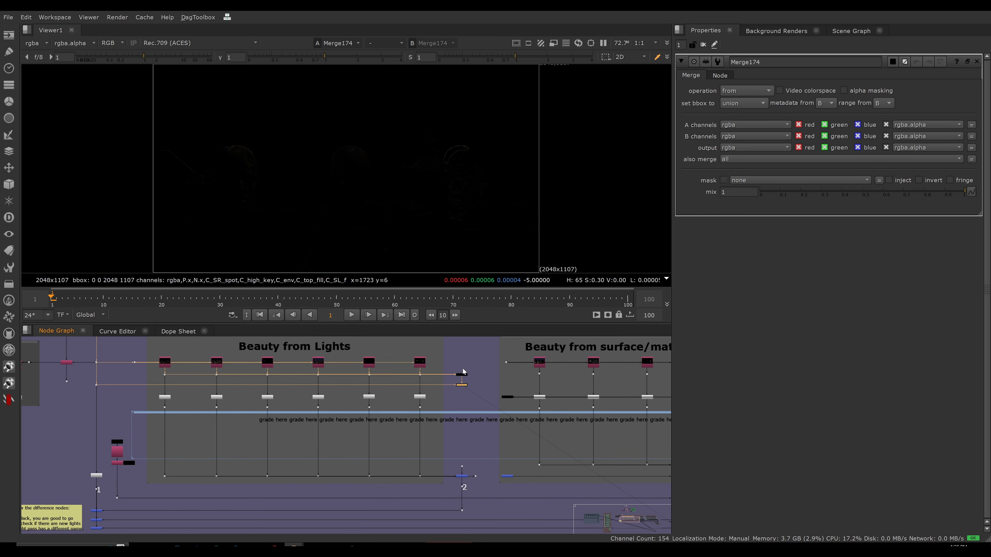
scroll(466, 372, down, 1)
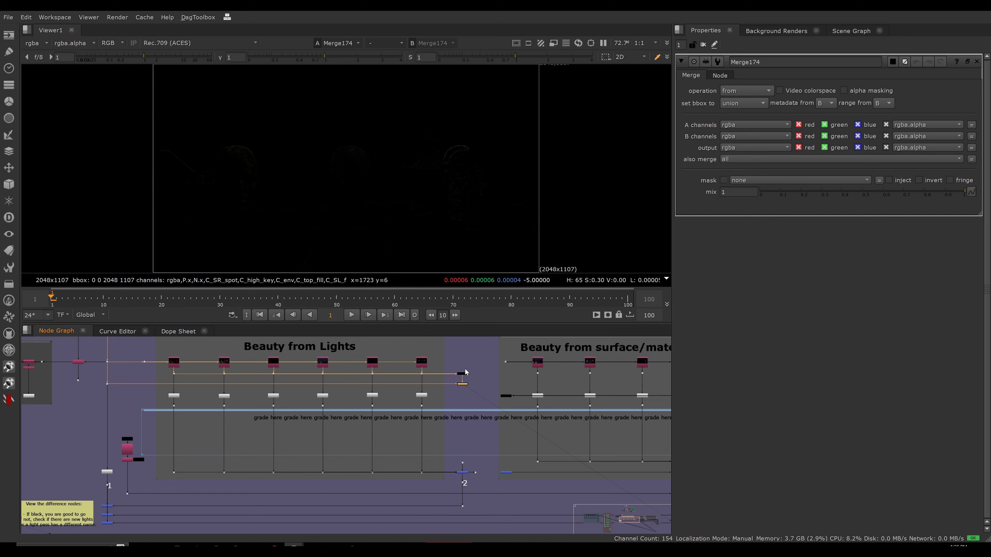
middle_drag(466, 372, 458, 376)
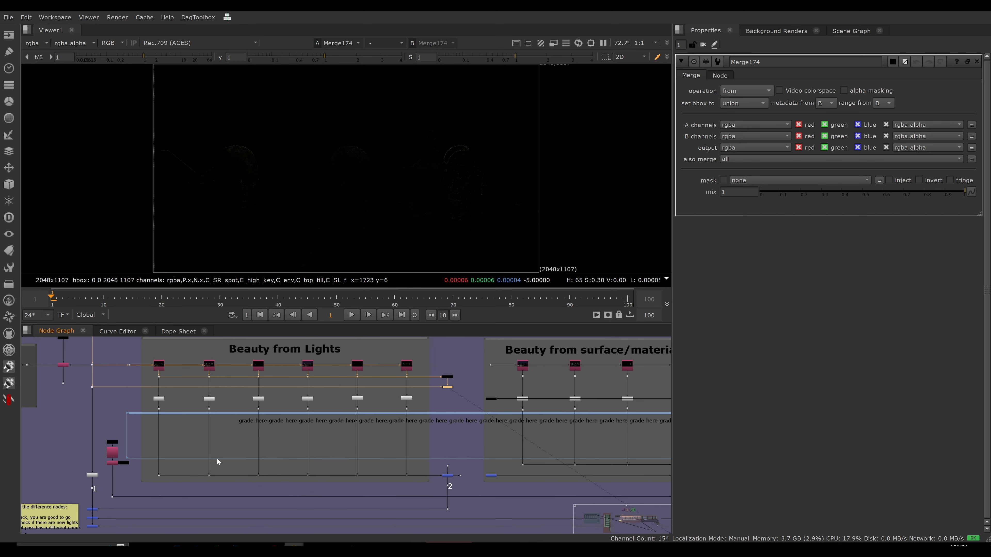
Open the properties of the plus merge at point 2 and view the dot feeding its B input.
scroll(450, 478, up, 8)
click(457, 476)
double_click(460, 474)
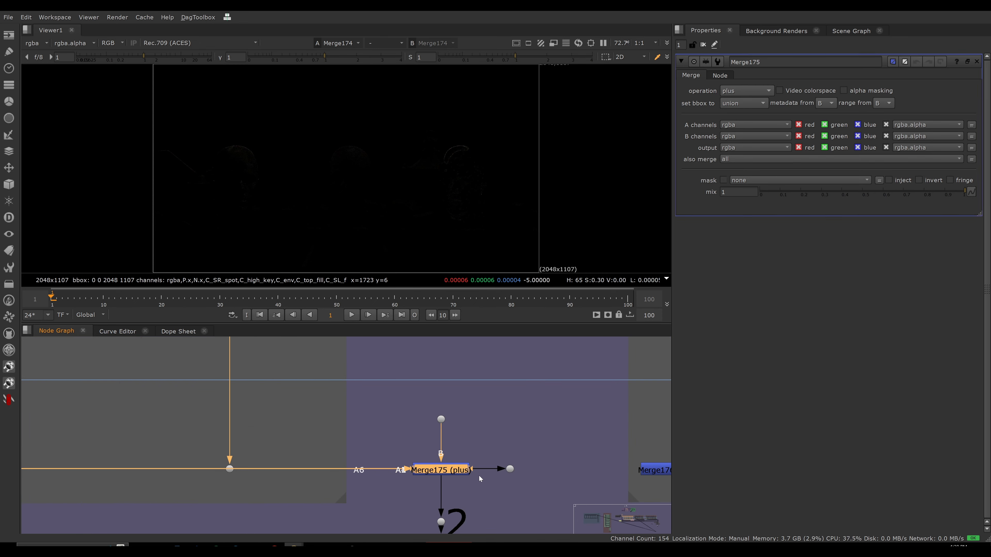
drag(486, 404, 412, 428)
key(1)
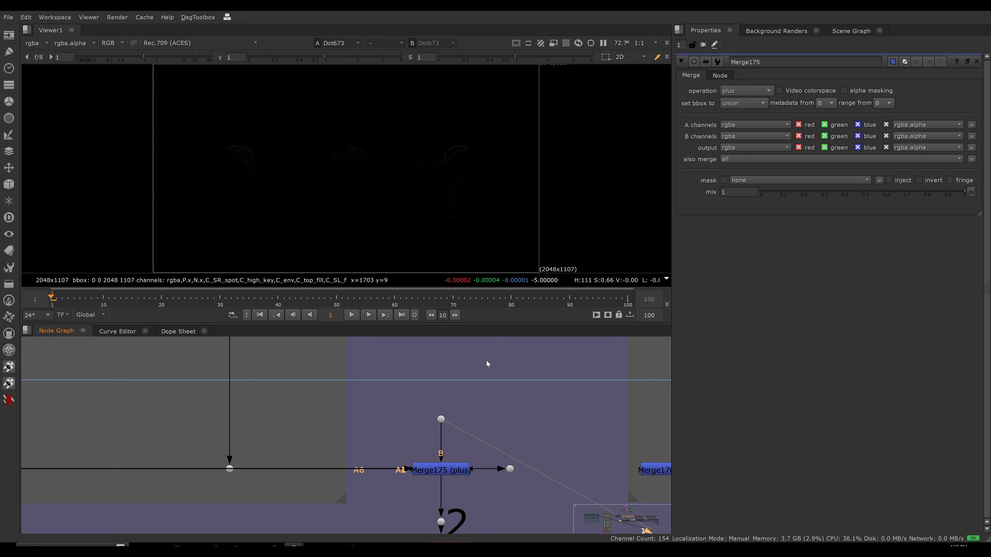
View the result of the plus merge at point 2.
middle_drag(497, 425, 501, 408)
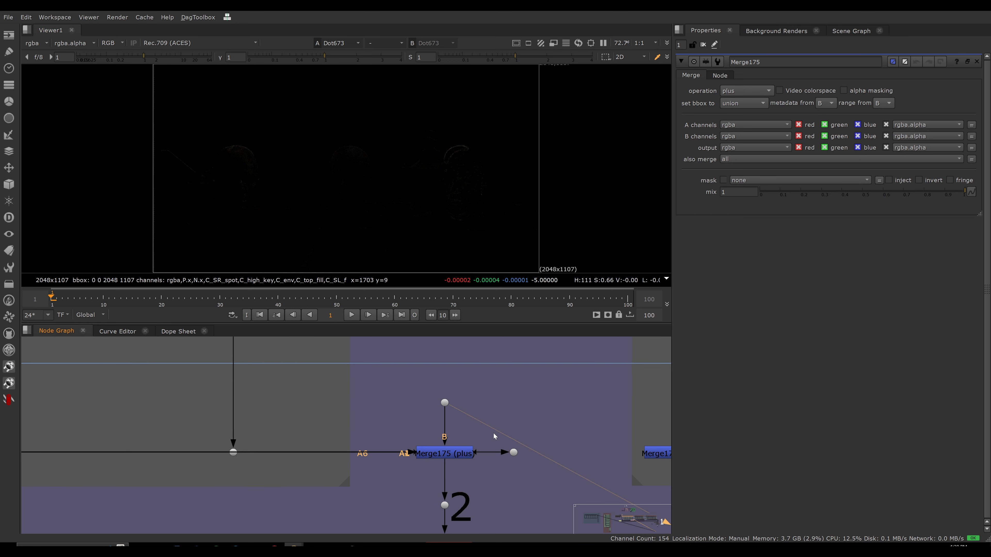
drag(385, 419, 493, 485)
key(1)
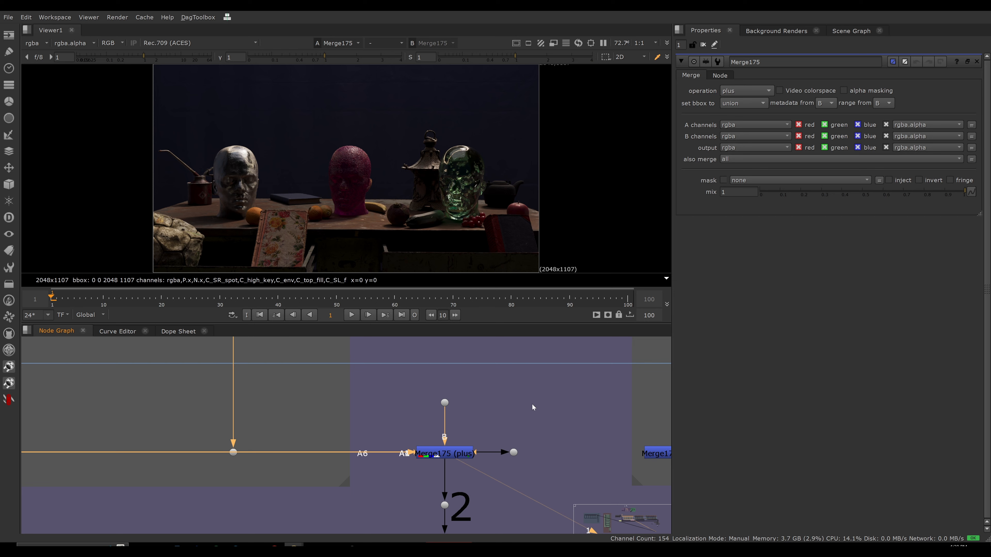
View the first difference merge beside the yellow note on the main line.
scroll(442, 437, down, 6)
middle_drag(463, 500, 464, 508)
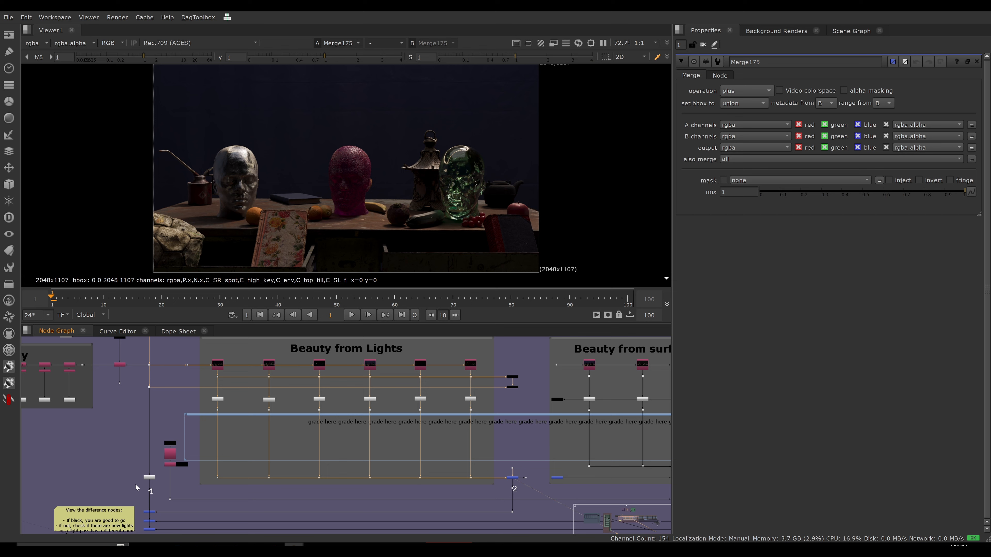
click(149, 511)
key(1)
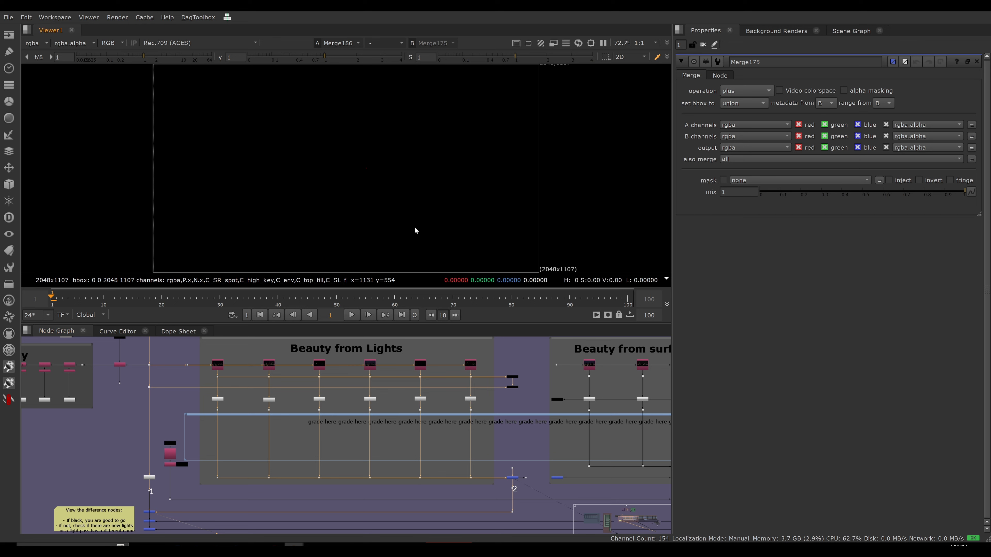
click(581, 441)
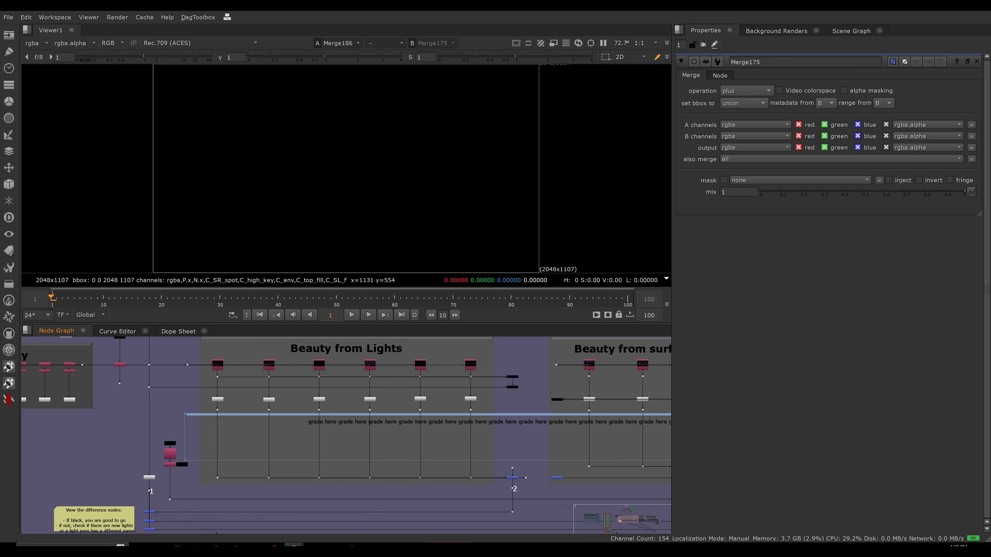
View the plus merge at point 2 again, followed by the dot leading out of it to the materials section.
click(512, 477)
key(1)
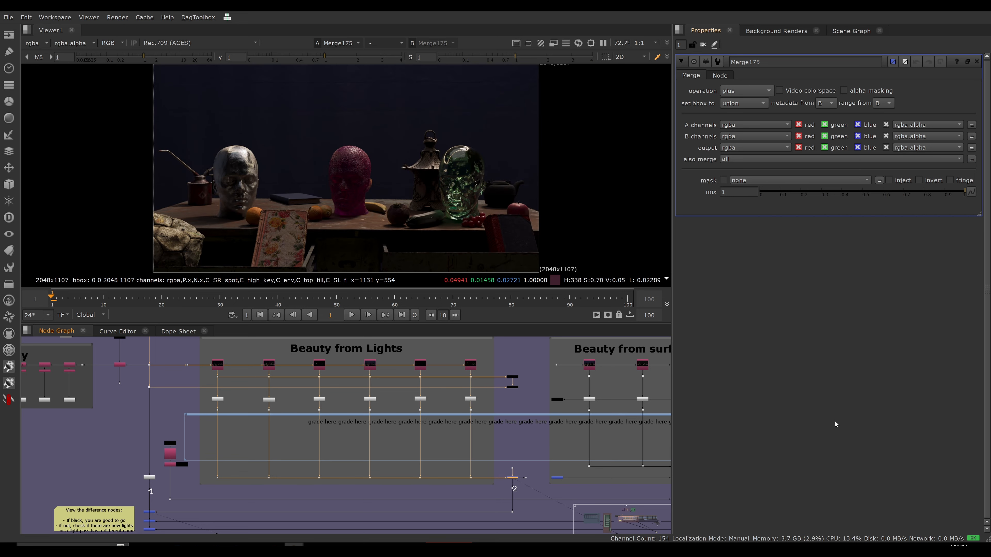
scroll(514, 481, up, 5)
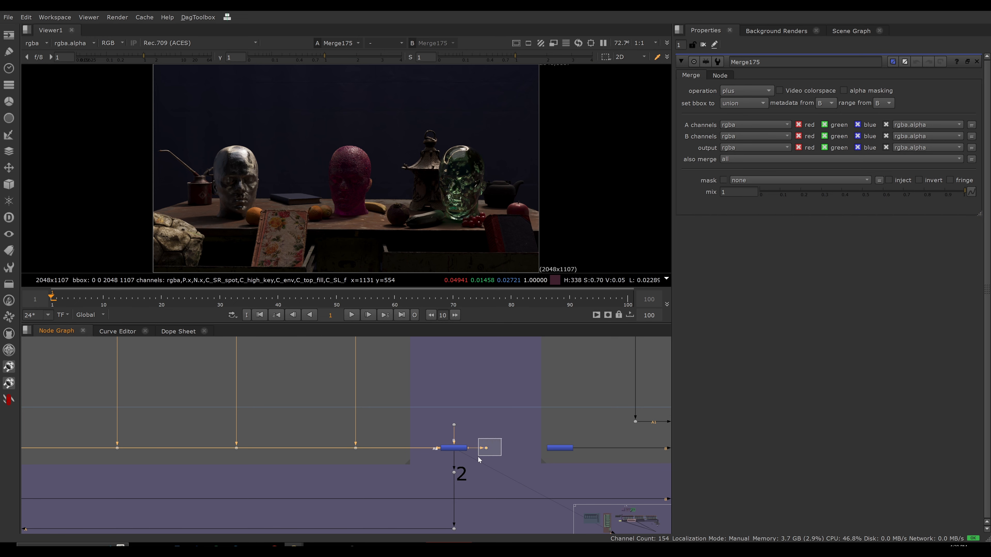
scroll(479, 460, up, 5)
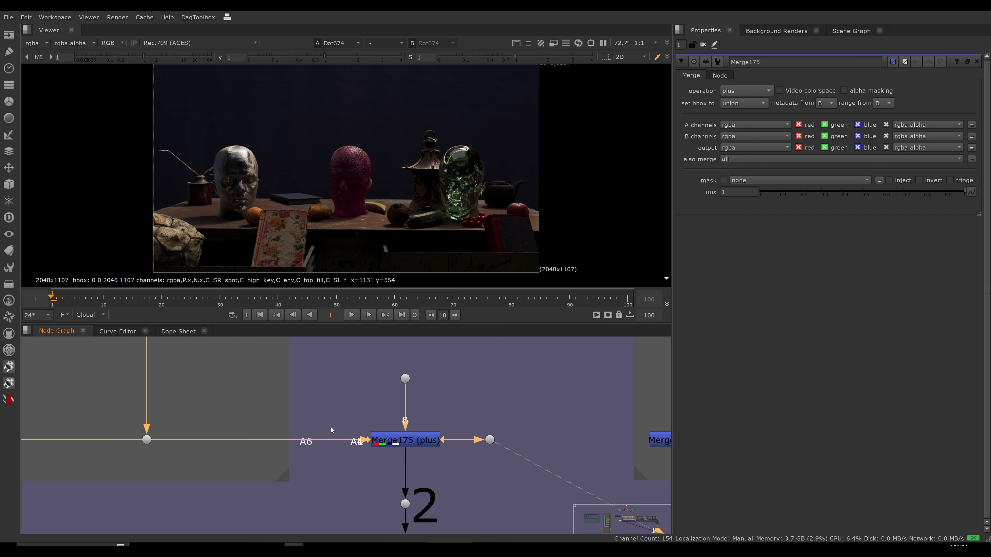
View the from merge at the start of the Beauty from surface/material properties section and open its properties.
key(f)
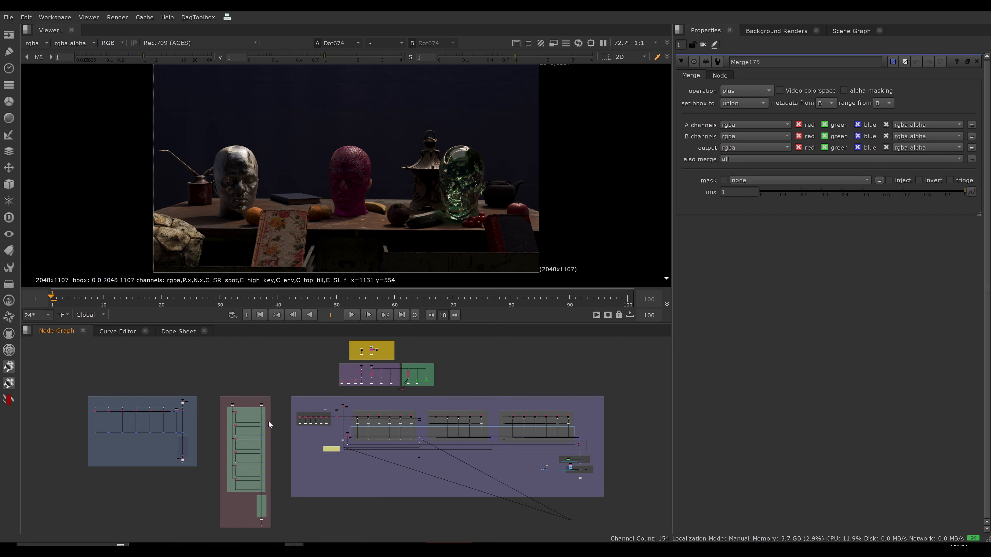
scroll(421, 425, up, 5)
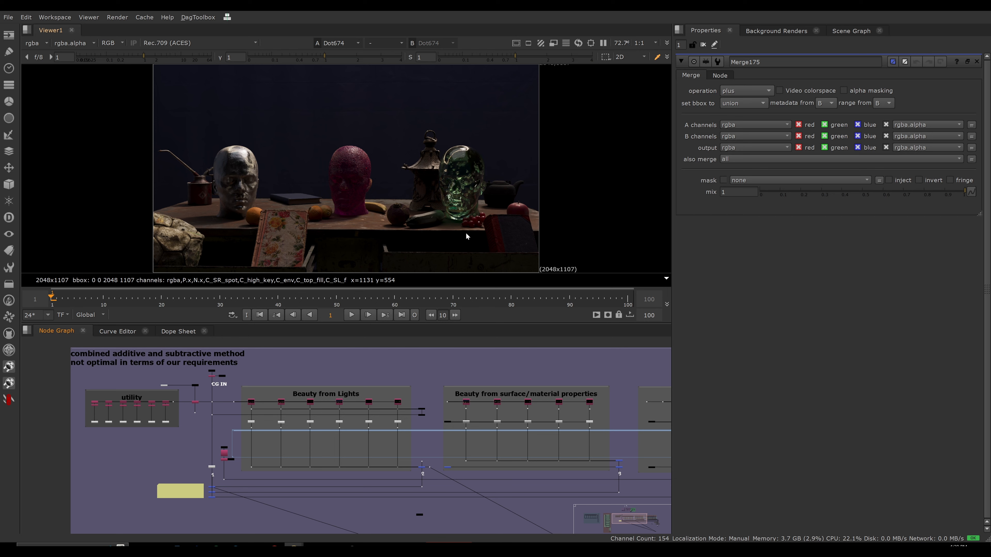
key(f)
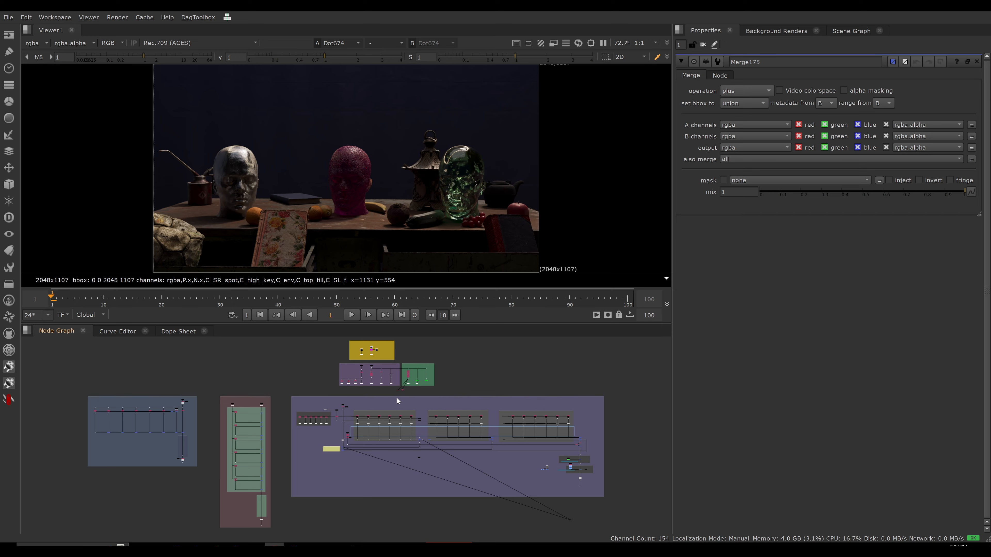
scroll(396, 397, up, 10)
scroll(513, 398, up, 8)
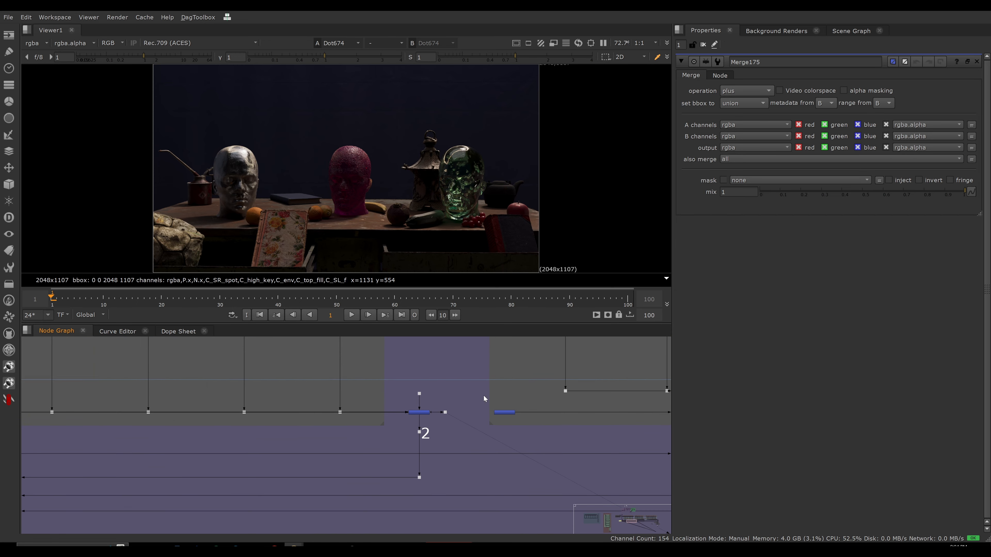
click(427, 421)
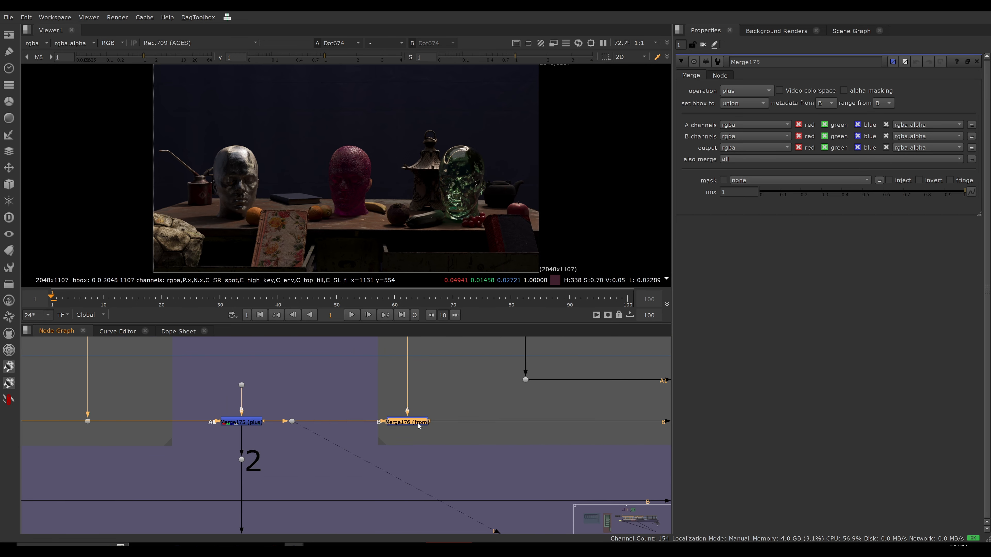
drag(484, 392, 341, 447)
key(1)
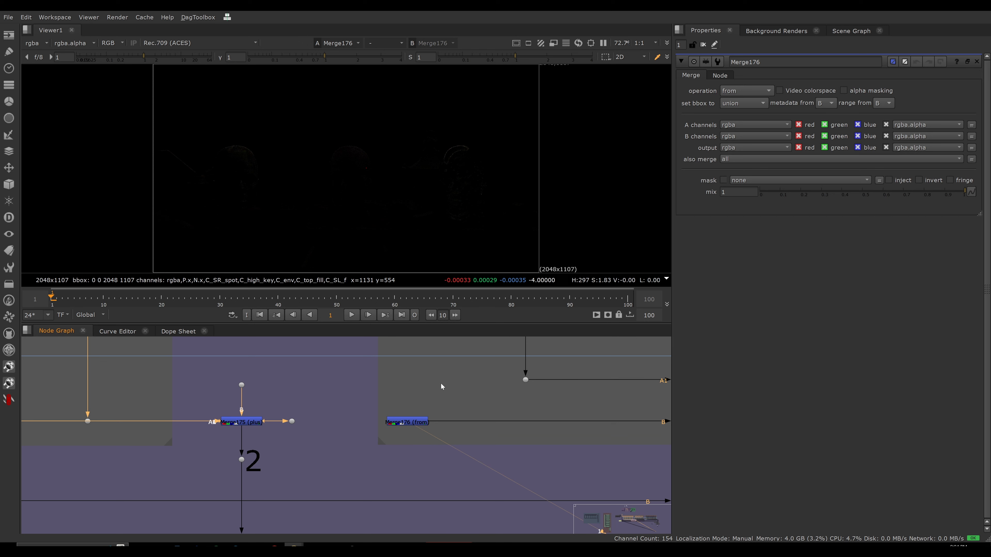
Trace the materials section's from merge back to the lights output dot and the plus merge above it.
scroll(356, 454, down, 5)
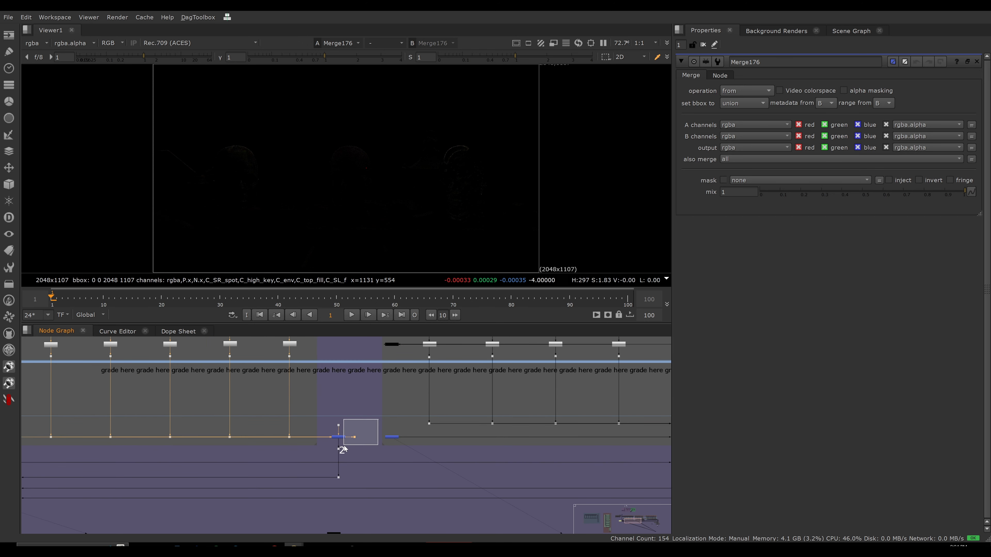
middle_drag(384, 412, 362, 430)
click(364, 367)
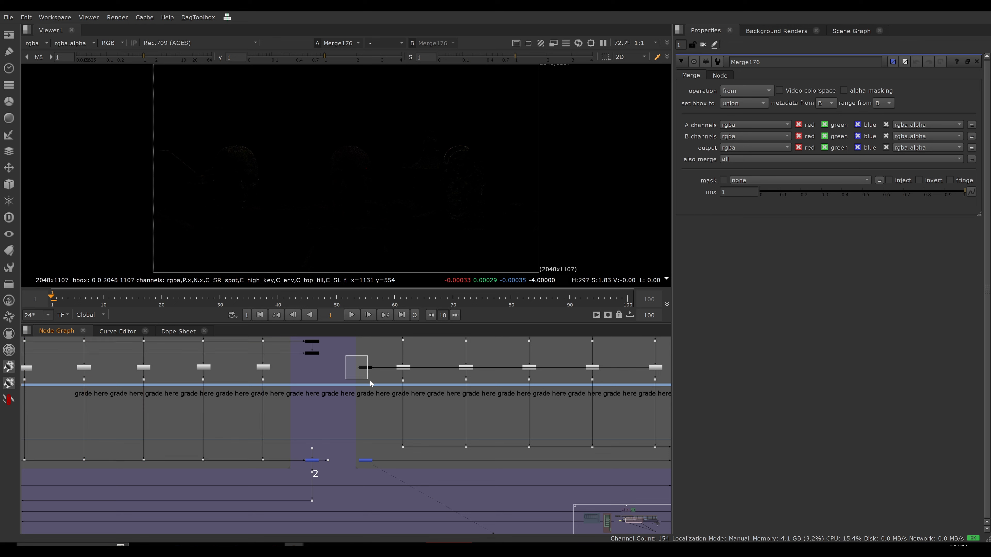
drag(381, 436, 351, 461)
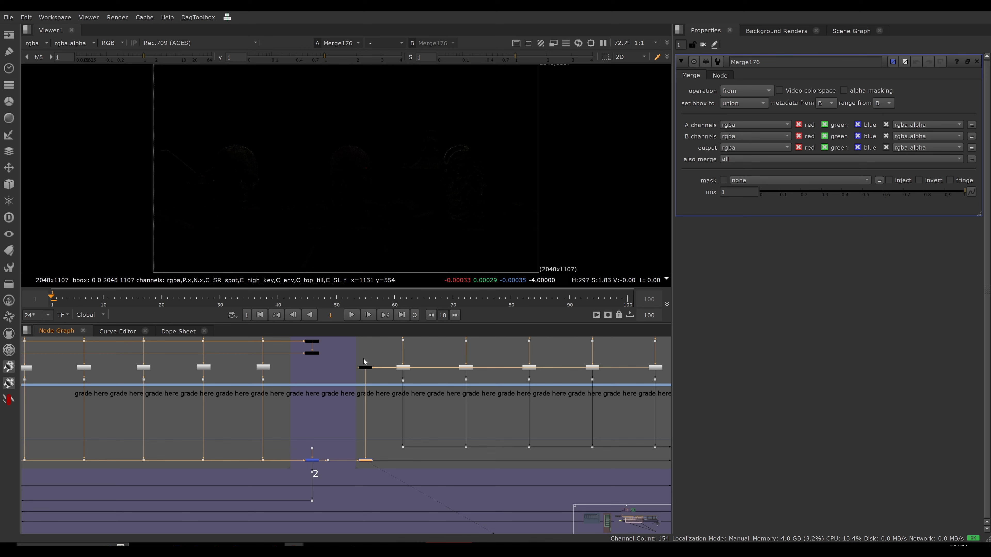
middle_drag(395, 376, 327, 476)
middle_drag(327, 474, 396, 384)
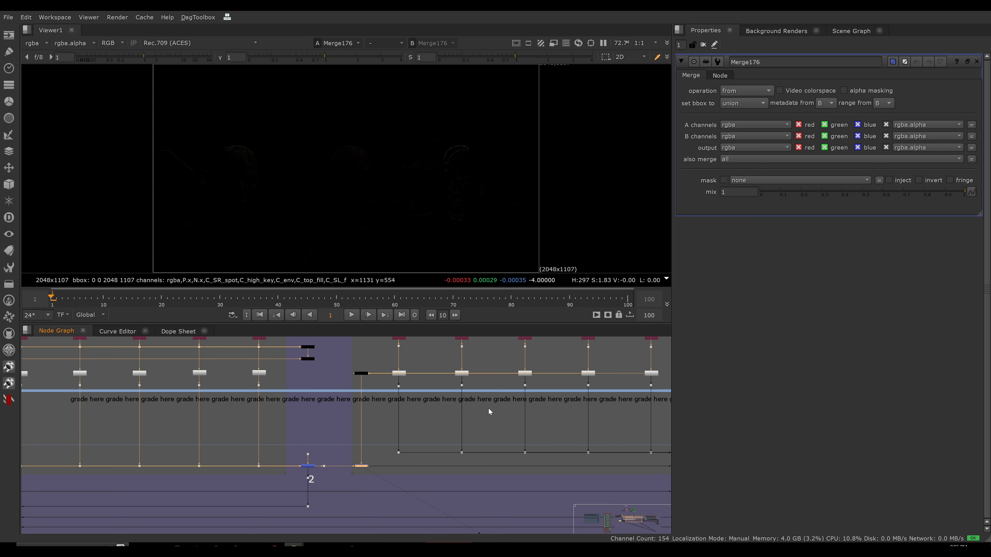
View the lower merge at point 3, where the Beauty from surface/material properties section ends.
scroll(490, 412, down, 3)
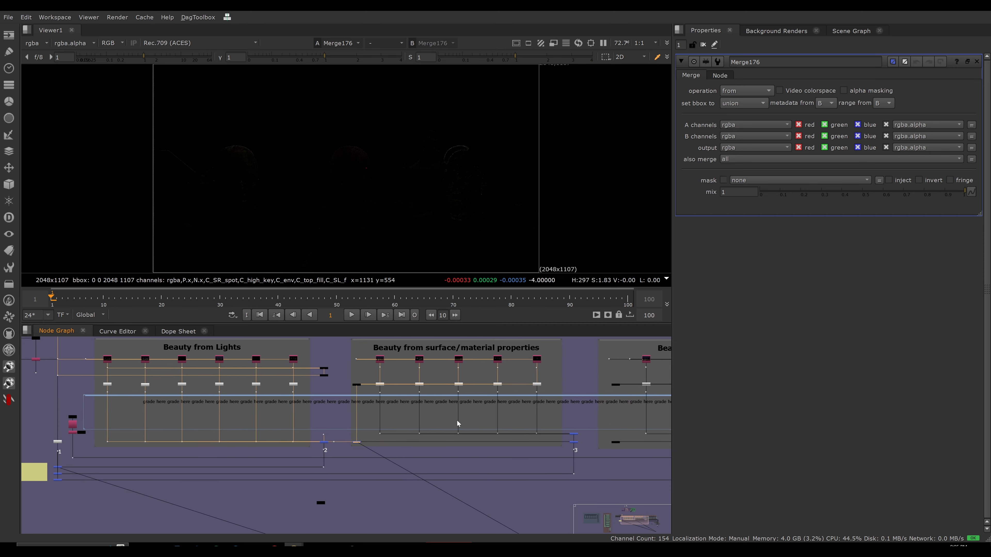
scroll(518, 413, up, 3)
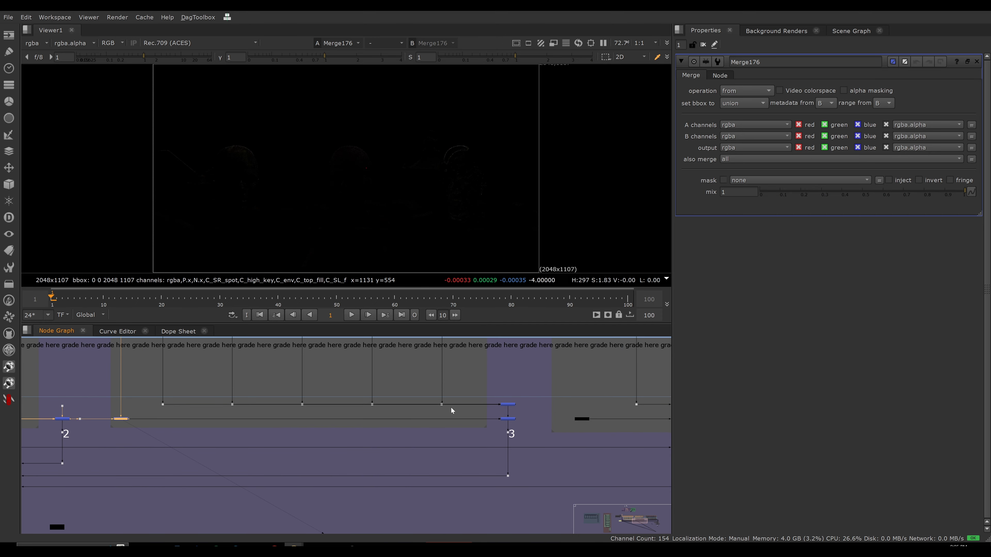
scroll(482, 409, up, 3)
drag(605, 375, 488, 417)
drag(567, 417, 489, 443)
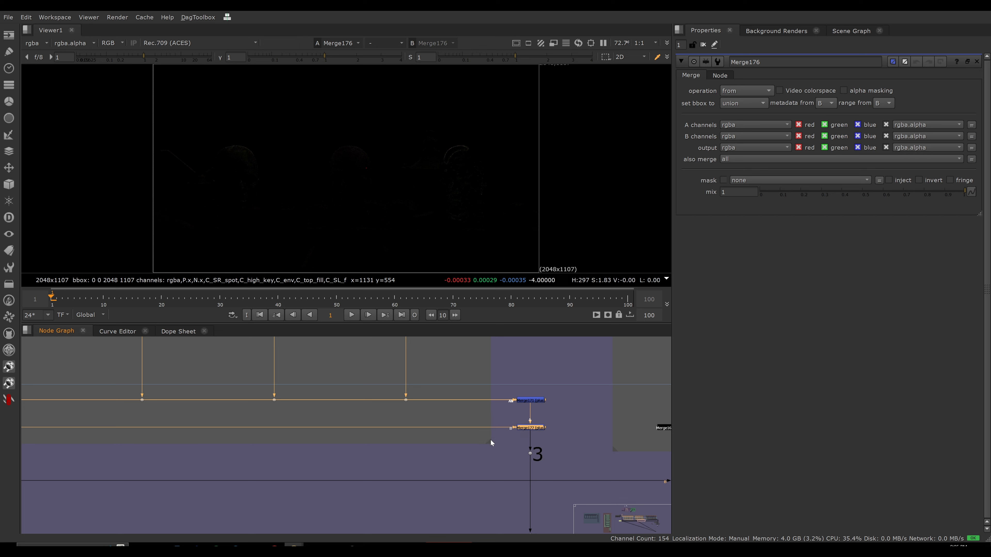
key(1)
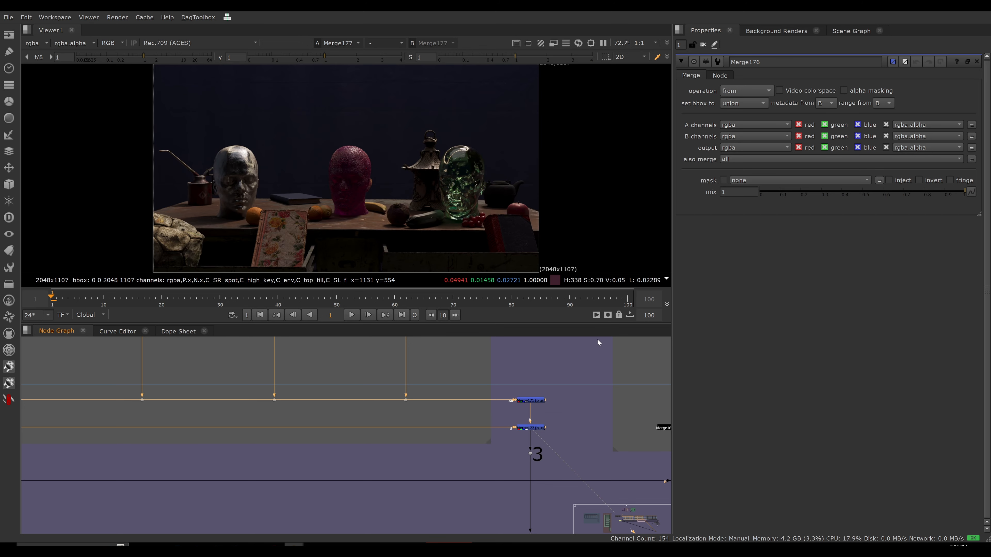
View the merge just before the C_high_key branch in the green light groups setup.
scroll(351, 428, down, 7)
middle_drag(336, 441, 442, 468)
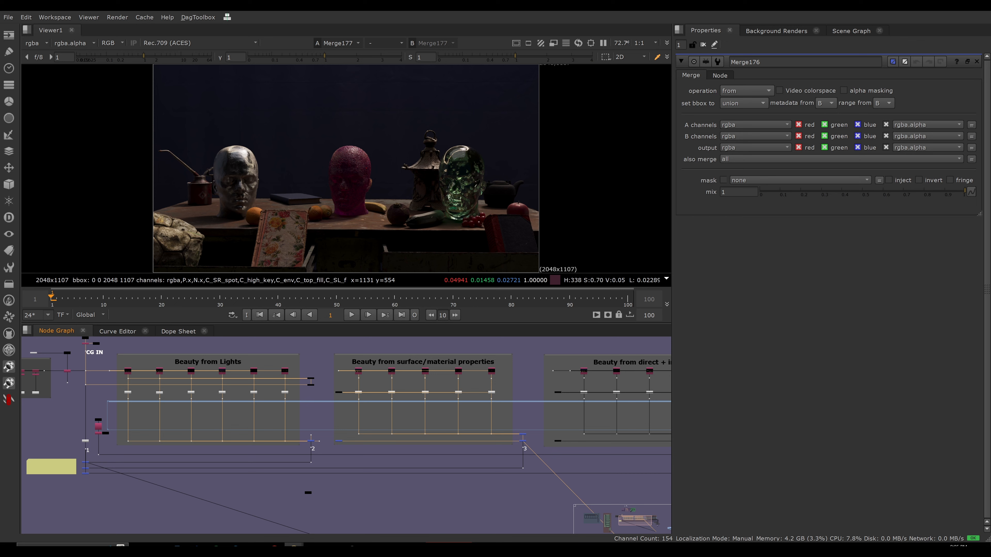
scroll(490, 385, down, 3)
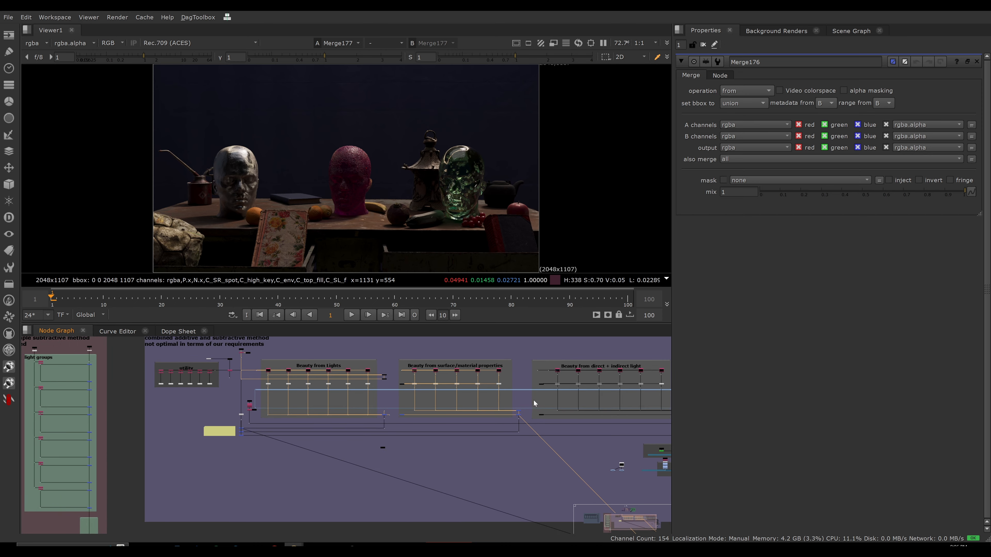
scroll(162, 408, up, 10)
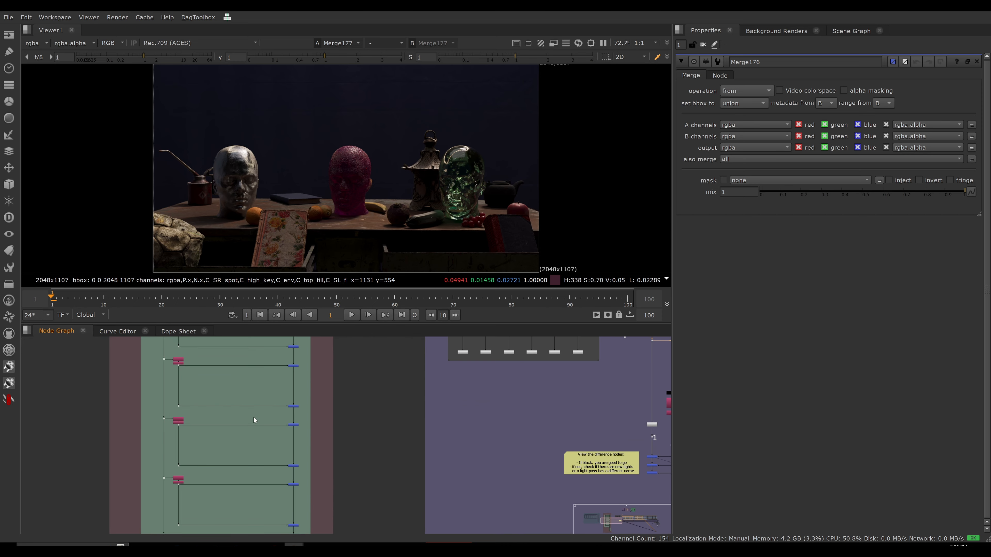
scroll(183, 406, up, 3)
scroll(164, 383, down, 4)
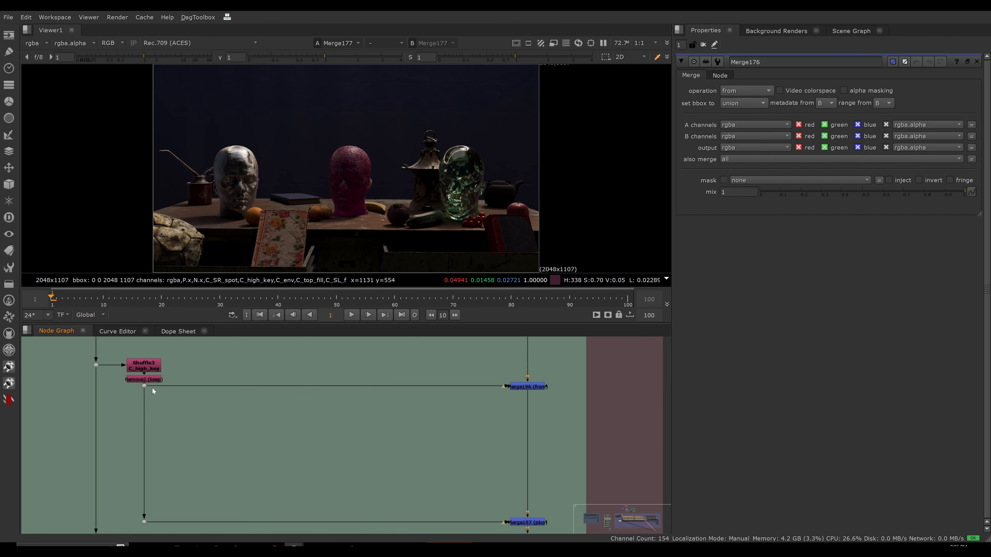
middle_drag(433, 387, 382, 433)
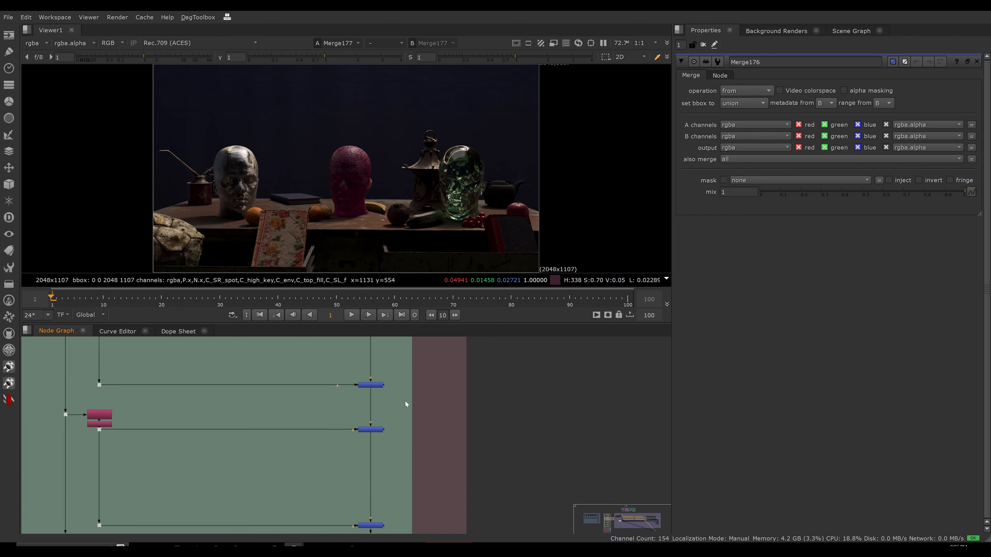
key(2)
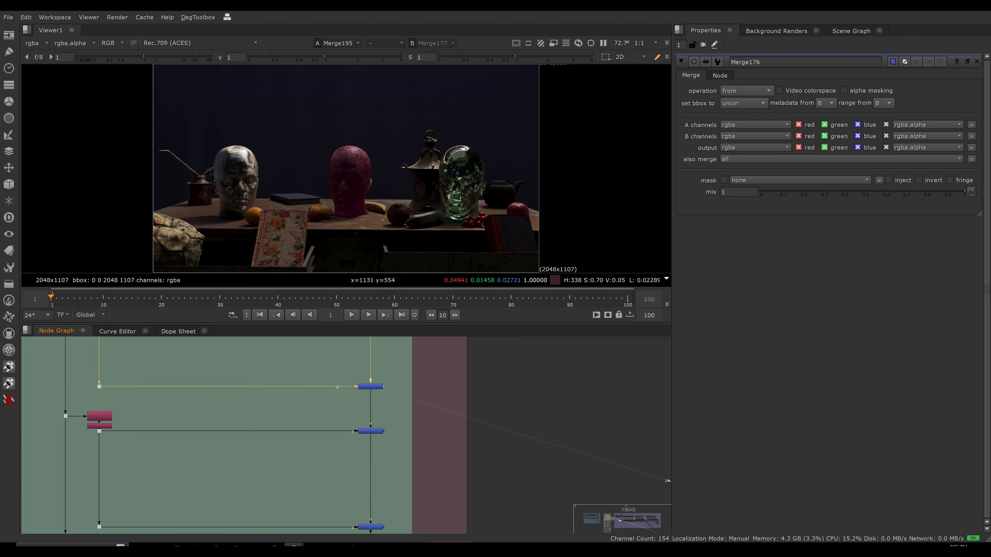
click(371, 386)
View the dot carrying the isolated C_high_key light and open the properties of that branch's from merge.
drag(105, 444, 89, 430)
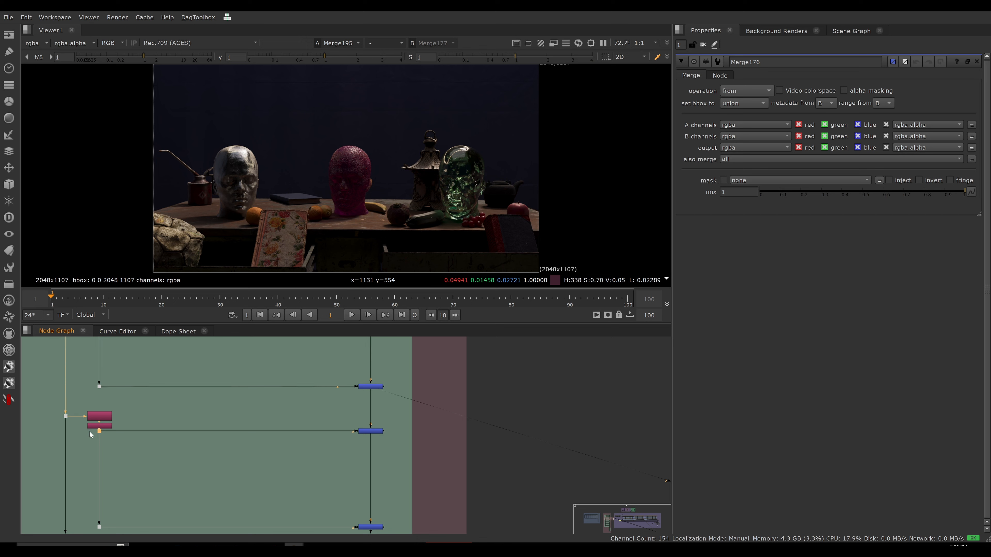
key(1)
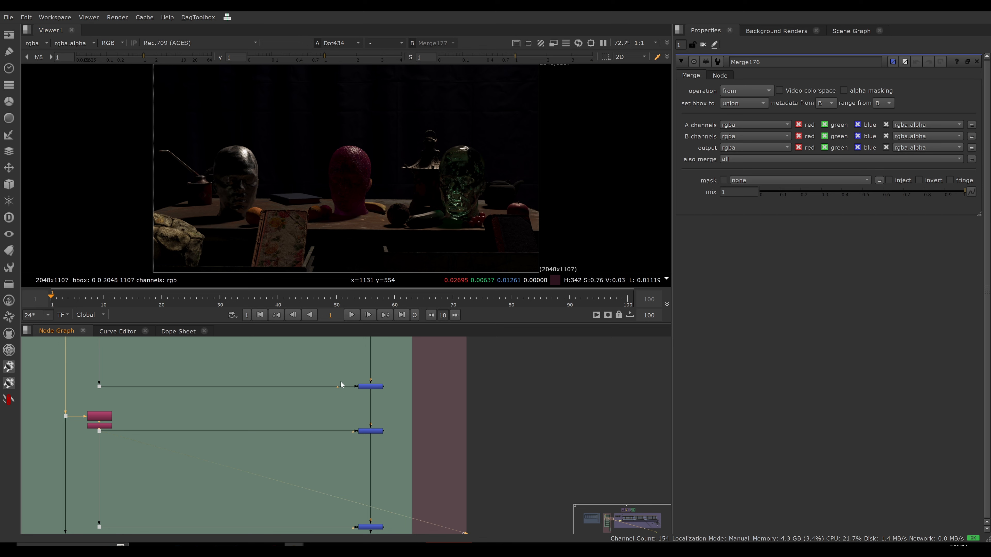
middle_drag(346, 440, 355, 417)
scroll(390, 408, up, 3)
click(394, 408)
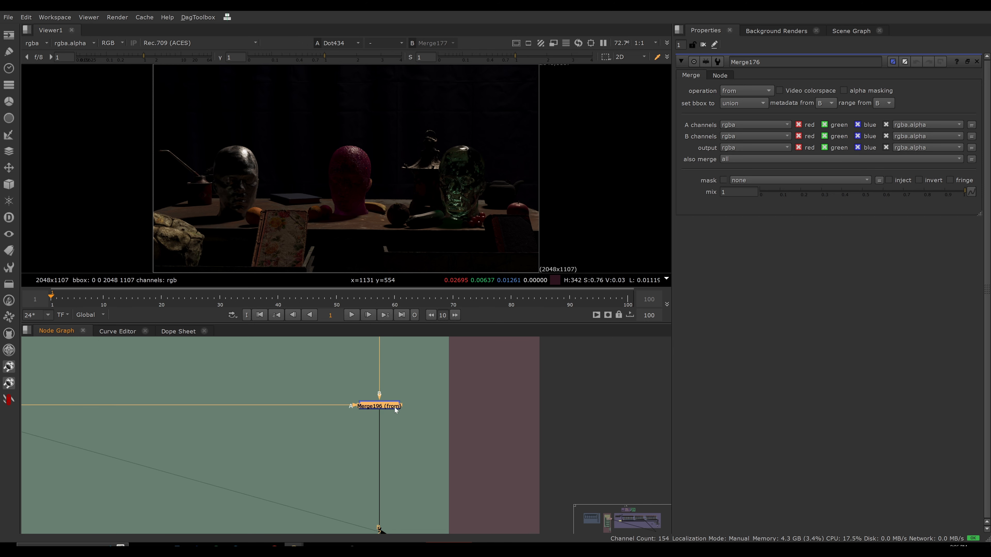
double_click(394, 407)
View the plus merge that adds the C_high_key light back to the main line.
scroll(375, 404, down, 8)
scroll(328, 398, up, 5)
drag(400, 391, 476, 437)
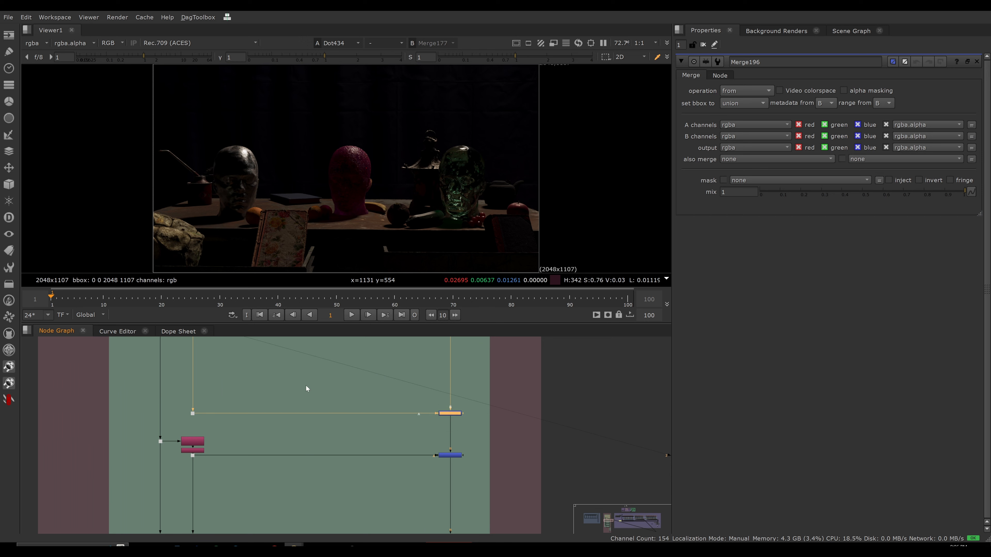
drag(388, 384, 485, 428)
key(1)
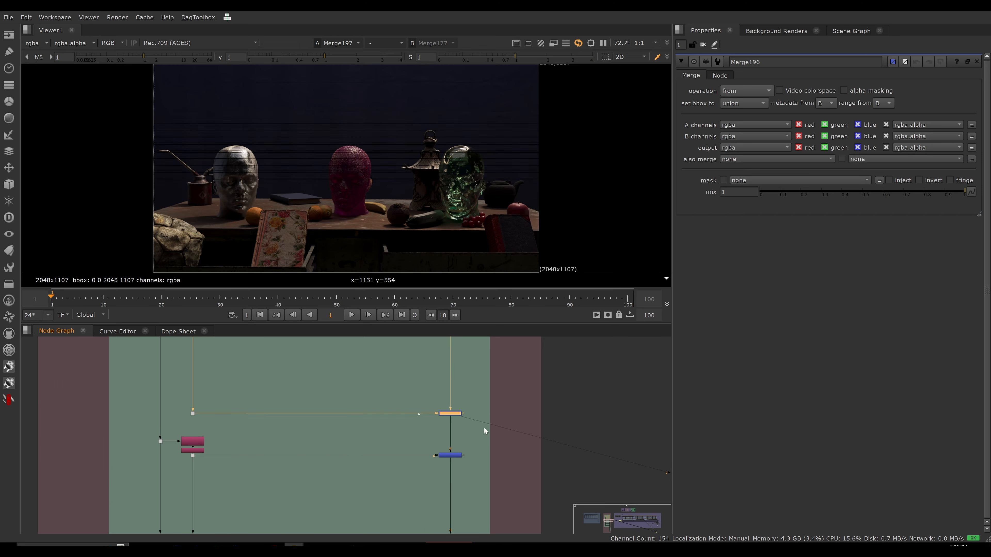
Compare the C_high_key branch's from merge with its plus merge in the viewer.
middle_drag(494, 381, 467, 430)
scroll(423, 374, up, 3)
drag(468, 353, 368, 384)
key(1)
scroll(367, 417, down, 3)
middle_drag(363, 421, 348, 384)
drag(347, 418, 434, 468)
key(1)
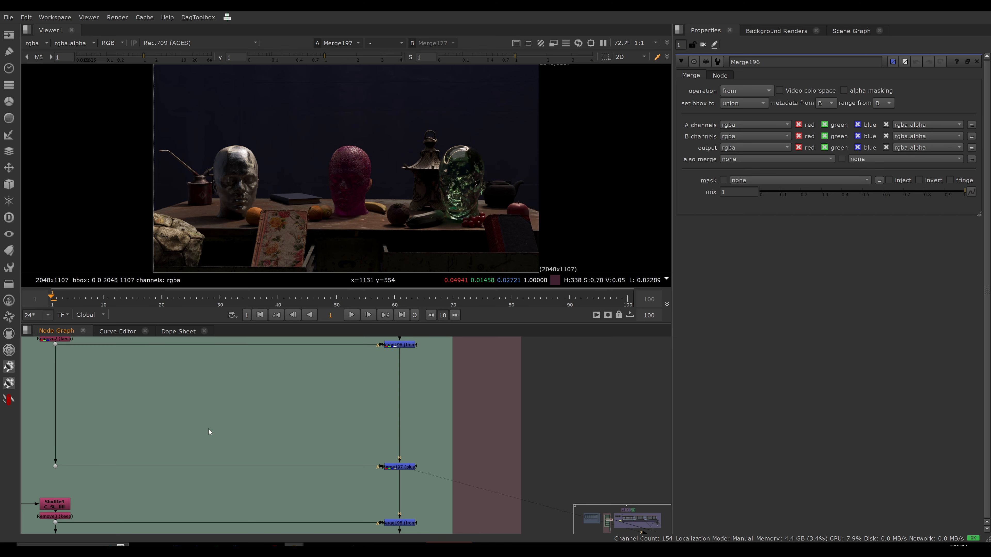
Insert a Grade on the C_high_key branch ahead of its plus merge, view it and set multiply to 3.45.
key(g)
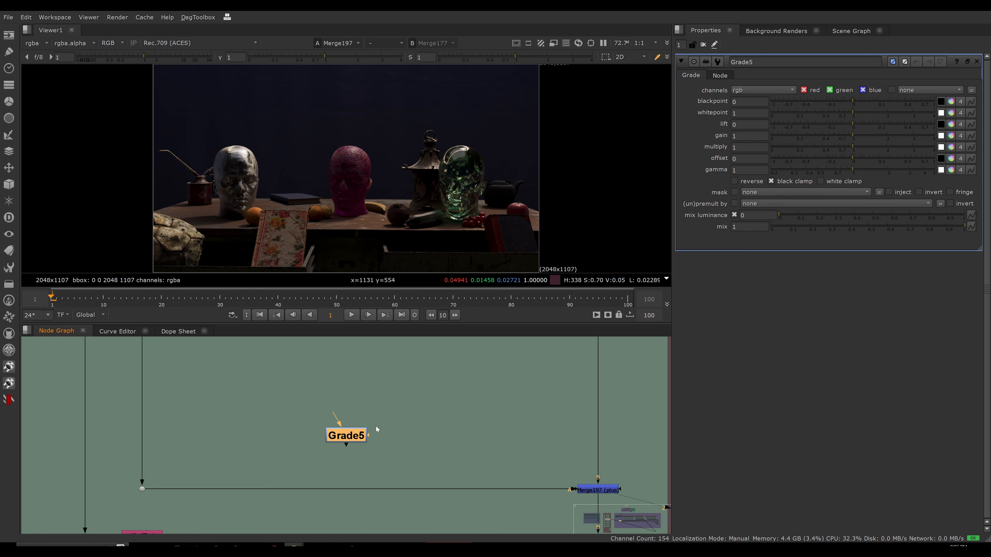
scroll(375, 427, down, 5)
drag(314, 425, 297, 457)
key(1)
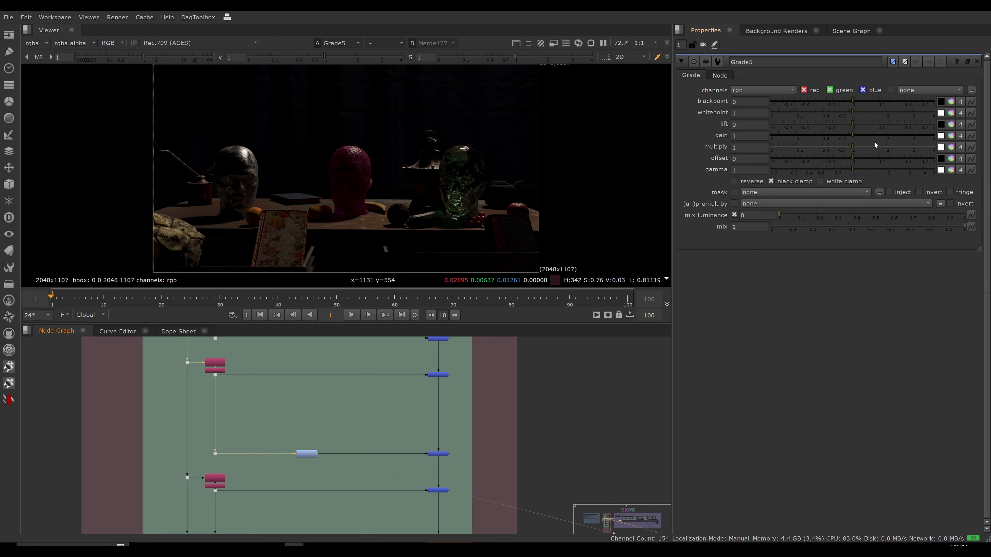
drag(852, 145, 922, 144)
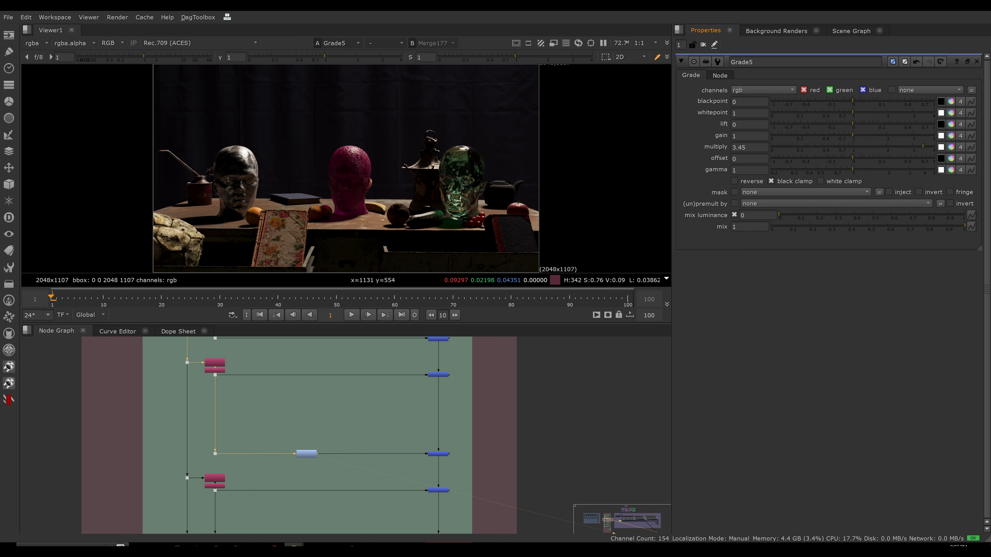
View the C_high_key plus merge with the graded light, and delete the Grade.
scroll(421, 412, up, 5)
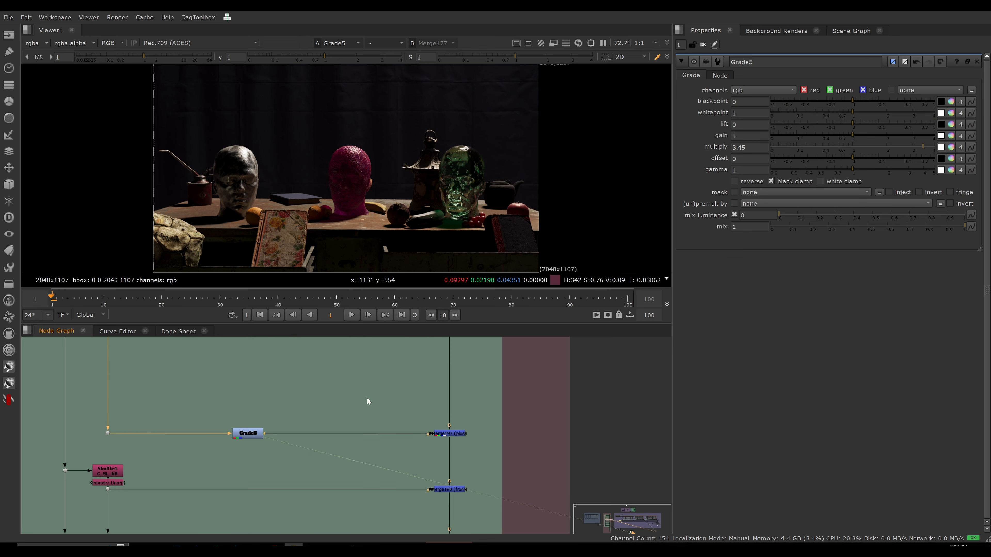
drag(369, 398, 485, 462)
key(1)
click(248, 434)
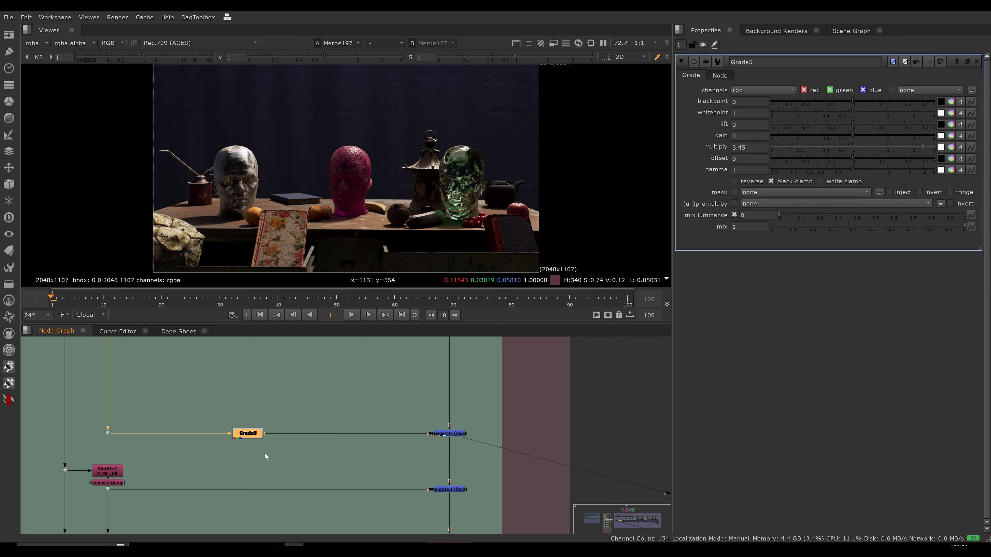
key(Delete)
Return to the combined additive and subtractive setup and view the lower merge at point 3 again.
alt+middle_drag(471, 397, 393, 406)
middle_drag(392, 406, 295, 404)
alt+middle_drag(294, 404, 241, 404)
middle_drag(540, 416, 480, 404)
alt+middle_drag(480, 404, 491, 406)
scroll(461, 413, up, 5)
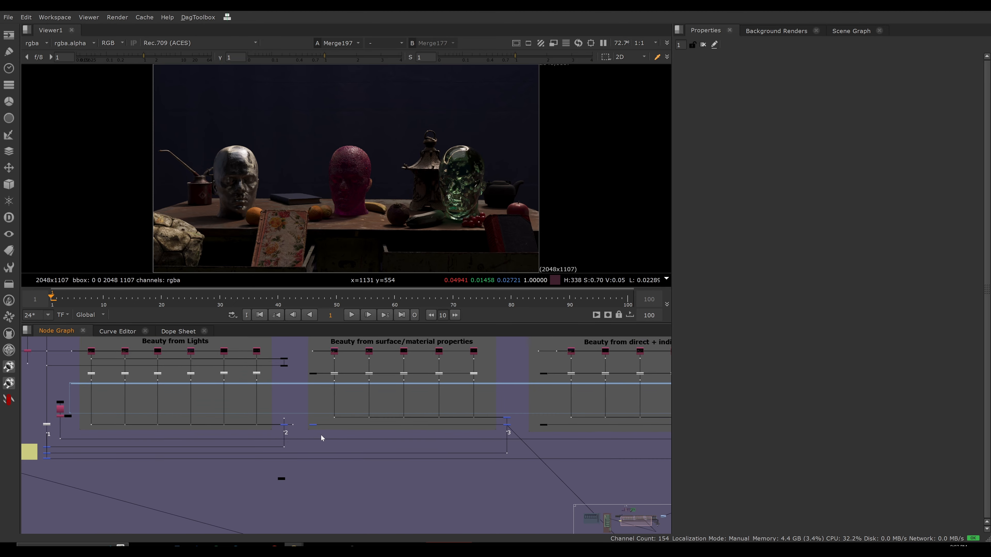
drag(494, 430, 493, 431)
key(1)
scroll(484, 400, down, 2)
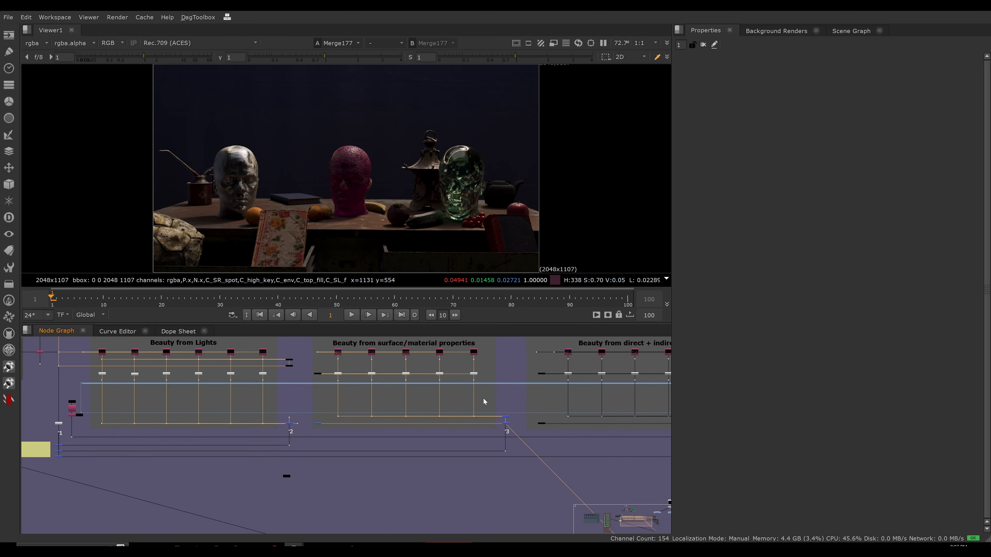
middle_drag(487, 397, 510, 423)
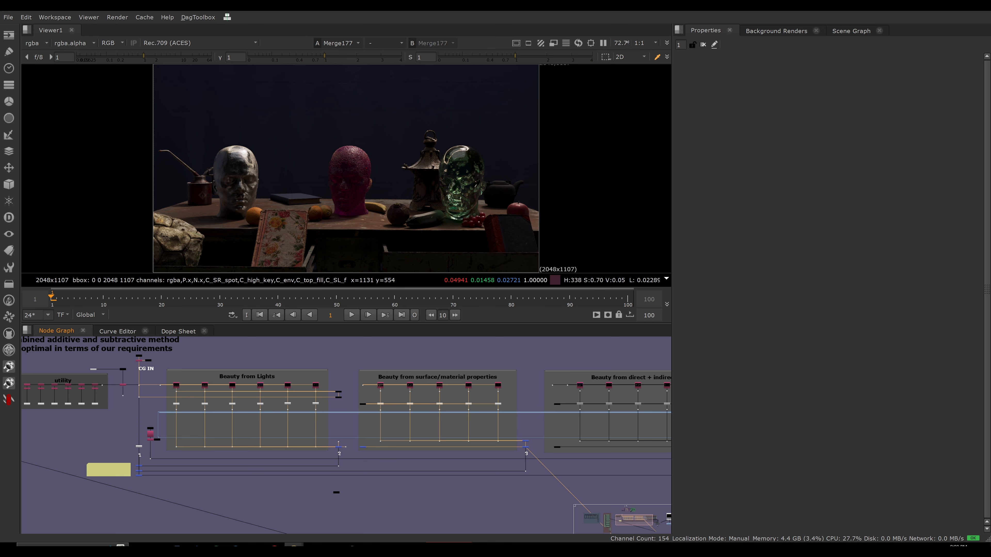
View the merge at the start of the Beauty from direct + indirect light section.
scroll(459, 422, up, 6)
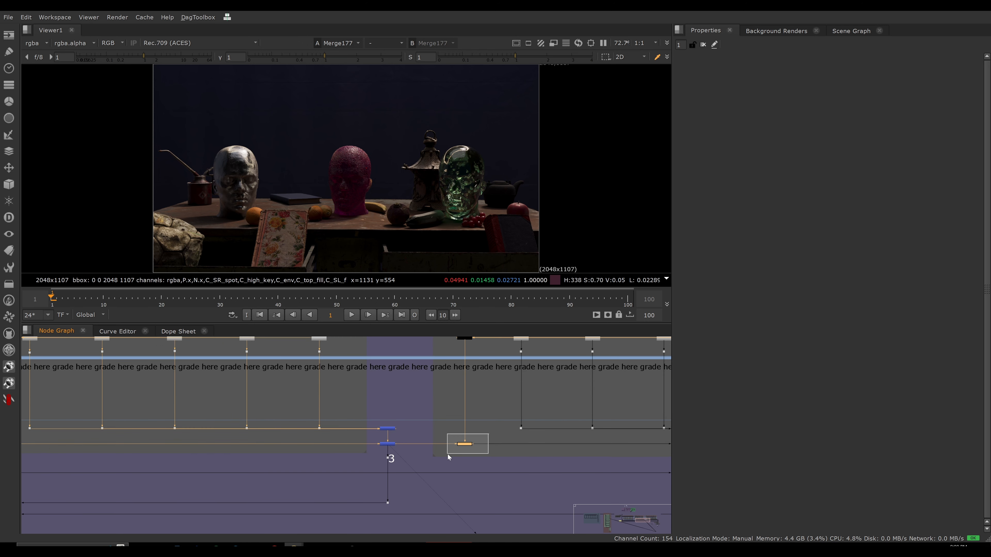
drag(447, 455, 448, 454)
key(1)
click(453, 471)
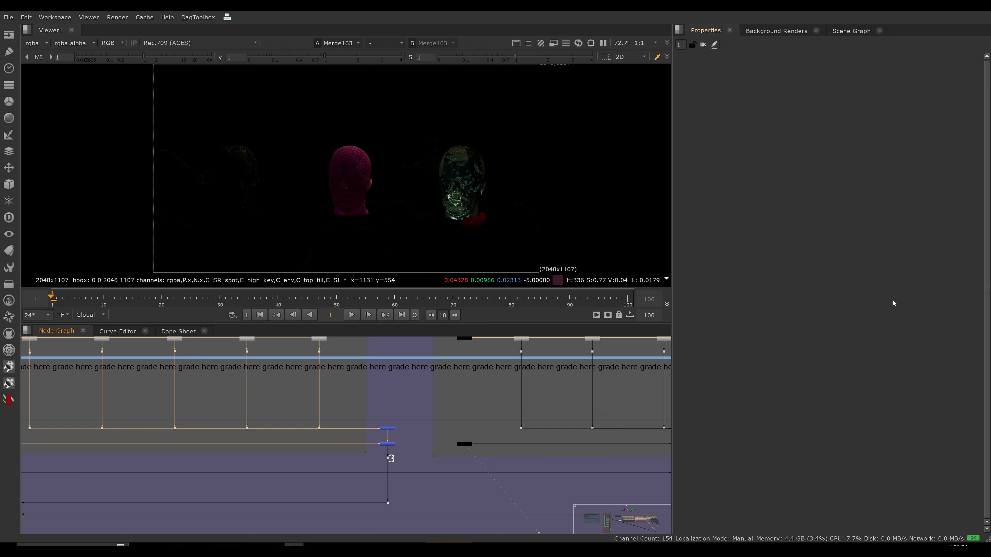
Add a Merge in the materials section and connect its inputs to the third and last pass branches below their unpremults.
scroll(406, 426, down, 5)
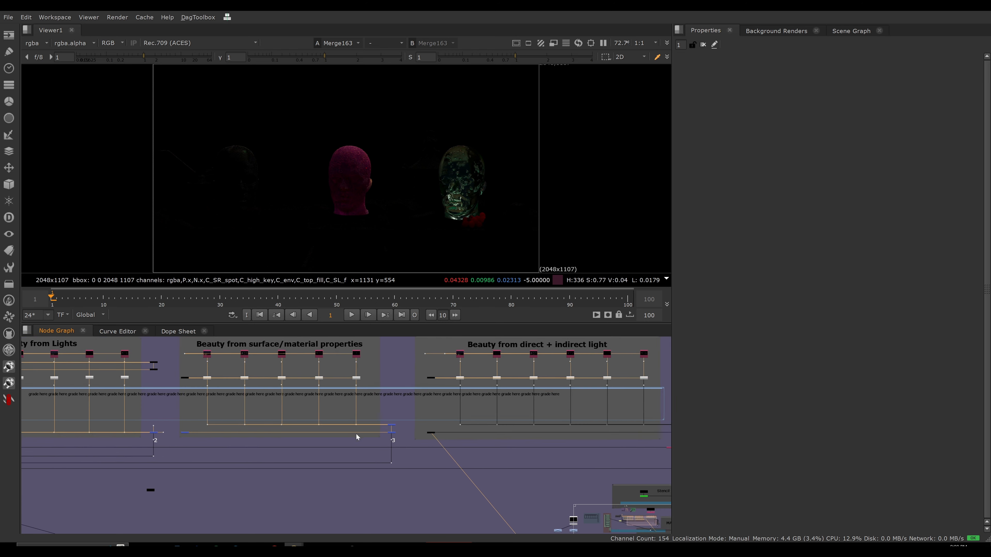
middle_drag(354, 434, 506, 445)
scroll(477, 411, up, 6)
scroll(476, 412, up, 2)
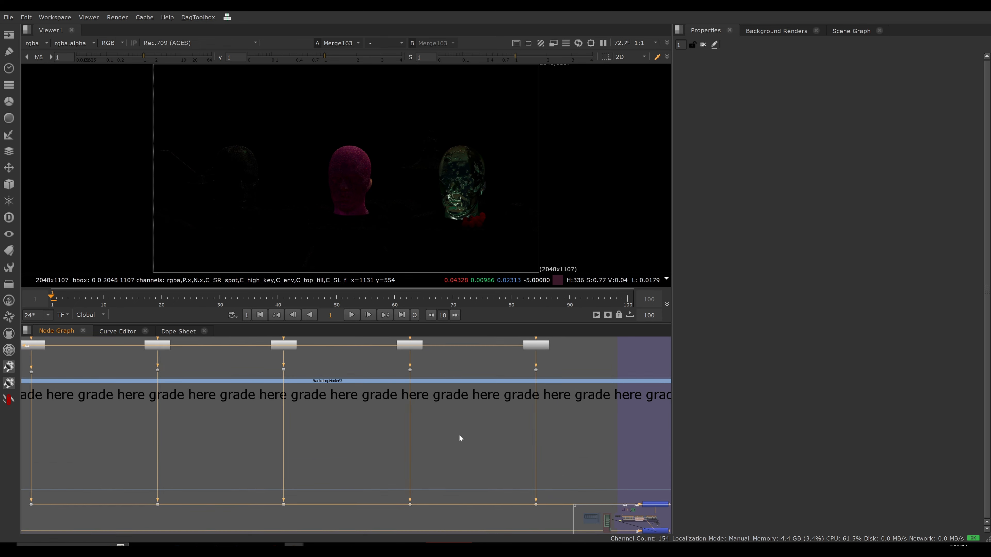
key(m)
drag(471, 426, 524, 380)
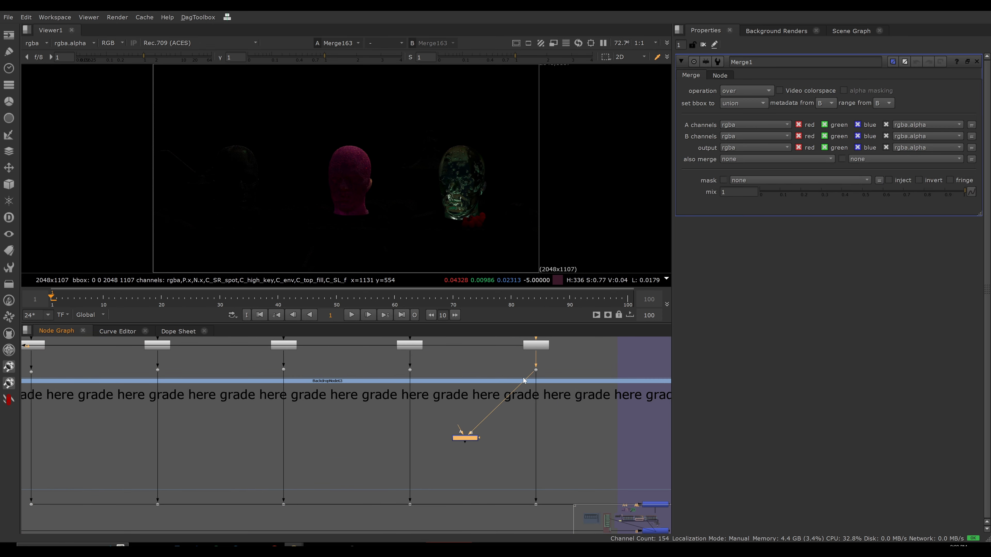
drag(461, 430, 283, 370)
middle_drag(513, 391, 491, 413)
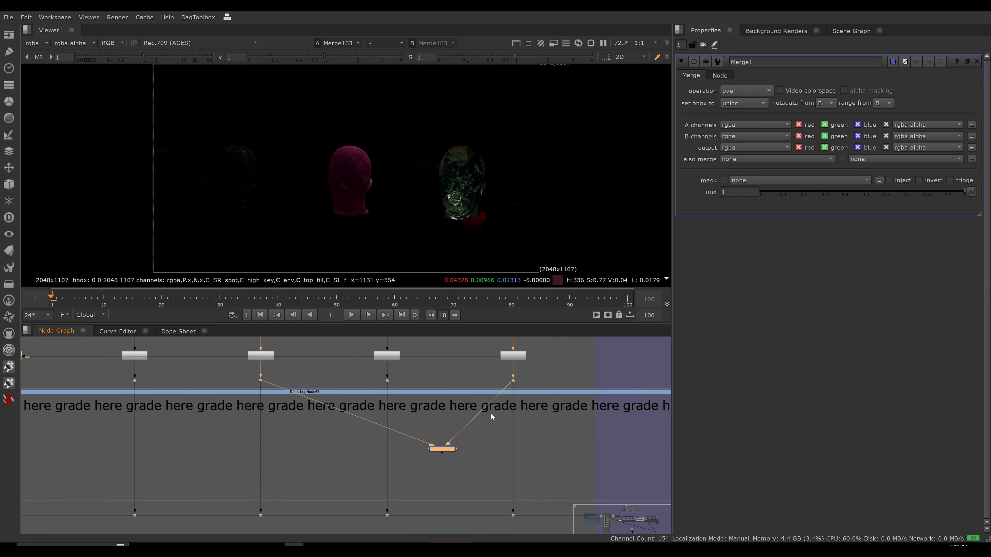
Check the shuffles feeding the new merge and view the merge's output.
scroll(491, 413, up, 2)
scroll(503, 359, down, 3)
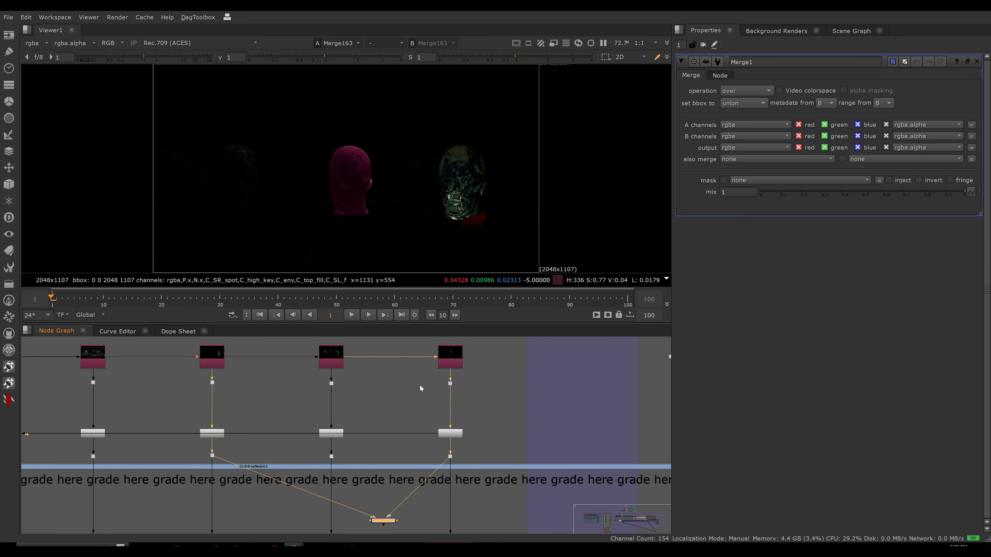
scroll(492, 353, up, 2)
scroll(401, 372, down, 2)
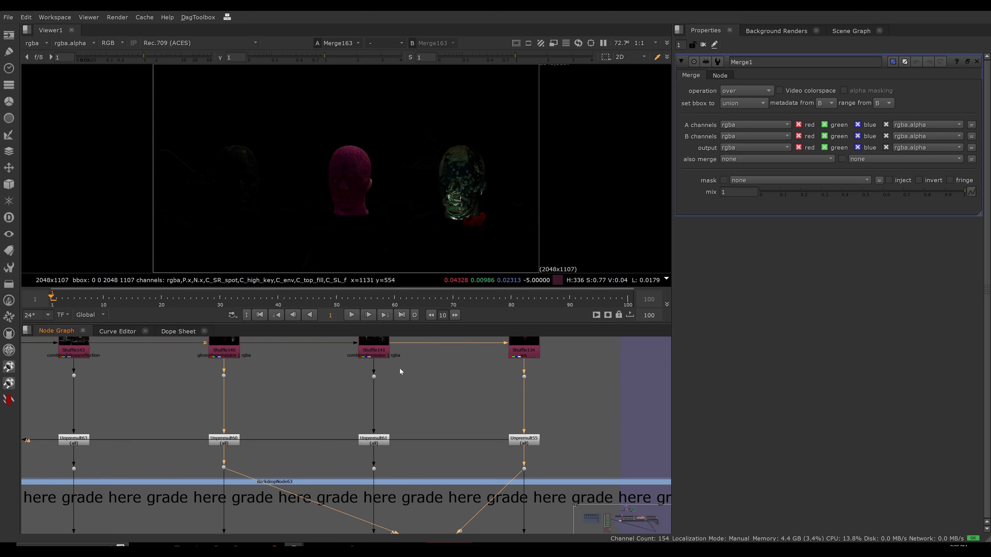
middle_drag(320, 423, 300, 378)
drag(465, 488, 377, 519)
key(1)
click(378, 519)
click(419, 503)
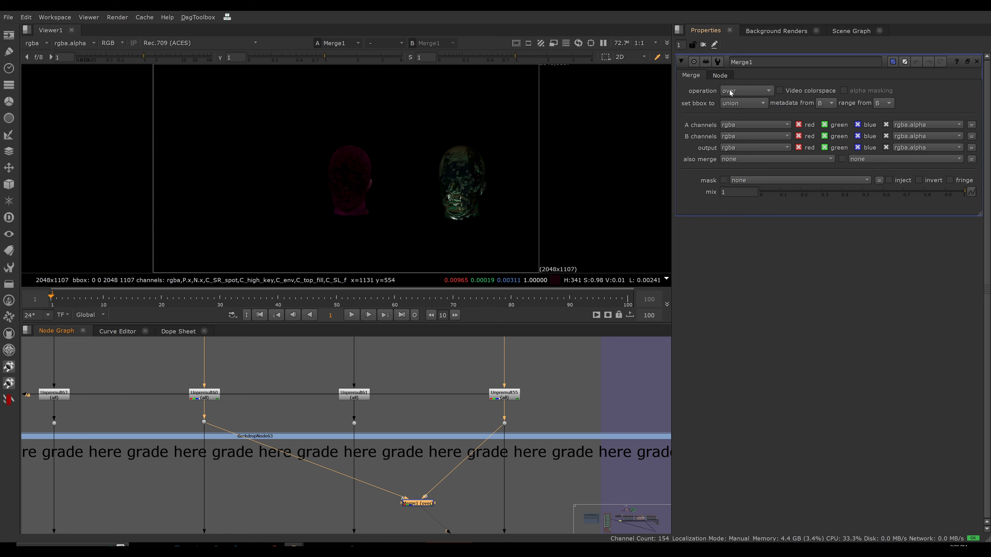
Set the new merge's operation to plus.
click(745, 90)
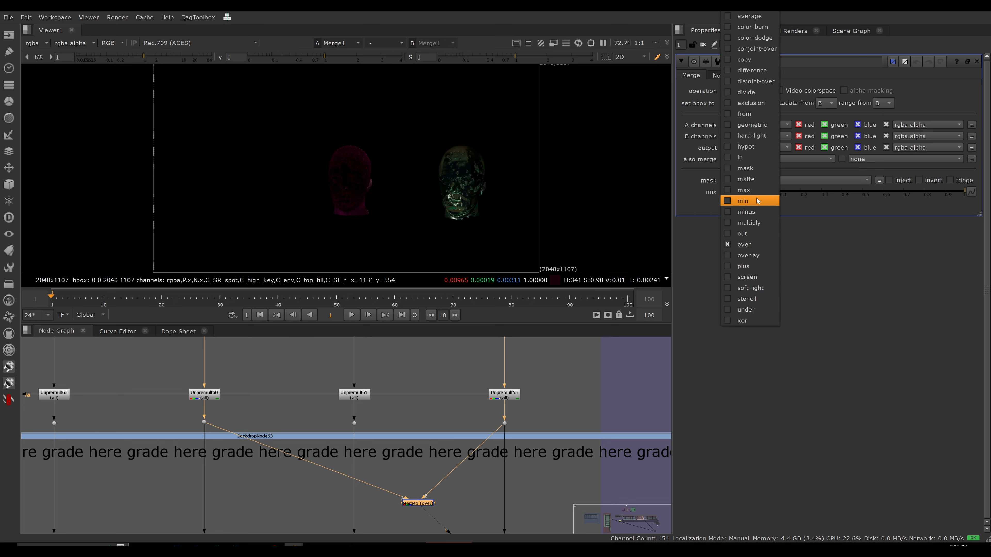
click(741, 266)
click(462, 479)
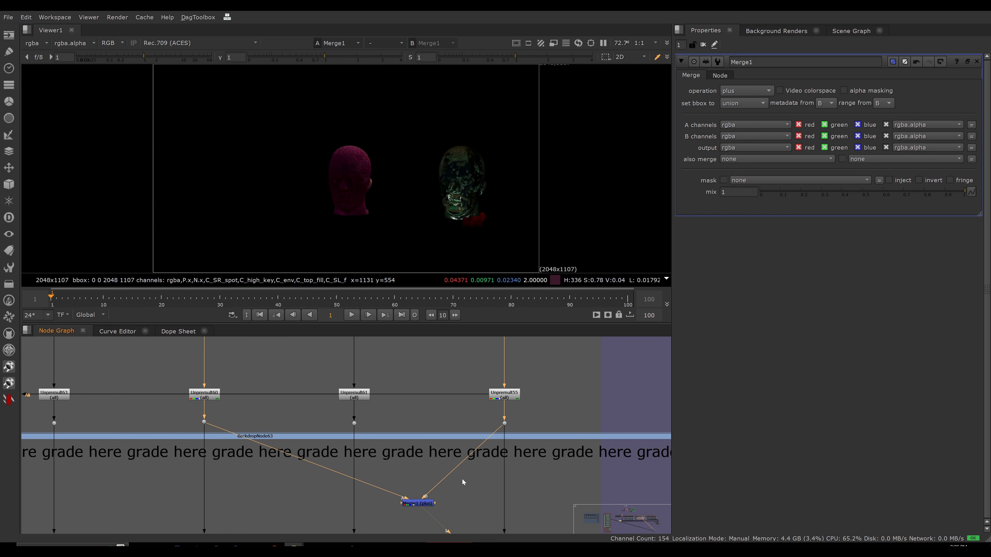
Load the difference merge at the start of the Beauty from direct + indirect light section into a second viewer input.
scroll(476, 427, down, 3)
middle_drag(517, 450, 363, 395)
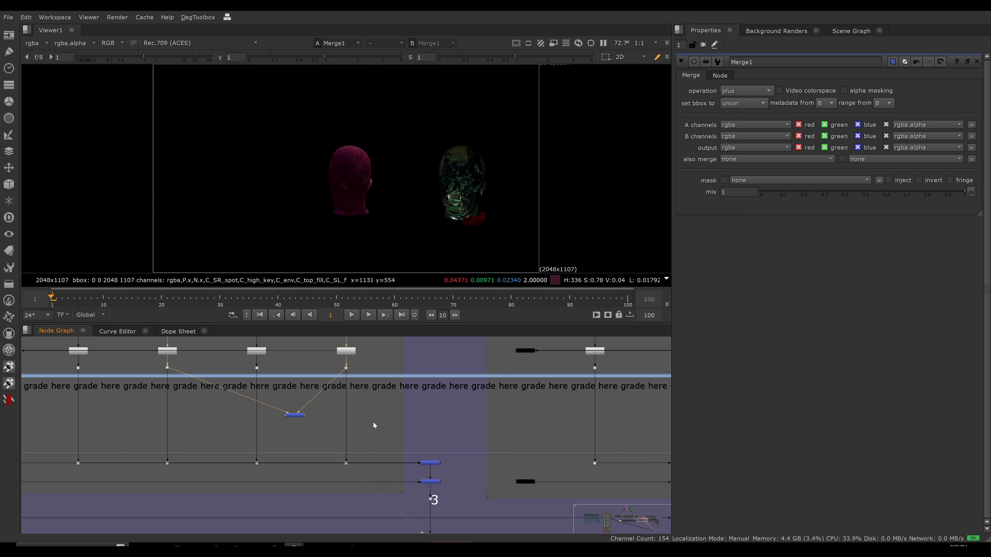
drag(336, 403, 263, 427)
drag(494, 459, 538, 502)
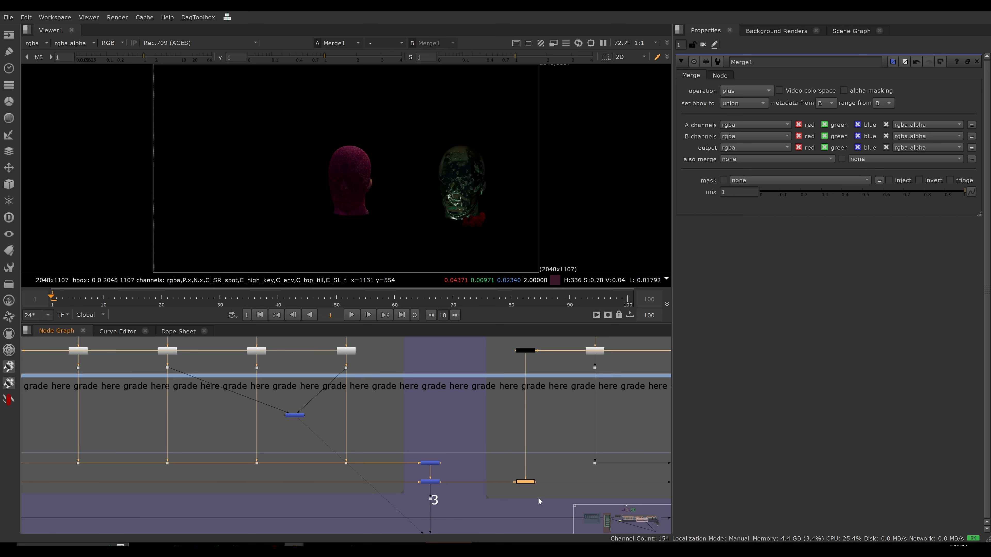
key(2)
click(539, 499)
Compare the viewer images of the new plus merge and the difference merge by switching repeatedly between them.
key(1)
key(2)
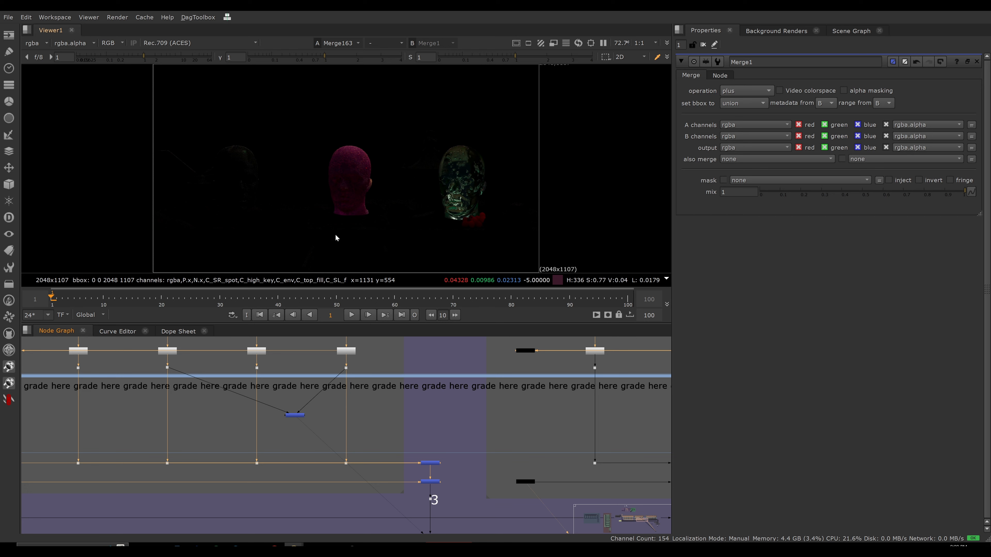
key(1)
key(2)
key(1)
key(2)
key(1)
key(2)
key(1)
key(2)
key(1)
key(2)
key(1)
key(2)
key(1)
key(2)
key(1)
Delete the plus merge from the materials section and view the difference merge at the start of the direct + indirect light section.
click(296, 416)
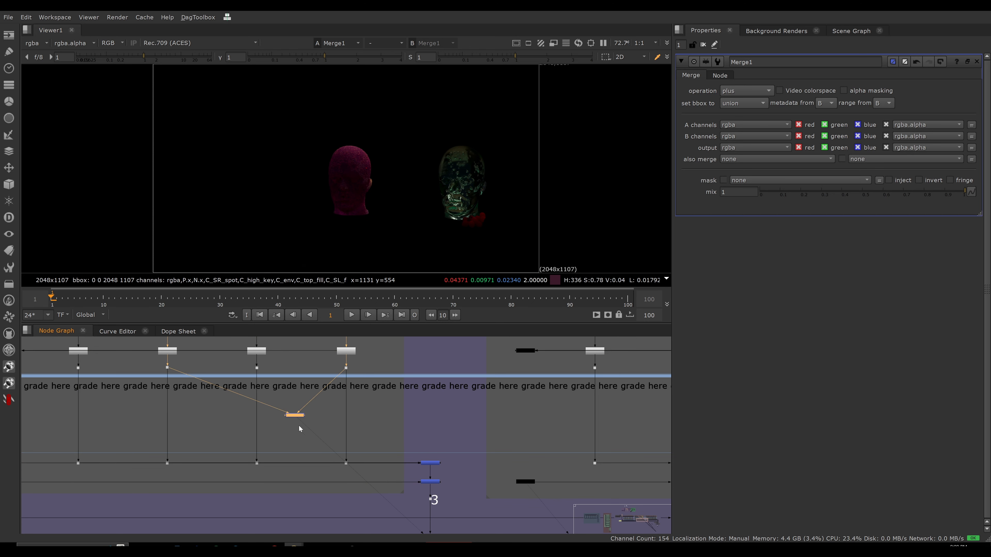
key(Delete)
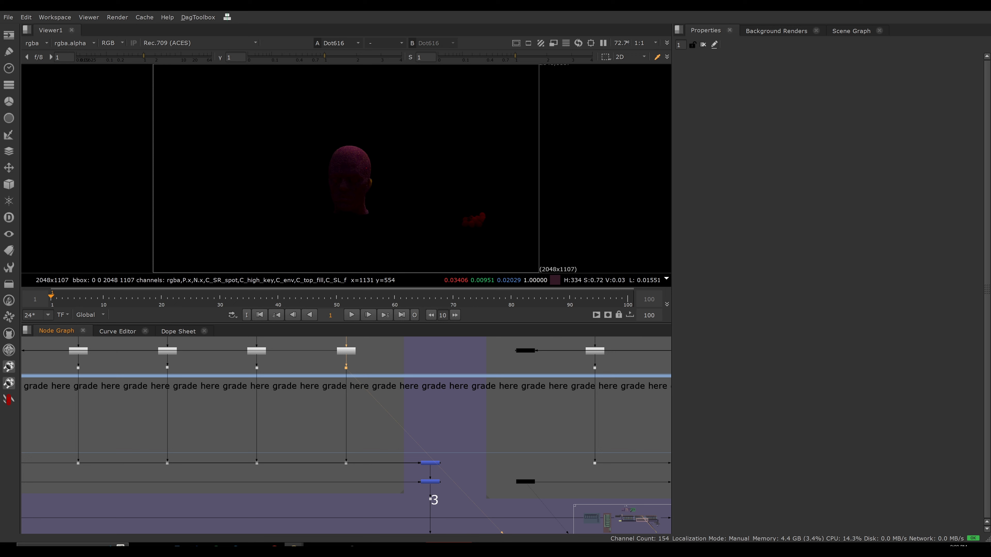
click(522, 481)
key(1)
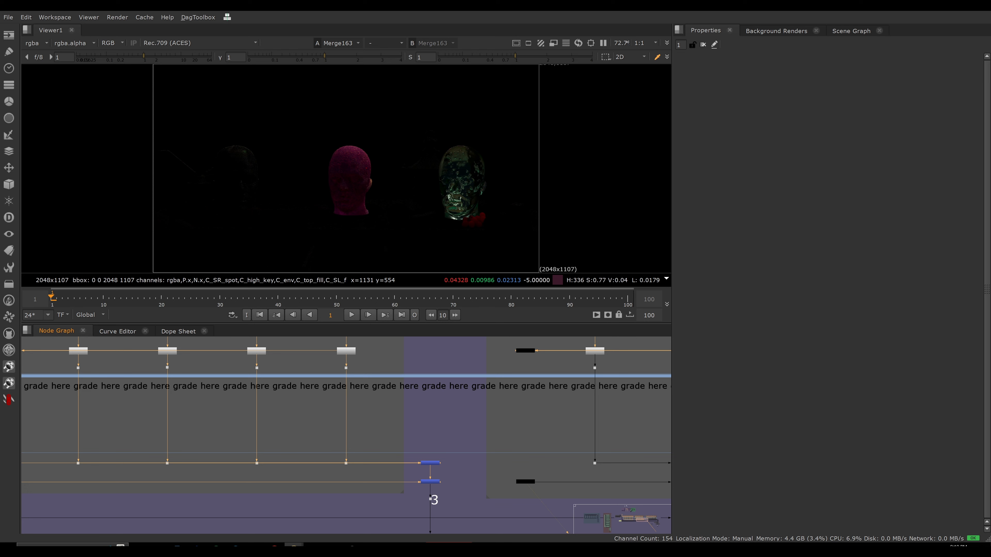
Open the difference merge's properties and check the materials result and the incoming pipe that feed it.
double_click(526, 482)
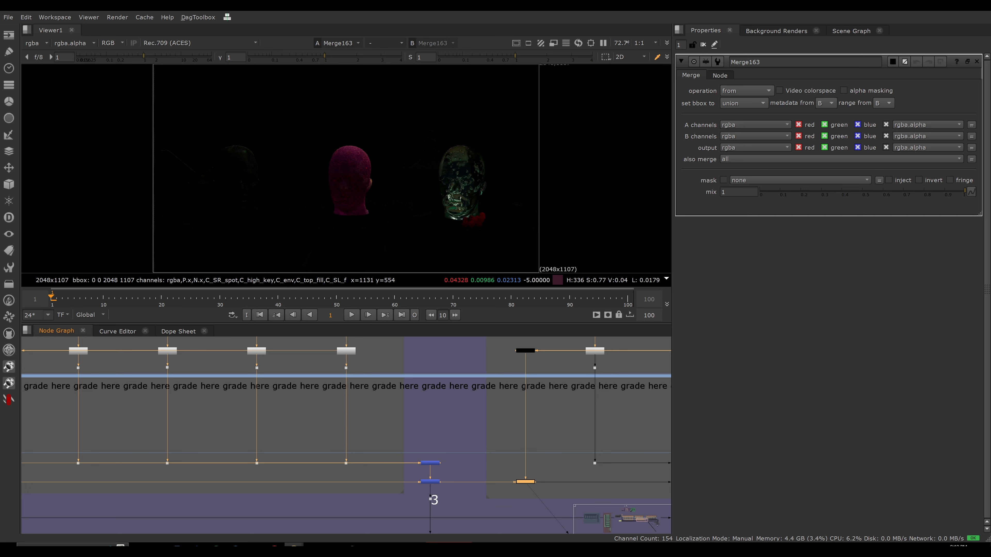
drag(464, 471, 406, 491)
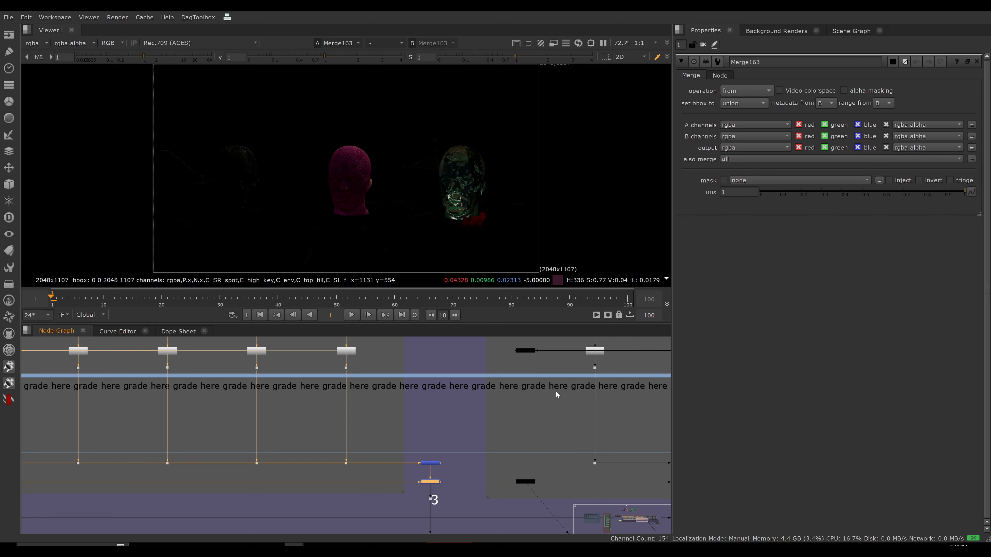
drag(503, 346, 545, 364)
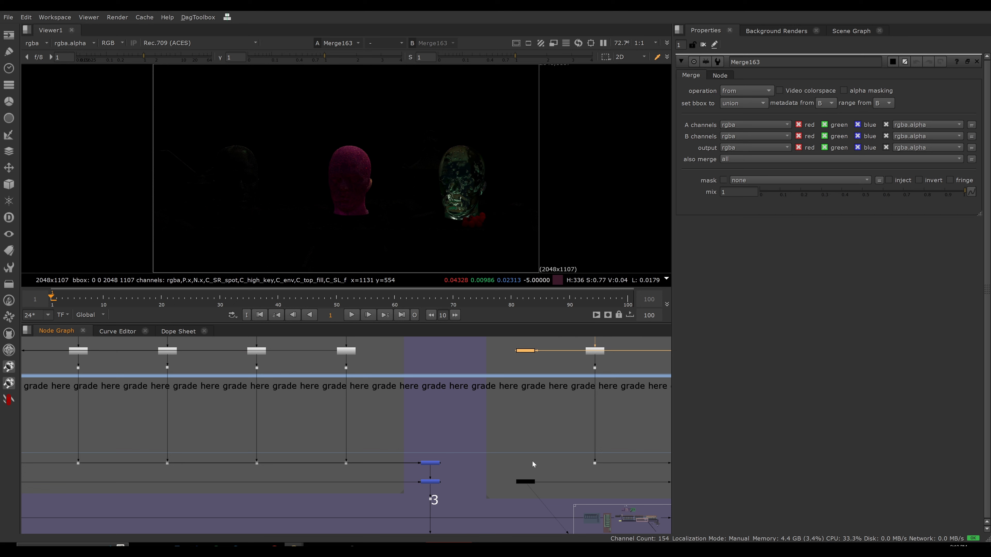
click(524, 480)
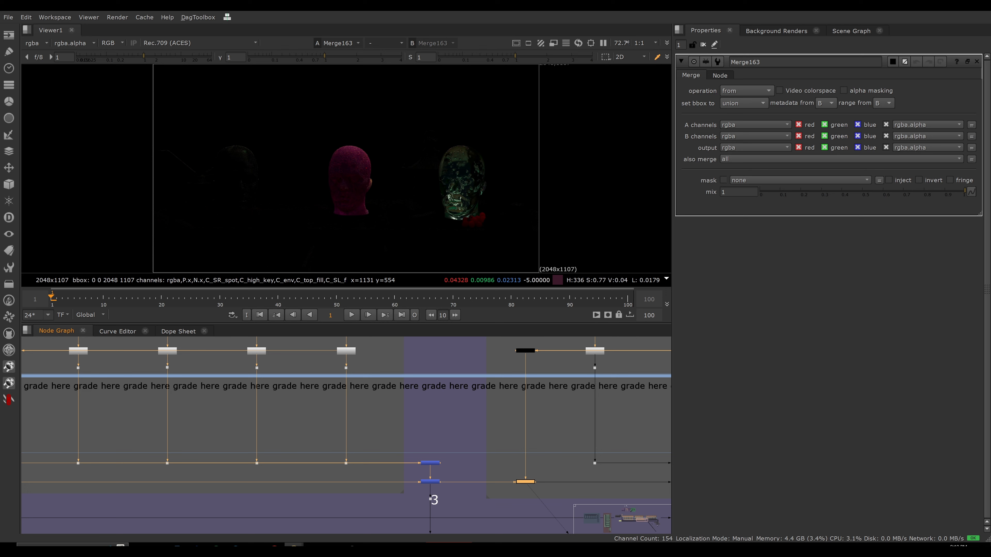
View the merge that sums the direct + indirect light passes and the merge directly below it that adds the difference.
scroll(554, 403, down, 3)
middle_drag(555, 403, 336, 386)
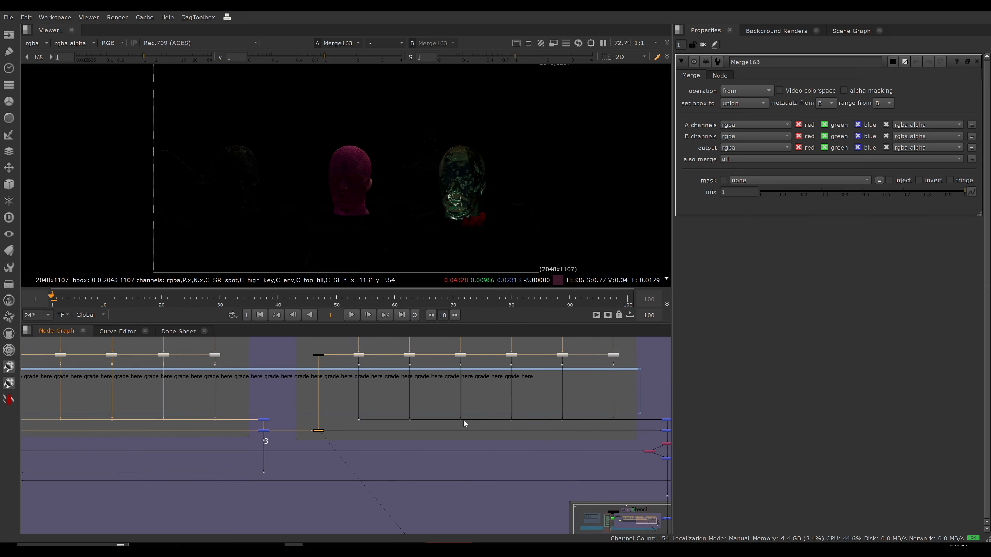
middle_drag(546, 423, 396, 410)
drag(561, 396, 507, 409)
key(1)
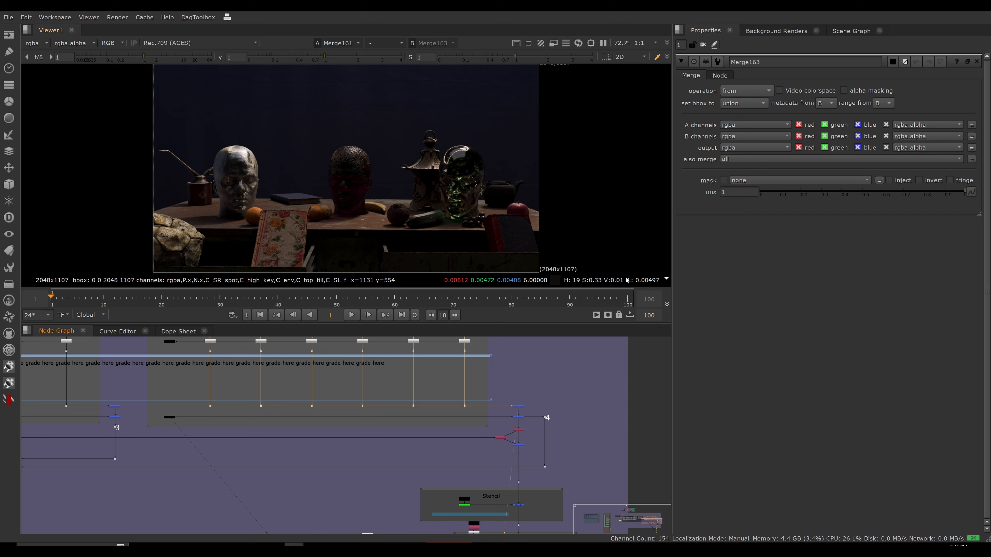
click(519, 429)
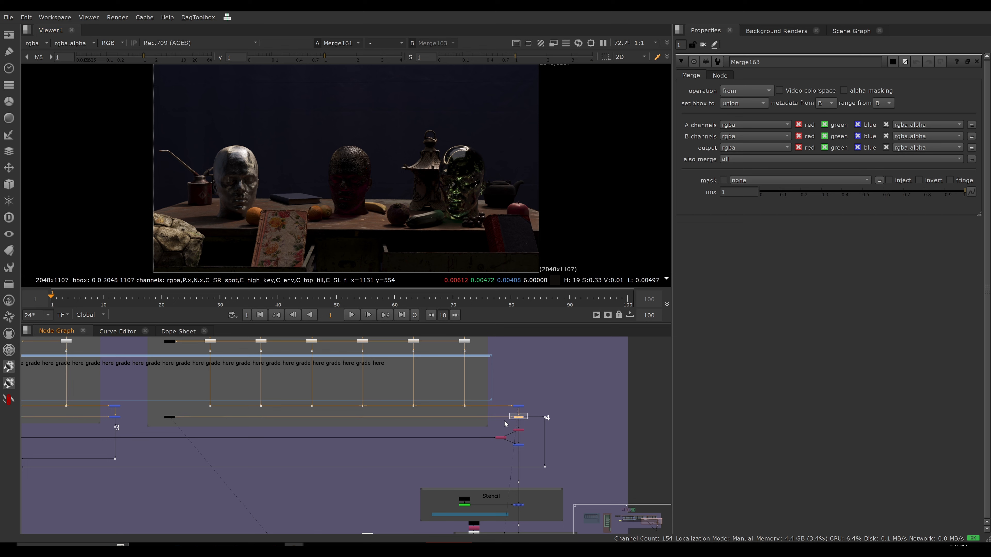
key(1)
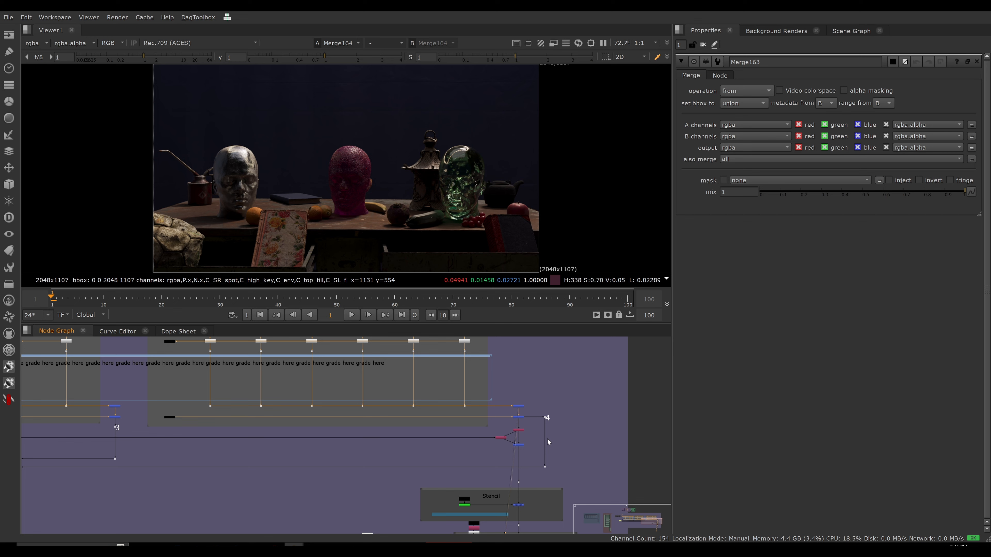
View the difference-check merge beside the yellow note, and return to the merge ending the direct + indirect light section.
key(f)
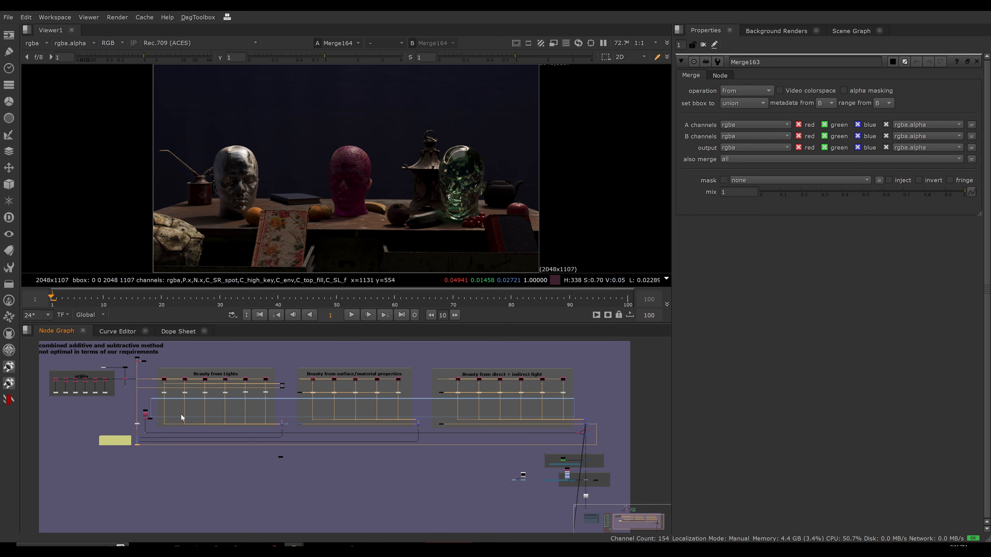
key(1)
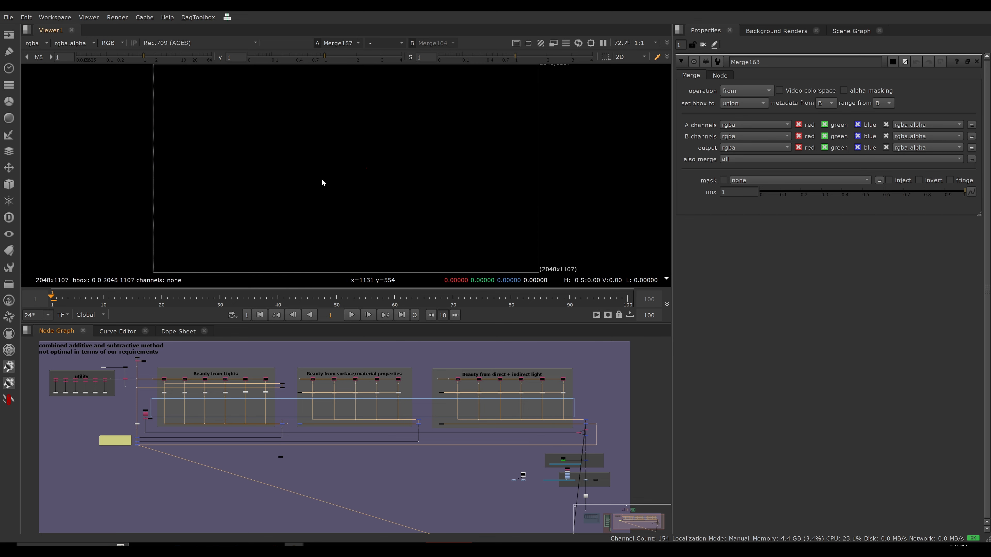
click(596, 382)
key(2)
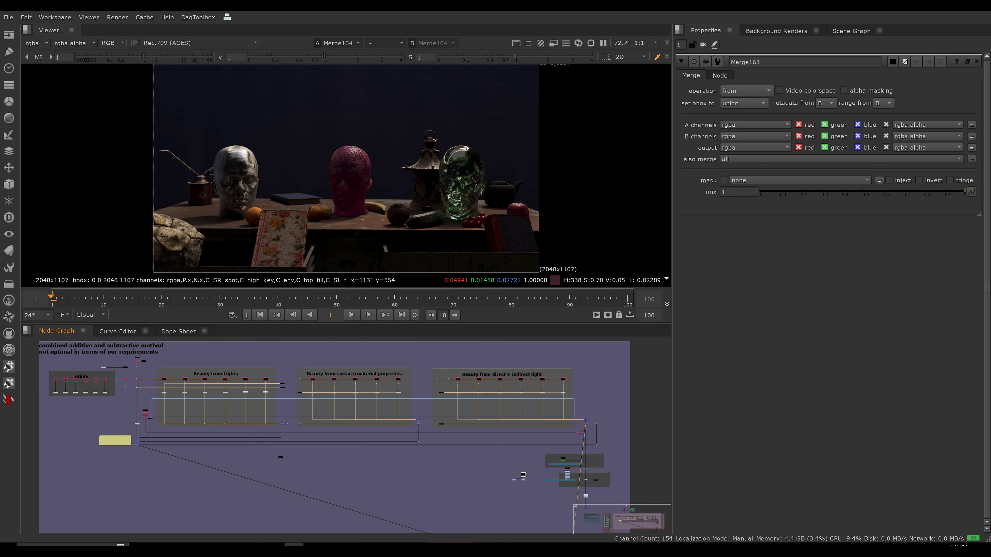
scroll(338, 407, down, 5)
middle_drag(257, 401, 316, 407)
scroll(315, 407, up, 2)
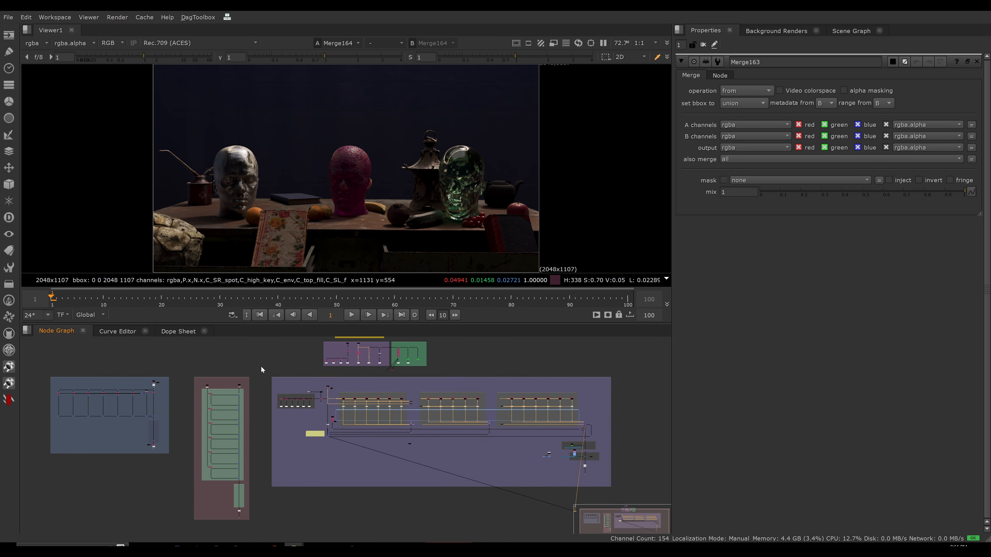
drag(263, 364, 197, 469)
scroll(377, 482, down, 1)
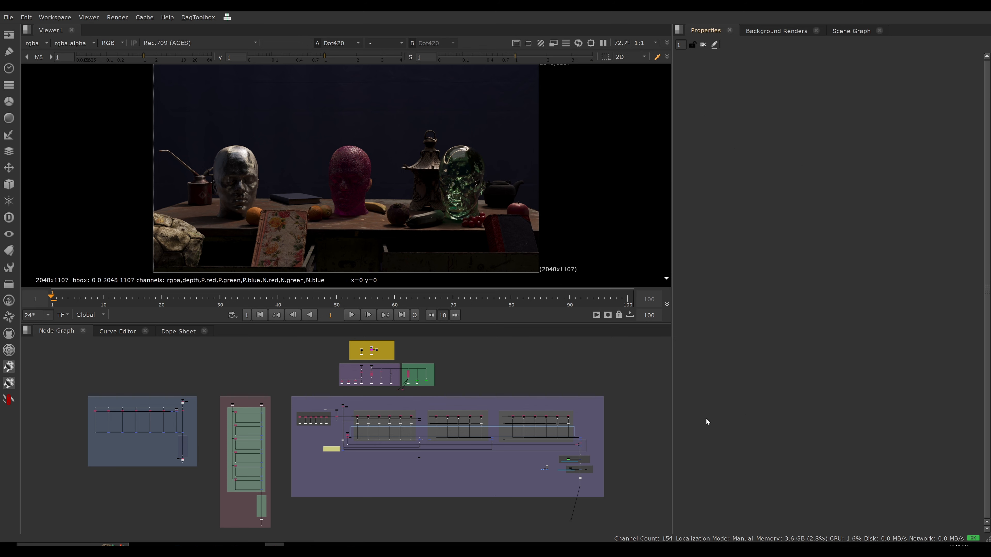
Add a Grade below the fourth pass's unpremult in the Beauty from Lights section and view its output.
scroll(439, 421, up, 6)
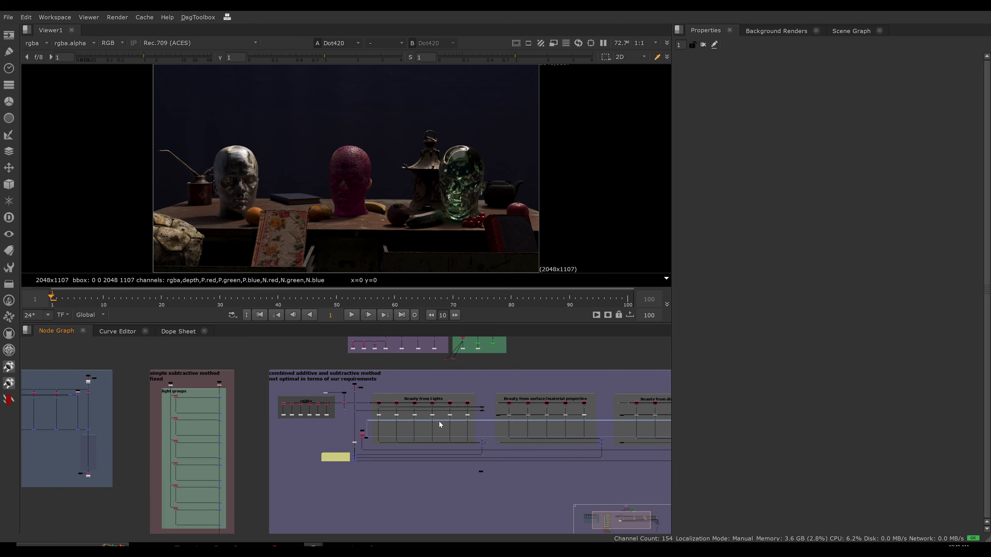
scroll(465, 425, up, 3)
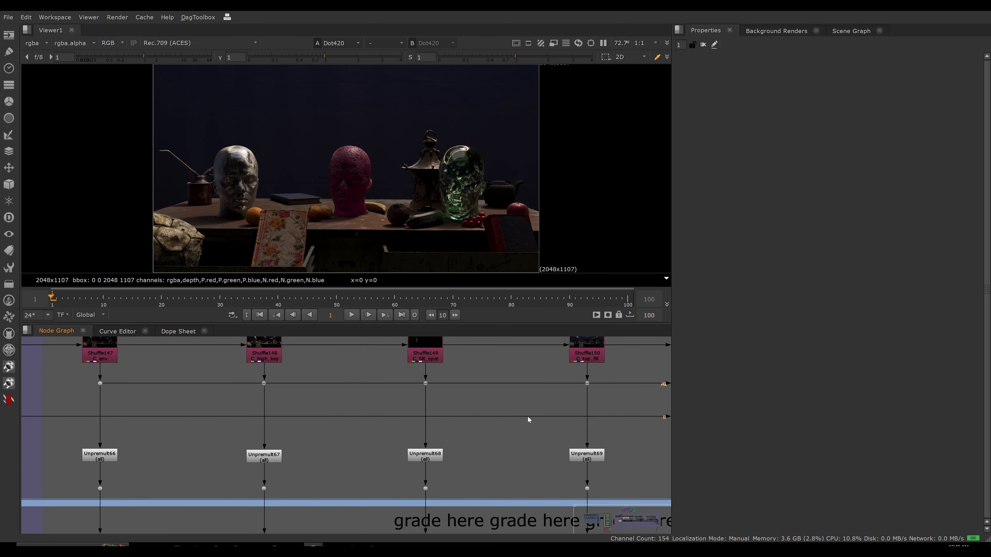
middle_drag(545, 475, 516, 404)
drag(504, 397, 475, 491)
key(g)
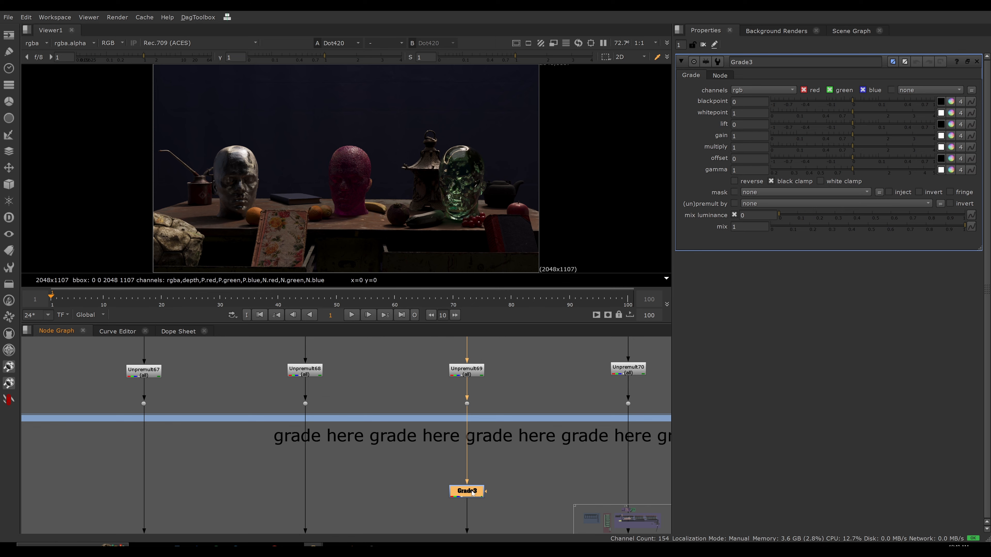
scroll(475, 453, down, 3)
scroll(486, 390, up, 5)
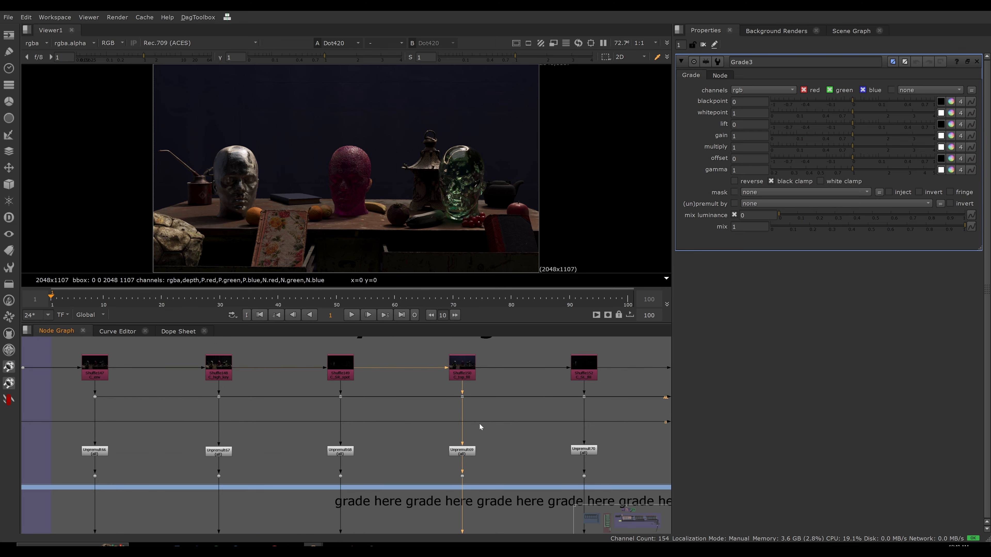
key(1)
Add a Grade below the first pass's unpremult in the Beauty from surface/material properties section and view its output.
scroll(471, 465, down, 5)
middle_drag(445, 467, 324, 452)
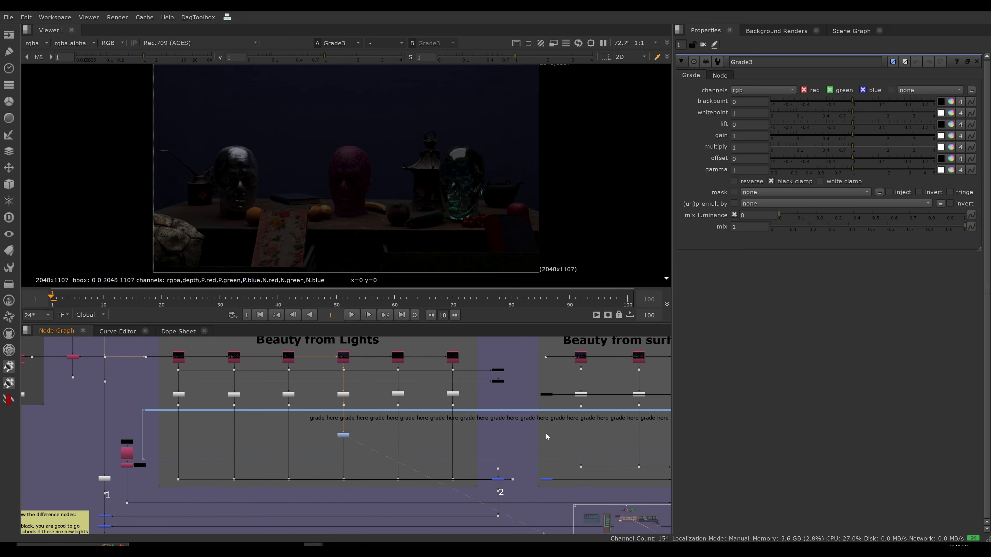
middle_drag(624, 430, 438, 438)
mouse_move(409, 409)
mouse_down()
mouse_move(374, 427)
mouse_move(391, 426)
mouse_move(393, 446)
mouse_up()
key(g)
key(1)
click(394, 446)
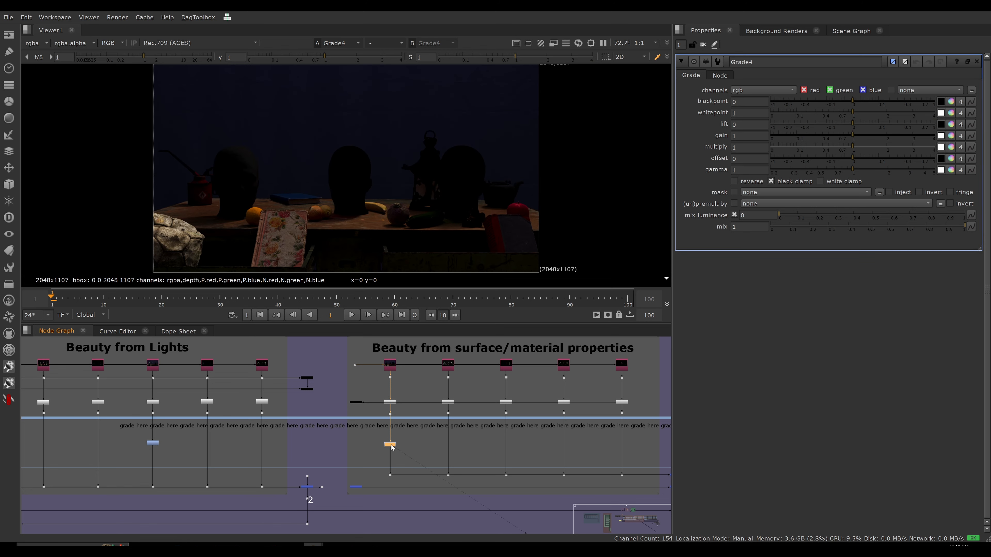
Add a Grade below the last pass's unpremult in the Beauty from direct + indirect light section, place it in the grading area and view it.
scroll(470, 441, down, 3)
middle_drag(577, 441, 360, 428)
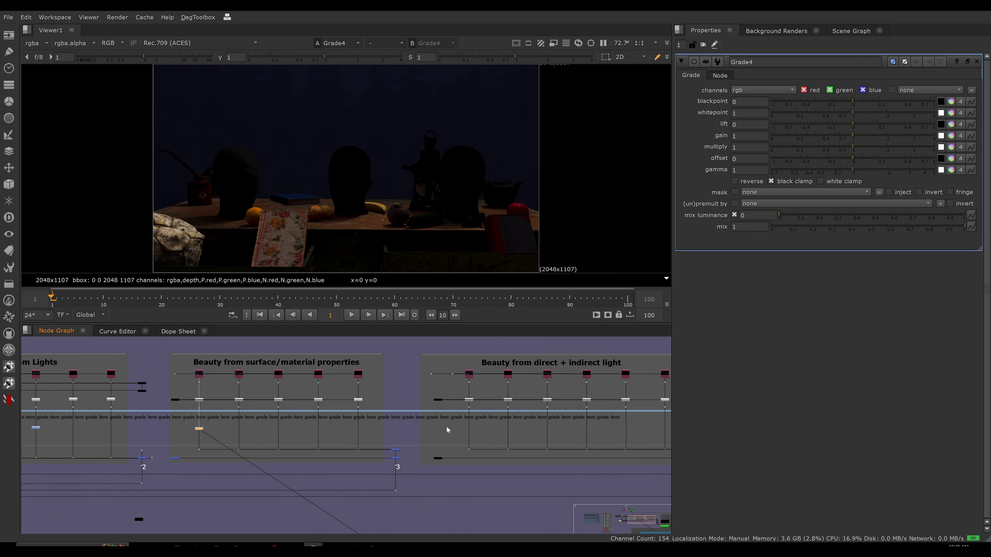
middle_drag(446, 426, 265, 415)
scroll(532, 376, up, 1)
middle_drag(531, 376, 571, 415)
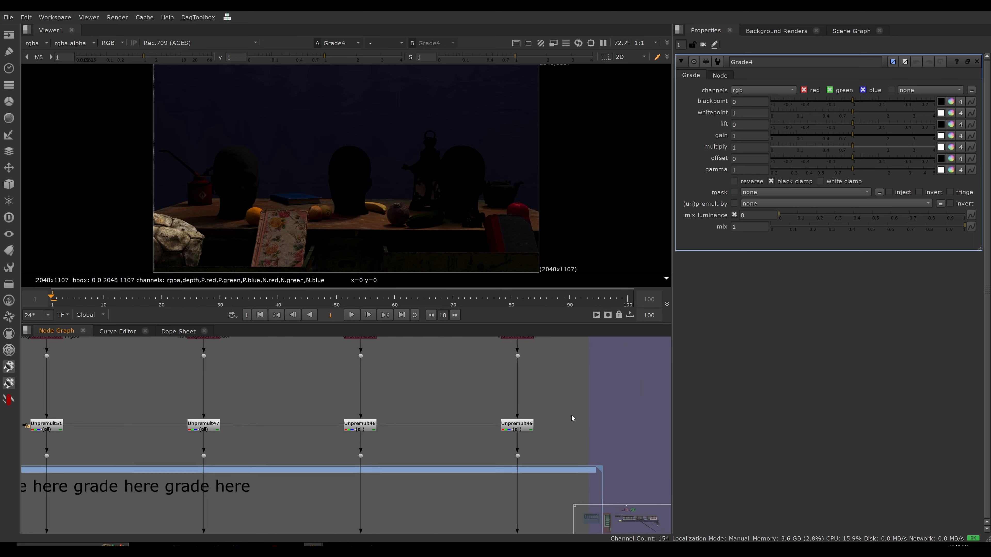
key(g)
scroll(572, 449, down, 6)
middle_drag(572, 450, 549, 423)
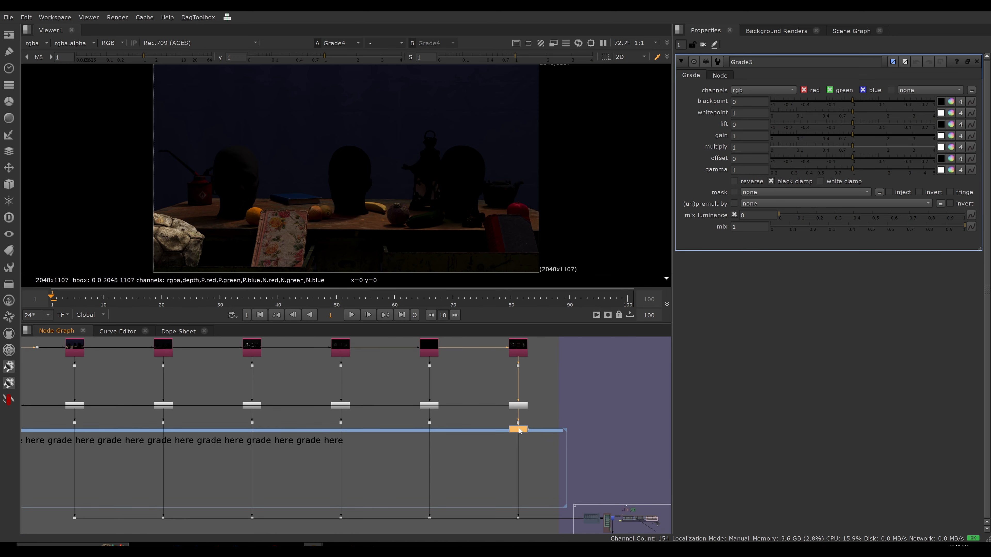
drag(520, 429, 520, 465)
key(1)
middle_drag(537, 387, 523, 427)
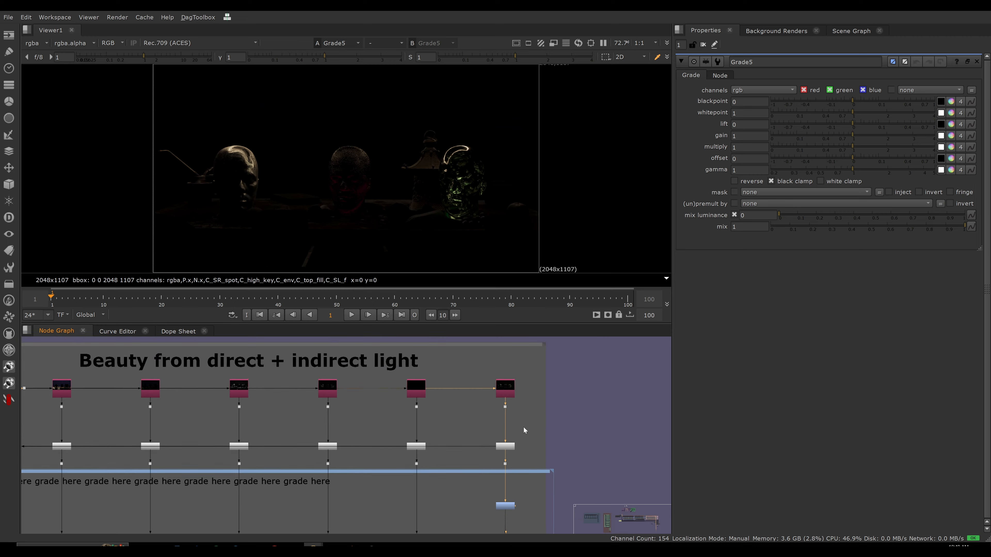
mouse_move(483, 388)
alt+middle_down()
mouse_move(538, 370)
mouse_move(477, 389)
alt+middle_up()
middle_drag(508, 477, 505, 439)
click(499, 459)
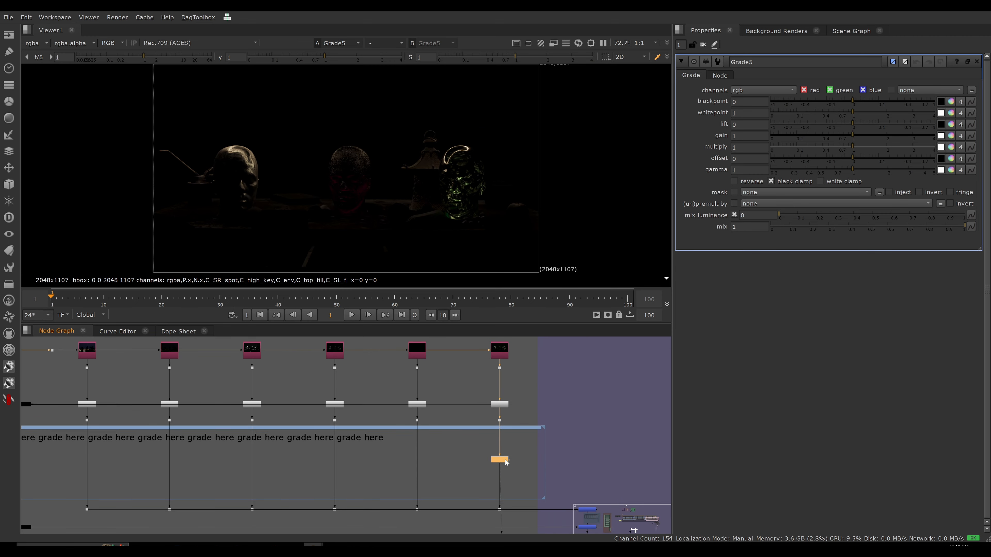
View the final output at the end of the combined additive and subtractive setup.
scroll(409, 449, down, 10)
middle_drag(434, 393, 429, 370)
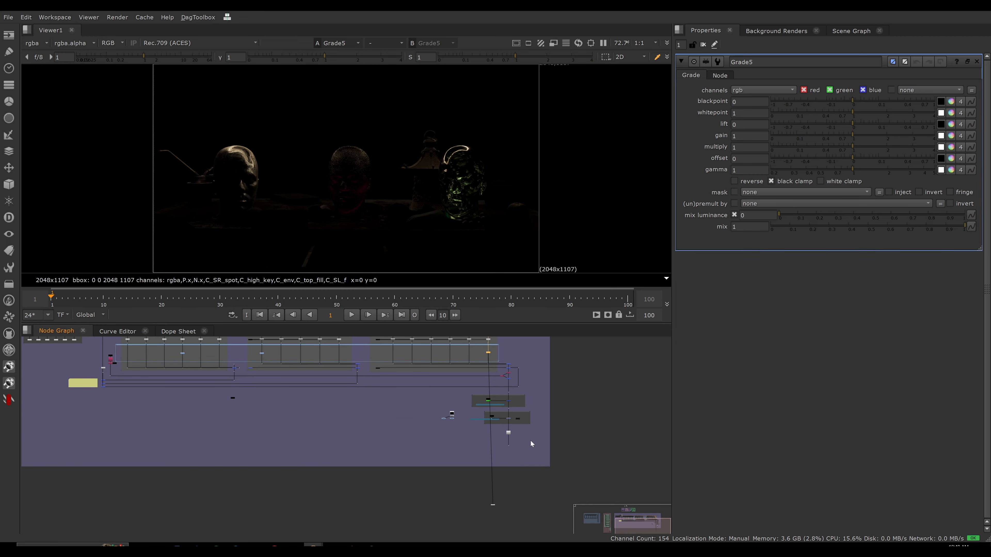
drag(530, 440, 495, 452)
key(1)
middle_drag(473, 446, 544, 491)
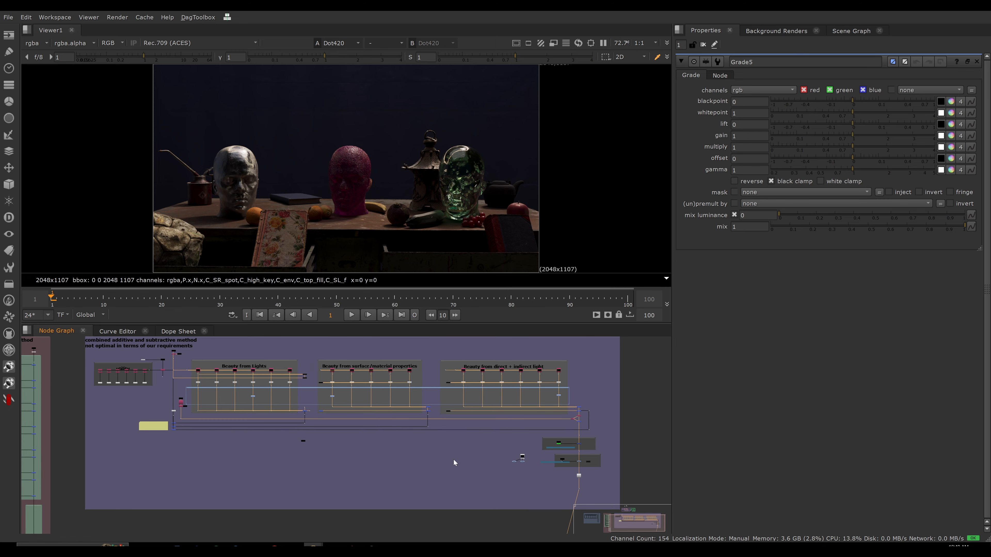
middle_drag(454, 461, 447, 458)
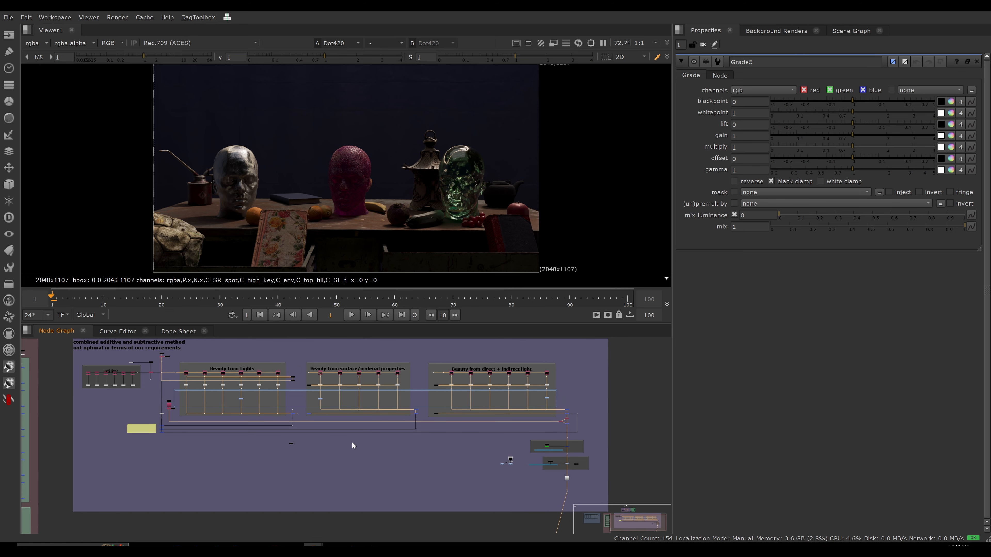
Set the multiply of the Grade in the Beauty from Lights section to 2.2.
scroll(336, 443, up, 3)
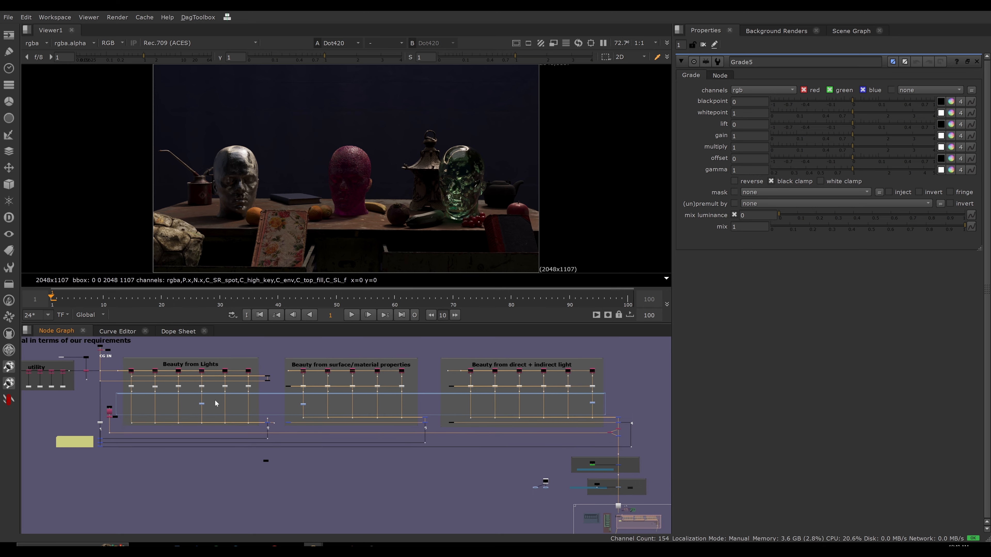
scroll(217, 403, down, 1)
click(200, 404)
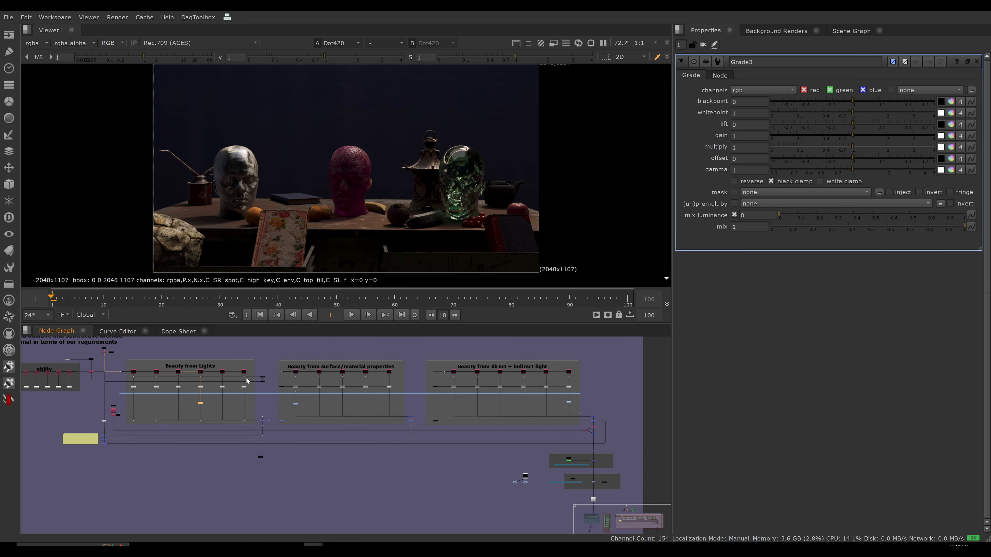
click(857, 148)
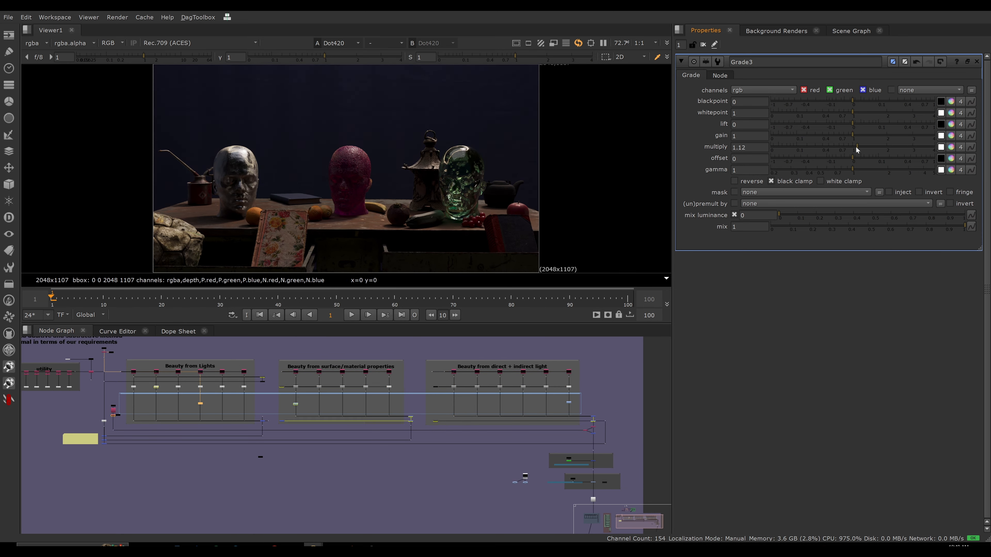
drag(856, 147, 894, 146)
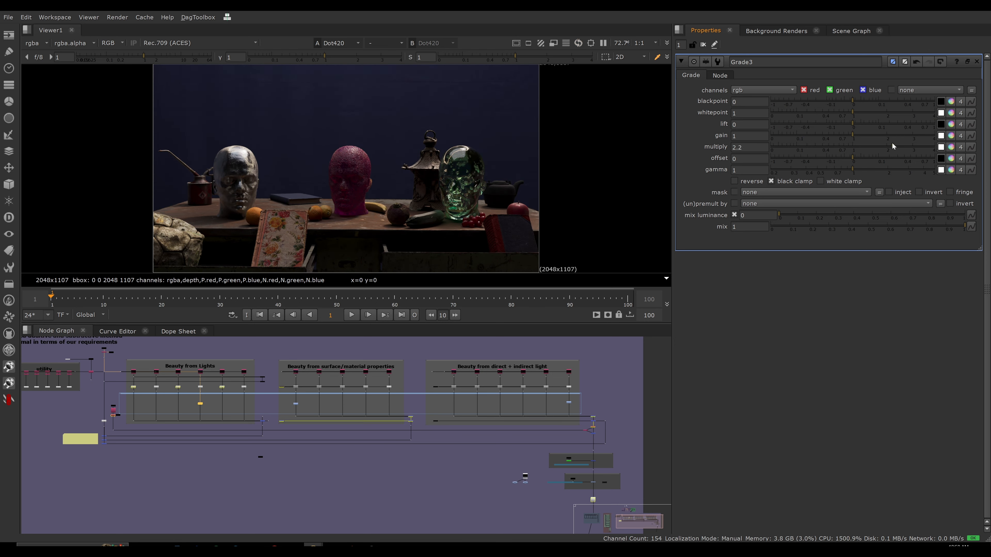
Set multiply to 2.34 on the surface/material properties Grade and to 2.65 on the direct + indirect light Grade.
double_click(296, 405)
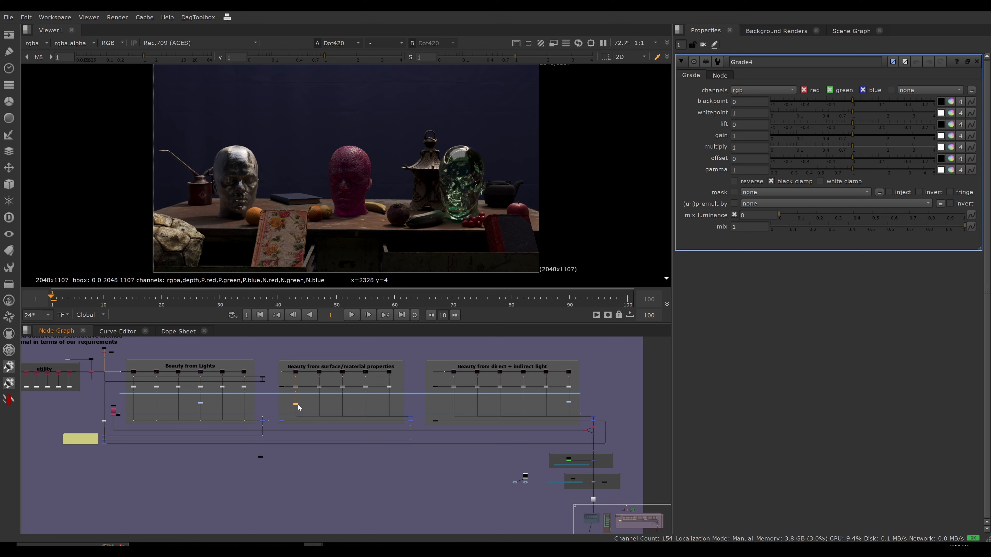
drag(852, 148, 890, 151)
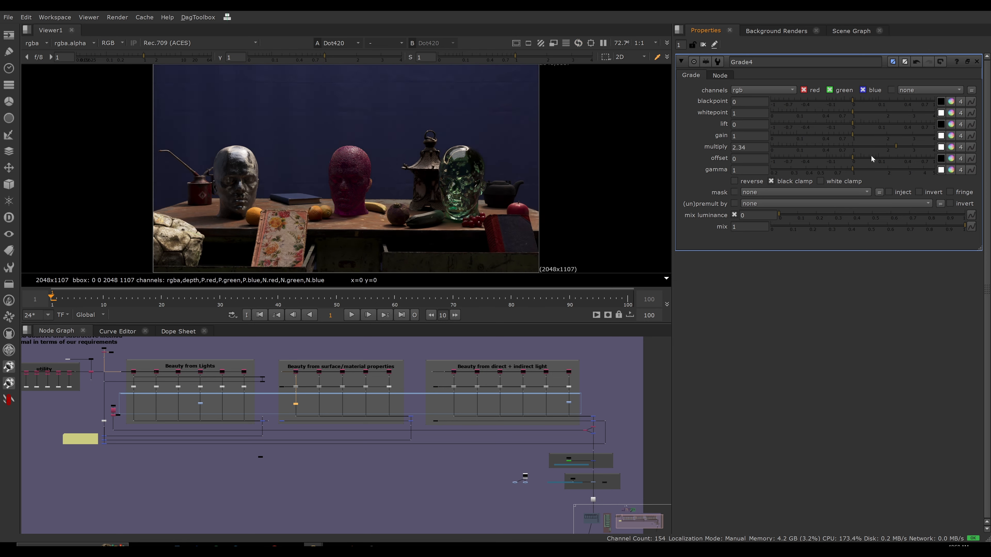
double_click(569, 403)
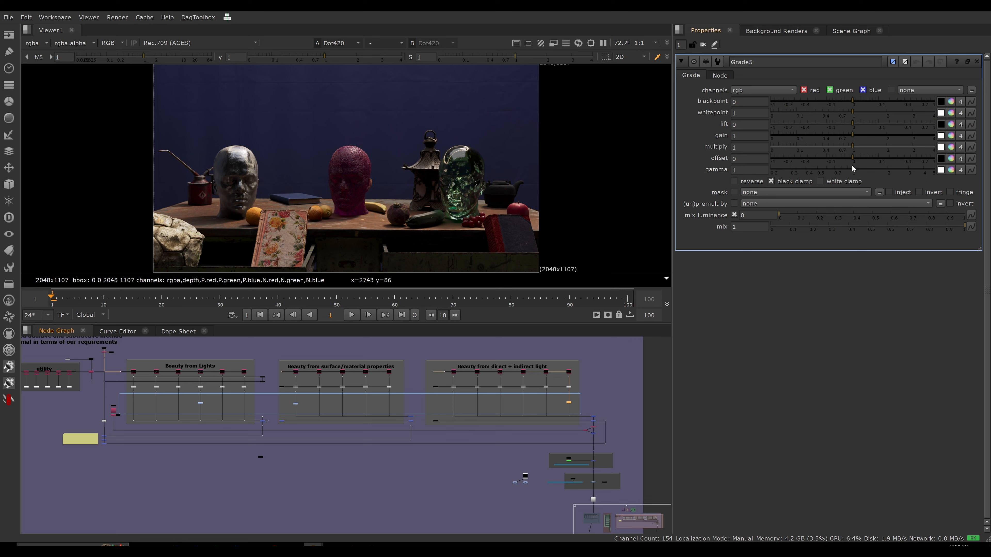
drag(853, 147, 908, 149)
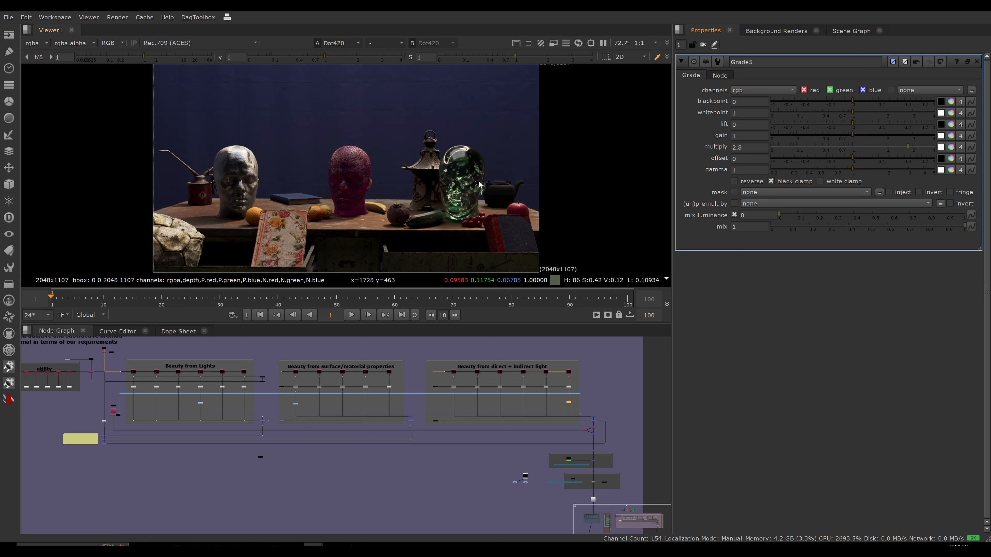
mouse_move(886, 156)
mouse_down()
mouse_move(787, 146)
mouse_move(925, 148)
mouse_move(905, 148)
mouse_up()
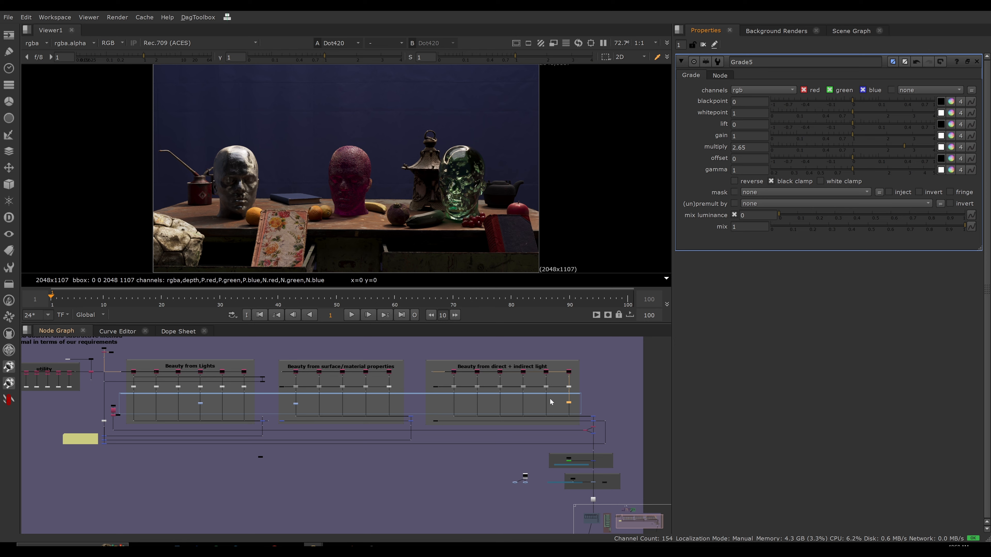
View the from merge after the Lights section and toggle the Lights Grade off and on to compare its difference.
scroll(254, 435, up, 10)
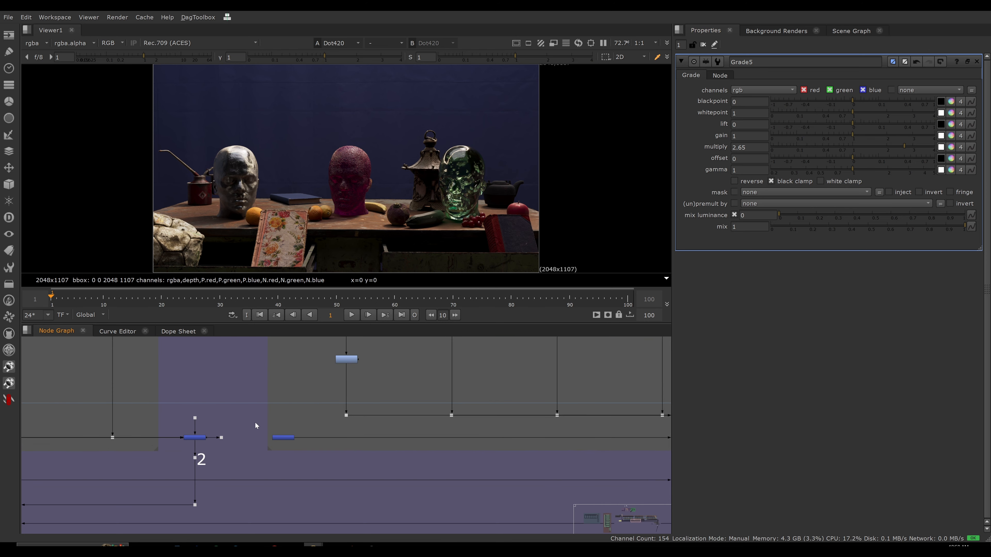
key(2)
scroll(307, 435, down, 5)
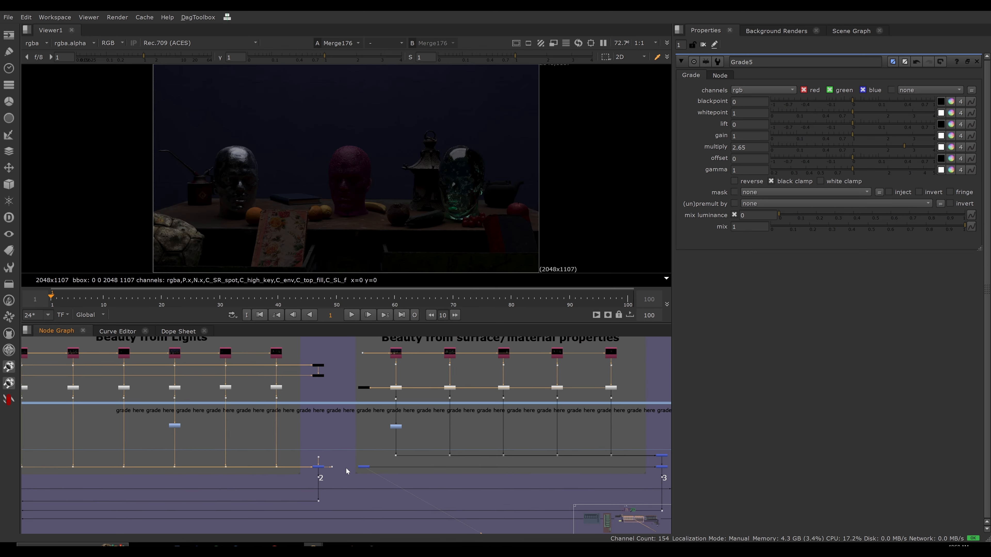
click(174, 422)
key(d)
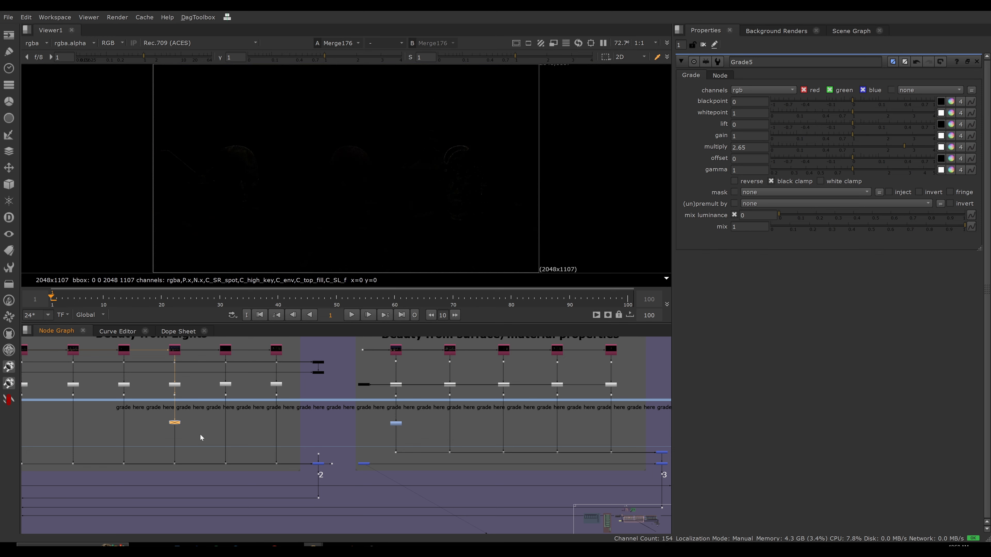
key(d)
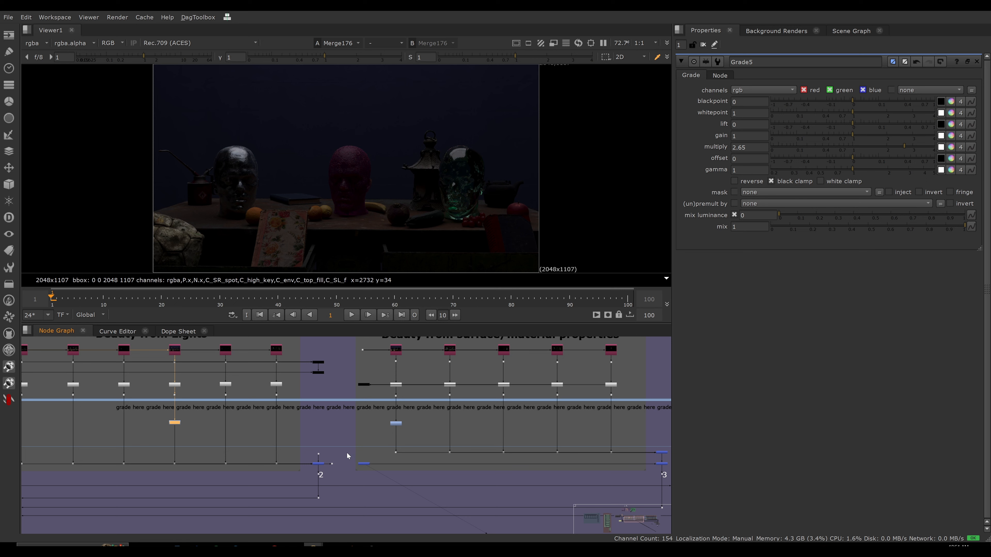
Trace the nodes feeding the from merge beside the Lights section's plus merge and view Merge172 at the start of the surface/material properties section.
drag(345, 453, 330, 473)
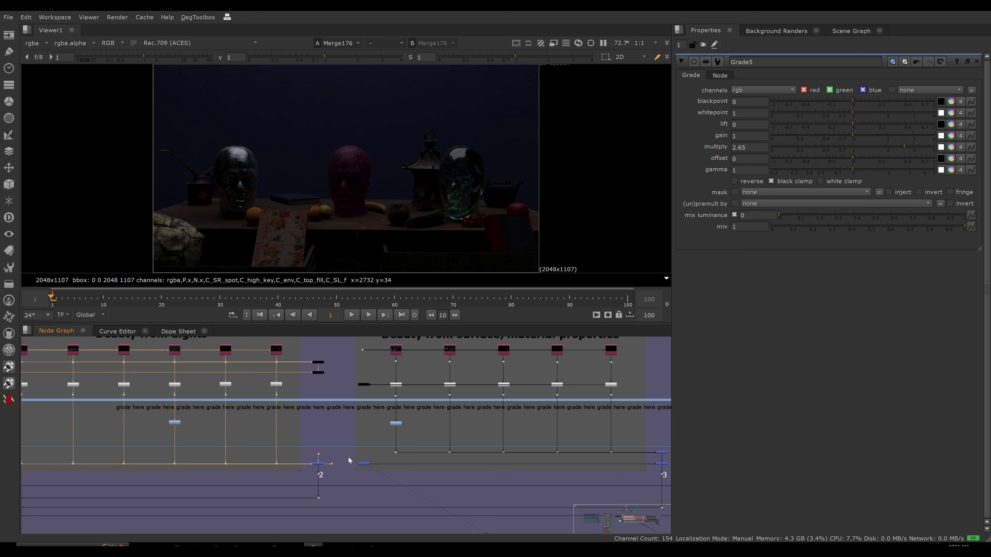
drag(349, 378, 372, 391)
drag(376, 453, 353, 472)
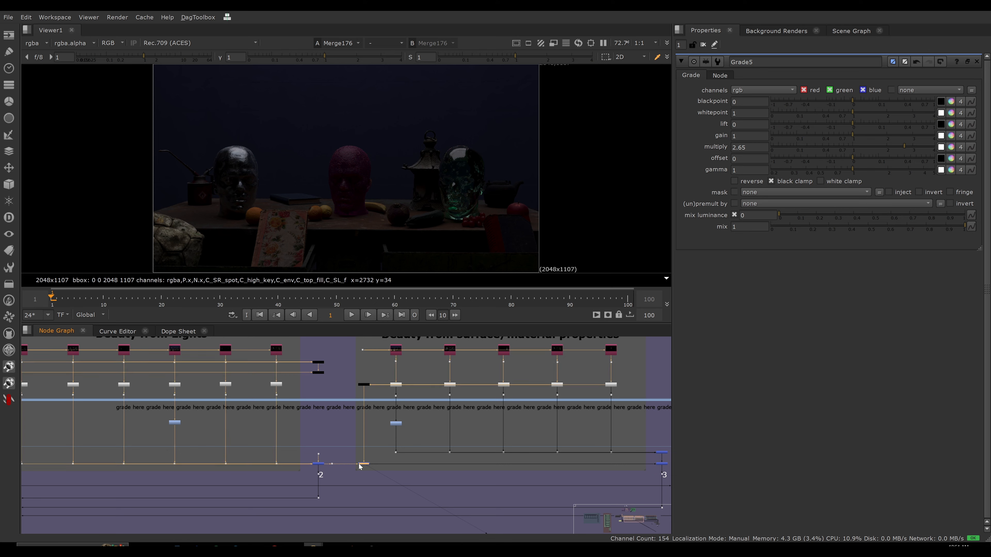
scroll(361, 463, up, 10)
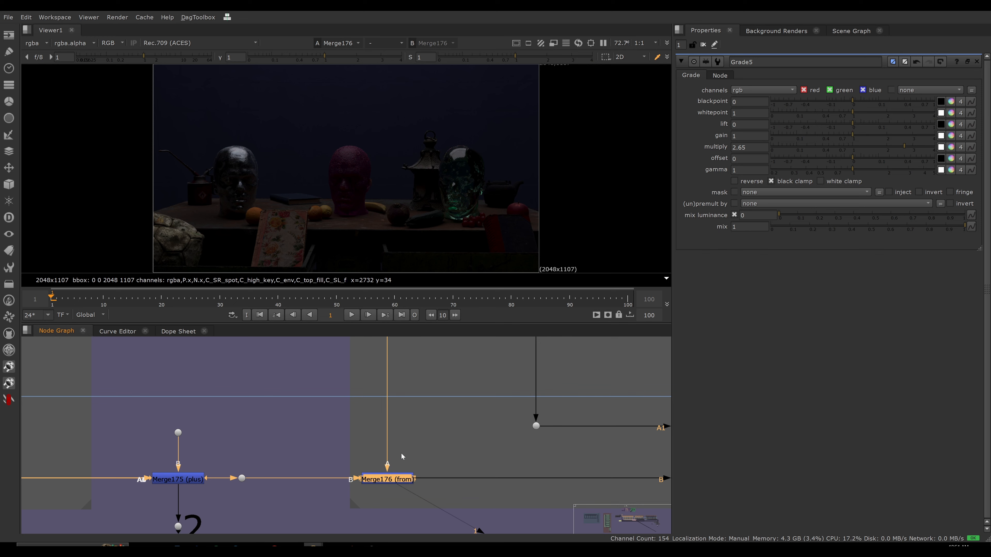
scroll(340, 451, down, 10)
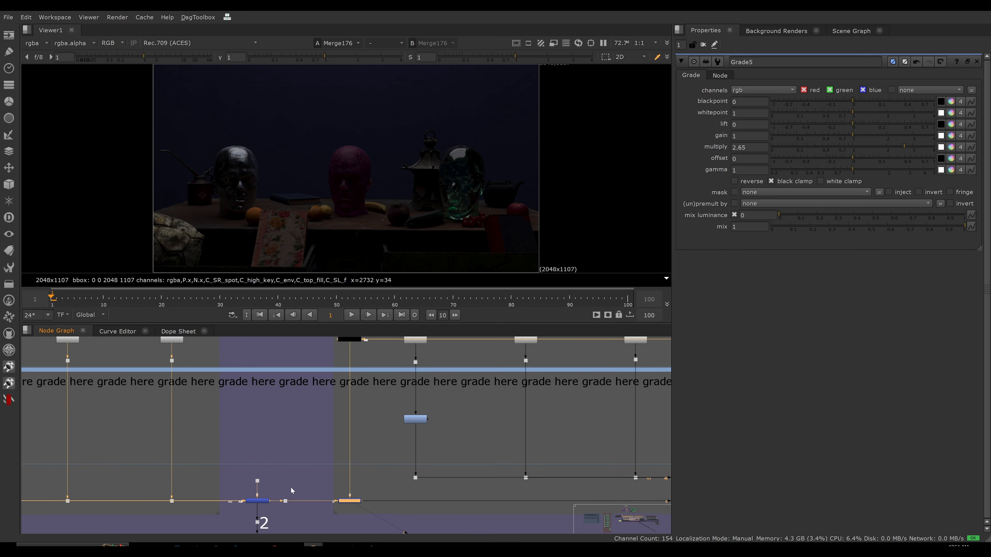
drag(304, 367, 350, 388)
key(1)
scroll(308, 413, down, 2)
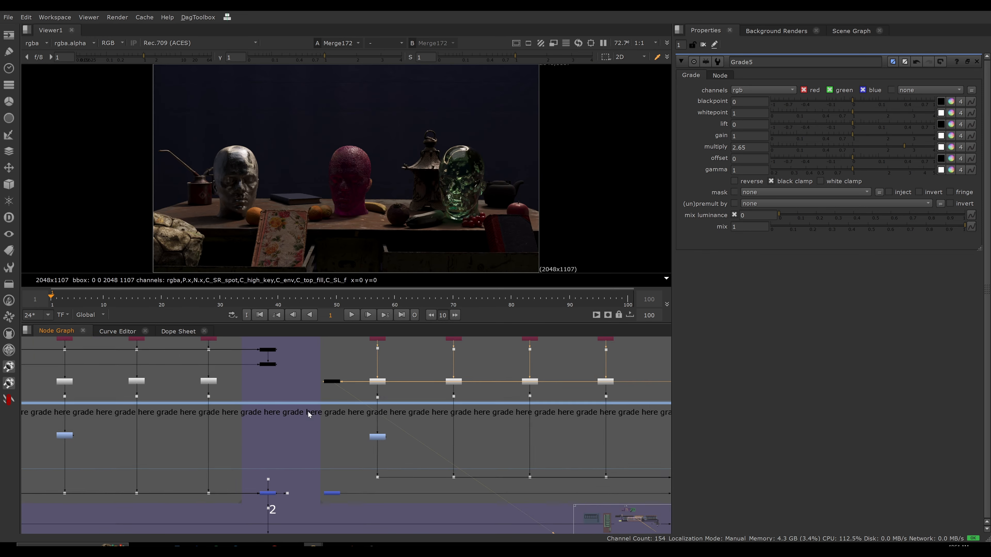
View the from merge at the start of the surface/material properties section again and open its settings.
scroll(348, 470, up, 1)
middle_drag(348, 471, 357, 428)
scroll(330, 448, up, 7)
click(338, 479)
key(1)
double_click(356, 475)
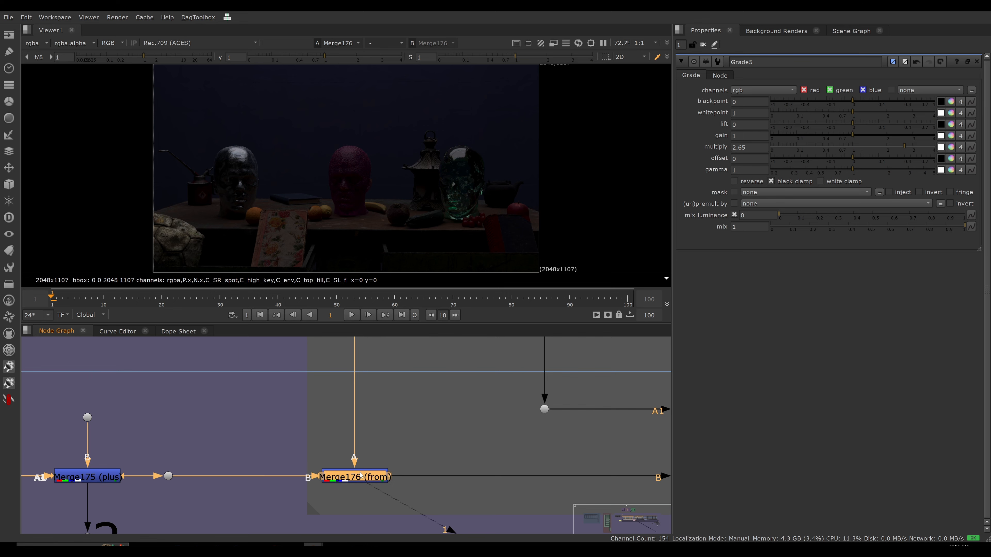
Test the Lights Grade with multiply at 0.5 while viewing the difference, and set it to 2.26.
scroll(346, 414, down, 6)
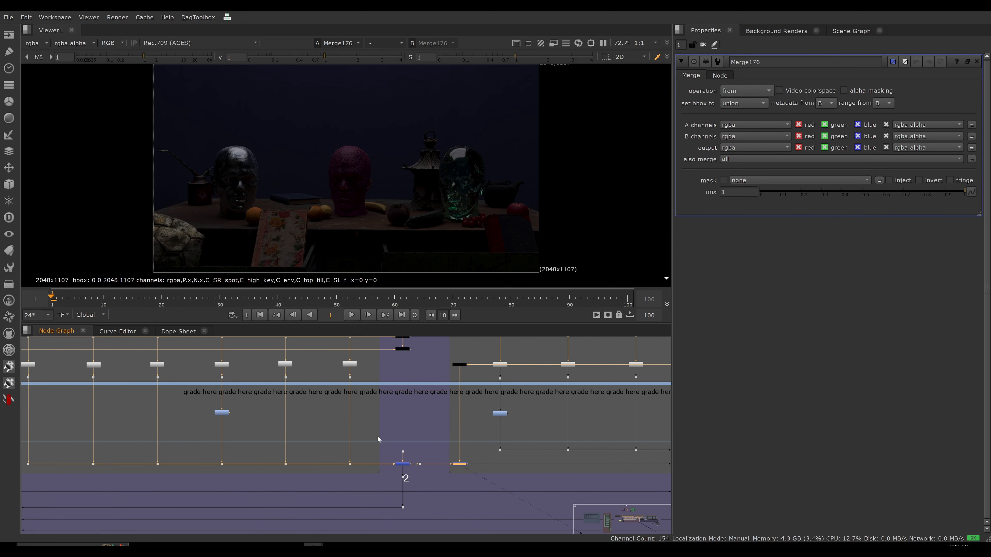
double_click(220, 413)
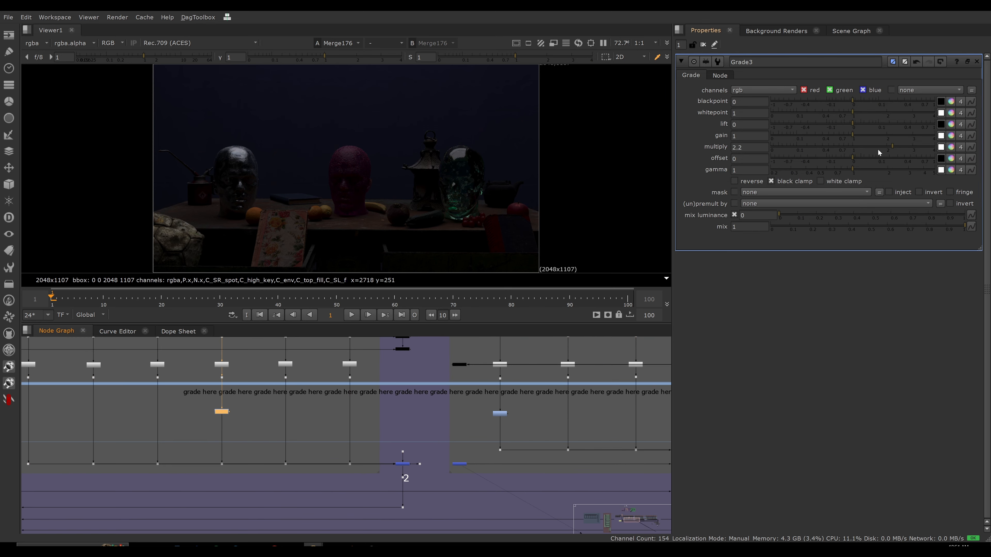
drag(878, 149, 829, 144)
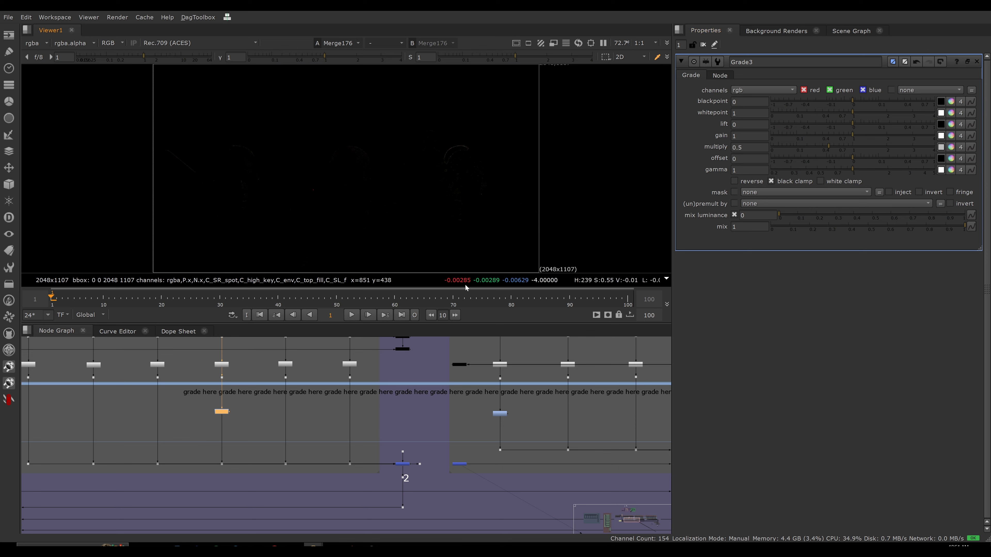
click(884, 149)
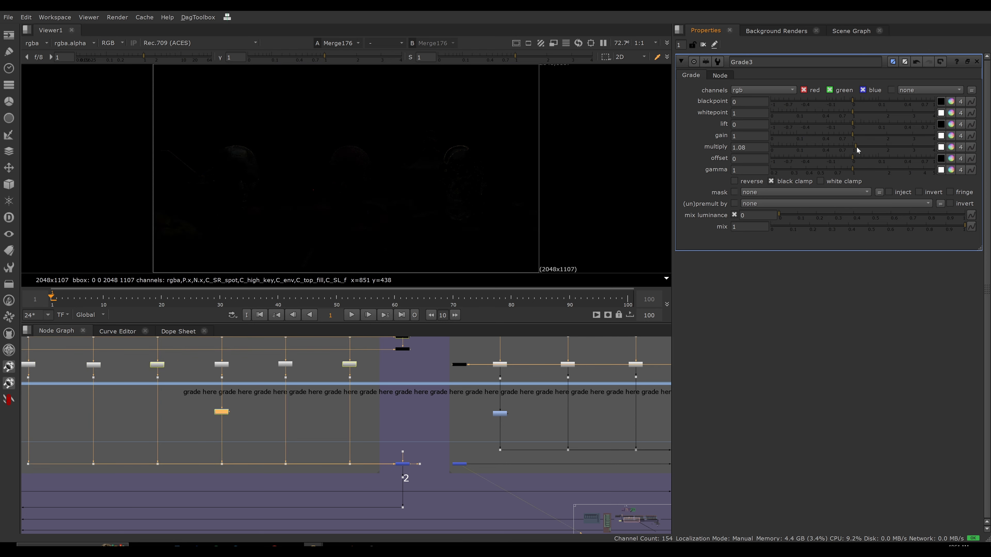
drag(884, 152, 894, 151)
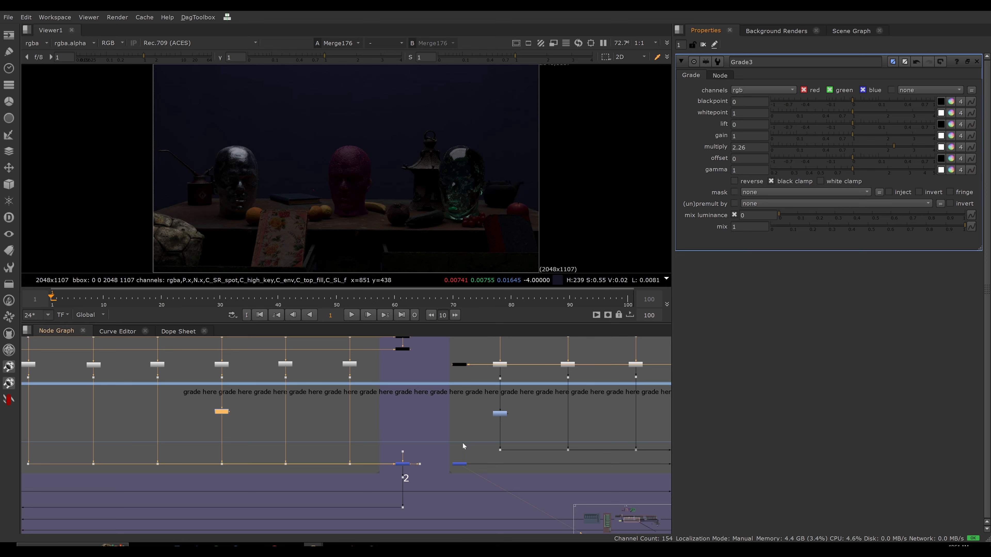
View the merge at the end of the surface/material properties section and the difference merge at the start of the direct + indirect light section.
scroll(390, 441, down, 3)
middle_drag(391, 438, 357, 443)
scroll(357, 444, down, 1)
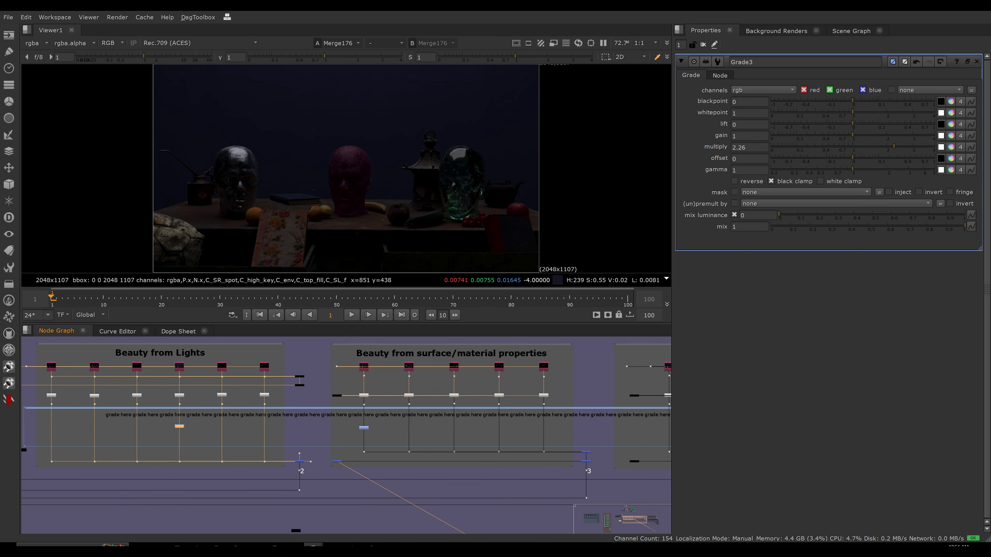
scroll(393, 437, down, 2)
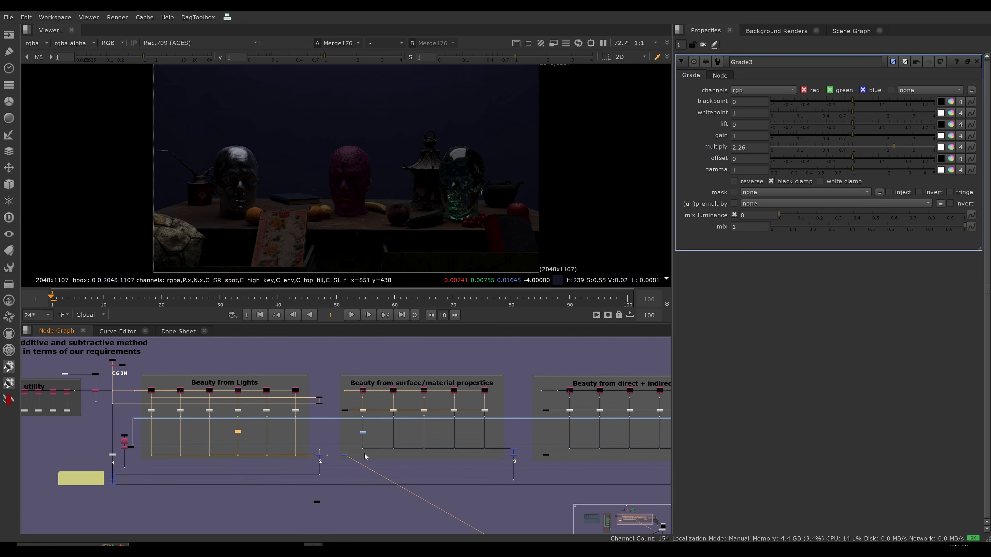
middle_drag(425, 422, 343, 411)
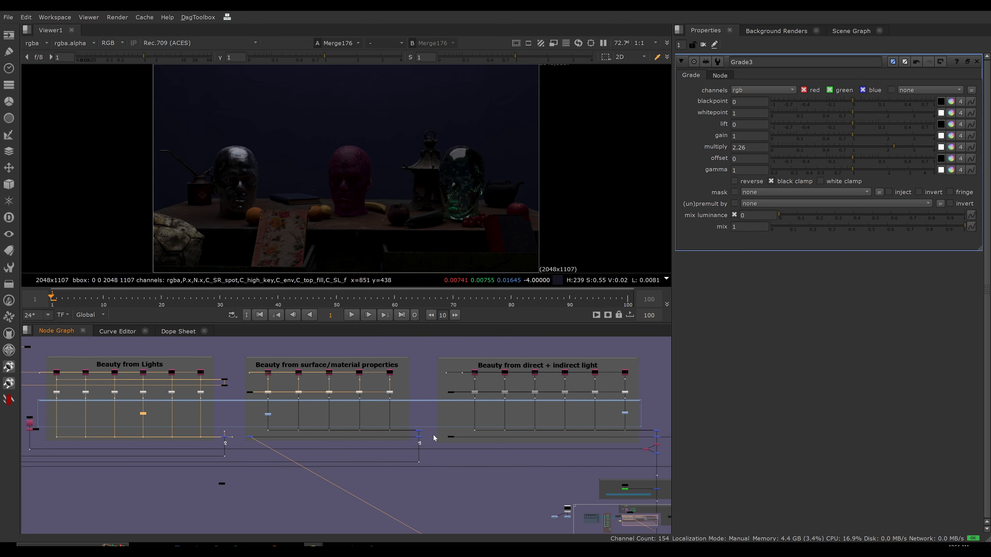
click(419, 439)
key(1)
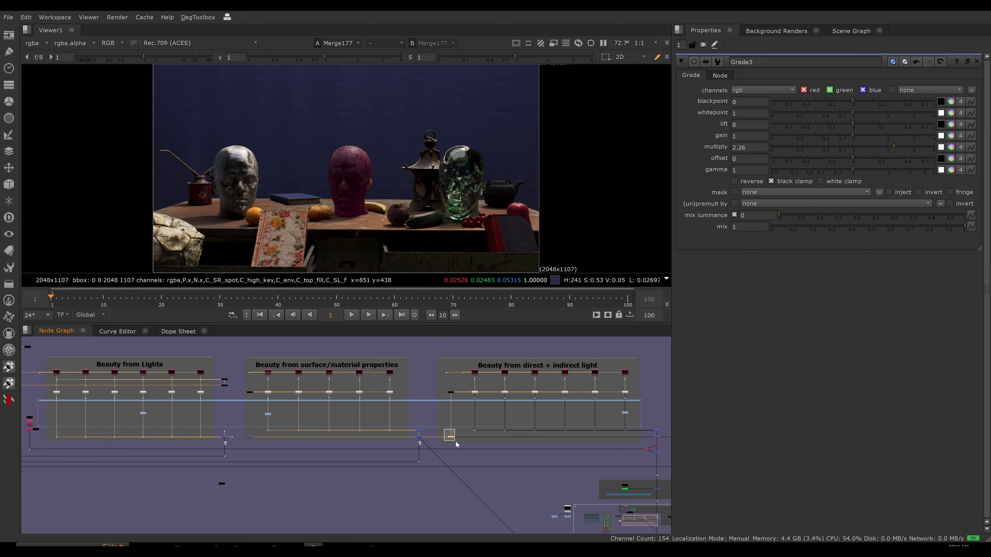
drag(443, 429, 466, 449)
key(1)
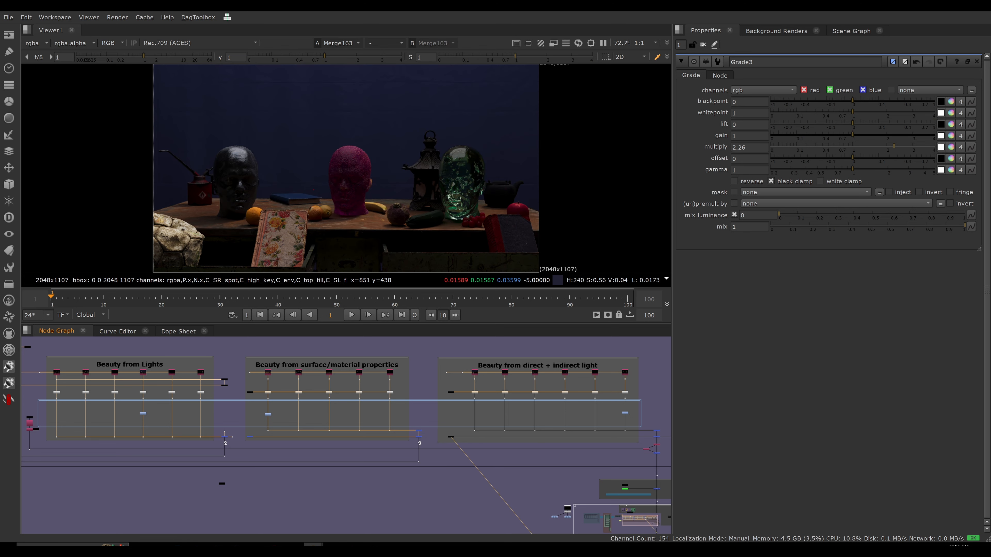
Disable the Grades in the Lights and surface/material properties sections while viewing the direct + indirect section's difference merge.
drag(253, 410, 290, 424)
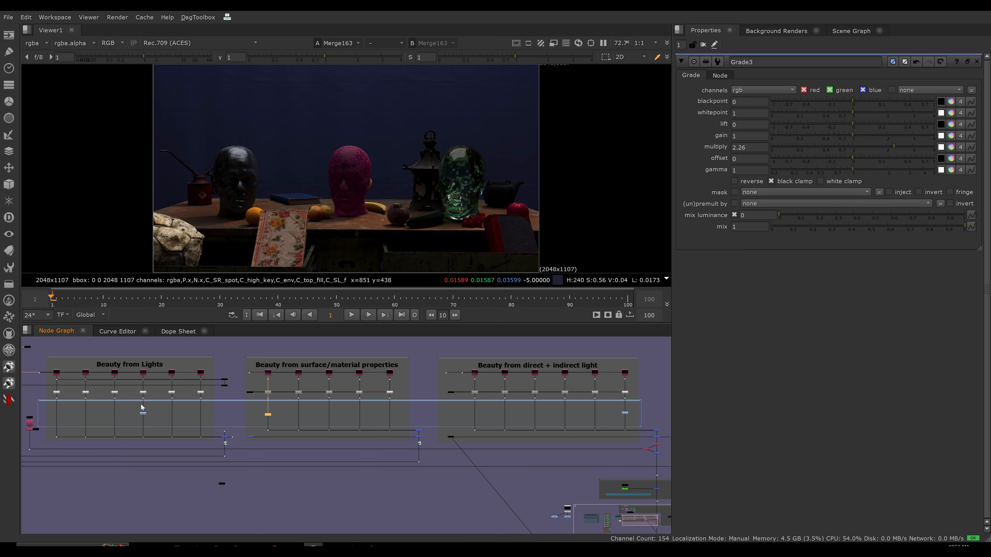
drag(127, 405, 168, 422)
key(d)
key(d)
drag(256, 411, 288, 422)
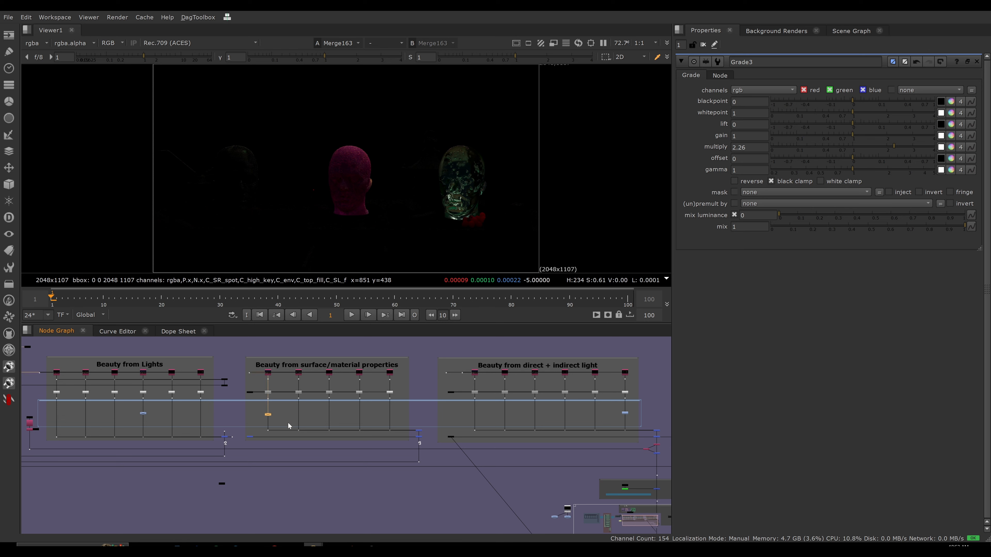
Toggle the surface/material properties Grade on and off while viewing the direct + indirect section's difference merge, leaving it enabled.
click(451, 437)
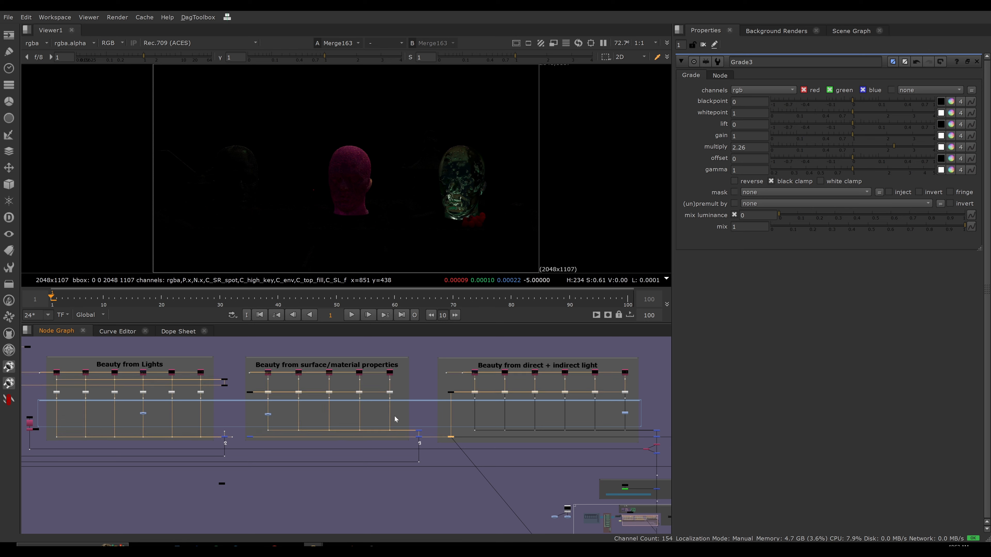
drag(259, 408, 289, 420)
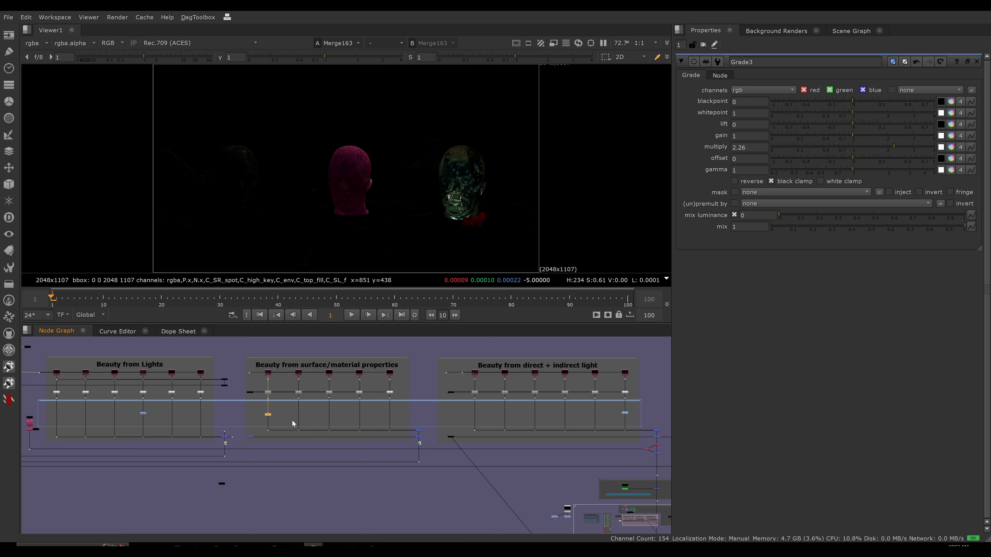
key(d)
key(d)
key(d)
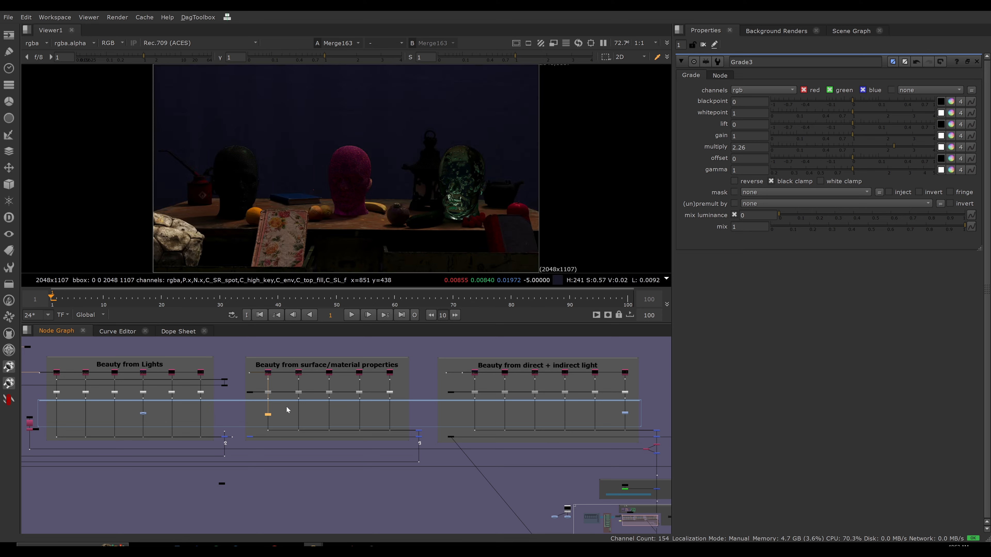
key(d)
key(d)
Toggle the Lights section's Grade on and off against the same difference merge, leaving it enabled.
drag(127, 409, 164, 426)
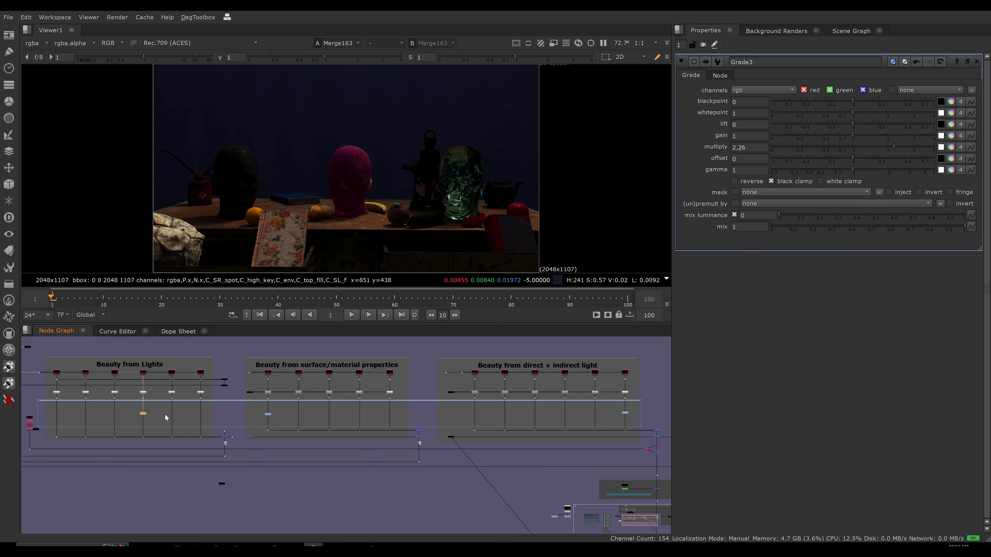
key(d)
key(d)
key(d)
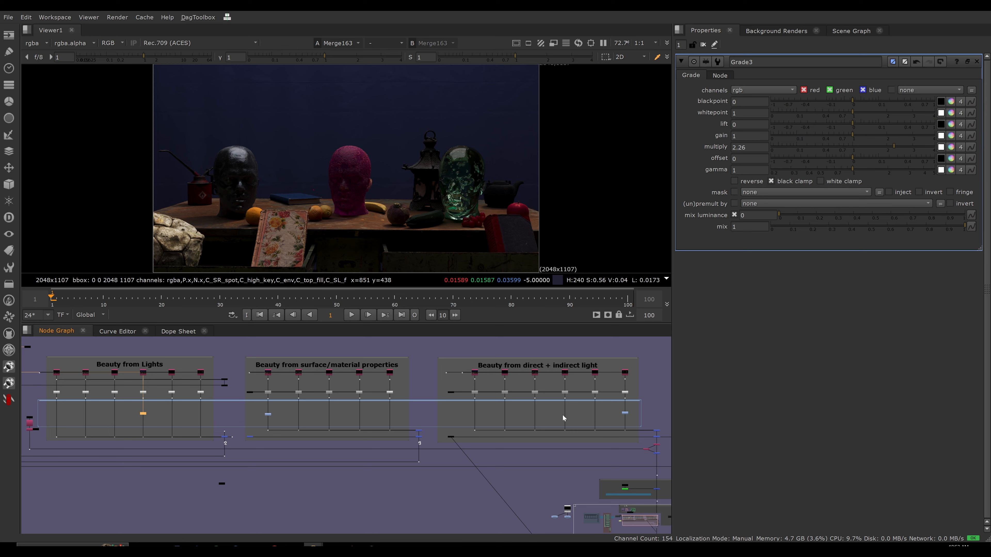
View the merge at the end of the direct + indirect light section and the output dot below the combined setup.
middle_drag(522, 421, 373, 417)
middle_drag(506, 434, 426, 432)
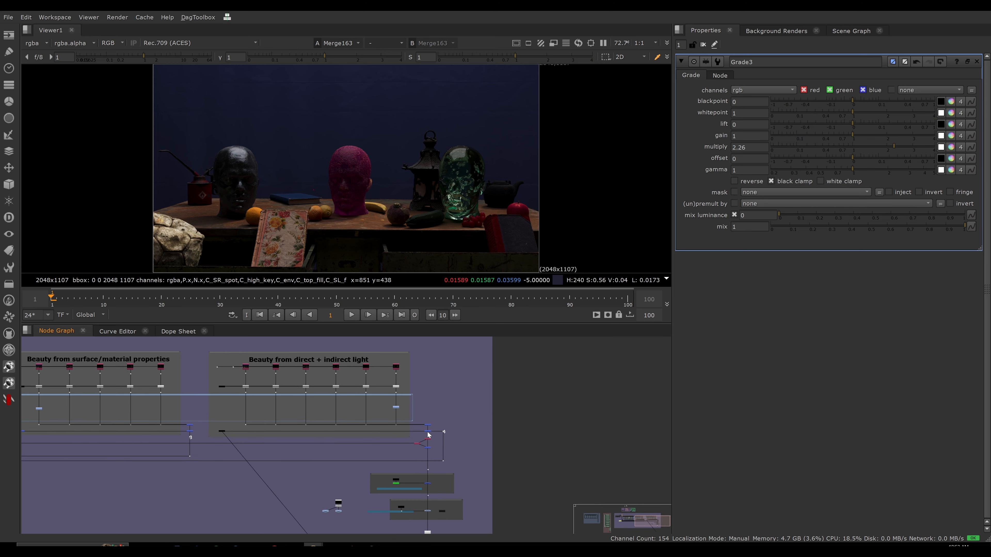
click(425, 431)
key(1)
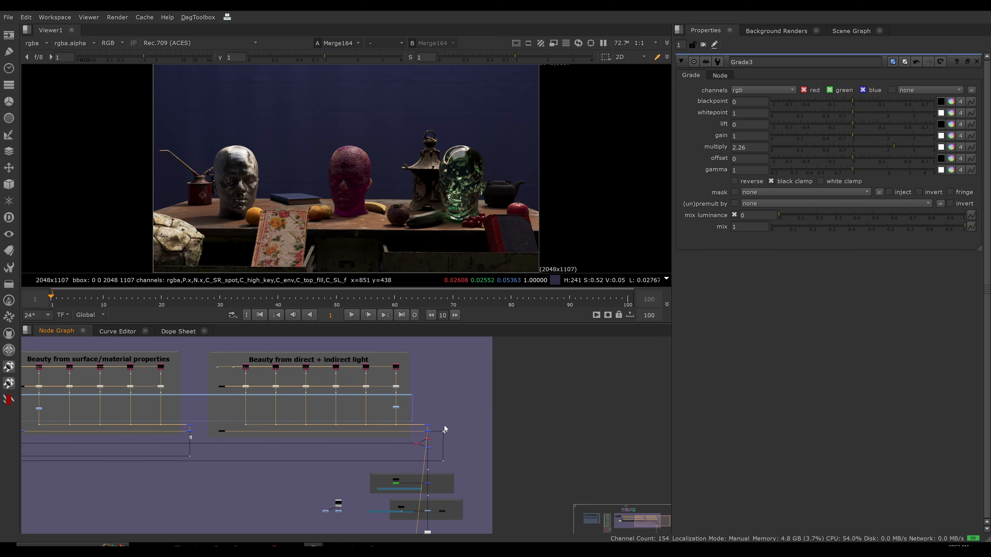
click(396, 407)
scroll(410, 414, down, 3)
middle_drag(403, 454, 396, 386)
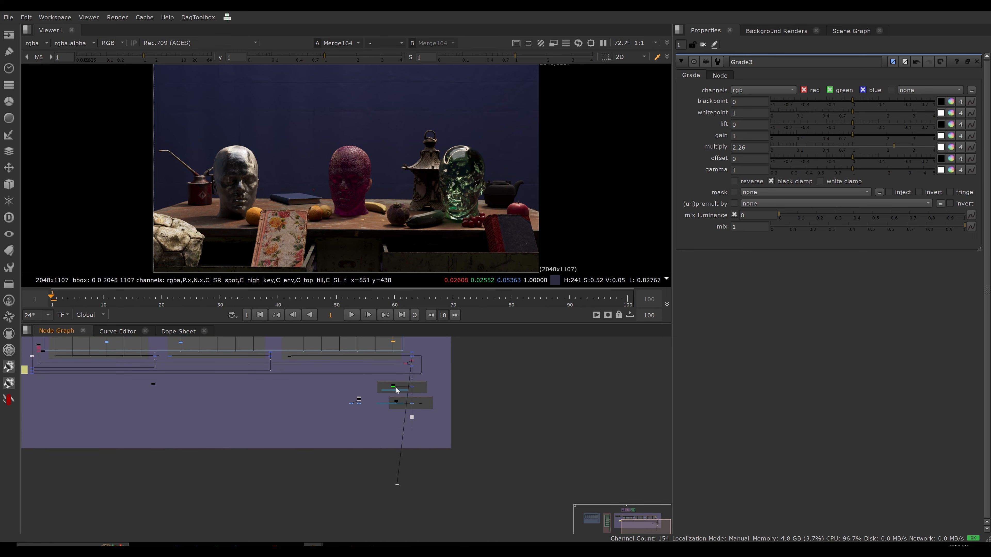
drag(426, 424, 392, 445)
key(1)
middle_drag(453, 390, 532, 480)
click(561, 452)
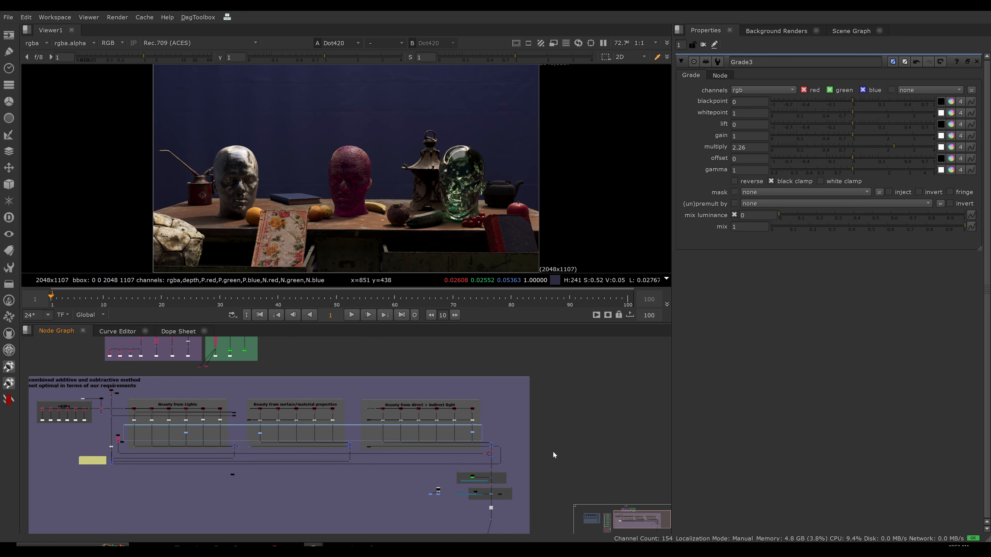
key(f)
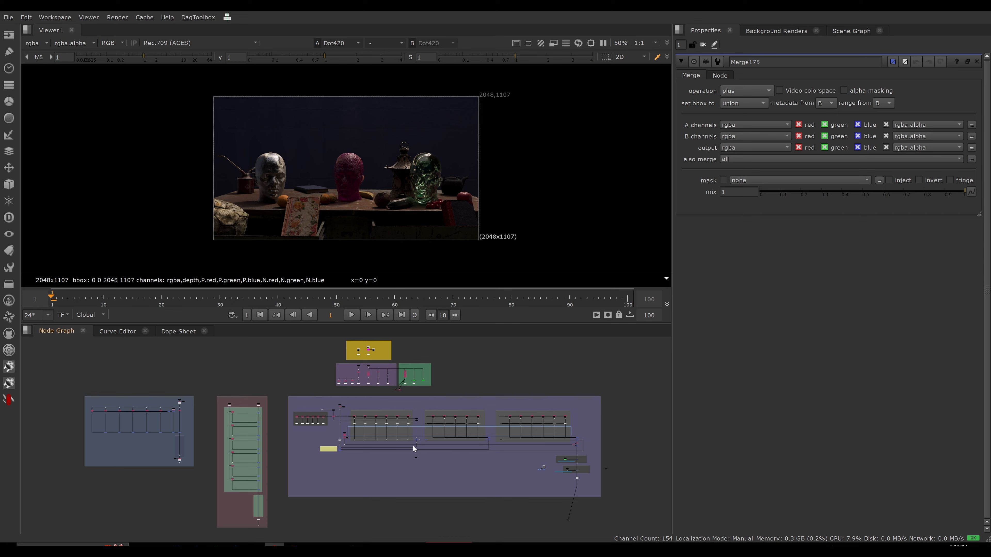
Examine the merges that close the Lights, surface/material properties and direct + indirect light sections.
scroll(427, 440, up, 10)
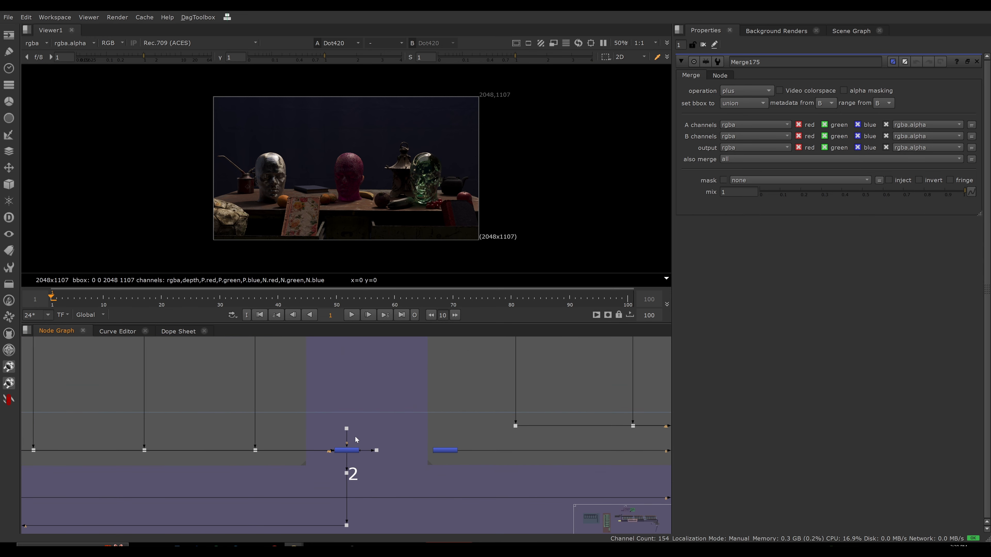
scroll(351, 453, down, 10)
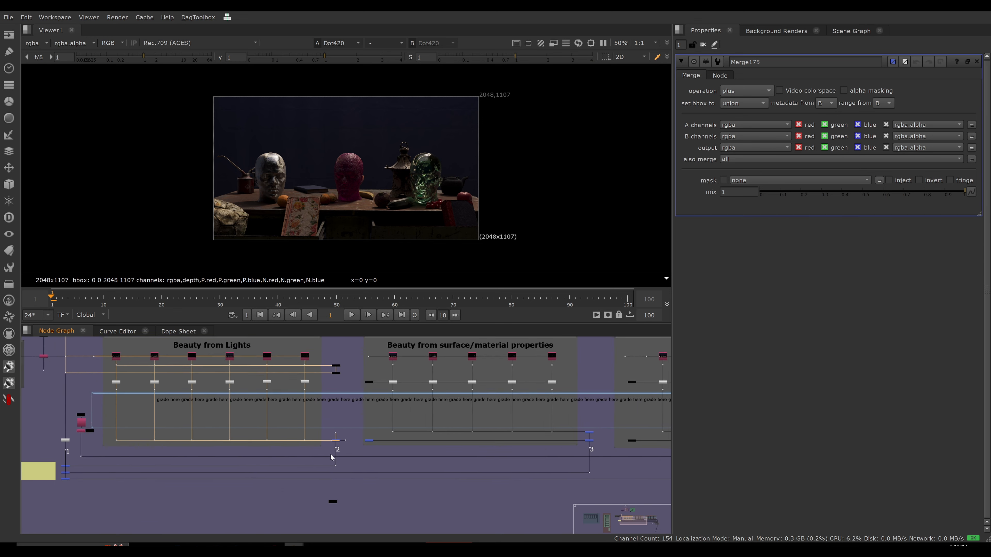
scroll(333, 456, down, 2)
middle_drag(425, 448, 380, 441)
drag(496, 428, 477, 437)
middle_drag(617, 430, 426, 415)
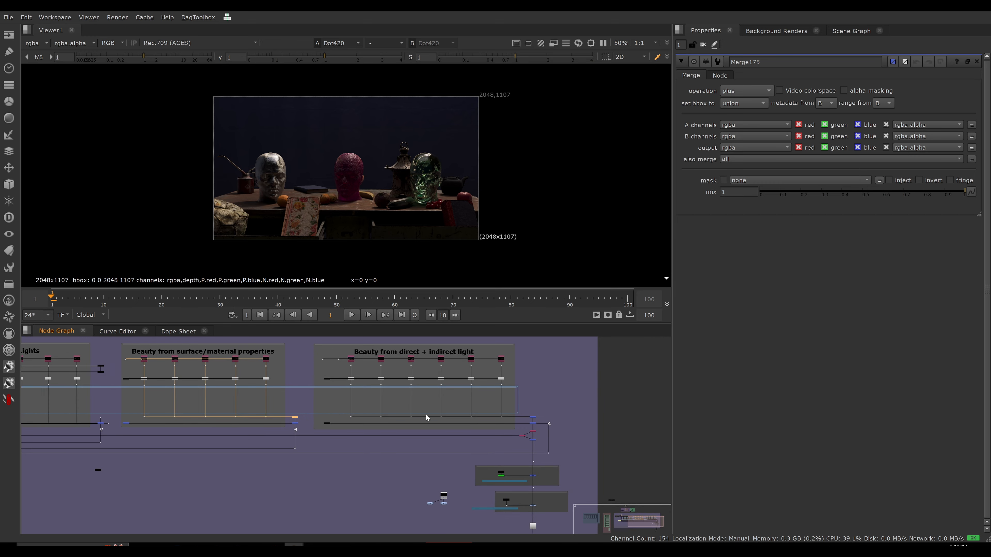
drag(547, 411, 521, 423)
middle_drag(97, 414, 458, 411)
scroll(400, 440, up, 5)
click(406, 456)
scroll(371, 437, down, 2)
scroll(373, 442, down, 3)
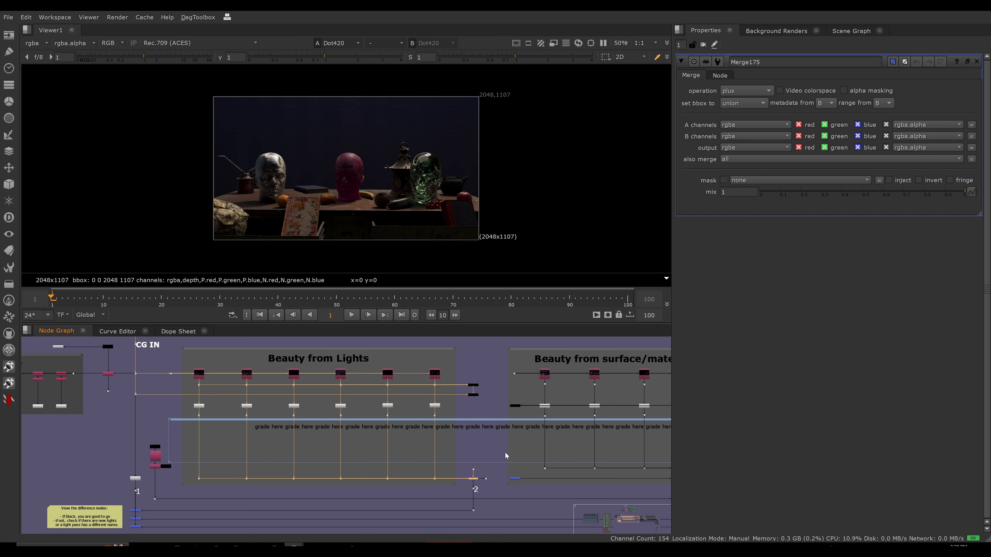
Compare the single plus merge closing the Lights section with the merge chain of the simple additive setup.
click(492, 473)
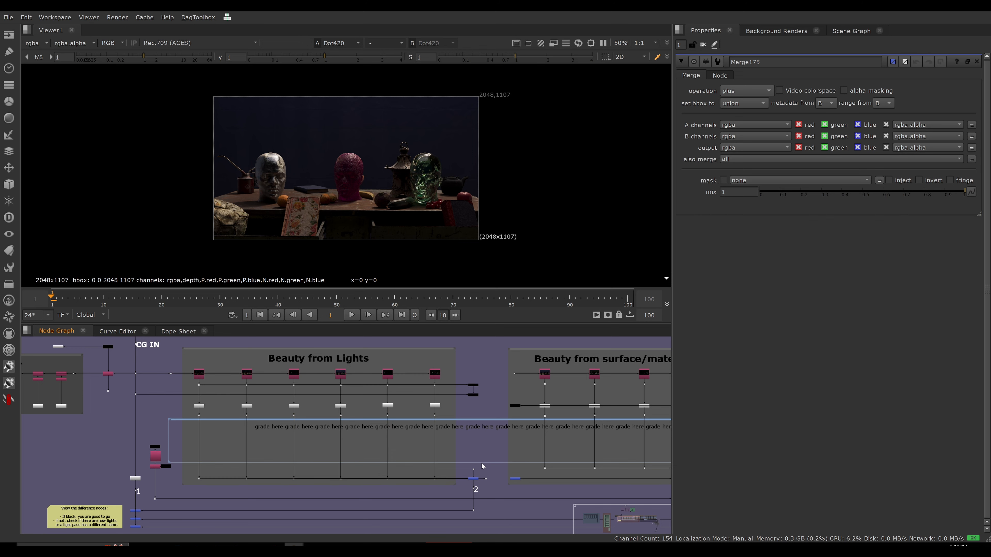
drag(458, 470, 483, 485)
scroll(464, 466, down, 2)
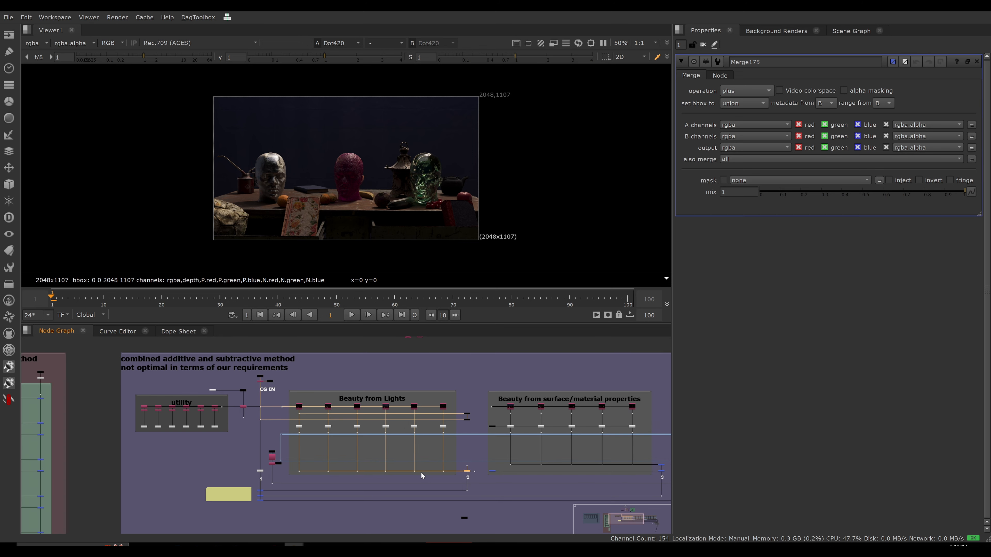
scroll(418, 473, down, 2)
middle_drag(416, 475, 575, 460)
middle_drag(264, 458, 296, 456)
drag(195, 435, 230, 451)
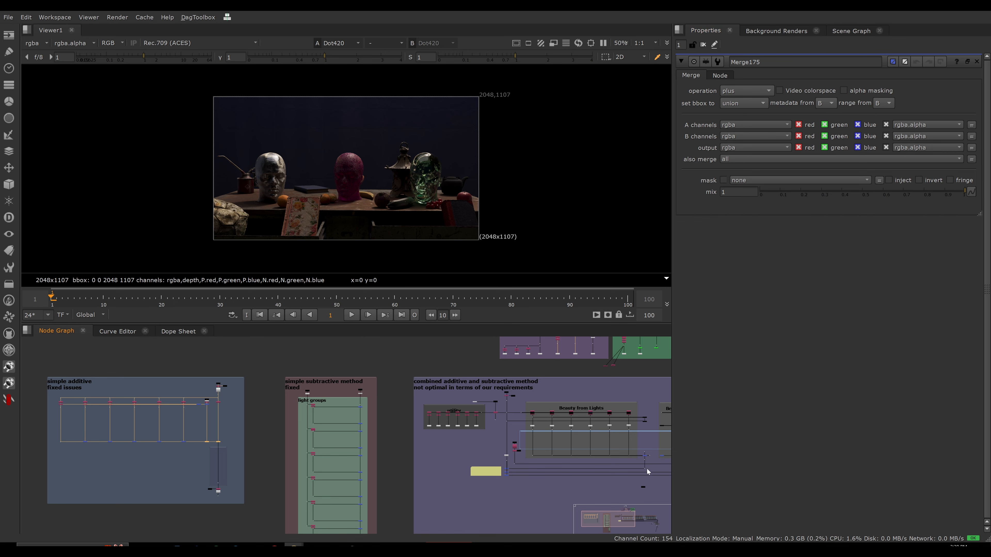
scroll(623, 464, up, 5)
drag(647, 412, 596, 459)
scroll(600, 432, down, 8)
drag(96, 424, 262, 430)
Offset the first light's dot downward and examine the multiple A inputs entering the Lights section's plus merge.
click(568, 458)
scroll(585, 451, up, 5)
middle_drag(577, 443, 569, 415)
scroll(331, 413, up, 2)
scroll(489, 414, up, 3)
ctrl+click(502, 395)
scroll(197, 422, down, 1)
click(191, 423)
drag(108, 402, 109, 429)
scroll(621, 416, up, 6)
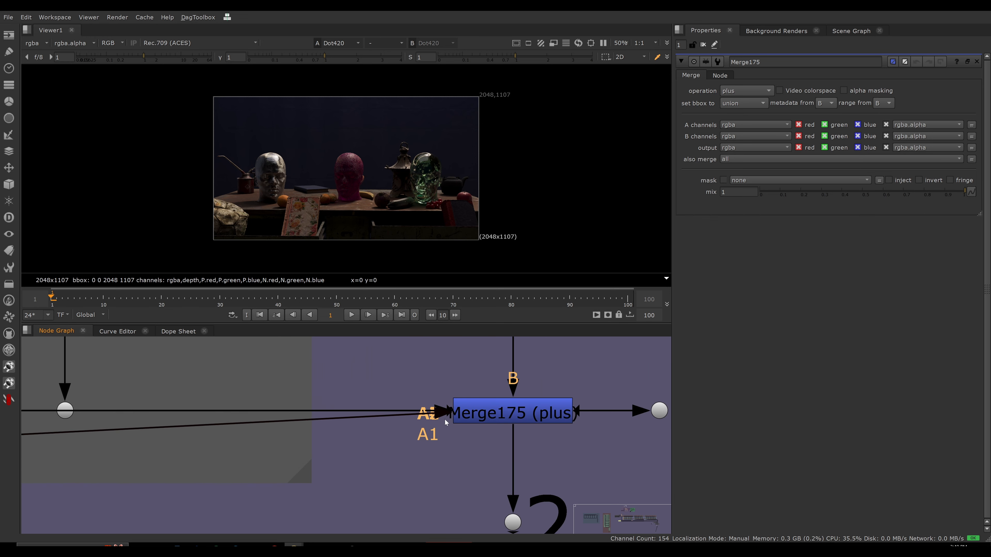
ctrl+click(526, 413)
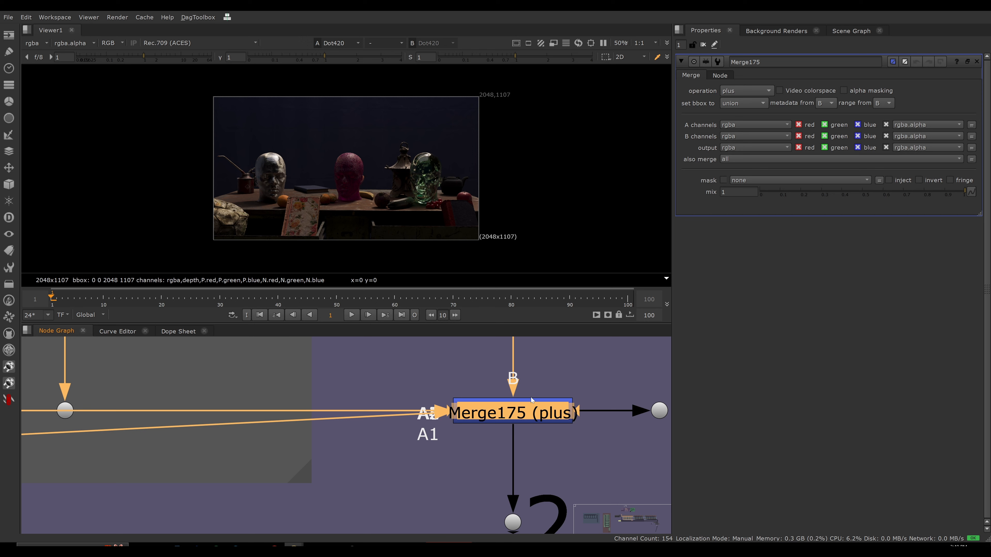
click(472, 447)
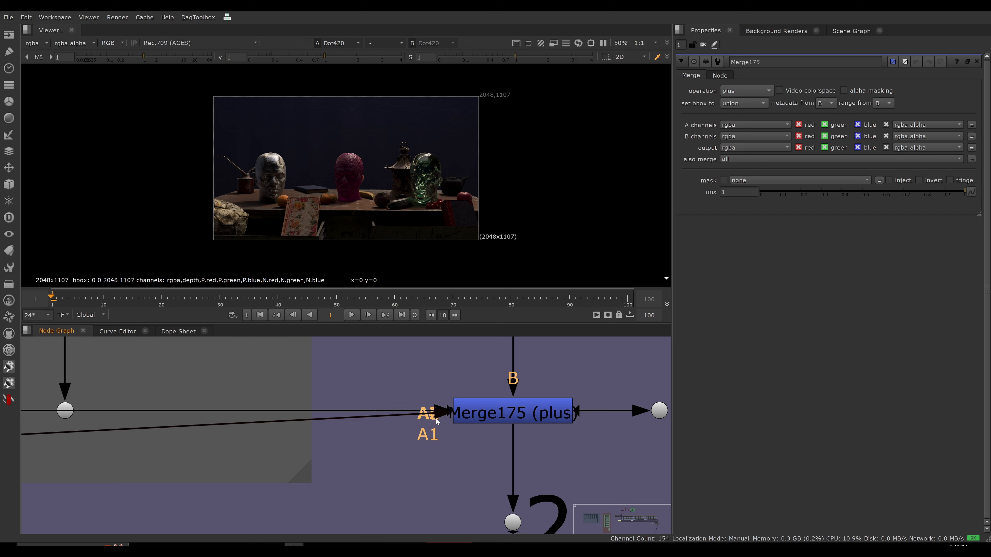
scroll(462, 435, down, 10)
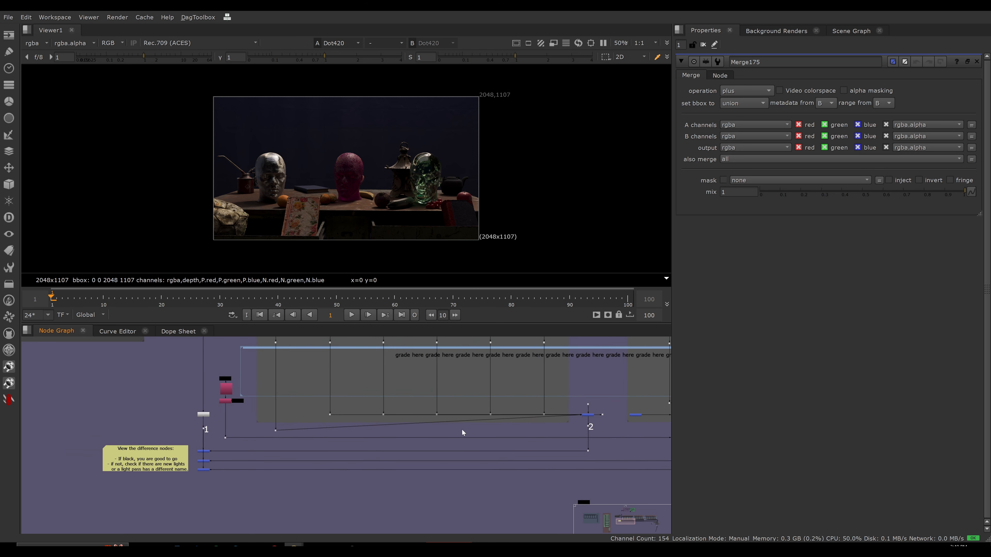
Move the first light's dot back in line with the other light dots and select the Lights plus merge.
drag(277, 431, 275, 420)
middle_drag(275, 420, 138, 429)
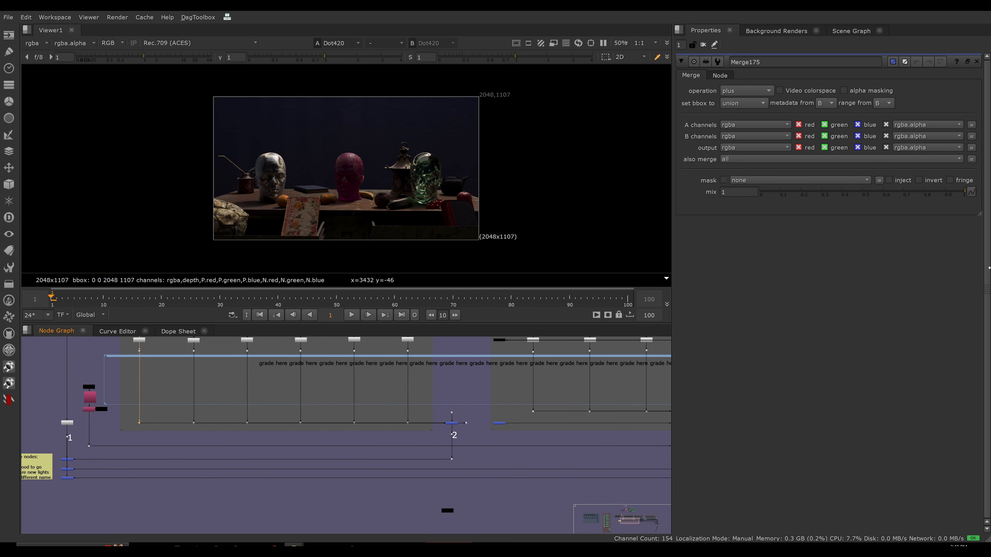
drag(434, 400, 451, 427)
scroll(459, 451, down, 3)
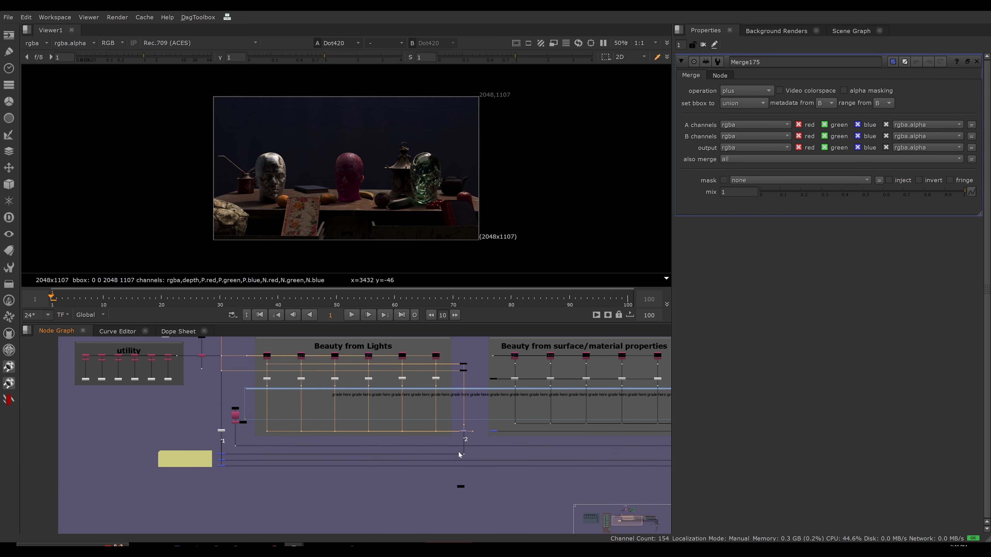
Open the settings of the second plus merge in the simple additive chain and examine how the merges are connected.
middle_drag(458, 452, 491, 471)
scroll(355, 423, down, 4)
middle_drag(343, 445, 485, 450)
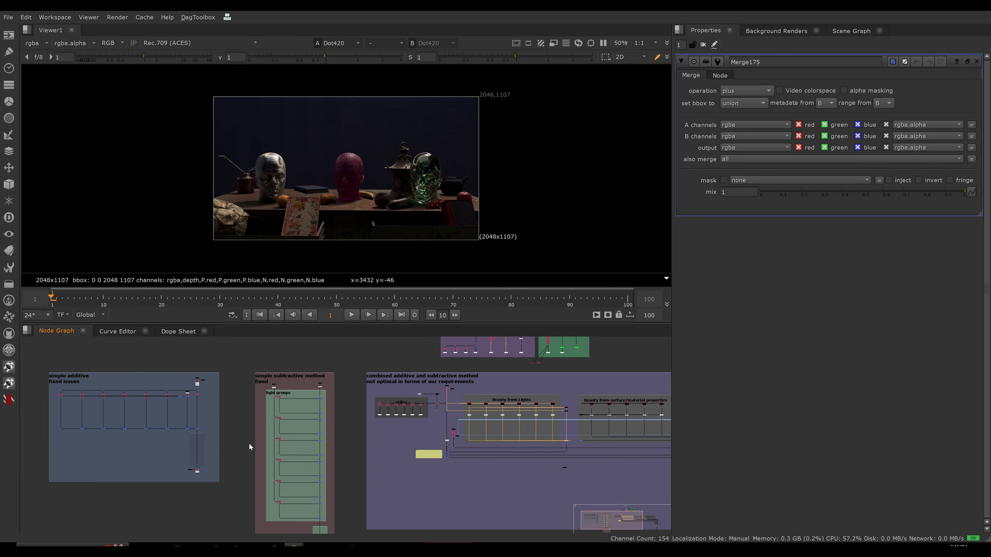
ctrl+click(198, 429)
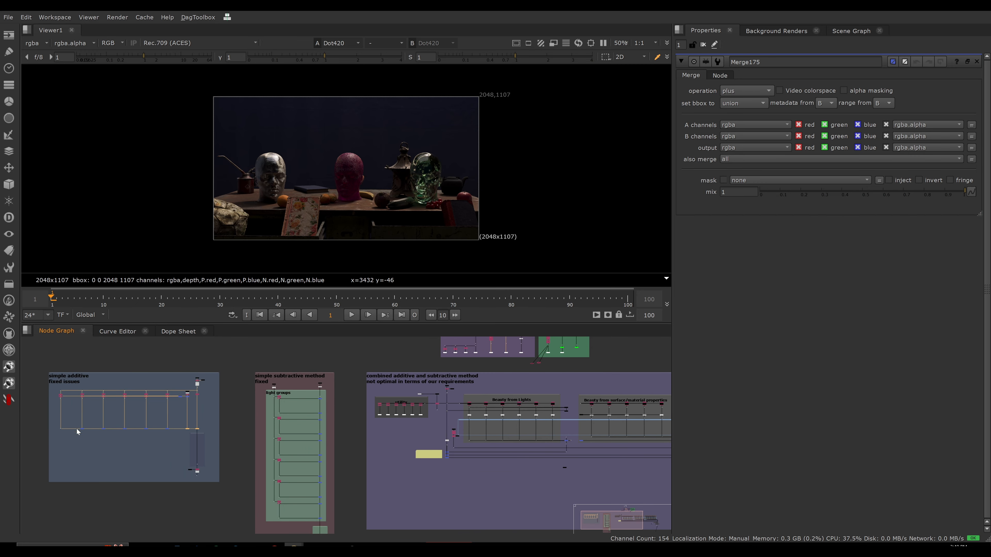
alt+middle_drag(84, 429, 415, 429)
double_click(447, 433)
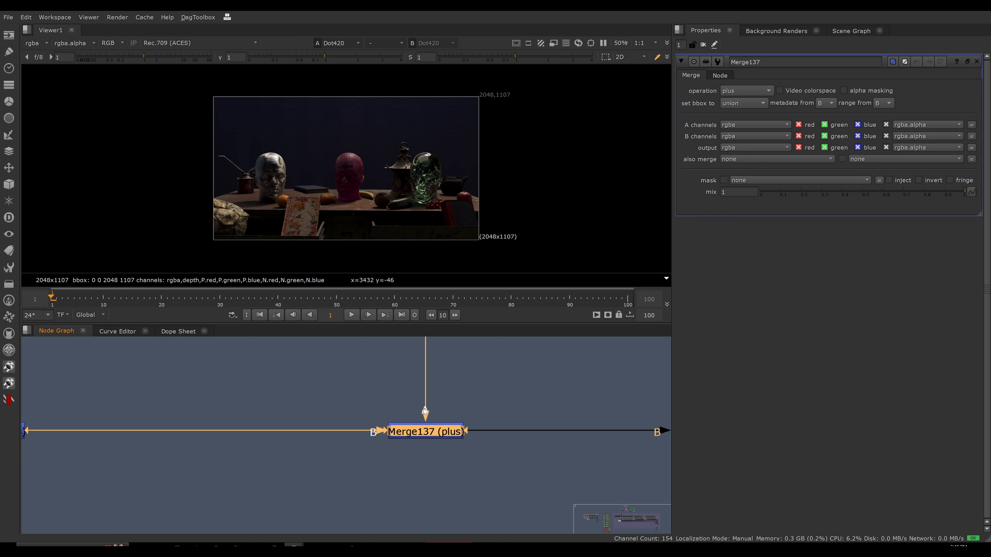
scroll(422, 411, down, 6)
middle_drag(345, 407, 194, 419)
scroll(182, 421, down, 2)
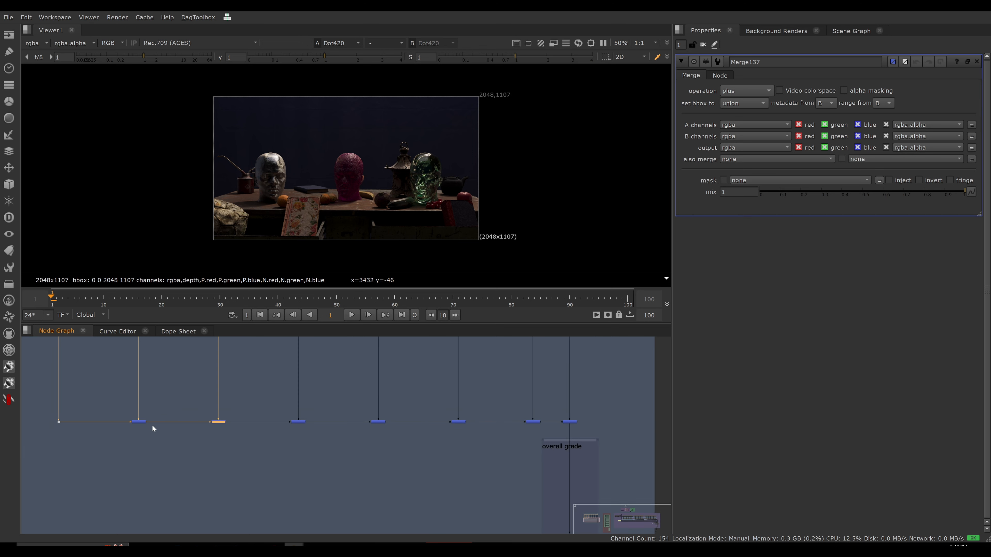
scroll(152, 424, up, 5)
scroll(153, 426, down, 5)
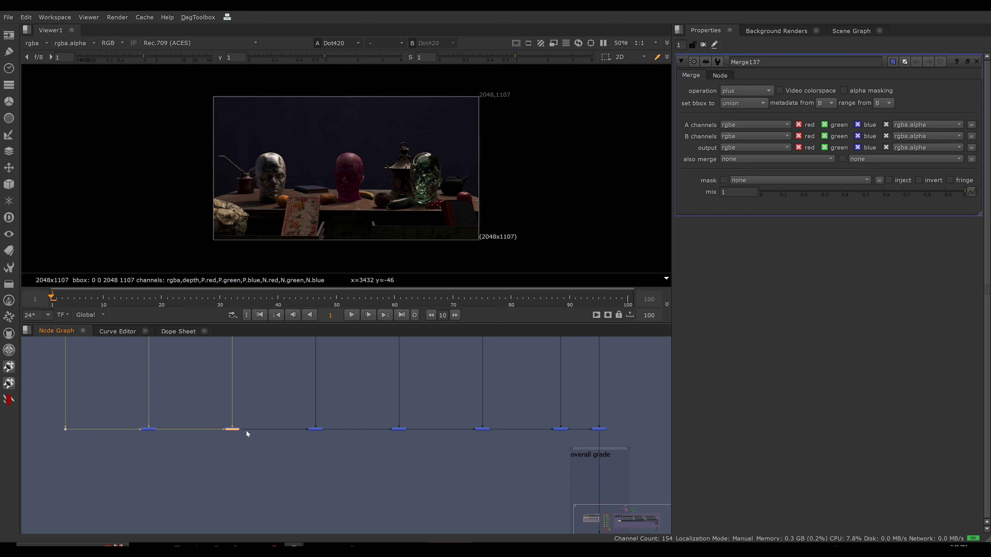
View the second-to-last plus merge of the simple additive chain and compare it with the Lights section's single plus merge.
click(561, 429)
key(1)
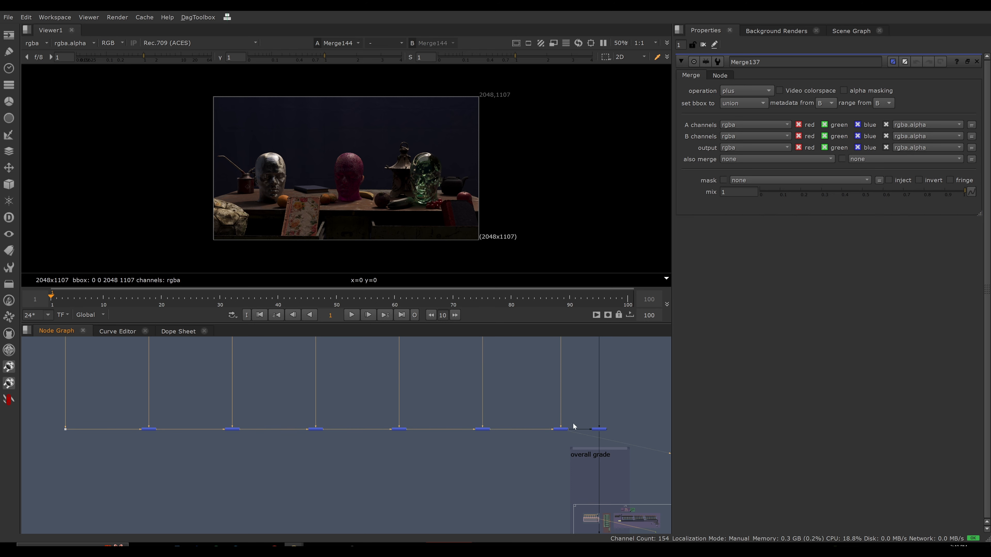
scroll(485, 448, down, 5)
scroll(485, 448, down, 2)
middle_drag(523, 448, 256, 418)
middle_drag(621, 427, 460, 416)
middle_drag(552, 412, 481, 418)
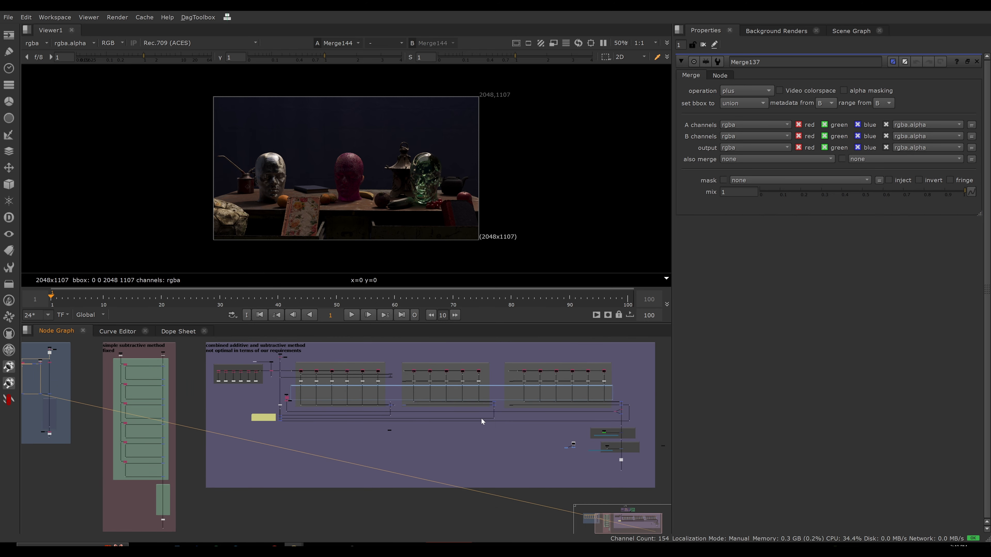
middle_drag(379, 408, 483, 441)
scroll(405, 418, up, 5)
click(428, 408)
key(1)
scroll(397, 424, down, 5)
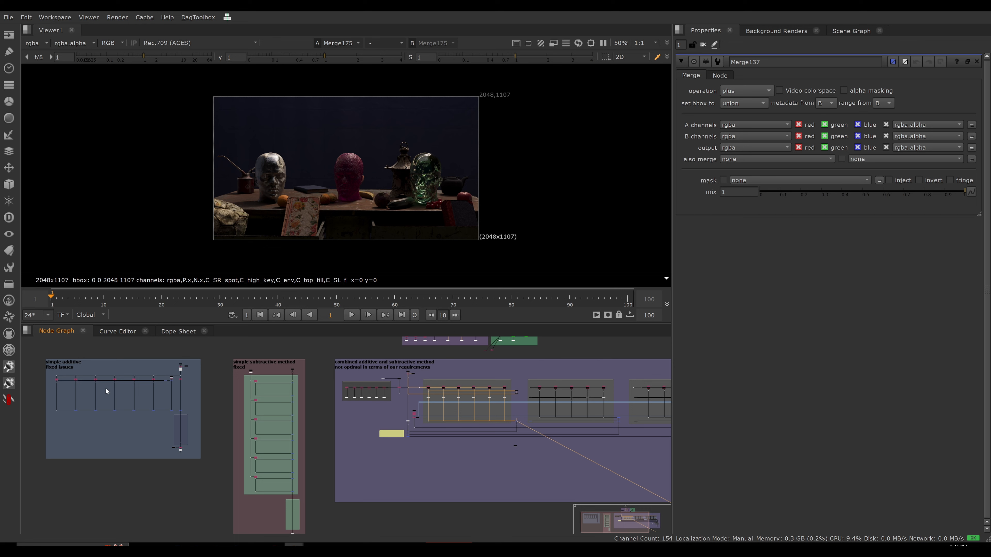
Compare the simple additive setup's light branches with the dots feeding the Lights section's single merge.
drag(59, 386, 167, 407)
drag(50, 386, 163, 407)
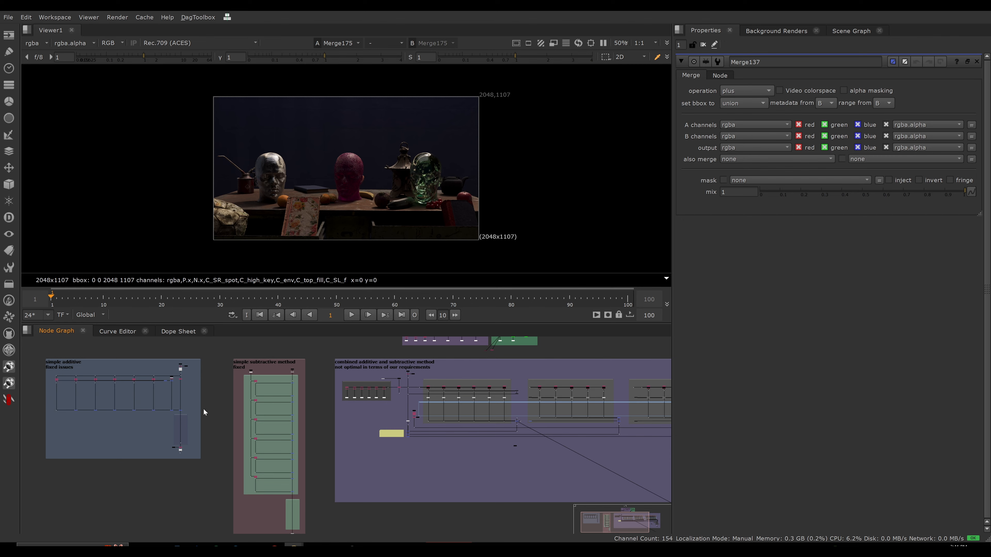
scroll(465, 415, up, 3)
middle_drag(506, 401, 387, 397)
scroll(398, 410, up, 3)
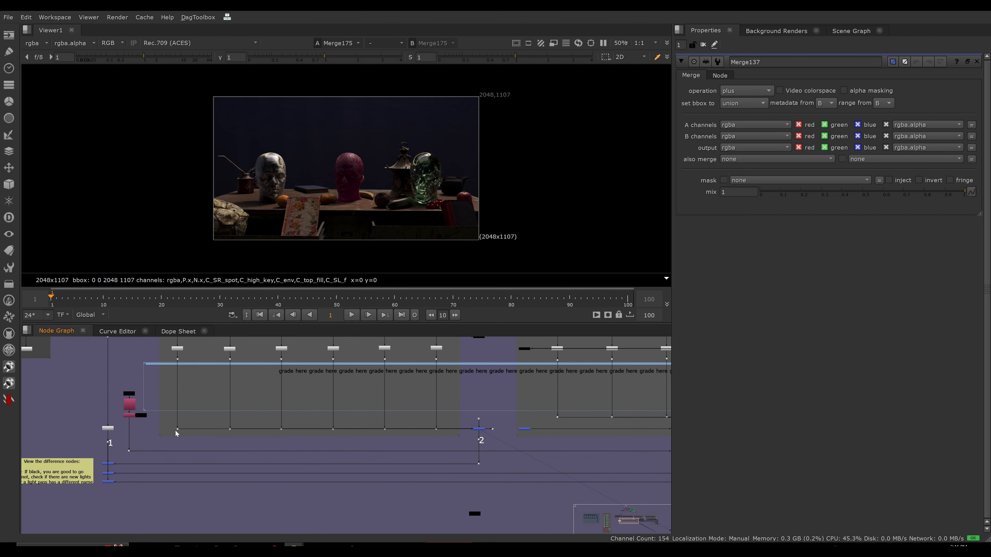
drag(230, 429, 232, 428)
scroll(216, 393, down, 2)
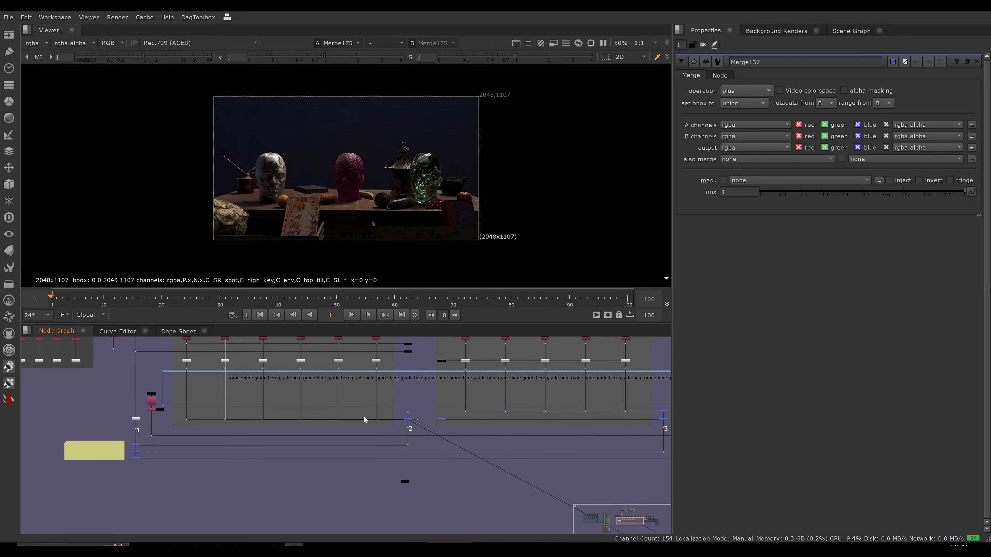
ctrl+drag(180, 379, 387, 410)
scroll(425, 392, down, 6)
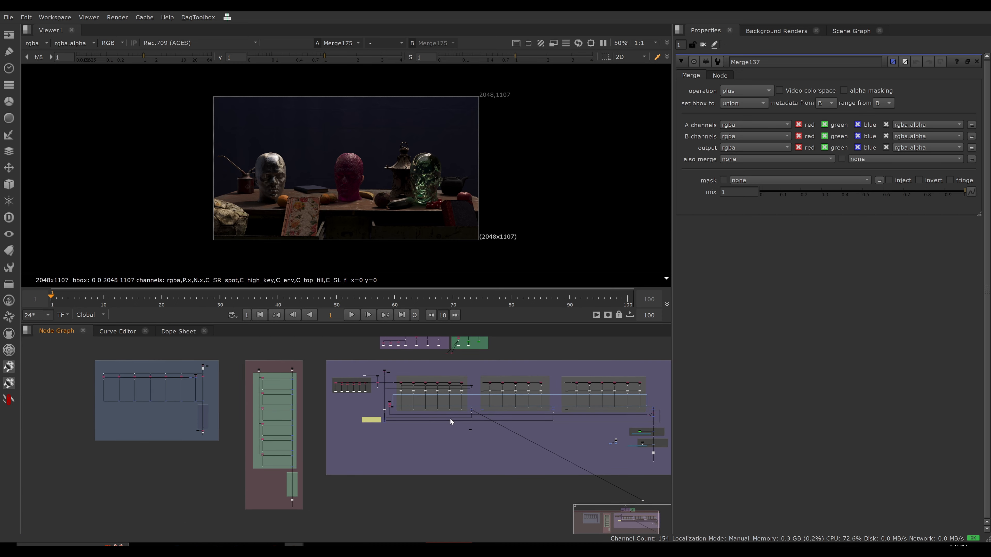
Pull the Beauty from Lights plus merge below its row of dots to expose its input connections, and maximize the node graph to examine them.
scroll(450, 413, up, 2)
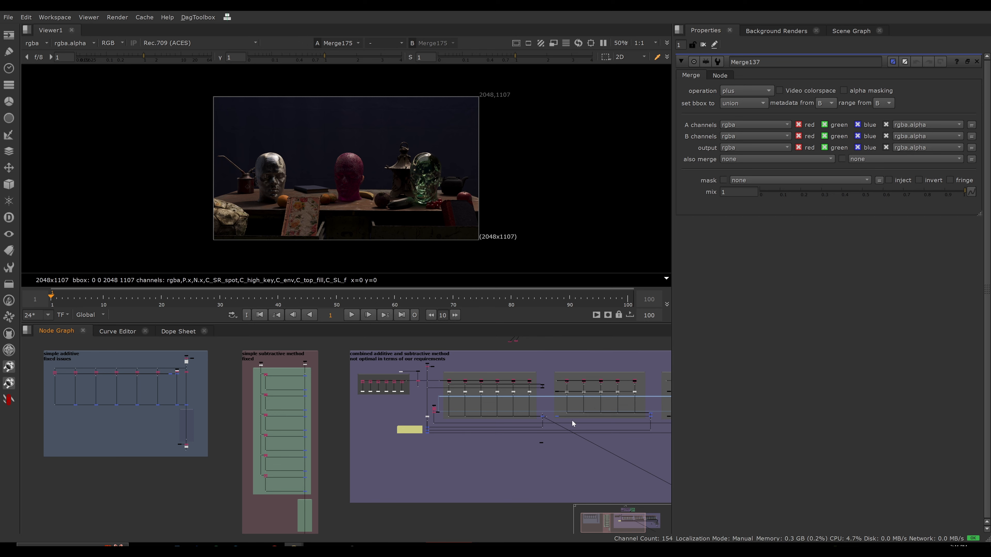
scroll(571, 421, up, 5)
scroll(593, 398, up, 4)
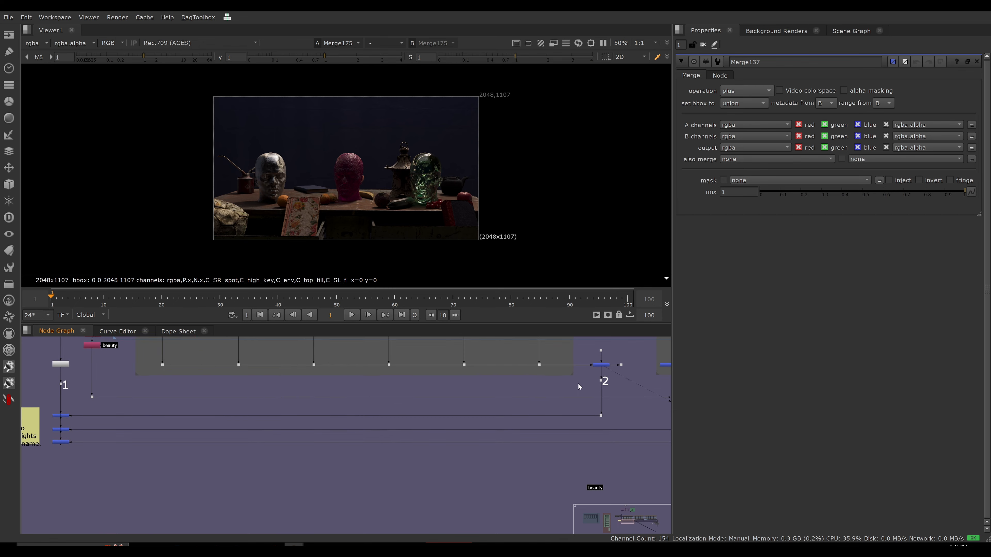
drag(601, 365, 547, 392)
scroll(554, 402, down, 4)
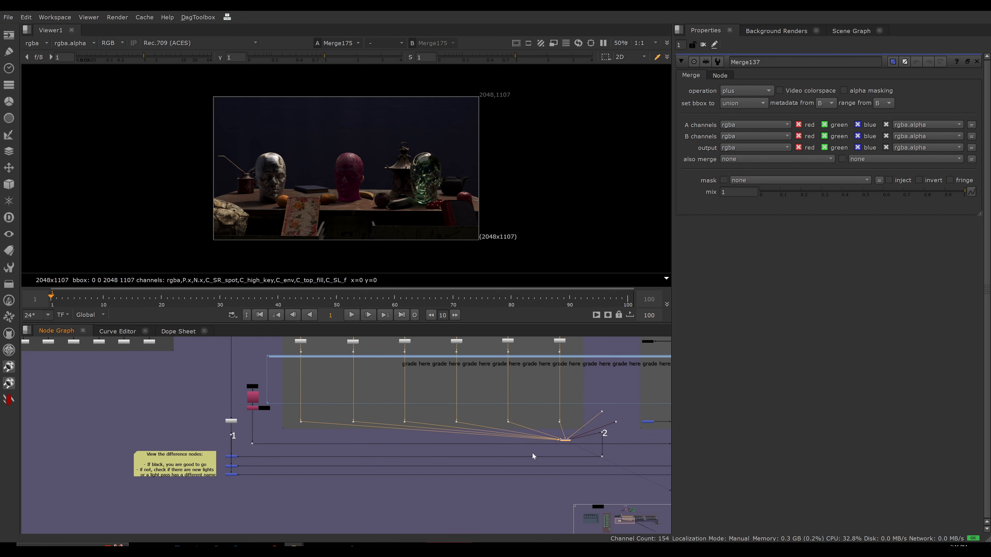
key(space)
scroll(537, 333, up, 2)
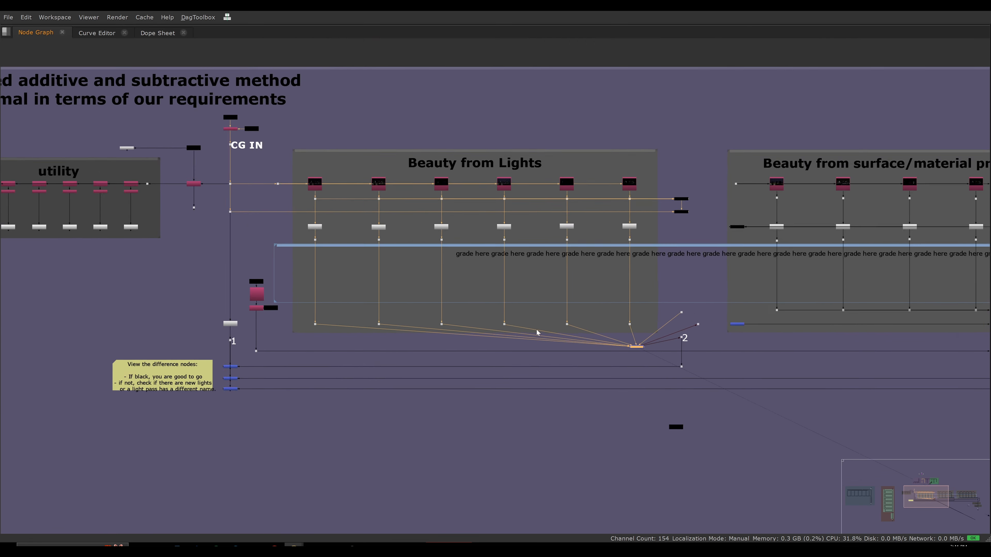
scroll(536, 333, up, 2)
click(550, 423)
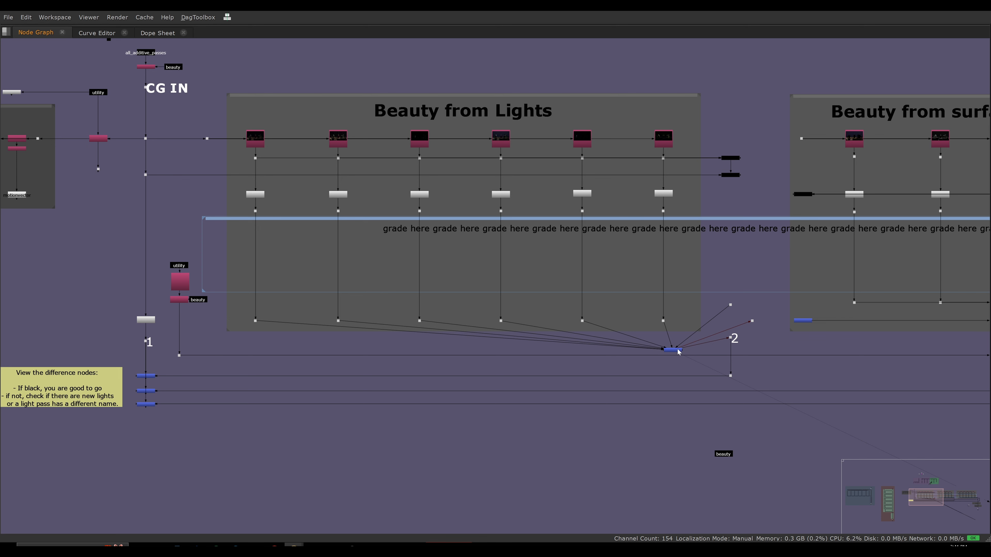
Move the Beauty from Lights plus merge back in line with the light dots, directly above dot 2.
drag(672, 350, 674, 352)
click(504, 334)
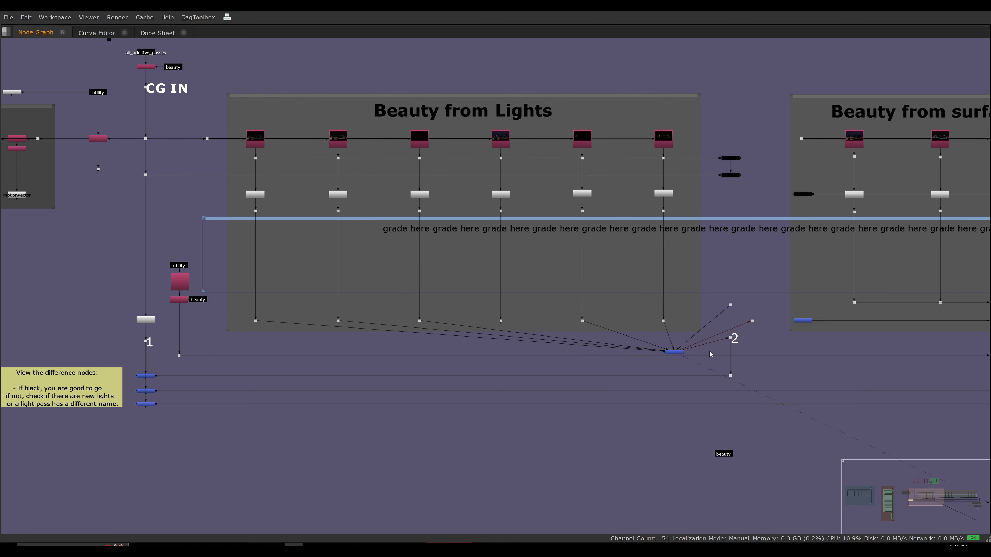
drag(674, 351, 730, 323)
click(698, 344)
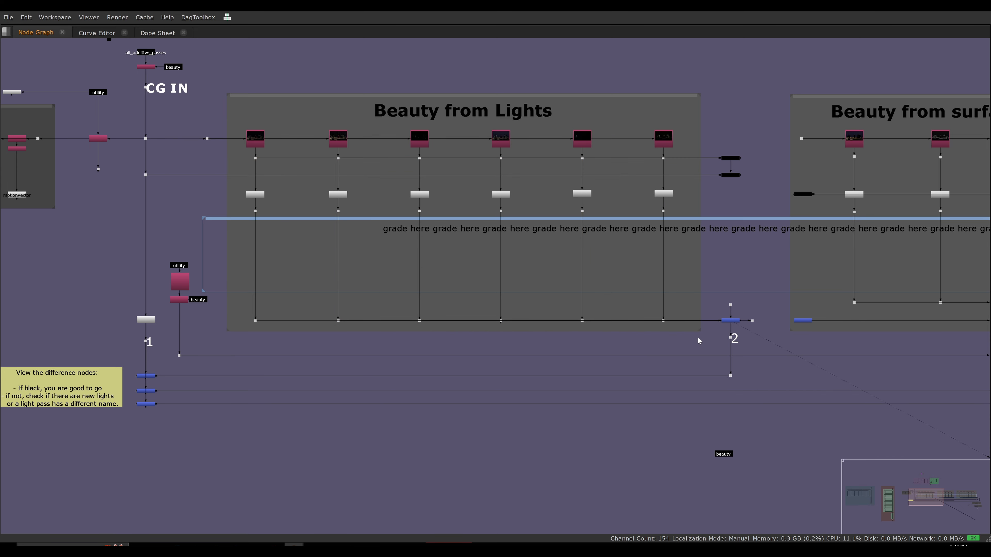
scroll(650, 334, down, 5)
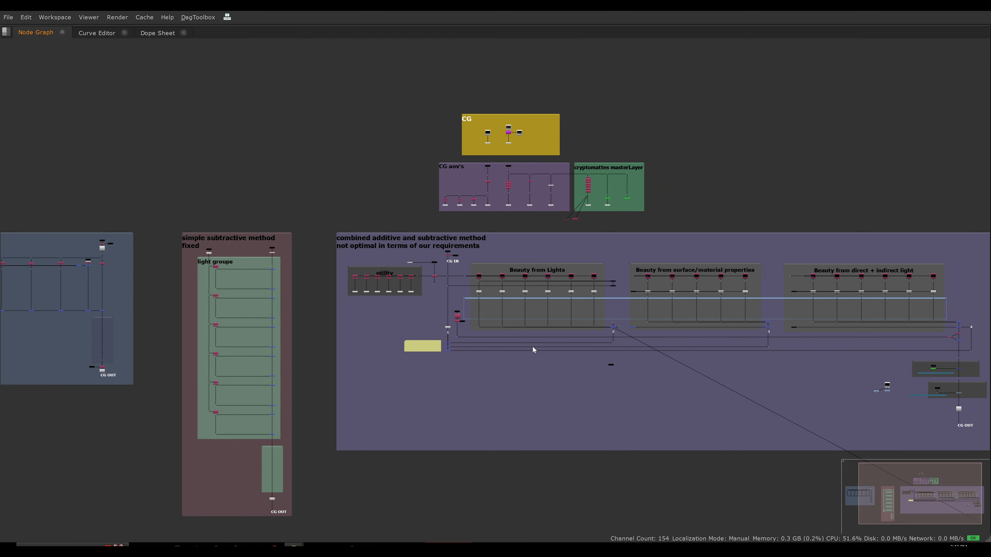
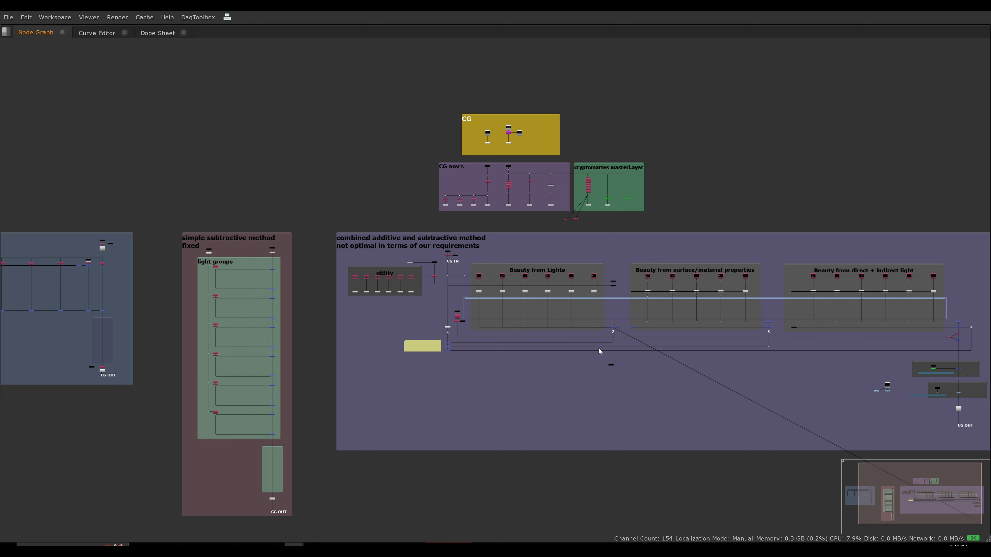
Select the CG OUT dot of the combined additive and subtractive setup to trace its upstream connections, then clear the selection.
middle_drag(715, 354, 633, 340)
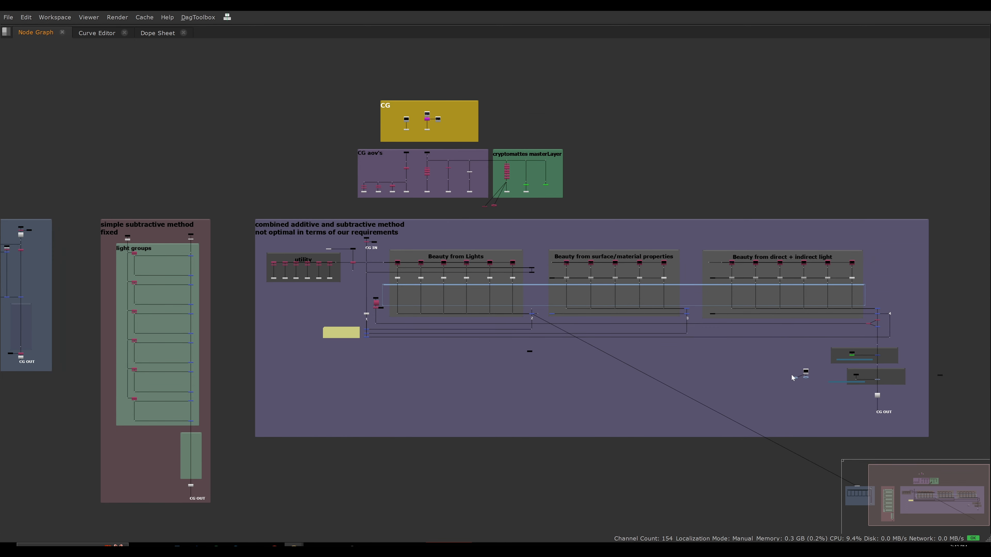
click(866, 420)
drag(863, 423, 846, 428)
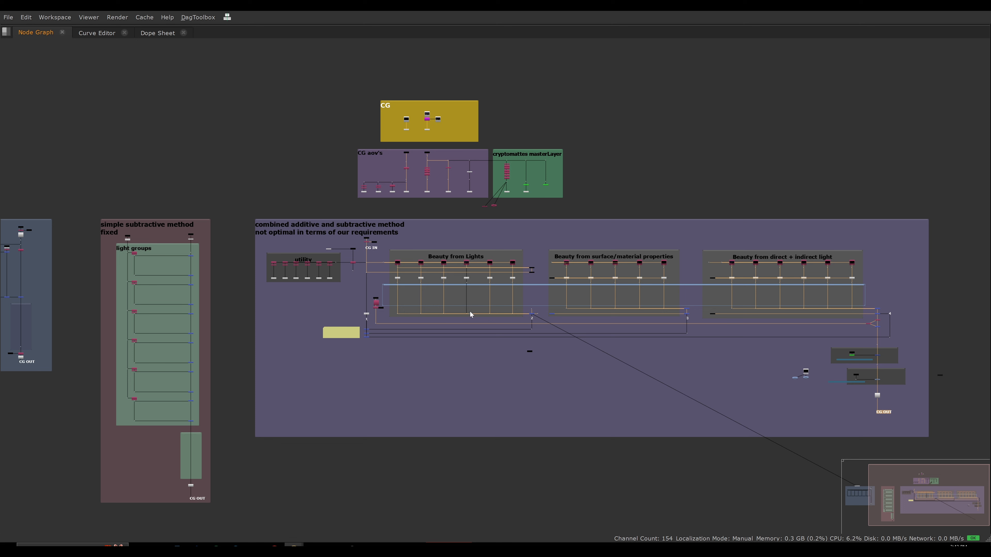
click(477, 376)
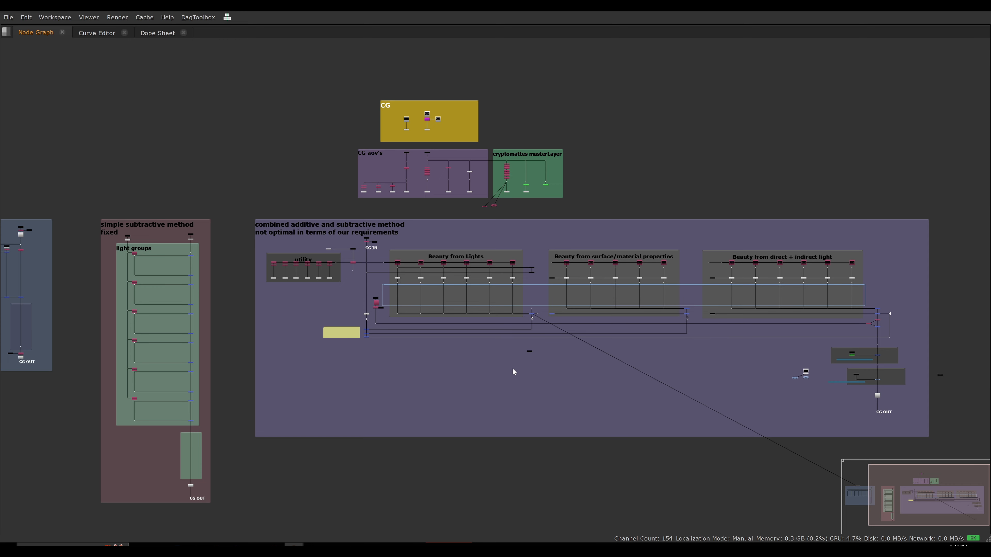
Disconnect the link between the second and third plus merges in the simple additive setup's lower merge chain.
scroll(448, 349, down, 3)
middle_drag(224, 351, 406, 368)
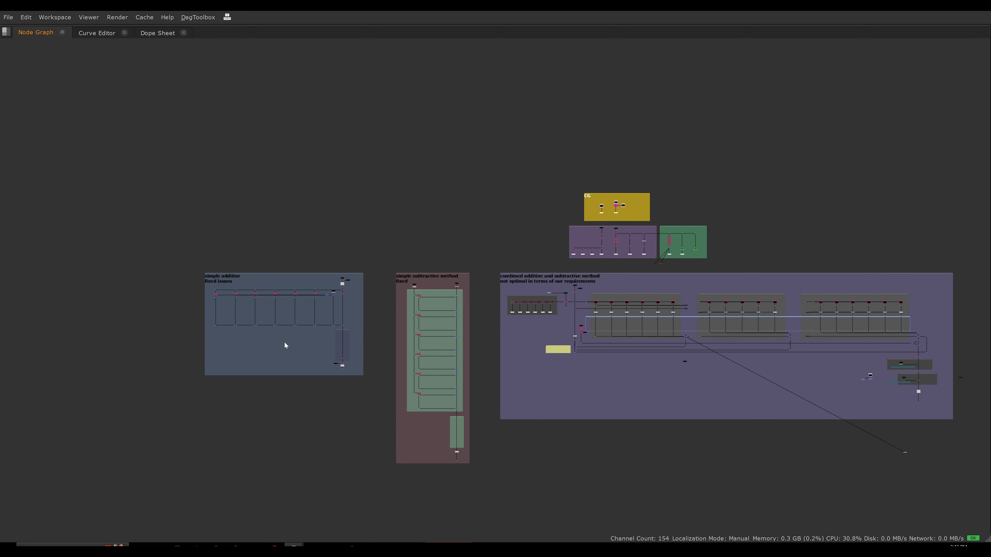
scroll(290, 343, up, 10)
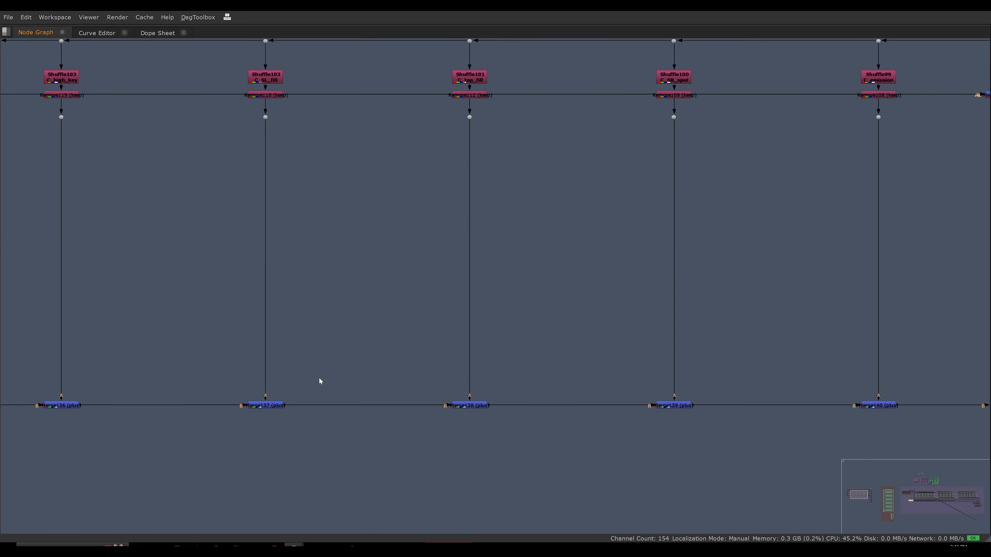
scroll(328, 373, down, 3)
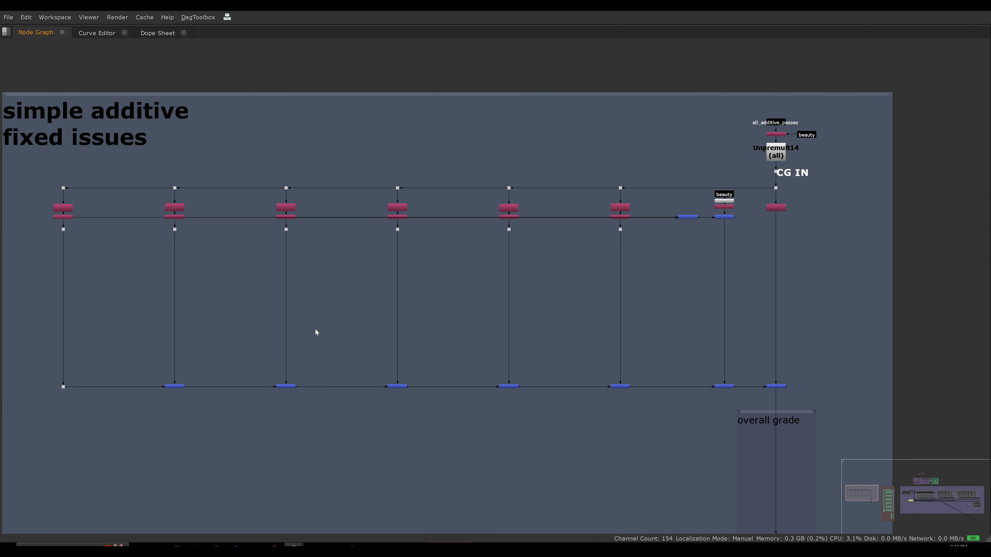
scroll(313, 389, down, 2)
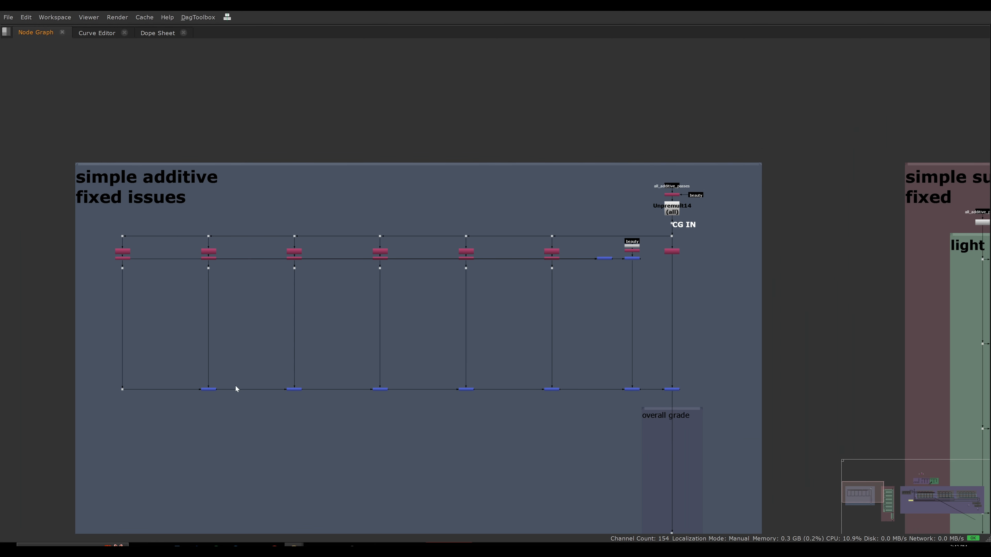
scroll(336, 390, down, 1)
drag(305, 390, 340, 409)
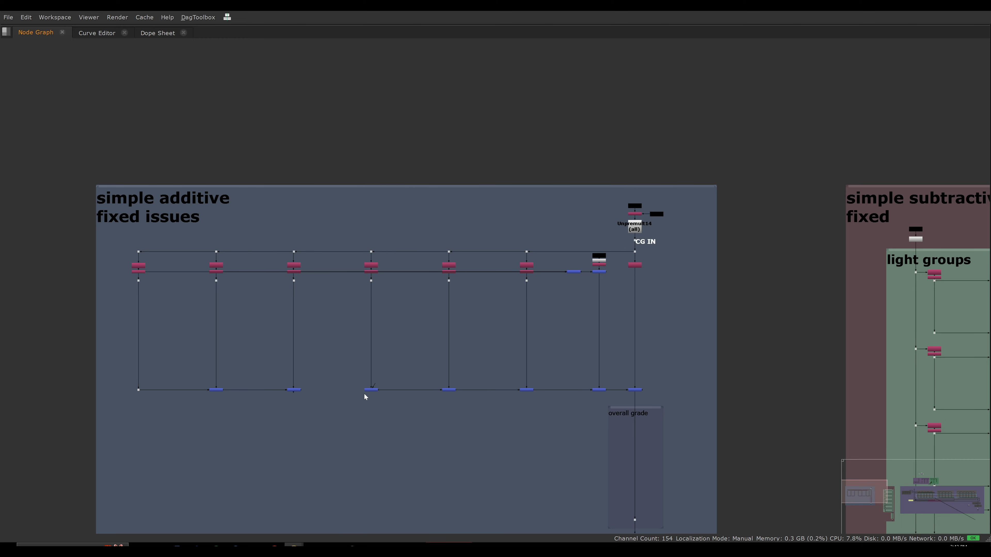
Reconnect the third plus merge's open input to the second plus merge in the simple additive chain.
scroll(324, 391, down, 6)
middle_drag(321, 395, 384, 322)
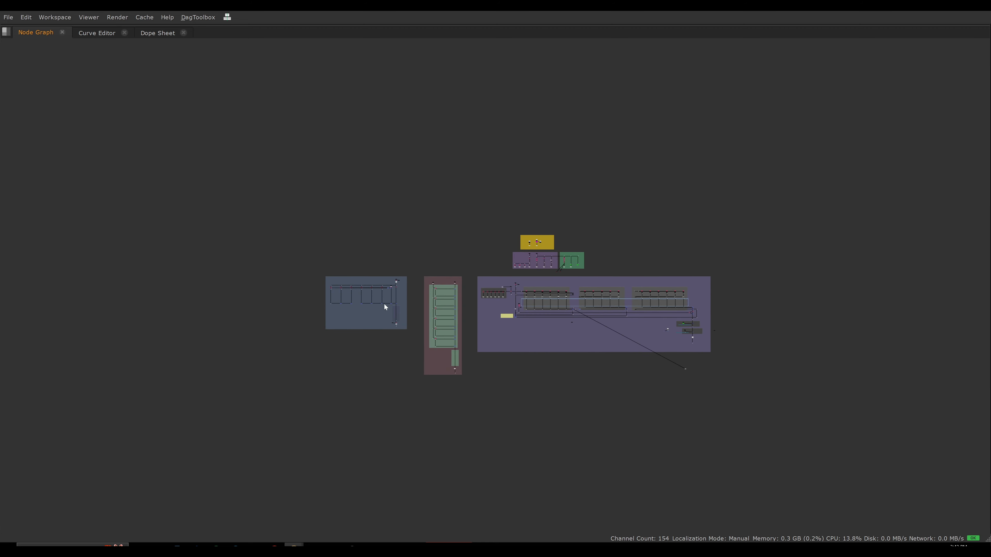
scroll(344, 319, down, 2)
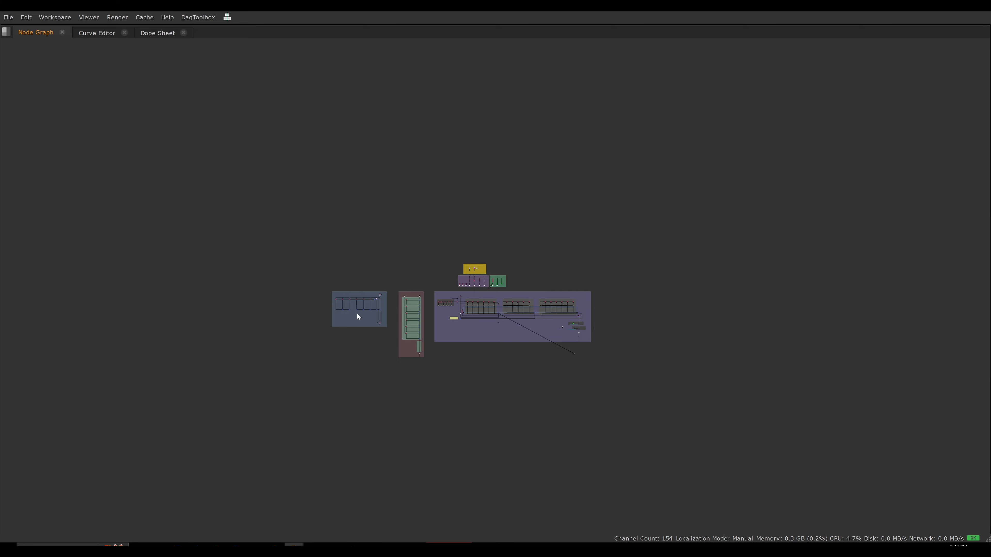
scroll(366, 320, up, 3)
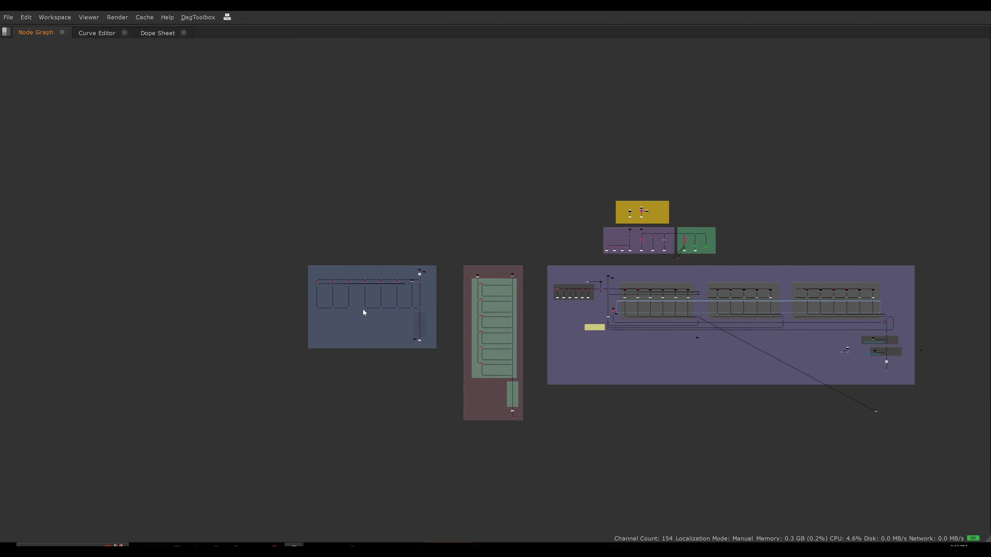
scroll(351, 317, up, 5)
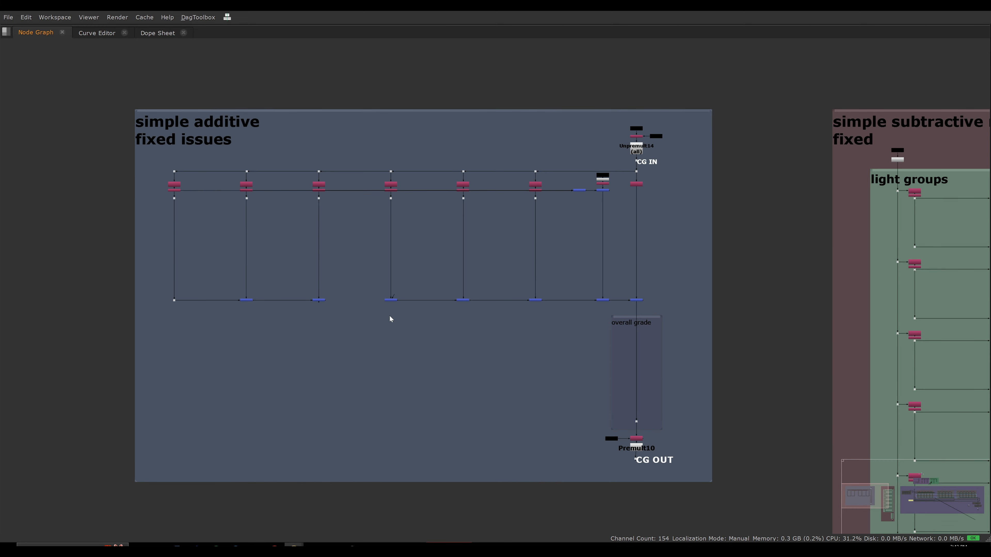
scroll(379, 313, up, 2)
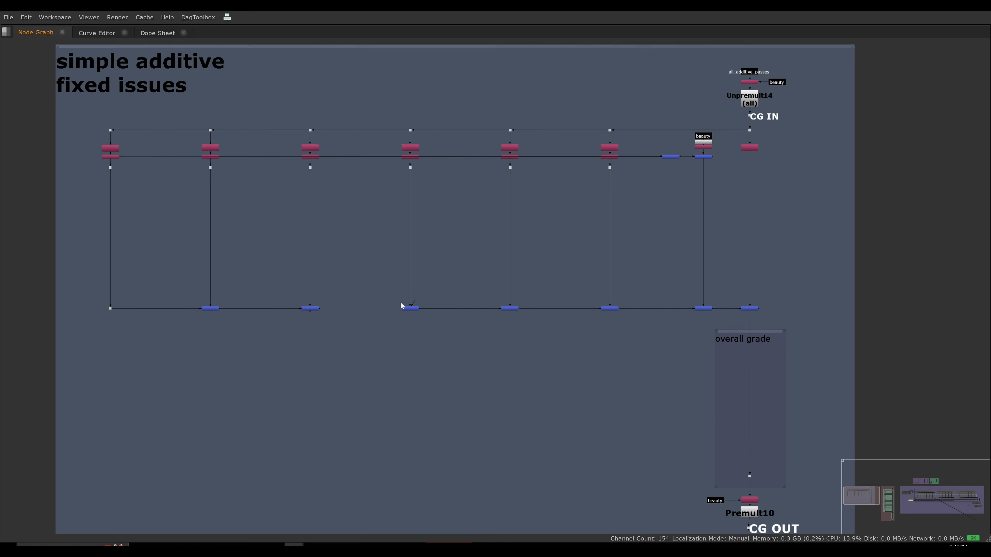
drag(409, 308, 309, 309)
Pull the Beauty from Lights plus merge below its row of dots to expose its many input connections.
scroll(348, 334, down, 4)
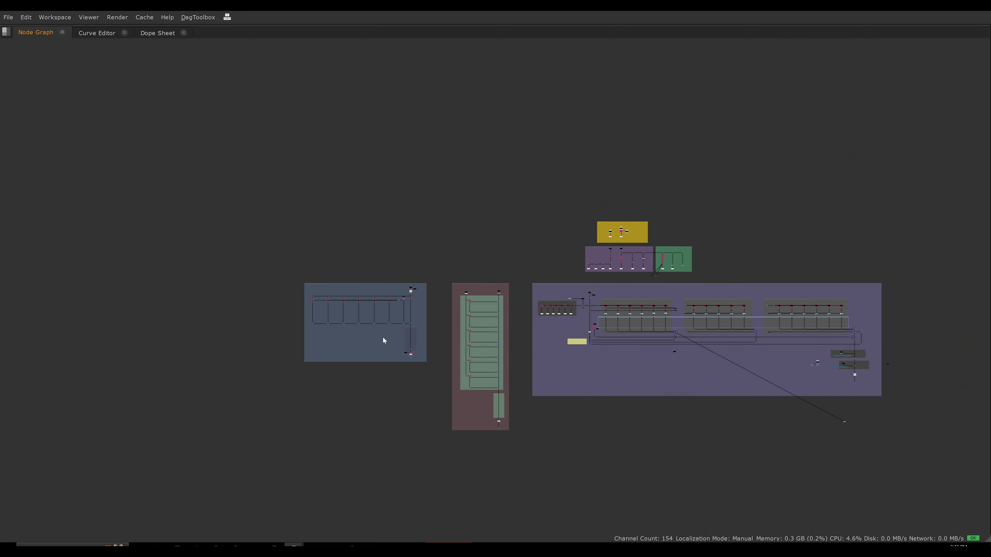
middle_drag(610, 335, 482, 331)
scroll(542, 327, up, 4)
scroll(556, 326, up, 6)
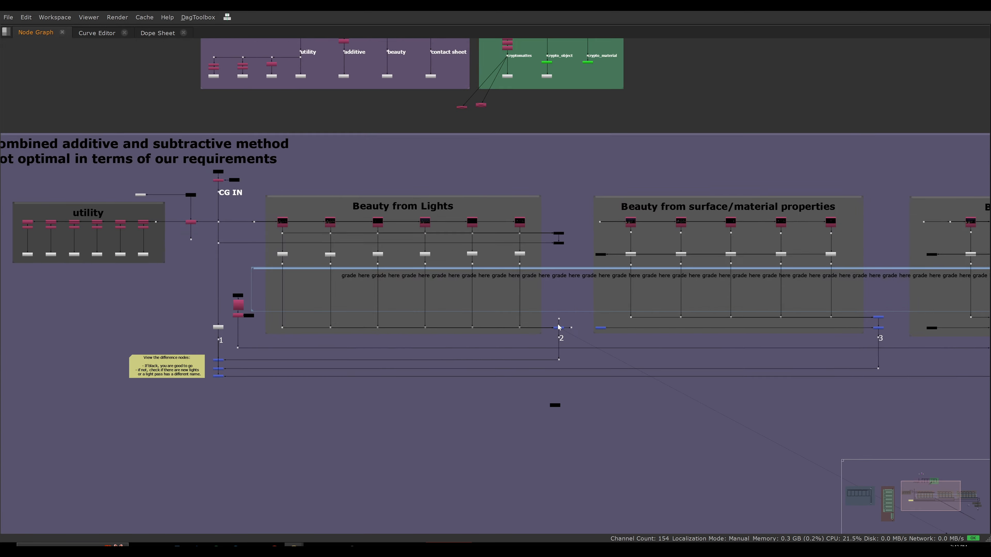
drag(554, 328, 520, 358)
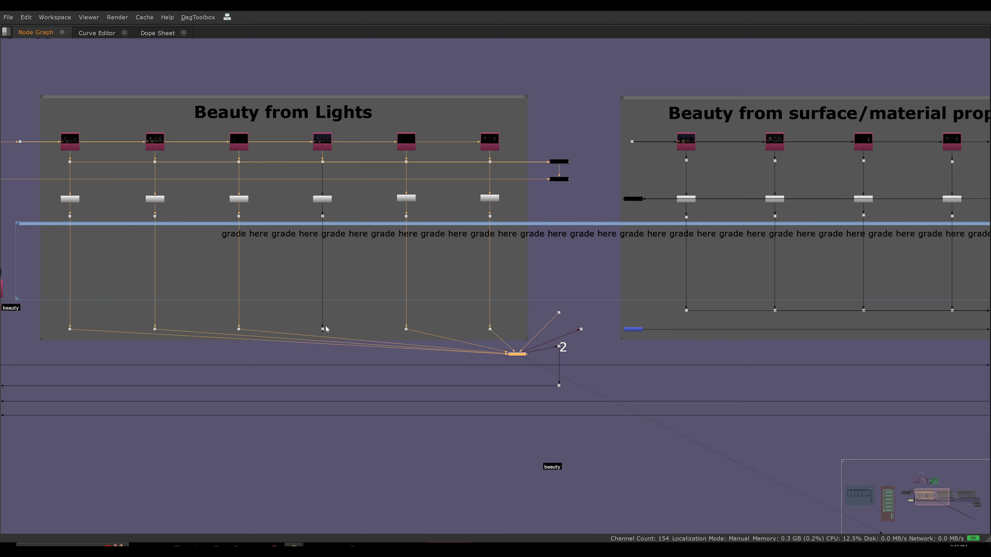
click(398, 352)
Undo and redo the Beauty from Lights merge's move to compare both layouts, ending with the merge back in line.
key(ctrl+z)
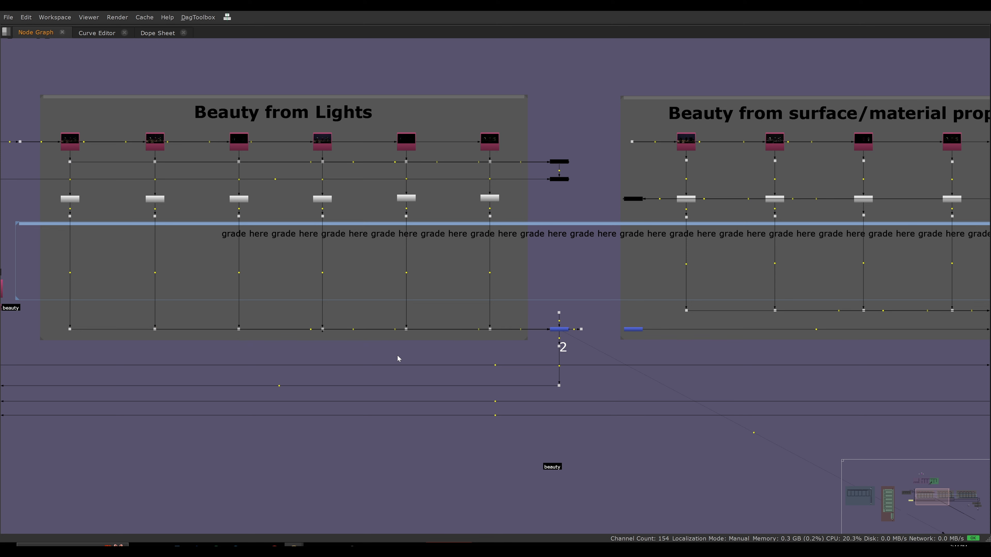
key(ctrl+y)
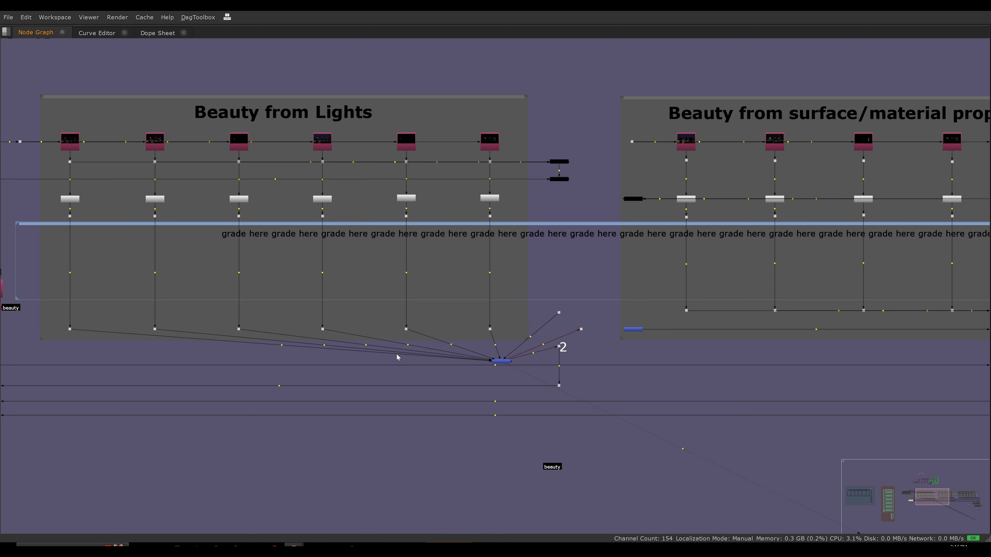
key(ctrl+y)
key(ctrl+z)
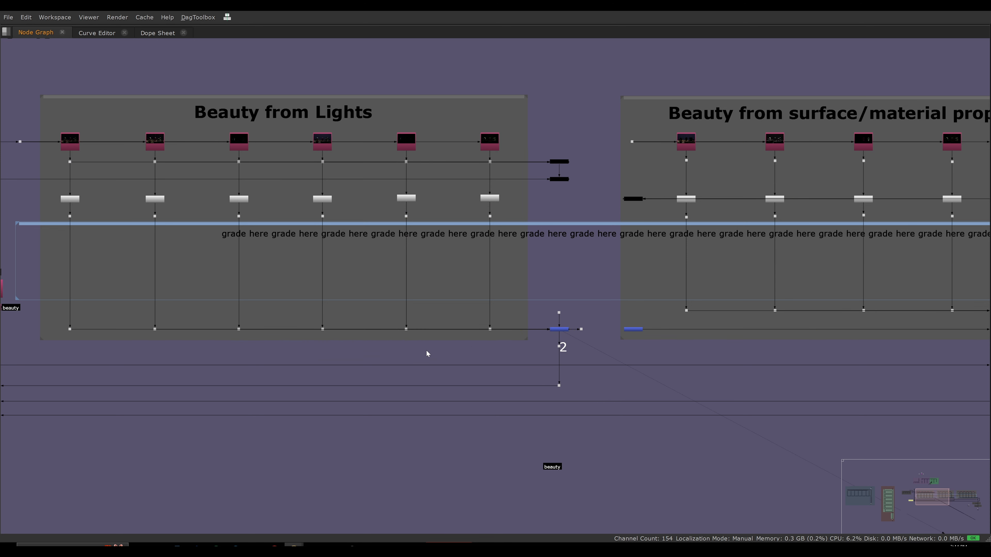
Nudge the fourth light dot in the Beauty from Lights section upward, undo the move, and restore the full workspace layout.
drag(323, 330, 328, 328)
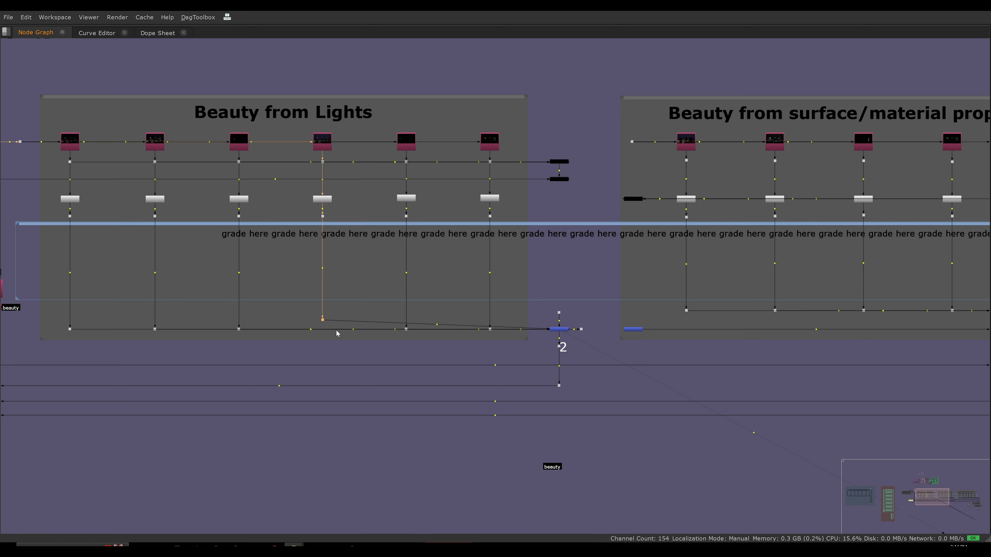
key(ctrl+z)
key(f)
key(space)
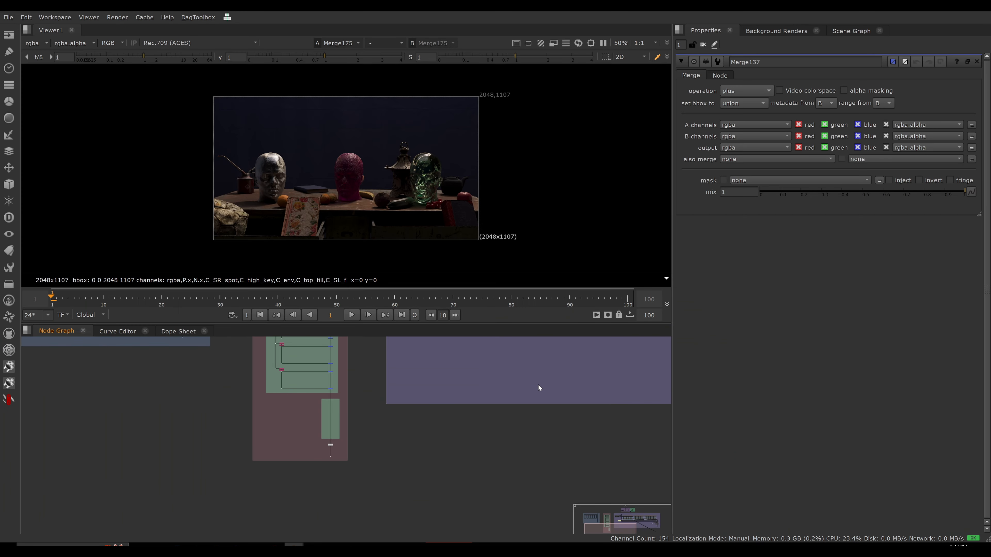
Pull the simple additive setup's upper multi-input plus merge above the light branches to expose its inputs, then undo the move.
key(f)
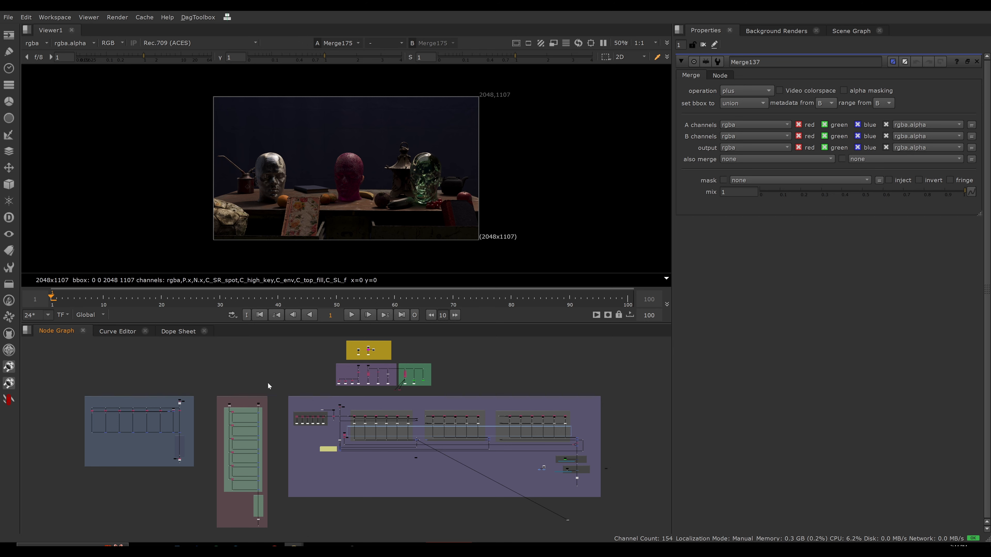
scroll(158, 413, up, 8)
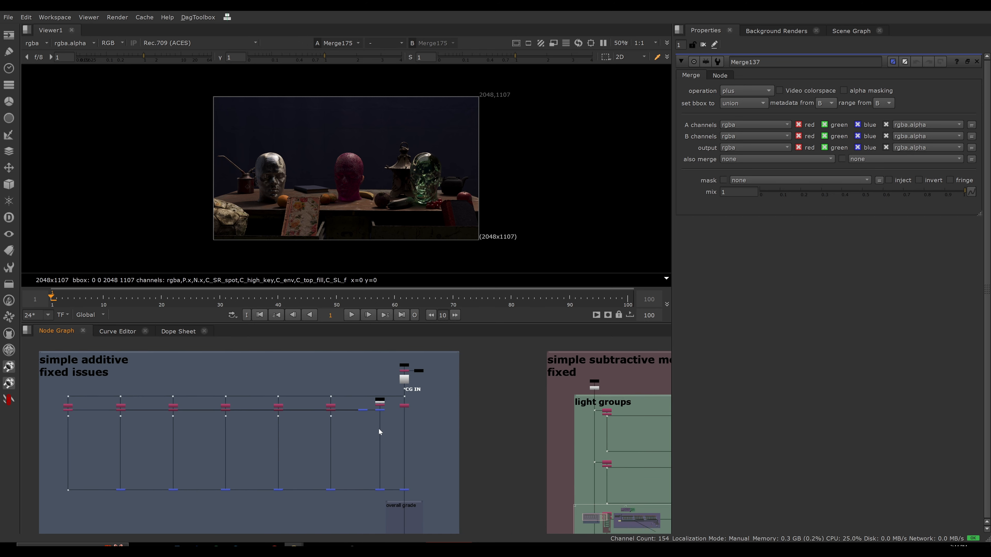
drag(363, 410, 364, 374)
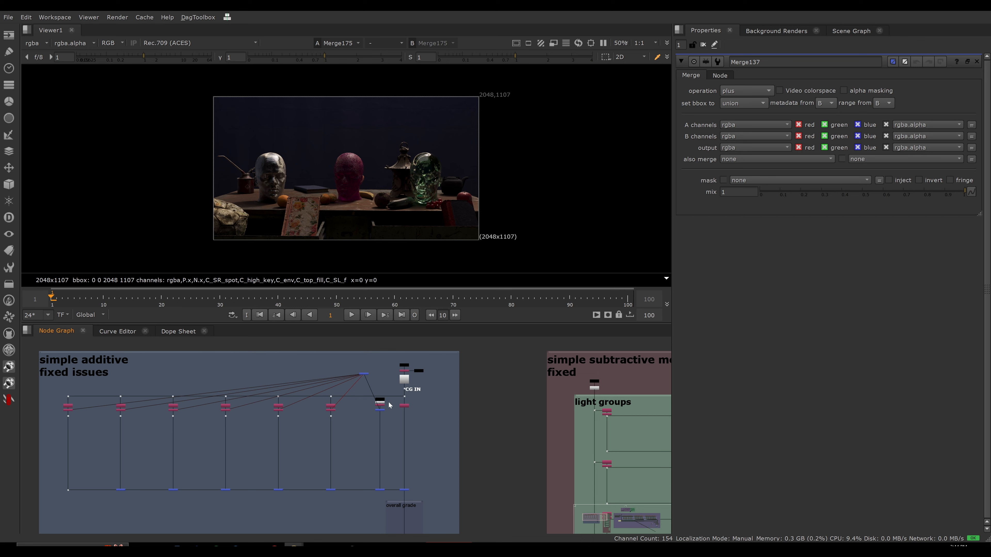
key(ctrl+z)
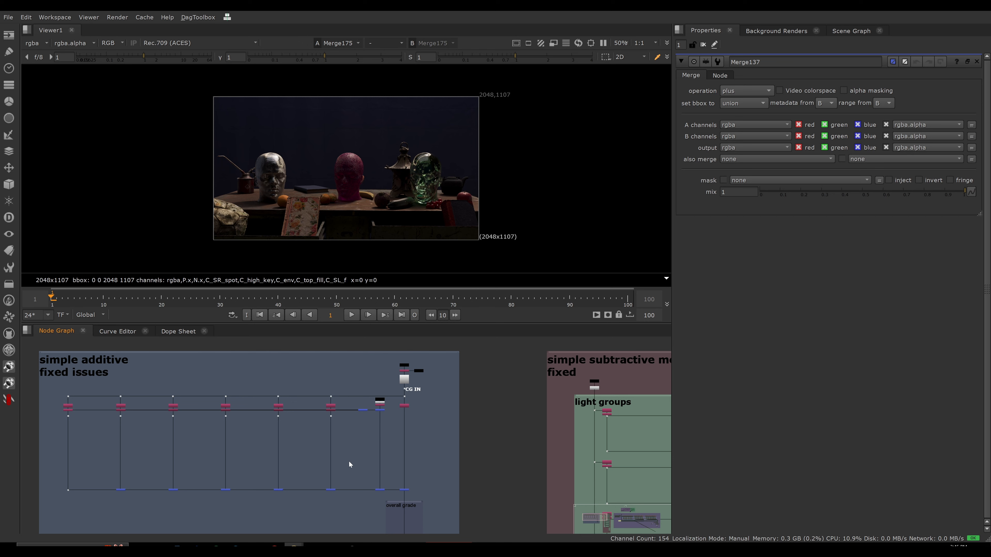
drag(206, 489, 190, 480)
scroll(229, 486, up, 5)
middle_drag(259, 447, 338, 449)
drag(338, 450, 152, 465)
key(f)
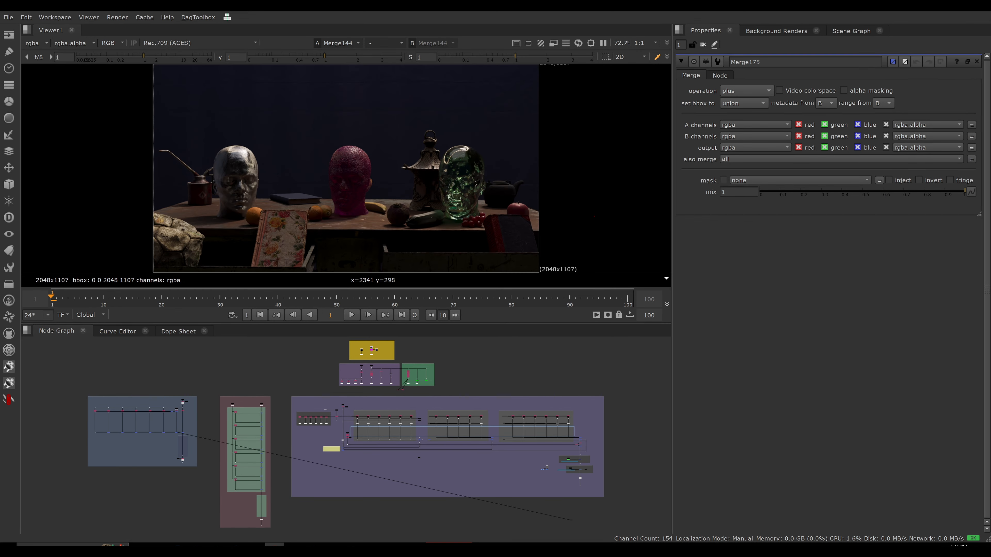
Open the properties of the keep Remove node below Merge164 in the combined setup and view its output.
scroll(607, 390, up, 10)
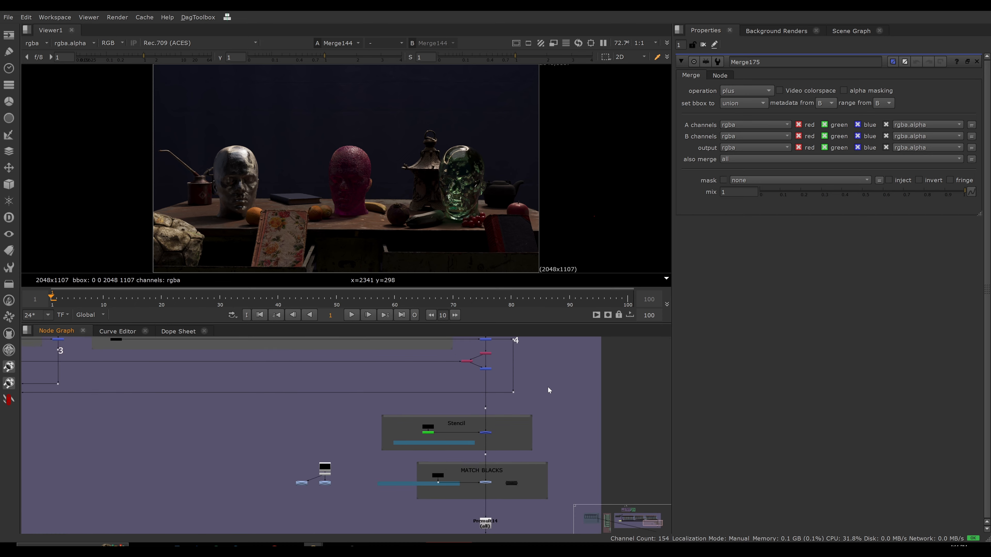
scroll(498, 405, up, 2)
drag(538, 407, 391, 498)
click(535, 430)
scroll(517, 428, up, 3)
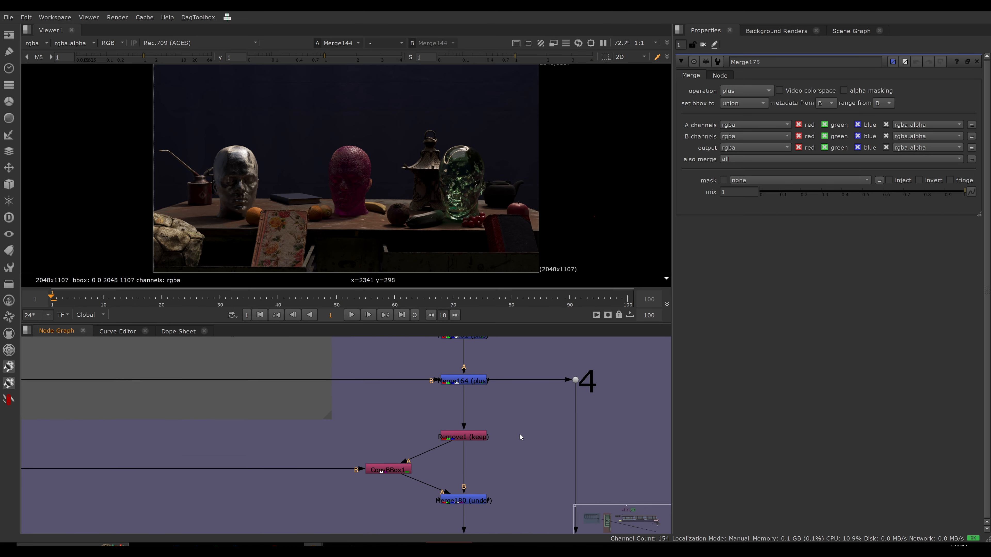
click(473, 440)
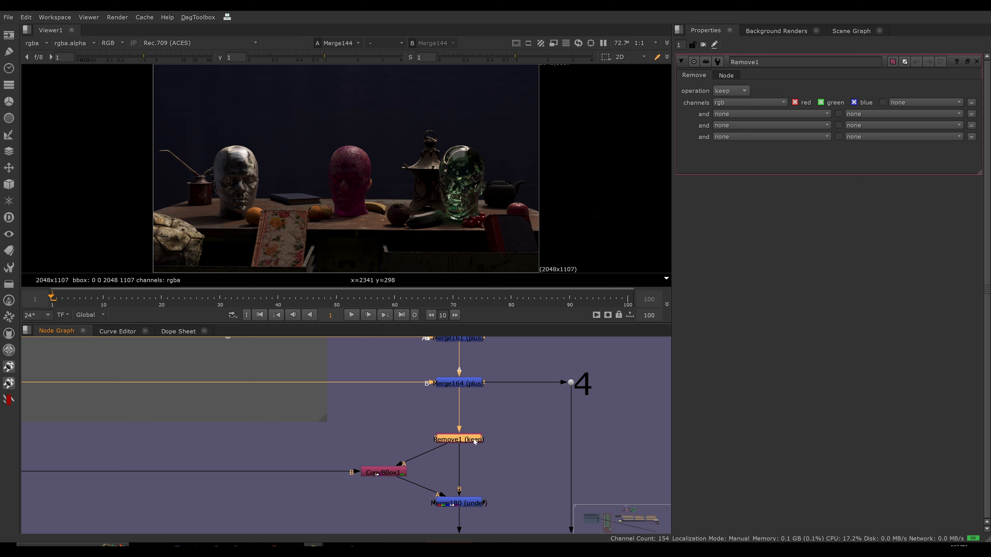
key(1)
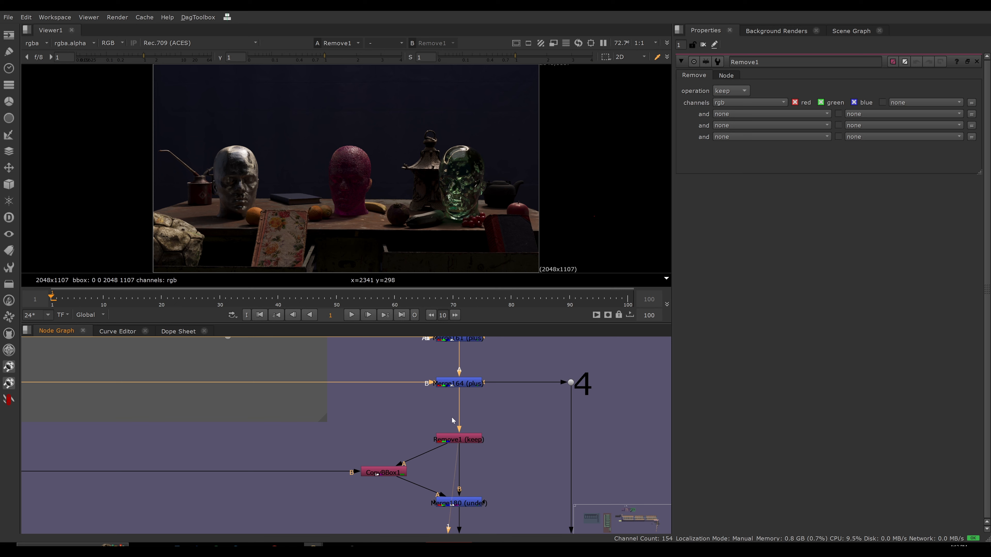
View Merge164's output, inspect its C_env and C_SR_spot layers, and return the viewer to rgba.
drag(505, 363, 410, 405)
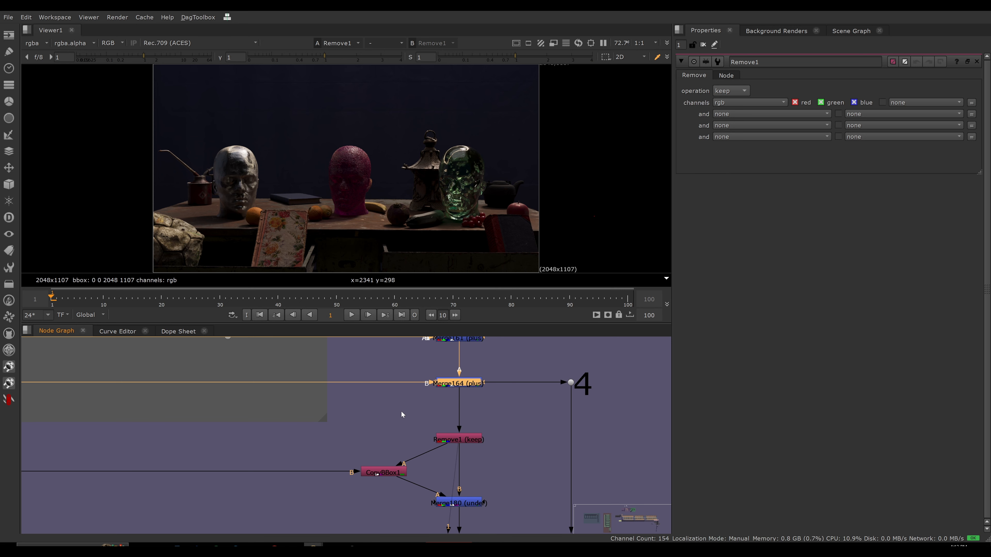
key(1)
click(402, 411)
click(36, 43)
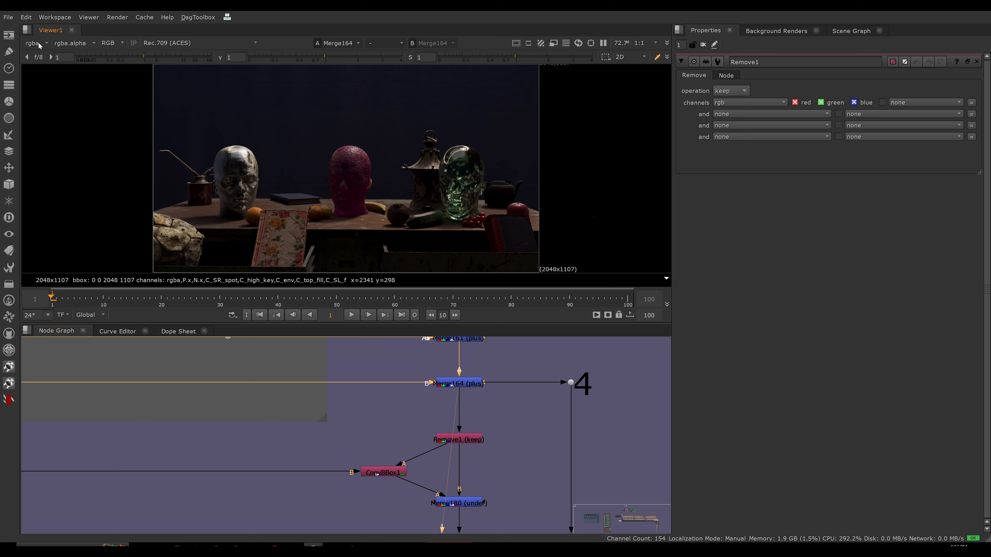
click(53, 130)
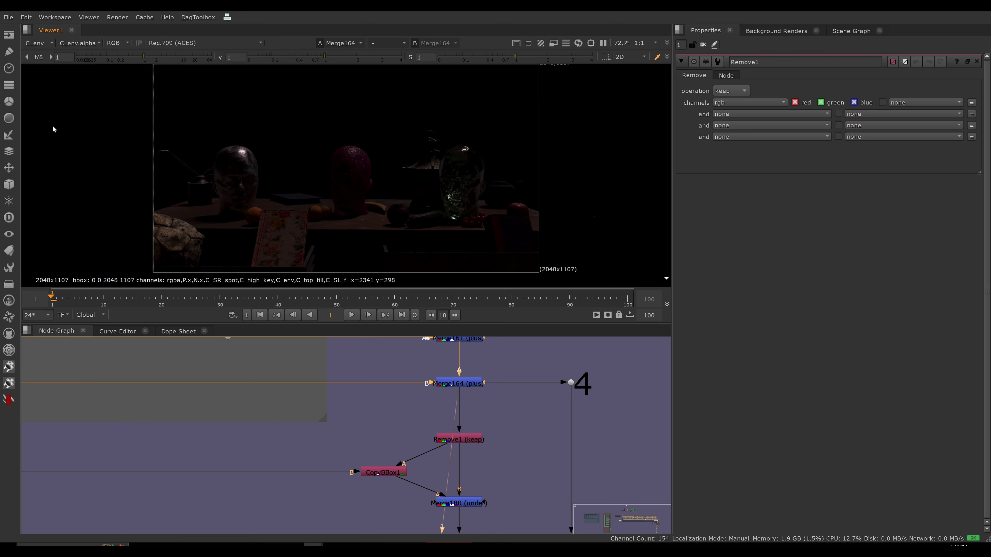
click(39, 42)
click(51, 108)
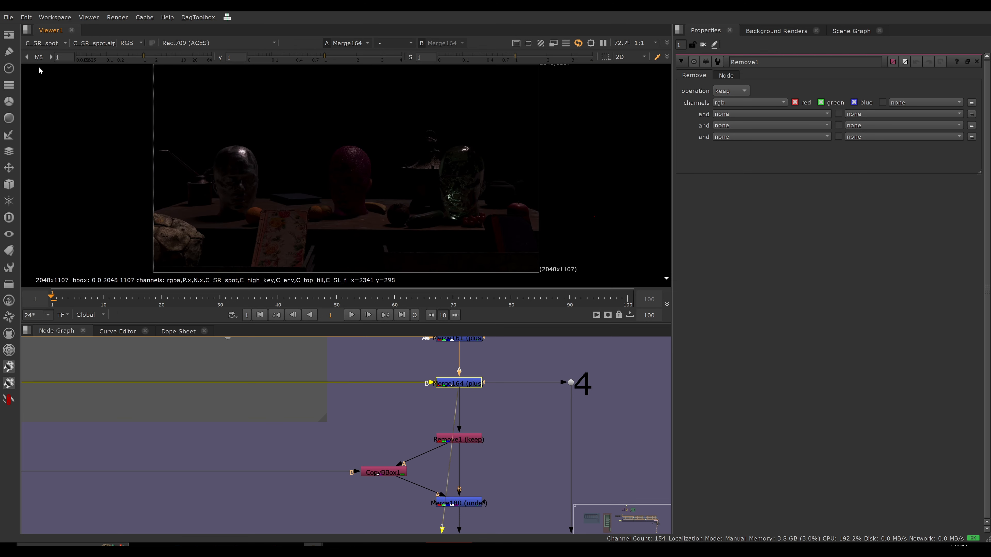
click(51, 44)
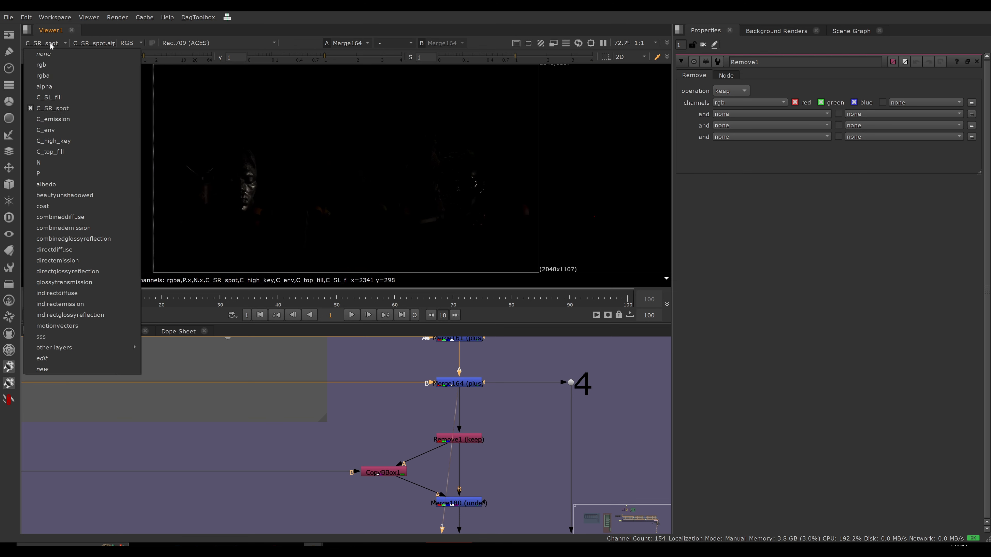
click(42, 76)
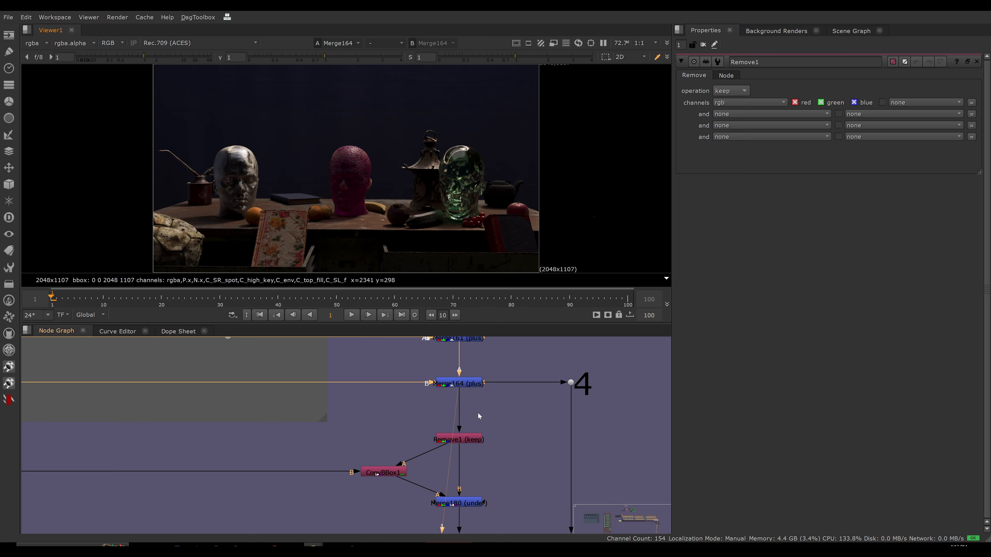
Survey the combined additive and subtractive setup and view the output of the keep Remove node below Merge164.
scroll(387, 414, down, 5)
scroll(331, 431, down, 3)
middle_drag(288, 426, 368, 440)
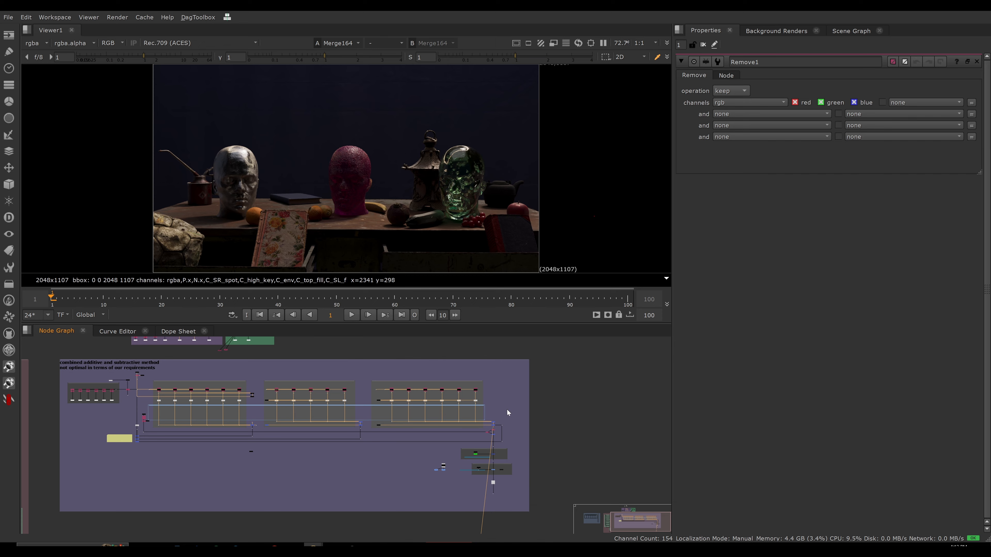
scroll(507, 409, up, 10)
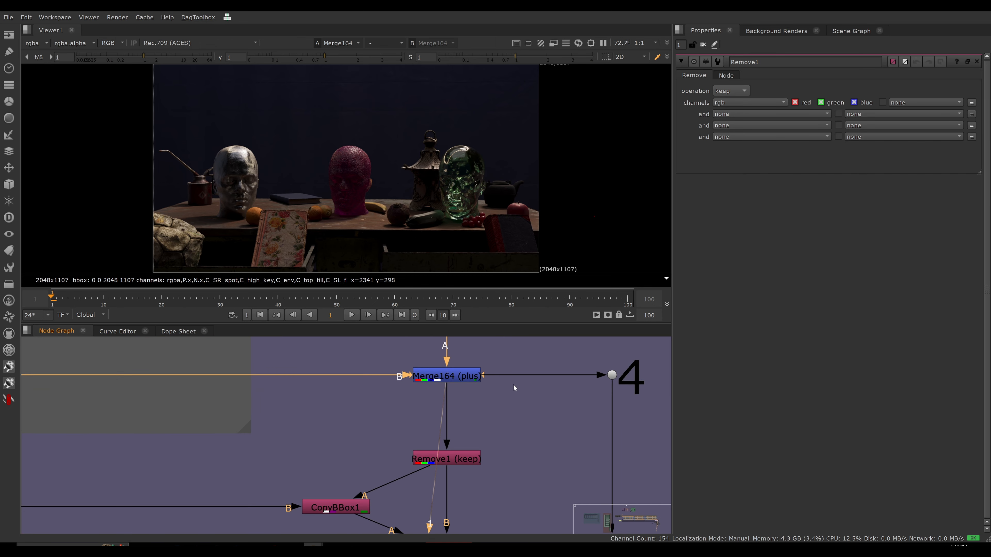
click(447, 461)
key(1)
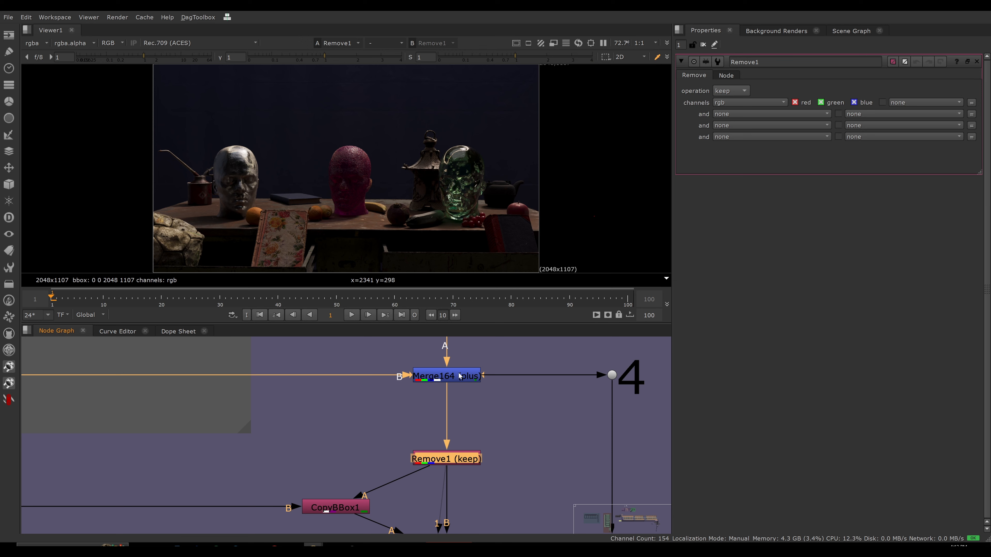
Trace the direct and indirect light section to its final merges and open the under merge's properties below the Remove node.
scroll(460, 376, down, 10)
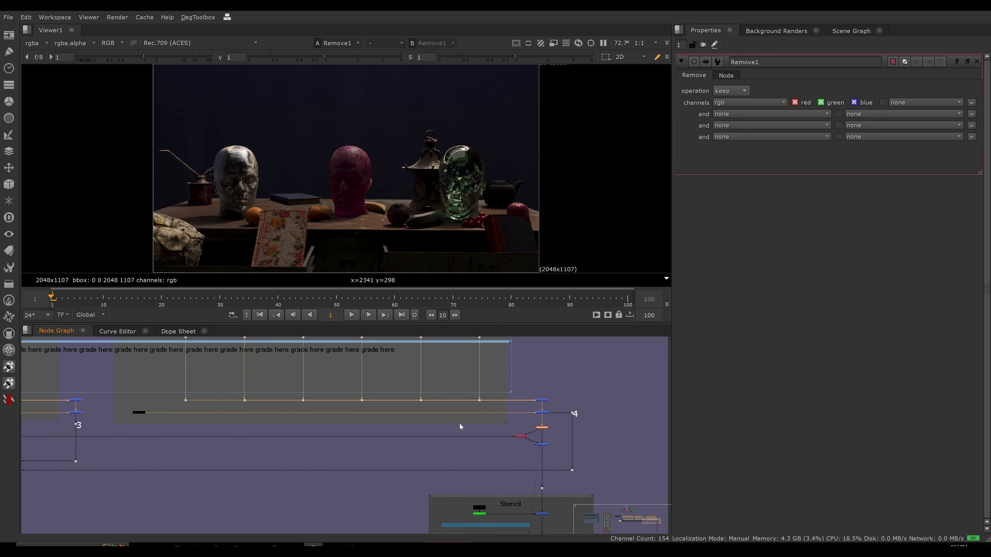
middle_drag(459, 422, 528, 487)
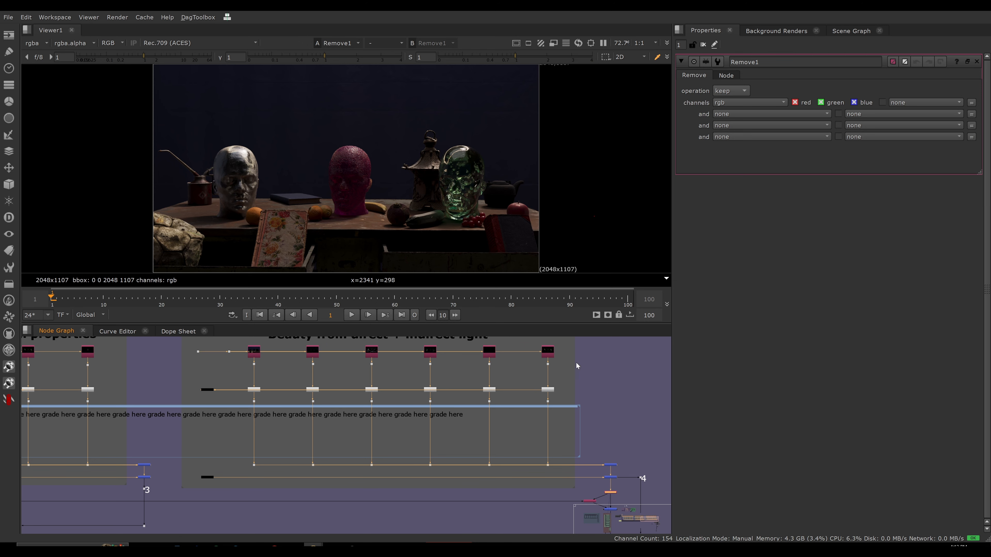
middle_drag(612, 488, 494, 399)
scroll(550, 412, up, 3)
scroll(531, 404, up, 3)
scroll(528, 375, up, 2)
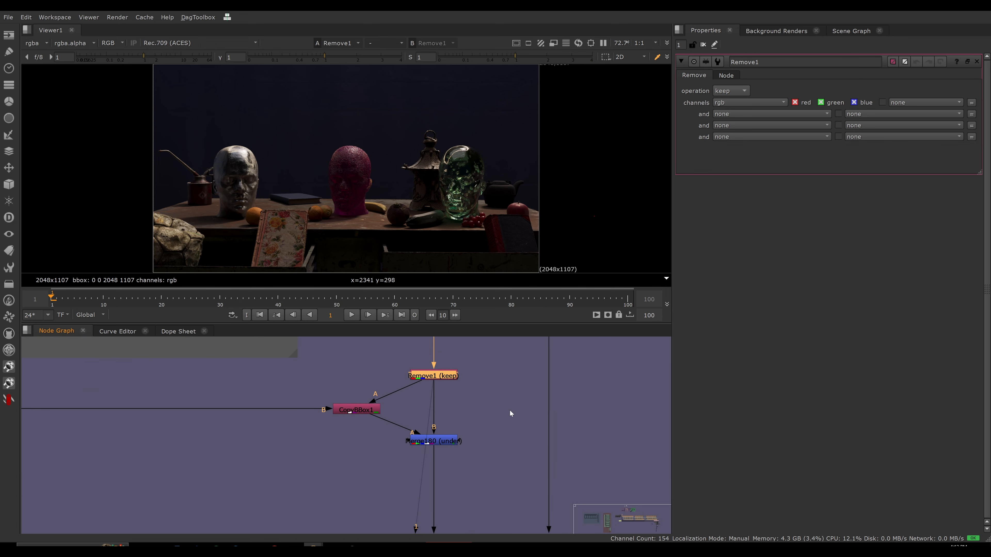
click(451, 443)
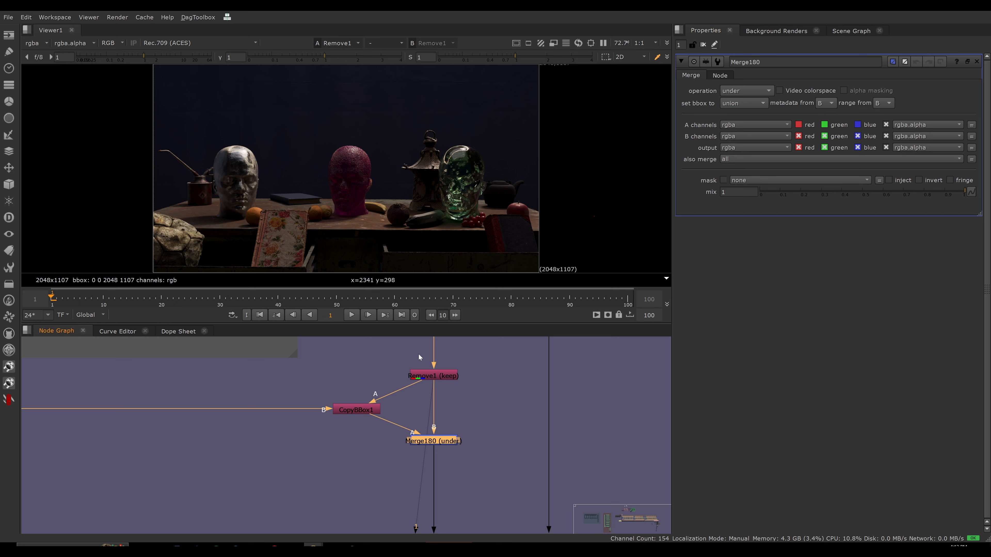
click(375, 426)
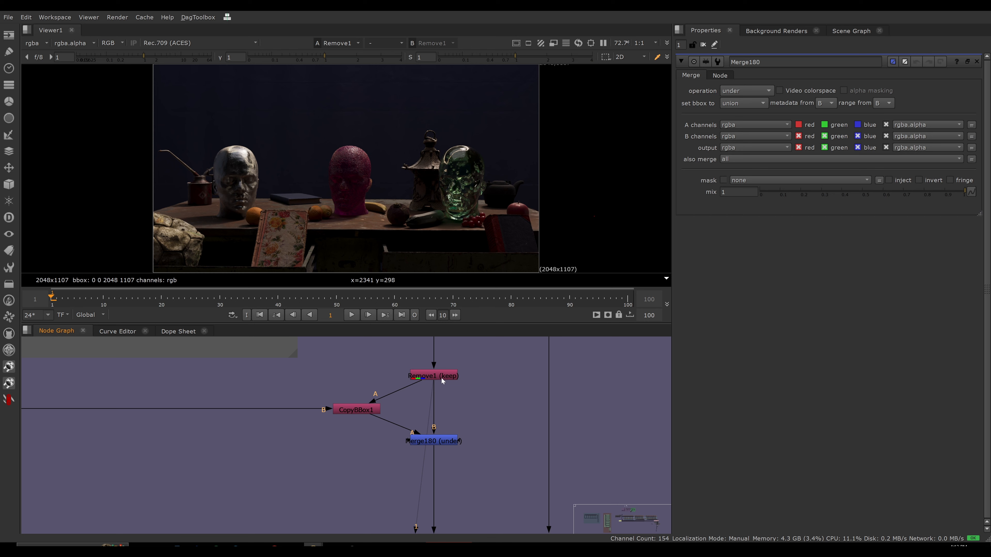
View the CopyBBox1 node's depth layer with the viewer gain lowered to 0.115.
drag(312, 385, 382, 431)
key(1)
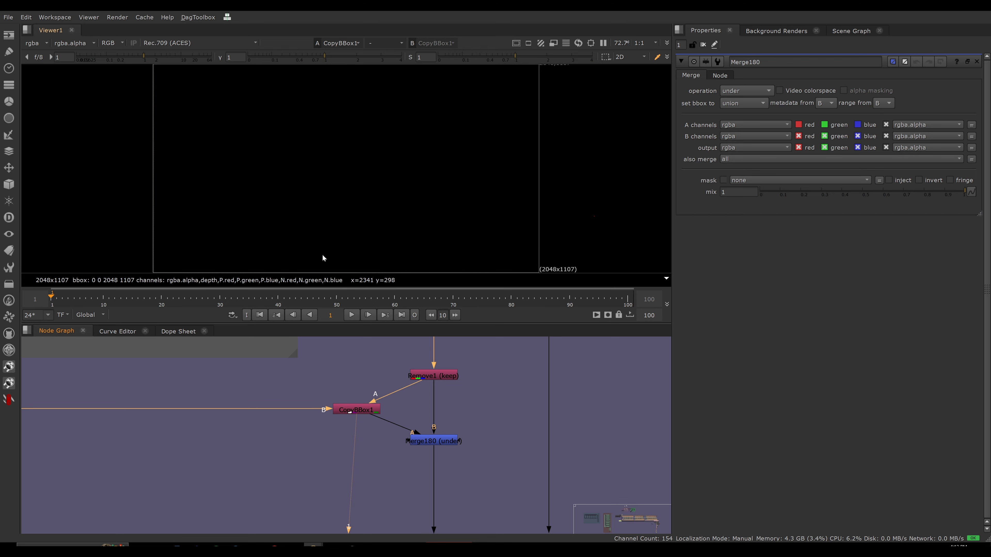
click(38, 44)
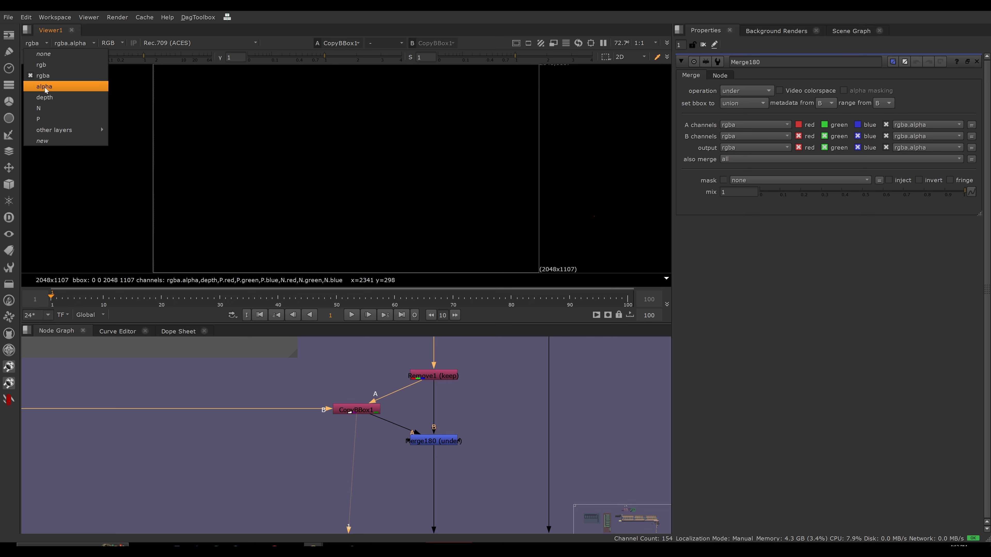
click(45, 97)
drag(144, 58, 108, 58)
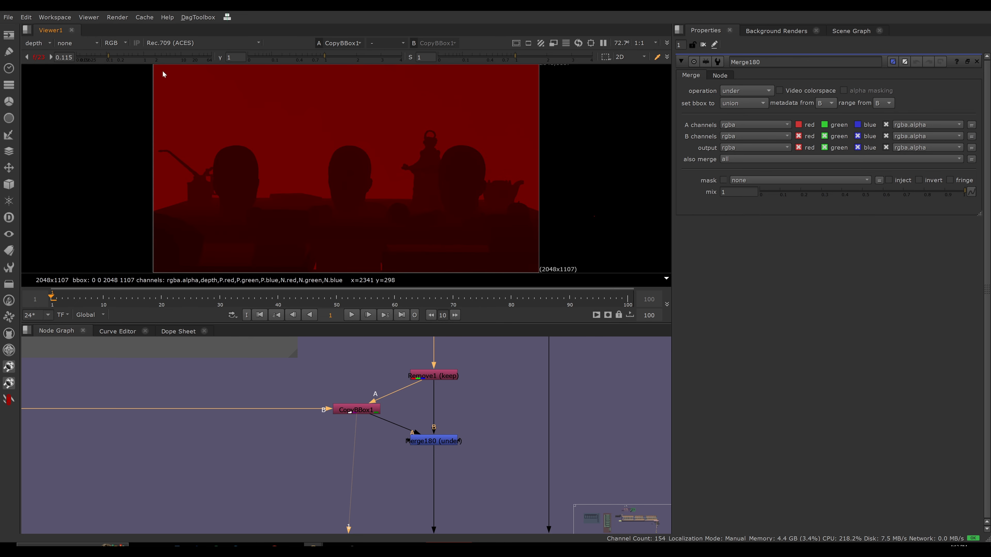
Inspect the CopyBBox1 node's N layer with the viewer exposure reset, and return the viewer to rgba.
click(39, 43)
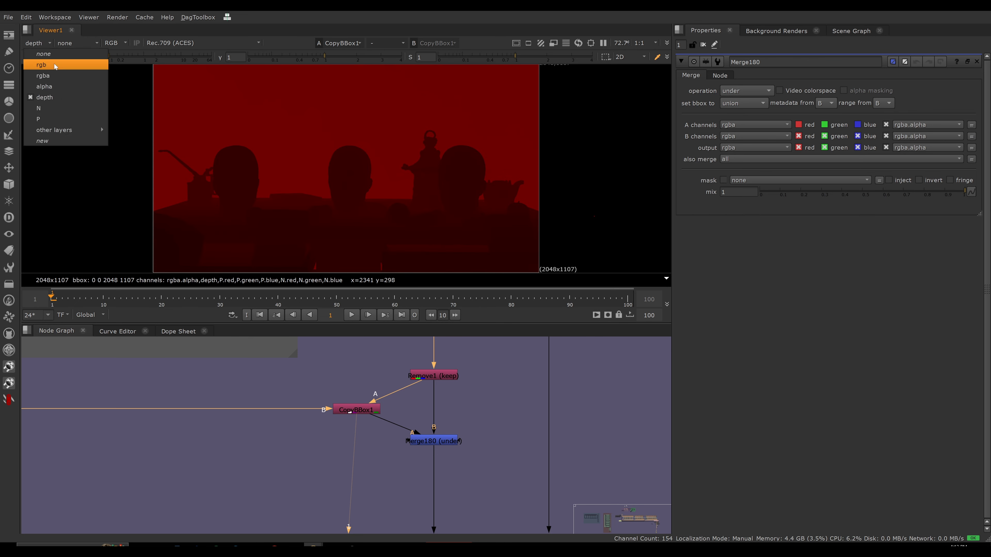
click(43, 111)
click(34, 58)
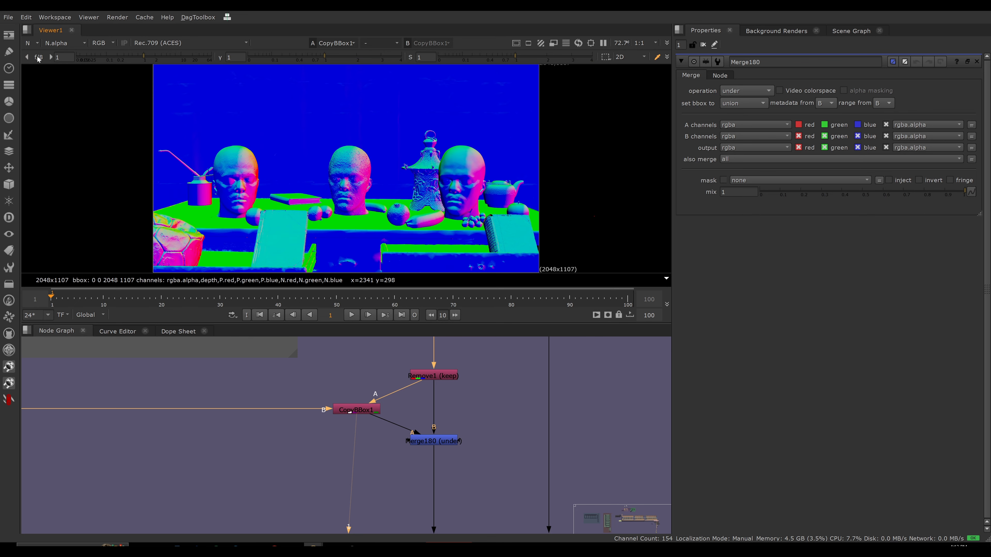
click(32, 43)
click(37, 73)
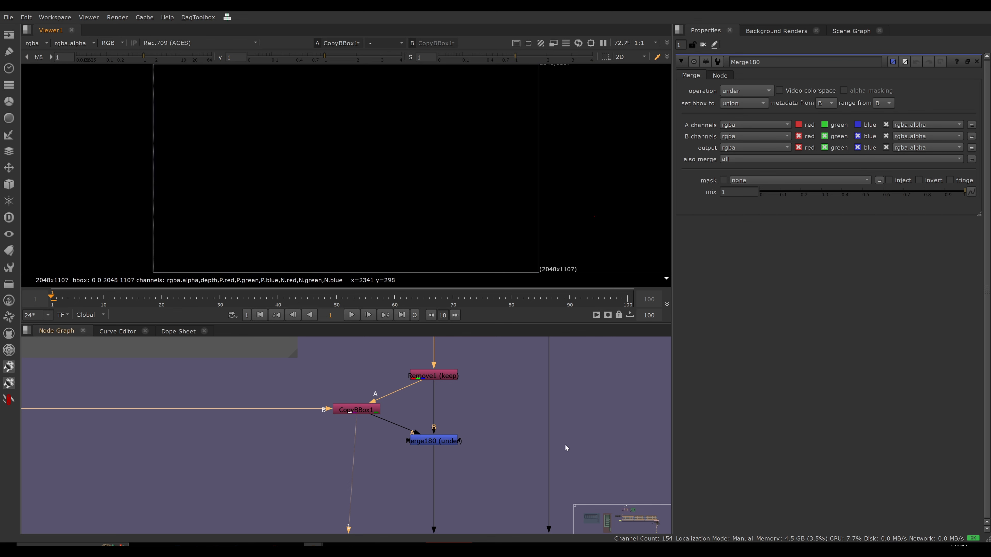
View the output of the Merge180 under node.
click(434, 441)
key(1)
click(372, 463)
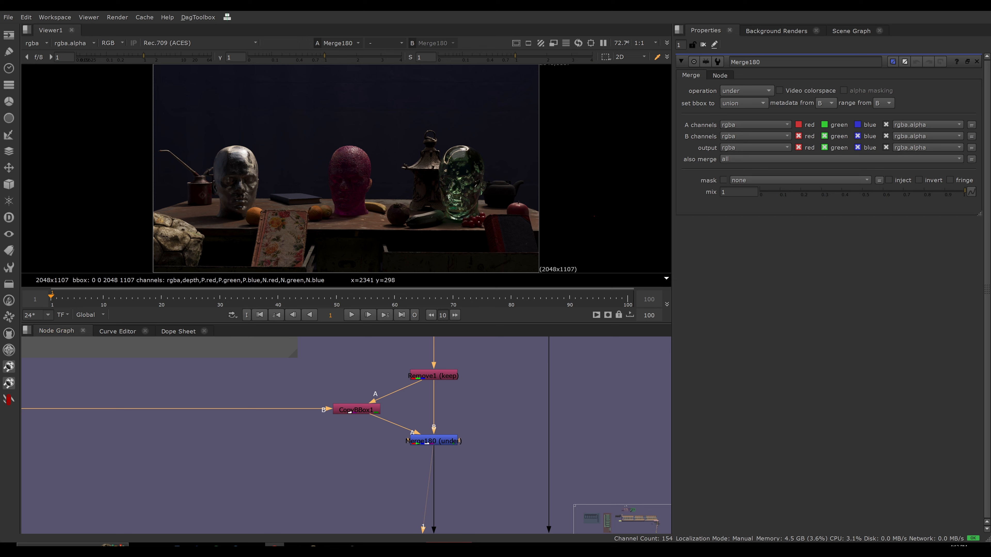
View the CopyBBox1 node's alpha layer and return the viewer to rgba.
click(355, 410)
key(1)
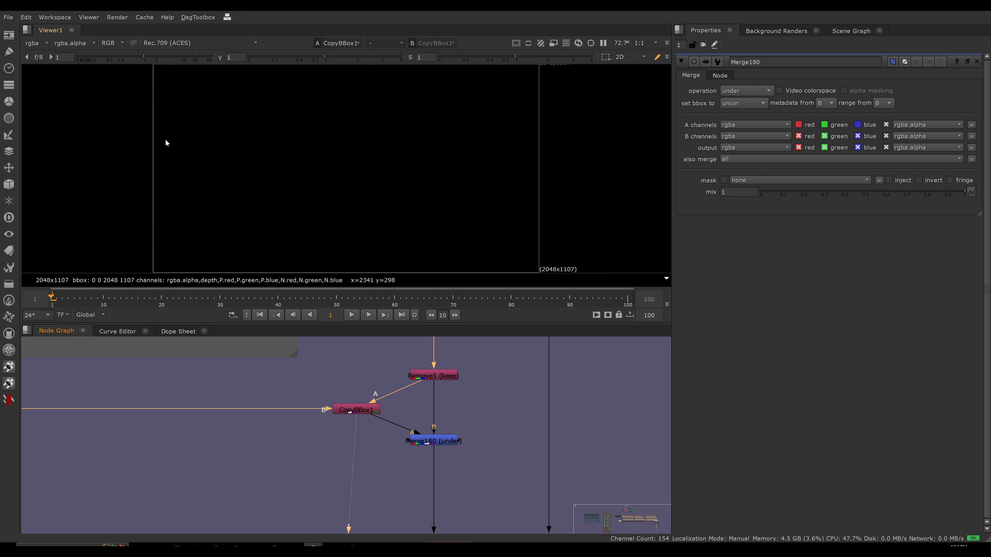
click(34, 43)
click(51, 88)
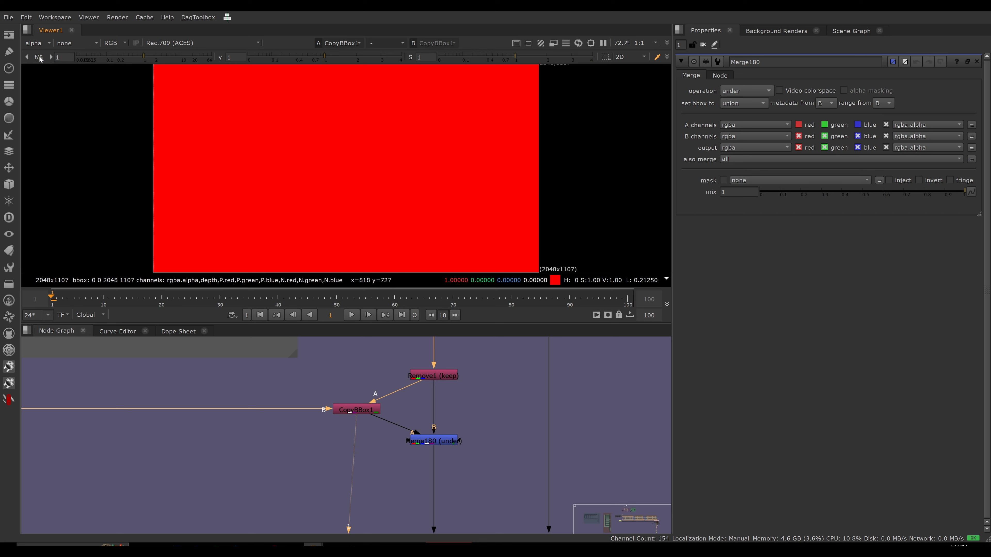
click(37, 43)
click(43, 76)
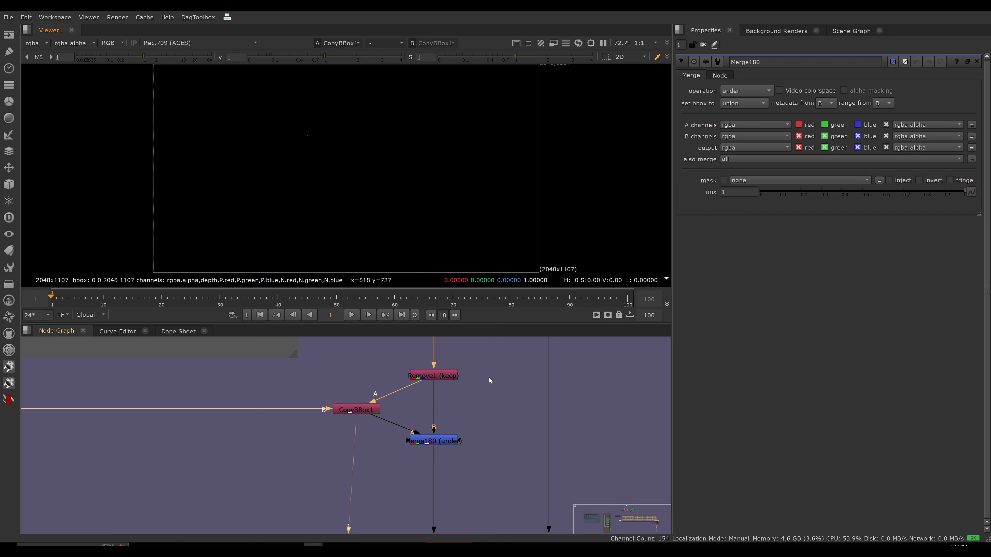
Compare the alpha channels of the Remove1 and Merge180 outputs, returning to the colour view after each.
click(449, 376)
key(1)
click(440, 392)
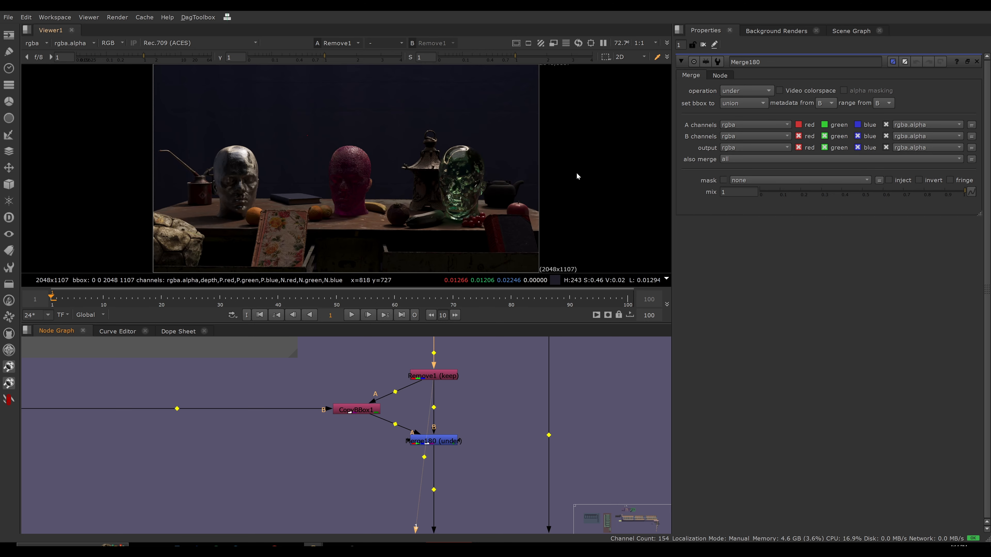
key(a)
key(a)
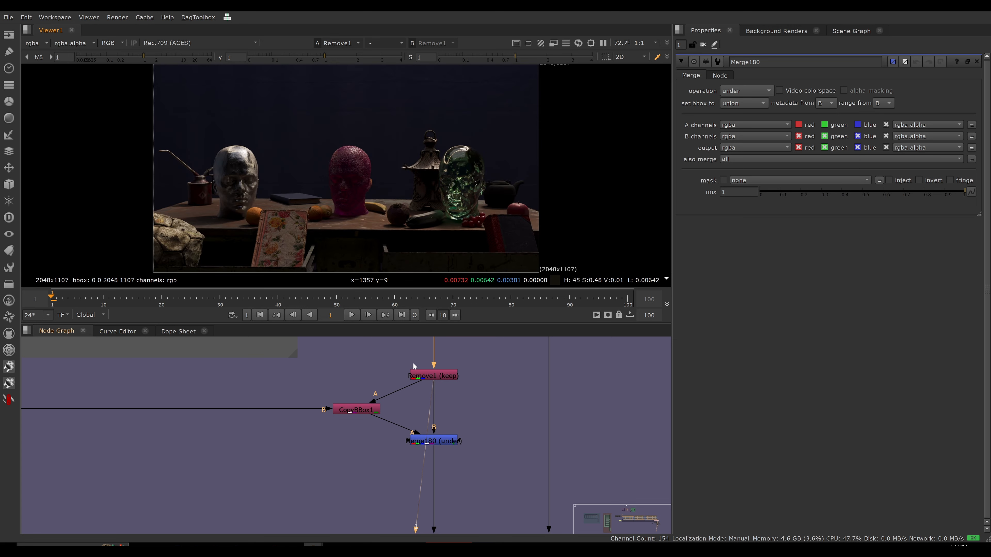
key(1)
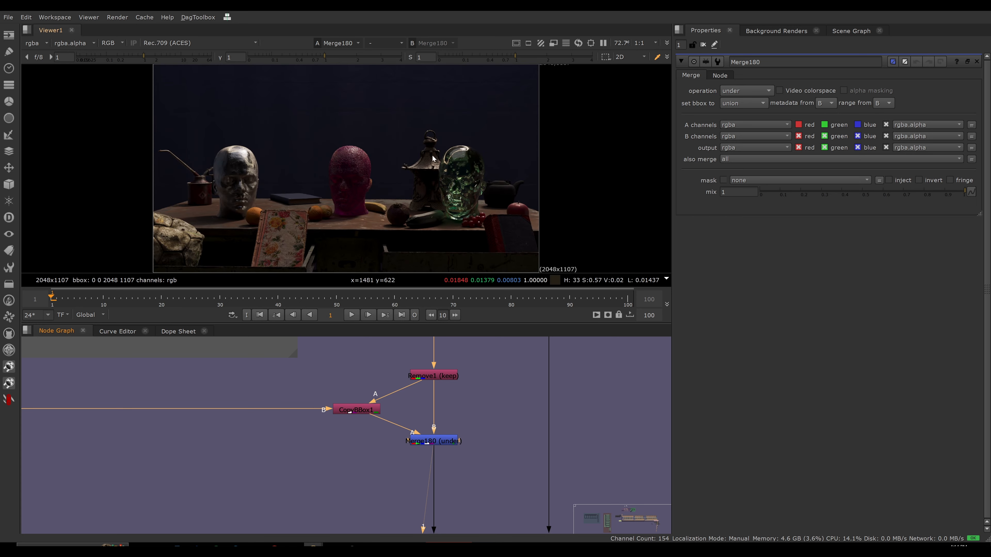
key(a)
key(a)
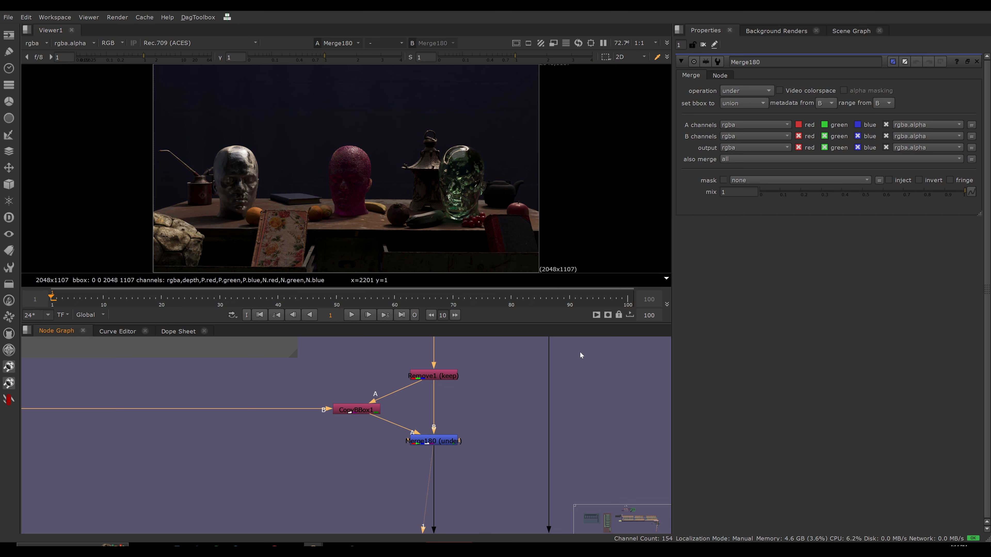
Open the CopyBBox1 node's properties and view the Merge180 output again.
click(421, 440)
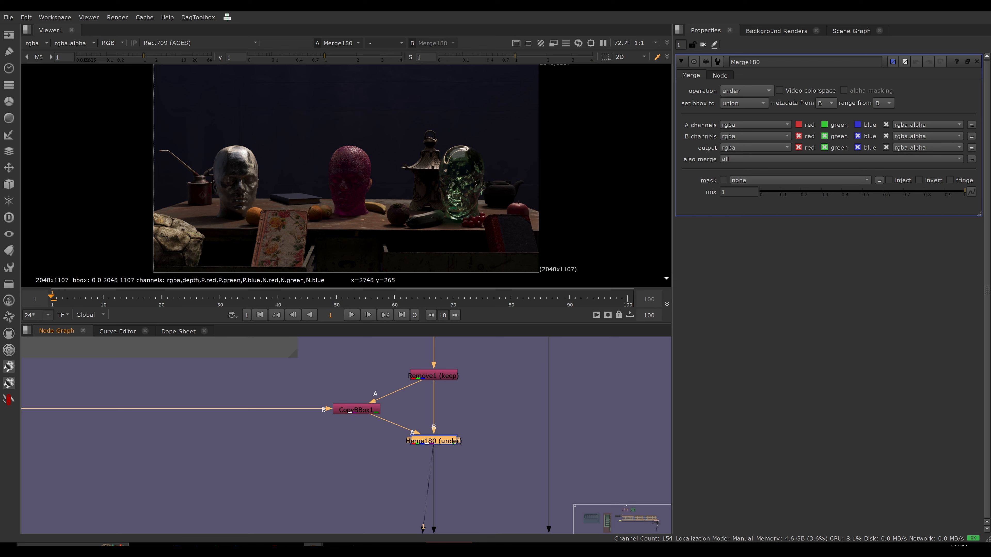
click(418, 406)
drag(363, 413, 360, 414)
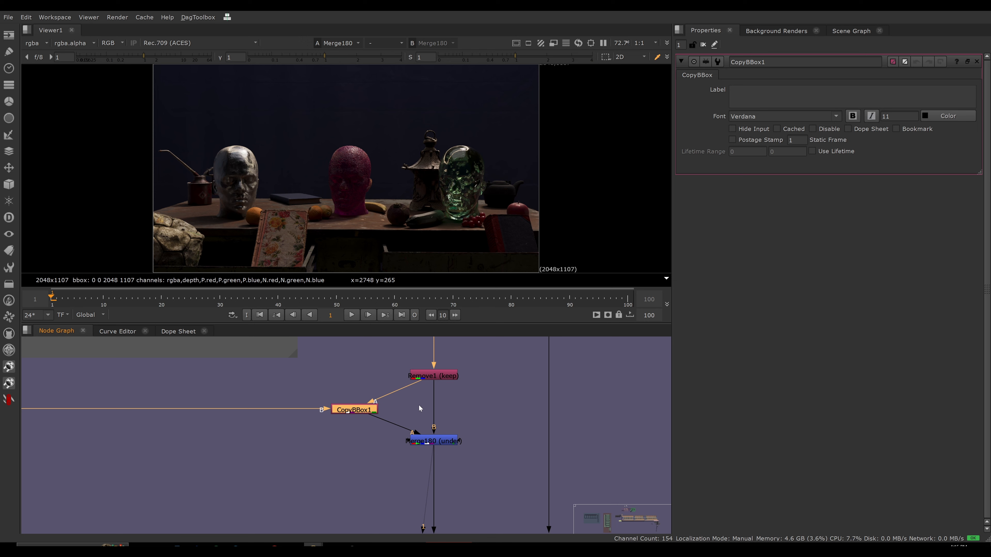
drag(401, 354, 470, 405)
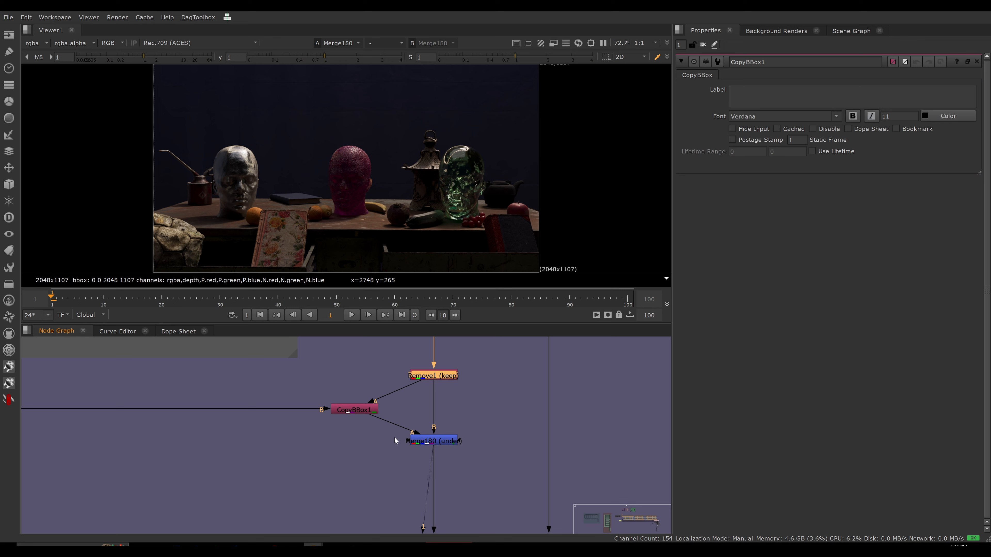
drag(484, 424, 360, 468)
key(1)
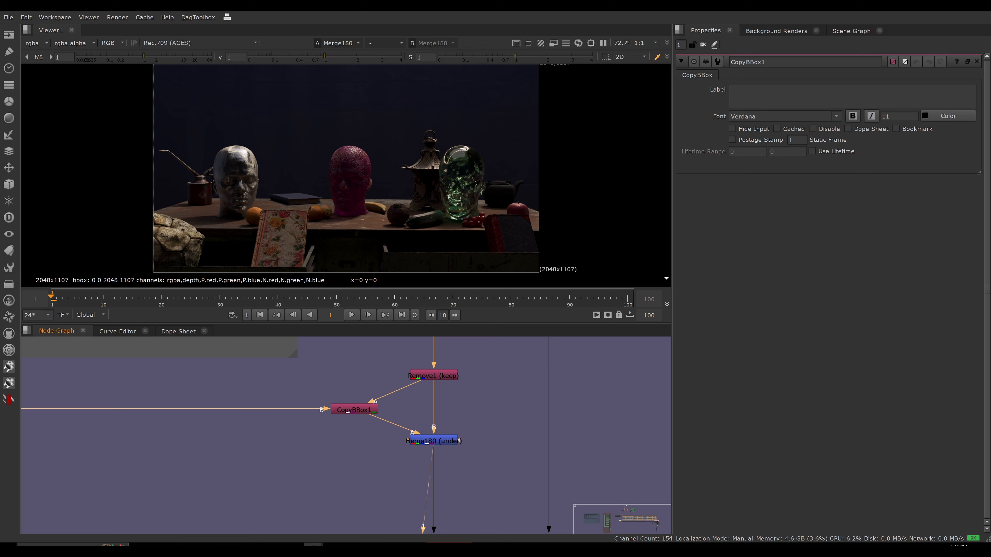
View the CopyBBox1 node's output in the depth layer and in the normal layer N.
drag(312, 371, 353, 410)
key(1)
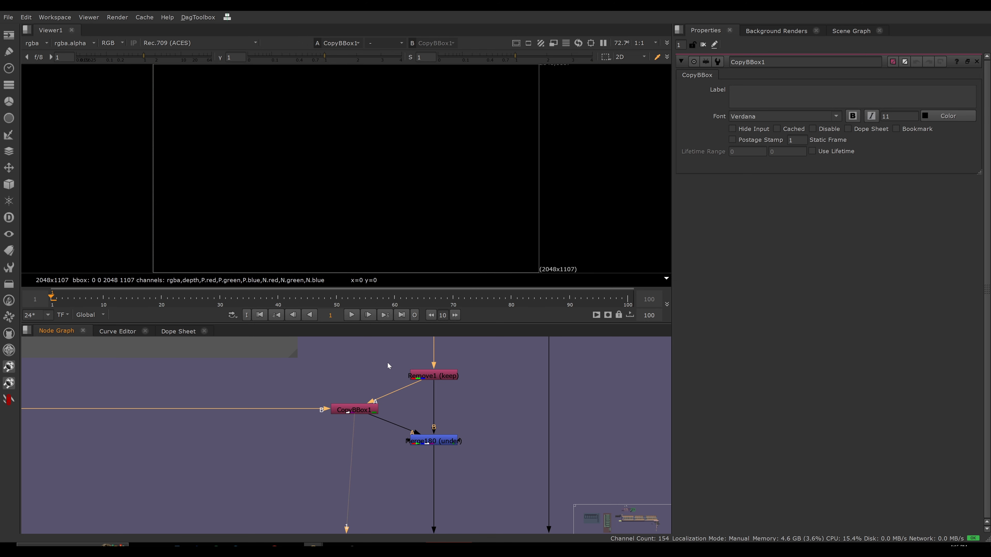
click(46, 43)
click(47, 97)
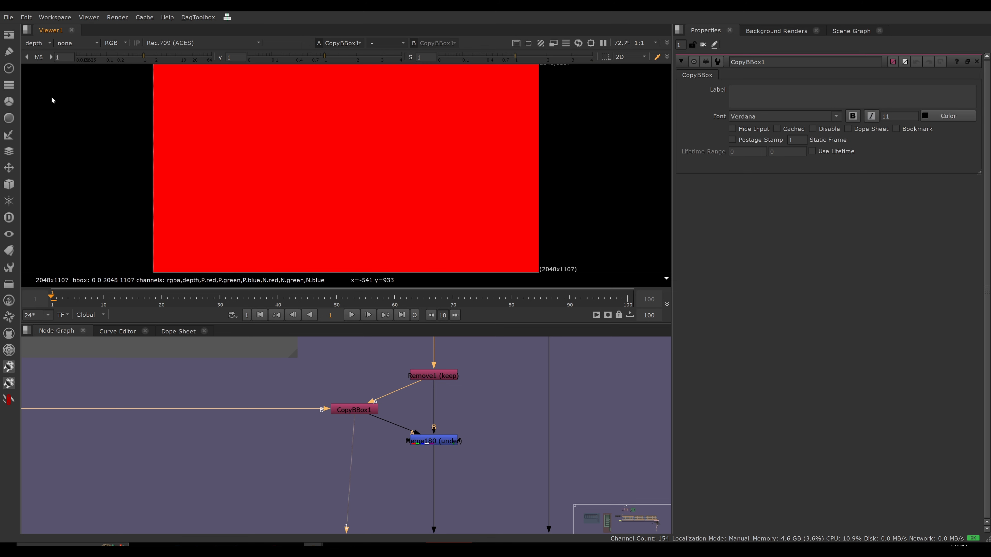
click(37, 43)
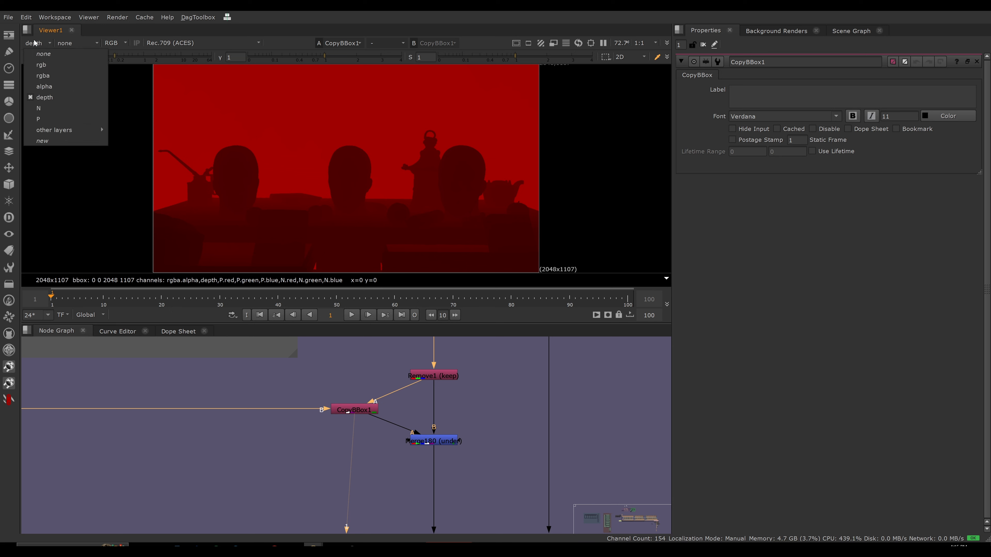
click(38, 107)
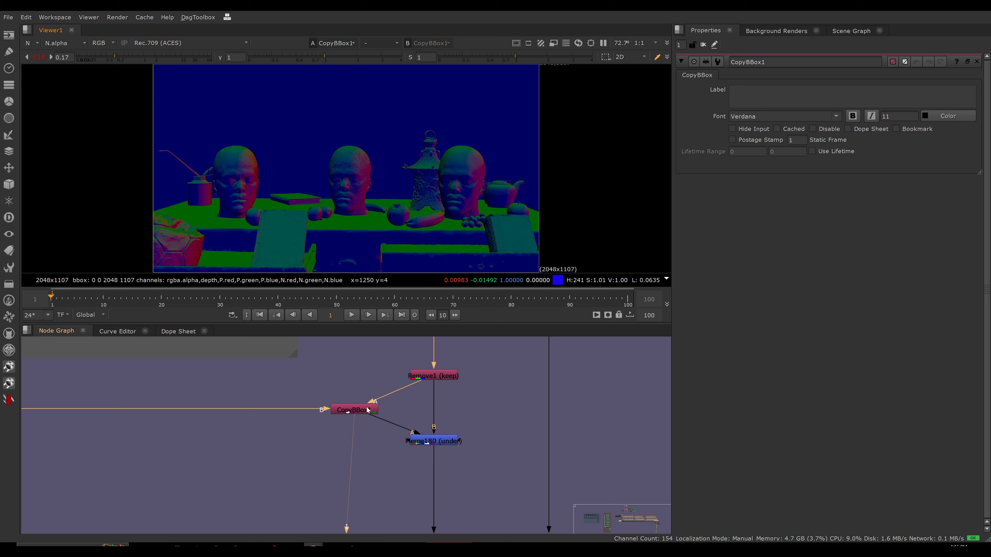
Reset the viewer gain, return the display to rgba and view the Merge180 output.
click(35, 58)
click(32, 43)
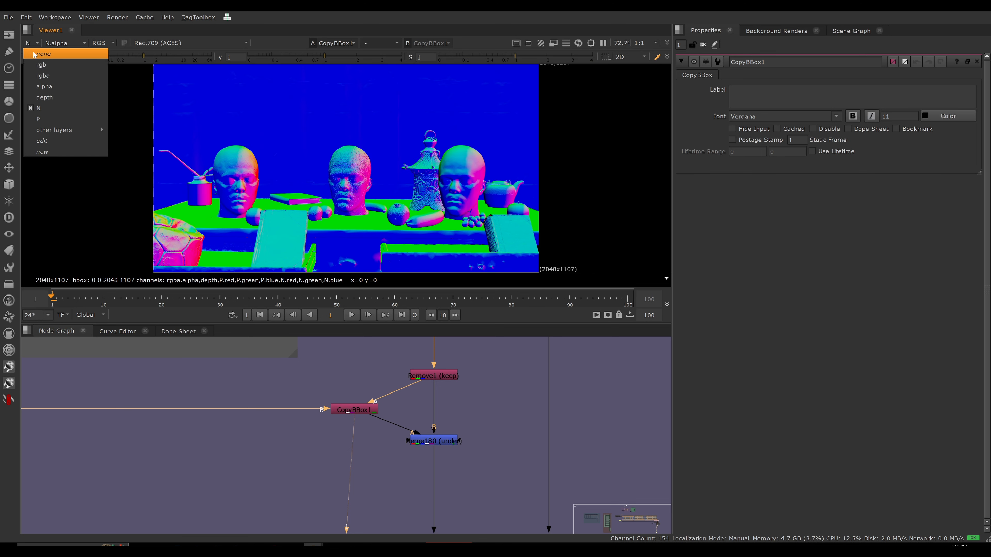
click(37, 77)
drag(480, 420, 394, 453)
key(1)
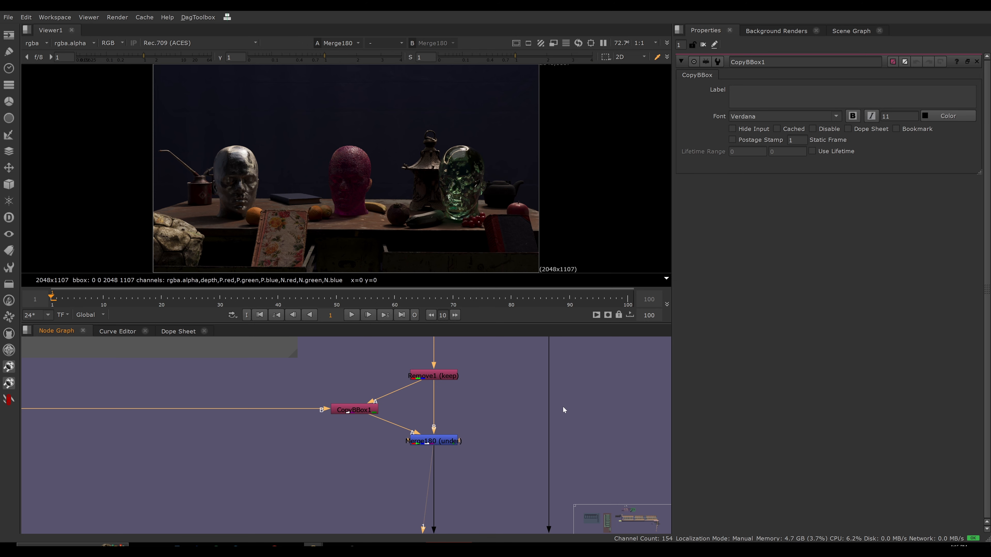
Examine the combined additive and subtractive network, from the utility section across the beauty sections to the Remove1, CopyBBox1 and Merge180 group.
scroll(498, 427, down, 8)
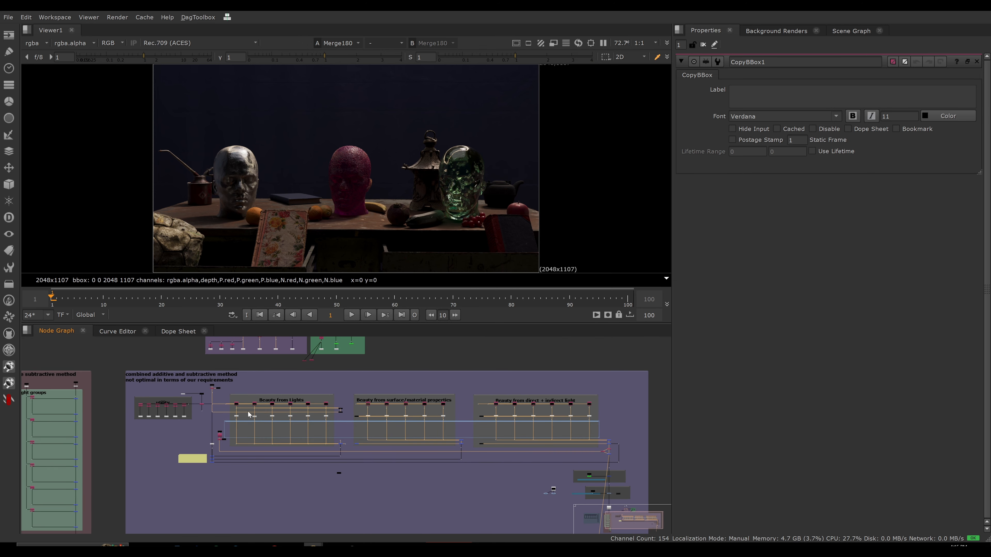
drag(132, 397, 190, 425)
drag(191, 341, 252, 359)
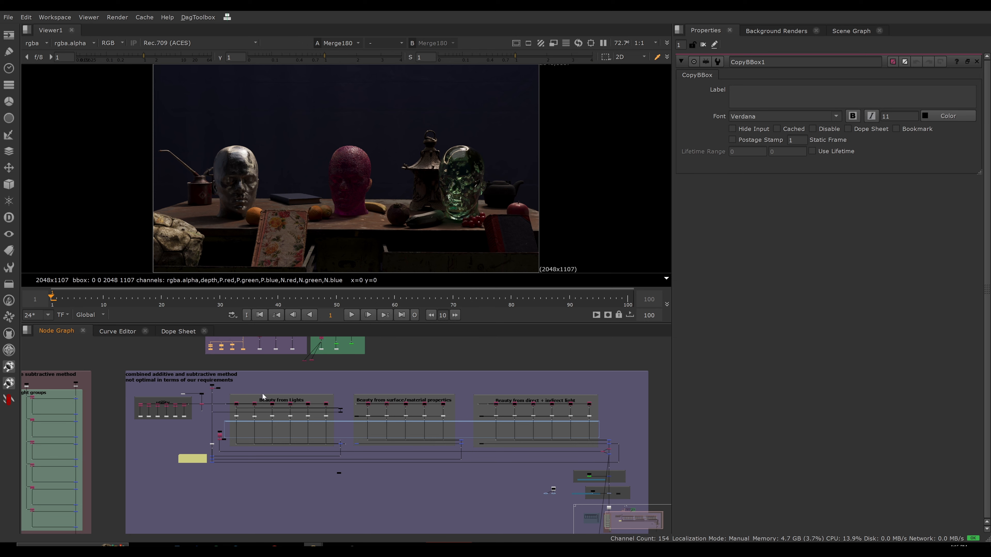
middle_drag(549, 478, 464, 460)
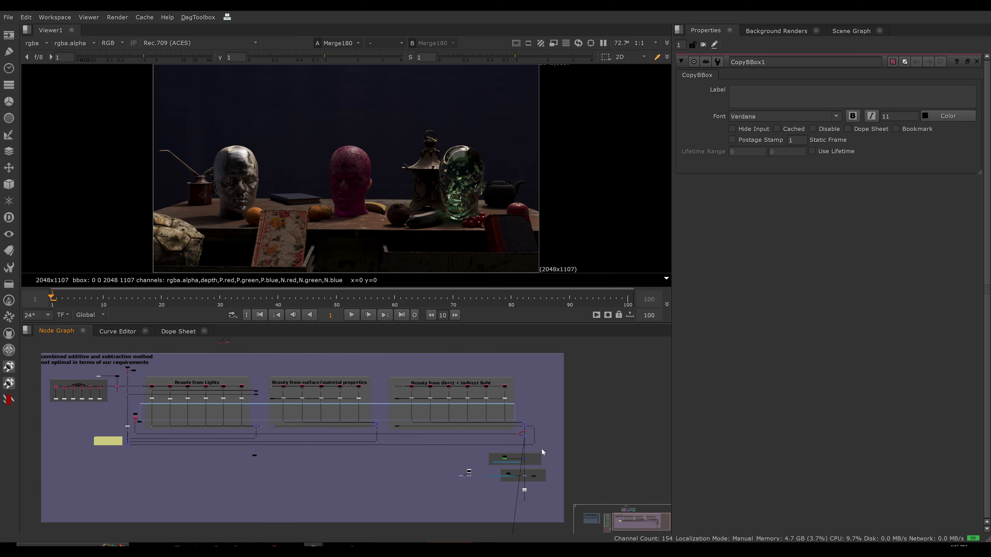
scroll(515, 454, up, 8)
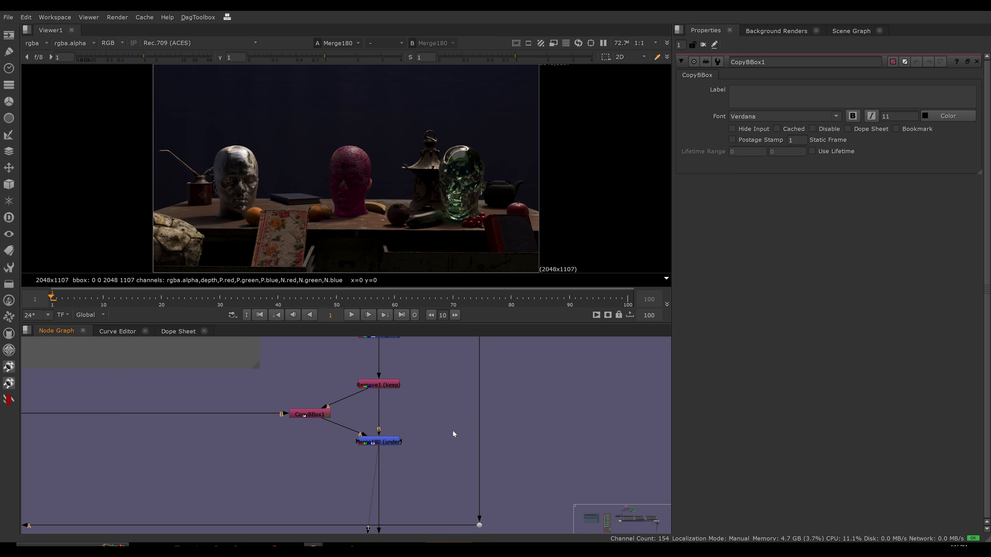
mouse_move(417, 426)
alt+middle_down()
mouse_move(325, 437)
mouse_move(423, 443)
alt+middle_up()
scroll(448, 450, down, 3)
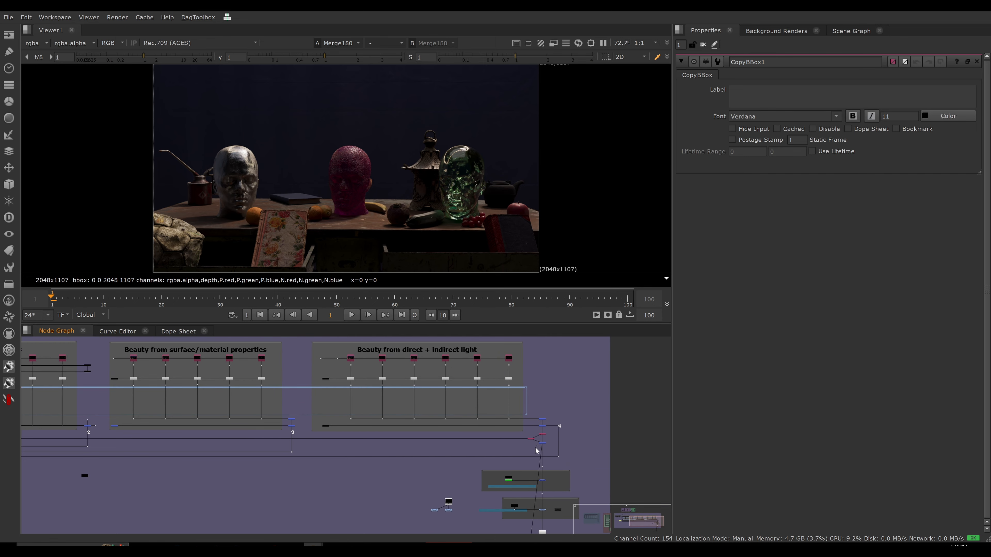
middle_drag(511, 456, 563, 451)
scroll(530, 442, down, 2)
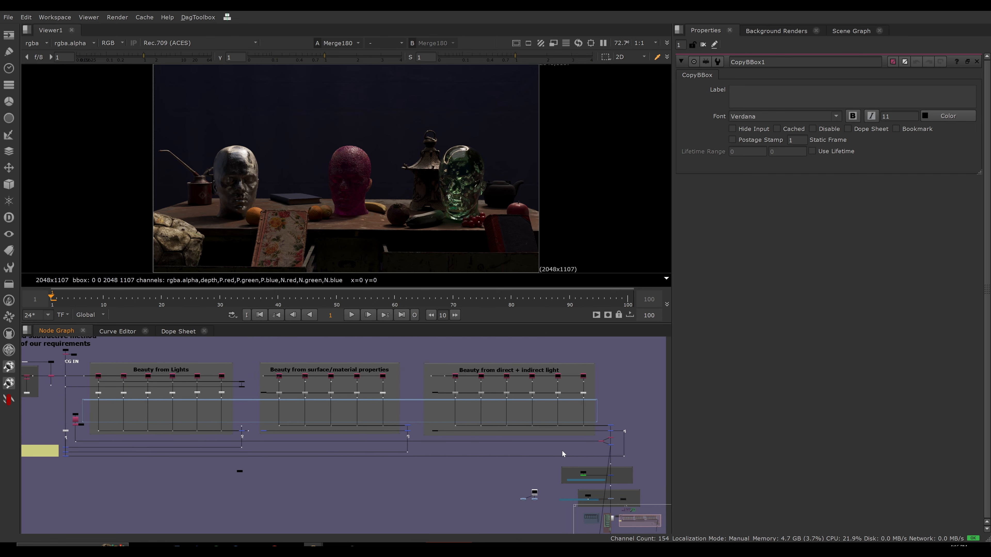
click(602, 441)
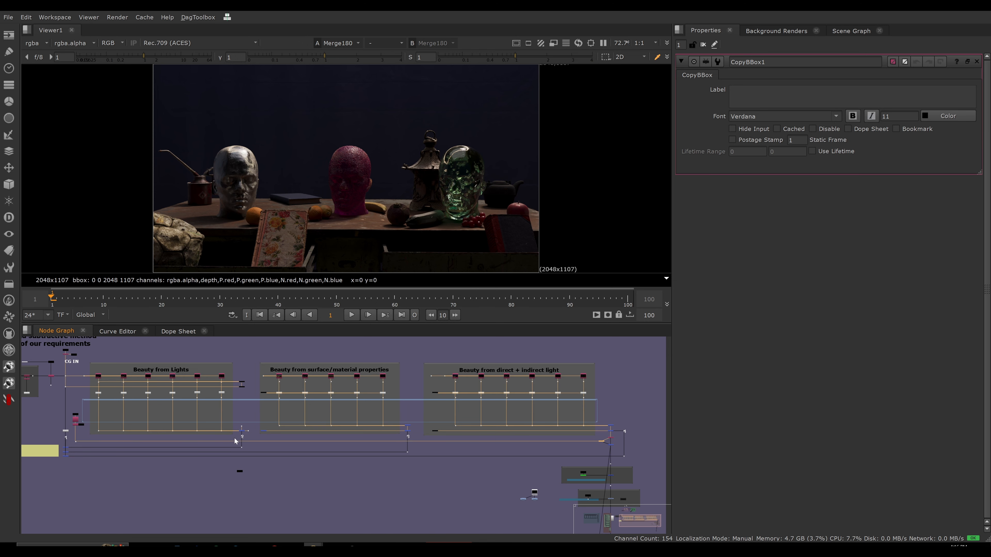
View the output of the utility stamp beside Beauty from Lights and open the Remove107 keep node's properties.
click(76, 419)
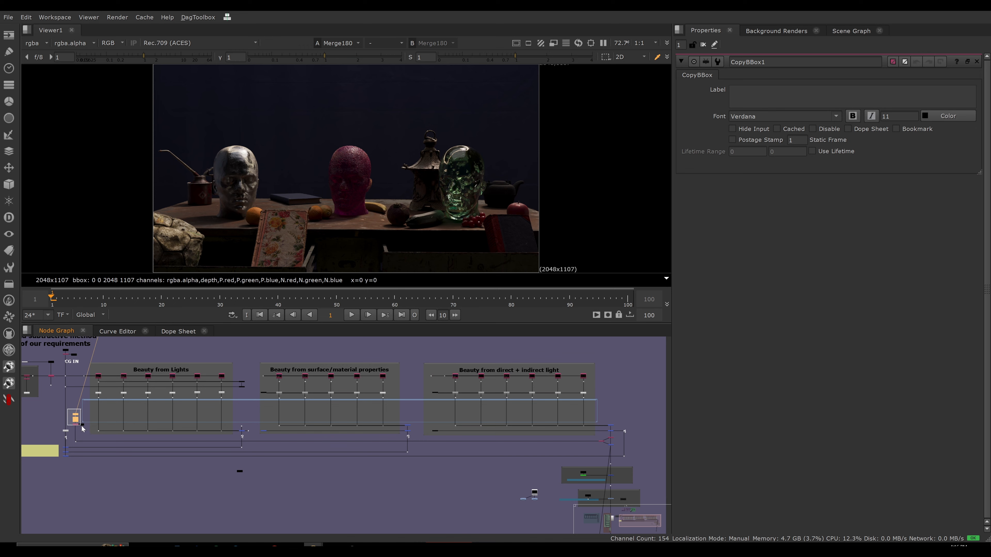
alt+middle_drag(79, 418, 130, 413)
middle_drag(117, 407, 296, 409)
click(284, 407)
click(230, 374)
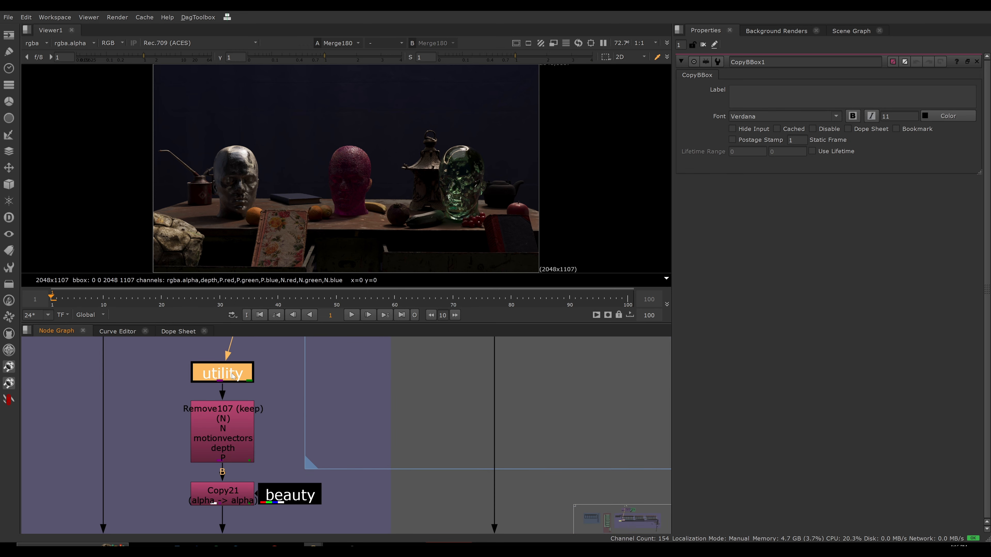
key(1)
double_click(233, 430)
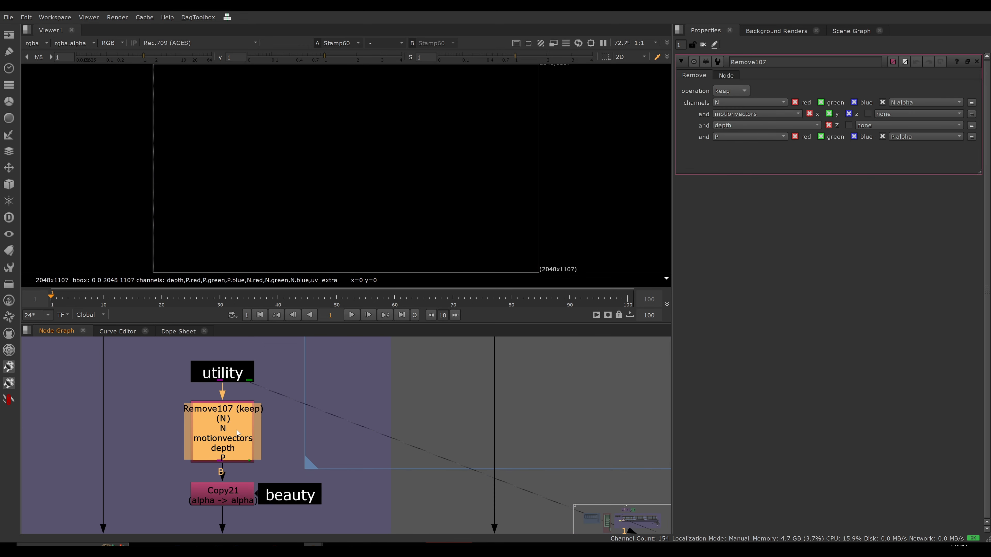
drag(237, 430, 241, 428)
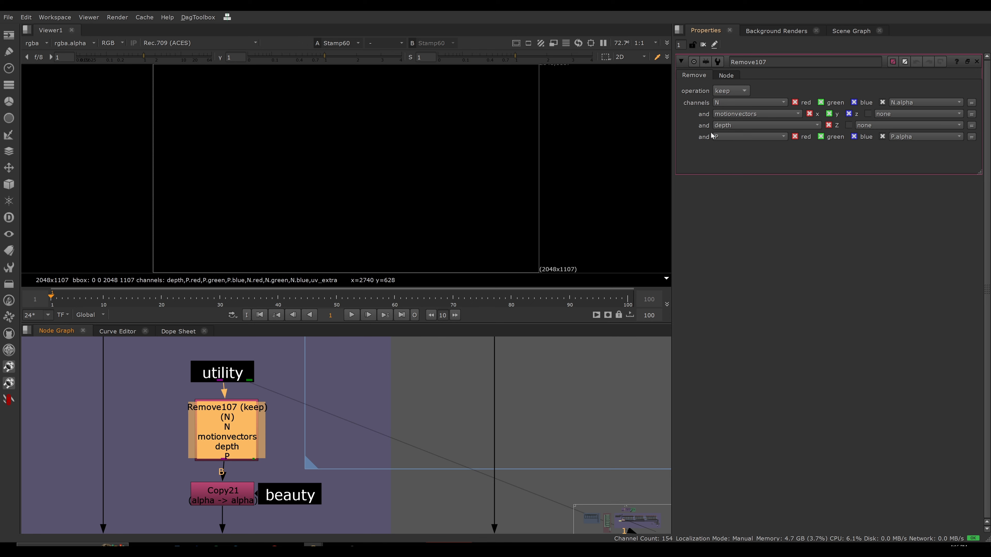
Open the Copy21 node's properties, view its output and check its alpha channel before returning to the colour view.
scroll(245, 430, down, 2)
double_click(234, 470)
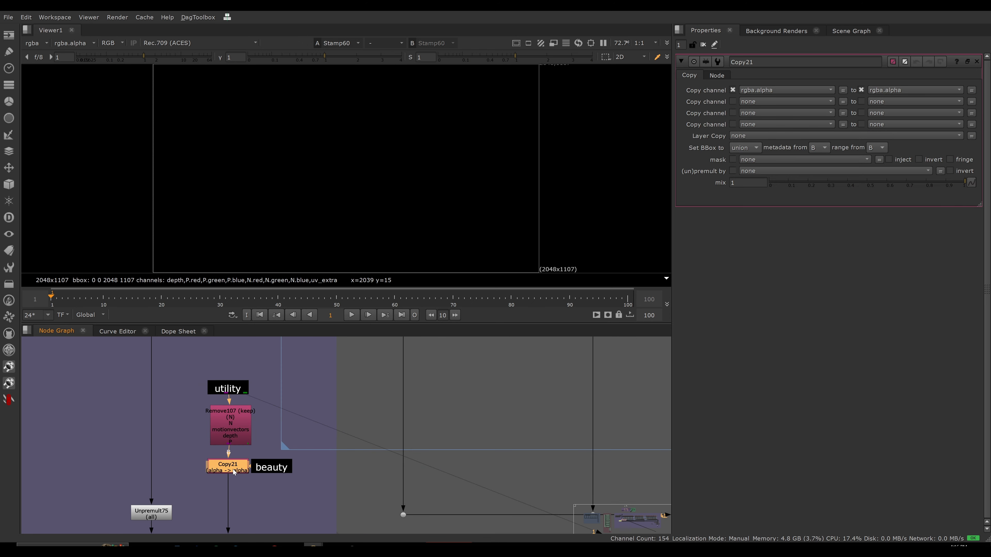
key(1)
click(252, 475)
key(a)
key(a)
scroll(361, 471, down, 5)
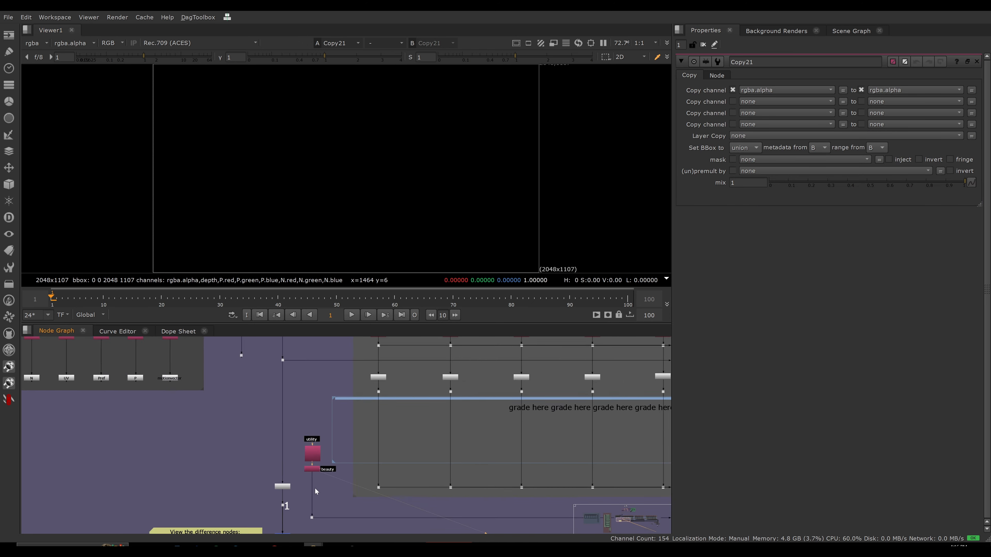
Try moving the utility, Remove107, Copy21 and beauty nodes beside the Merge180 group at the network's far end, and undo the move.
scroll(222, 422, down, 6)
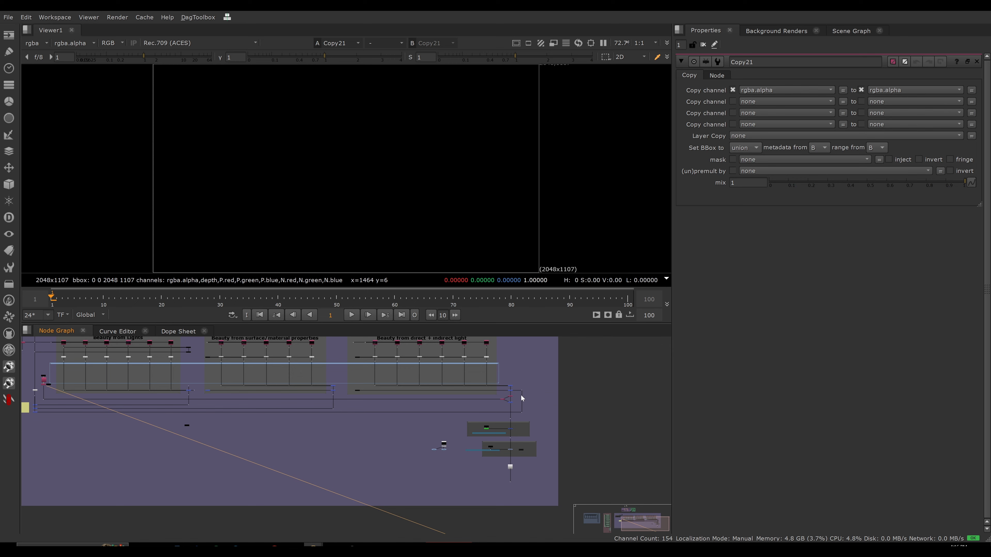
drag(521, 396, 494, 412)
middle_drag(208, 402, 256, 408)
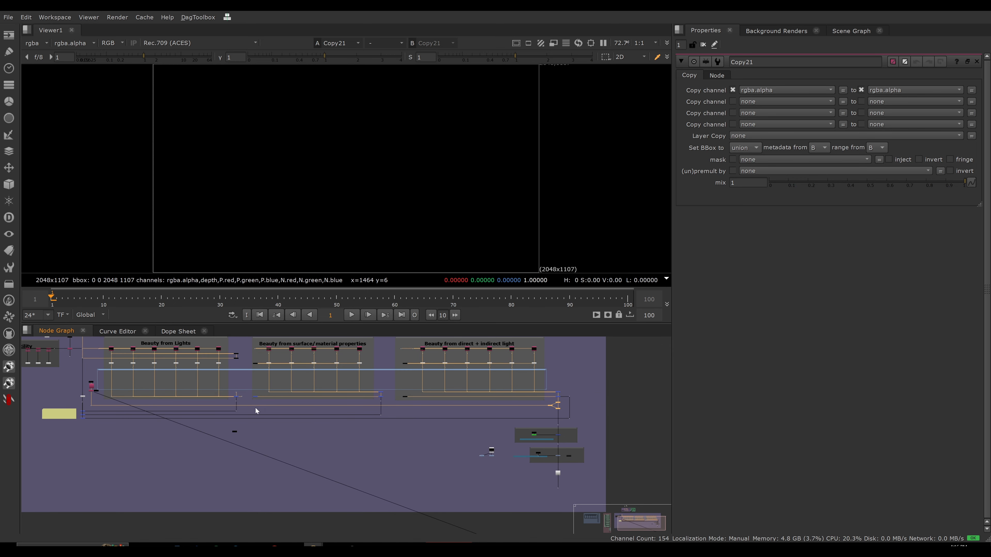
click(87, 381)
click(92, 386)
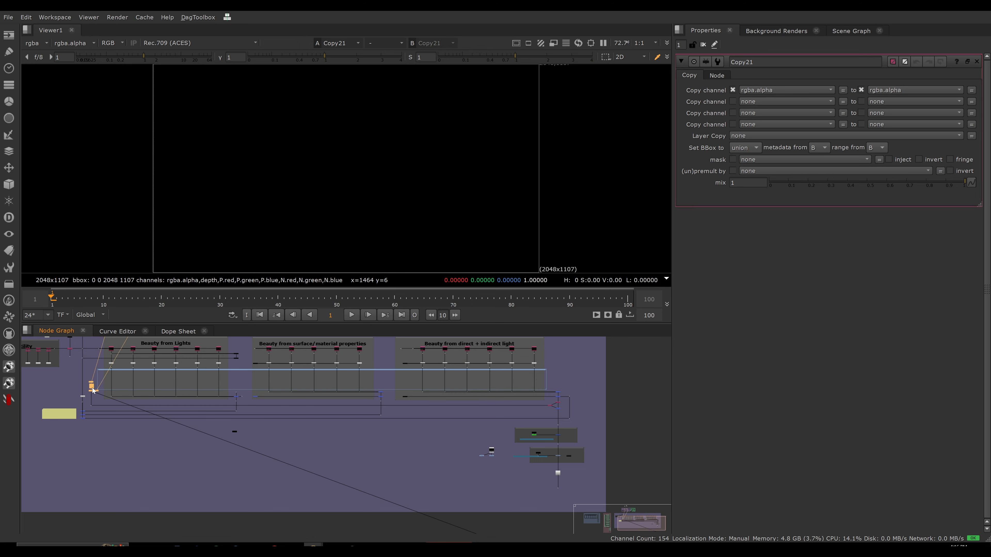
mouse_move(93, 389)
mouse_down()
mouse_move(208, 389)
mouse_move(94, 389)
mouse_move(84, 377)
mouse_move(103, 409)
mouse_move(585, 389)
mouse_up()
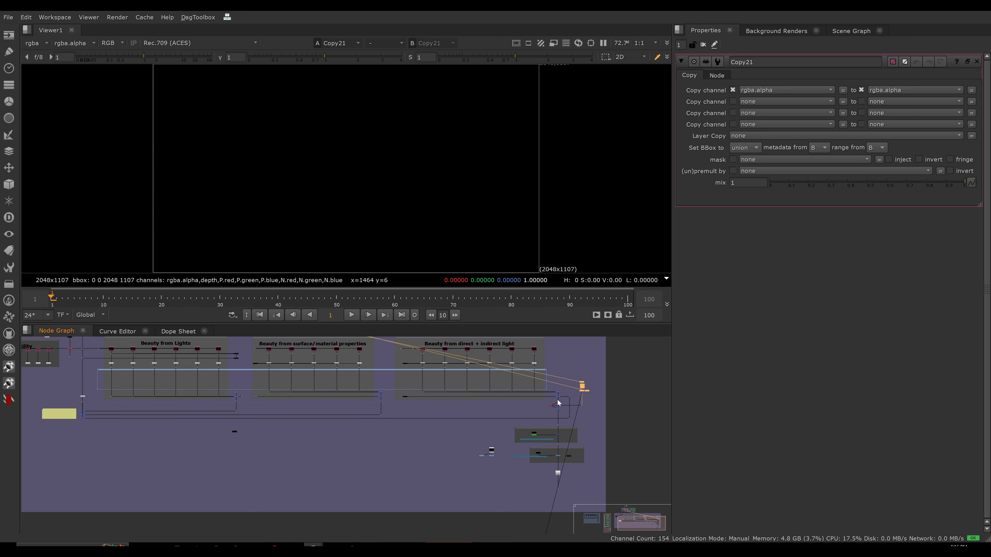
click(559, 404)
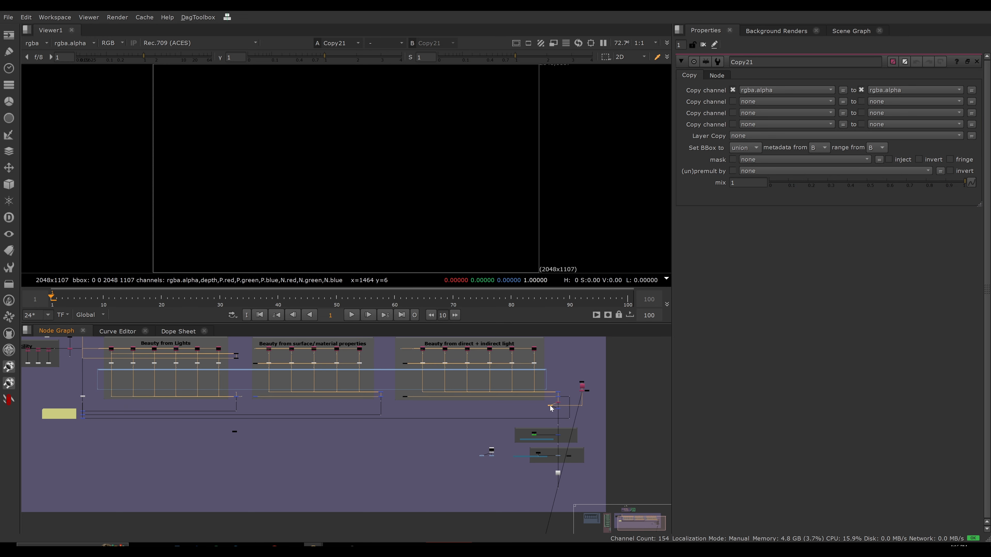
click(593, 405)
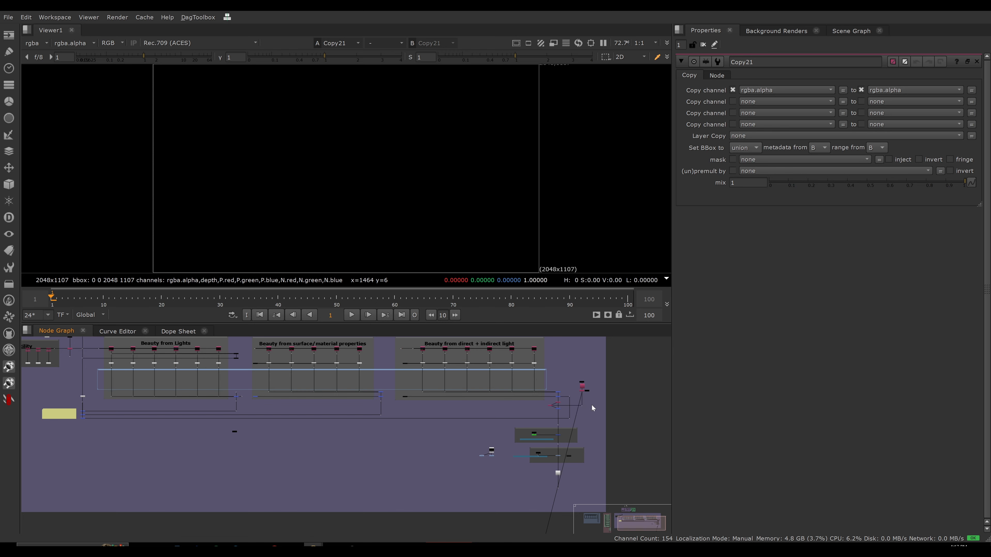
key(ctrl+z)
Locate the Merge180 under node above the Stencil section and open its properties.
scroll(585, 446, up, 5)
drag(577, 395, 522, 418)
middle_drag(513, 451, 370, 353)
scroll(521, 391, up, 4)
scroll(453, 391, down, 4)
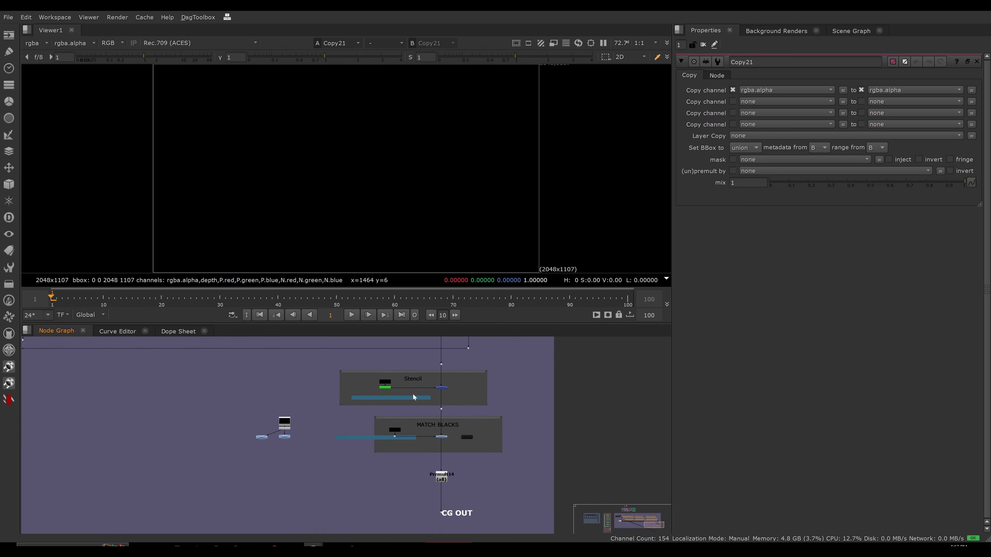
middle_drag(413, 393, 421, 442)
scroll(456, 378, up, 5)
click(445, 369)
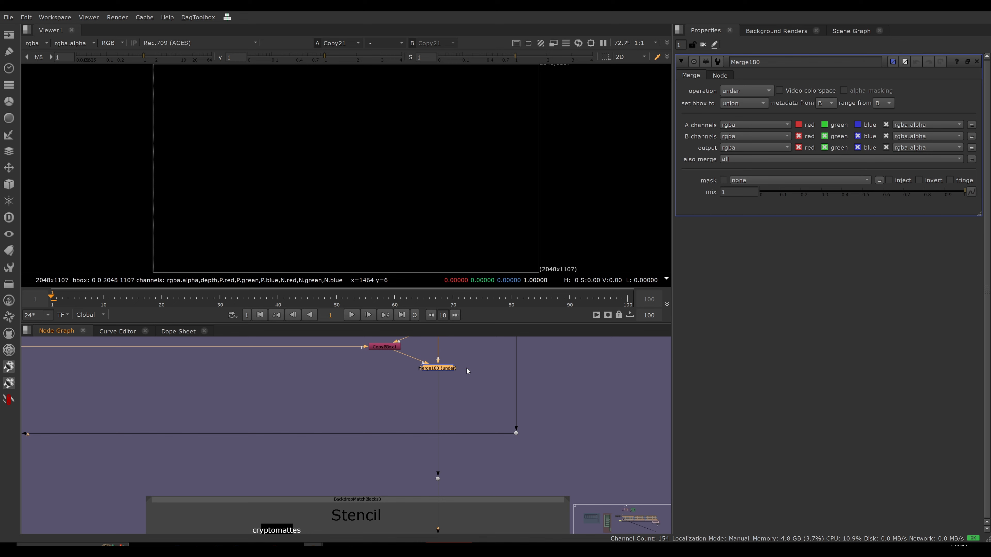
Examine the cryptomatte nodes in the Stencil section and view the output of the dot just below it.
scroll(429, 378, down, 4)
drag(298, 387, 521, 455)
scroll(387, 460, up, 3)
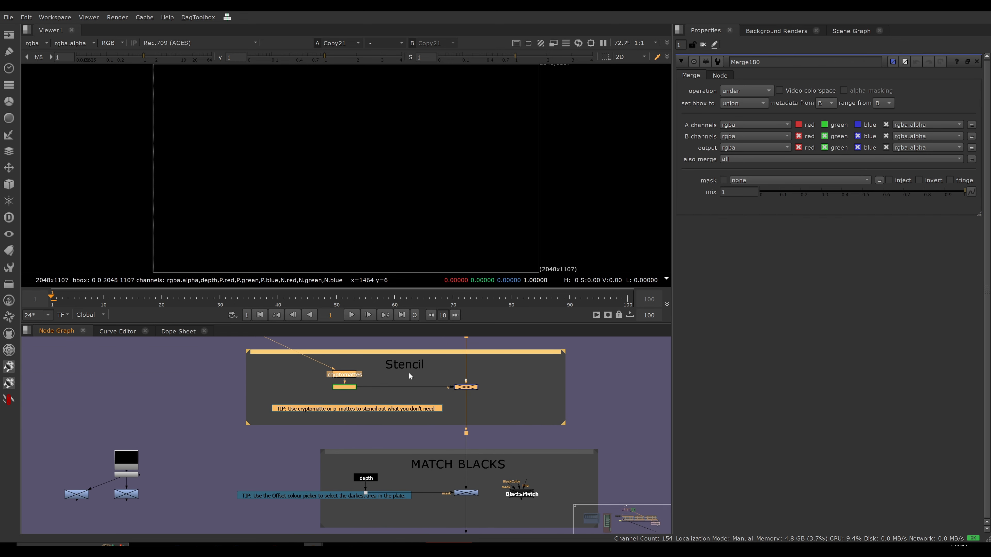
click(601, 389)
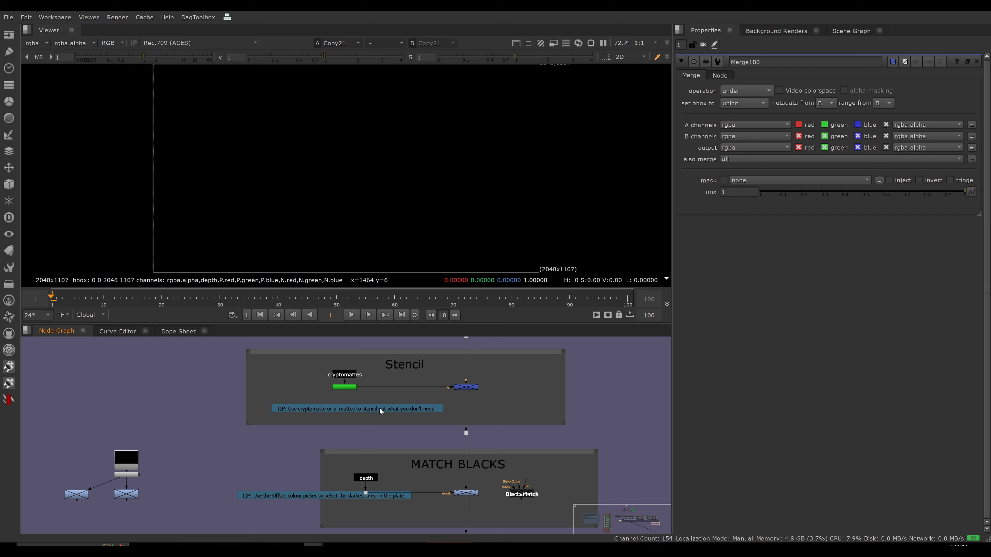
click(466, 433)
key(1)
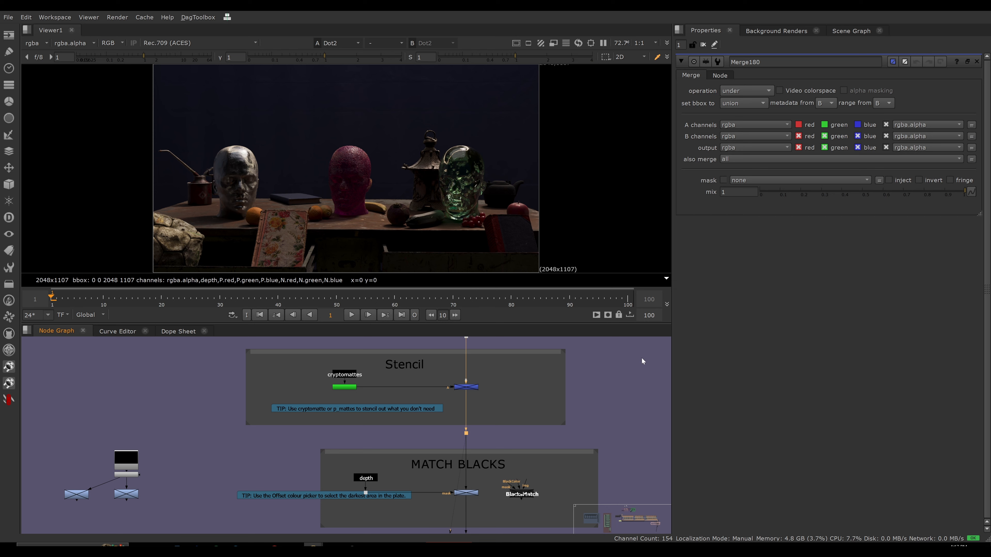
drag(640, 353, 183, 418)
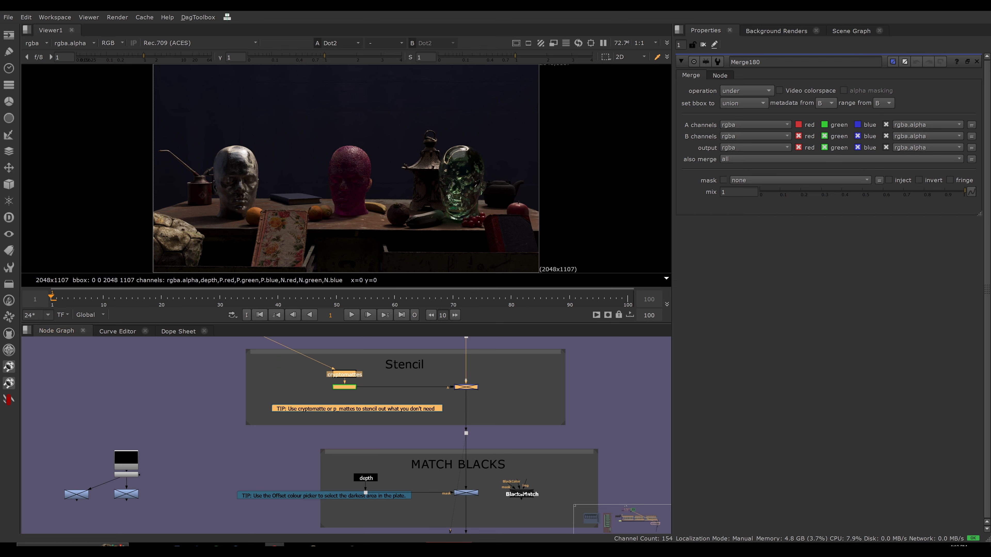
click(589, 402)
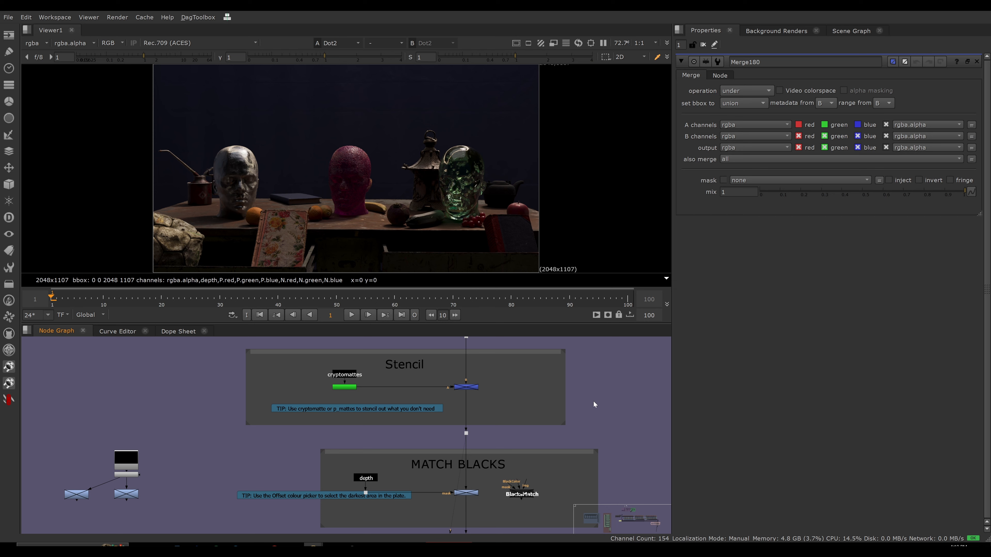
Frame the whole node graph and select the utility backdrop with its depth, N, UV, Pref, P and motion vector nodes.
key(f)
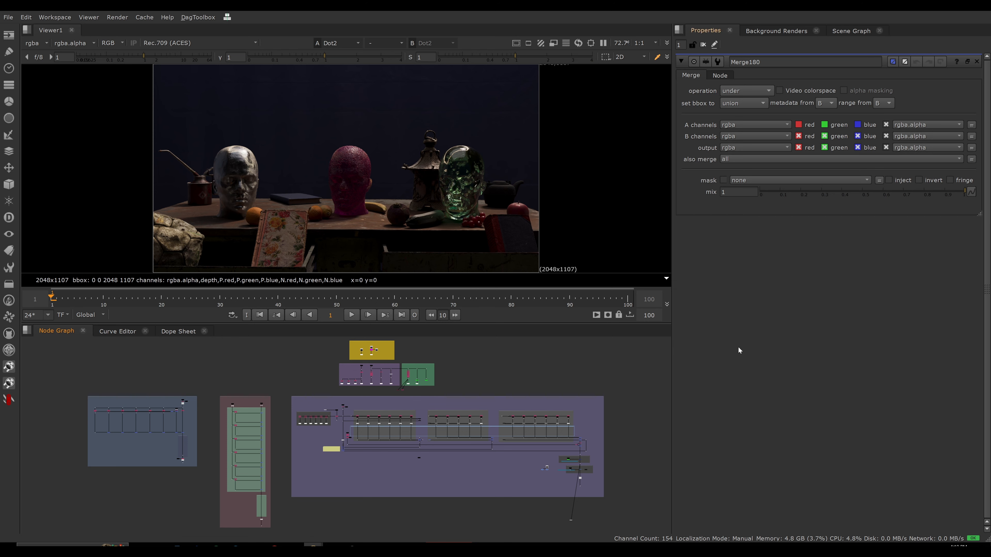
scroll(338, 396, up, 10)
drag(230, 370, 542, 504)
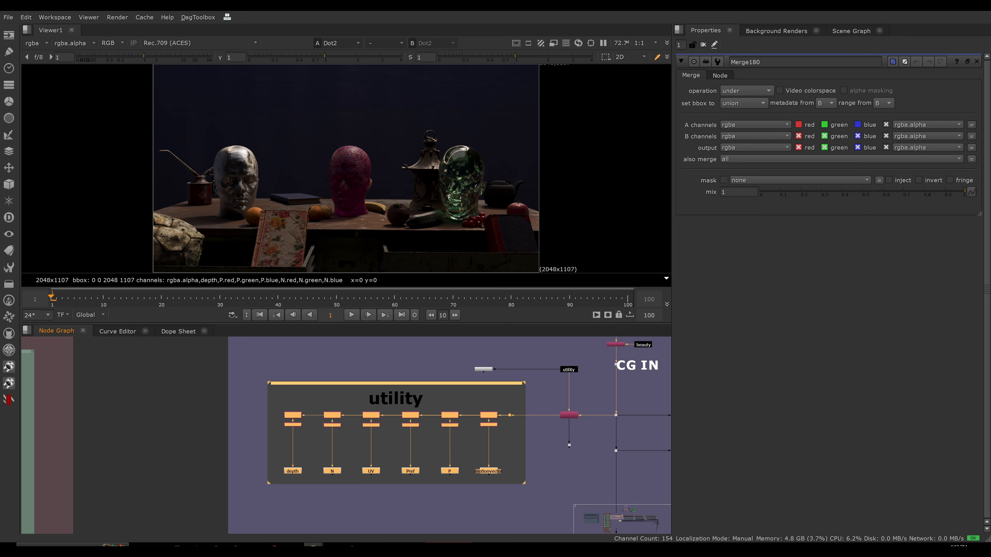
scroll(546, 406, down, 8)
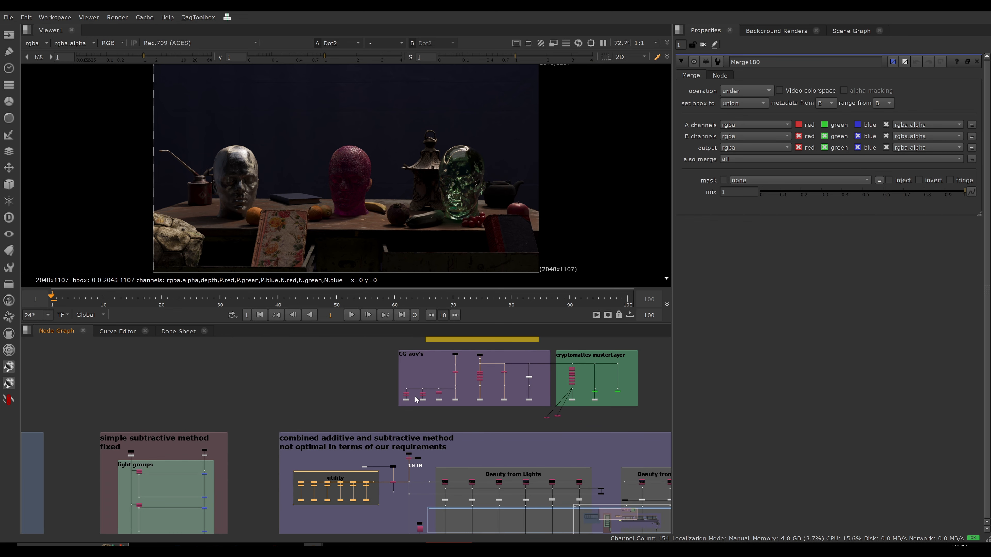
Select the utility branch nodes in the CG aov's section and examine them in relation to the combined method network.
scroll(428, 399, up, 6)
scroll(302, 412, down, 3)
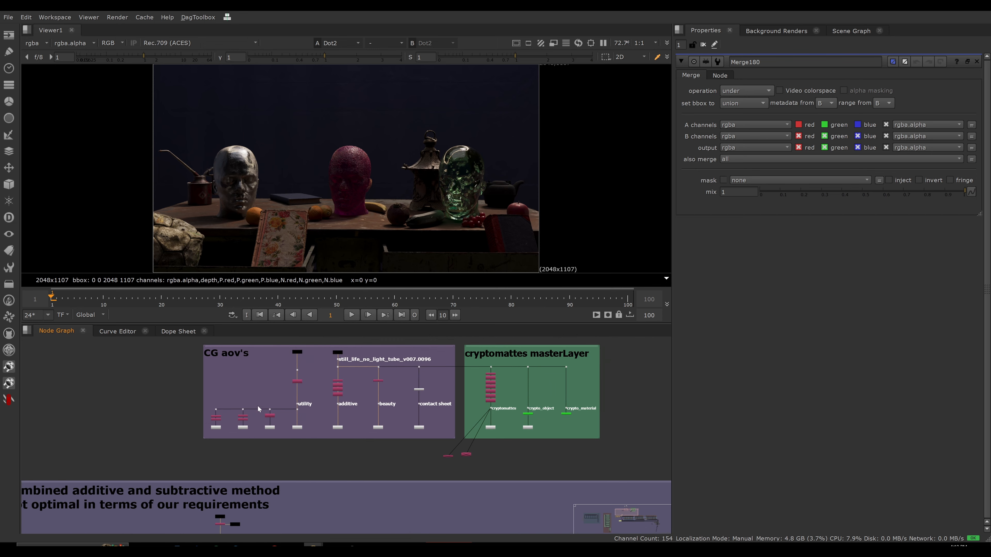
scroll(354, 438, down, 3)
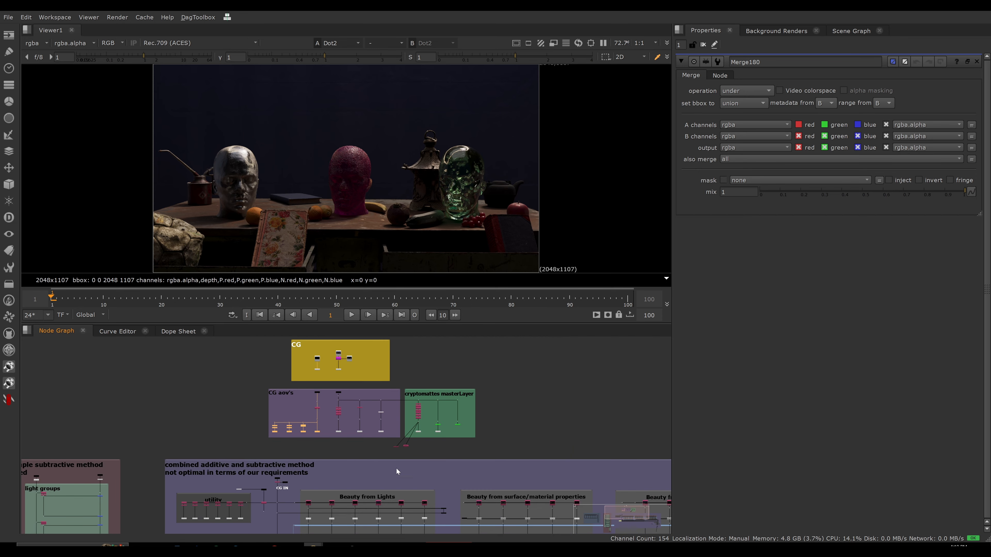
scroll(359, 427, down, 1)
scroll(352, 381, down, 3)
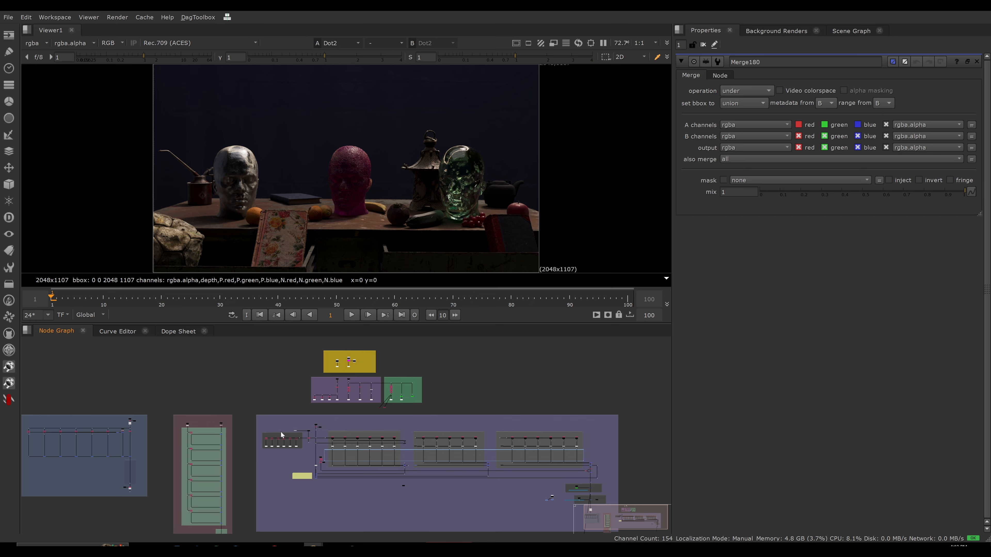
Compare the utility branch nodes in the CG aov's section with the nodes in the combined method's utility section.
scroll(258, 419, up, 6)
middle_drag(412, 384, 406, 409)
drag(406, 357, 552, 385)
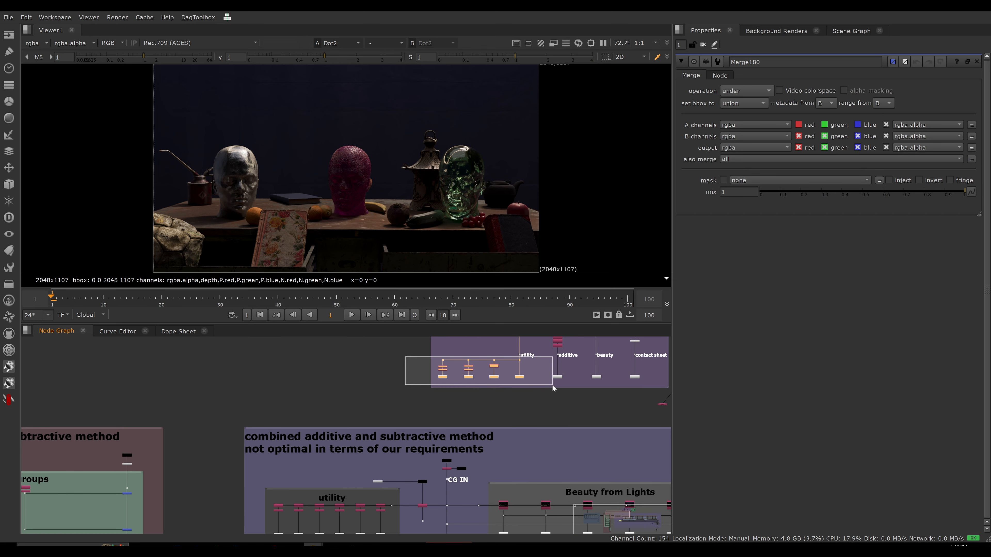
drag(532, 349, 503, 360)
middle_drag(434, 418, 451, 351)
drag(259, 417, 415, 484)
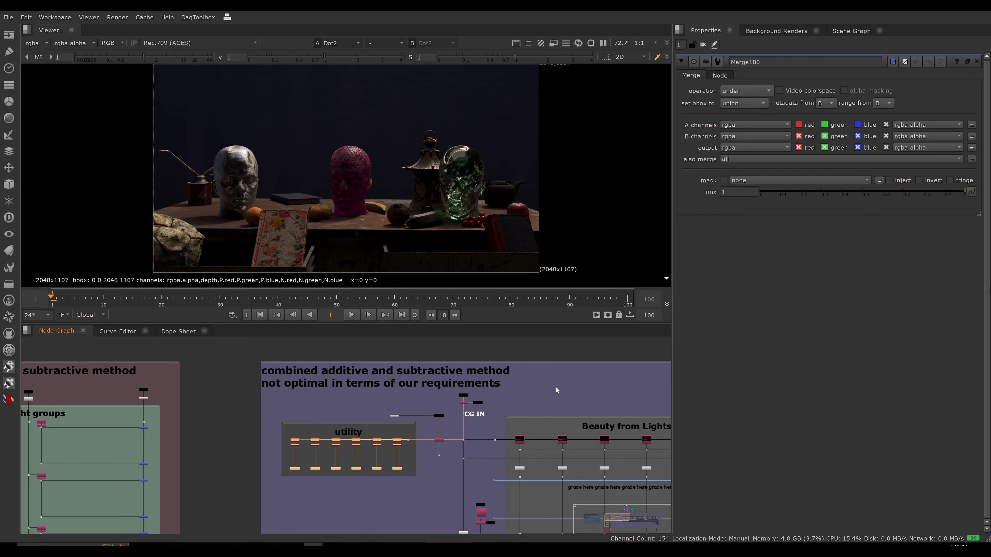
Highlight the CG aov's utility nodes again, select the combined method's whole utility backdrop for comparison, and clear the selection.
middle_drag(538, 345, 499, 400)
click(529, 404)
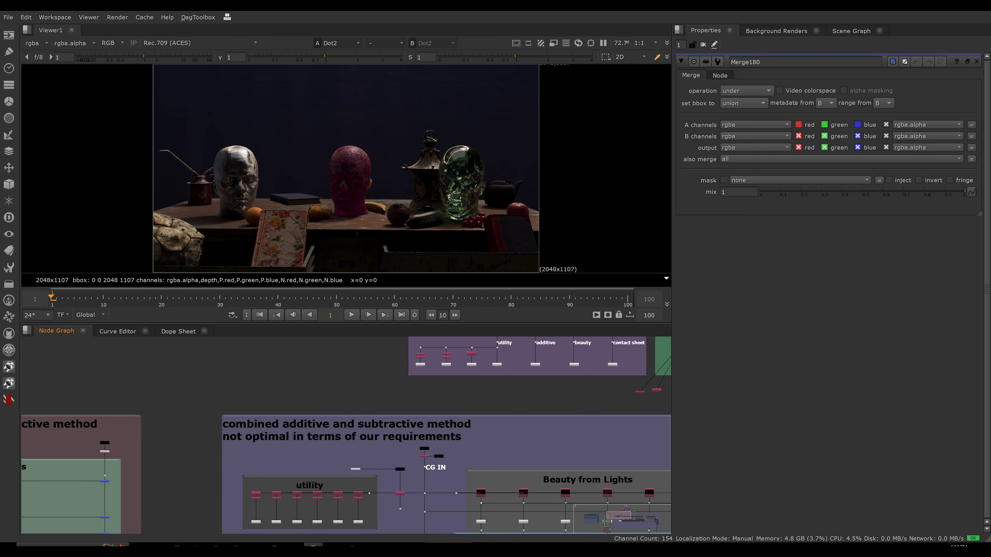
drag(394, 338, 529, 380)
middle_drag(307, 438, 283, 396)
drag(193, 404, 362, 496)
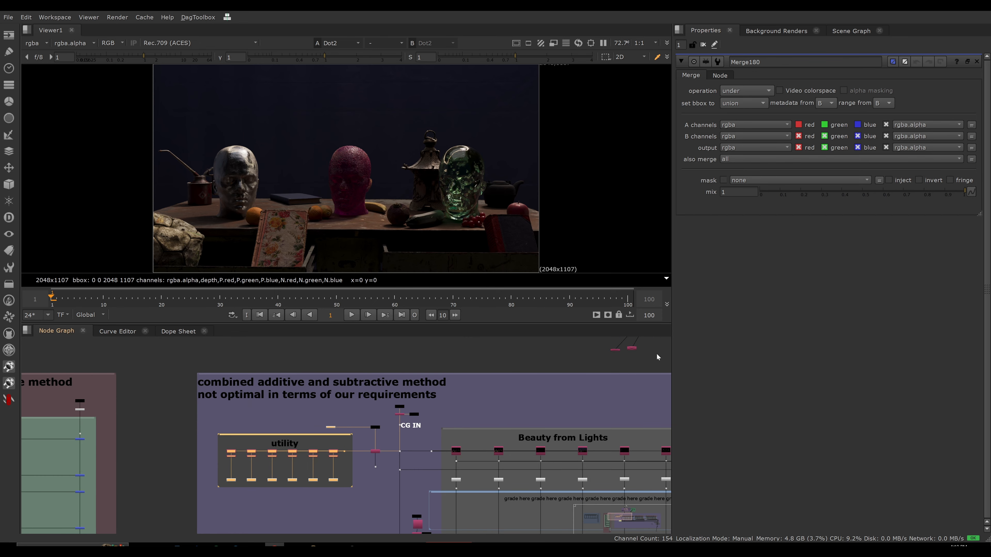
click(572, 360)
scroll(567, 371, down, 2)
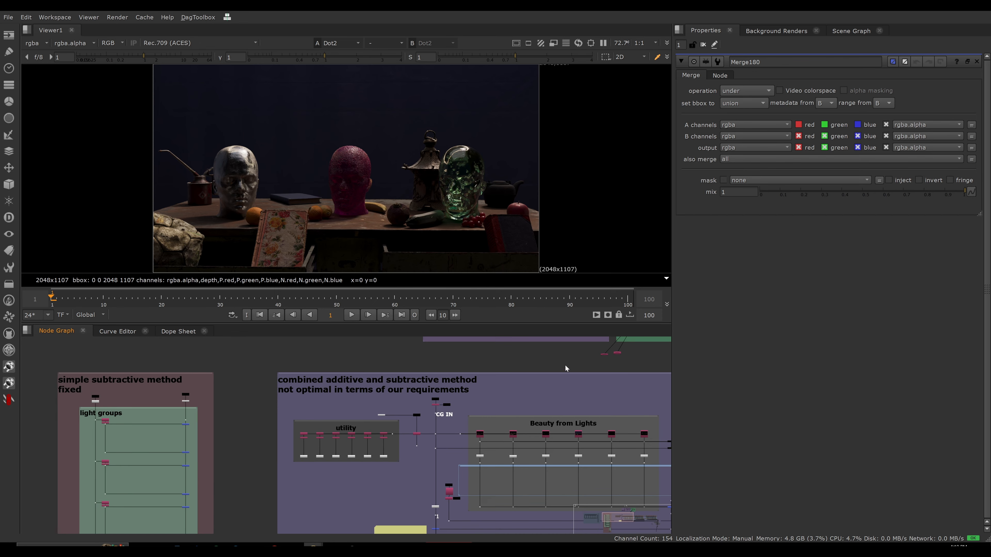
middle_drag(565, 365, 476, 396)
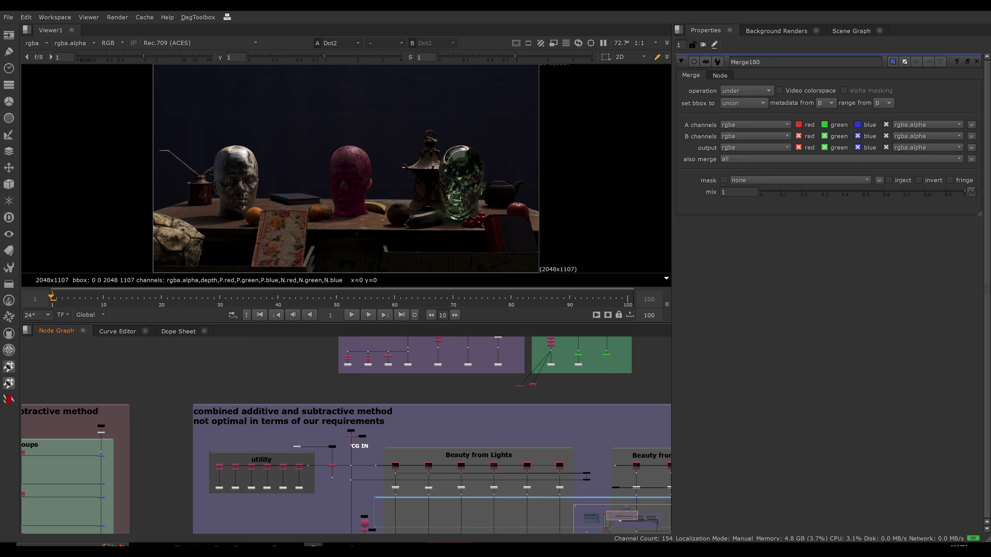
Select the Unpremult rows across the three Beauty sections and inspect the nodes up close.
key(alt+Tab)
middle_drag(499, 419, 259, 353)
scroll(228, 388, down, 2)
drag(167, 402, 613, 406)
scroll(610, 394, up, 8)
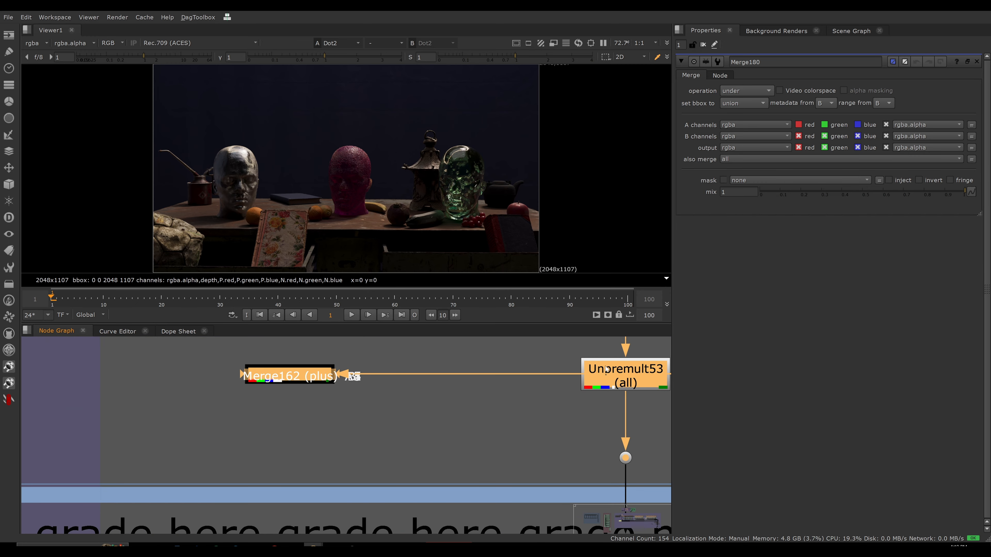
scroll(587, 373, down, 12)
middle_drag(328, 430, 368, 441)
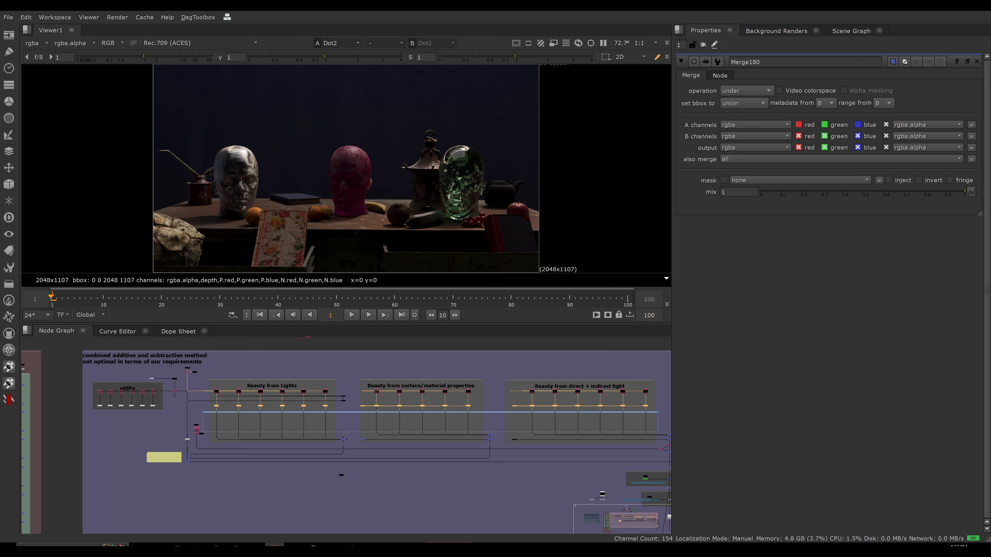
Try moving the input dots of the three Beauty sections above their backdrops so the shuffle nodes fan out from them.
scroll(210, 410, up, 4)
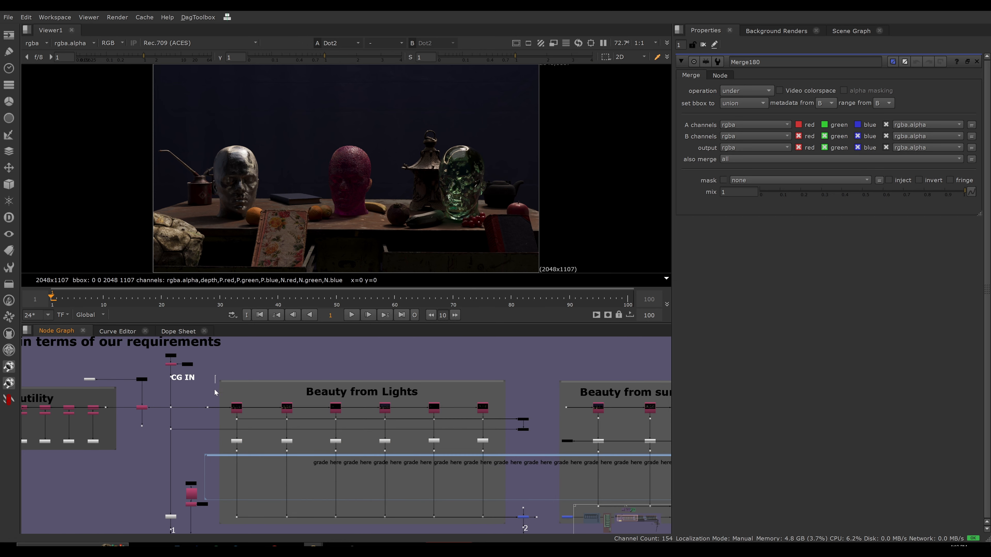
drag(208, 407, 225, 370)
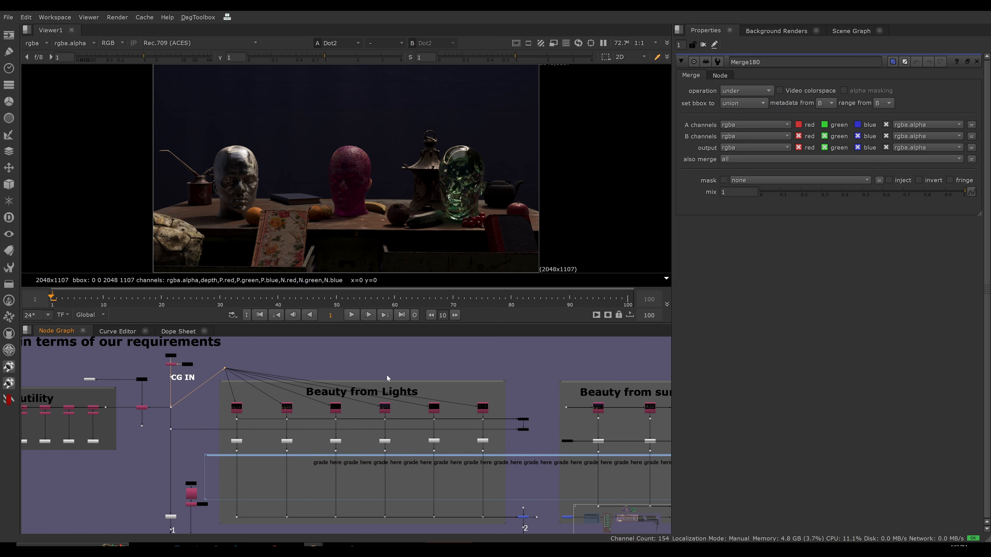
scroll(389, 373, down, 2)
middle_drag(415, 372, 321, 384)
drag(407, 408, 410, 383)
middle_drag(618, 409, 498, 391)
drag(493, 384, 521, 383)
scroll(463, 357, down, 6)
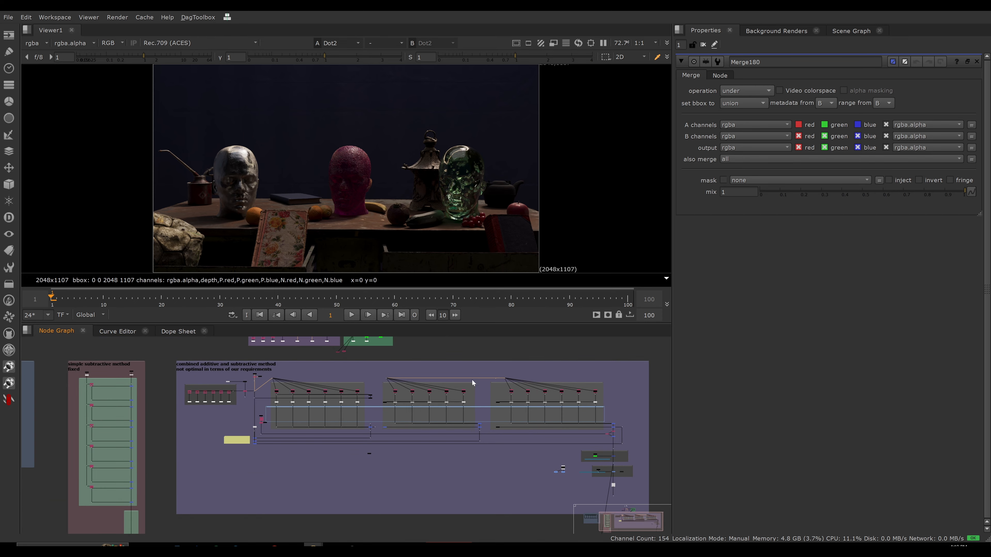
Examine the link running from CG IN to the fanned-out inputs of the three Beauty sections.
drag(424, 378, 269, 383)
scroll(274, 376, up, 3)
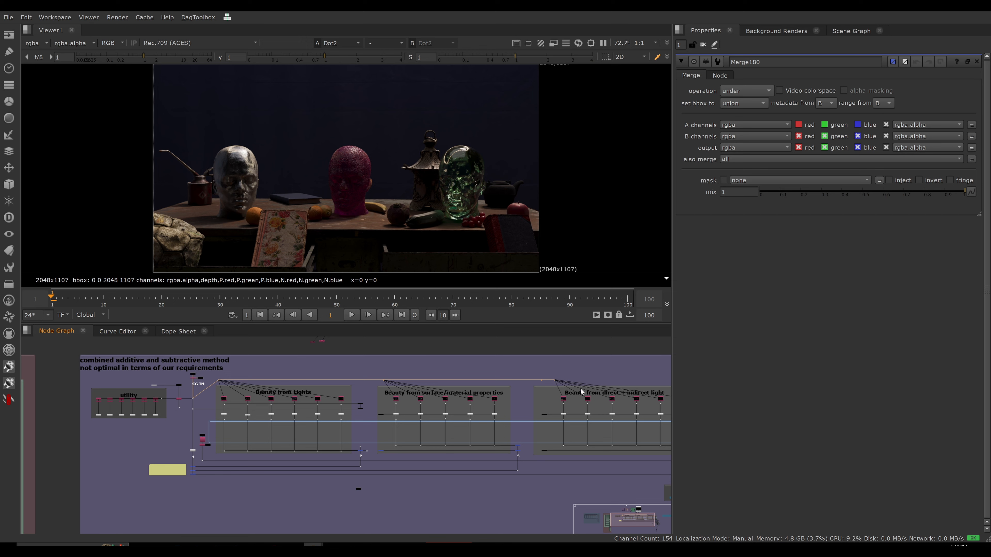
middle_drag(580, 391, 514, 388)
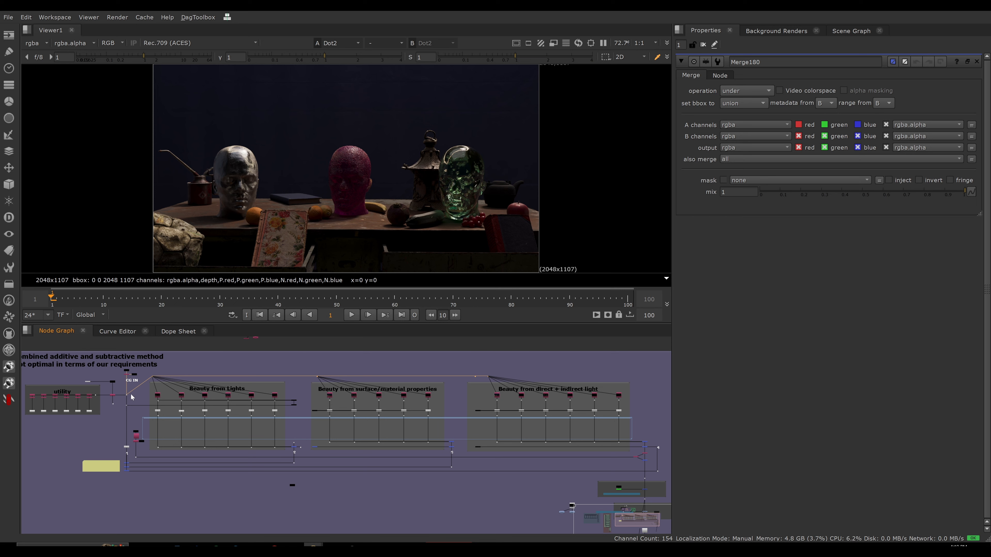
drag(117, 388, 136, 402)
drag(130, 383, 141, 395)
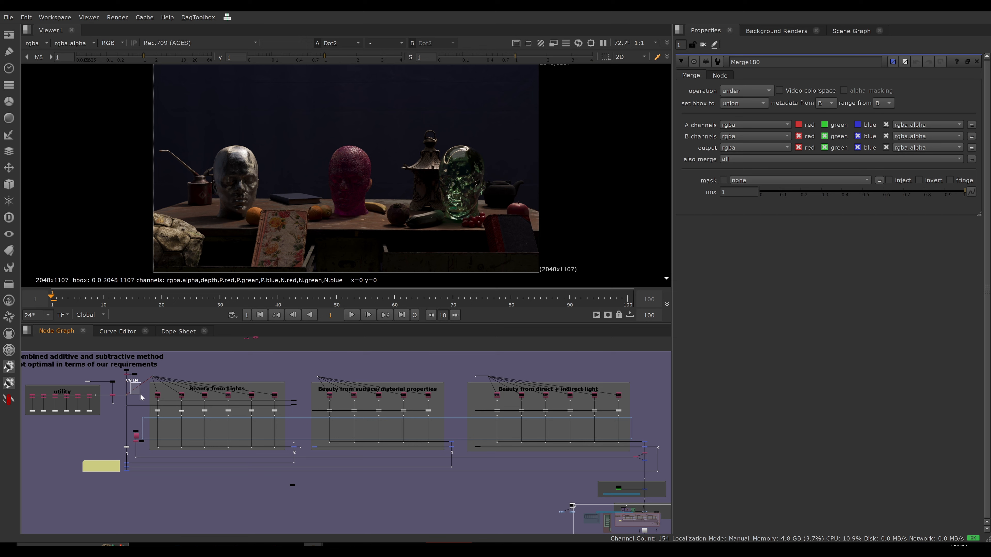
Inspect Unpremult66 in the Beauty from Lights section and highlight the Unpremult row across all three Beauty sections.
scroll(141, 397, up, 3)
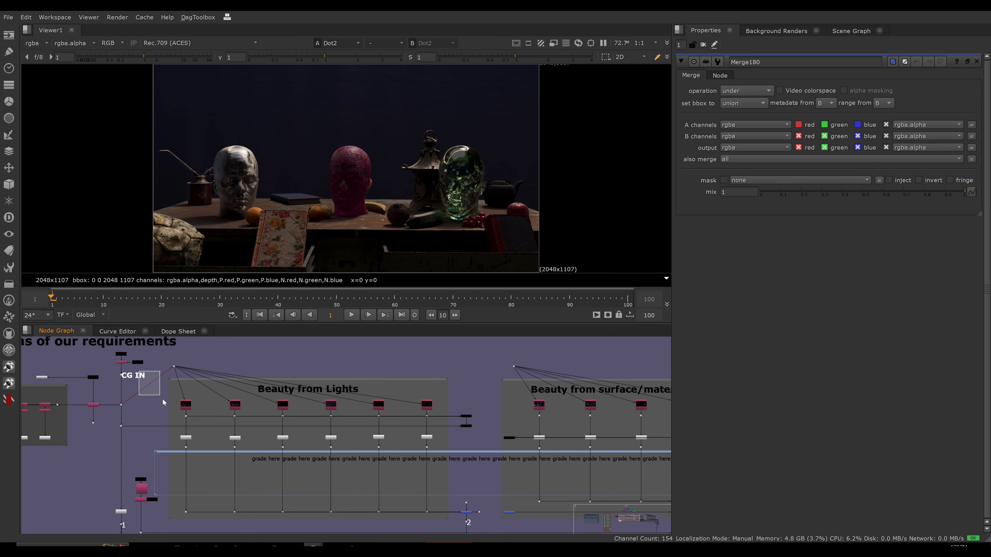
scroll(163, 402, up, 5)
click(252, 430)
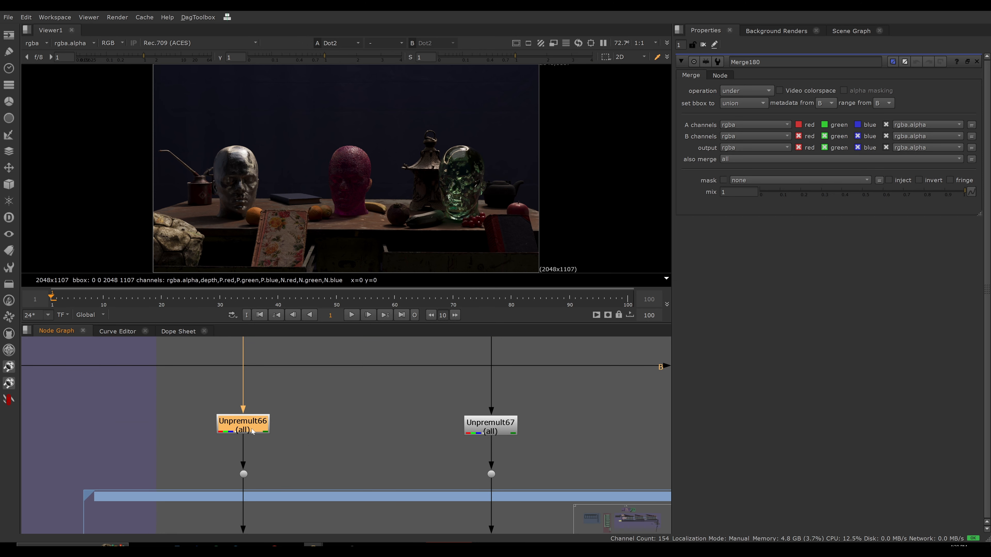
scroll(172, 416, down, 5)
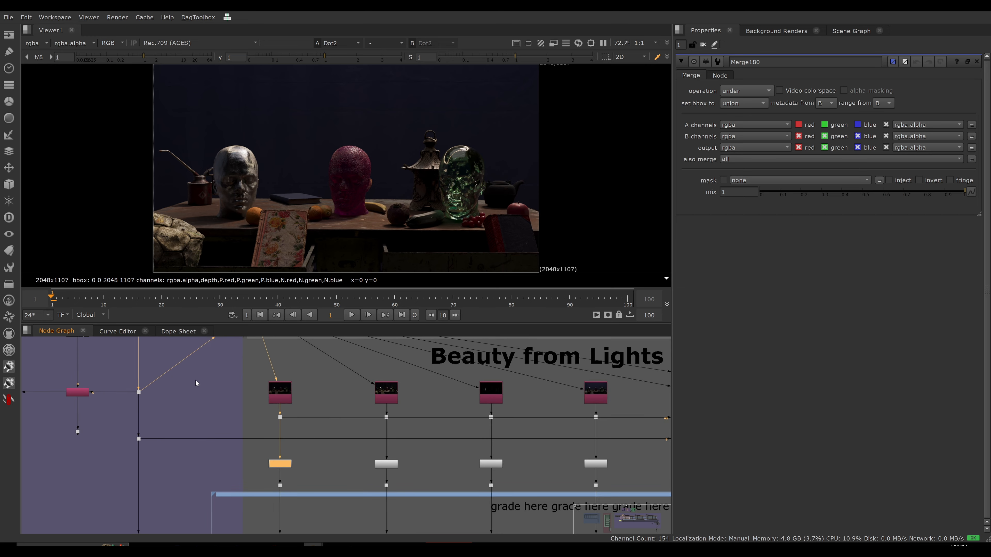
scroll(196, 379, down, 6)
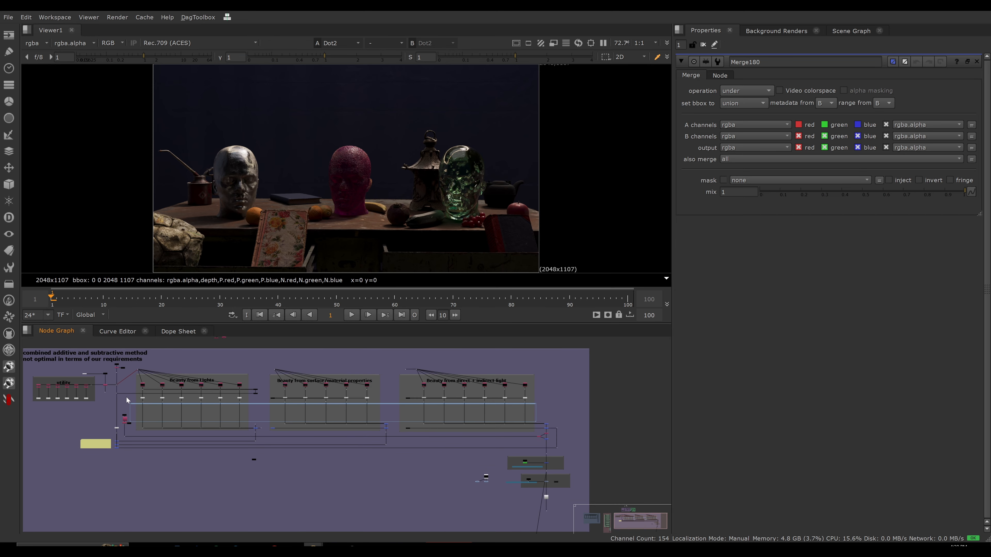
drag(127, 399, 533, 405)
click(533, 404)
Undo the moves of the three Beauty sections' input dots.
key(ctrl+z)
key(ctrl+z)
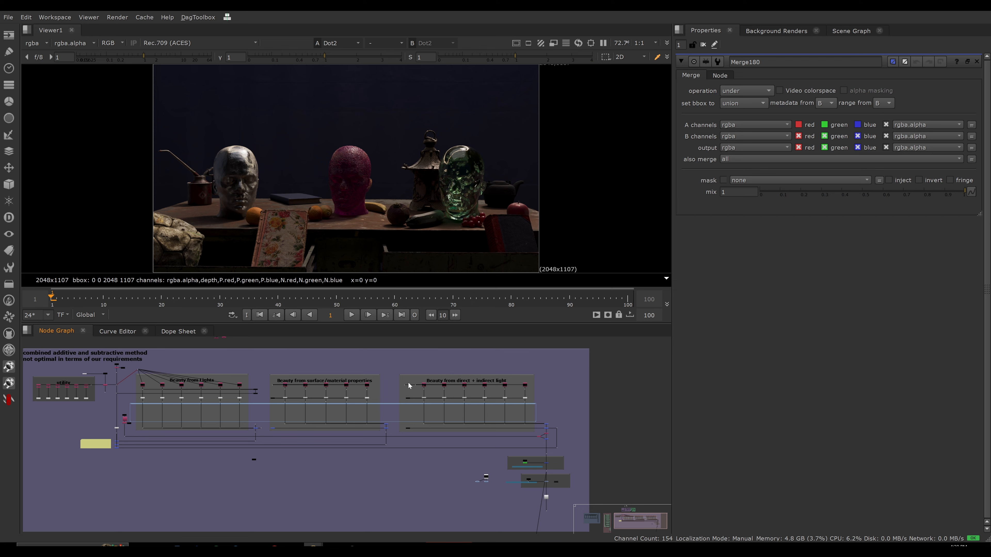
key(ctrl+z)
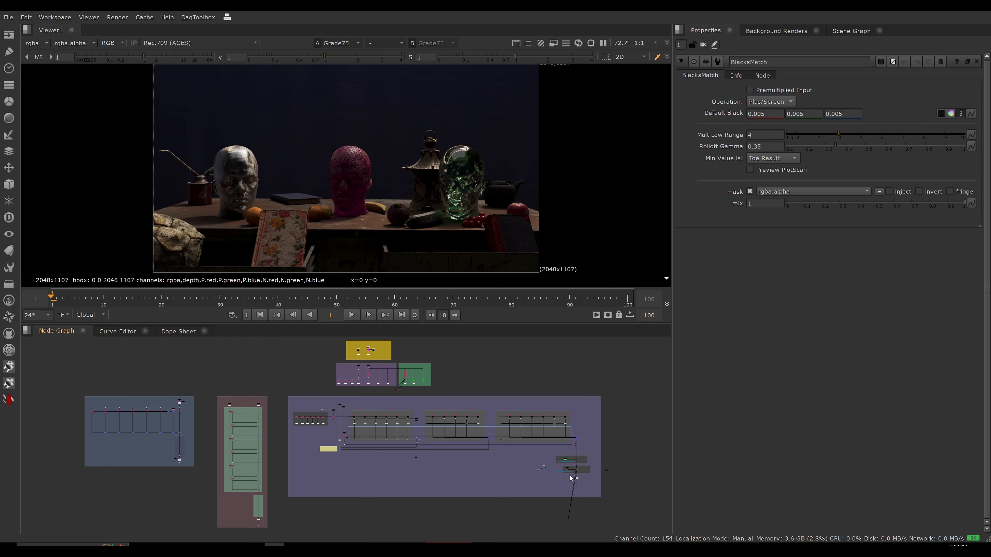
Locate the MATCH BLACKS section between the Stencil section and Premult14, and highlight it.
scroll(570, 475, up, 8)
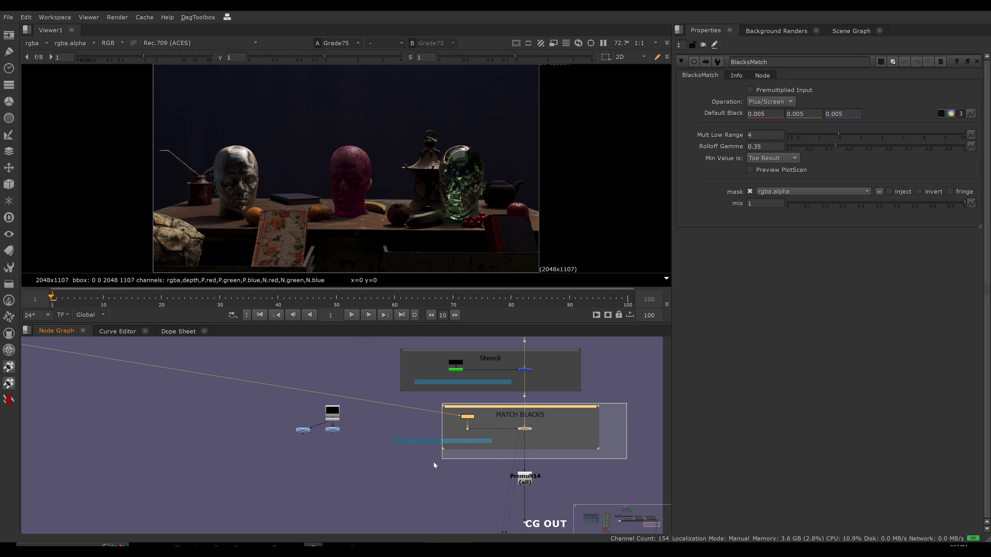
drag(434, 462, 420, 463)
click(618, 444)
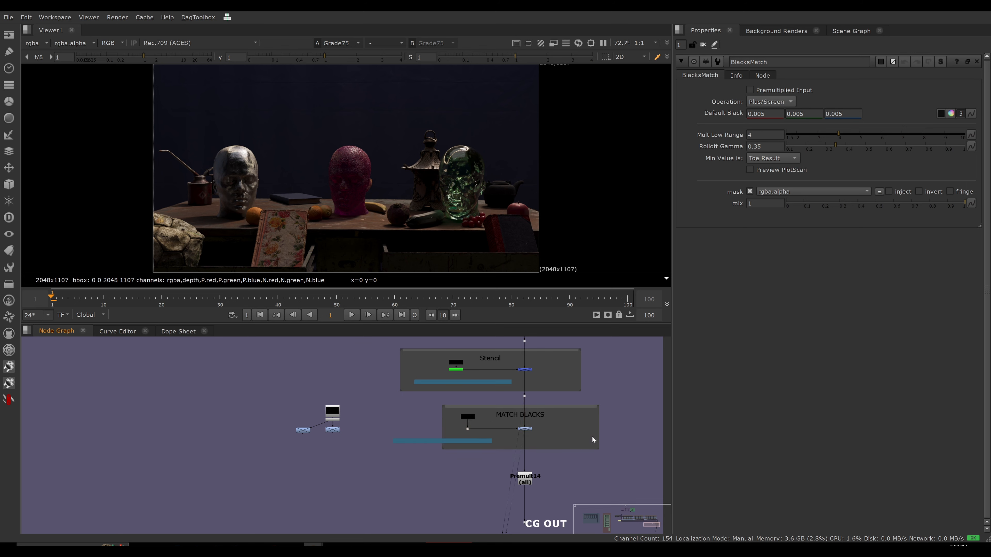
scroll(595, 435, down, 3)
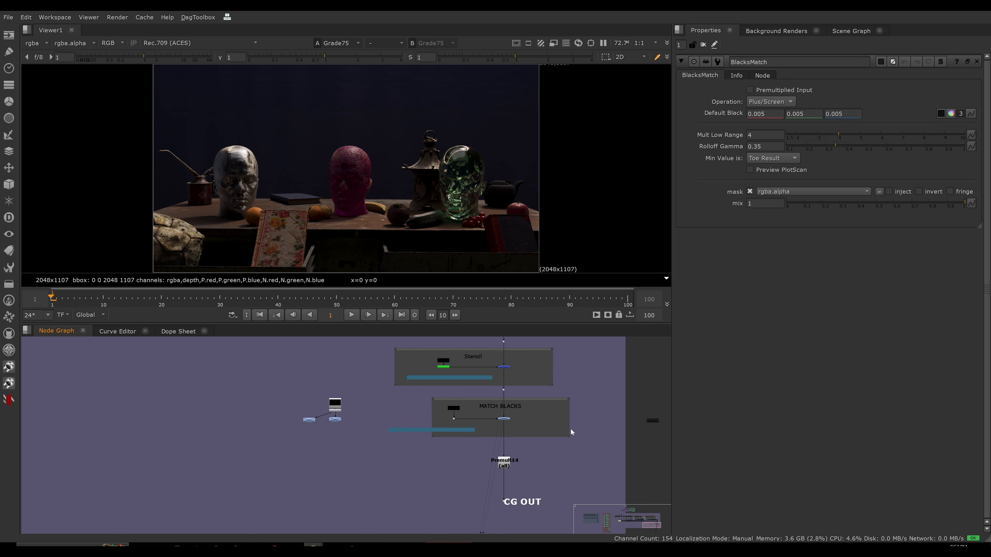
middle_drag(570, 429, 564, 430)
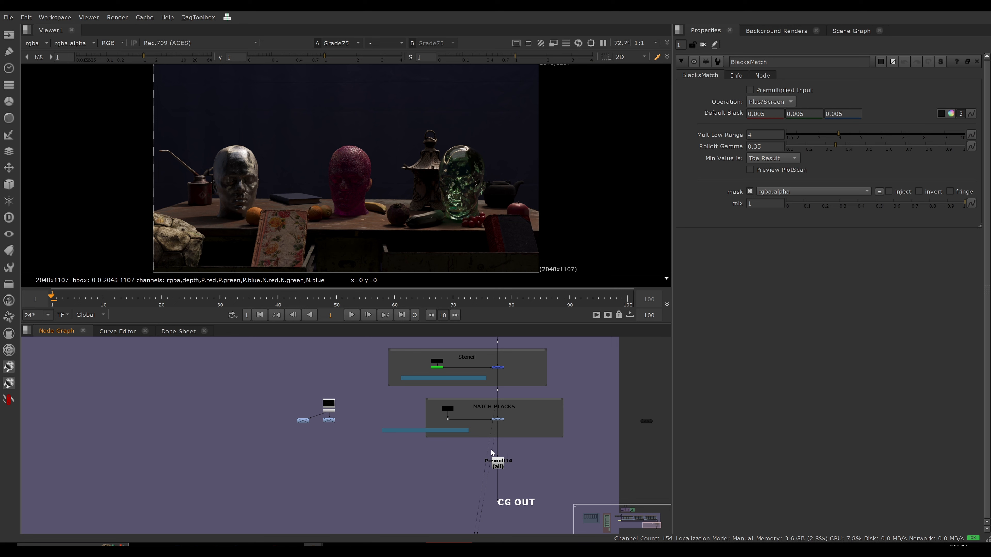
Read the offset colour picker tip in the MATCH BLACKS section and open the properties of its Grade75 node.
click(497, 419)
drag(471, 446, 531, 484)
scroll(470, 421, up, 3)
middle_drag(508, 436, 454, 423)
scroll(502, 421, up, 1)
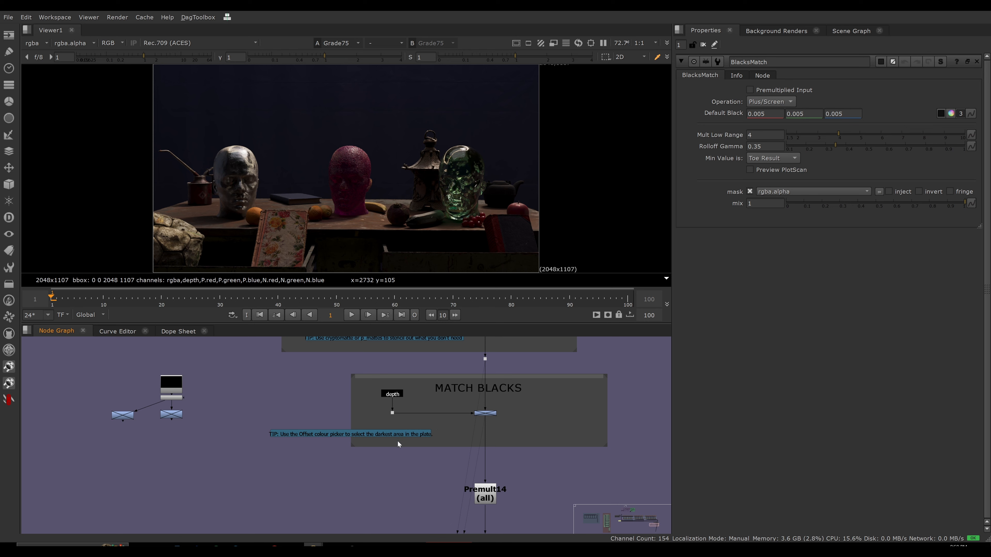
scroll(399, 421, up, 2)
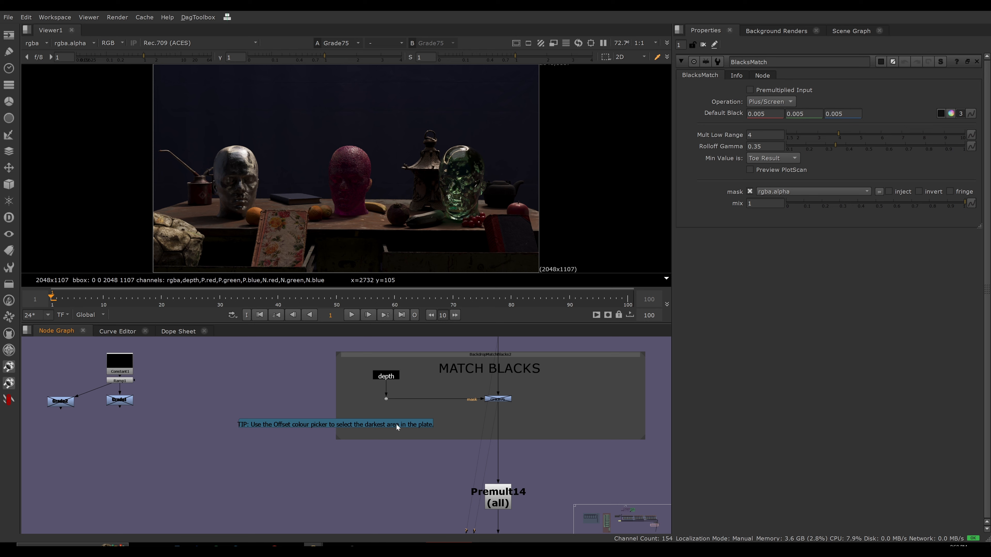
double_click(498, 399)
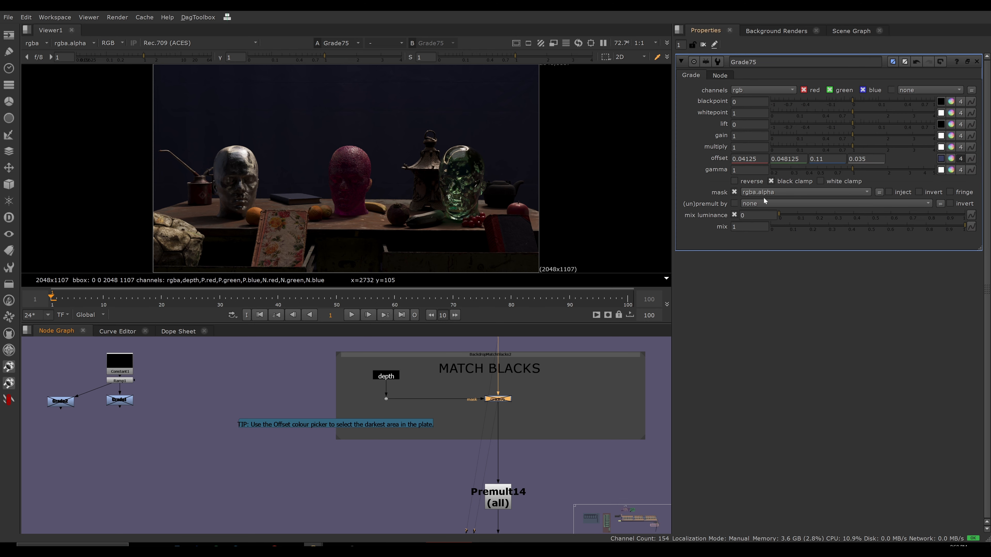
click(552, 427)
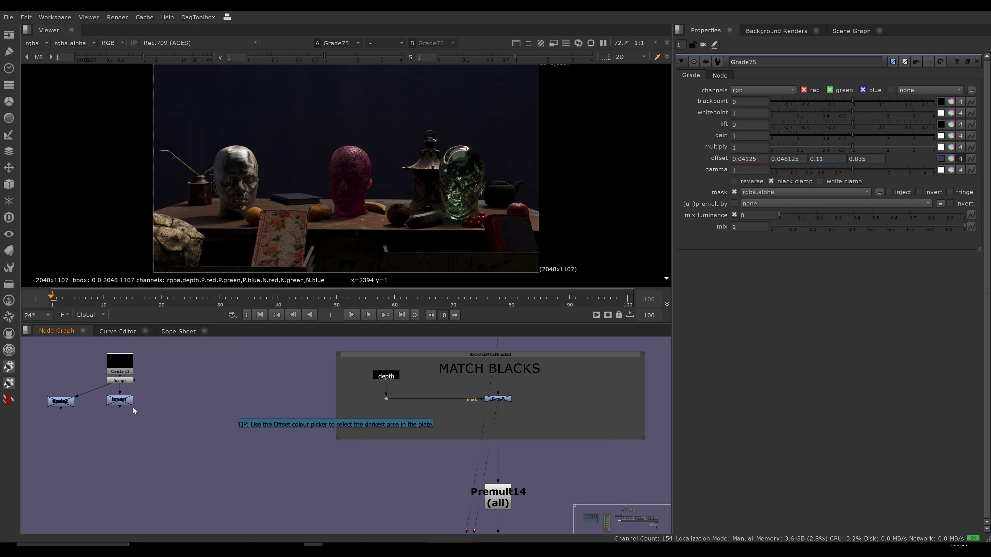
View the Ramp1 test gradient, open its properties and examine its bright and dark areas in the viewer.
drag(88, 378, 141, 398)
key(1)
click(165, 391)
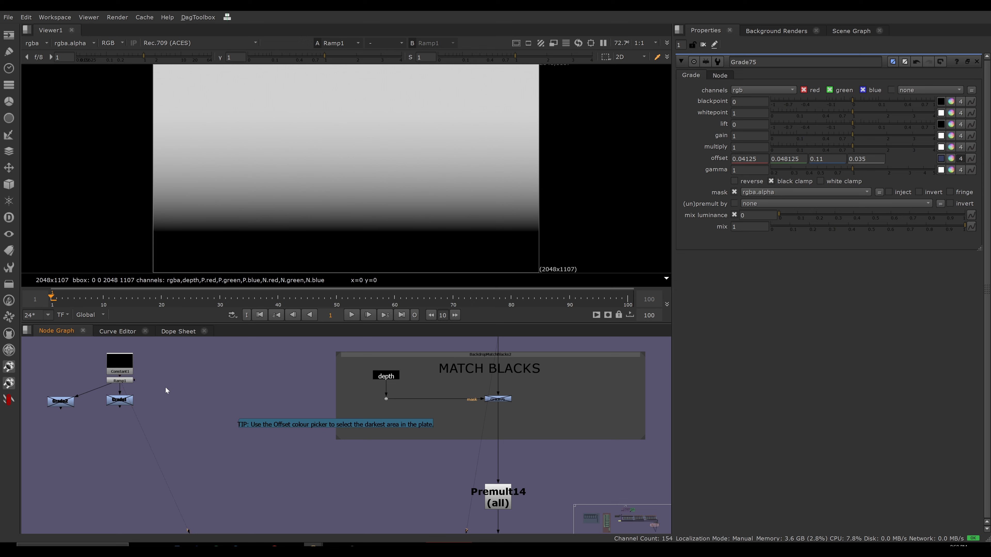
double_click(120, 380)
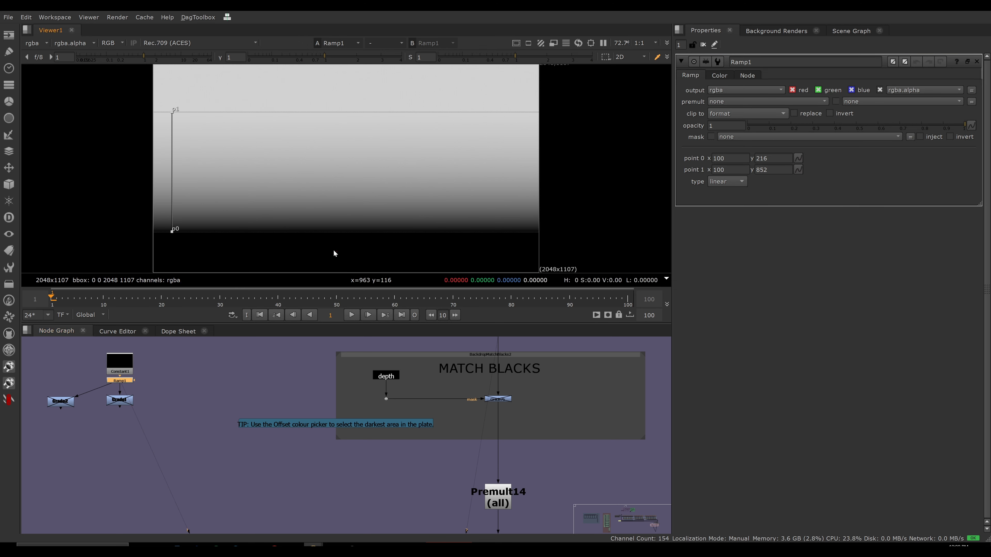
ctrl+click(342, 83)
ctrl+drag(304, 122, 300, 214)
Open the properties of the Grade1 node below Ramp1, check its offset, and view its output.
double_click(124, 402)
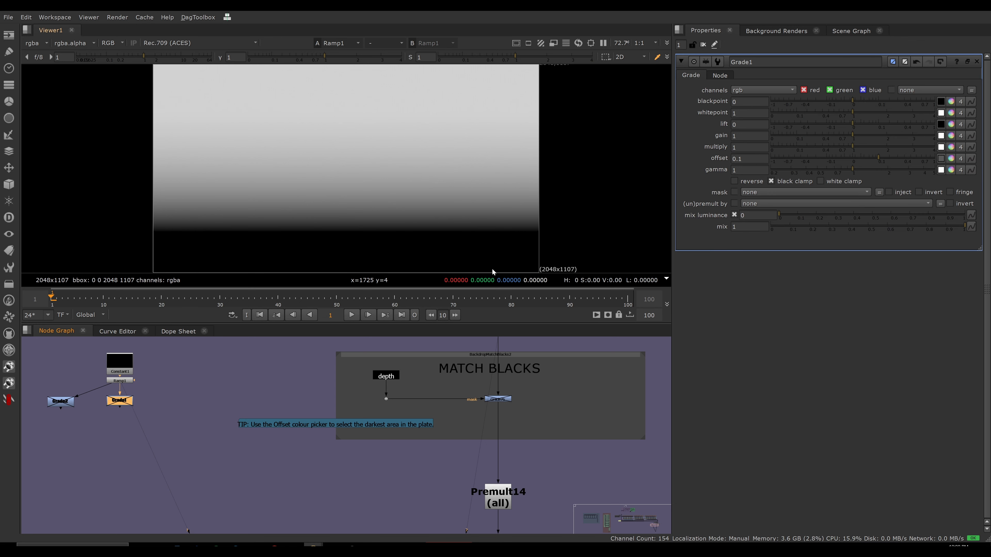
click(733, 159)
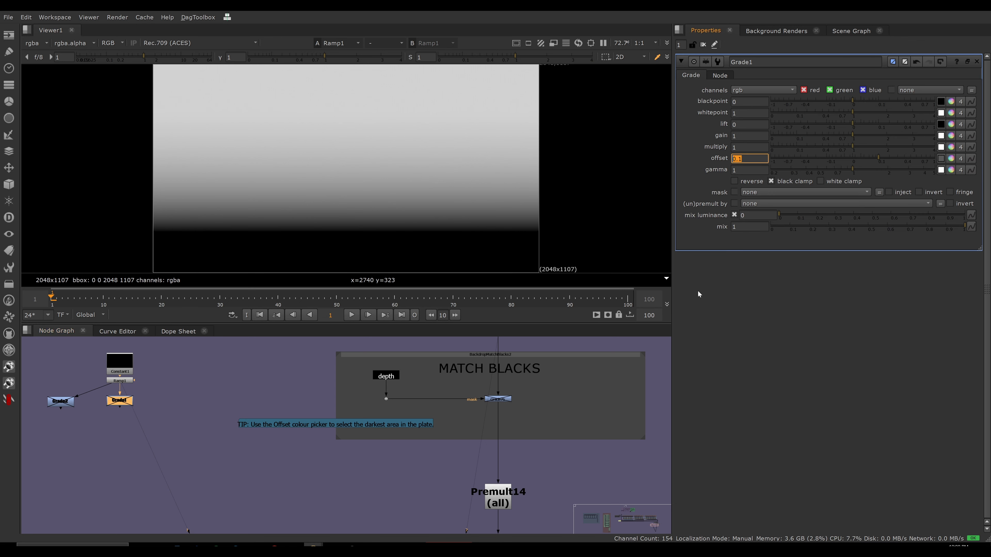
click(124, 402)
key(1)
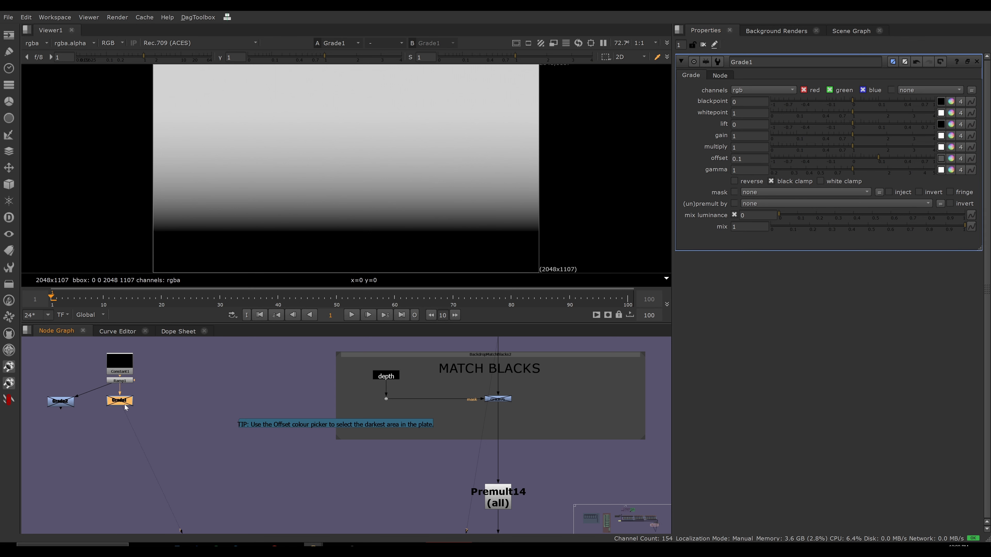
Sample the ramp's black and bright areas in the viewer, comparing the values with Grade1 enabled and disabled.
ctrl+shift+drag(312, 246, 324, 254)
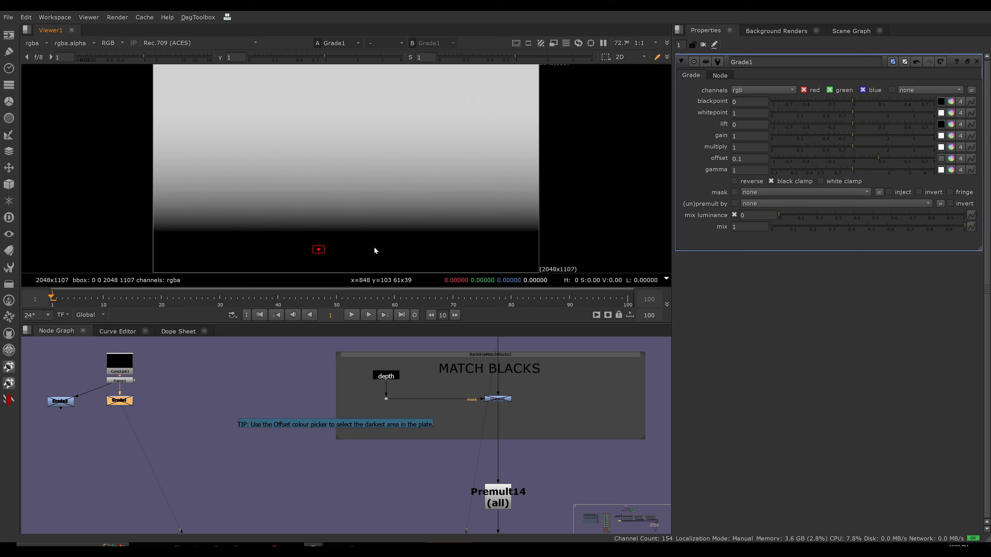
ctrl+right_click(588, 230)
key(d)
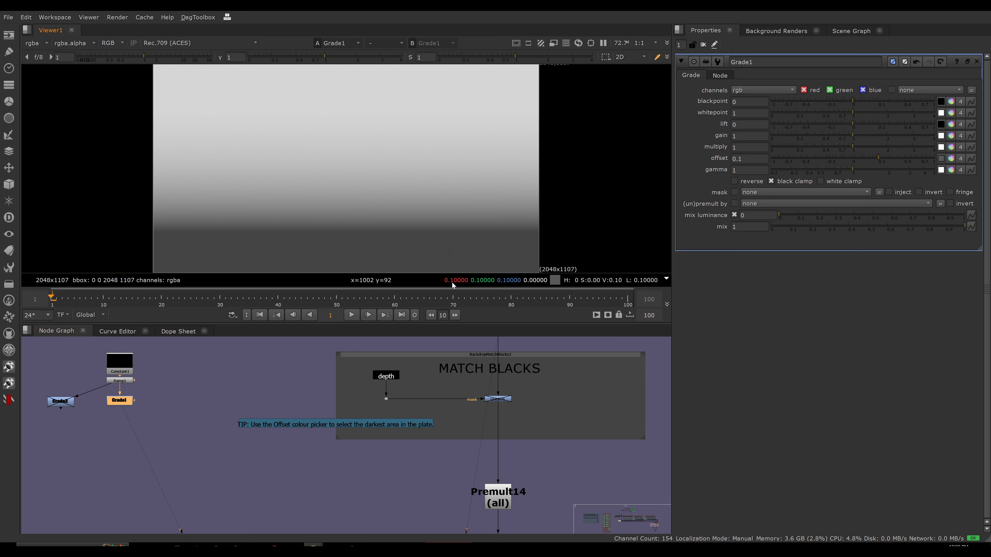
ctrl+click(320, 73)
double_click(119, 381)
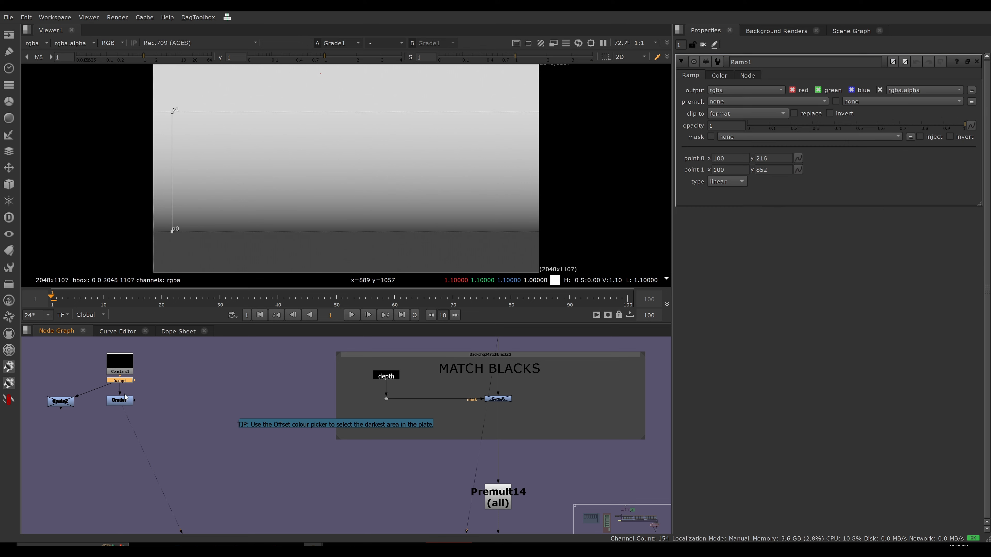
click(120, 401)
key(d)
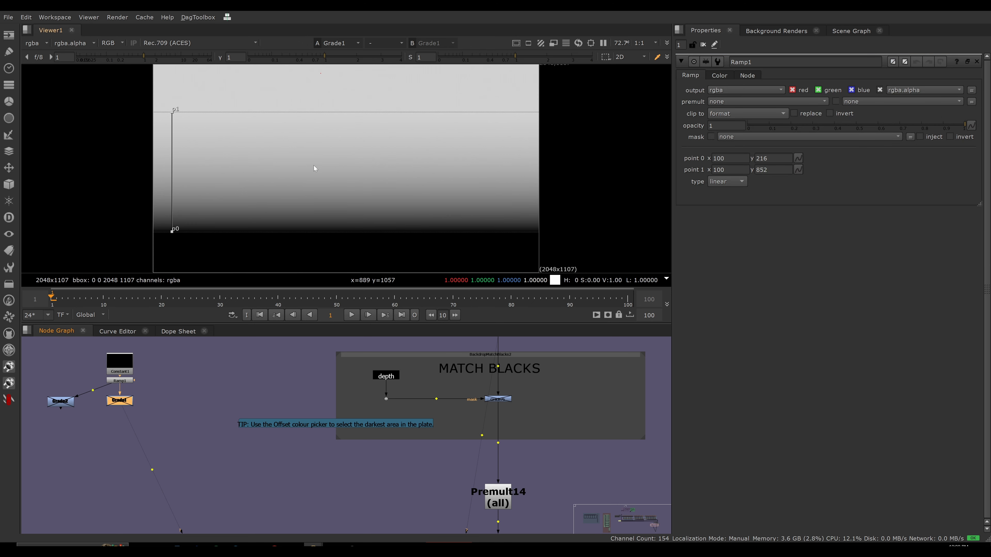
Sample a midtone of the ramp, open Grade1's properties and toggle the node to compare how its offset changes the value.
ctrl+click(338, 175)
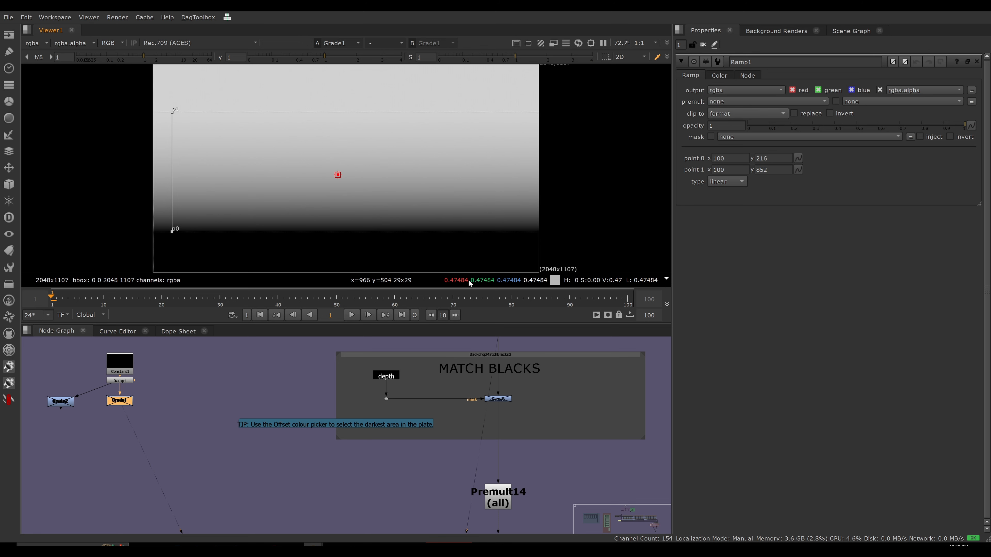
double_click(122, 404)
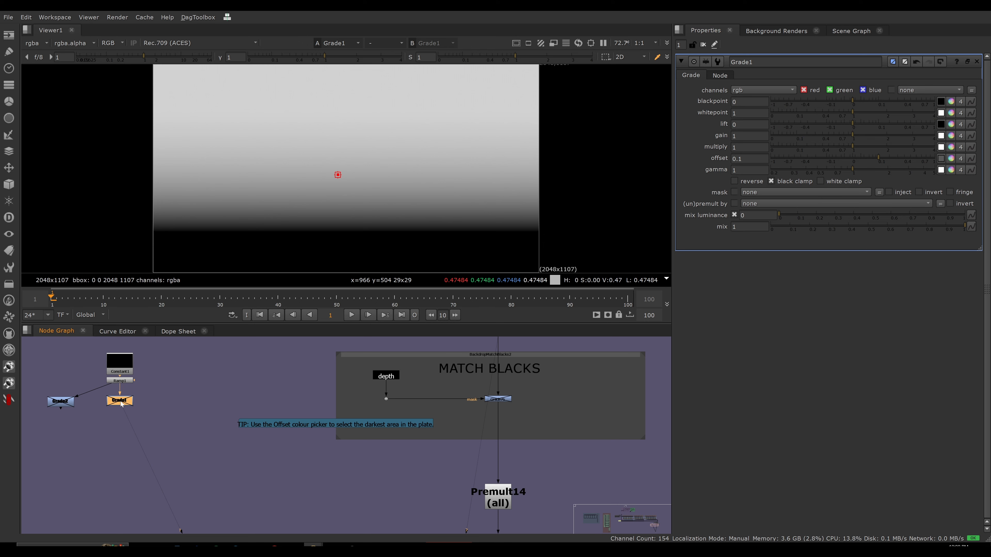
key(d)
key(d)
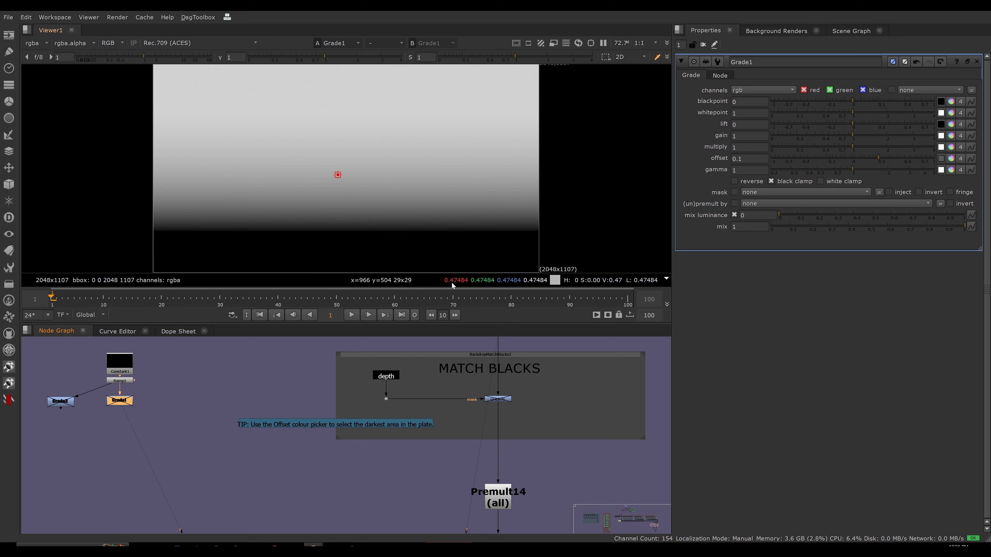
key(d)
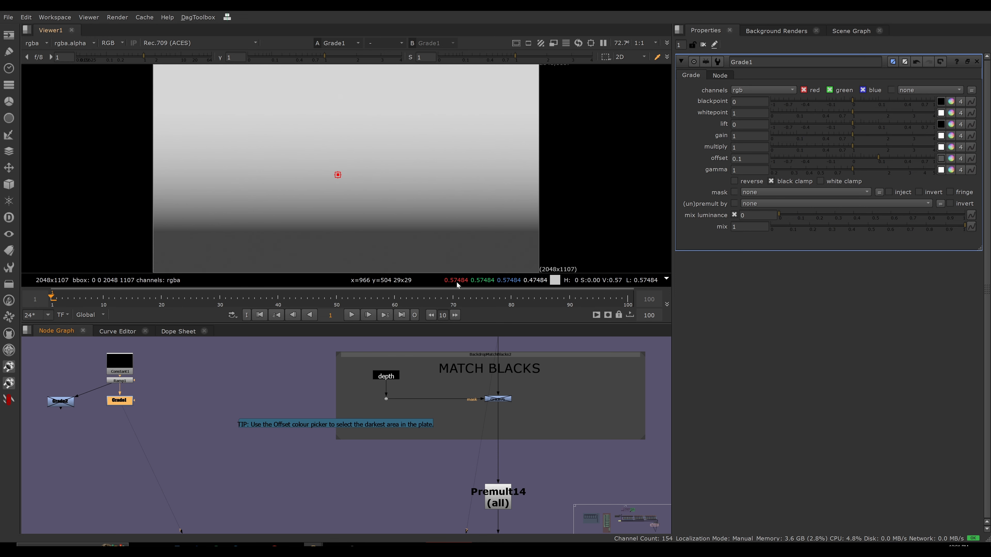
key(d)
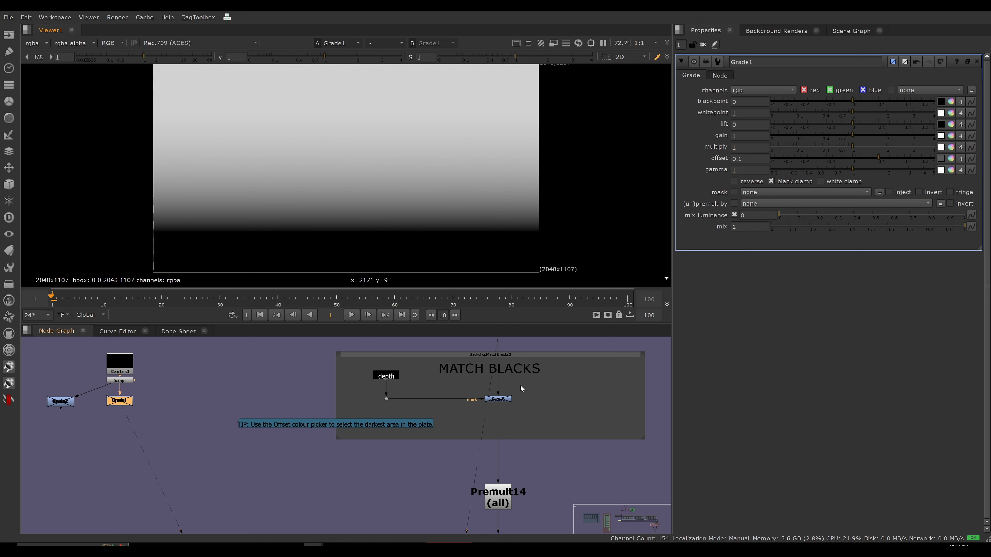
View the output of Grade75 in the MATCH BLACKS section and examine its offset, mask and lift settings beside the depth stamp.
click(498, 399)
key(1)
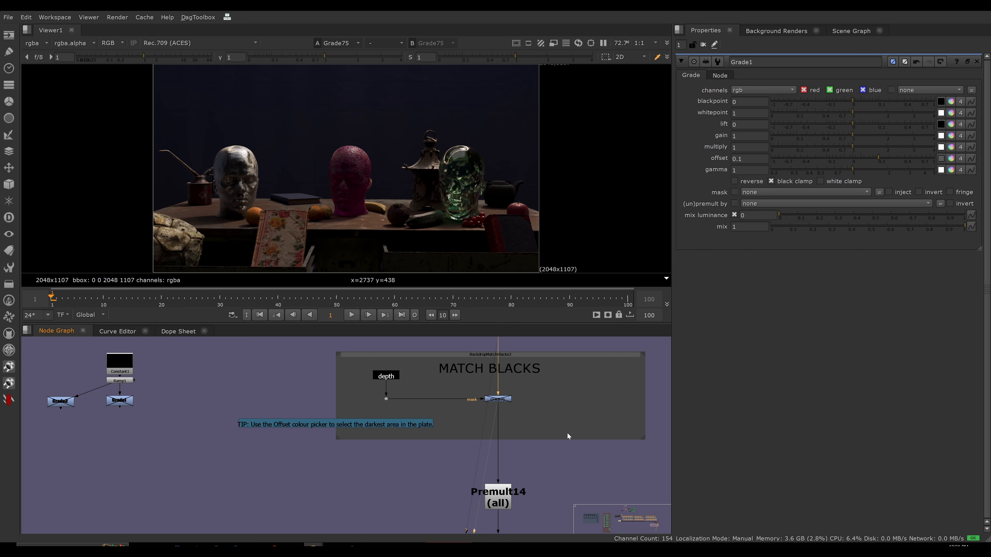
middle_drag(552, 419, 537, 420)
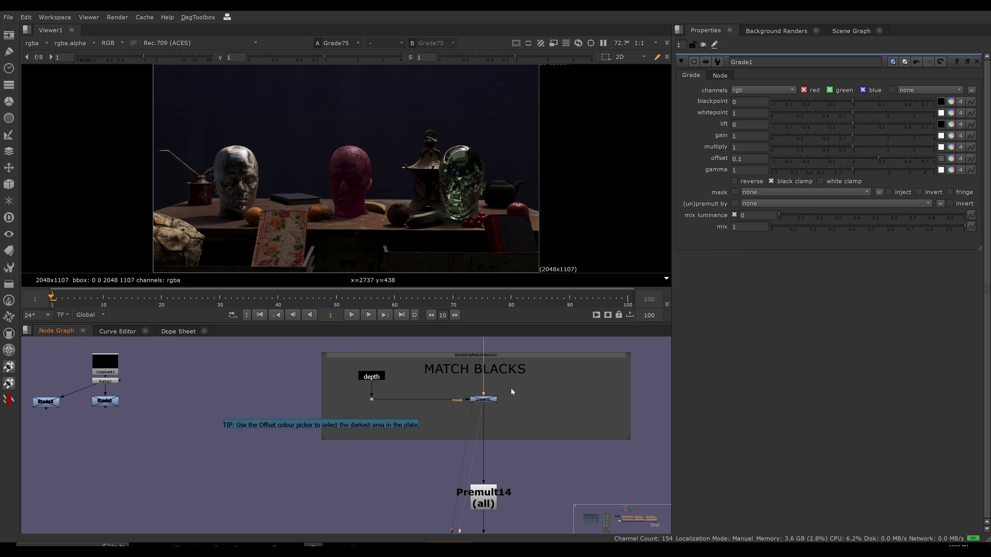
double_click(482, 399)
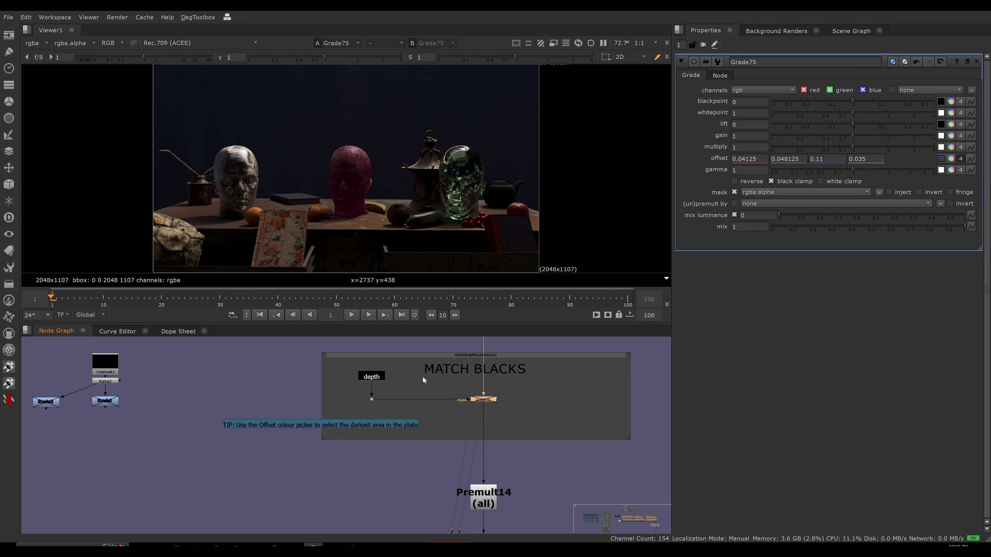
drag(368, 377, 371, 372)
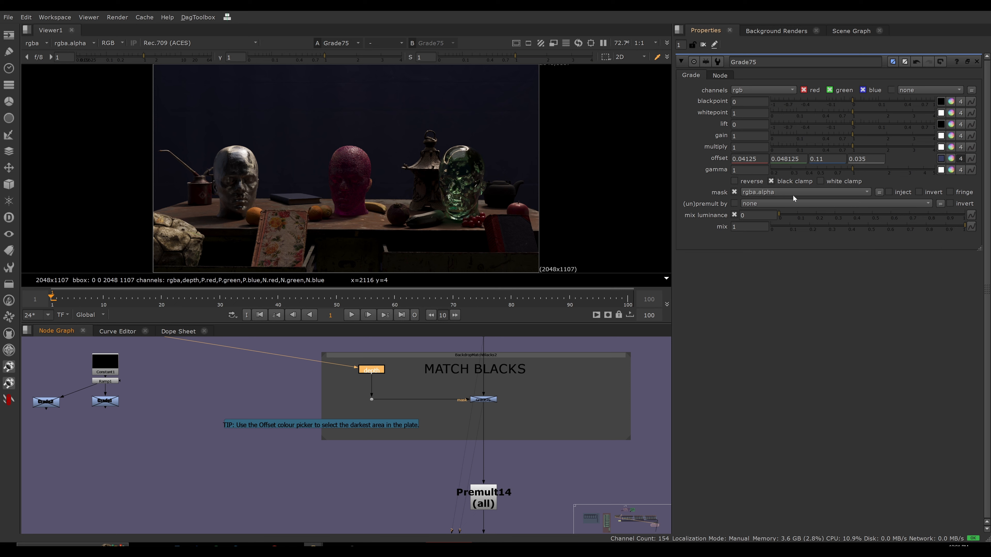
click(728, 125)
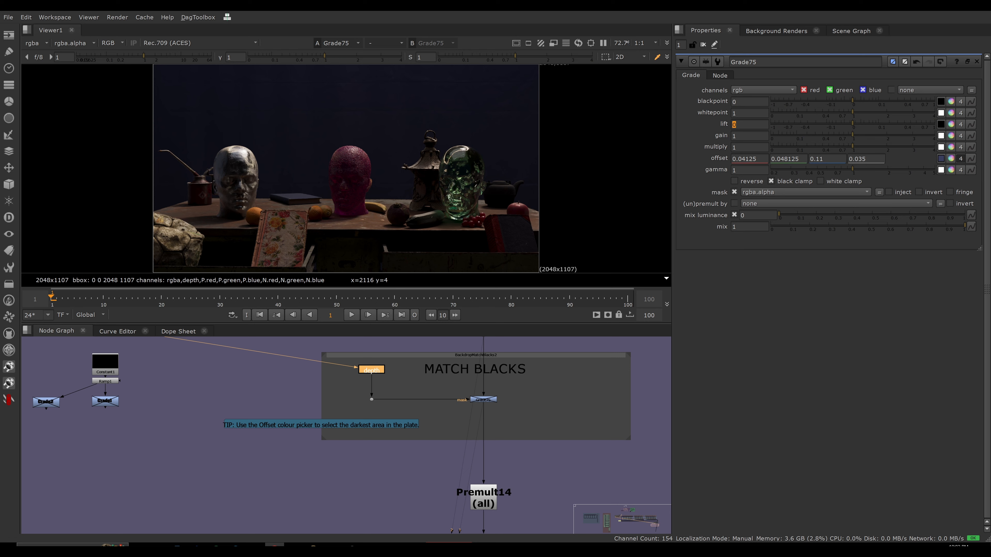
View the Ramp1 gradient again, then open the properties of its Grade2 branch and view that node's output.
click(104, 381)
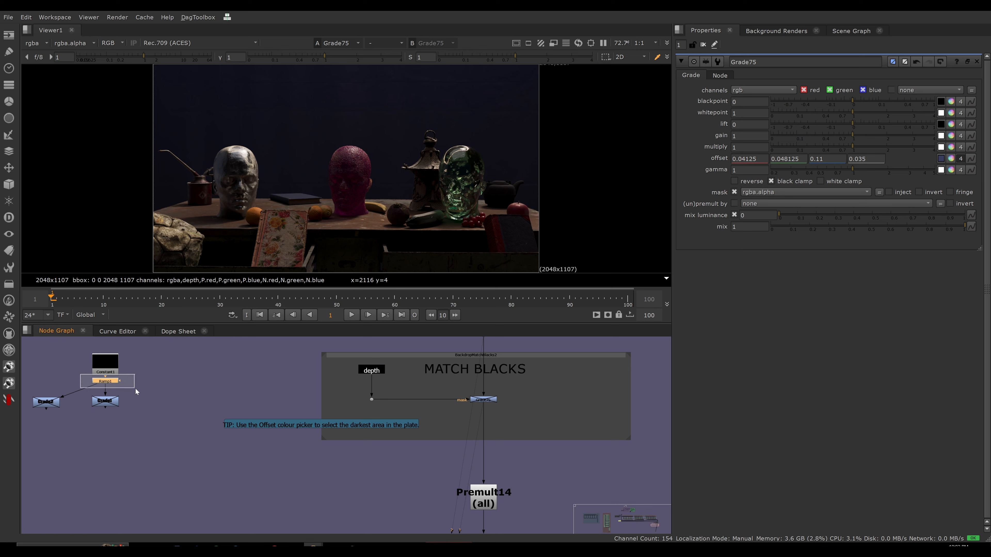
key(1)
double_click(104, 381)
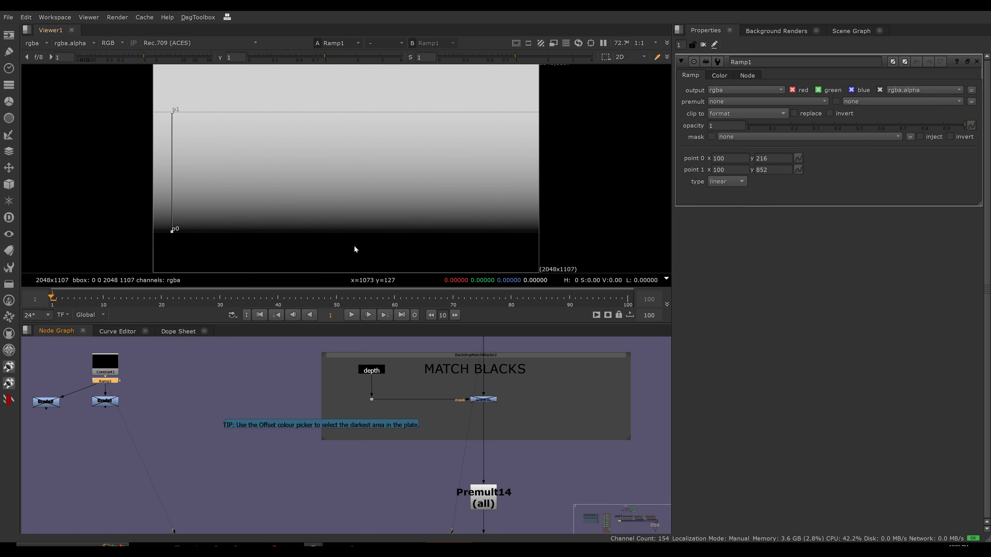
middle_drag(128, 431, 190, 431)
click(106, 404)
drag(106, 405, 104, 405)
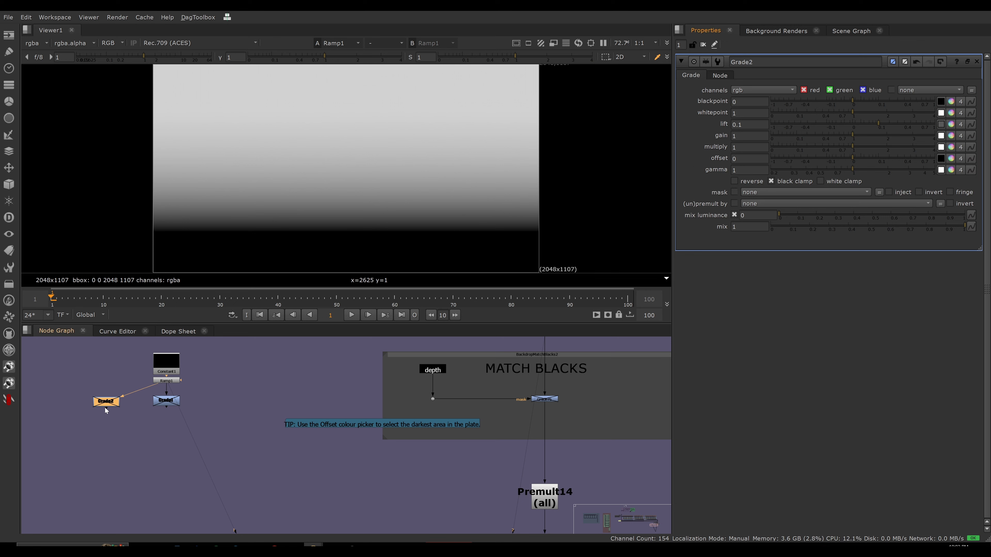
key(1)
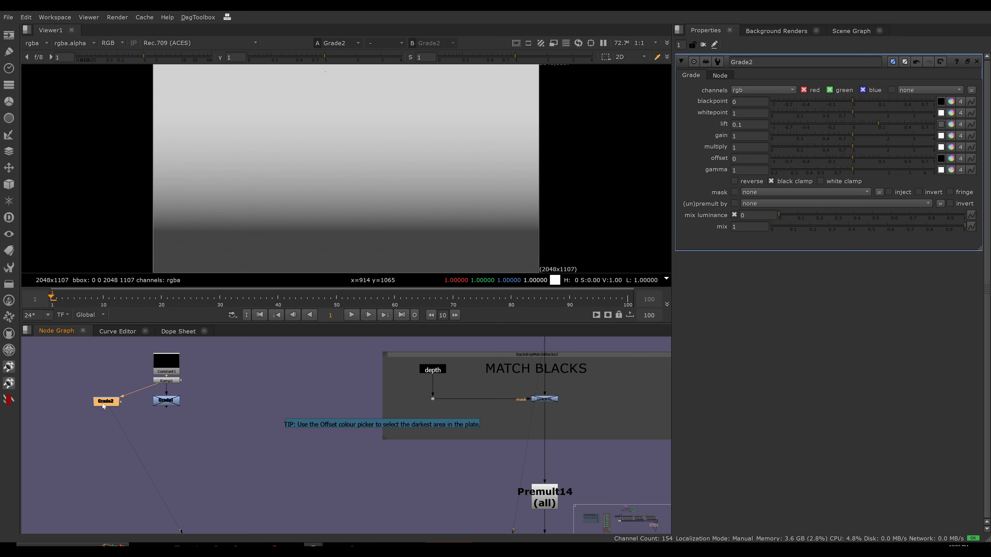
Sample a midtone of the ramp and toggle Grade2 on and off to compare how its lift affects the values.
key(d)
key(d)
key(d)
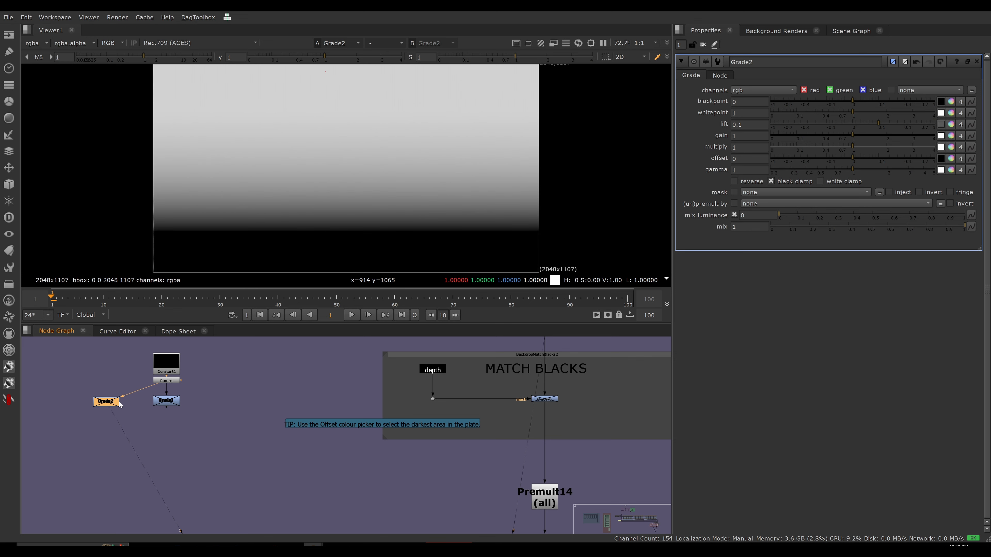
double_click(165, 381)
ctrl+shift+drag(329, 174, 333, 177)
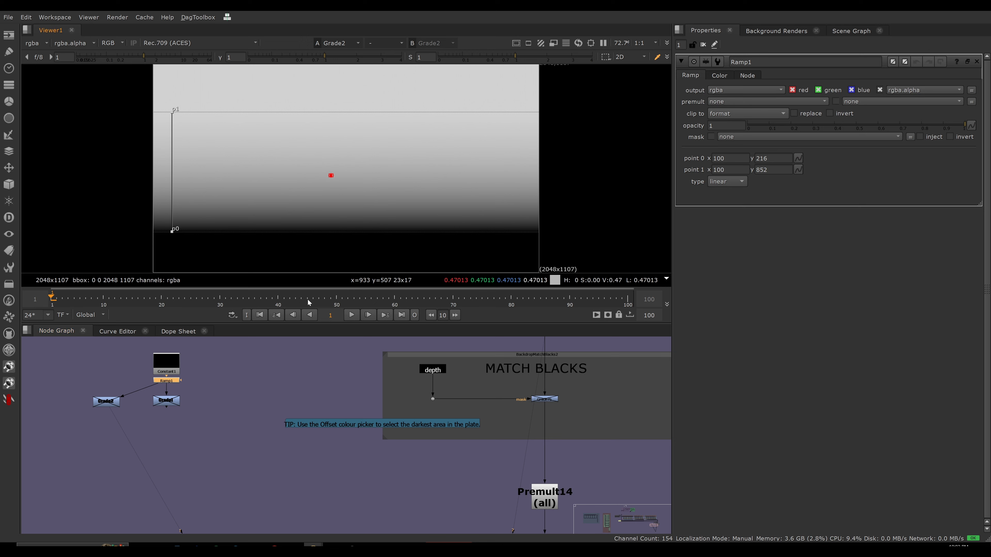
double_click(105, 401)
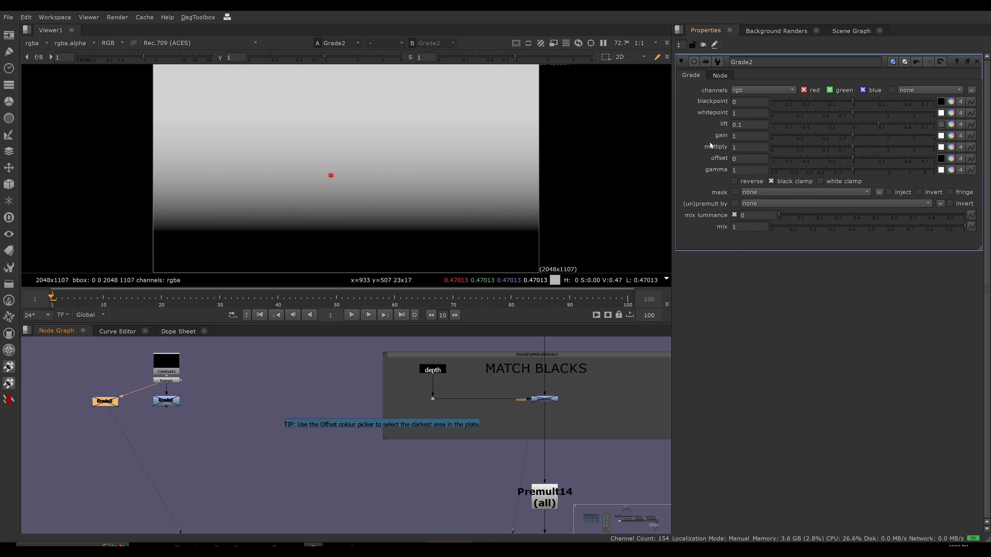
drag(104, 405, 107, 404)
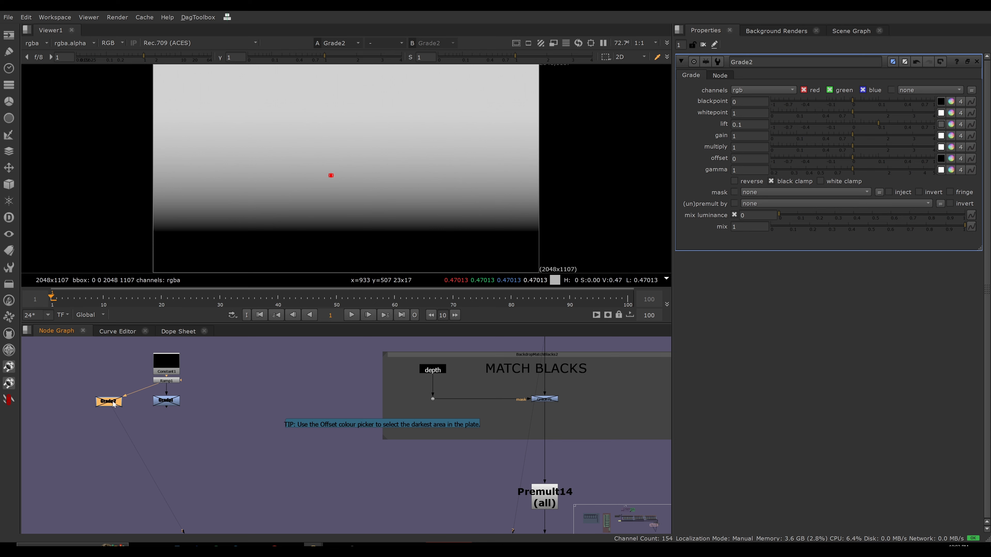
key(d)
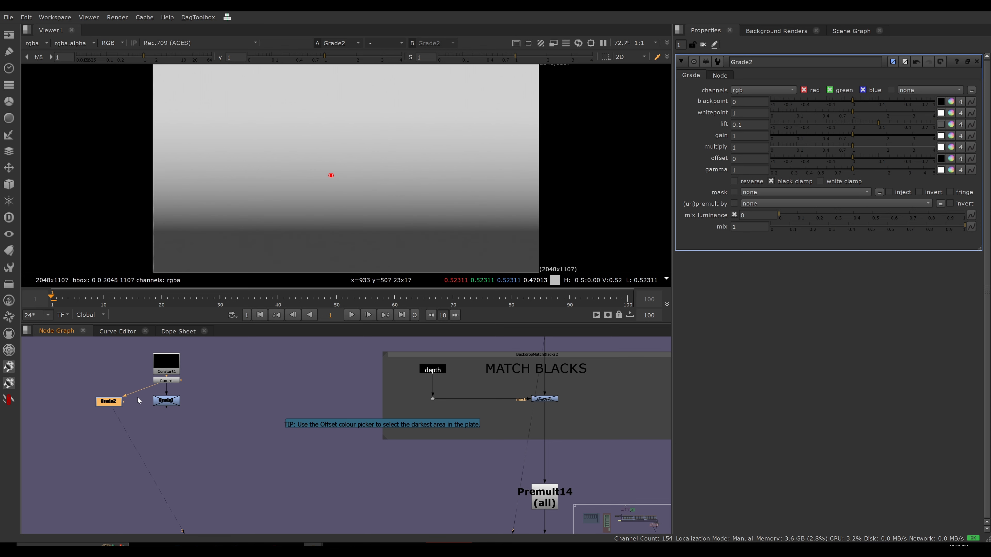
key(d)
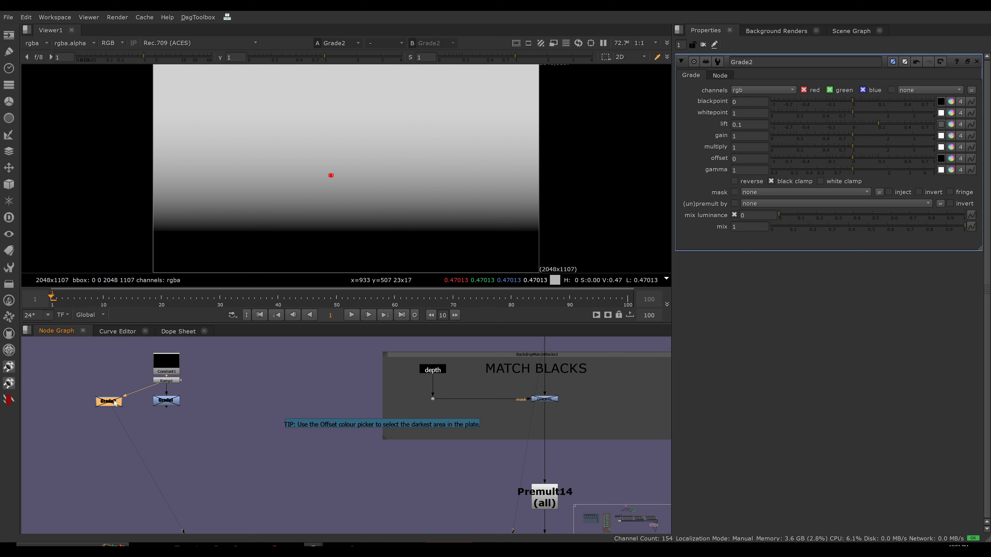
key(d)
View Grade1's output with the node enabled and compare its offset result with Grade2's lift result at the same sample.
click(168, 405)
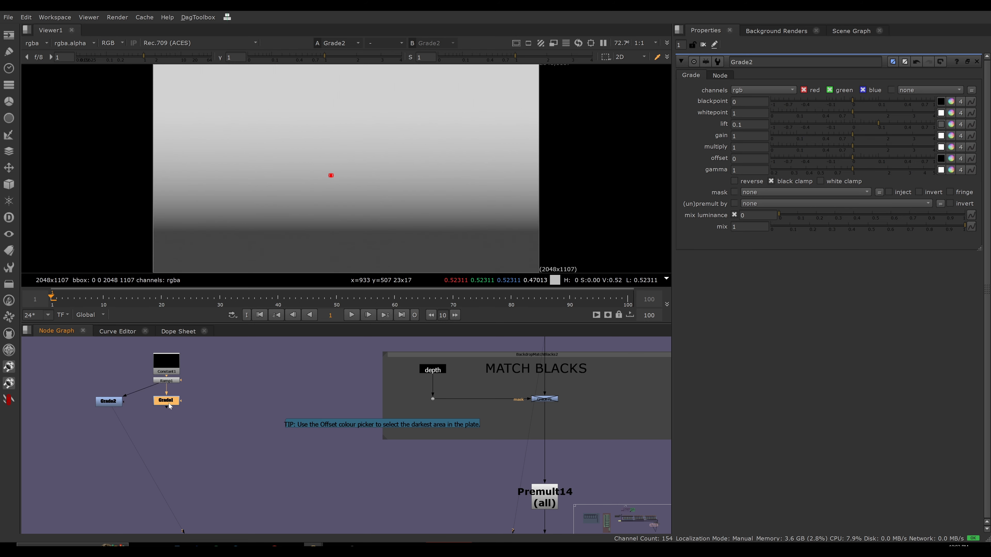
key(1)
key(d)
double_click(168, 402)
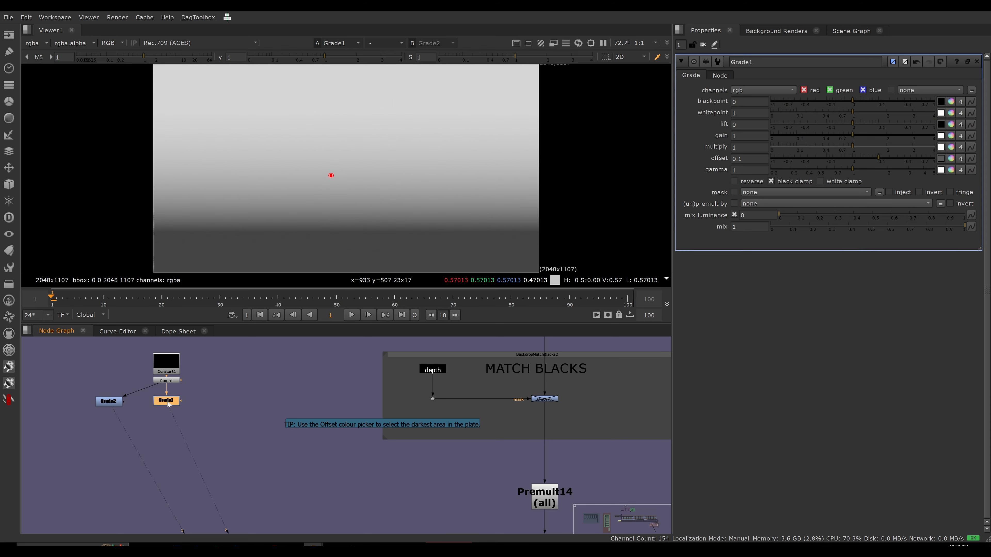
key(d)
key(d)
click(109, 402)
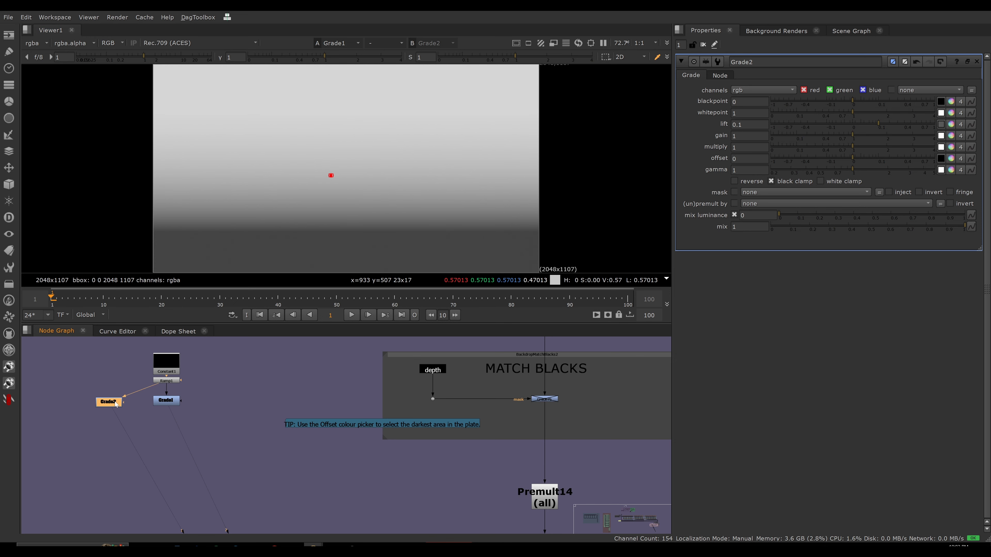
double_click(111, 404)
key(2)
Return the viewer to the MATCH BLACKS Grade75 output and open that node's properties.
click(586, 381)
key(1)
key(a)
key(a)
double_click(544, 399)
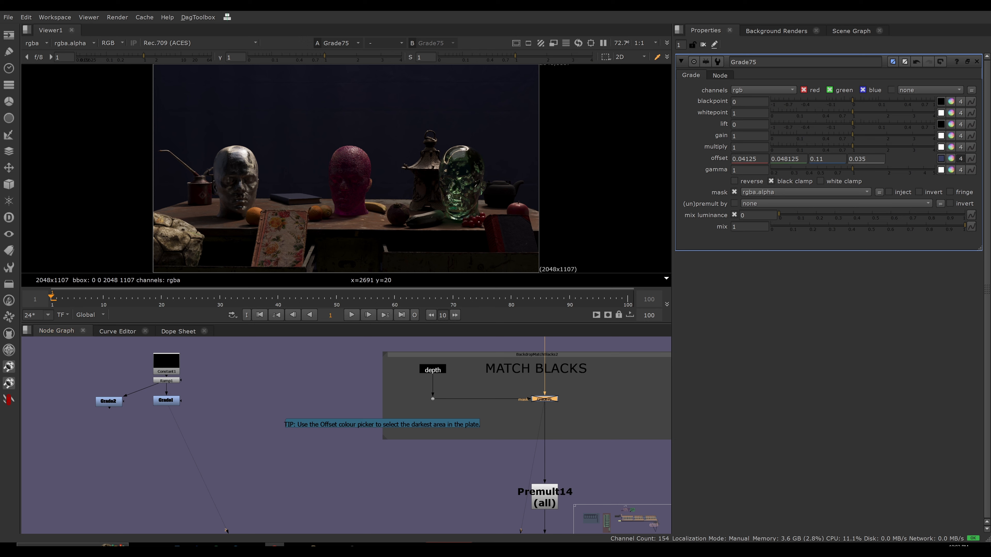
Open the properties of the depth stamp in the MATCH BLACKS section and view its depth pass.
click(433, 370)
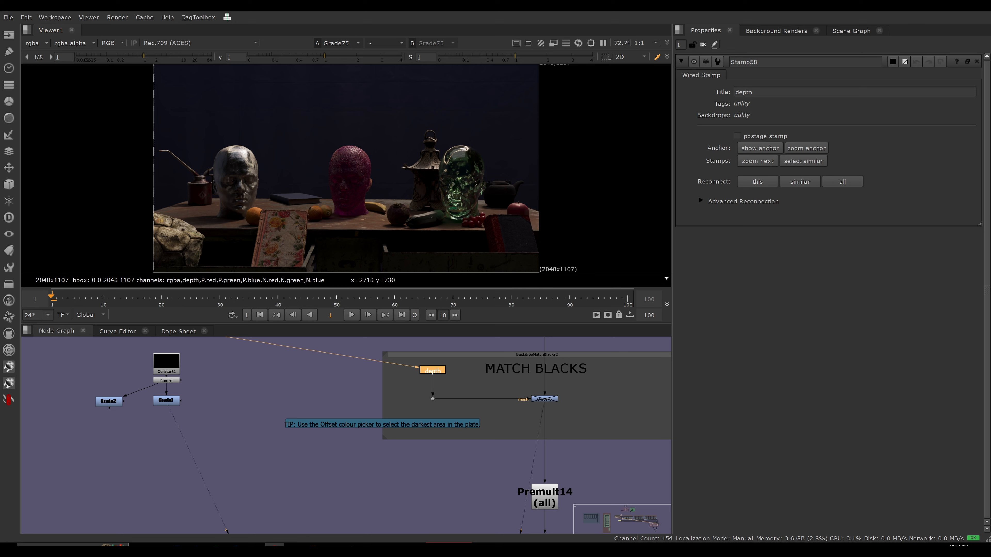
click(458, 379)
key(1)
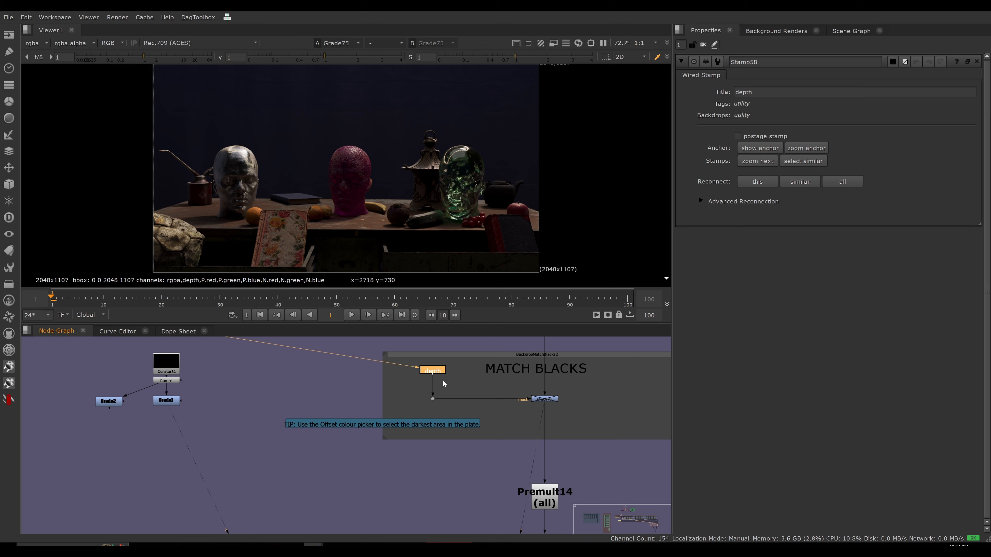
click(438, 373)
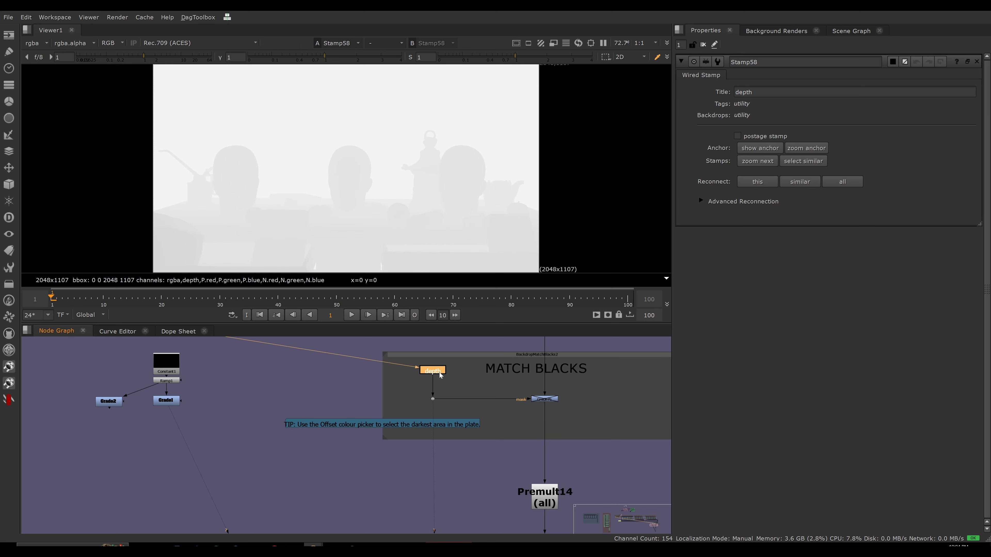
Trace the depth stamp back to the utility section and open the properties of the Shuffle222 depth node.
scroll(437, 391, down, 10)
middle_drag(328, 424, 424, 462)
middle_drag(213, 418, 278, 436)
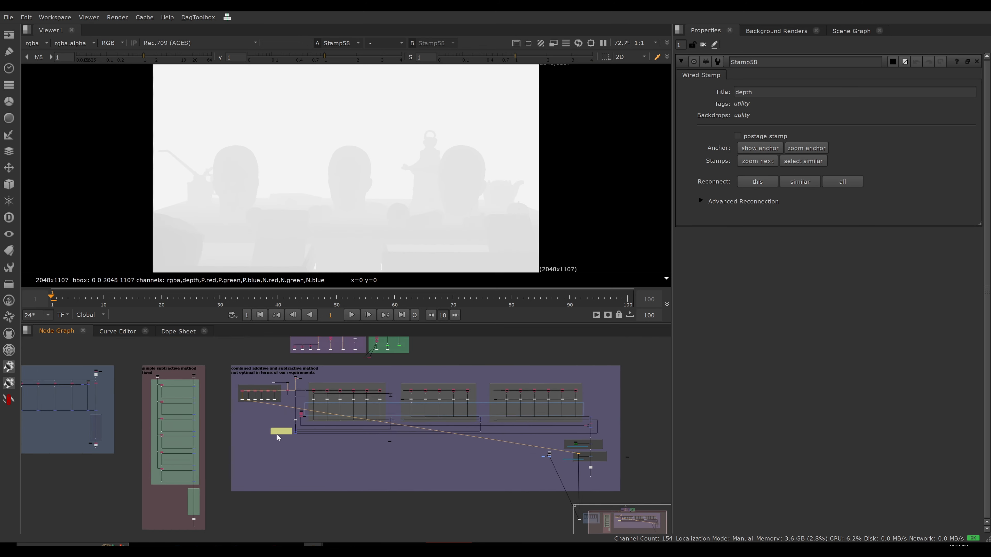
scroll(240, 406, up, 9)
middle_drag(269, 388, 299, 438)
click(228, 429)
drag(228, 431, 263, 457)
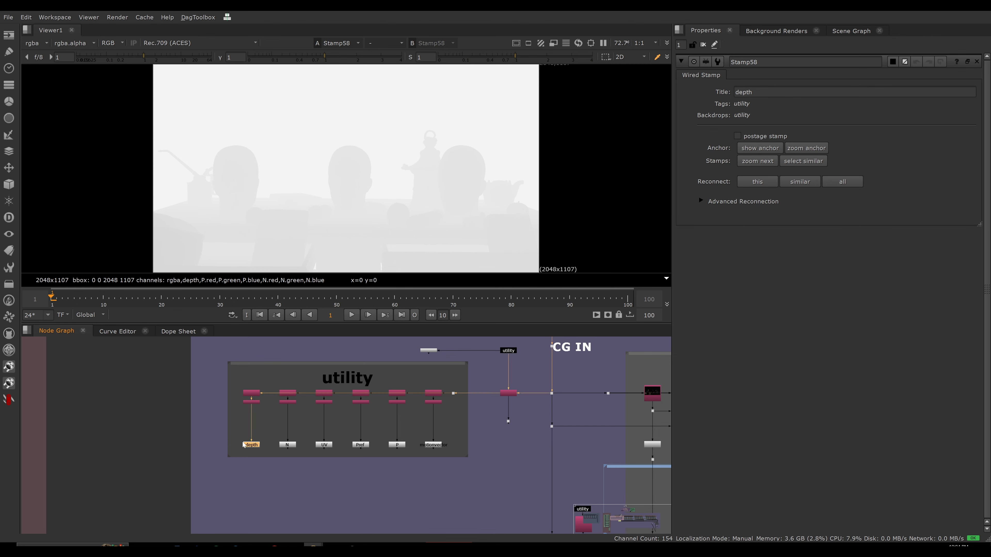
scroll(248, 421, up, 5)
click(259, 370)
click(259, 370)
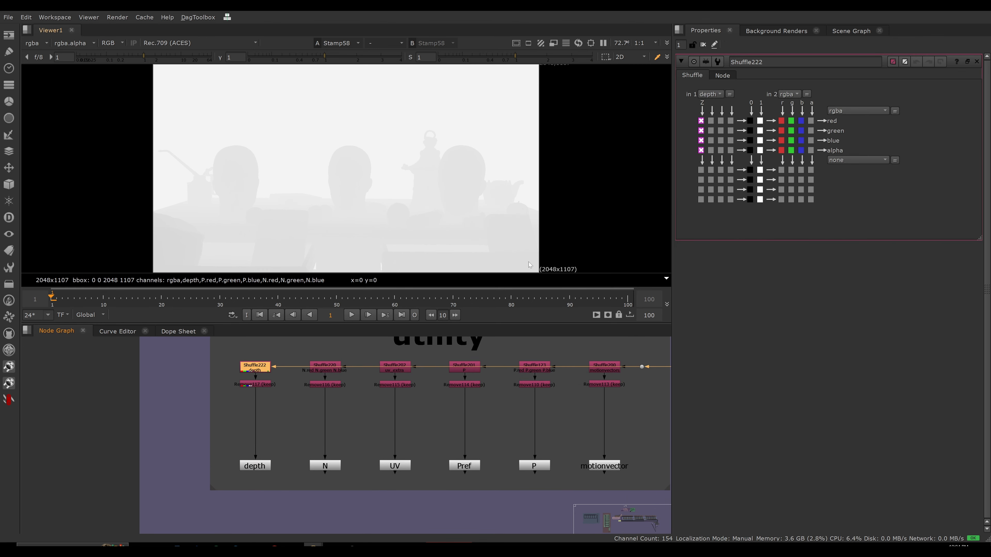
Return from the utility section to MATCH BLACKS and open the depth stamp's properties.
scroll(257, 434, down, 10)
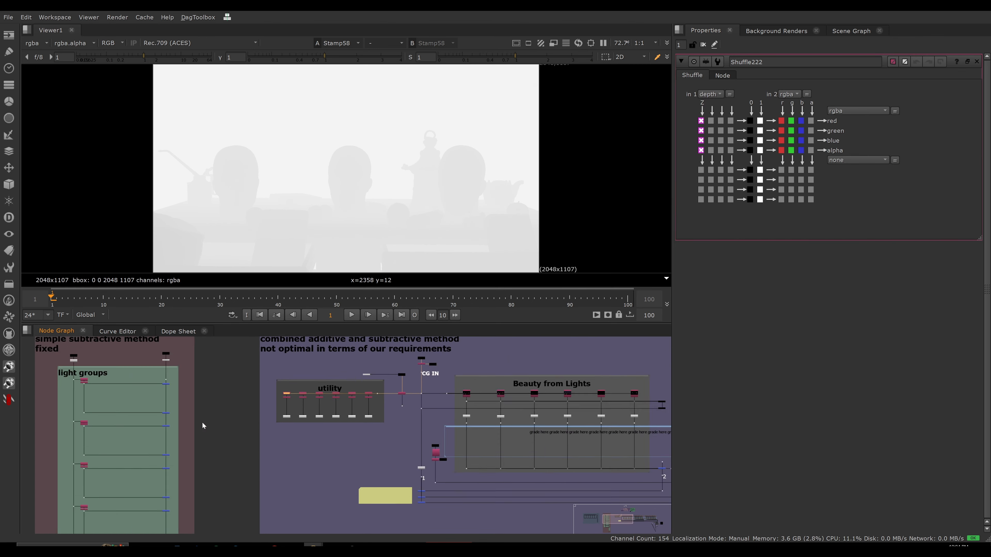
middle_drag(407, 421, 188, 327)
scroll(281, 347, down, 3)
middle_drag(517, 391, 475, 378)
scroll(474, 379, up, 9)
scroll(475, 379, up, 3)
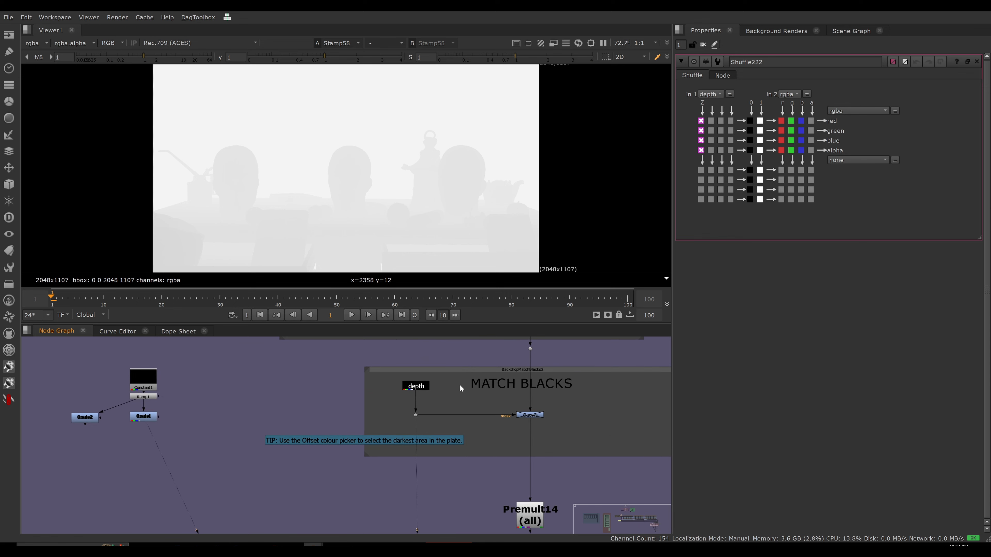
click(464, 367)
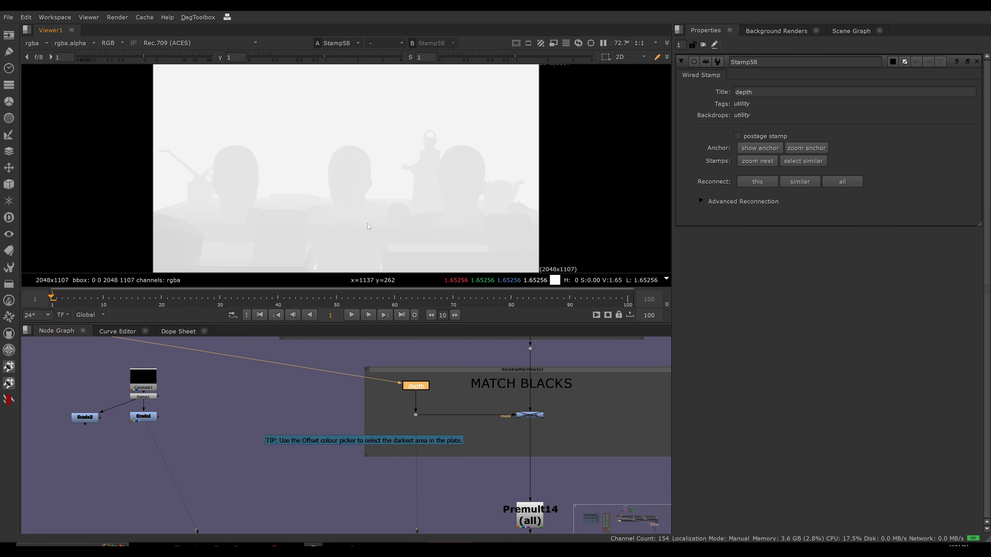
Inspect the depth stamp's alpha with the viewer gain lowered to 0.18, and restore the viewer exposure.
key(a)
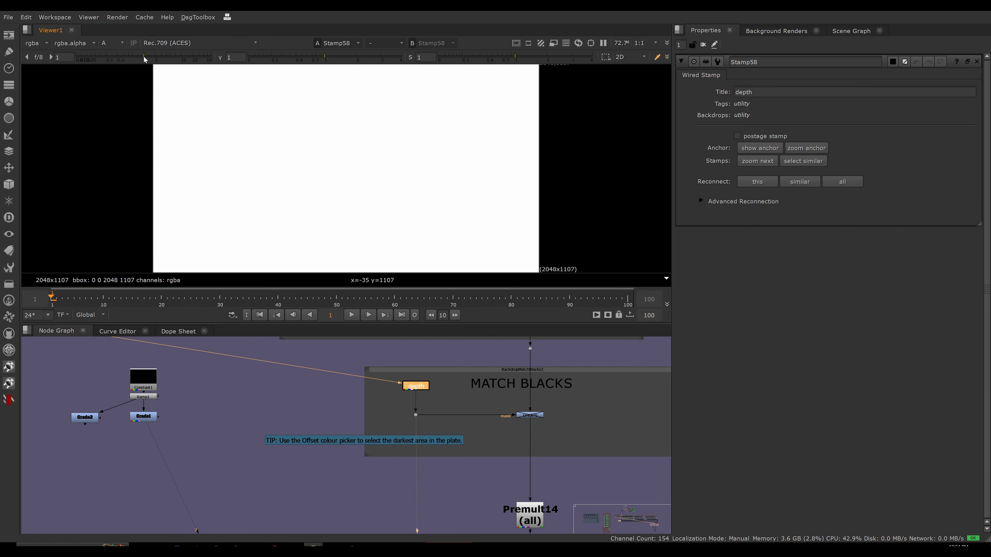
drag(144, 57, 116, 56)
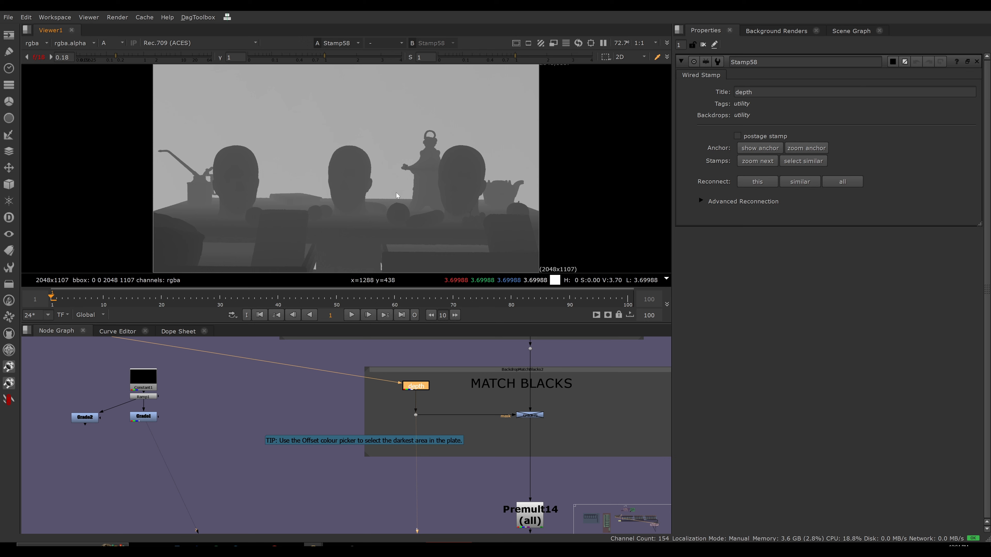
click(38, 58)
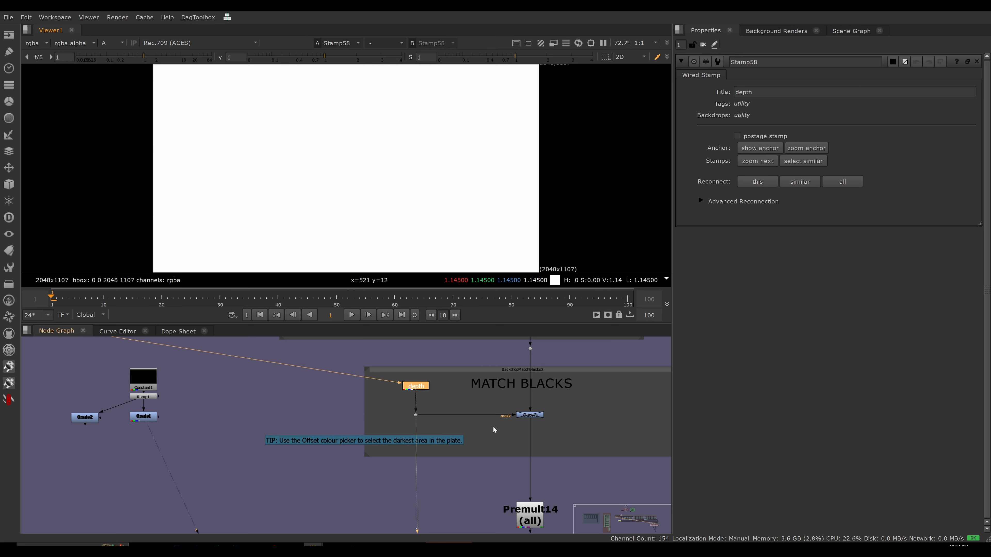
View the output of the MATCH BLACKS Grade75 node in full colour.
click(499, 431)
click(530, 416)
key(1)
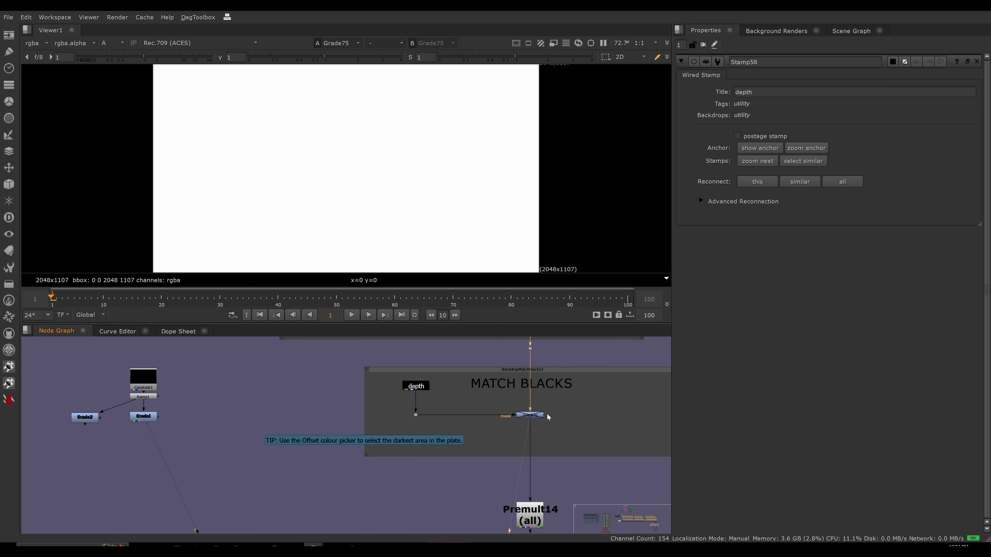
key(a)
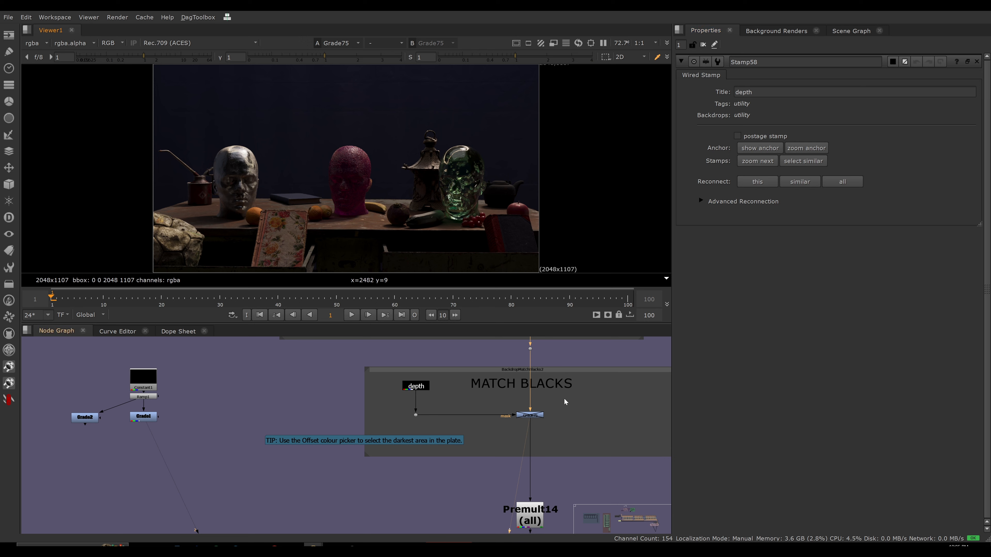
Space the MATCH BLACKS grade and its depth stamp further apart and view the depth stamp's output.
drag(565, 400, 368, 435)
drag(537, 416, 536, 428)
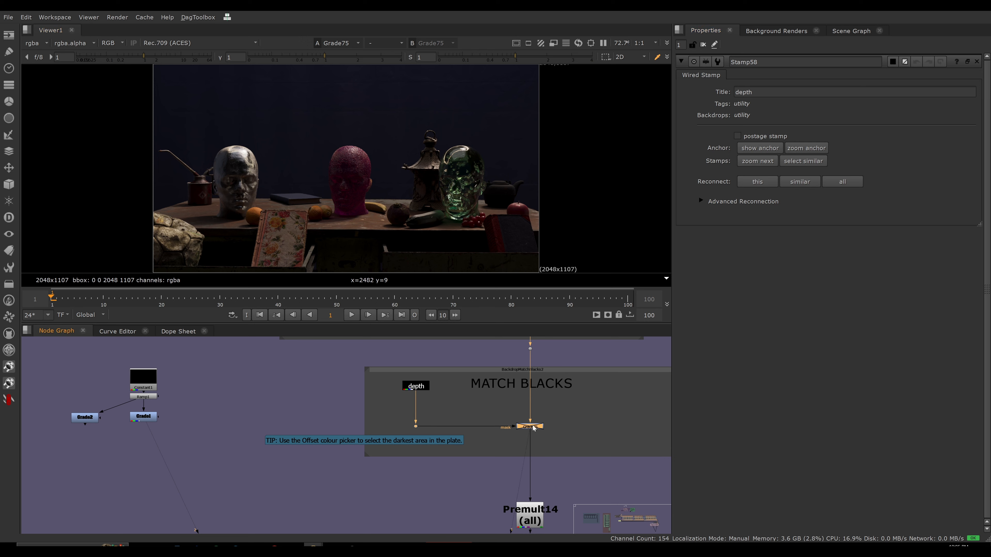
middle_drag(490, 414, 494, 446)
click(463, 428)
drag(420, 419, 421, 392)
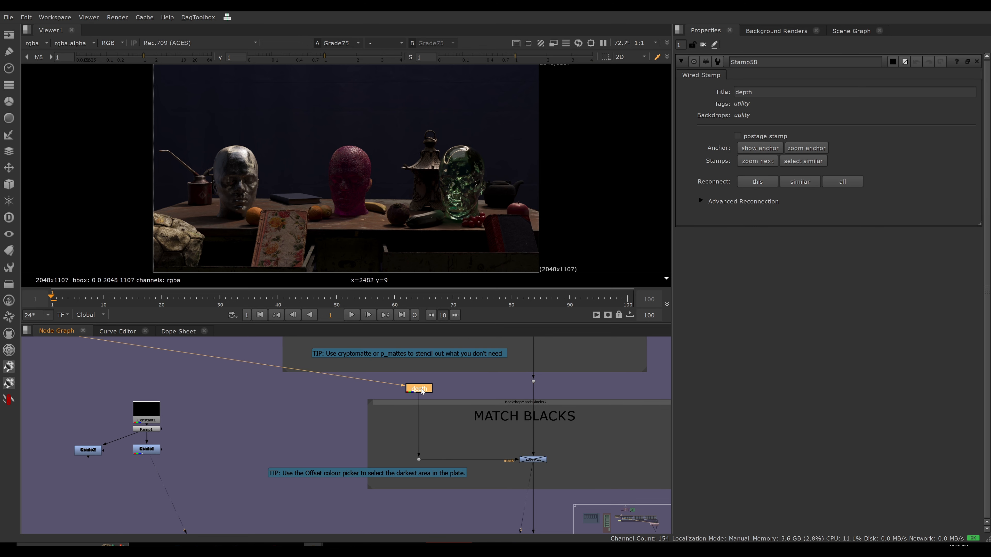
key(1)
click(421, 392)
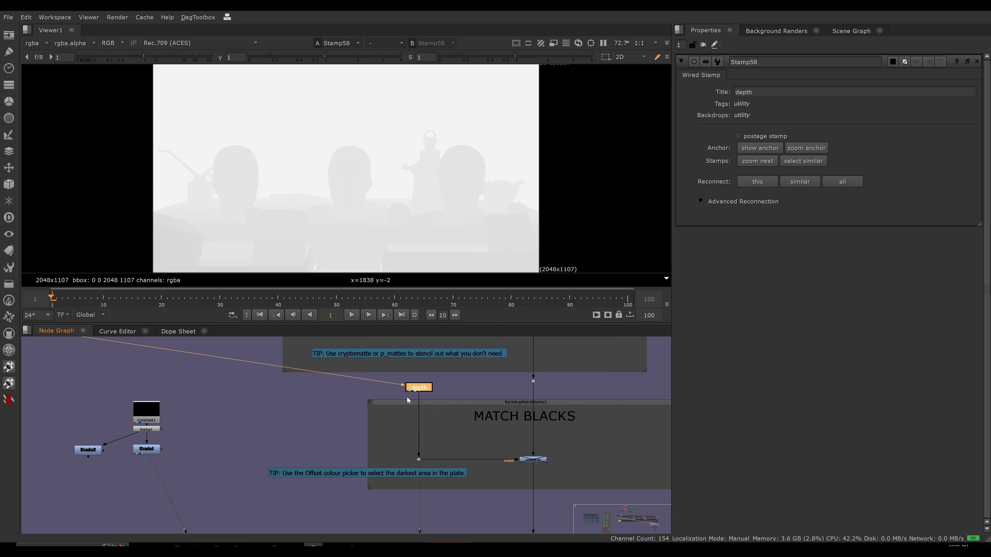
Insert a Remove node below the depth stamp that keeps only the alpha channel, and view its alpha.
key(Tab)
text(re)
click(351, 404)
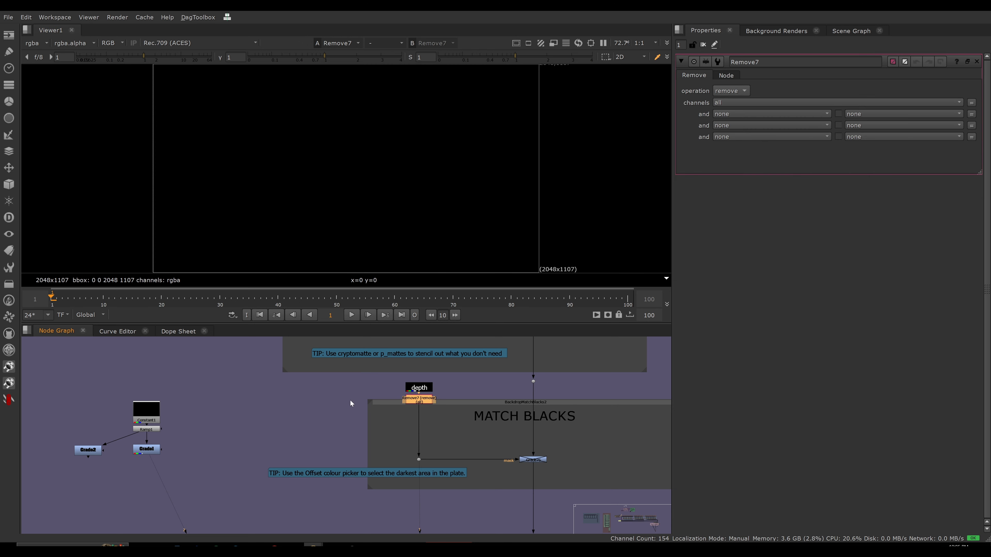
click(730, 91)
click(737, 103)
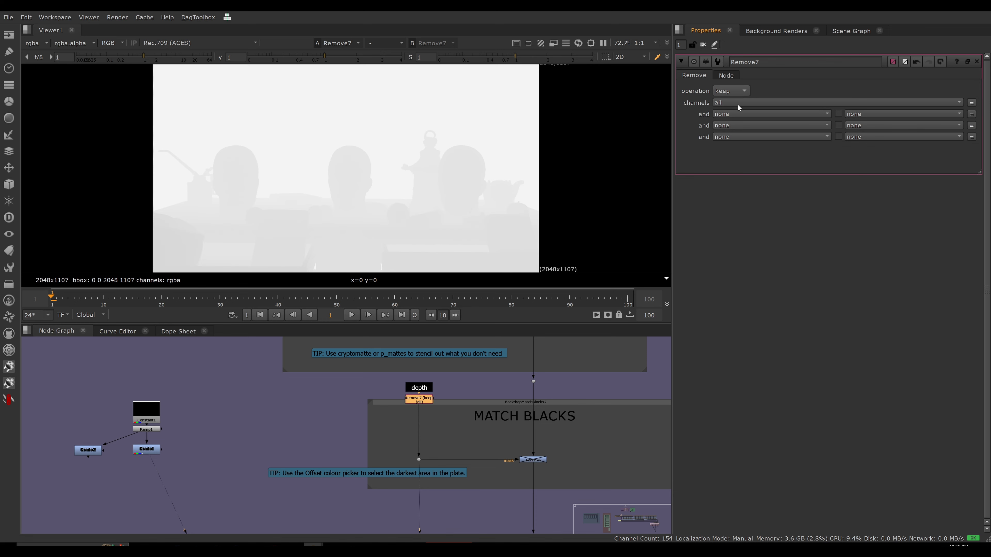
click(737, 102)
click(727, 156)
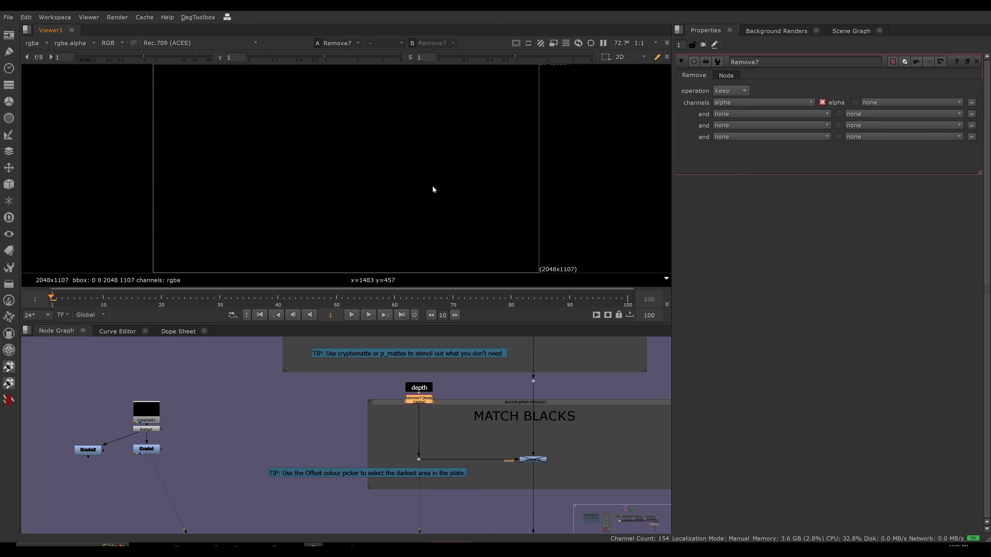
key(a)
key(a)
key(a)
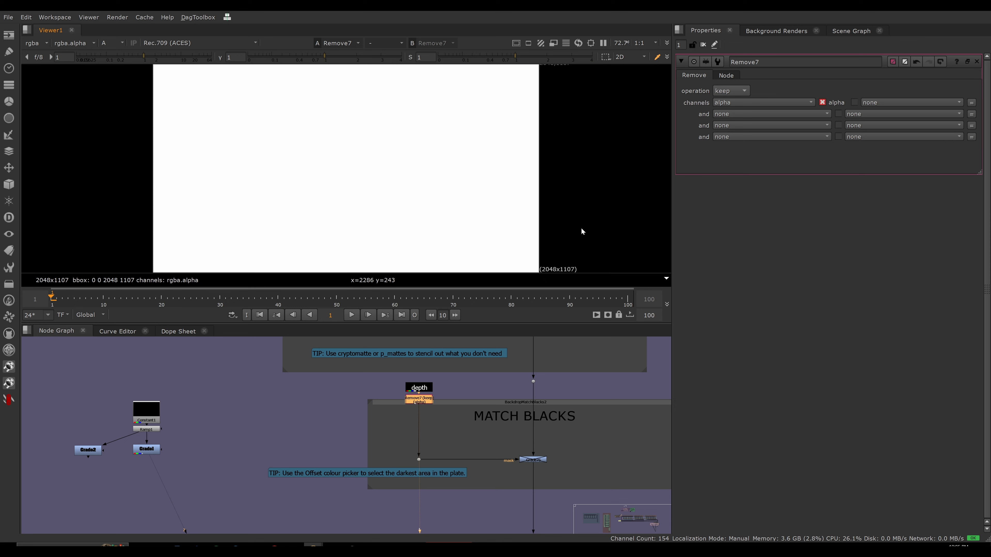
Add an Expression node after the Remove node and set its alpha channel expression to 1/a.
key(Tab)
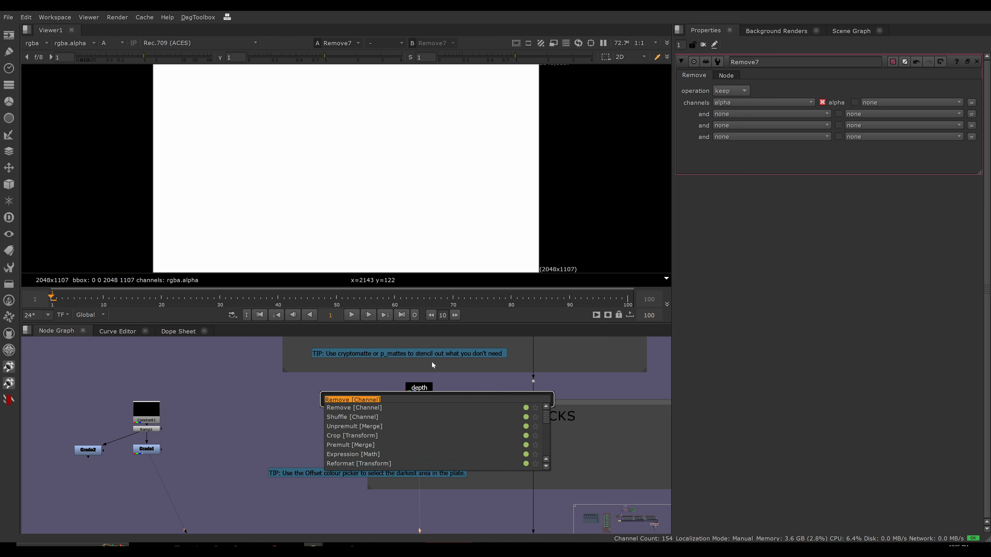
text(exp)
key(Return)
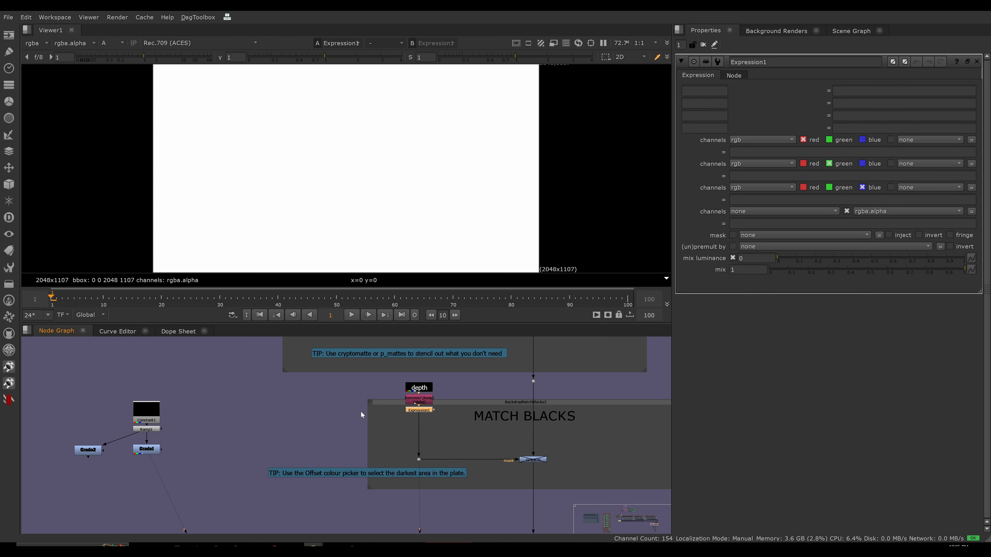
click(779, 211)
click(777, 252)
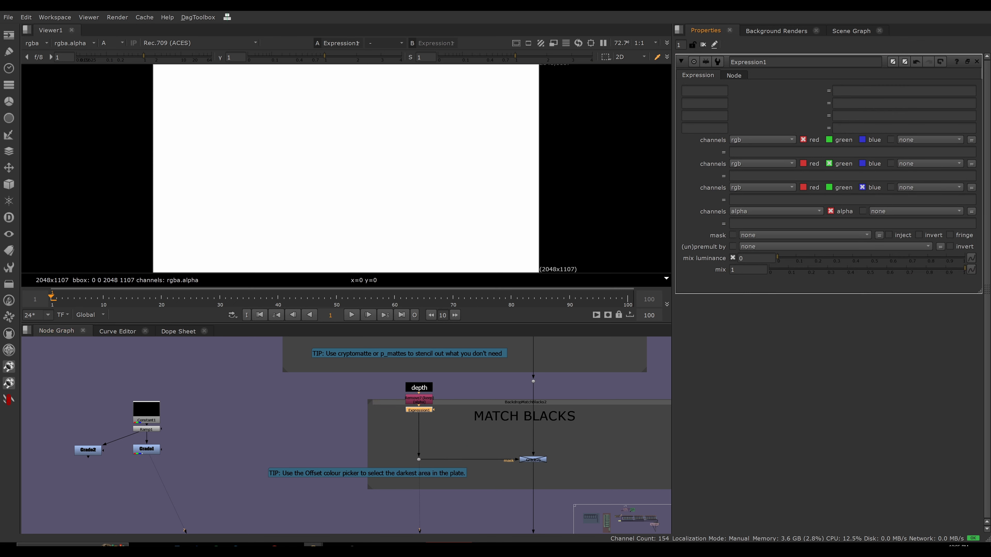
text(1/a)
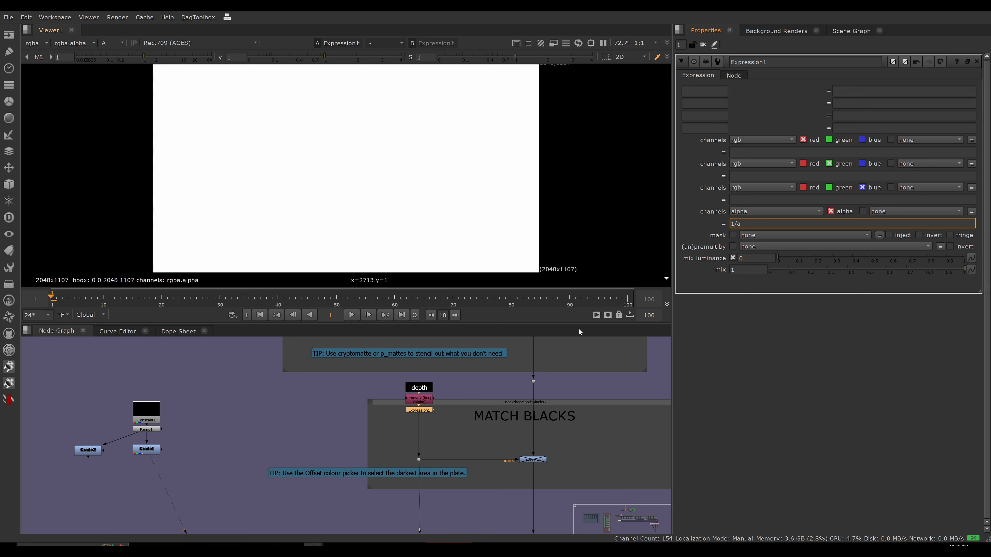
click(449, 426)
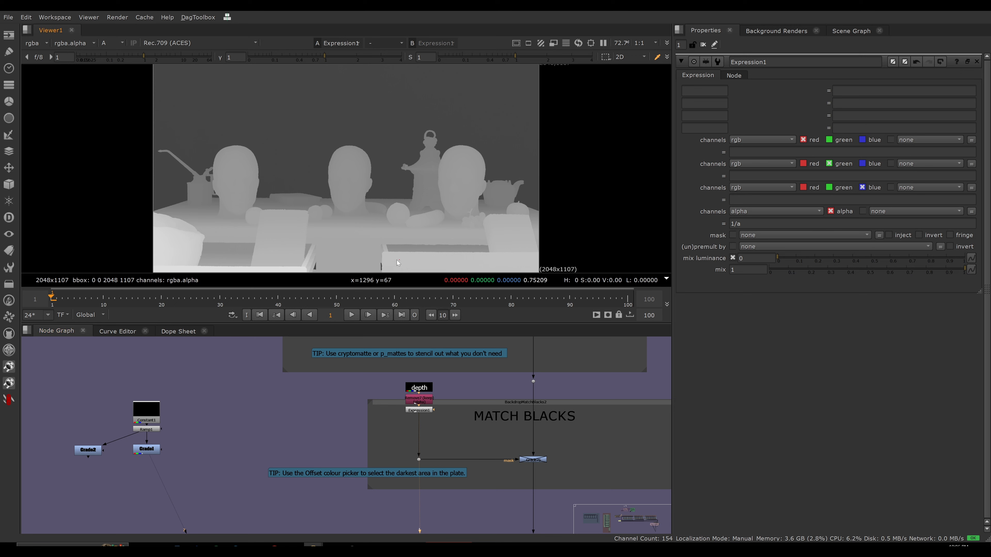
Add a Grade node after the Expression node with white clamp enabled and its channels set to alpha.
click(423, 410)
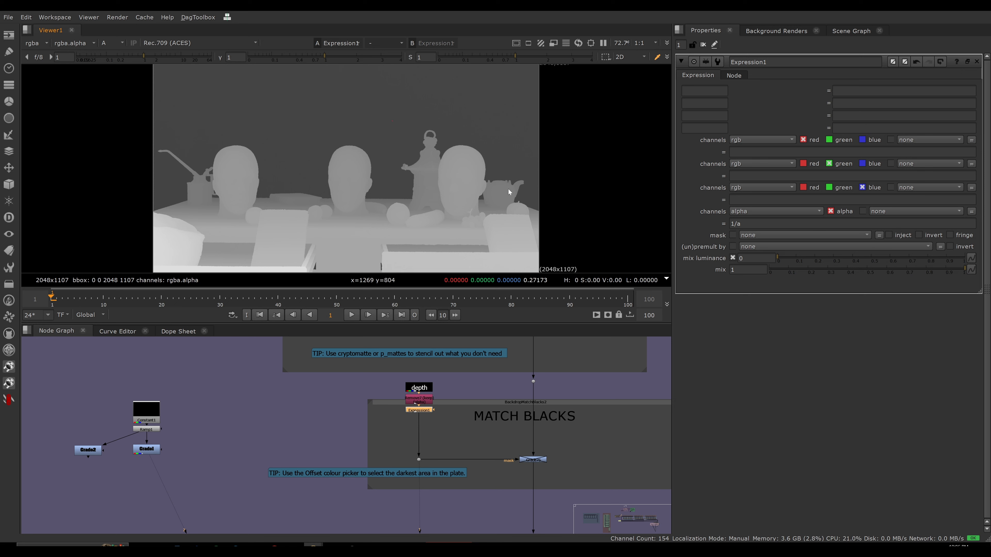
click(449, 422)
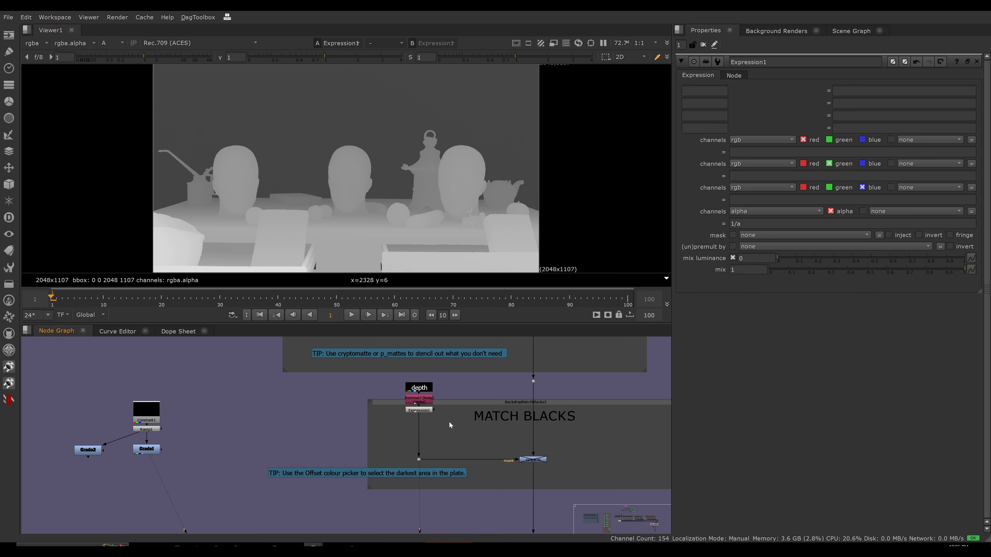
click(425, 410)
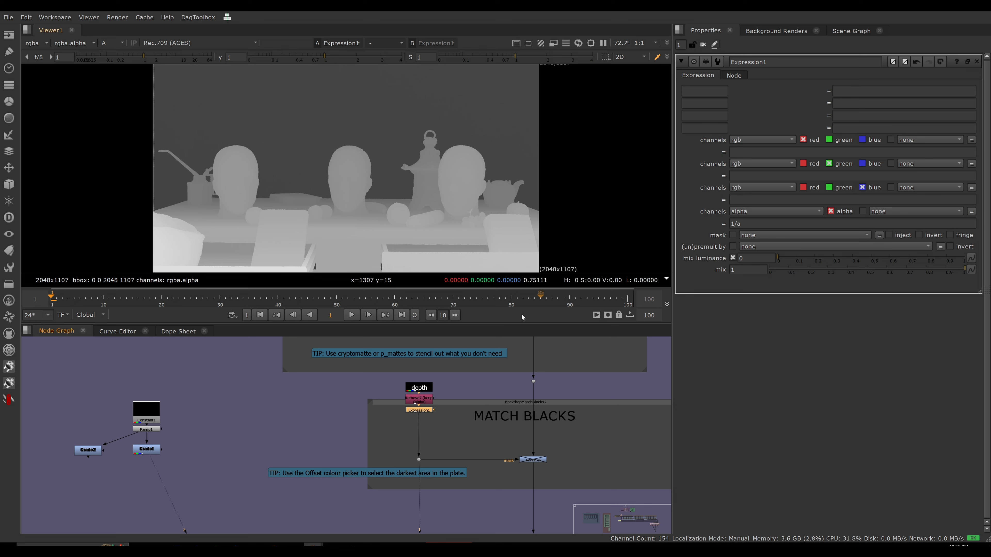
key(g)
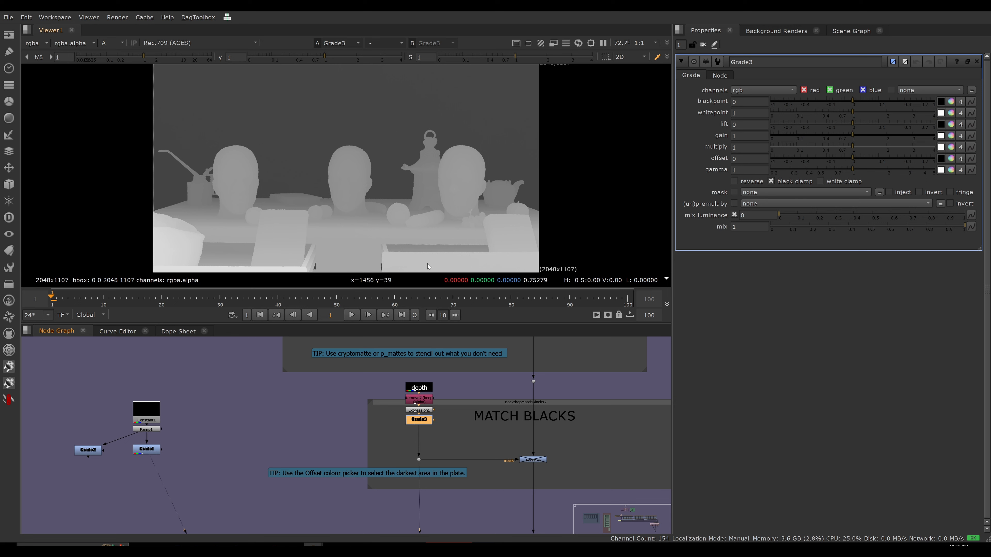
click(822, 181)
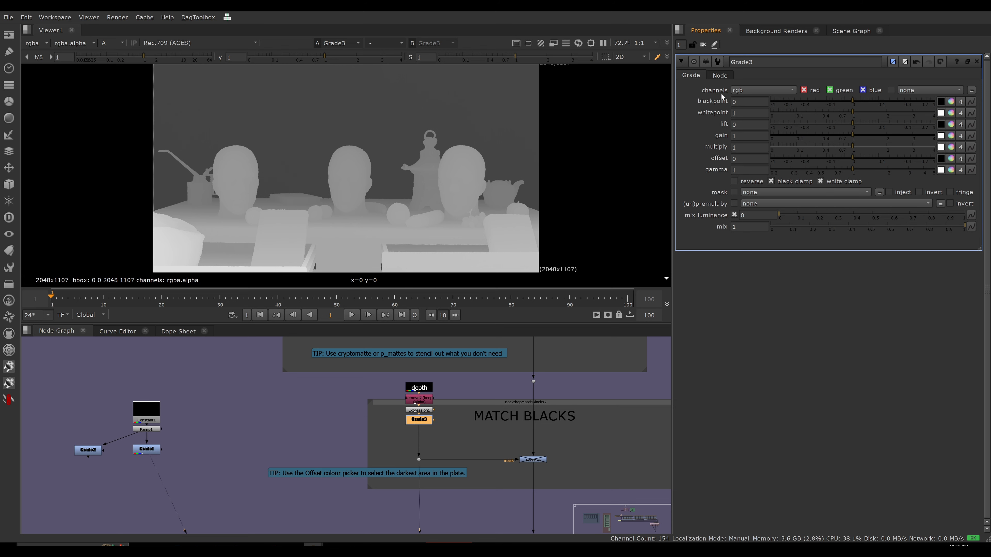
click(742, 90)
click(742, 145)
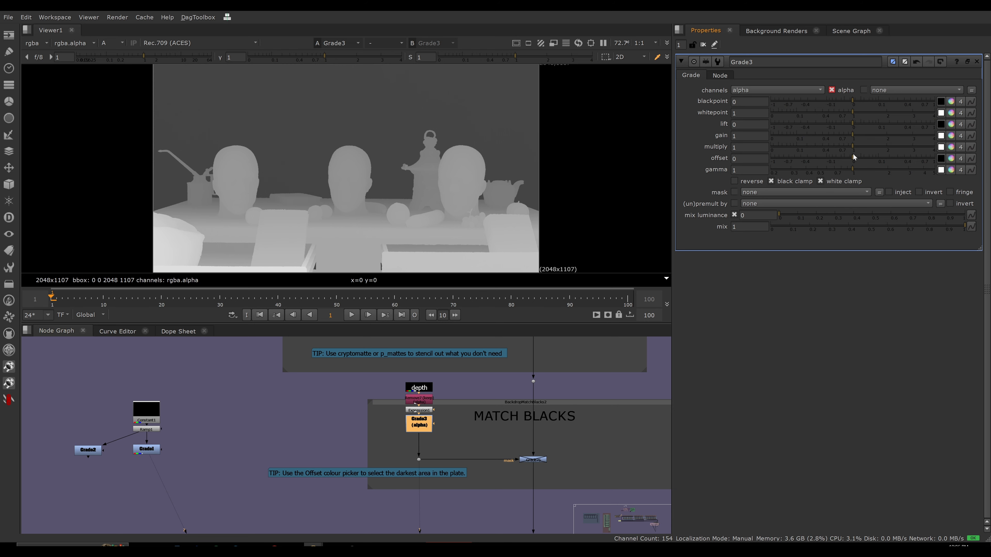
Invert the depth mask in the new grade with whitepoint 0 and blackpoint 1.
click(846, 112)
drag(846, 112, 763, 107)
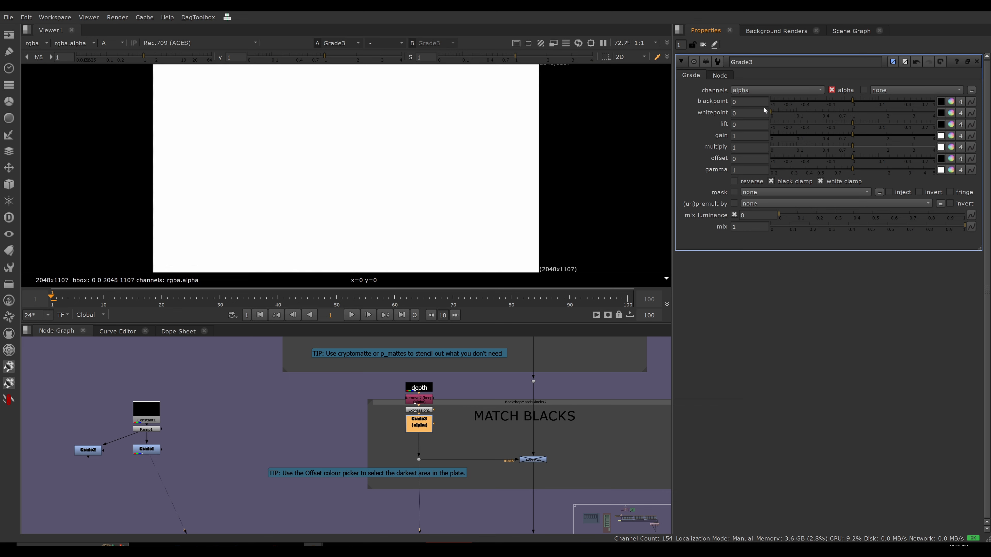
drag(865, 98, 971, 104)
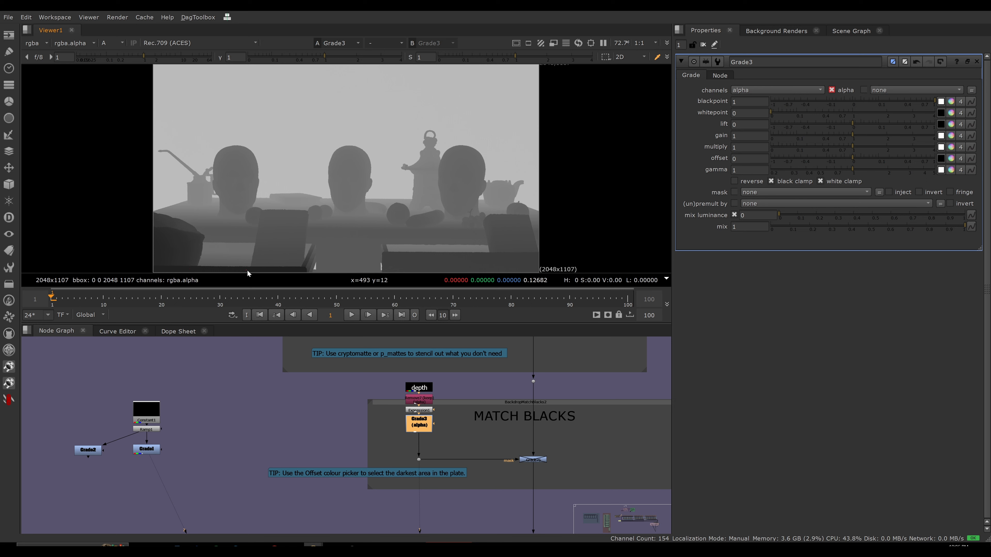
ctrl+click(391, 122)
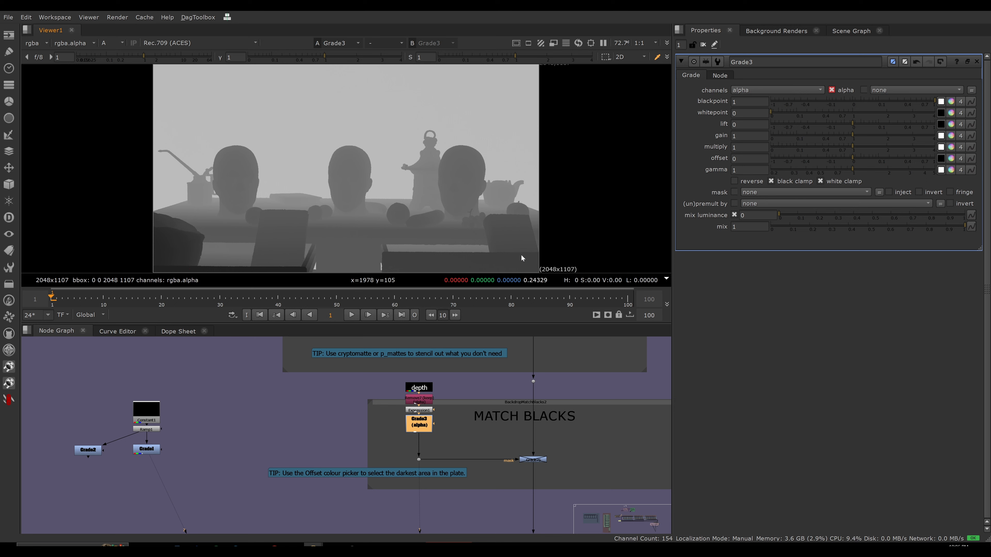
Move the depth stamp and its attached Remove, Expression and Grade nodes slightly up the mask branch.
drag(576, 439, 532, 476)
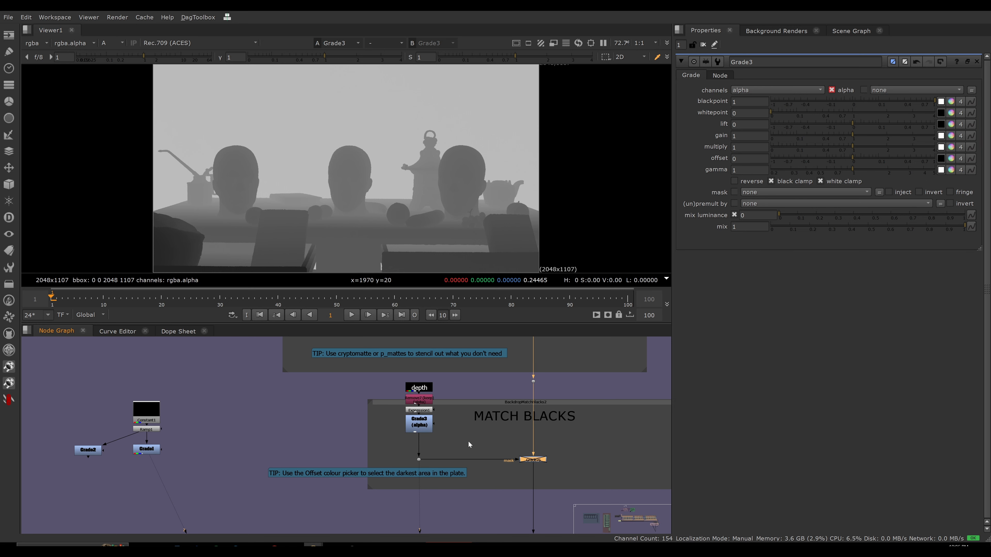
click(454, 437)
drag(381, 376, 424, 419)
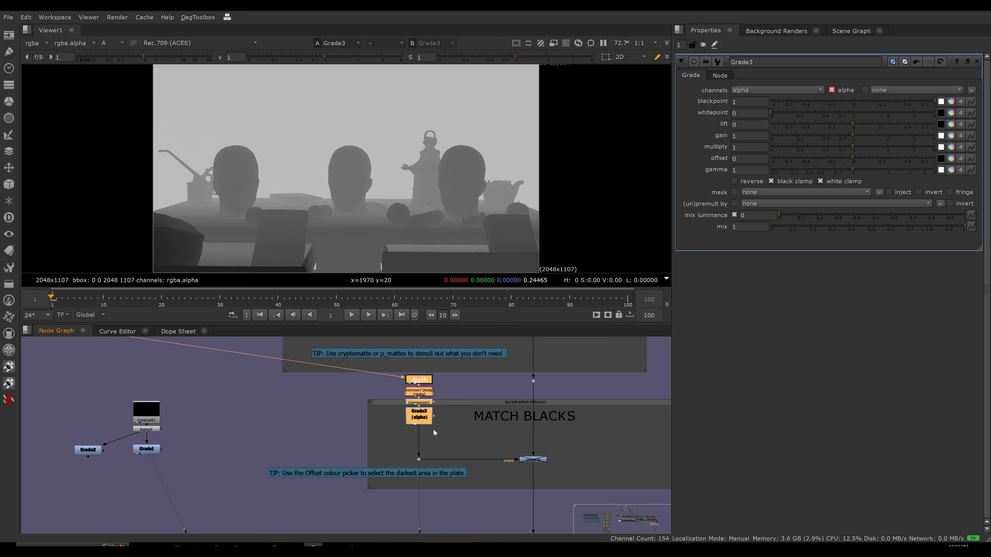
click(434, 431)
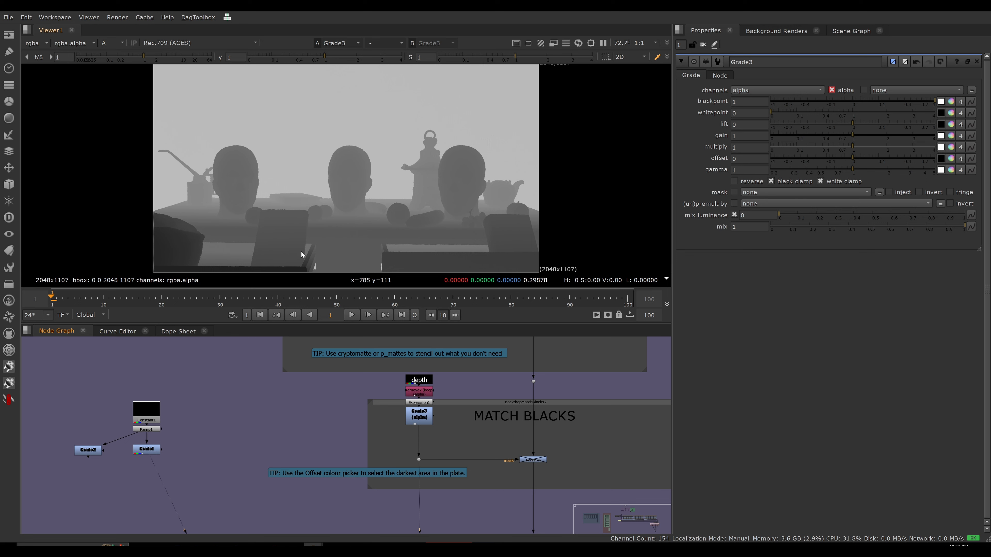
Add a second Grade node below the inverting grade and set its channels to alpha.
click(423, 424)
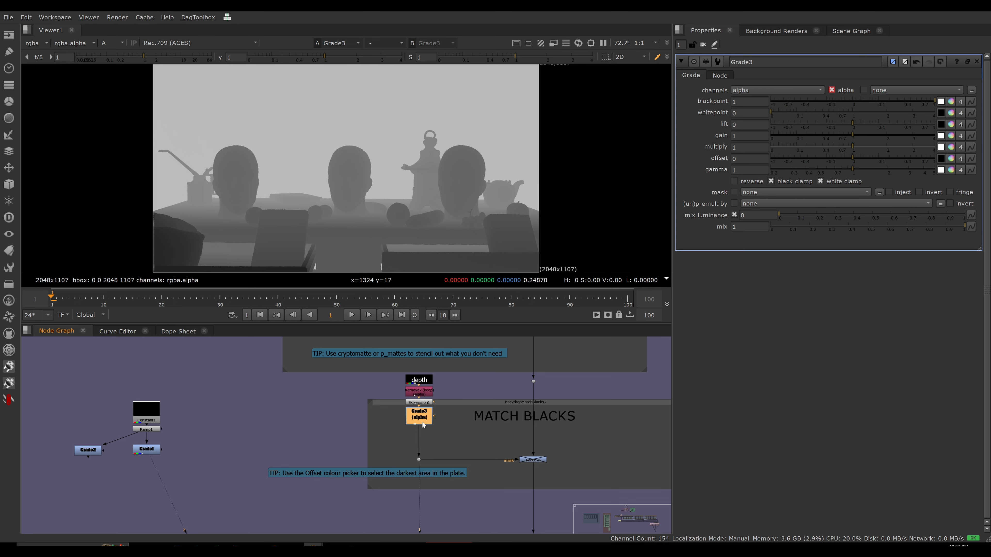
key(g)
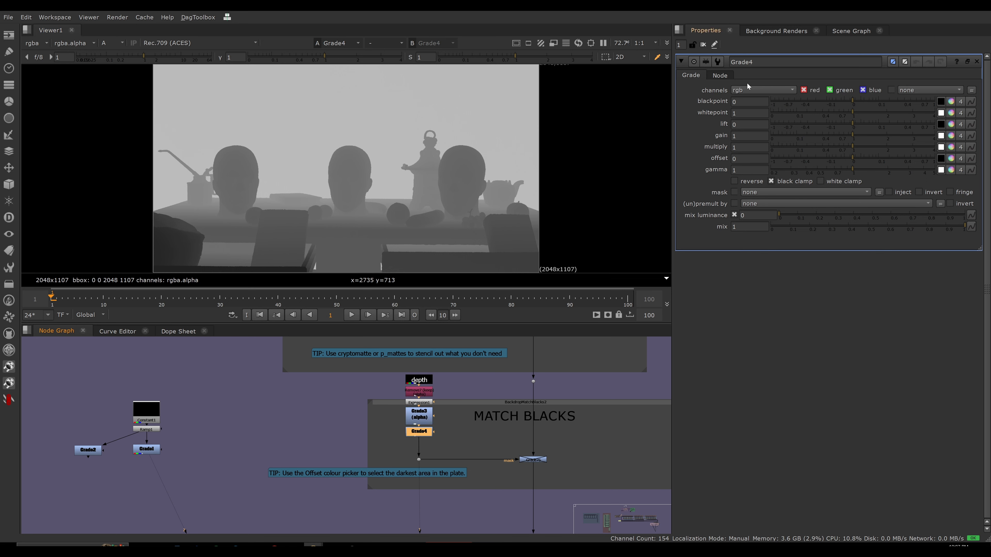
click(754, 91)
click(755, 145)
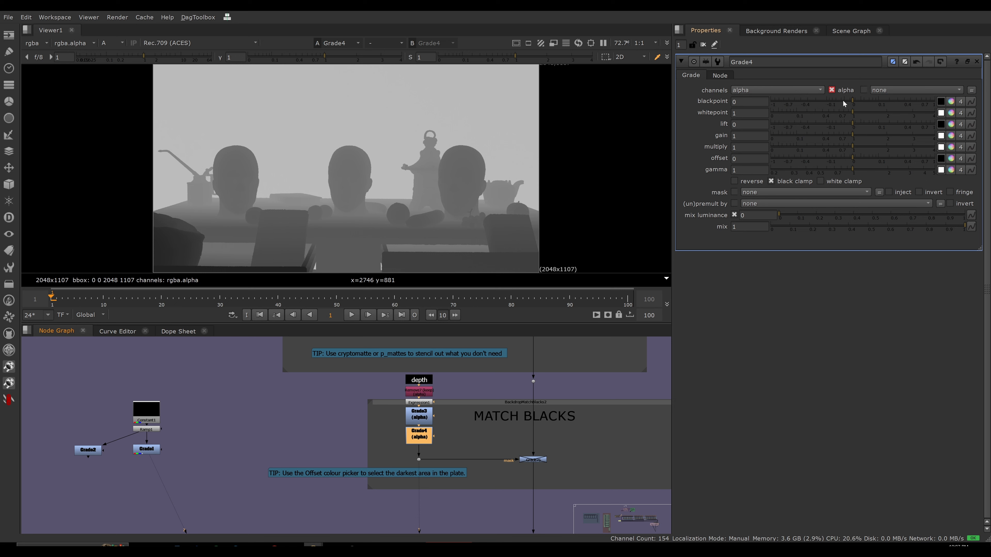
Set the second mask grade's blackpoint to 0.095 and its whitepoint to 0.78.
drag(853, 100, 878, 102)
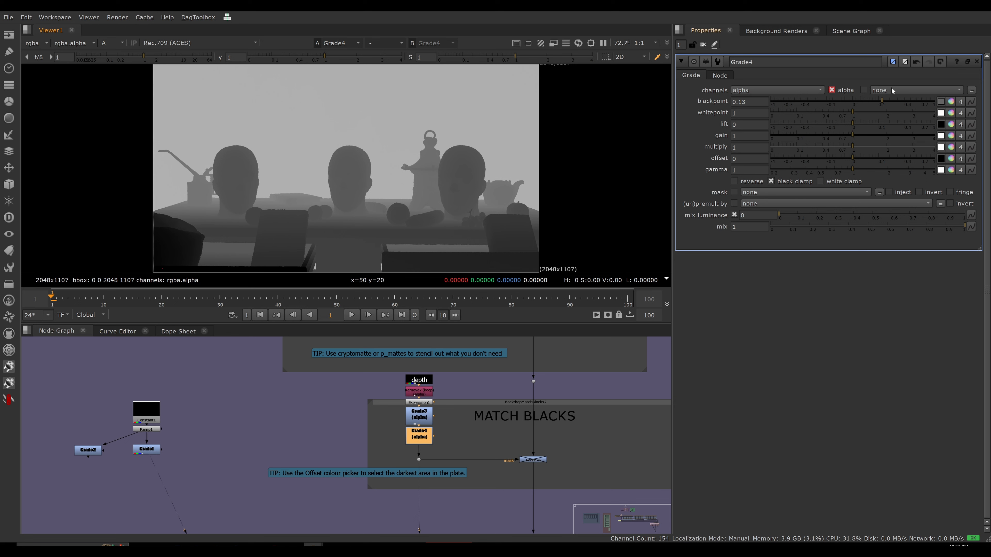
drag(882, 101, 878, 102)
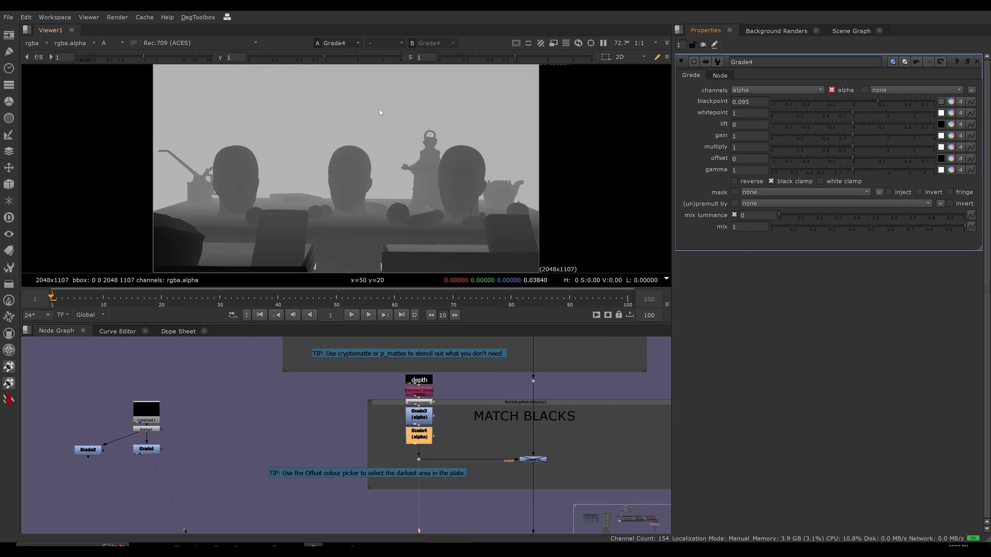
ctrl+shift+drag(379, 110, 390, 120)
drag(852, 112, 842, 112)
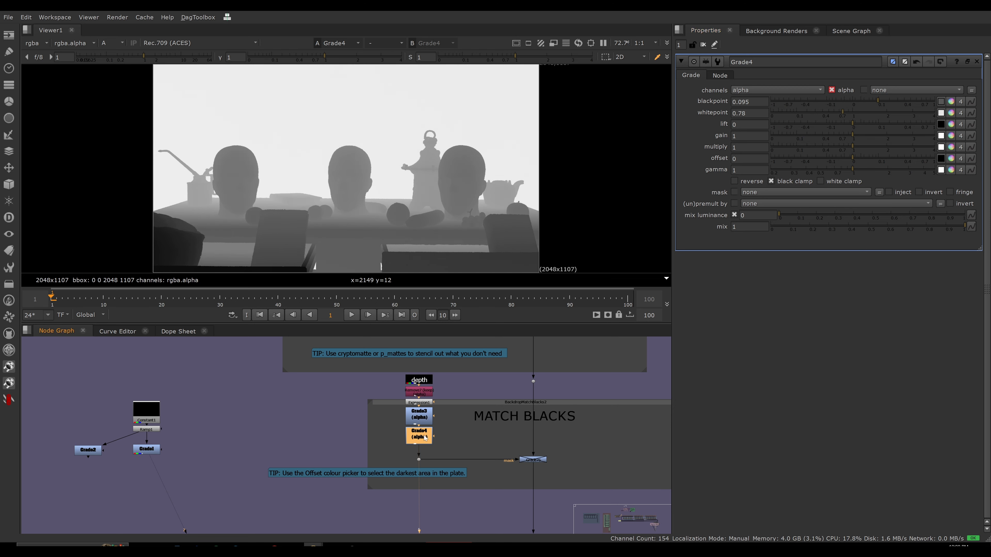
Disable the Remove, Expression and both alpha Grade nodes in the depth mask branch.
key(d)
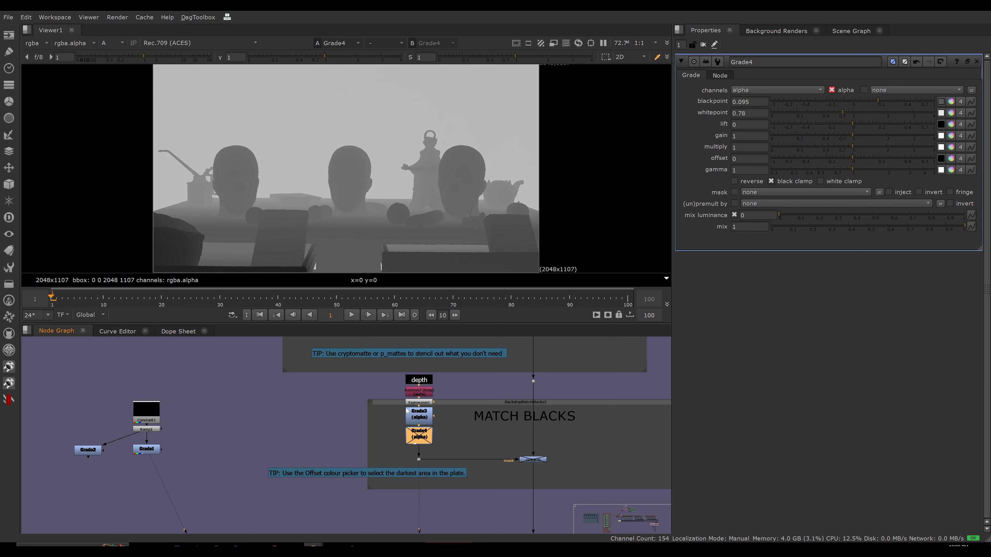
key(d)
drag(392, 377, 447, 448)
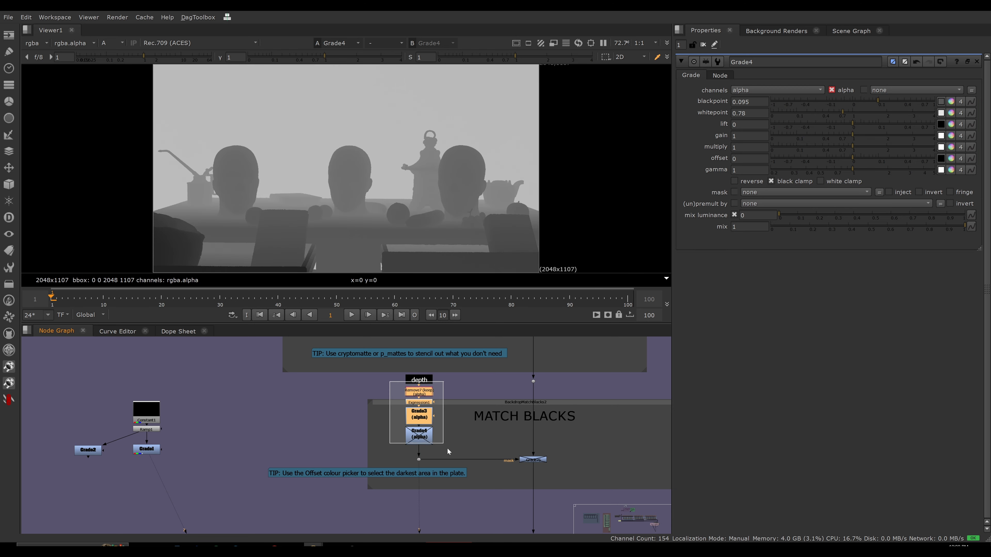
key(d)
Display the MATCH BLACKS grade in RGB in the viewer and open its properties.
click(533, 459)
key(1)
key(a)
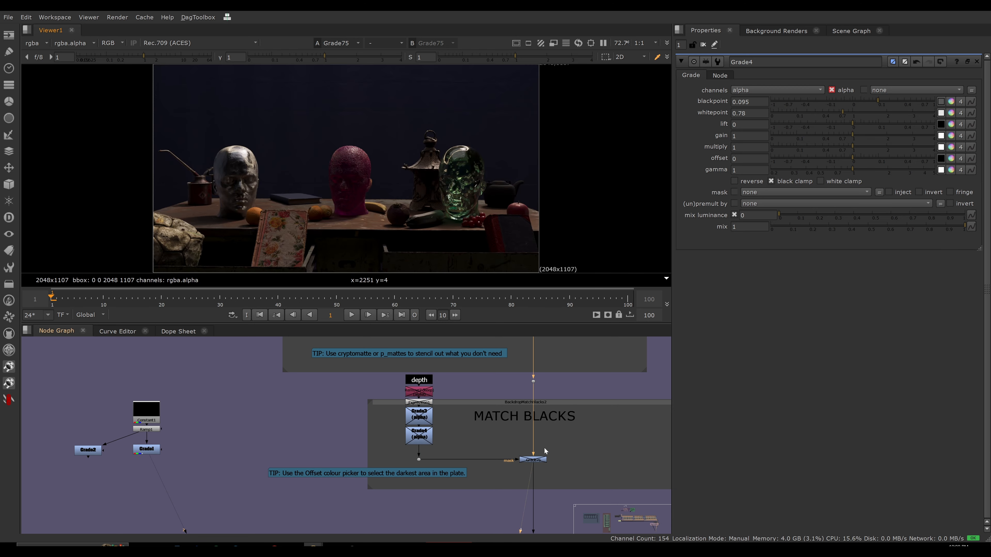
double_click(524, 457)
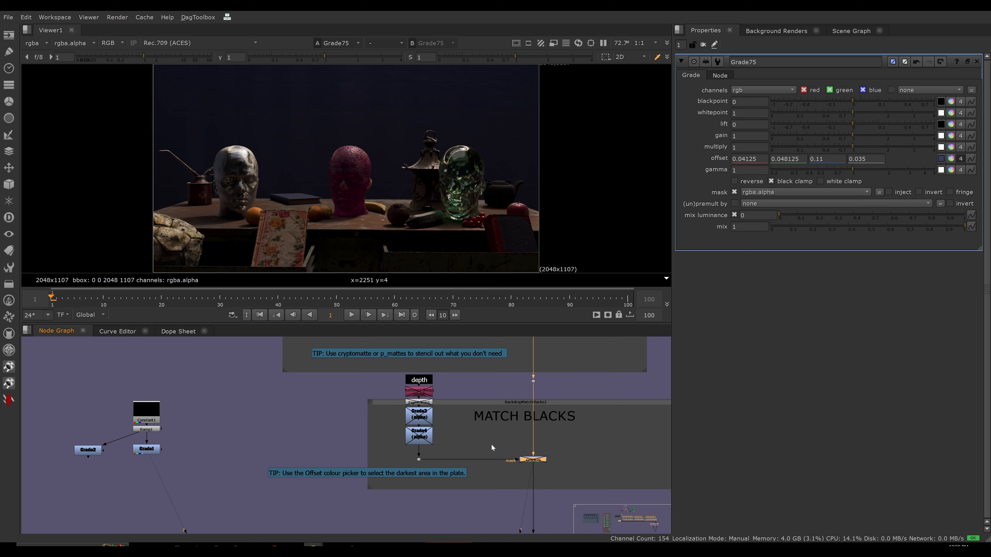
click(501, 441)
click(542, 461)
Enable the MATCH BLACKS grade while the depth mask nodes are disabled.
middle_drag(545, 418, 509, 415)
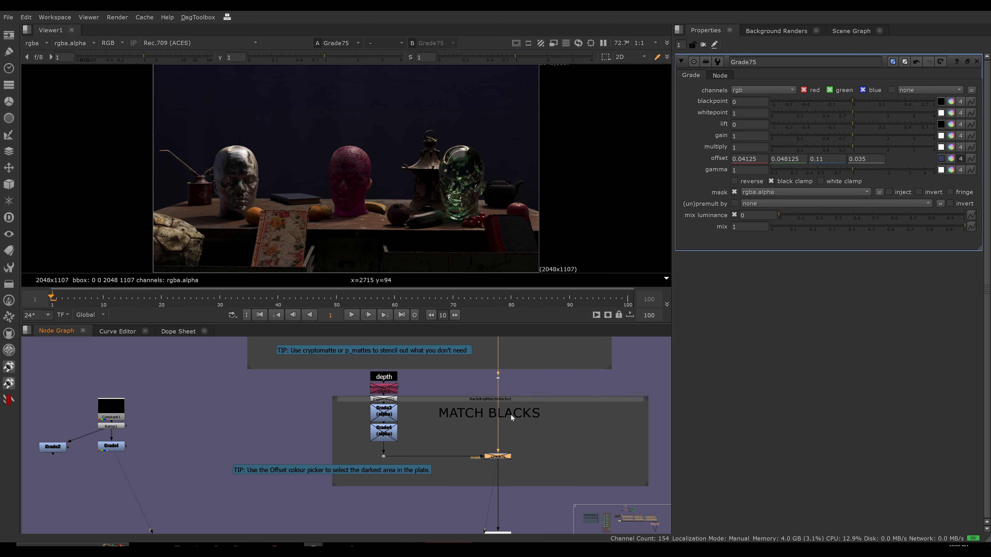
click(594, 424)
click(506, 458)
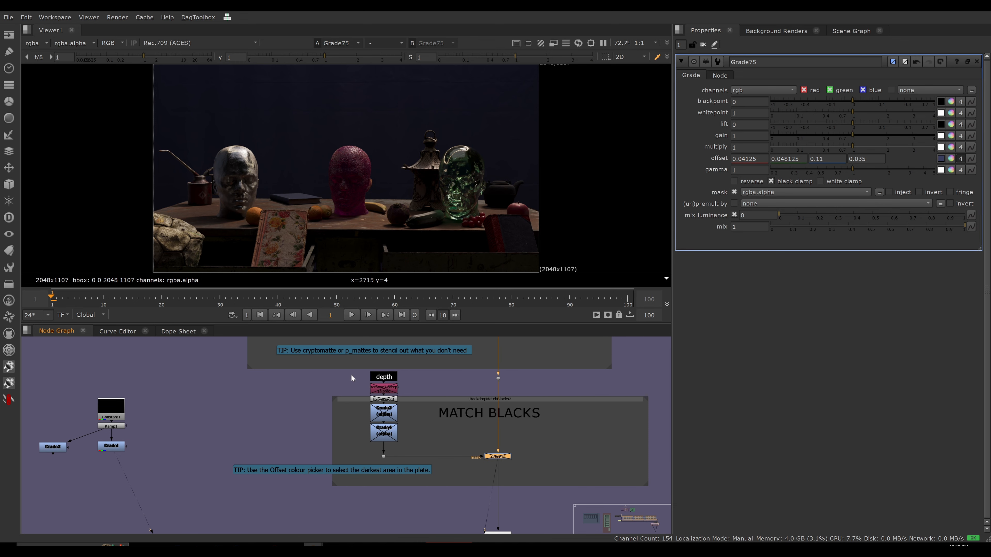
drag(351, 378, 420, 455)
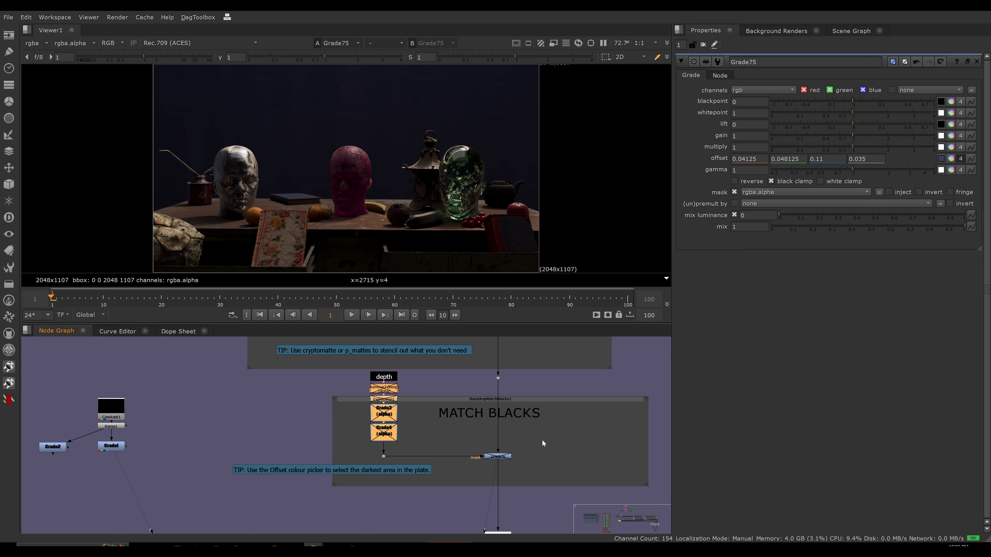
click(495, 457)
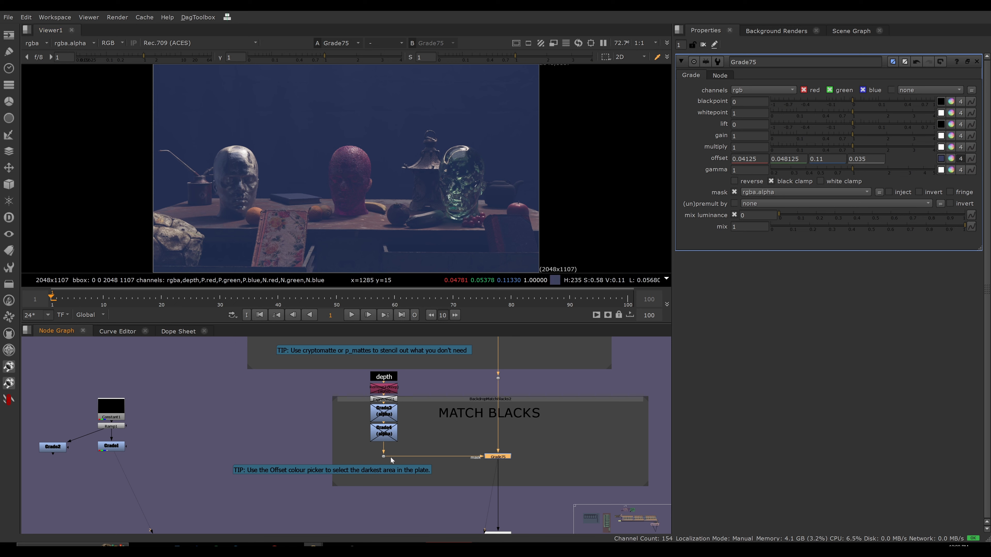
Disconnect the mask input of the MATCH BLACKS grade and reconnect it to the dot below the depth mask branch.
drag(390, 457, 458, 530)
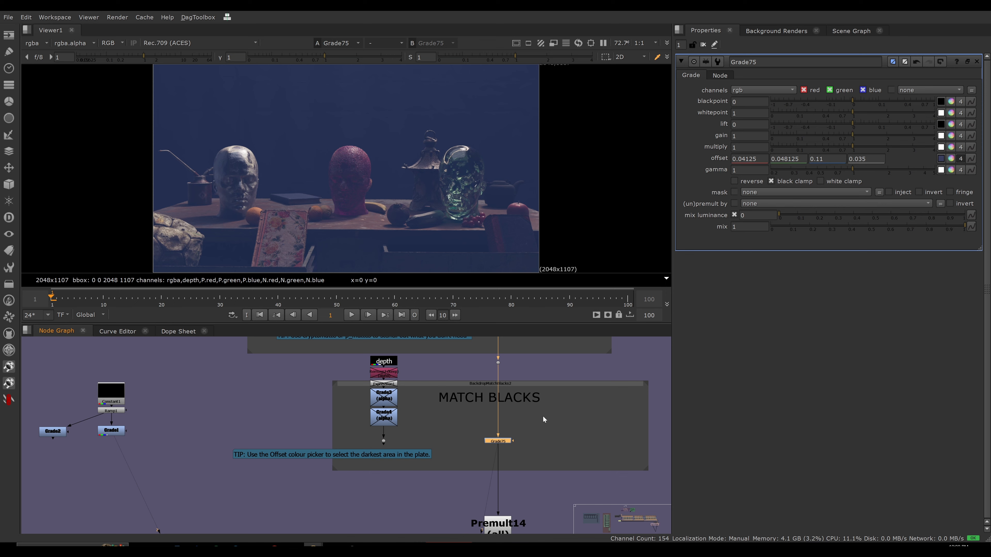
middle_drag(542, 424, 529, 446)
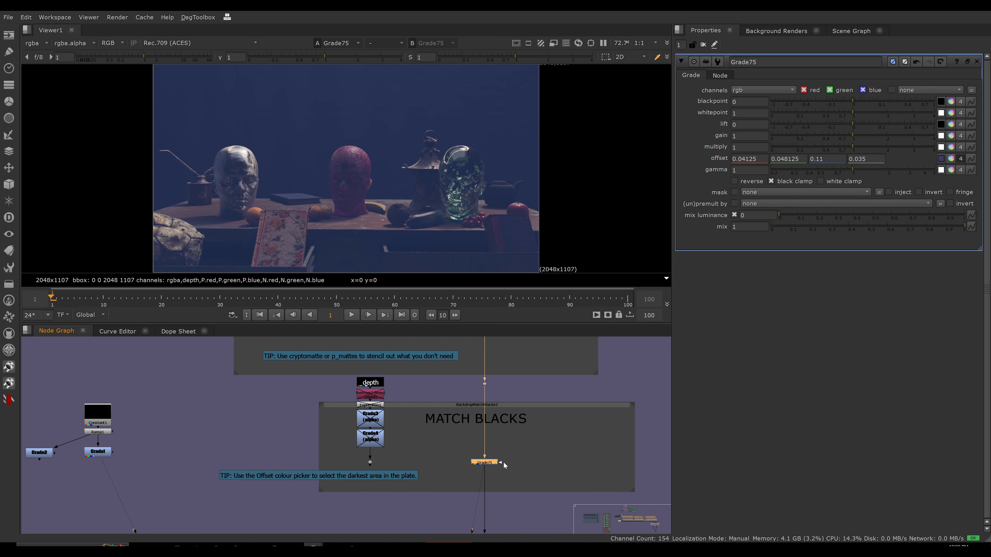
drag(500, 462, 370, 465)
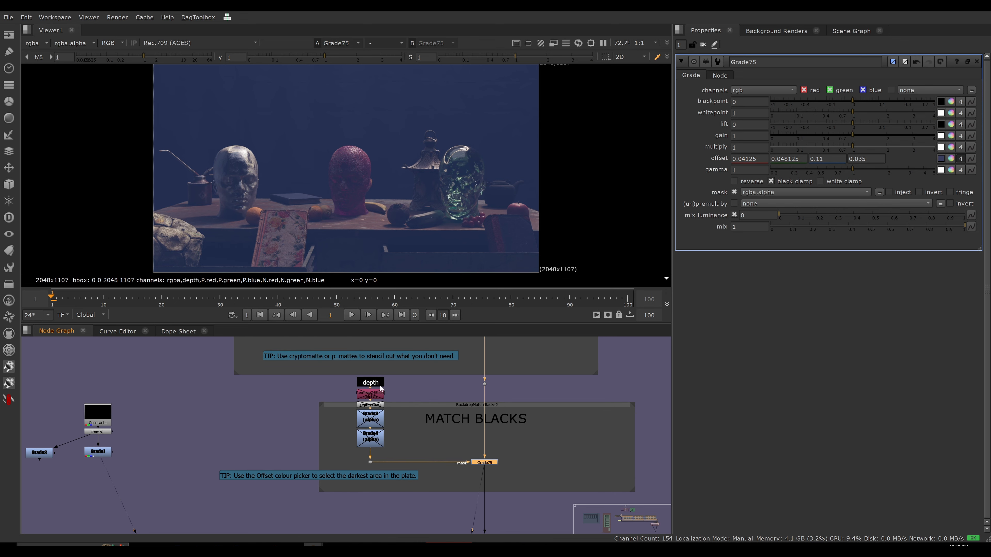
Re-enable the Remove, Expression and inverting Grade nodes under the depth stamp, leaving the second mask grade disabled.
click(370, 383)
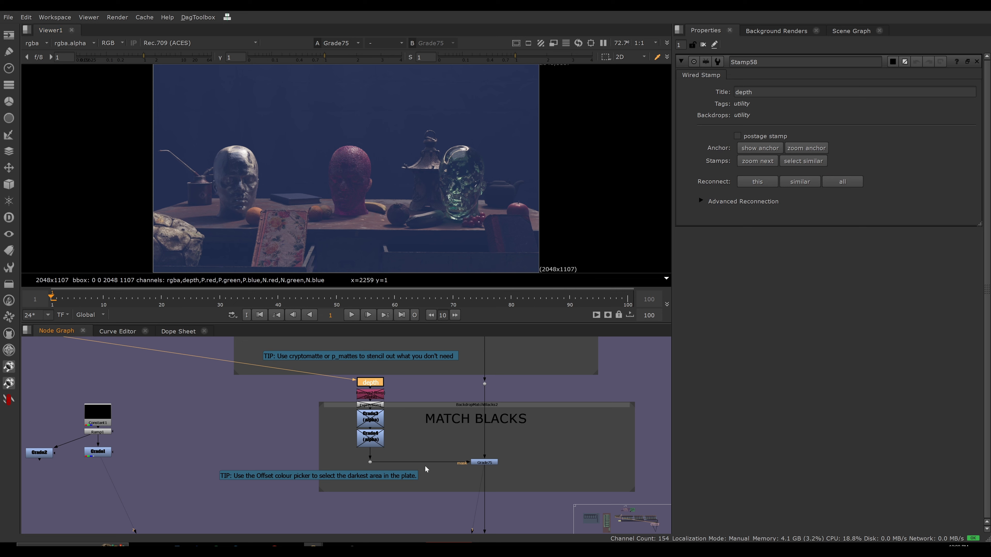
drag(414, 383, 335, 432)
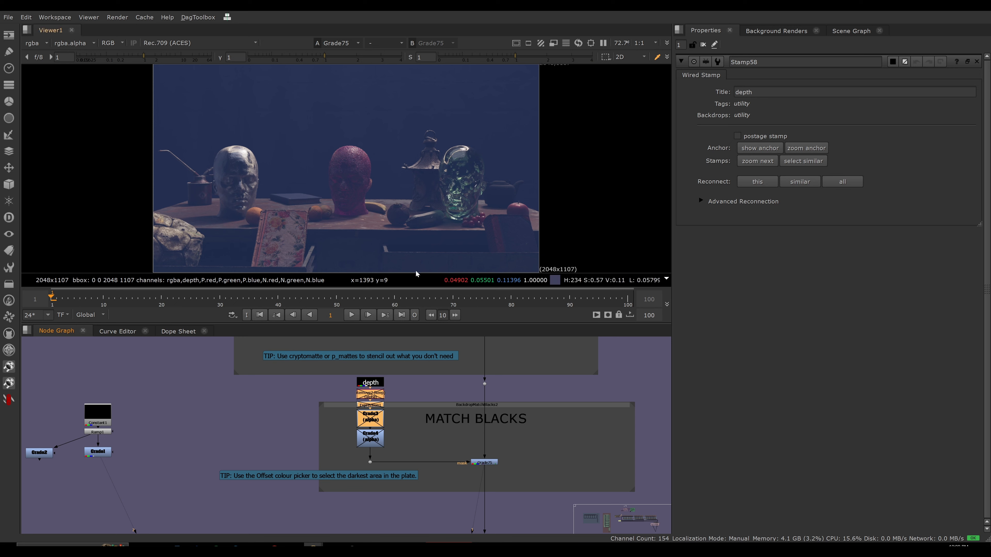
click(370, 382)
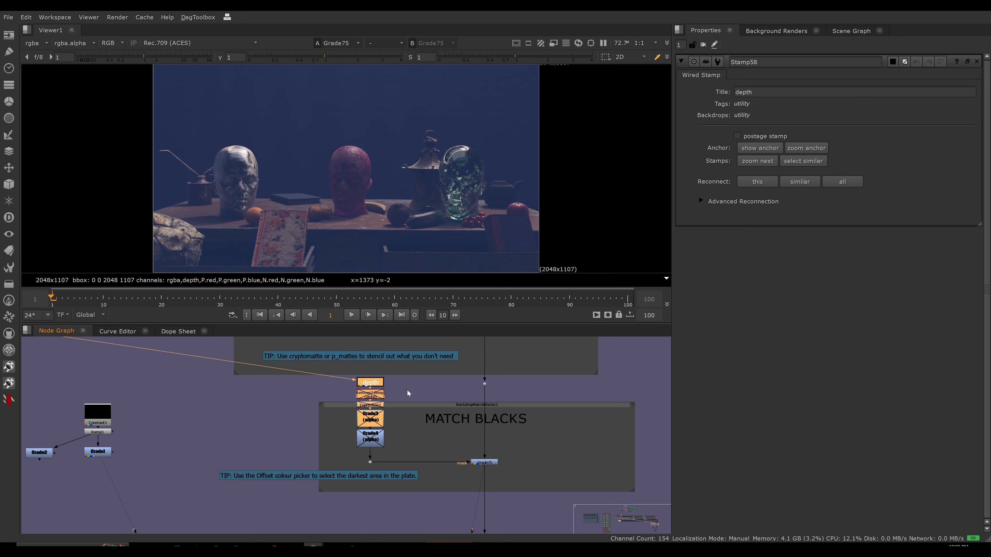
drag(399, 387, 333, 438)
key(d)
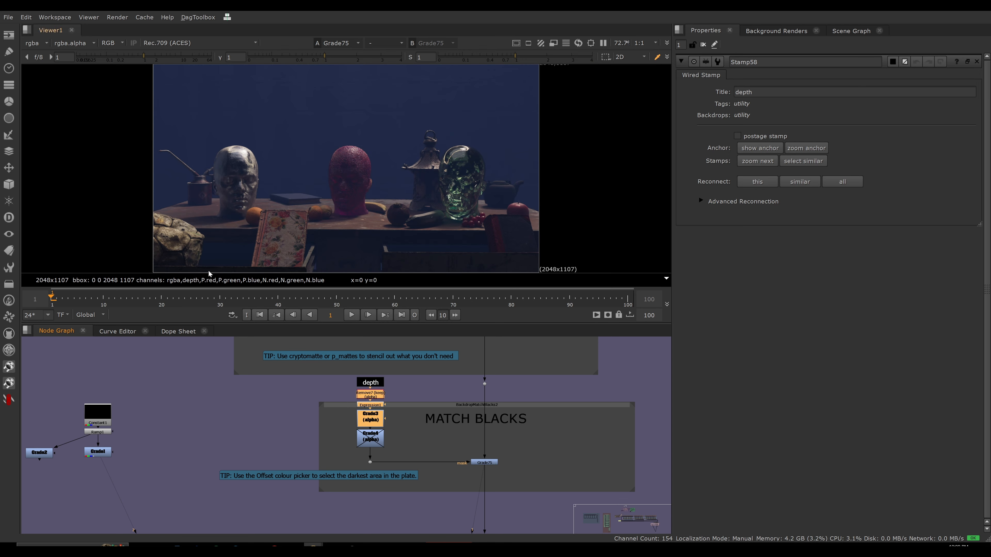
Toggle the MATCH BLACKS grade off and on repeatedly to compare the foreground and background blacks with the depth mask.
drag(454, 451, 530, 487)
key(d)
key(d)
key(d)
key(d)
key(d)
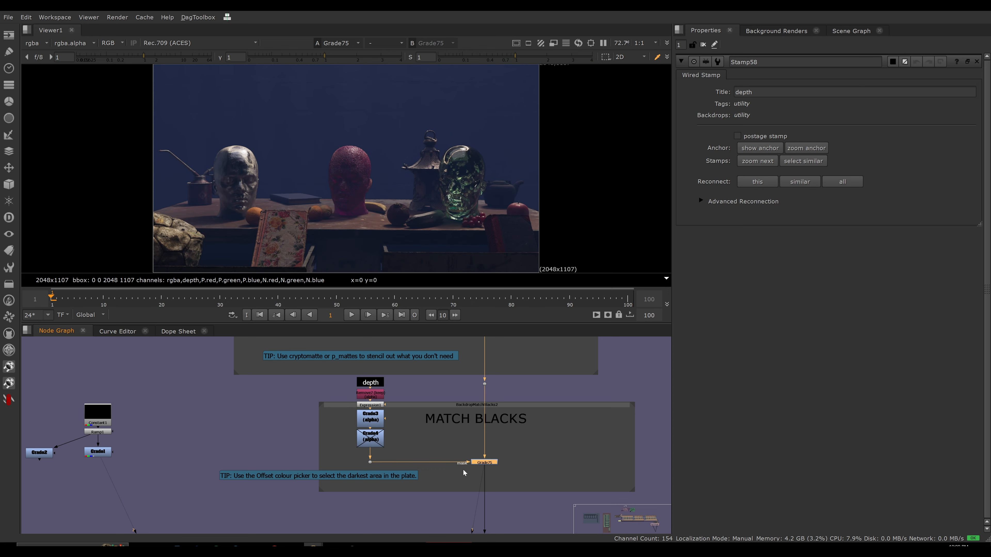
key(d)
key(d)
key(d)
key(d)
key(d)
key(d)
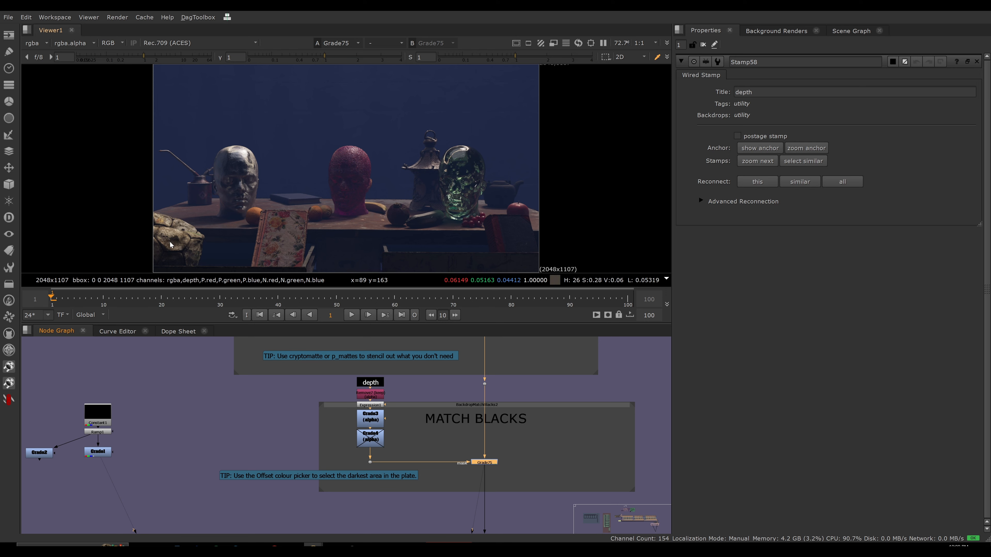
key(d)
key(d)
key(d)
key(d)
key(d)
key(d)
key(d)
key(d)
key(d)
key(d)
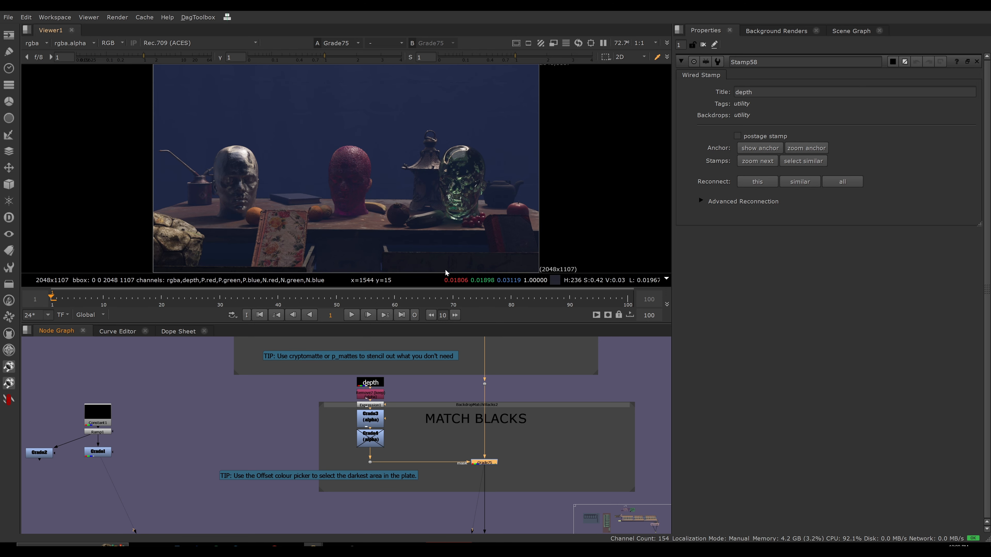
key(d)
key(d)
key(d)
key(d)
key(d)
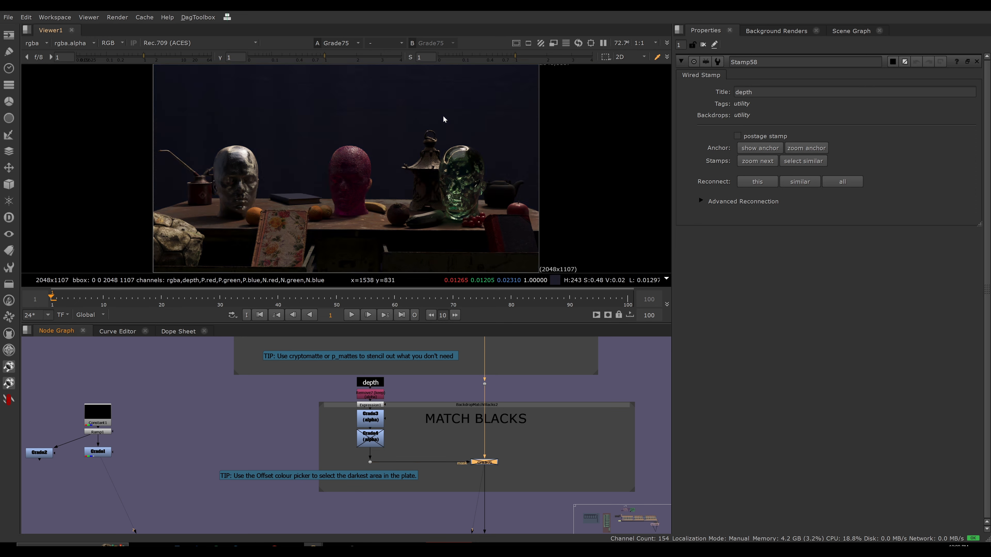
key(d)
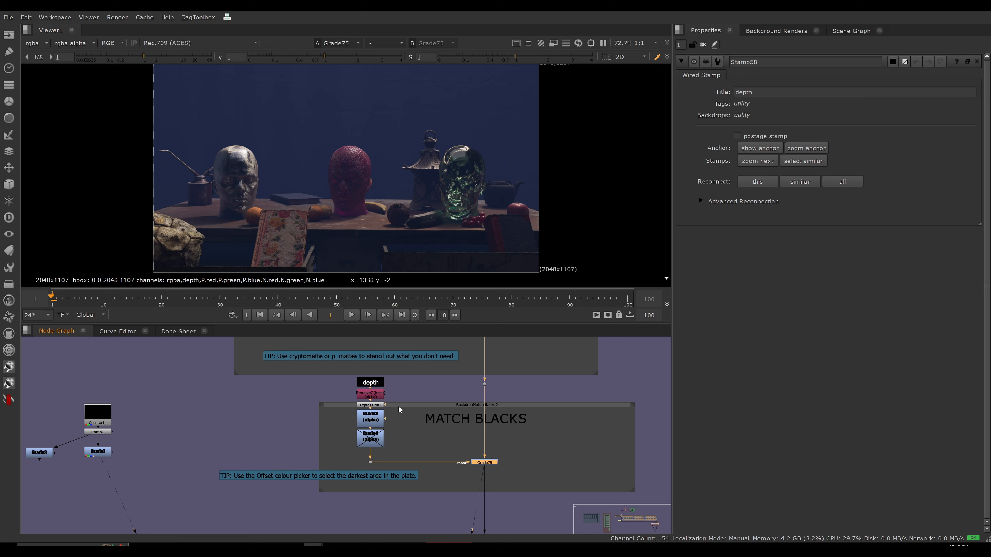
Toggle the Remove, Expression and inverting Grade nodes off and on to compare the unmasked and depth-masked black offset.
drag(400, 396, 359, 427)
key(d)
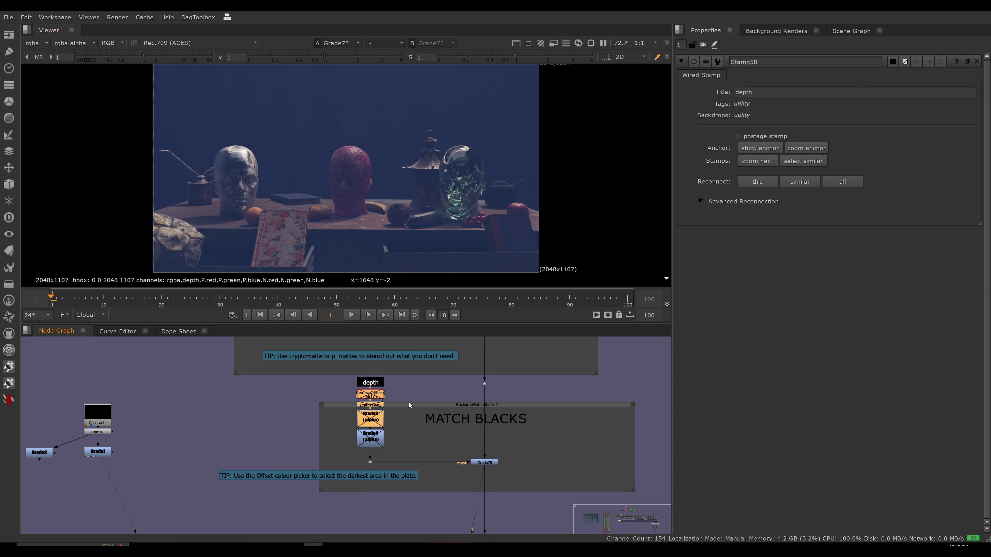
click(401, 391)
drag(402, 388, 397, 422)
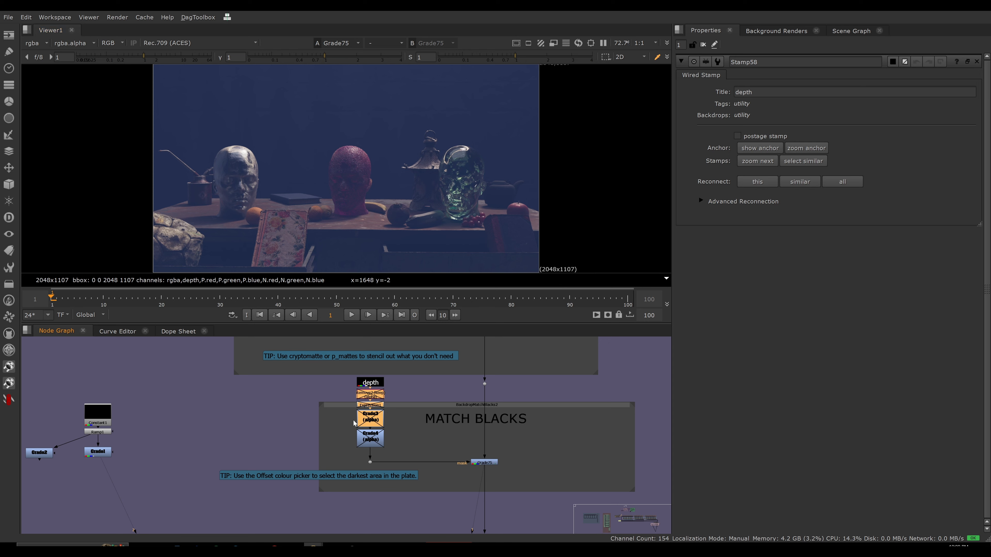
key(d)
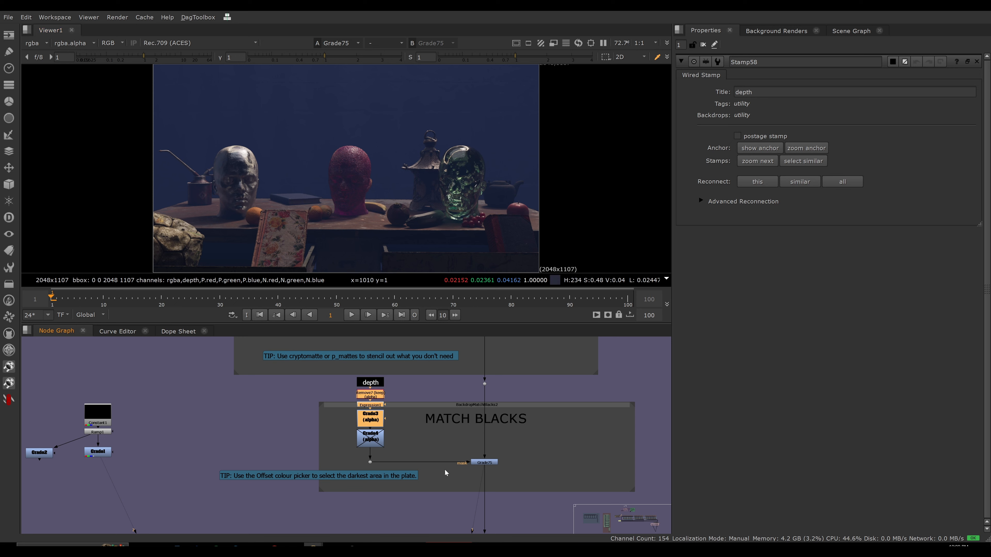
Open the second mask grade's properties and enable all four Remove, Expression and Grade nodes in the depth mask branch.
click(428, 451)
double_click(370, 439)
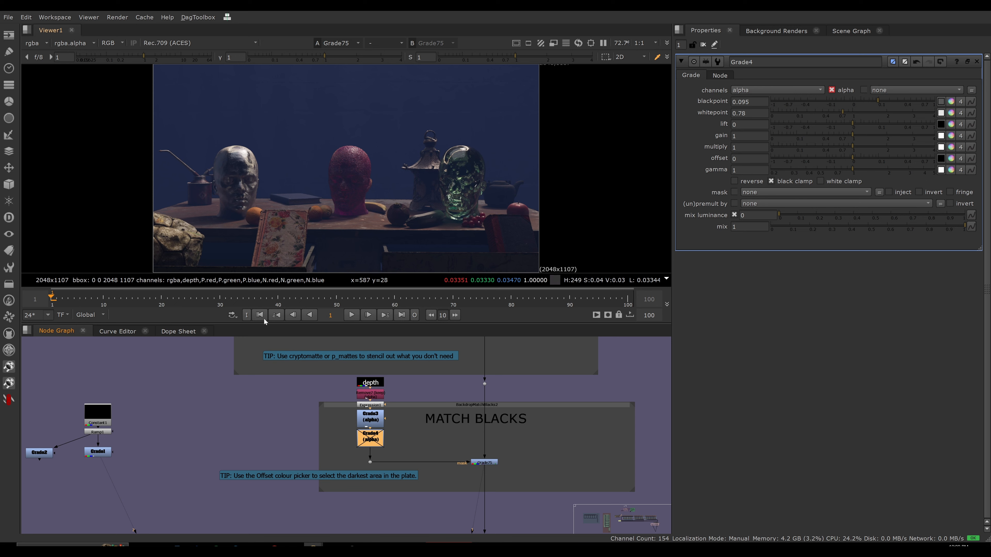
click(395, 449)
click(376, 443)
drag(400, 385, 342, 443)
key(d)
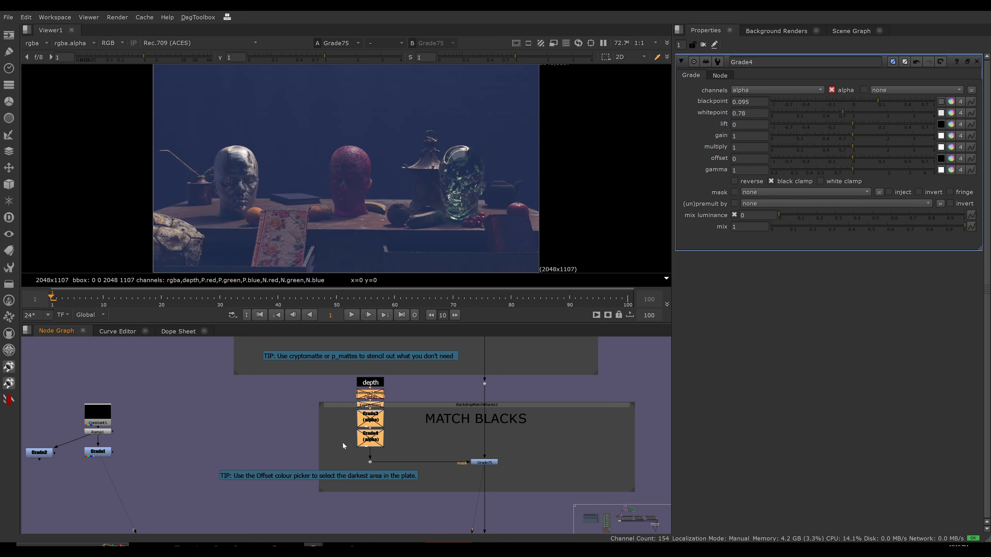
key(d)
Disable the MATCH BLACKS grade and open its properties.
click(484, 462)
key(d)
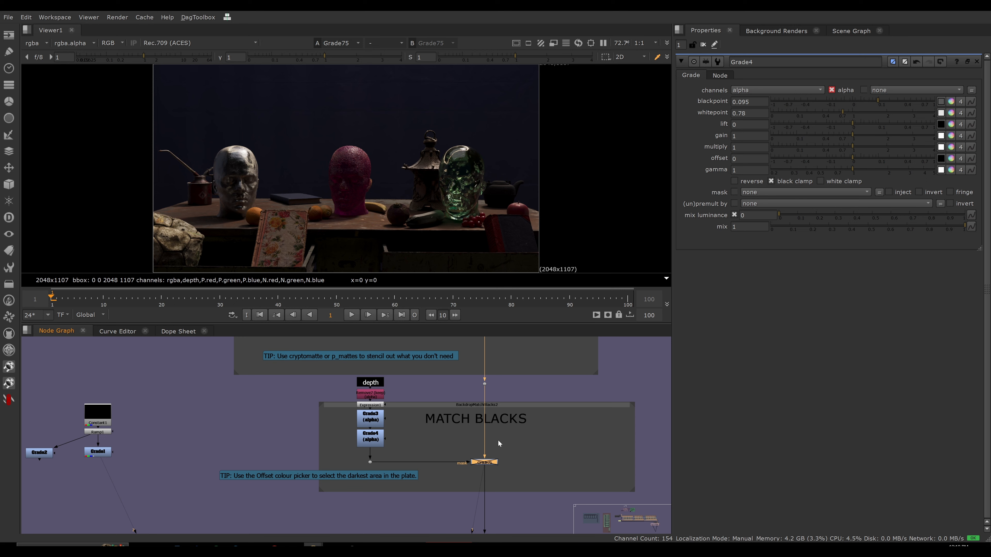
double_click(486, 463)
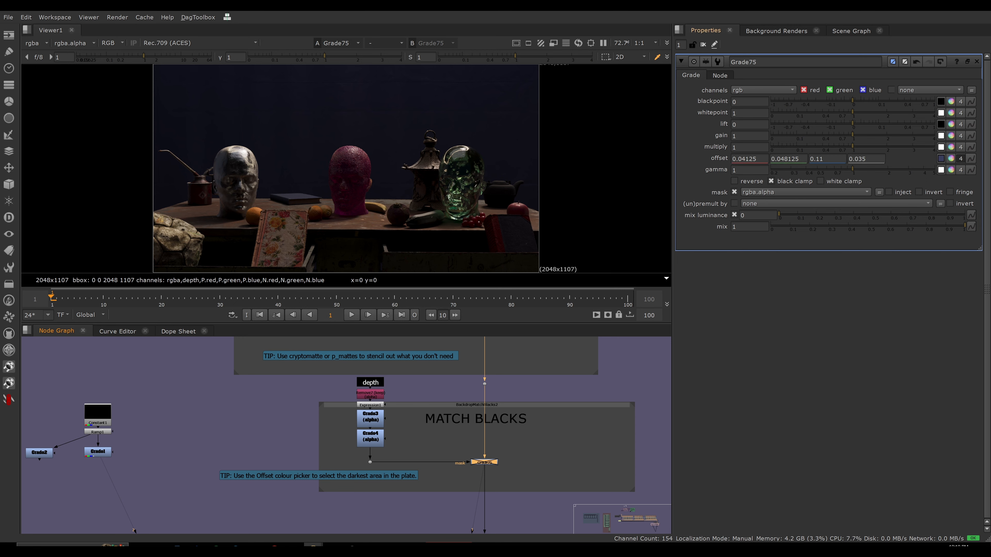
click(727, 127)
Move the BlacksMatch node into the MATCH BLACKS backdrop beside the disabled grade.
middle_drag(561, 411, 421, 403)
scroll(421, 402, down, 3)
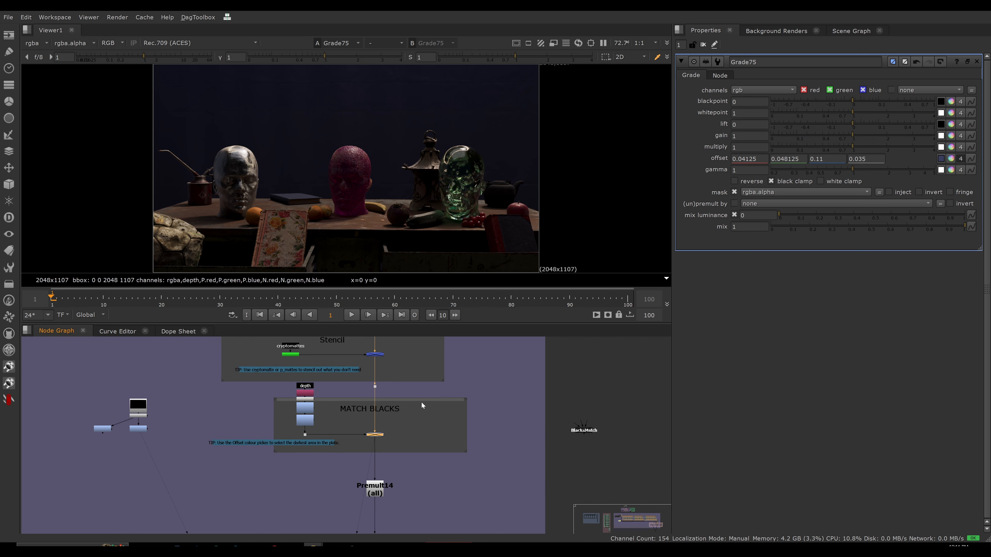
drag(577, 432, 408, 434)
scroll(408, 435, up, 3)
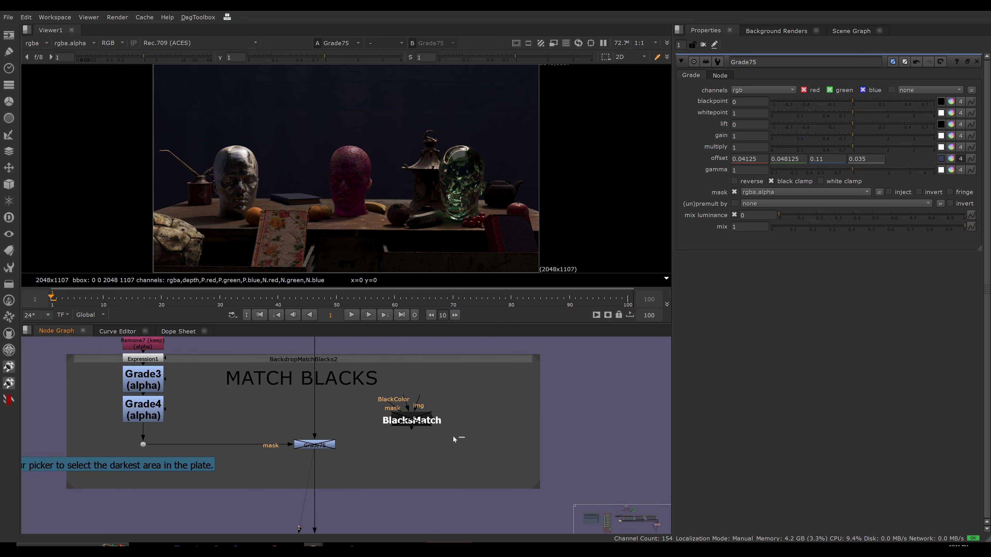
Open the BlacksMatch node's properties and view its creator and version info before returning to its main settings.
double_click(415, 425)
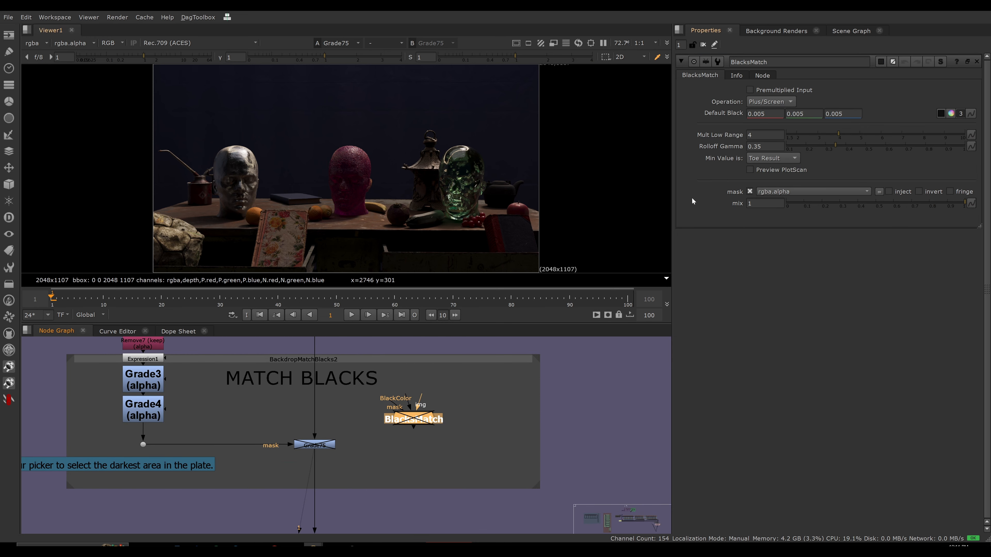
click(739, 76)
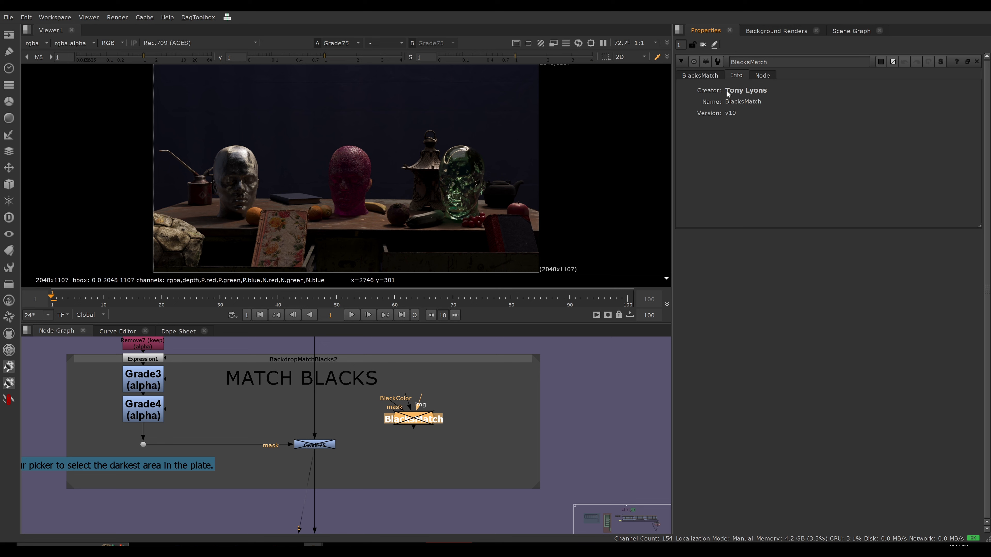
click(701, 76)
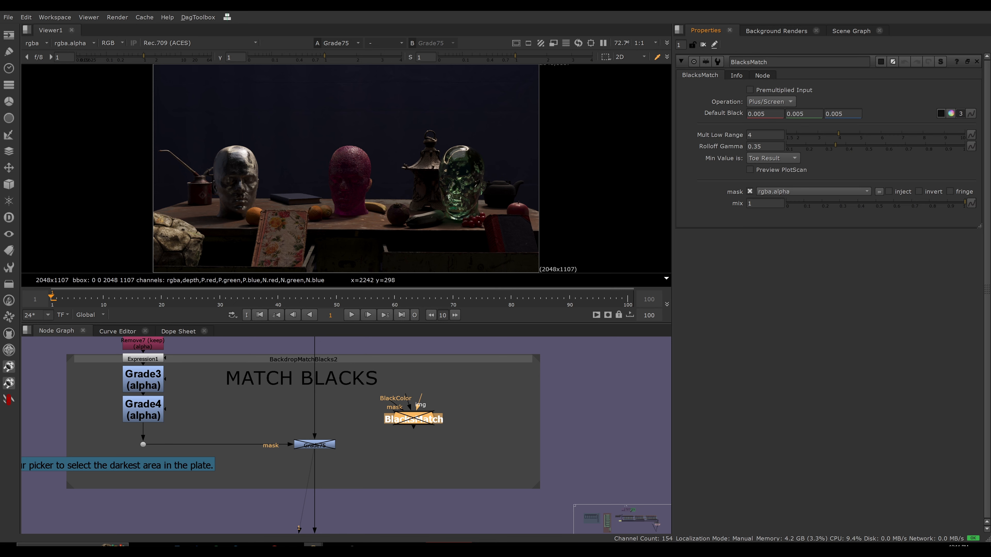
click(482, 419)
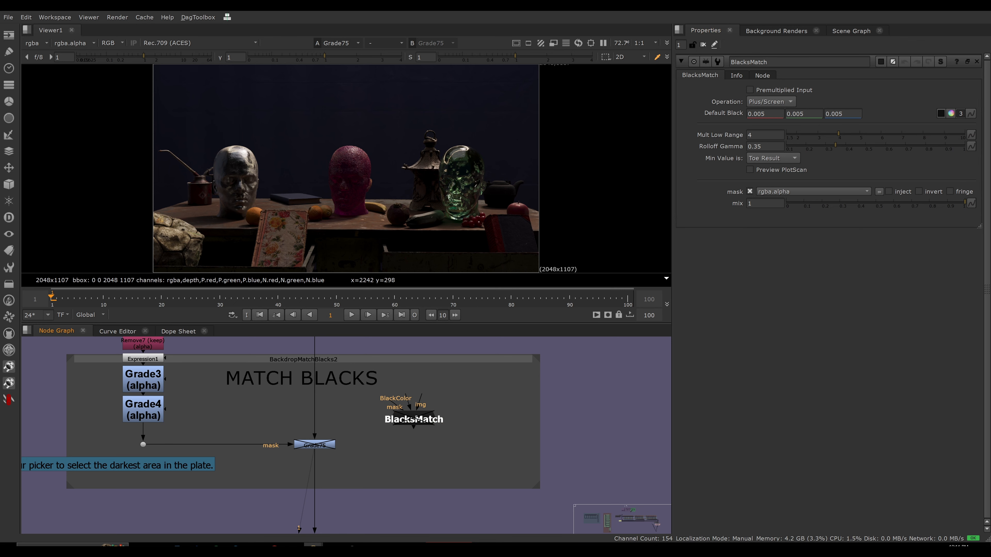
click(424, 425)
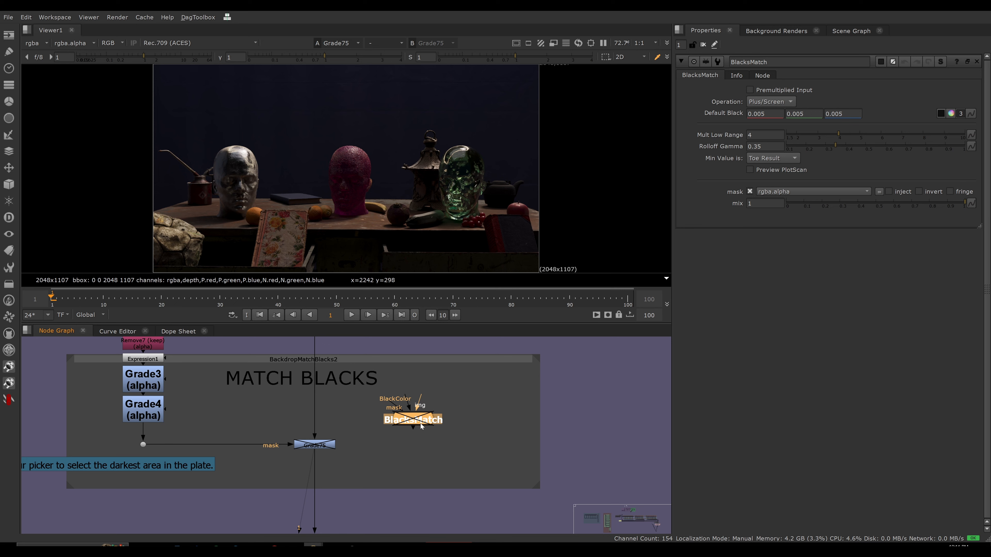
click(475, 460)
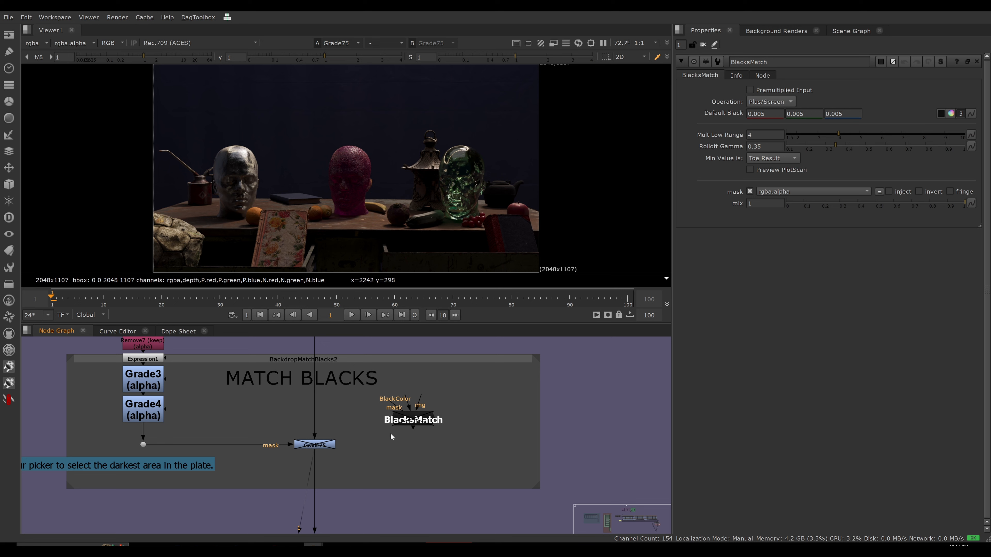
scroll(398, 434, down, 6)
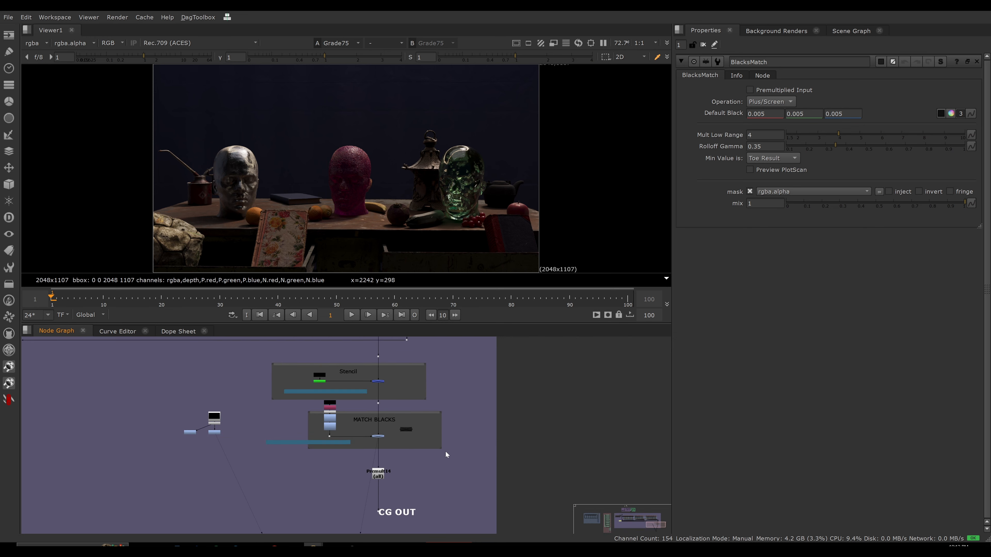
Maximize the node graph and compare the layouts of the simple subtractive setup and the two combined additive and subtractive setups.
key(f)
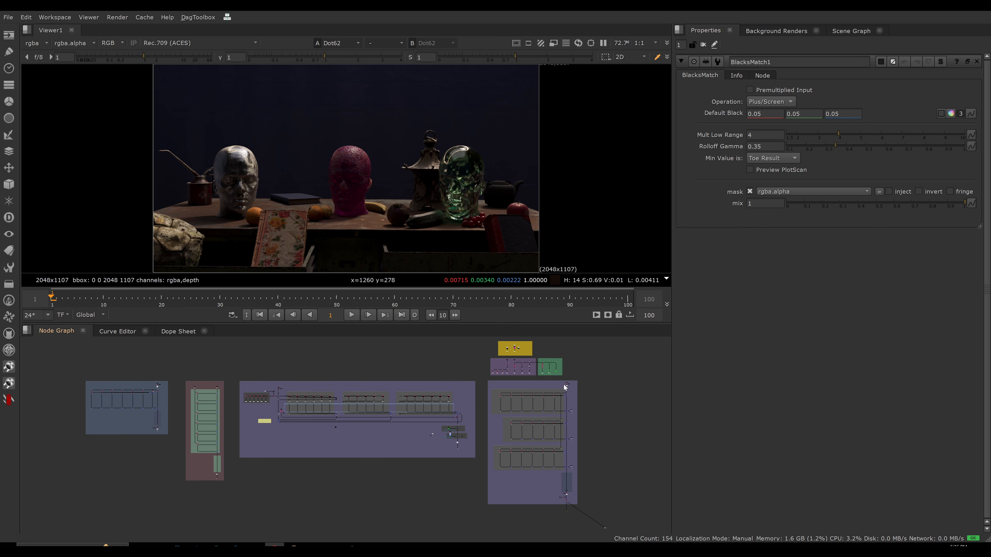
key(space)
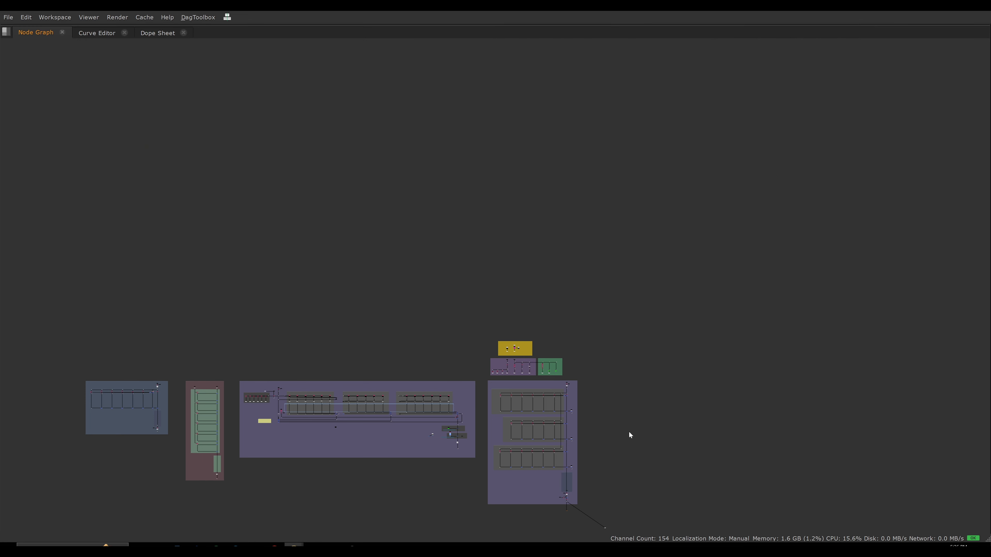
key(f)
middle_drag(643, 348, 608, 341)
scroll(620, 349, up, 1)
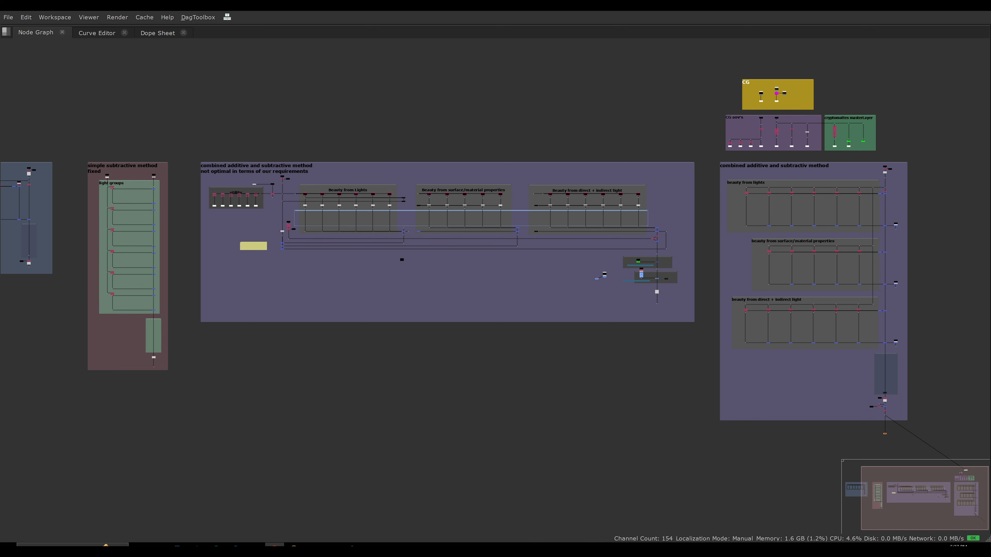
middle_drag(165, 257, 198, 265)
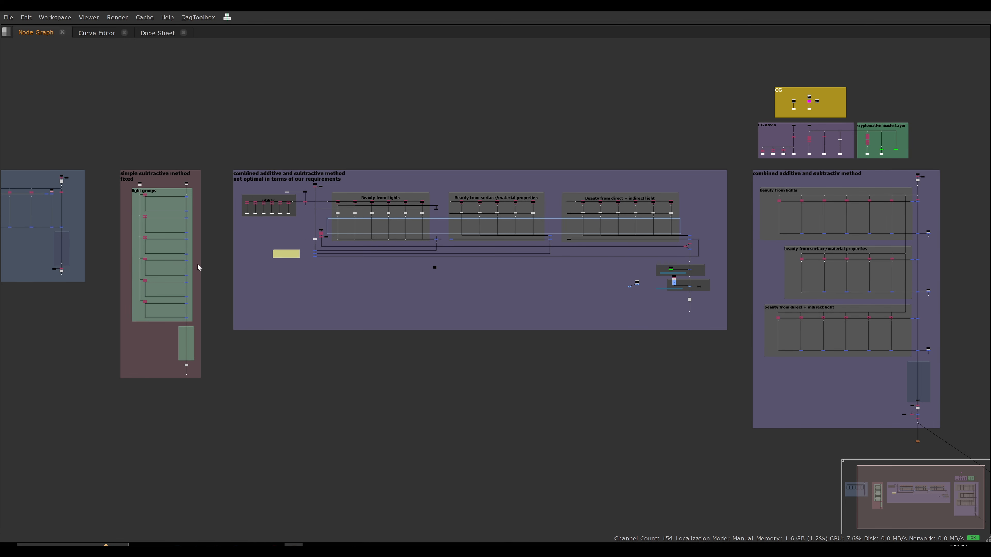
middle_drag(575, 350, 496, 352)
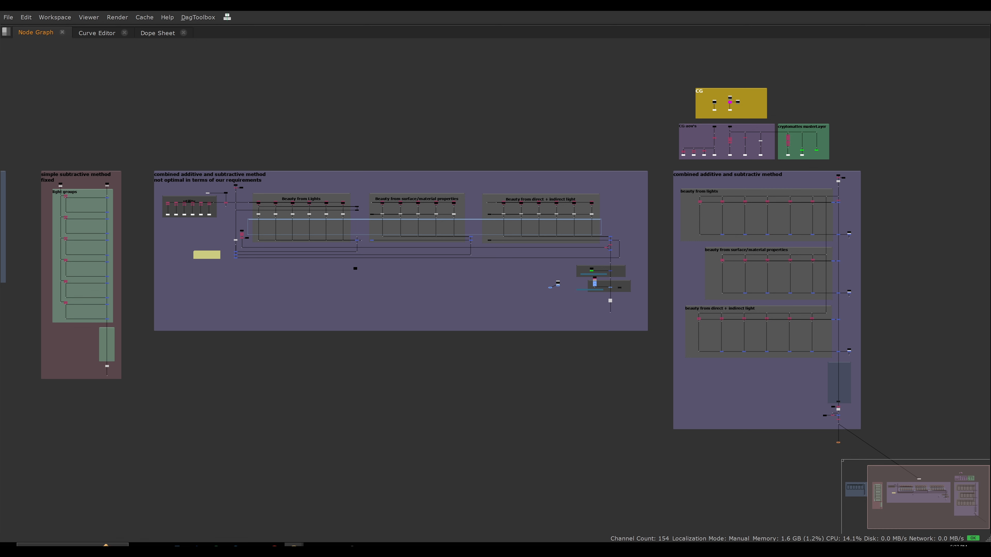
click(275, 545)
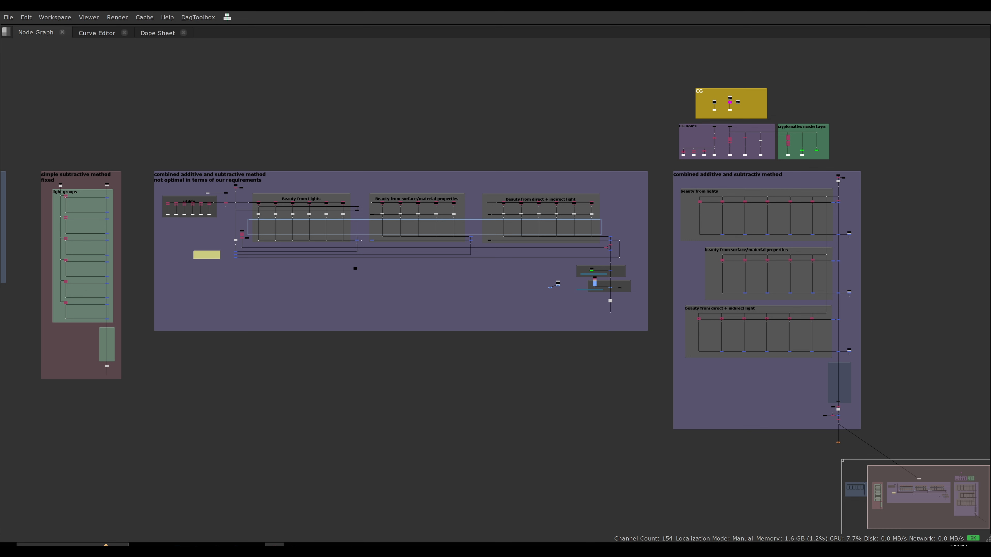
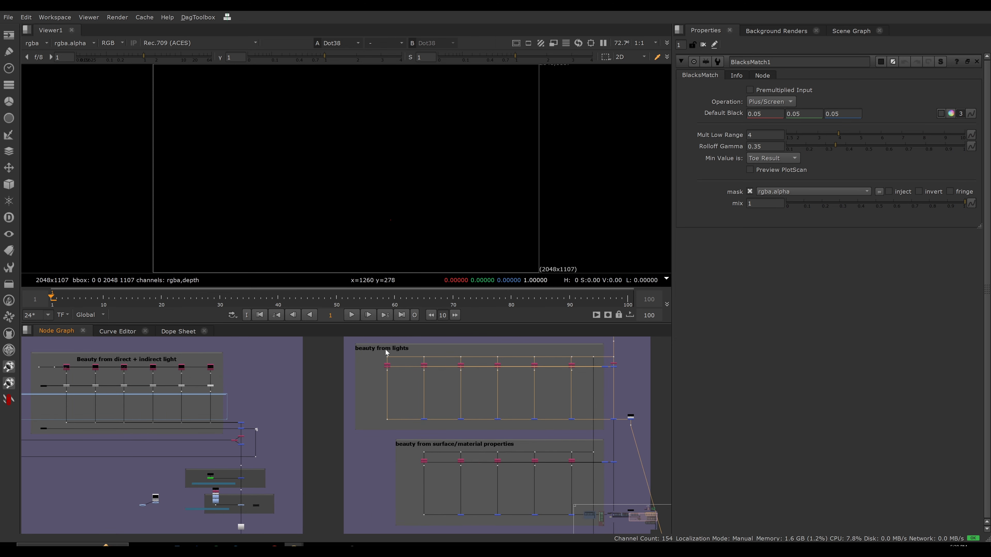
Connect the end dots of the surface/material properties and direct + indirect light sections to viewer inputs 2 and 3.
scroll(468, 371, down, 3)
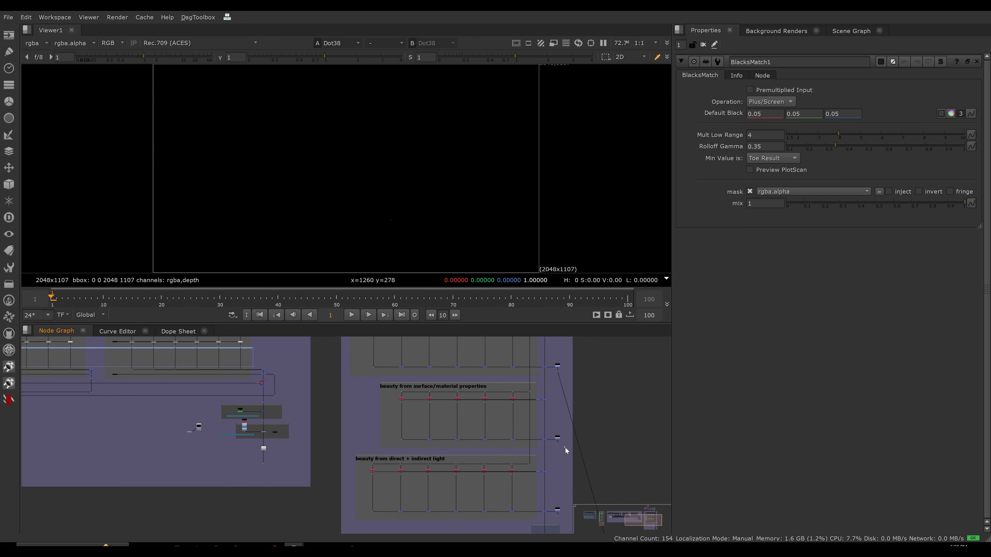
key(2)
middle_drag(561, 483, 554, 439)
click(550, 473)
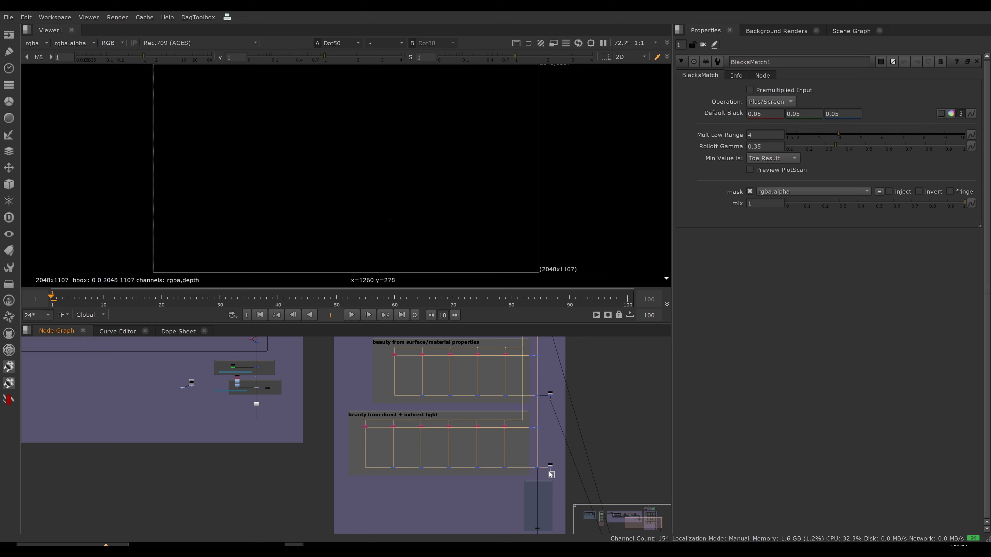
key(3)
Switch repeatedly between viewer inputs 1, 2 and 3 to compare the results of the three beauty sections.
middle_drag(536, 391, 513, 394)
scroll(517, 395, down, 1)
key(1)
key(2)
key(3)
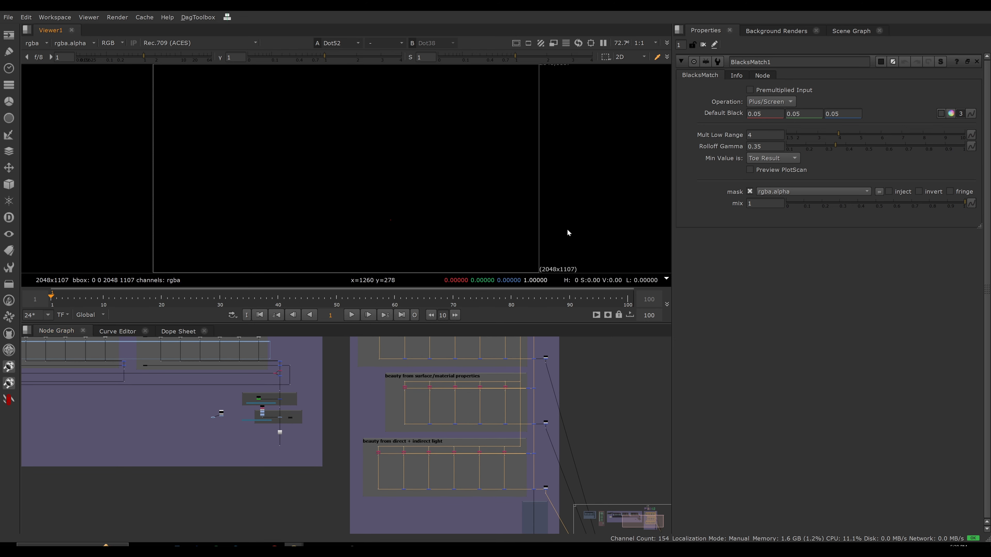
key(1)
key(2)
key(3)
key(1)
key(2)
key(3)
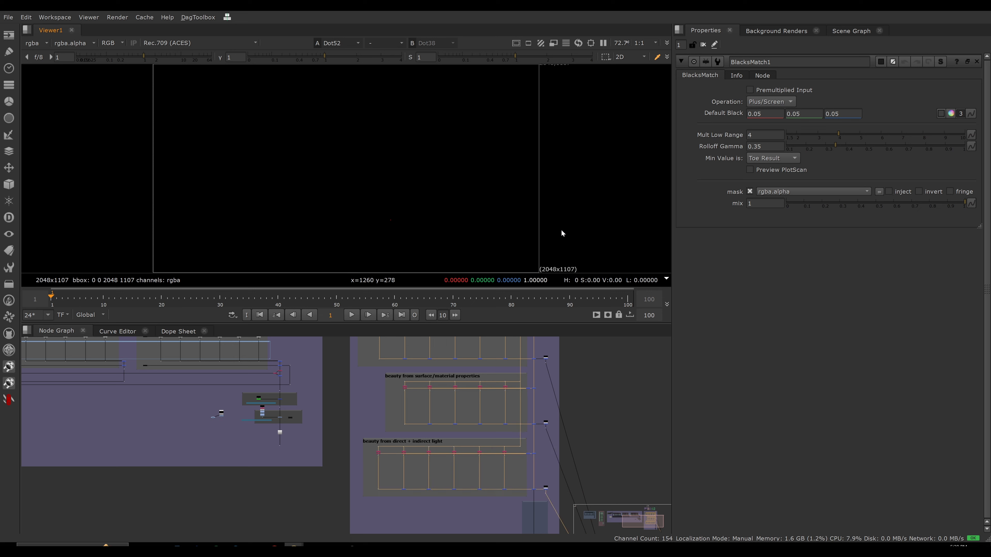
key(1)
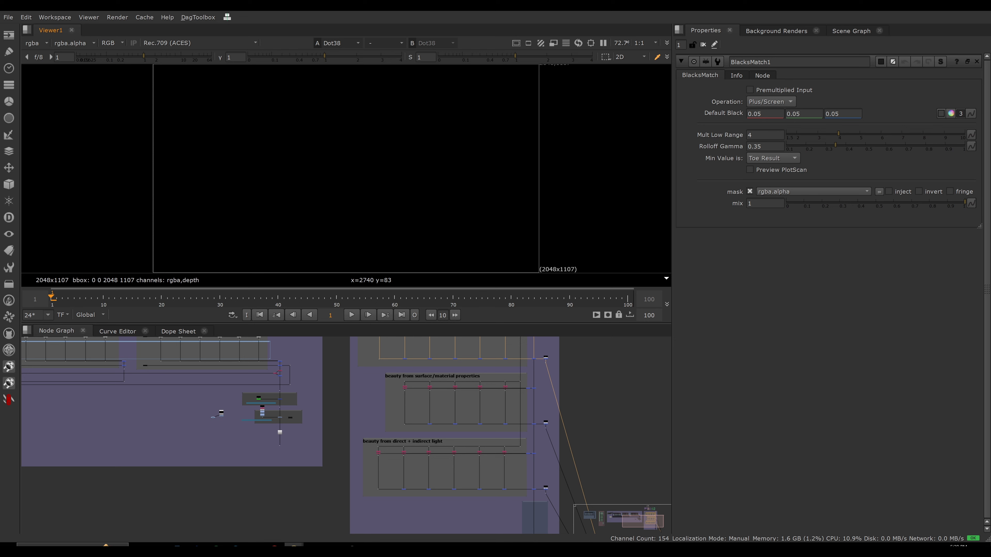
Select the nodes where the section outputs return in the non-optimal setup and examine their connections against the combined setup.
scroll(312, 399, down, 4)
middle_drag(222, 391, 331, 408)
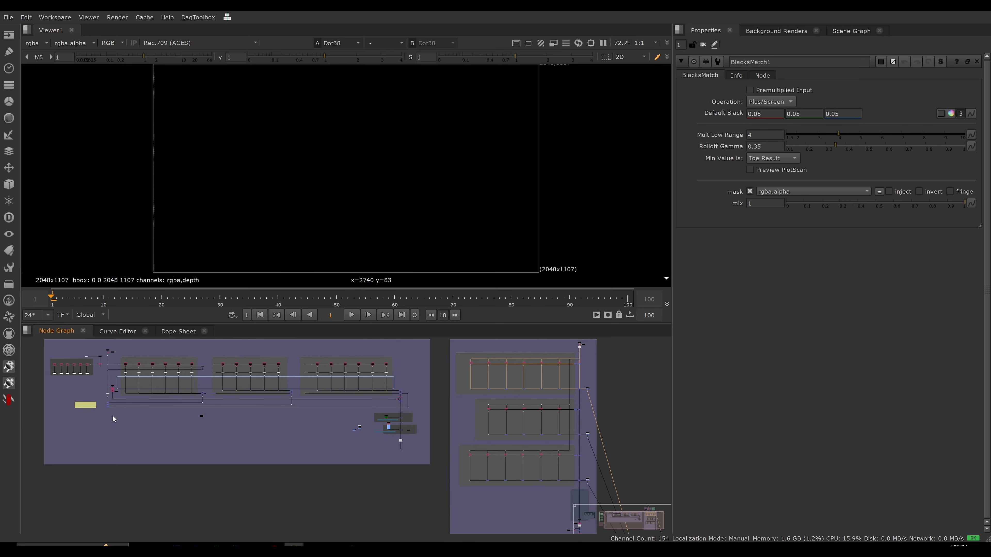
drag(118, 415, 100, 401)
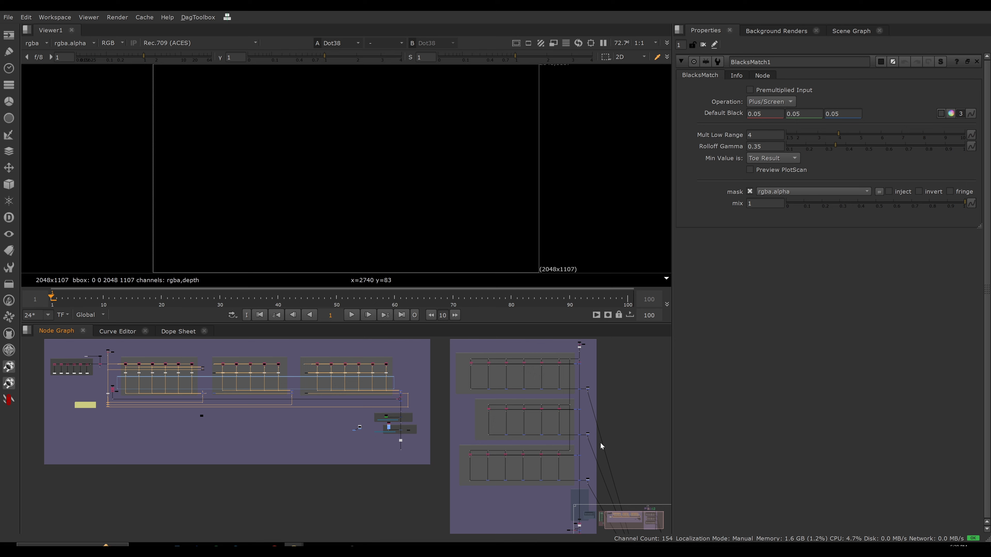
middle_drag(618, 408, 574, 408)
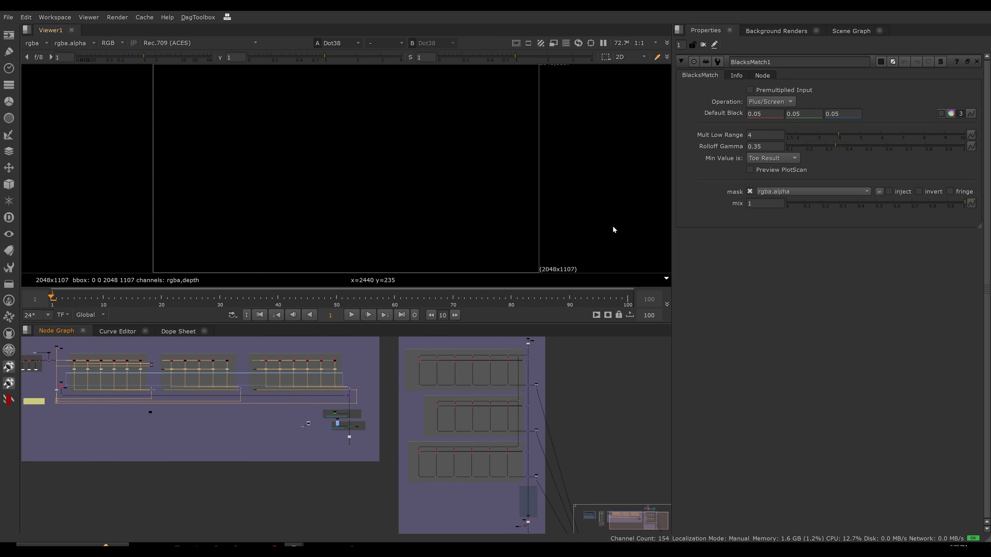
Cycle the viewer through the outputs of the lights, surface/material and direct + indirect sections again, then clear the selection.
key(2)
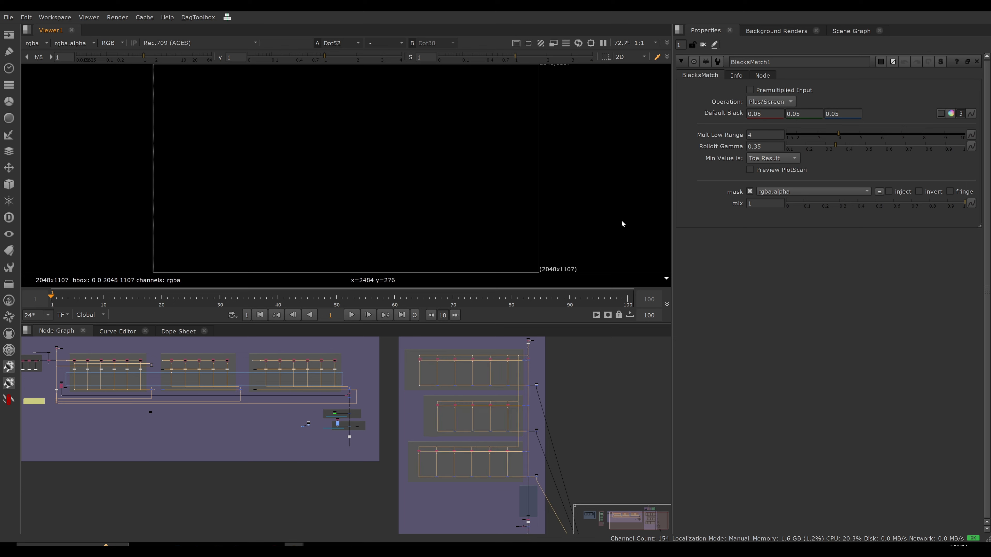
key(1)
drag(550, 386, 532, 392)
key(1)
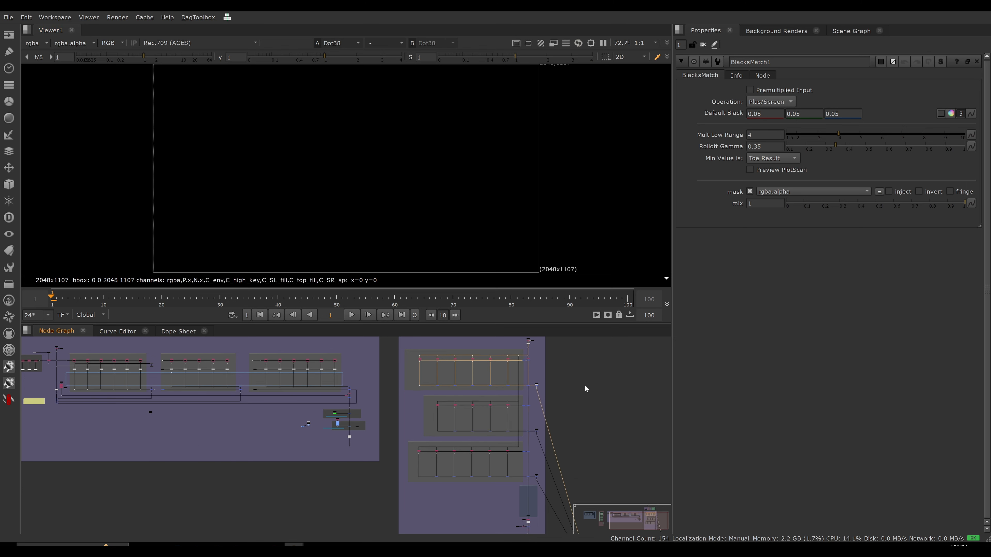
key(2)
key(3)
key(1)
key(2)
key(3)
key(1)
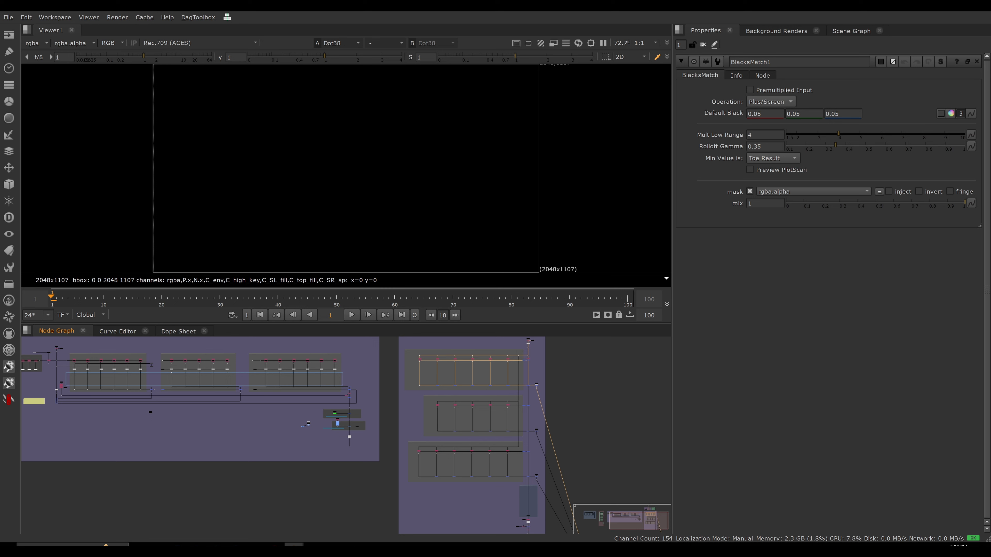
click(601, 405)
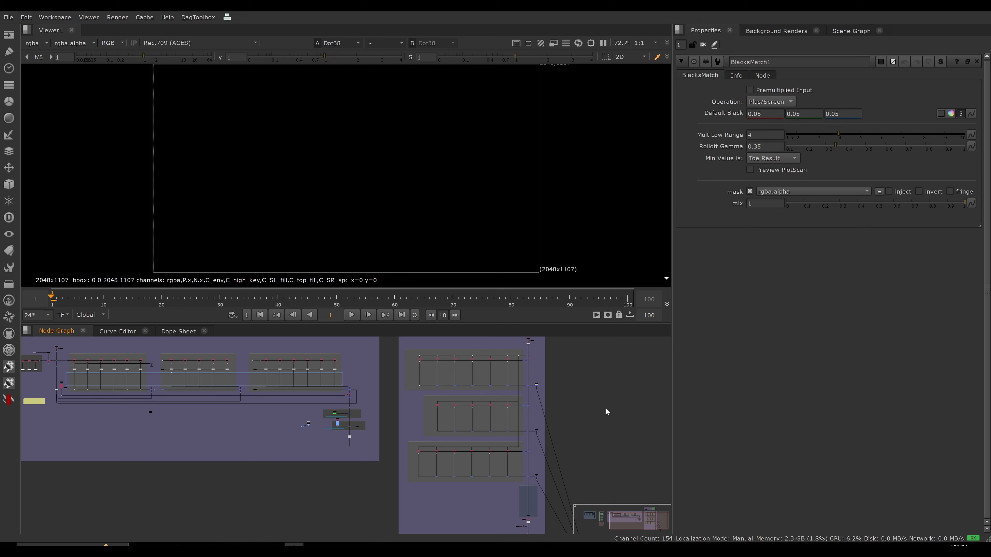
Maximize the node graph and compare the section outputs of the combined setup with the return lines of the non-optimal setup.
key(space)
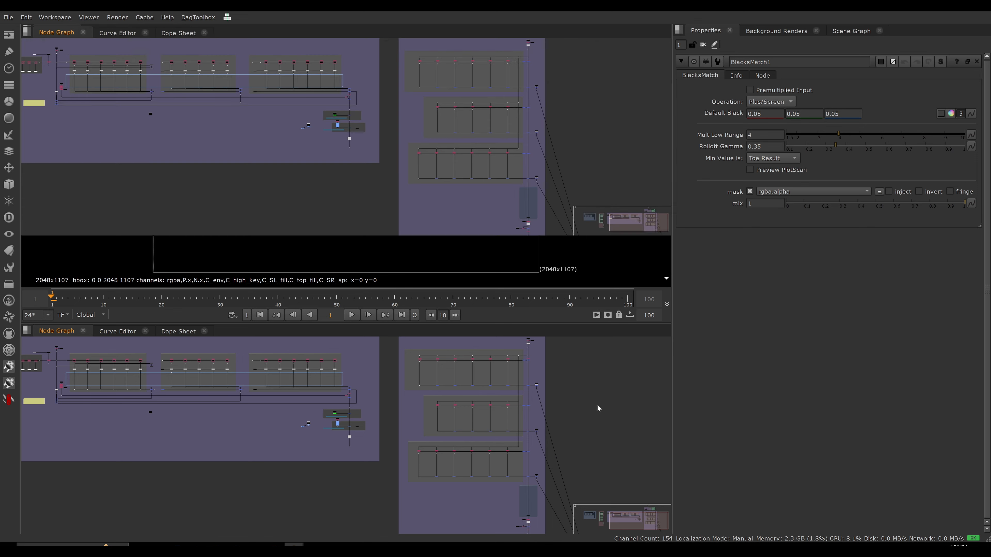
key(f)
middle_drag(752, 310, 488, 289)
scroll(596, 274, up, 4)
middle_drag(680, 269, 656, 259)
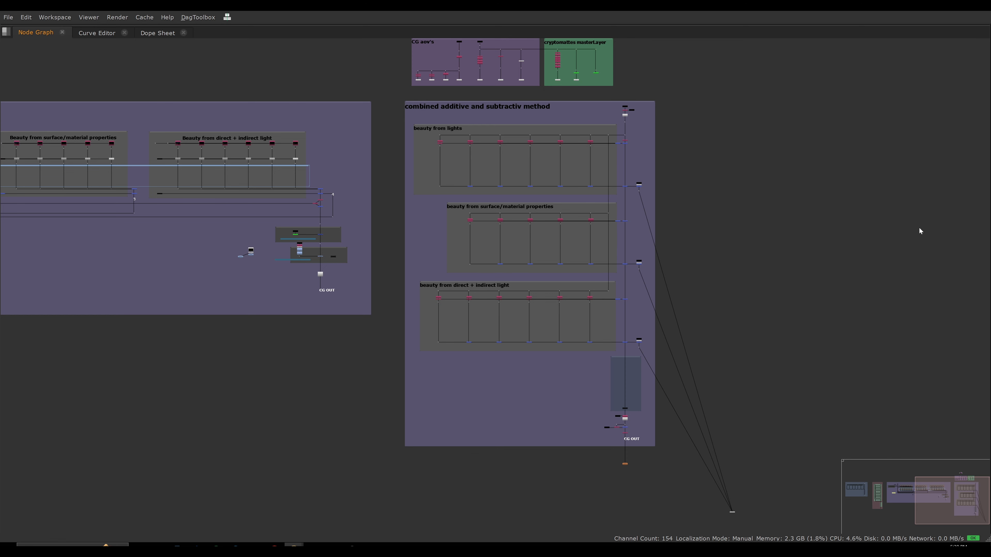
middle_drag(695, 174, 761, 183)
drag(764, 185, 711, 367)
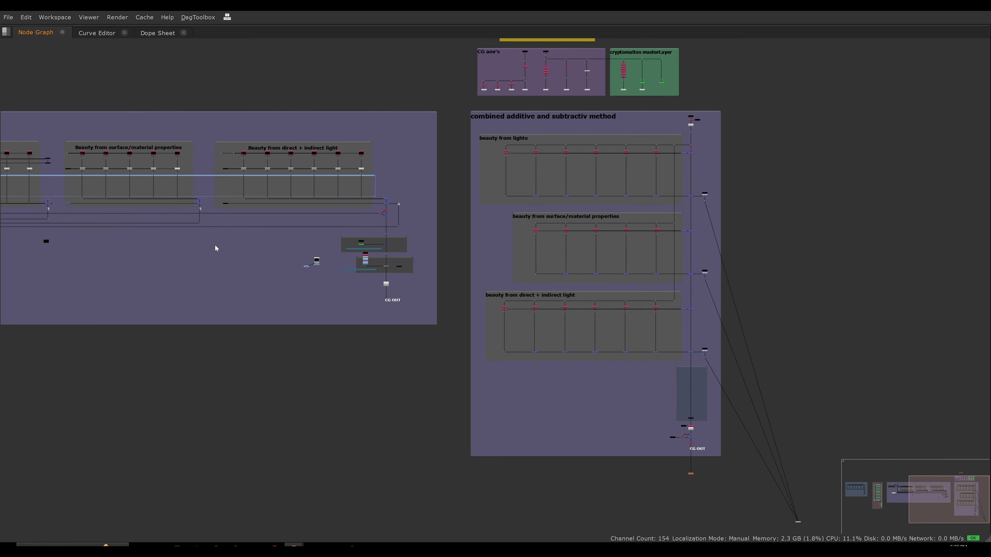
middle_drag(214, 248, 390, 245)
drag(91, 243, 53, 216)
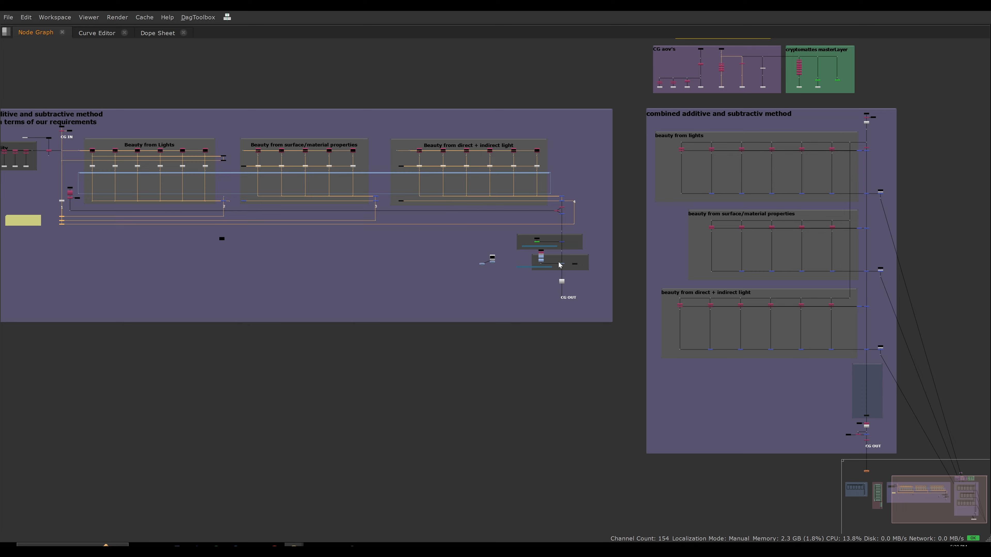
middle_drag(560, 266, 428, 270)
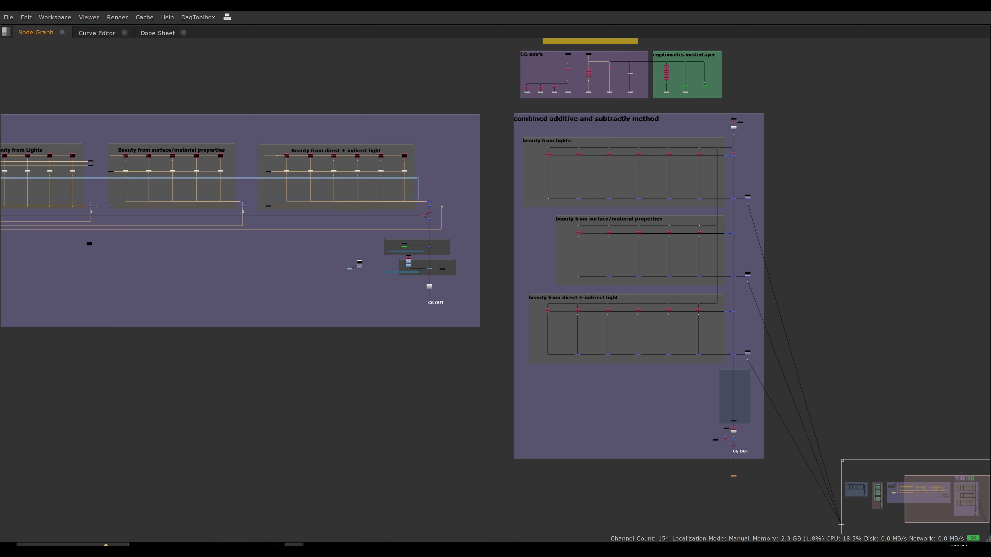
Delete the three dots at the ends of the beauty sections and connect the viewer to the CG OUT dot.
drag(797, 175, 742, 373)
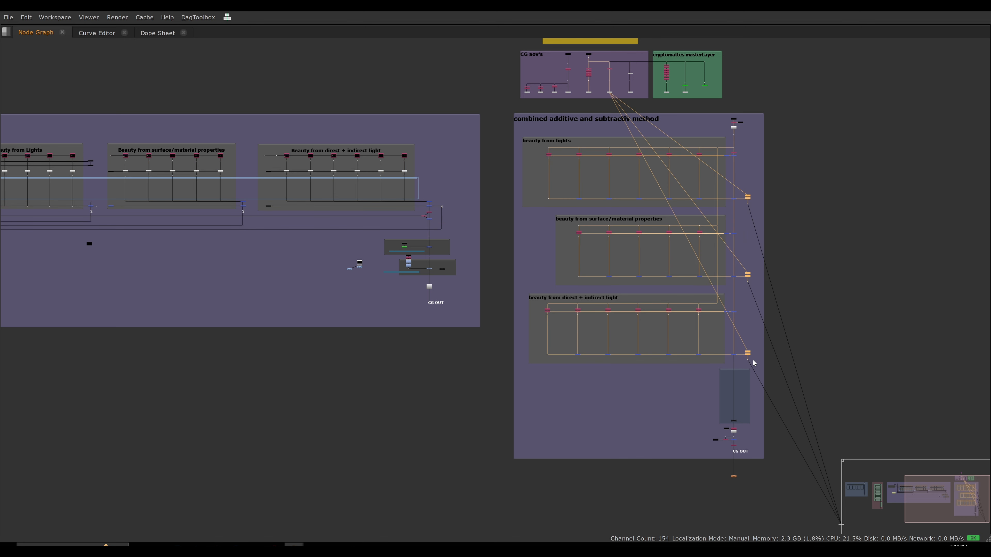
key(Delete)
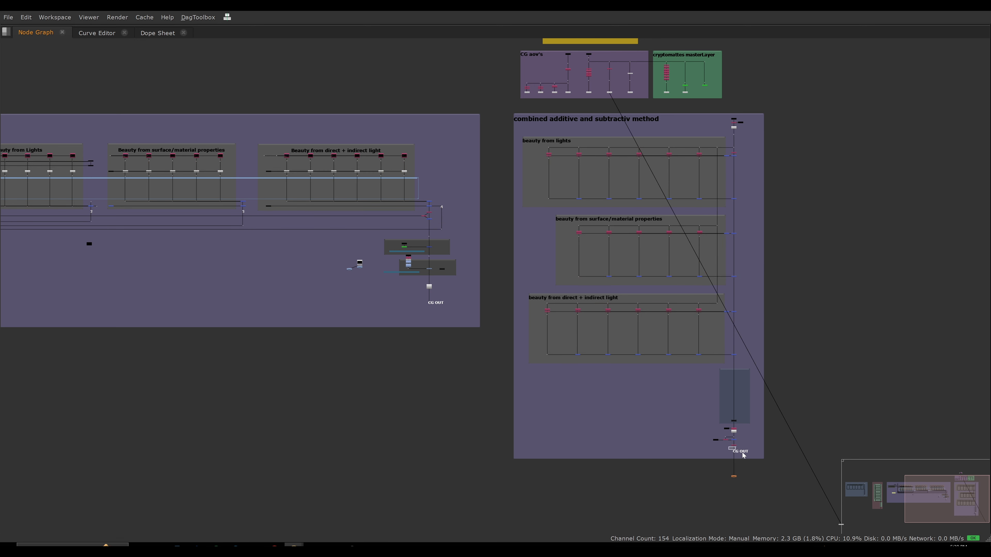
click(904, 314)
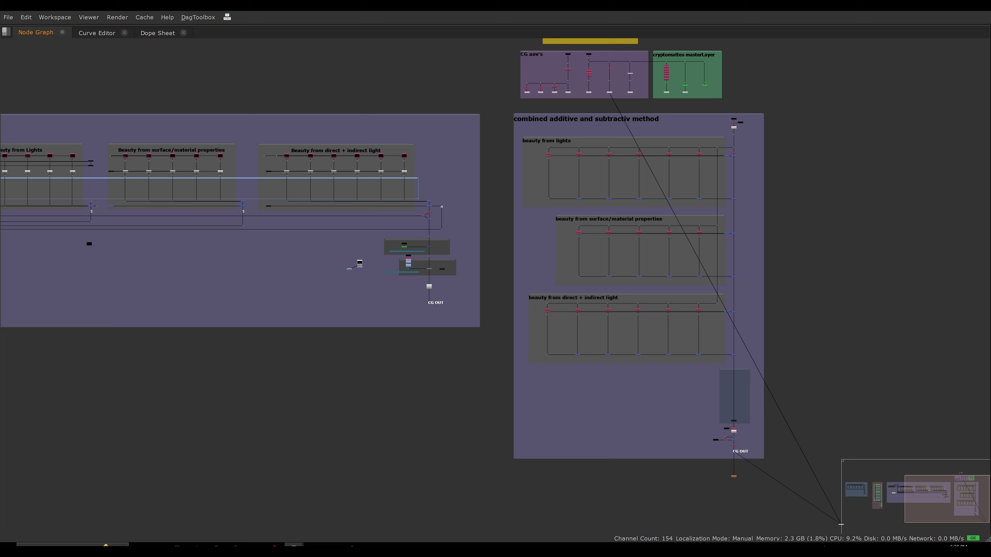
Disconnect the leftover viewer line that comes from the CG aov's backdrop.
middle_drag(804, 368, 747, 258)
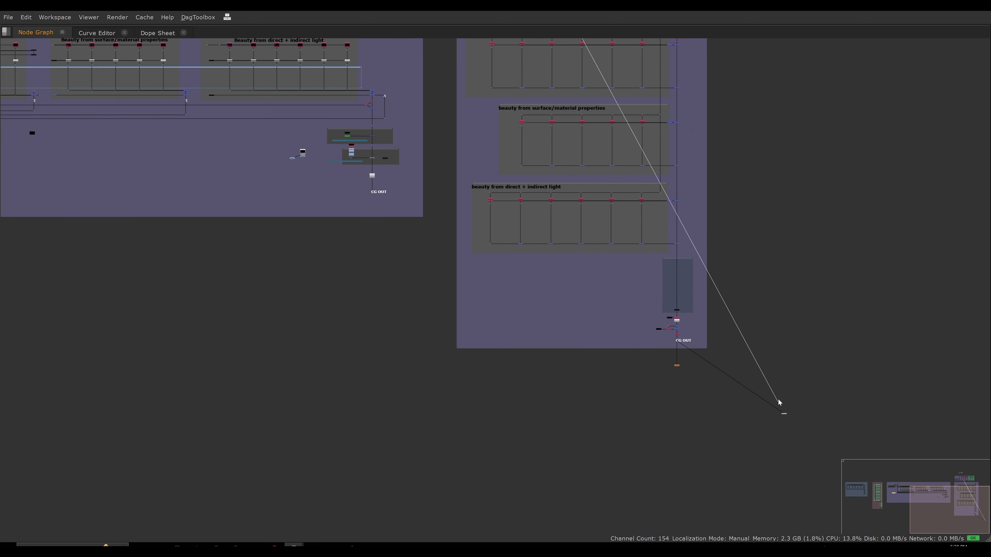
drag(779, 403, 736, 358)
scroll(702, 344, down, 5)
scroll(721, 293, up, 3)
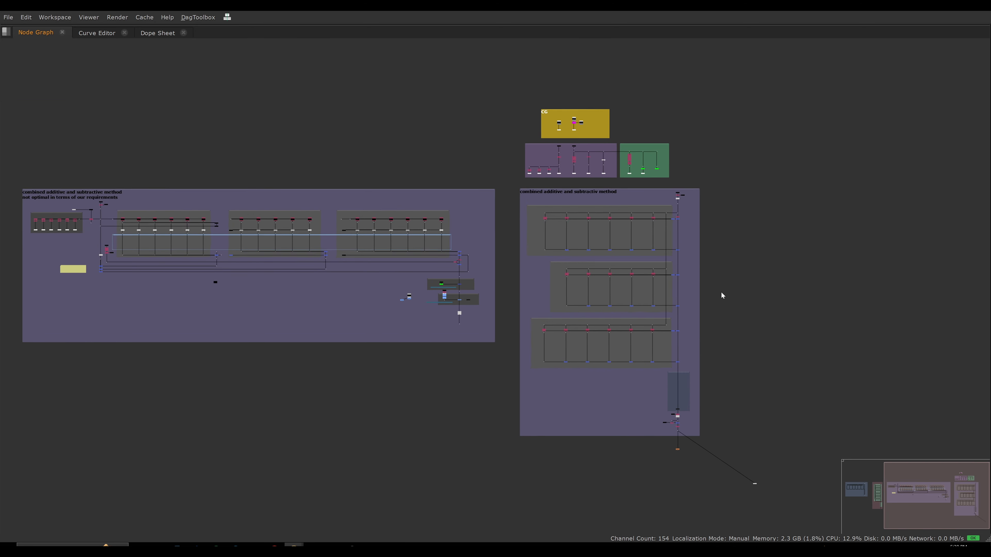
Select and examine the merge nodes below the direct + indirect light section of the non-optimal setup.
scroll(724, 291, up, 1)
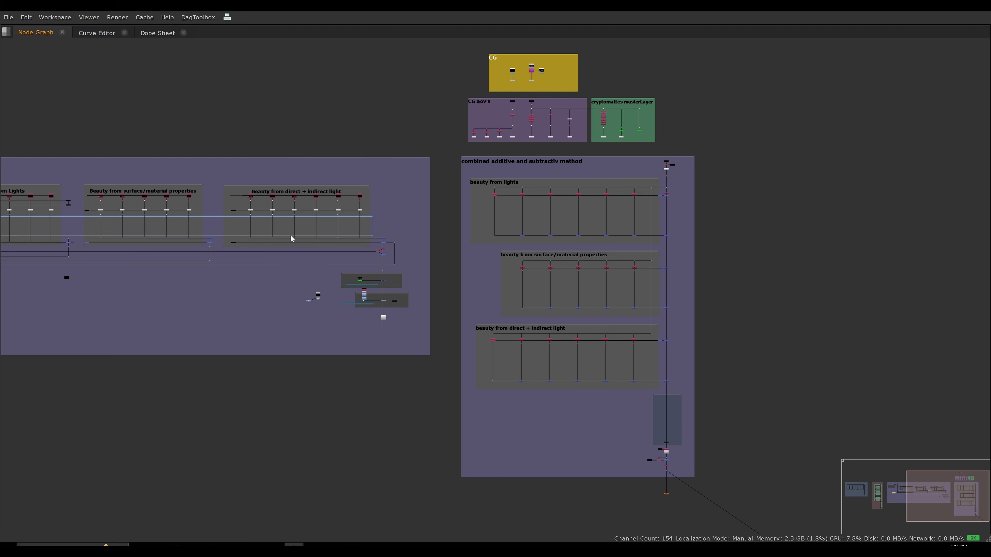
scroll(293, 238, up, 3)
drag(434, 256, 485, 276)
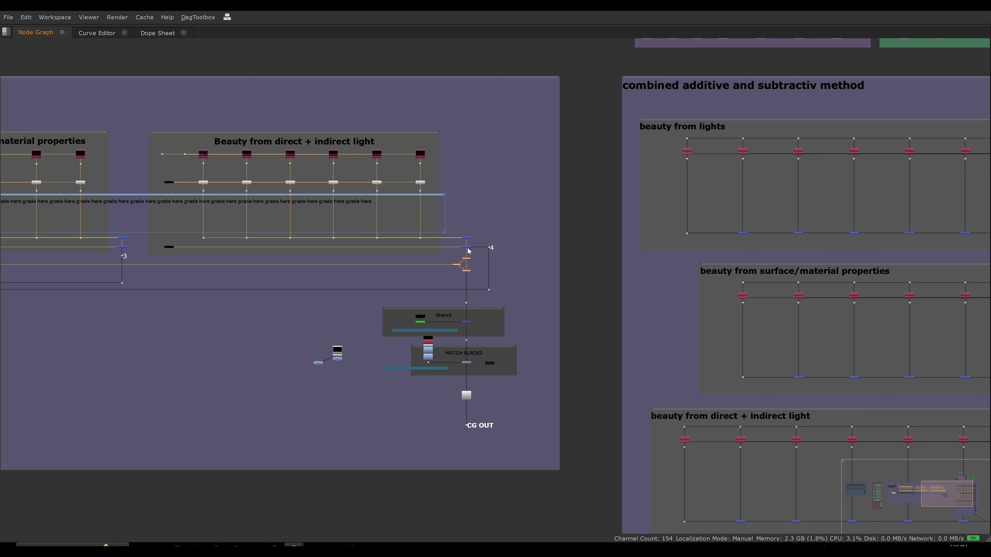
scroll(646, 293, down, 5)
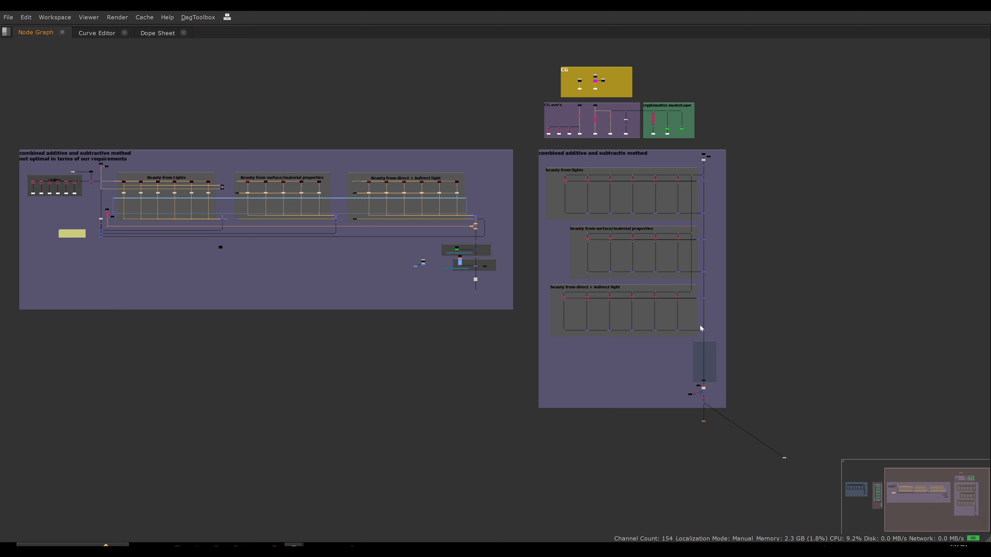
Examine the end of the combined setup above CG OUT and trace where its depth and beauty nodes connect.
scroll(709, 359, up, 8)
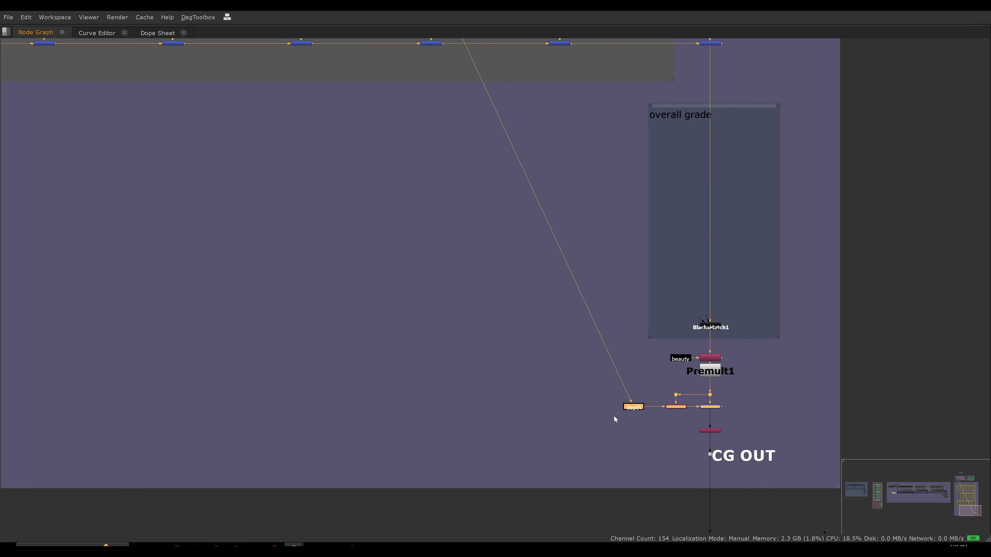
scroll(663, 402, down, 4)
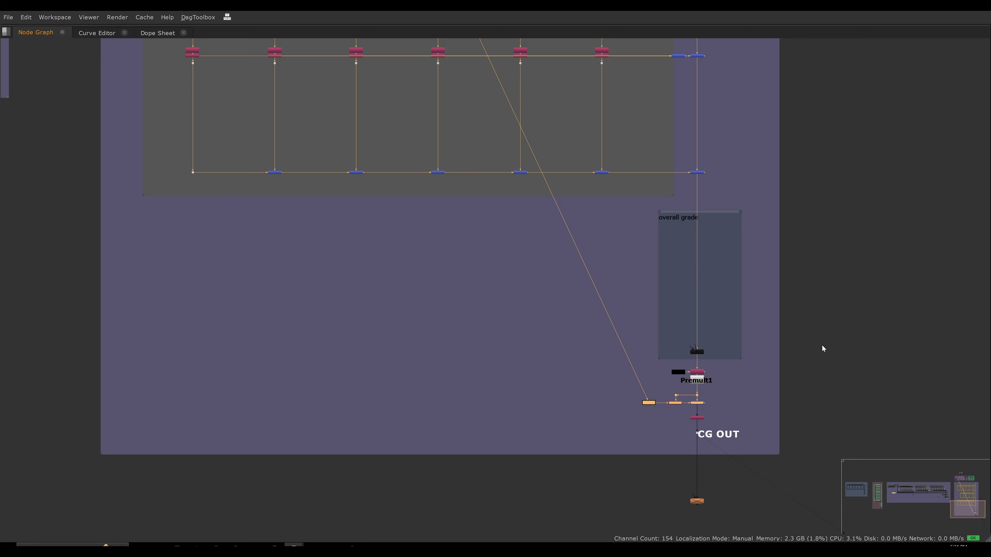
scroll(675, 372, up, 3)
click(679, 373)
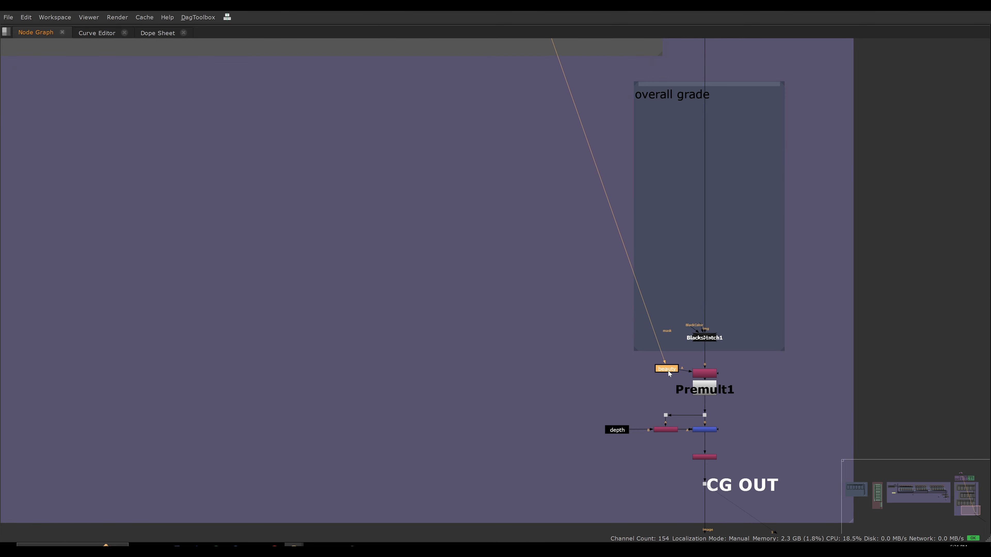
Open the properties of the Copy node fed by beauty and restore the layout with the viewer.
double_click(705, 374)
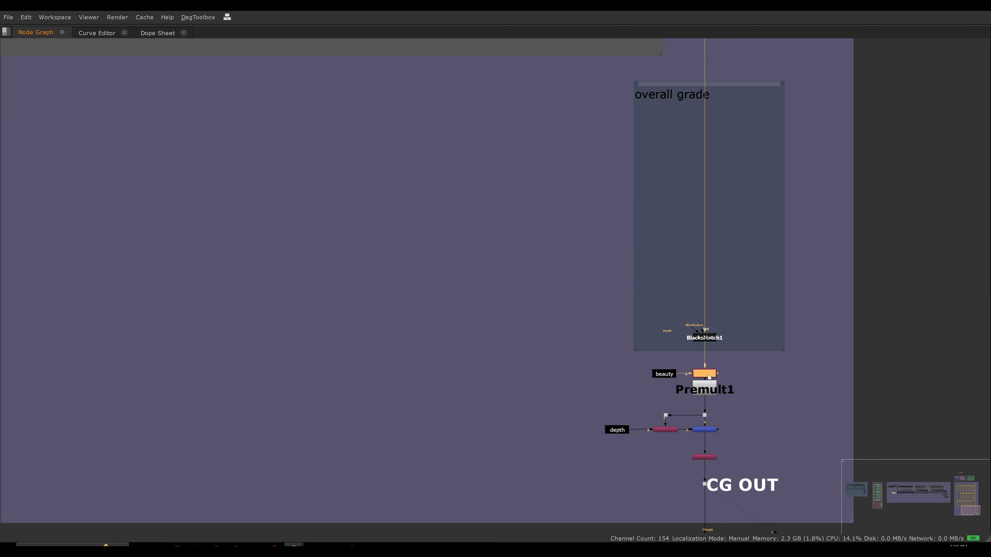
click(760, 370)
key(space)
middle_drag(576, 386, 437, 376)
scroll(437, 377, down, 3)
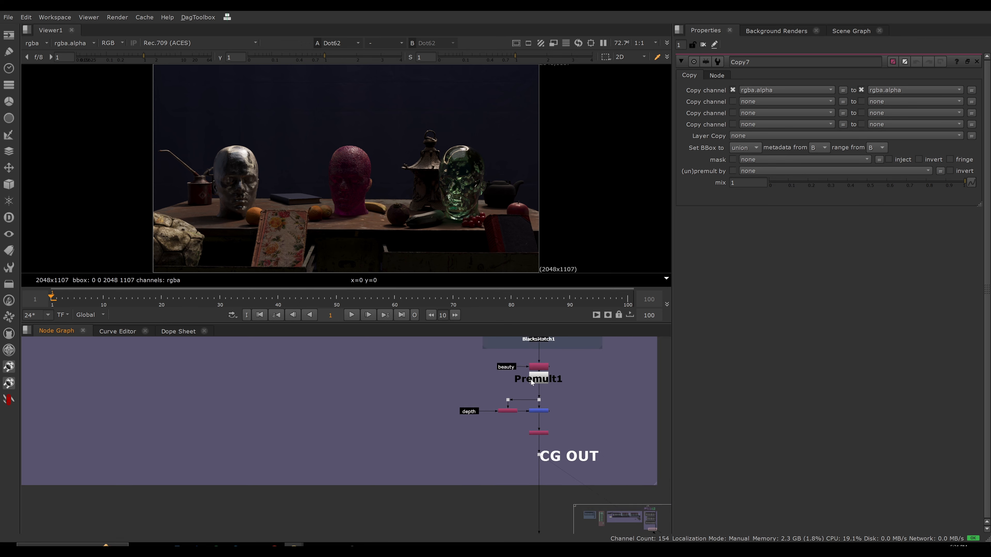
View the Copy node's alpha channel, disable and re-enable the node to compare, and return to the colour image.
scroll(537, 370, up, 2)
click(538, 367)
key(1)
key(a)
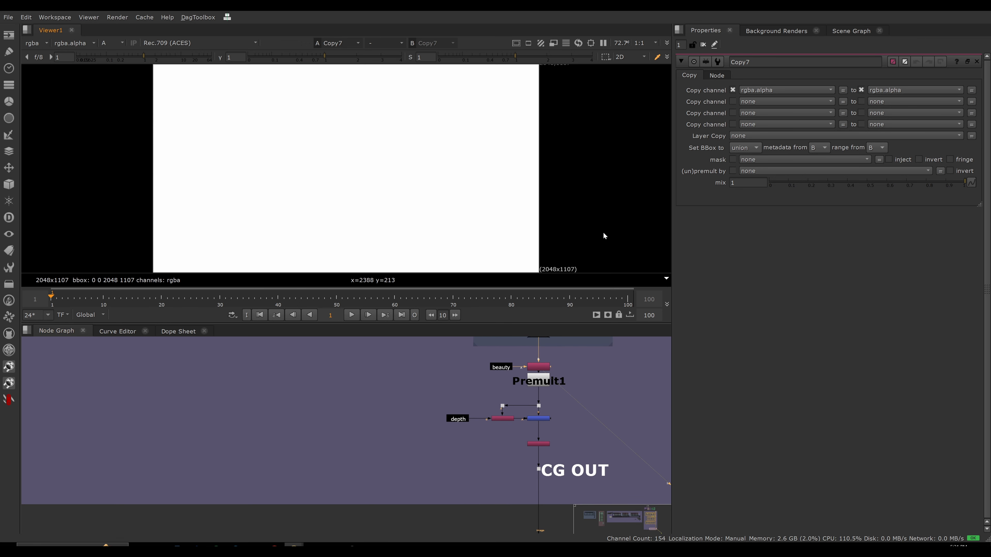
click(540, 369)
key(d)
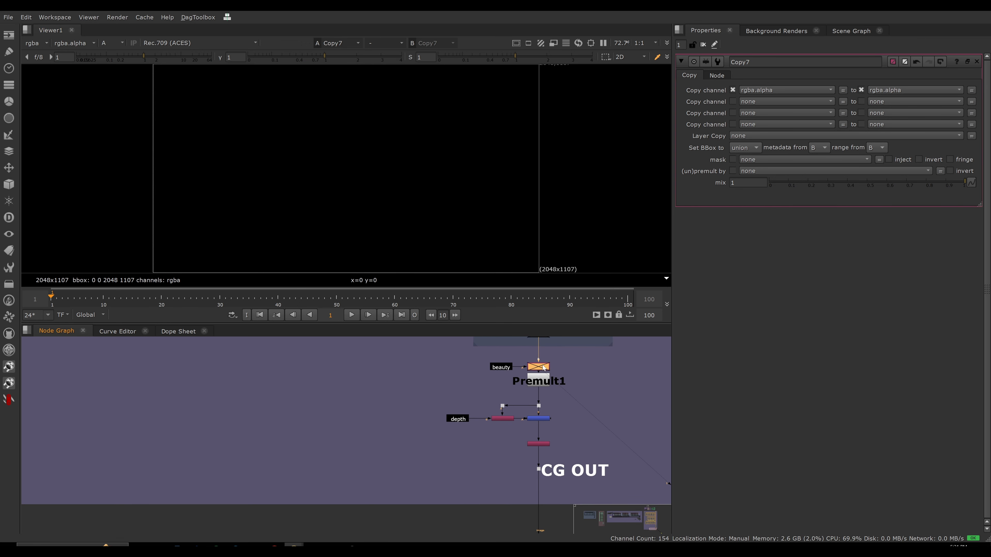
key(d)
key(a)
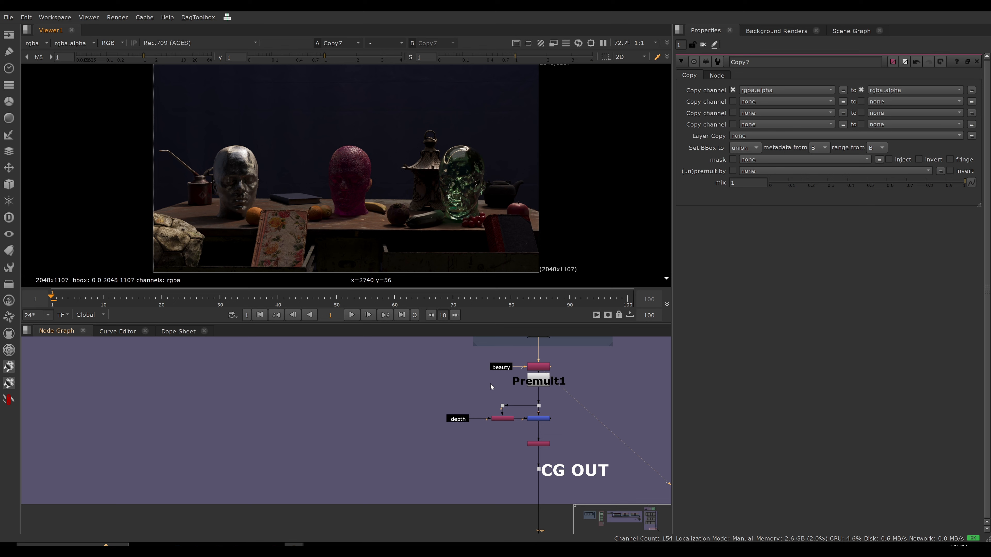
Open the properties of the Merge (over) node that brings in depth below Premult1, and nudge the depth node slightly away from CopyBBox2.
drag(452, 387, 568, 436)
click(534, 426)
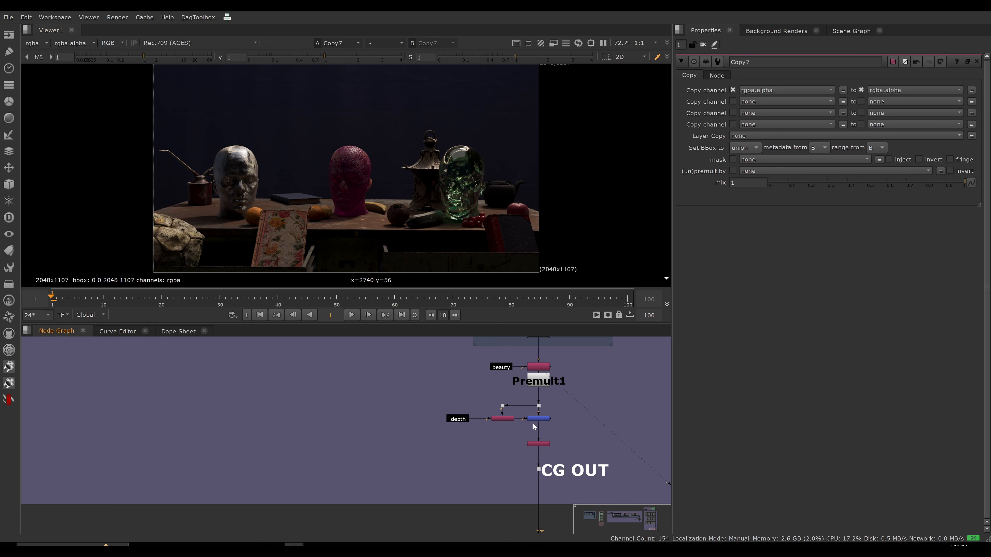
scroll(466, 409, up, 5)
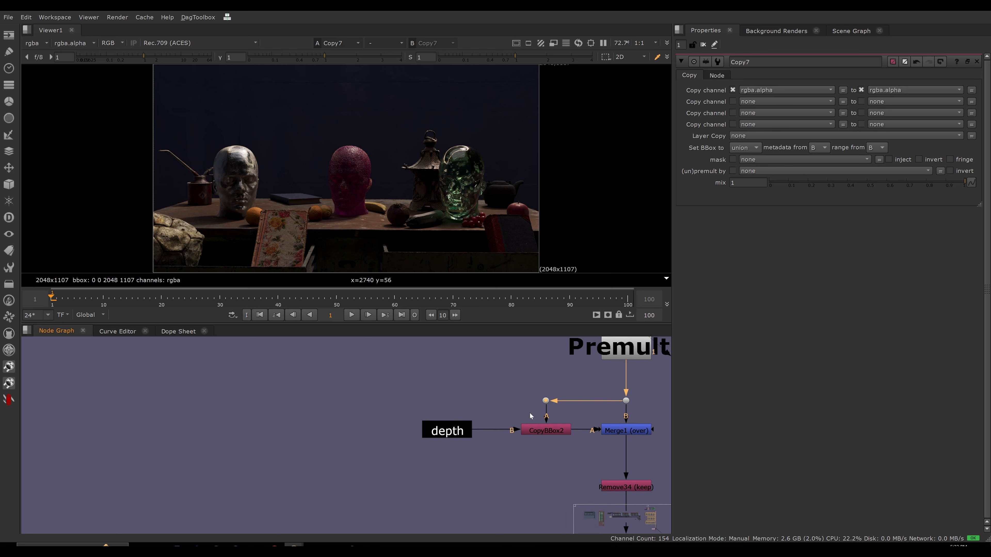
click(545, 430)
double_click(626, 430)
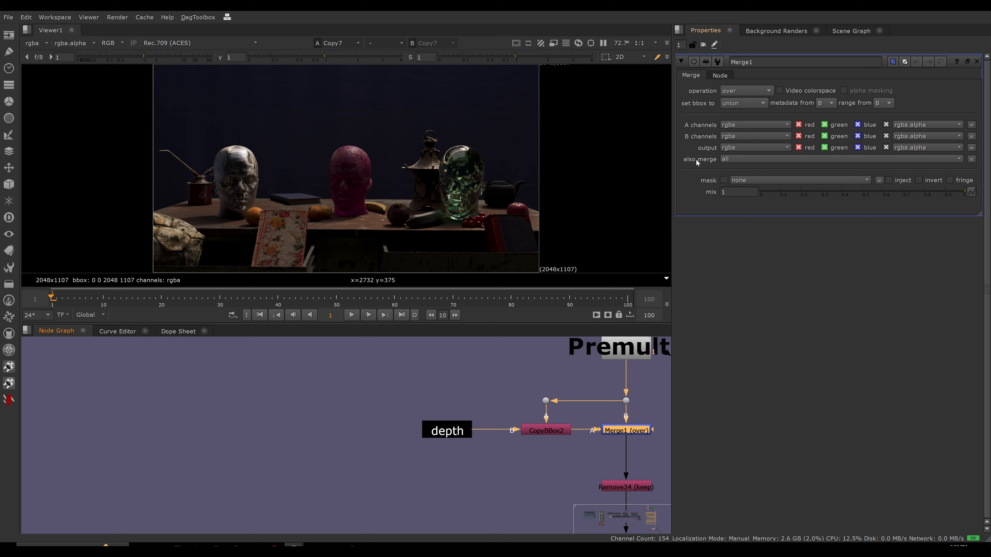
drag(457, 430, 447, 431)
click(480, 452)
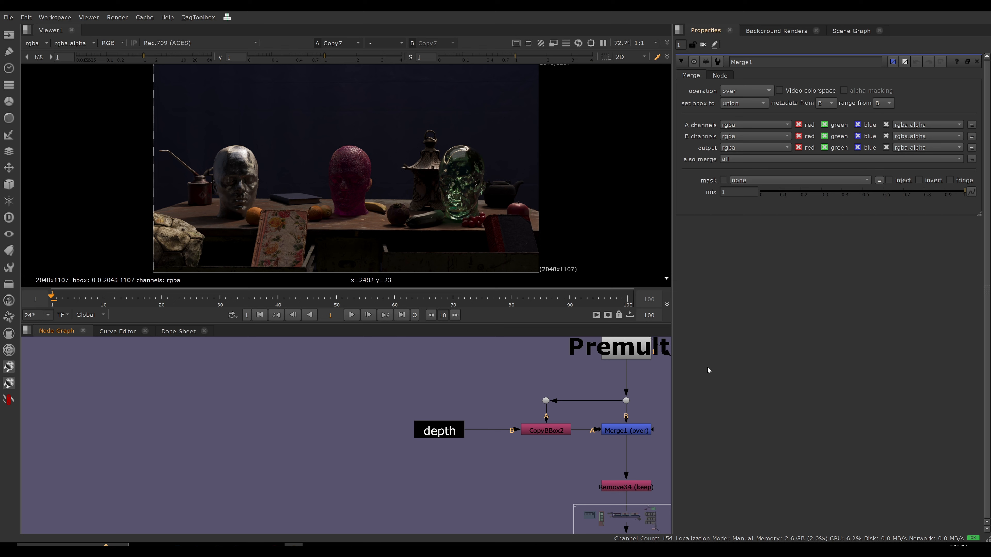
Select the depth, CopyBBox and Merge nodes and trace their connections around the overall grade section and CG OUT.
scroll(452, 429, down, 5)
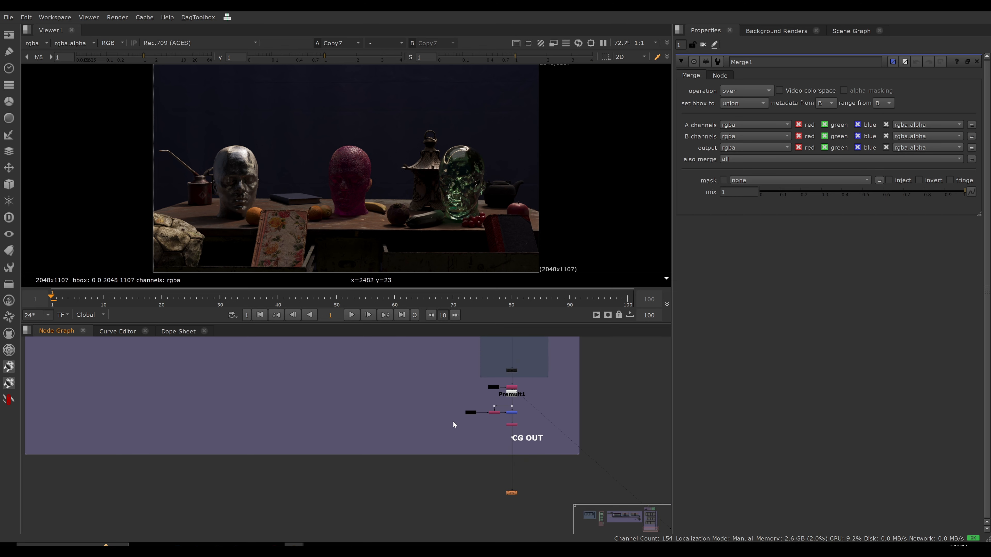
drag(445, 442, 522, 462)
scroll(483, 431, down, 3)
middle_drag(483, 430, 522, 474)
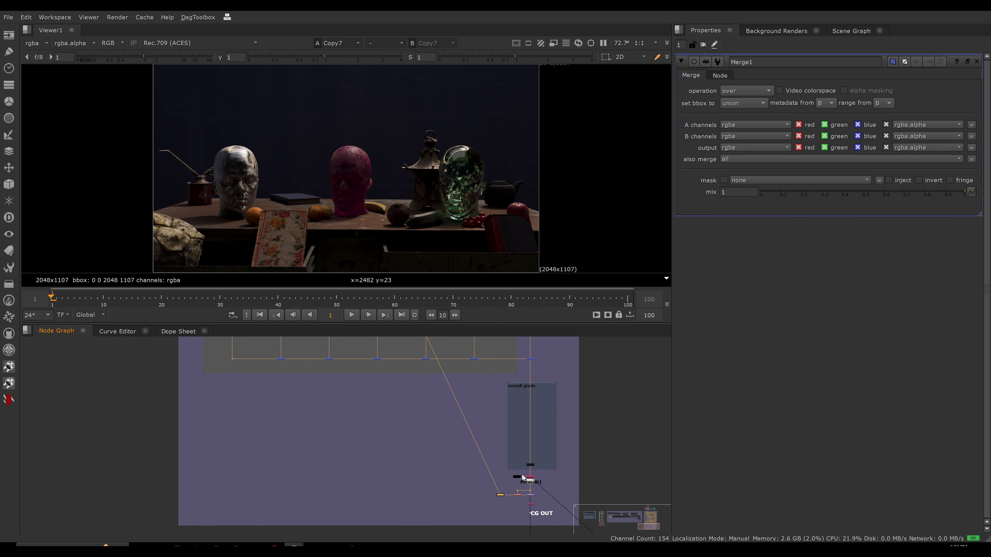
middle_drag(536, 366, 524, 390)
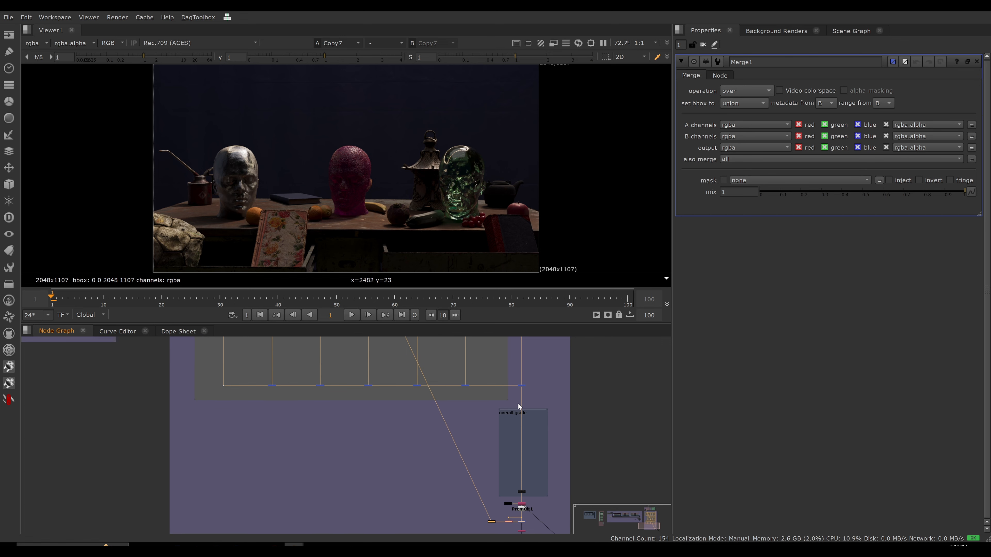
middle_drag(552, 448, 540, 417)
scroll(508, 469, up, 3)
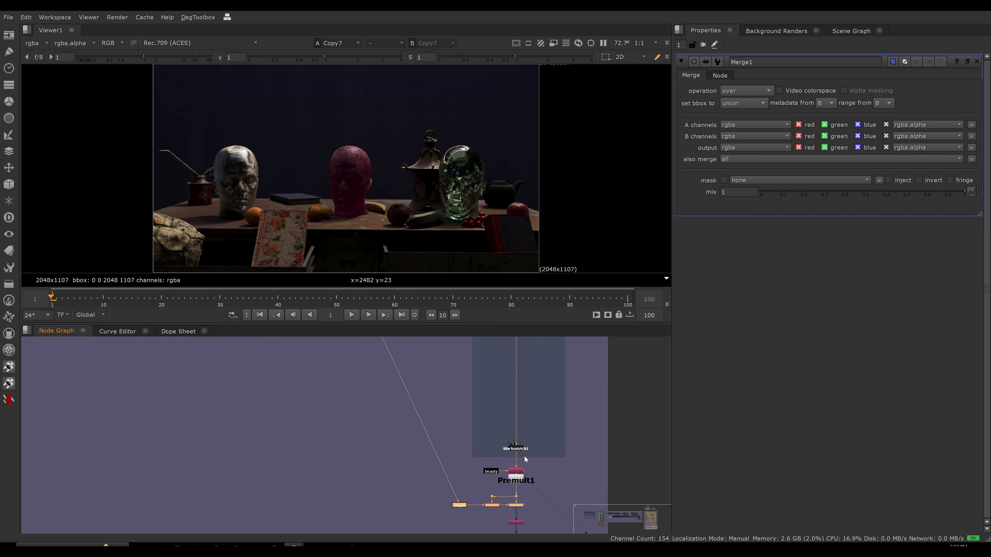
scroll(514, 423, up, 2)
middle_drag(523, 459, 515, 407)
scroll(514, 424, up, 1)
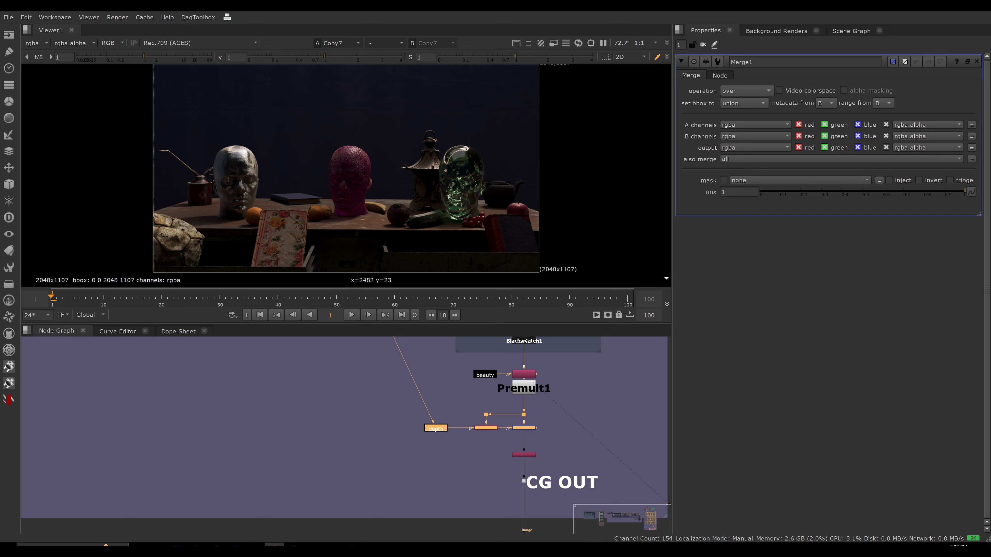
scroll(554, 411, down, 3)
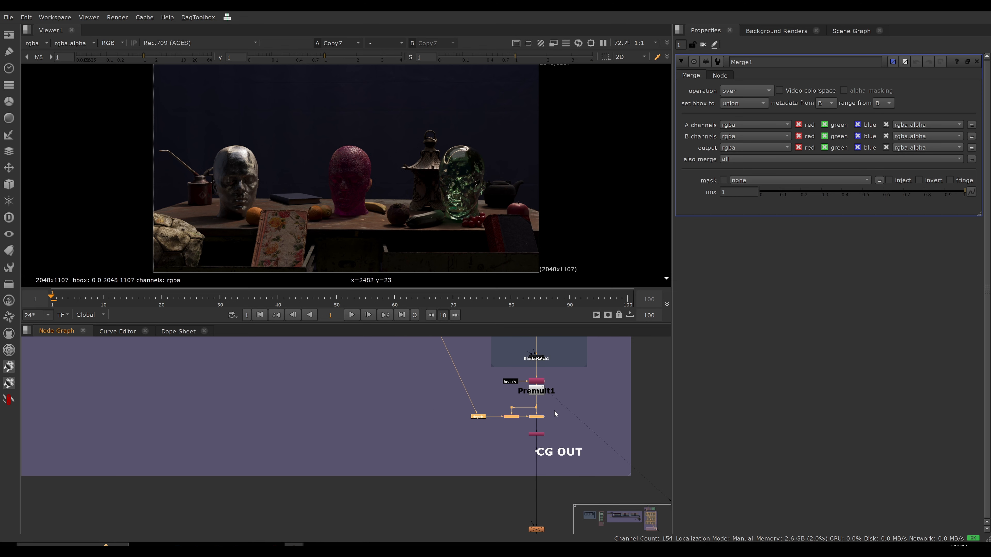
click(565, 462)
drag(475, 461, 477, 461)
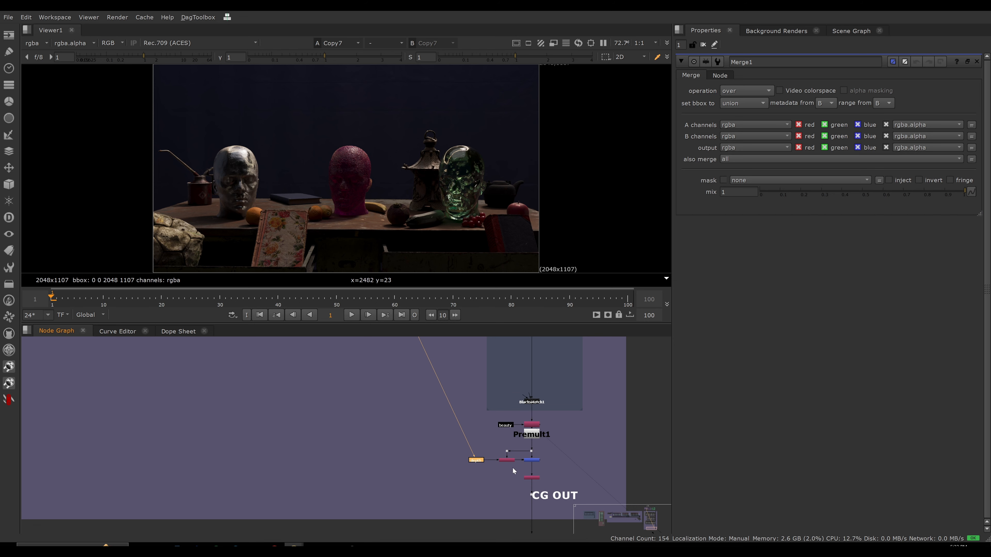
Open the properties of the ZDefocus node below CG OUT.
scroll(478, 473, down, 2)
middle_drag(509, 503, 482, 398)
drag(451, 429, 544, 488)
scroll(471, 452, up, 5)
key(Return)
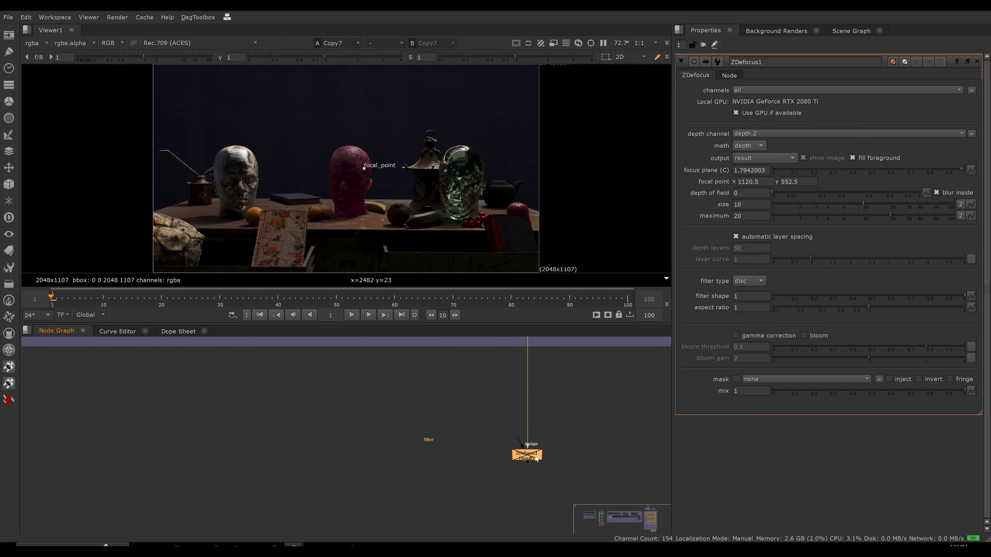
View the CG OUT dot in the viewer and examine the depth, premult and overall grade nodes above it.
scroll(474, 449, down, 4)
middle_drag(475, 449, 496, 483)
drag(547, 408, 509, 430)
key(1)
click(508, 427)
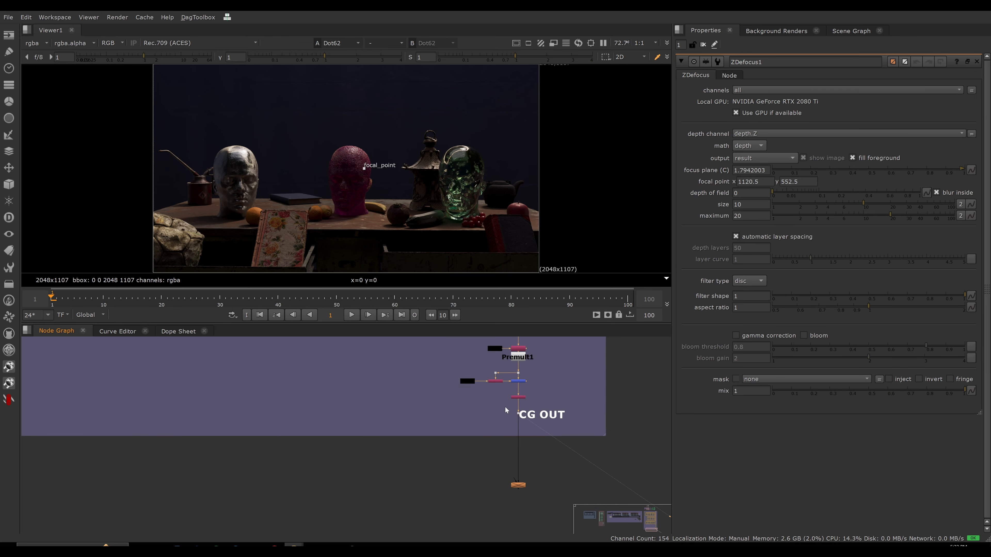
middle_drag(506, 412, 515, 474)
scroll(511, 474, up, 2)
scroll(473, 445, up, 1)
scroll(447, 456, down, 3)
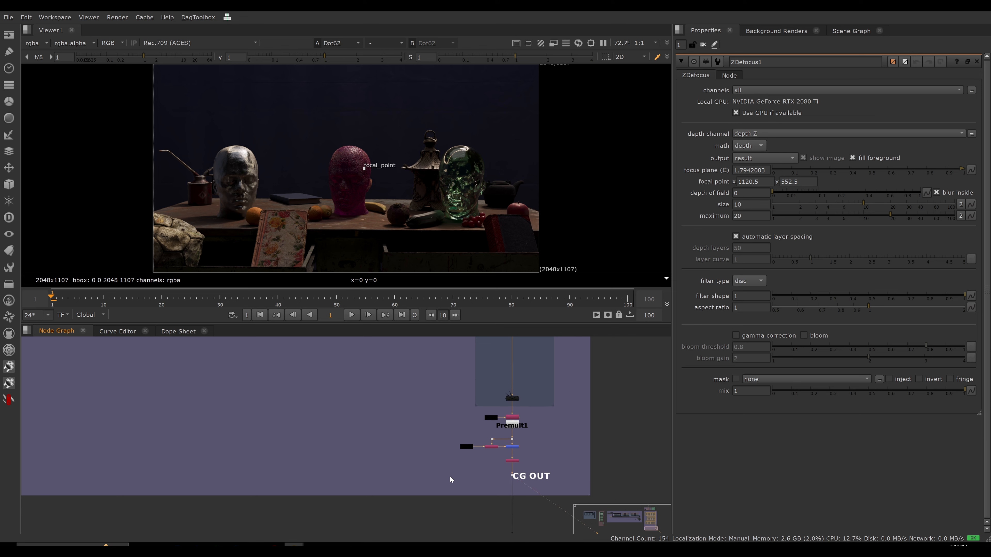
mouse_move(481, 437)
middle_down()
mouse_move(510, 455)
mouse_move(521, 440)
mouse_move(472, 450)
middle_up()
scroll(473, 421, down, 1)
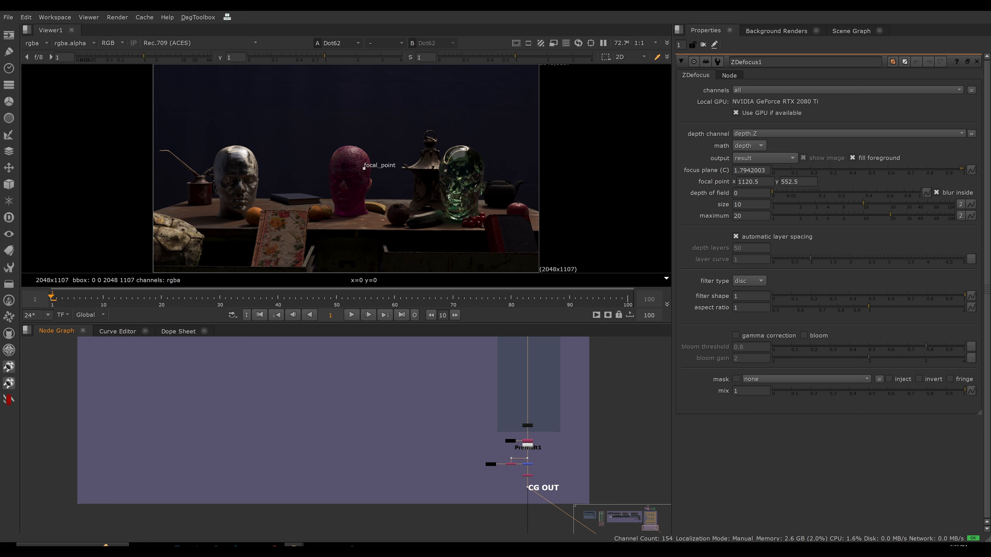
Open the properties of the Remove (keep) node below the final plus merge near dot 4 in the non-optimal setup.
scroll(492, 469, up, 5)
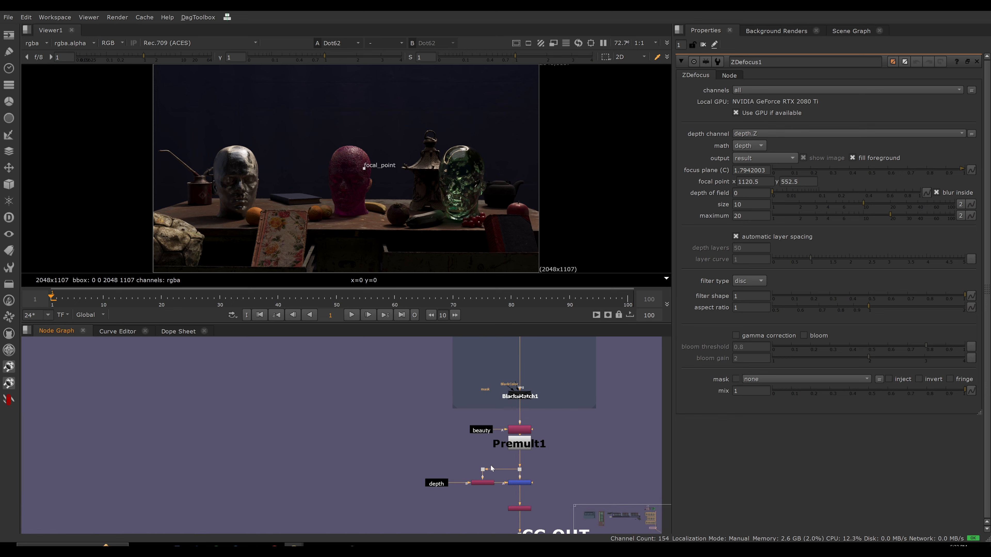
scroll(472, 449, down, 8)
middle_drag(392, 444, 540, 531)
middle_drag(422, 423, 547, 476)
scroll(501, 388, up, 5)
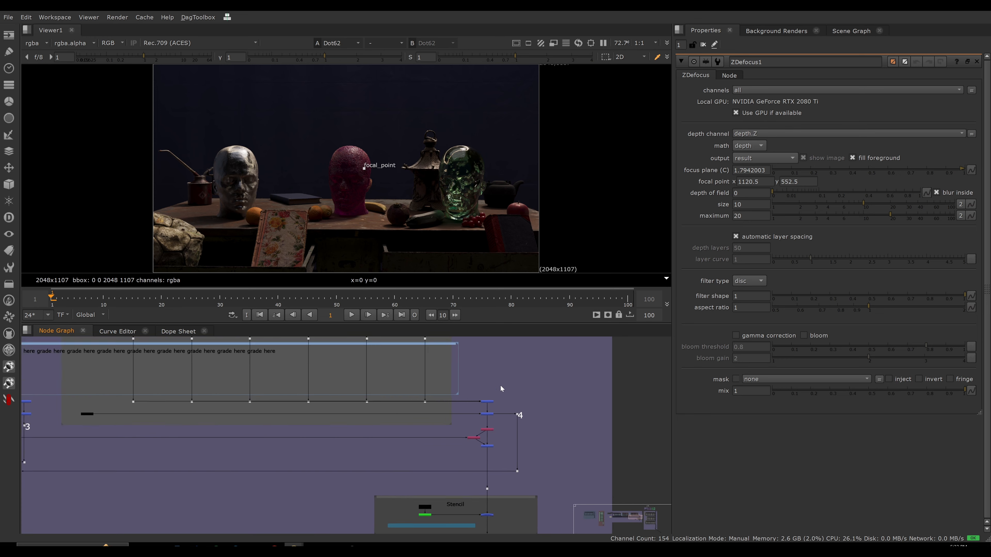
scroll(491, 432, up, 3)
double_click(490, 431)
scroll(491, 432, up, 5)
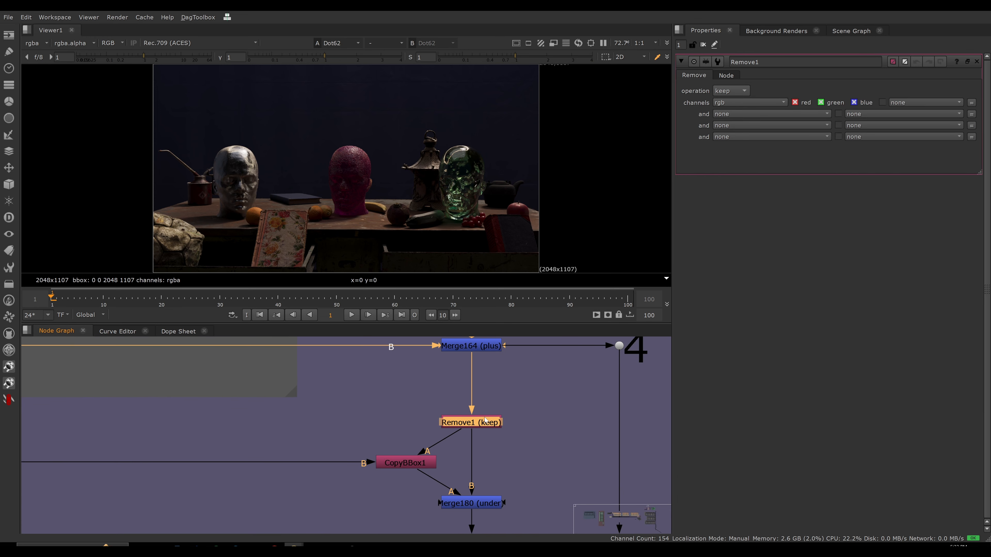
Return to the nodes above CG OUT and open the properties of the CopyBBox node fed by depth.
scroll(485, 419, down, 10)
middle_drag(598, 496, 481, 442)
scroll(488, 389, up, 5)
middle_drag(520, 481, 473, 434)
scroll(473, 434, up, 4)
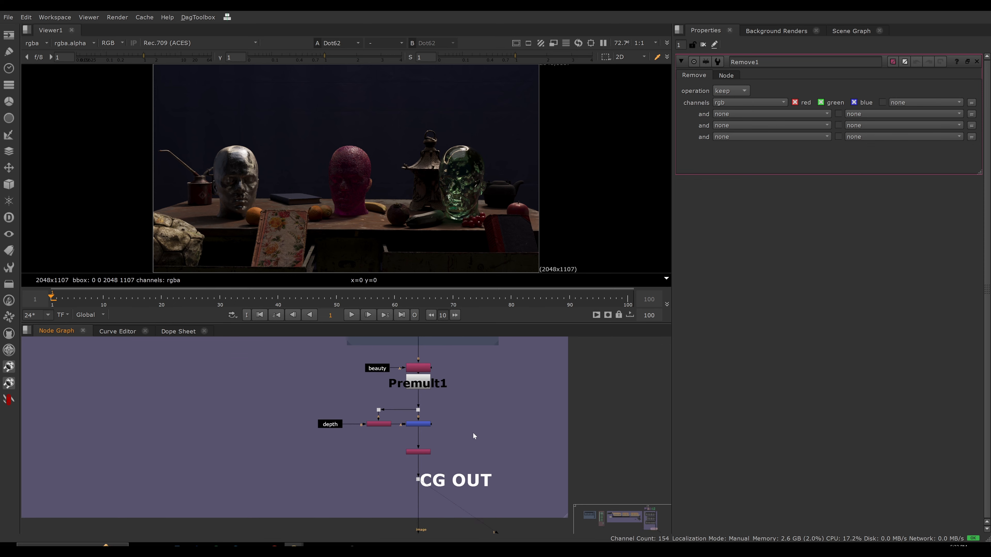
scroll(429, 409, up, 5)
double_click(371, 474)
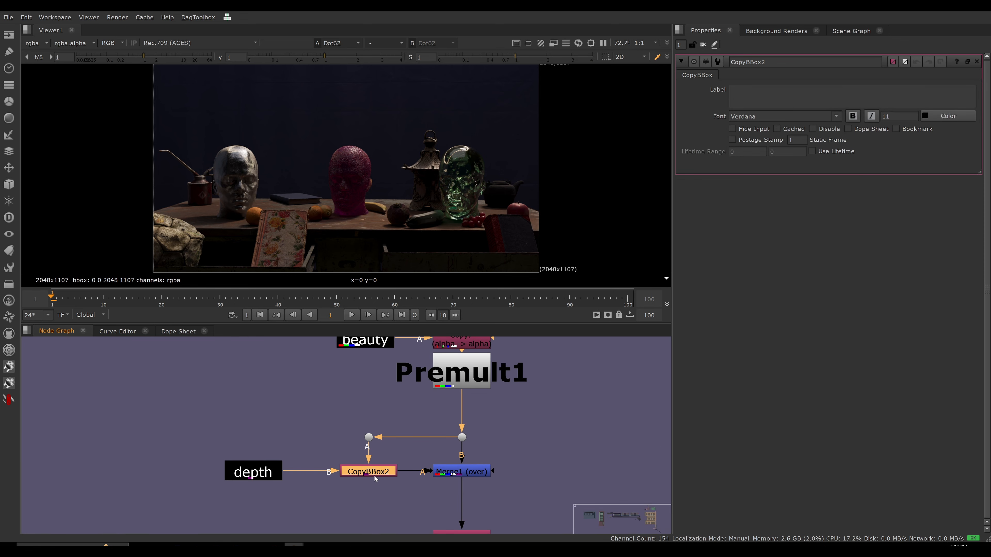
click(400, 430)
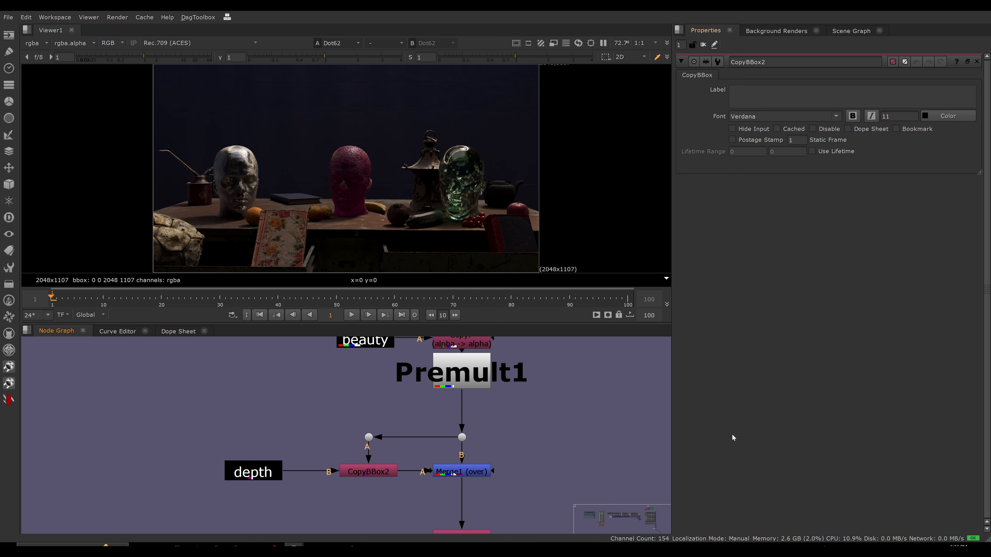
Examine the row of Remove nodes under the shuffles in the simple additive fixed issues setup.
scroll(430, 433, down, 8)
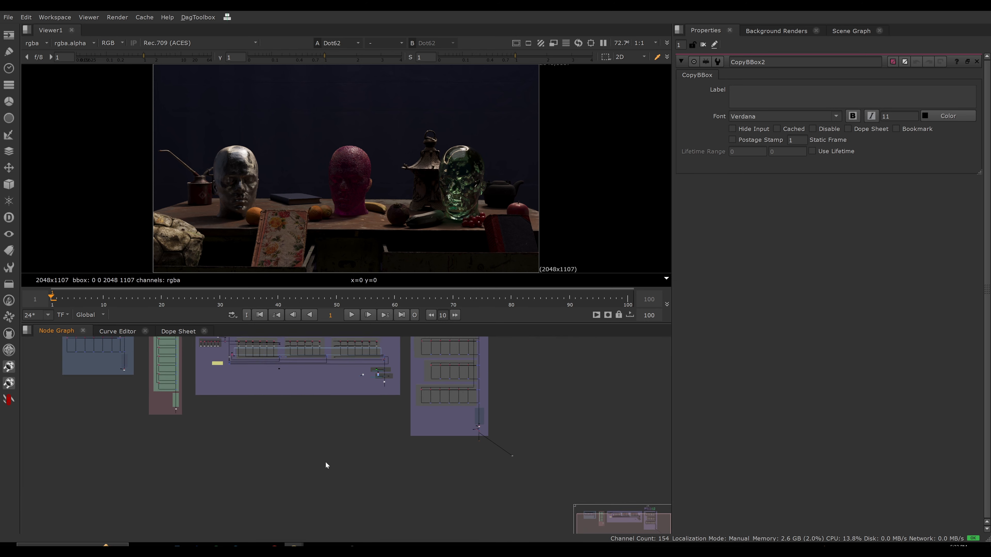
scroll(166, 380, up, 6)
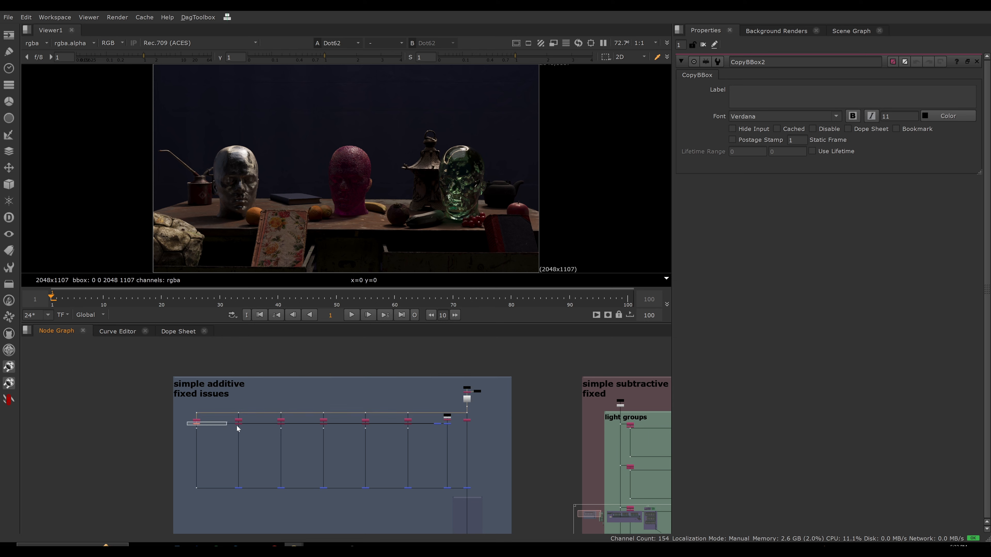
drag(379, 423, 421, 426)
scroll(429, 434, down, 4)
middle_drag(283, 377, 153, 368)
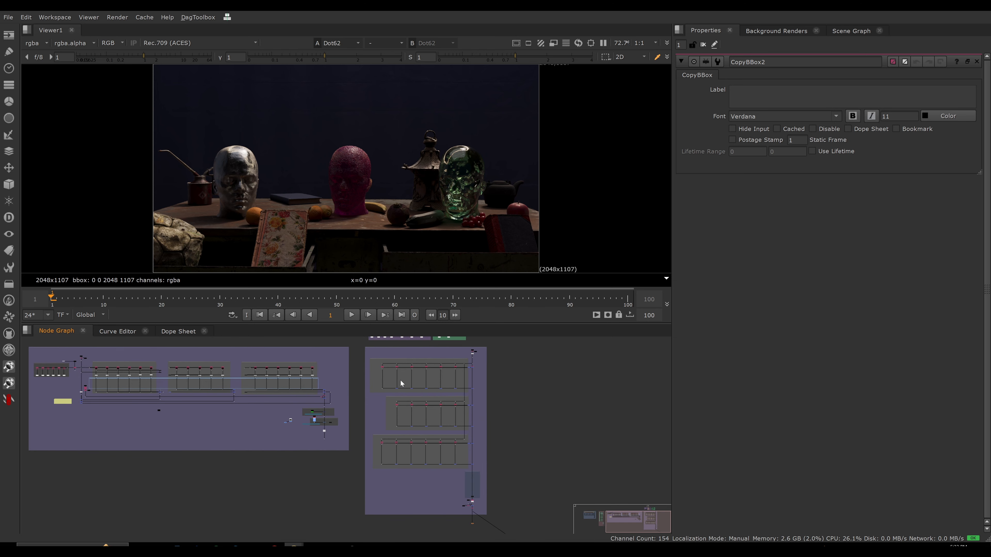
Open the first Remove (keep) node in the beauty from lights section, view it, and check which layers it carries.
middle_drag(458, 385, 451, 382)
scroll(418, 384, up, 8)
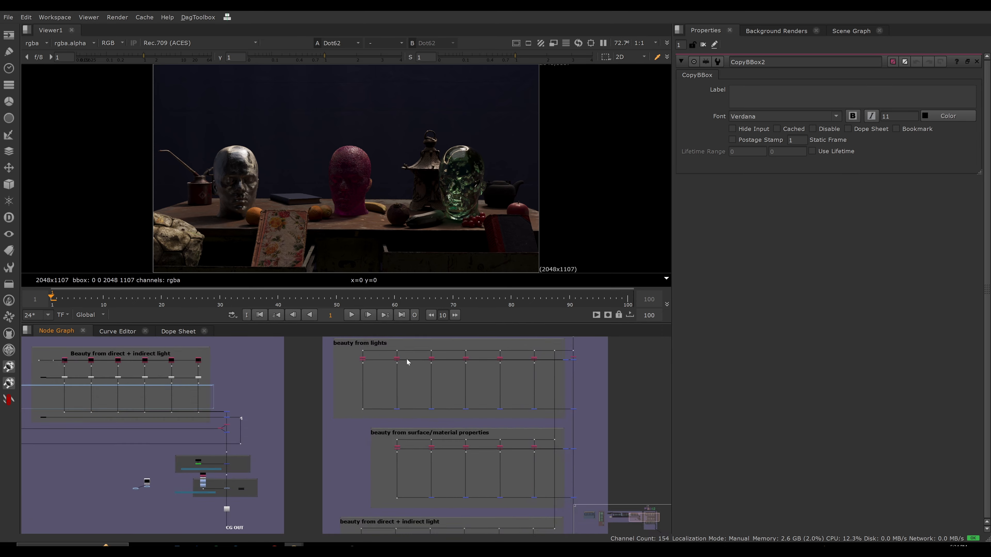
double_click(307, 394)
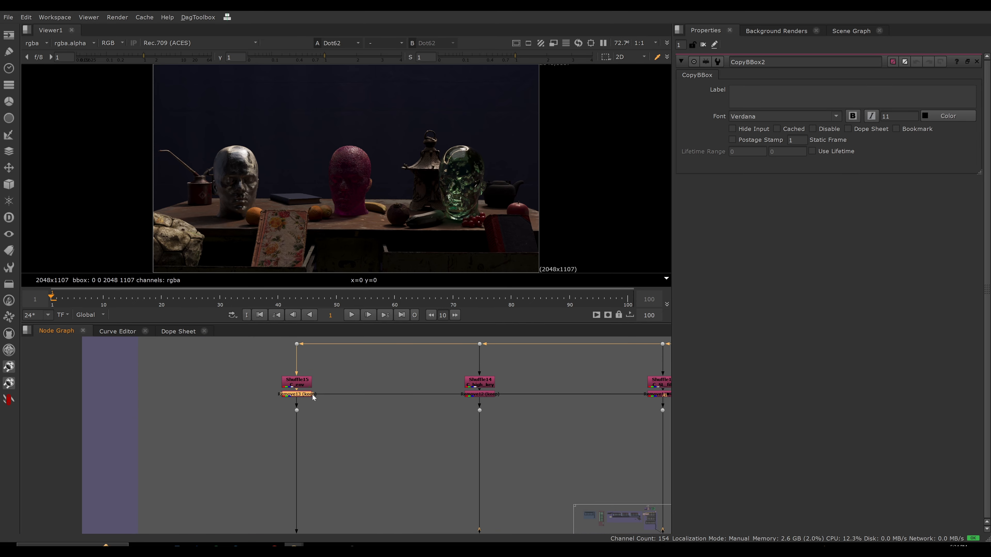
key(1)
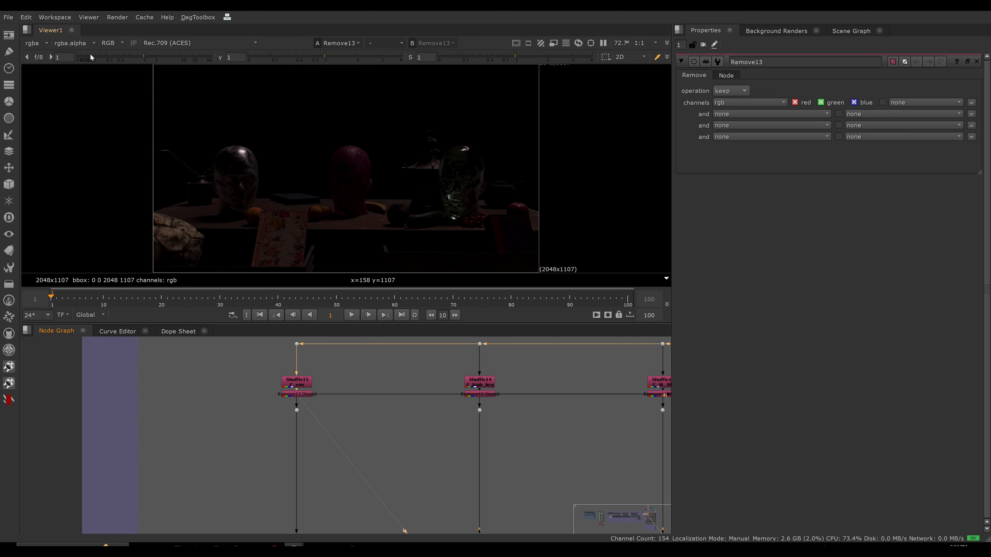
click(38, 43)
key(Escape)
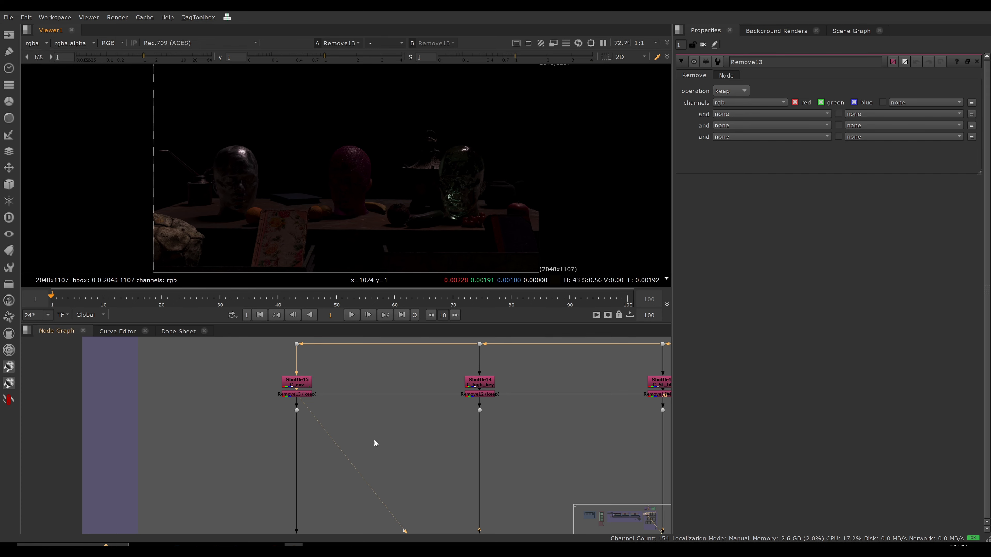
Examine the surface/material and direct + indirect light sections of the combined setup down to its output.
scroll(287, 445, down, 6)
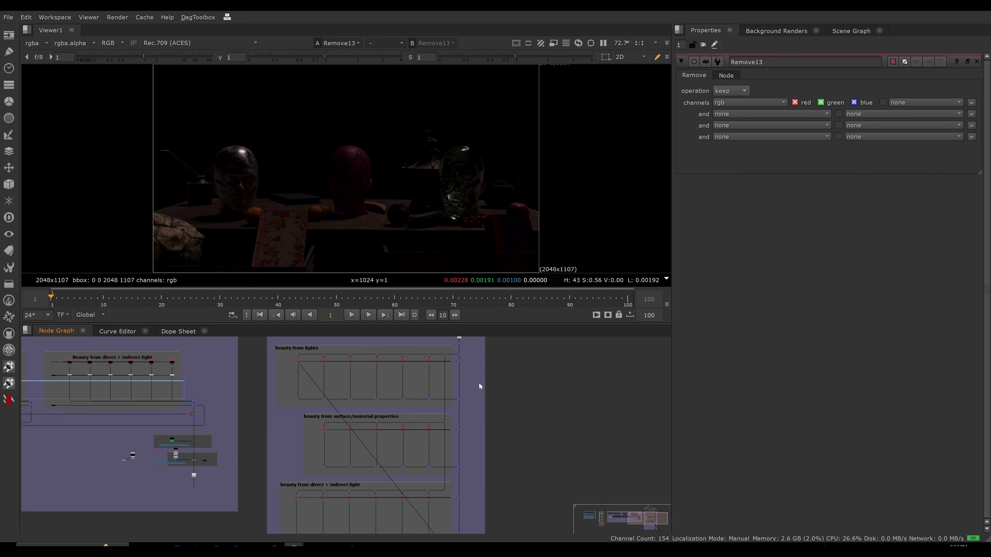
middle_drag(395, 436, 312, 376)
scroll(317, 398, down, 3)
scroll(360, 451, up, 3)
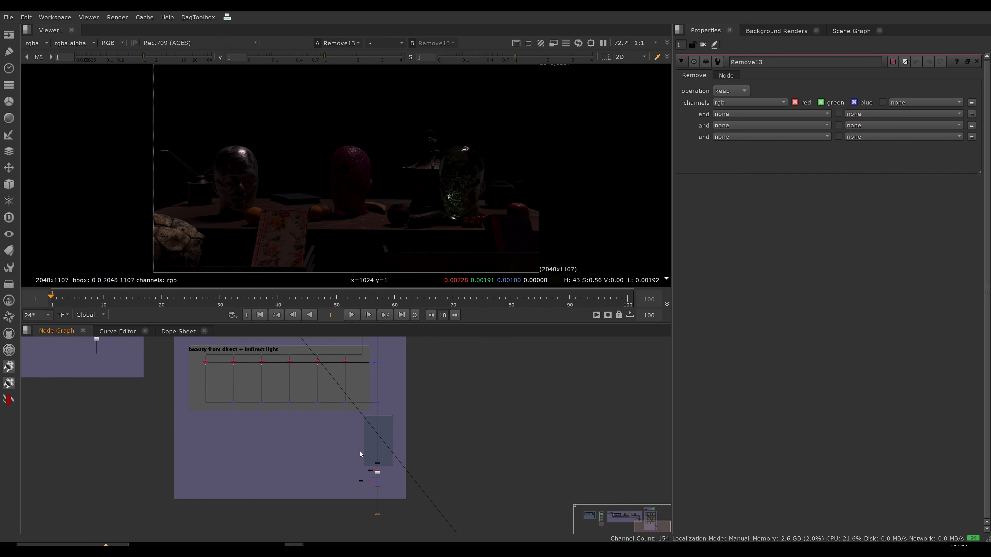
scroll(330, 442, down, 1)
middle_drag(360, 451, 343, 467)
scroll(268, 396, up, 7)
scroll(264, 397, down, 5)
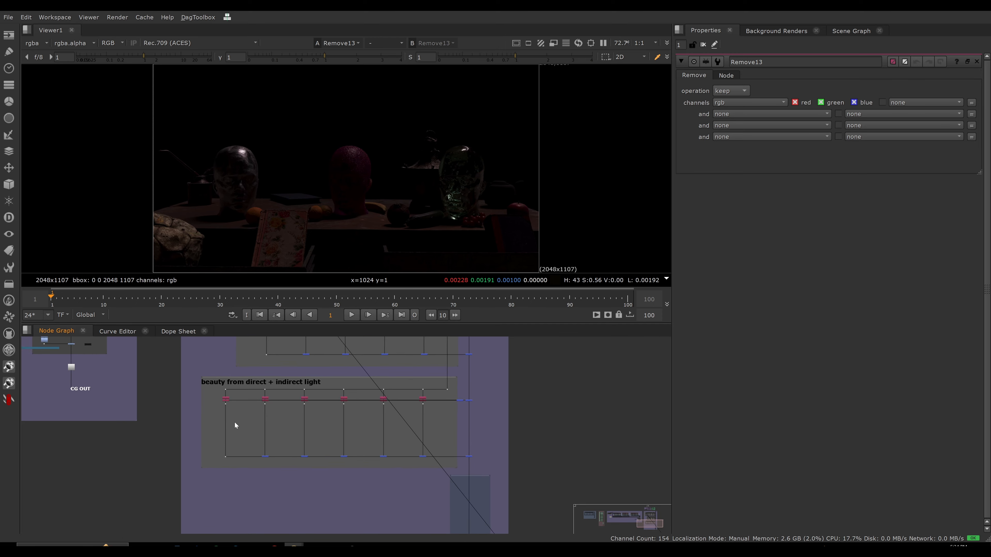
scroll(235, 426, down, 2)
View the dot below Premult1, check its available layers with rgba kept, and display its alpha channel.
middle_drag(406, 482, 324, 395)
scroll(346, 447, up, 7)
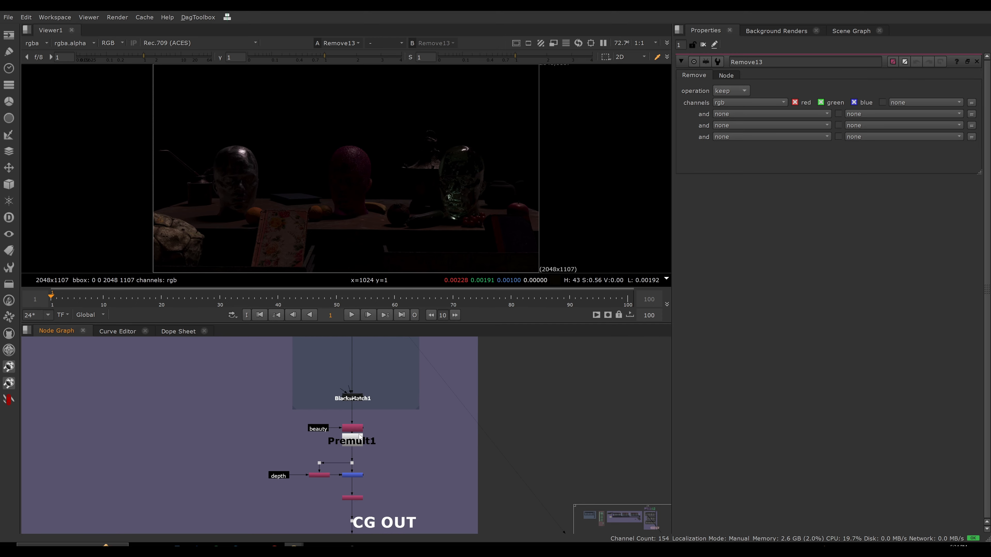
drag(368, 453, 345, 472)
key(1)
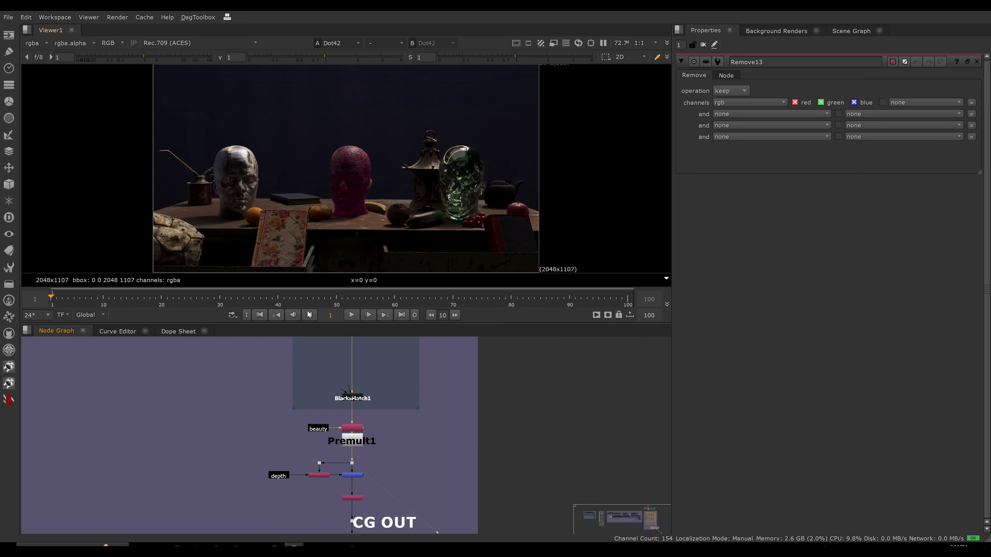
click(40, 43)
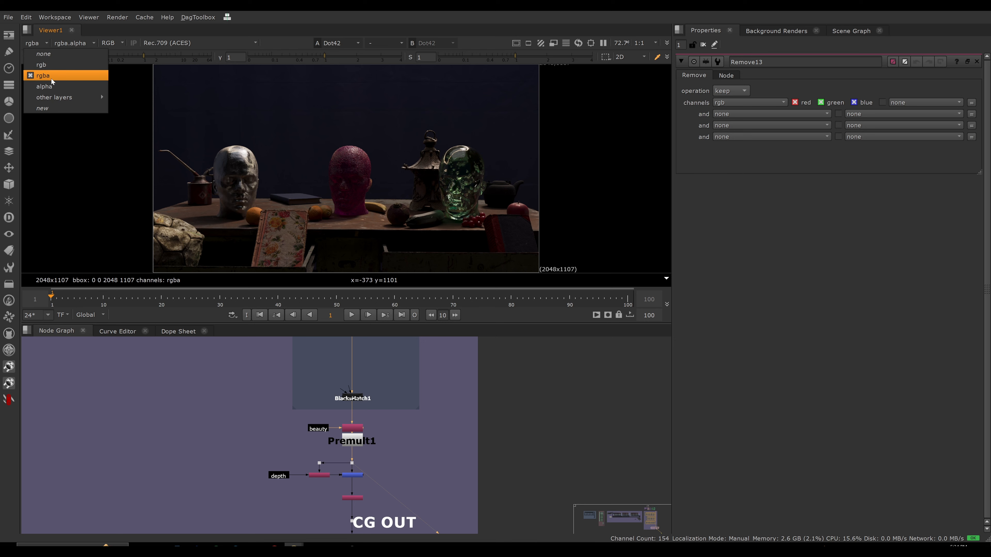
click(88, 75)
key(a)
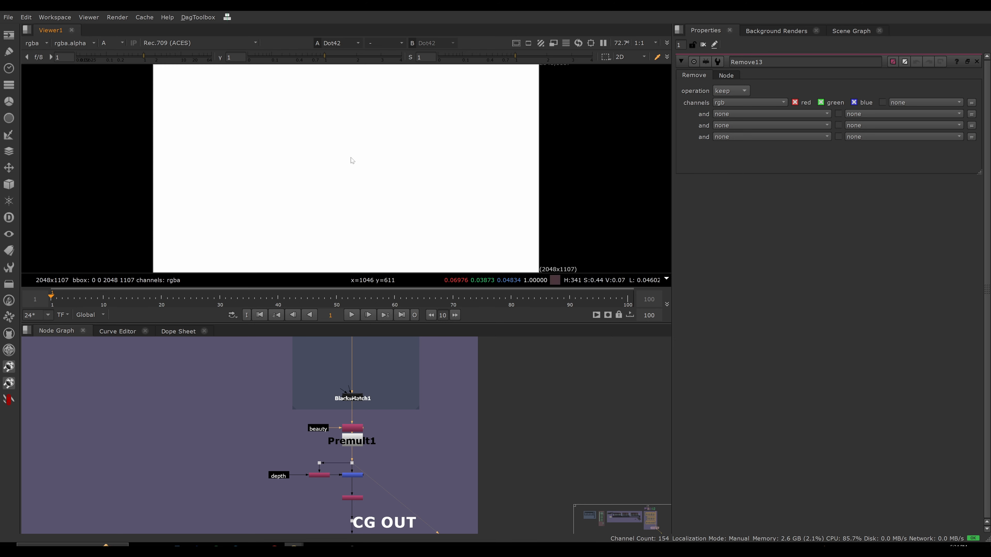
Return the viewer from alpha to full colour and open the Copy node above Premult1 to check its alpha copy settings.
key(a)
scroll(346, 430, up, 3)
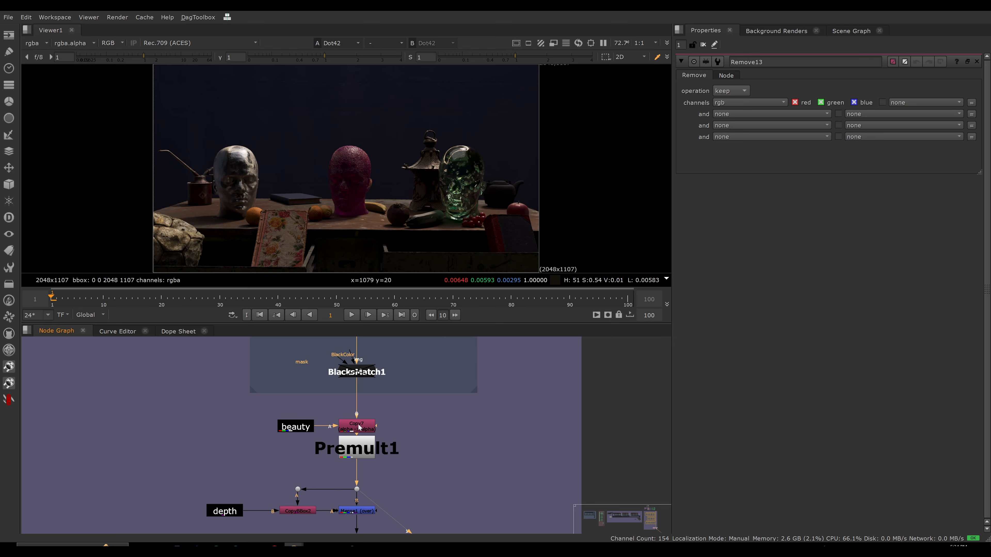
double_click(358, 428)
scroll(395, 479, down, 2)
click(392, 479)
scroll(353, 484, down, 2)
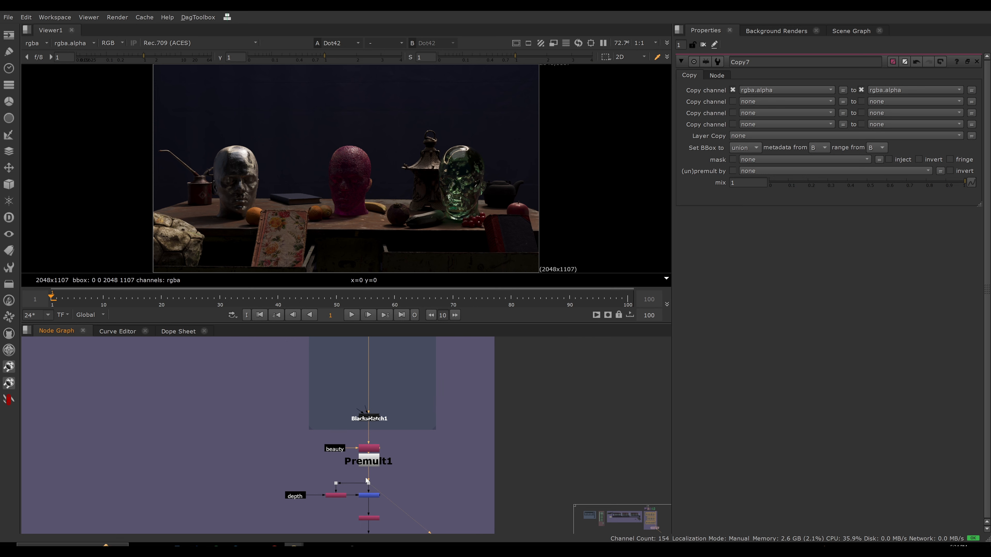
Open the Remove (keep) node between Merge1 and CG OUT to check which channels it keeps.
middle_drag(384, 463, 375, 345)
scroll(391, 394, up, 4)
double_click(349, 421)
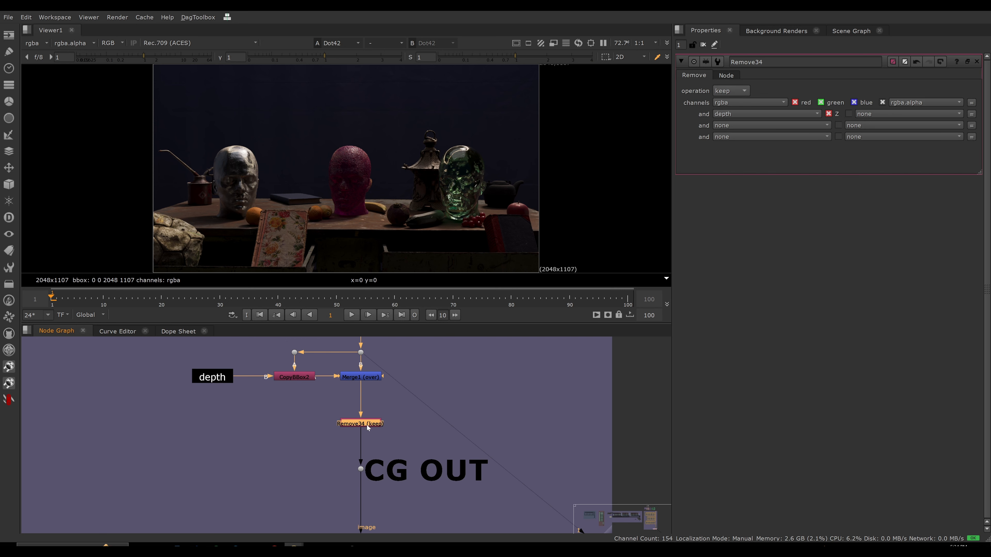
Disable the Remove34 (keep) node above CG OUT.
drag(303, 422, 412, 444)
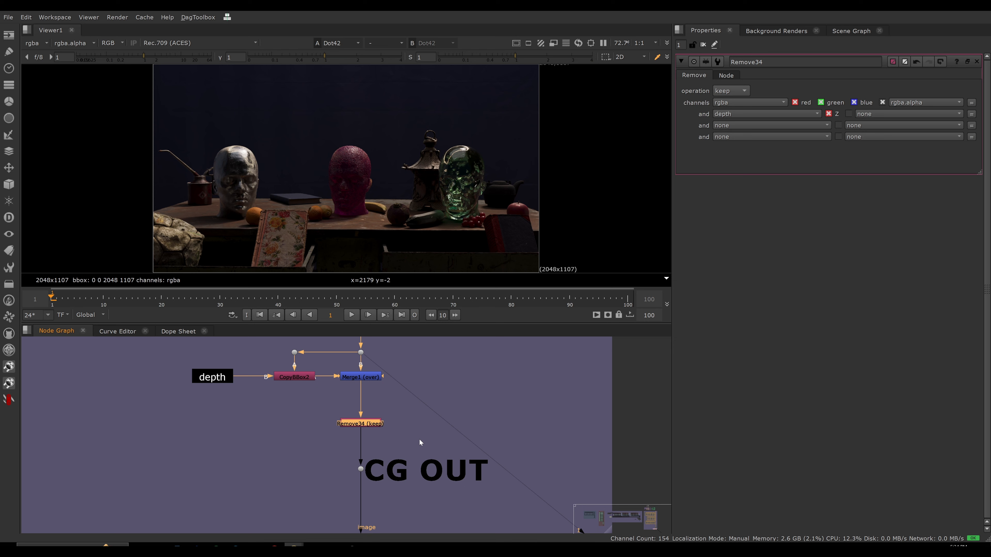
key(d)
scroll(426, 427, up, 3)
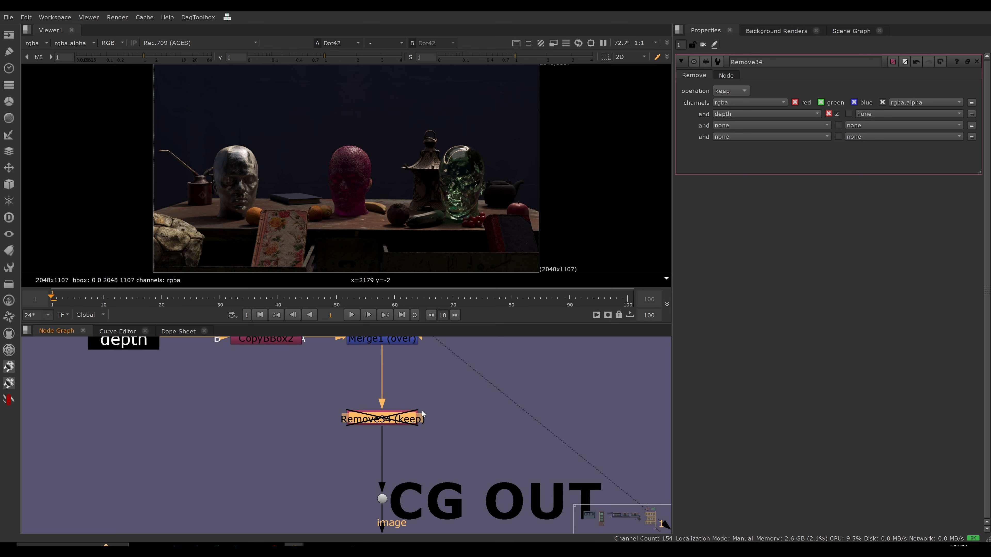
scroll(422, 411, down, 1)
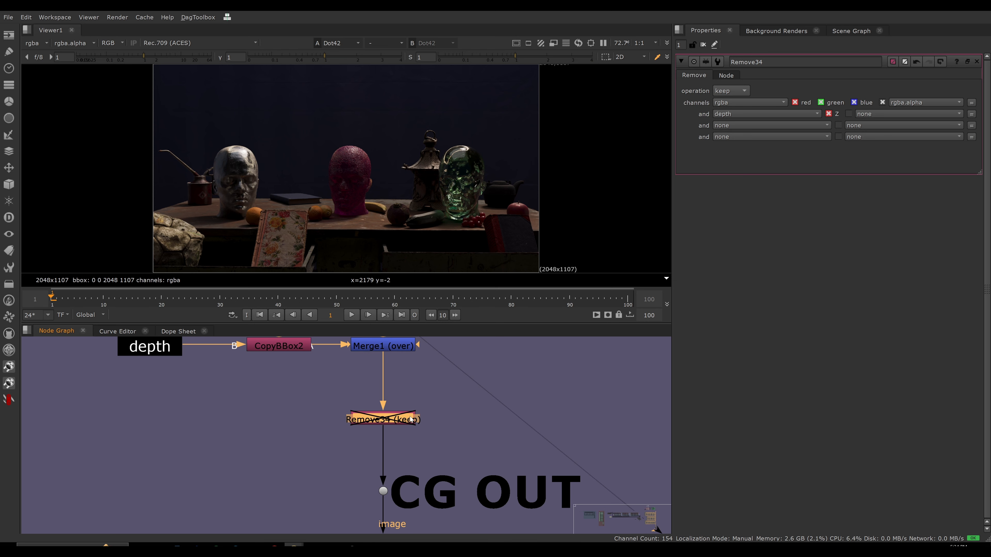
click(501, 446)
Open the Unpremult node above CG IN in the combined setup and view its output.
key(f)
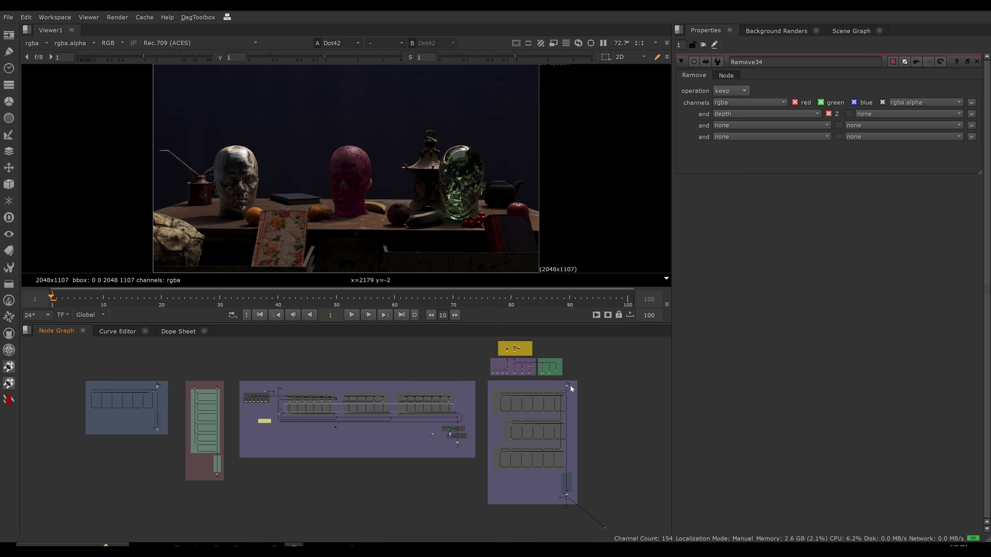
scroll(572, 388, up, 10)
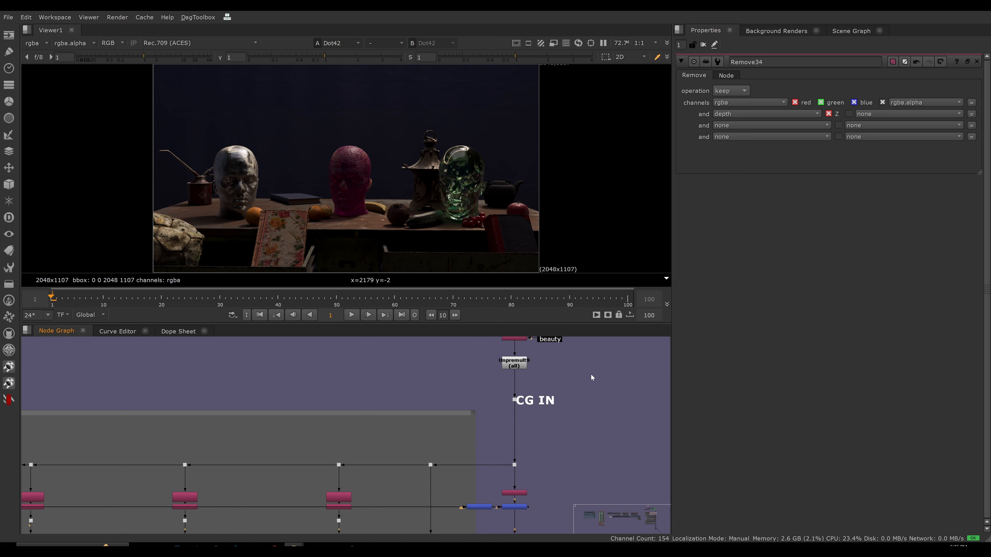
double_click(497, 420)
key(1)
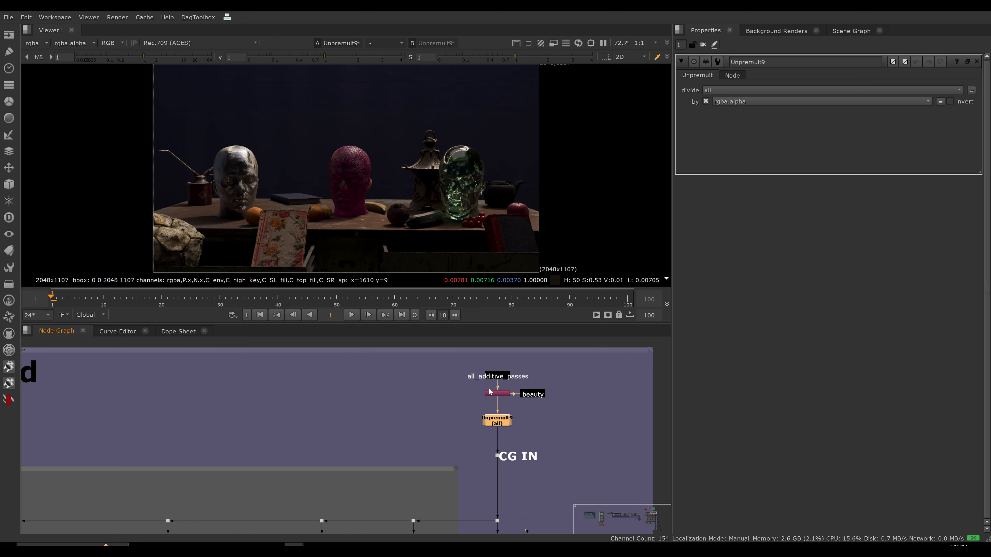
Compare the shuffle and unpremult rows in the not-optimal setup's three beauty sections with the single Unpremult in the combined setup.
scroll(530, 423, down, 6)
drag(523, 413, 102, 420)
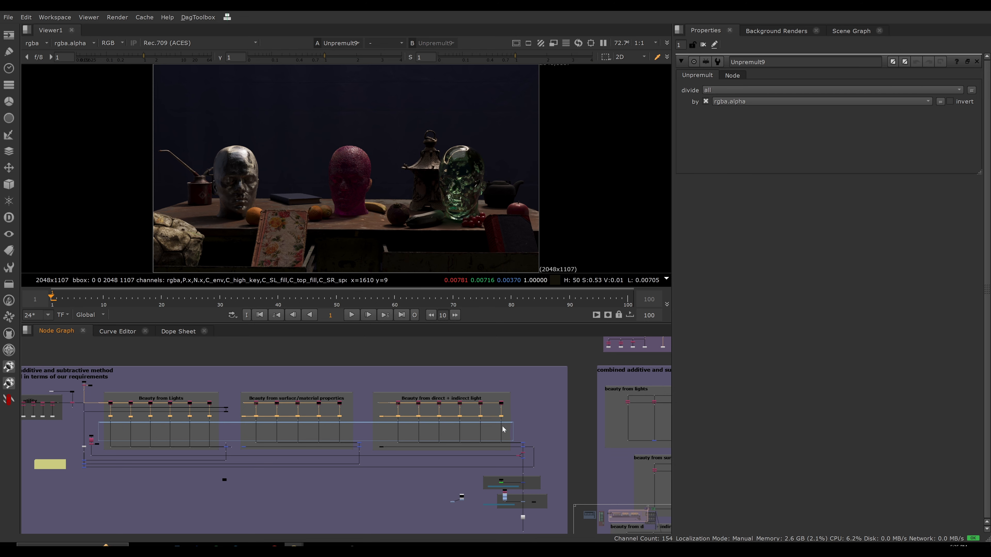
middle_drag(573, 409, 314, 398)
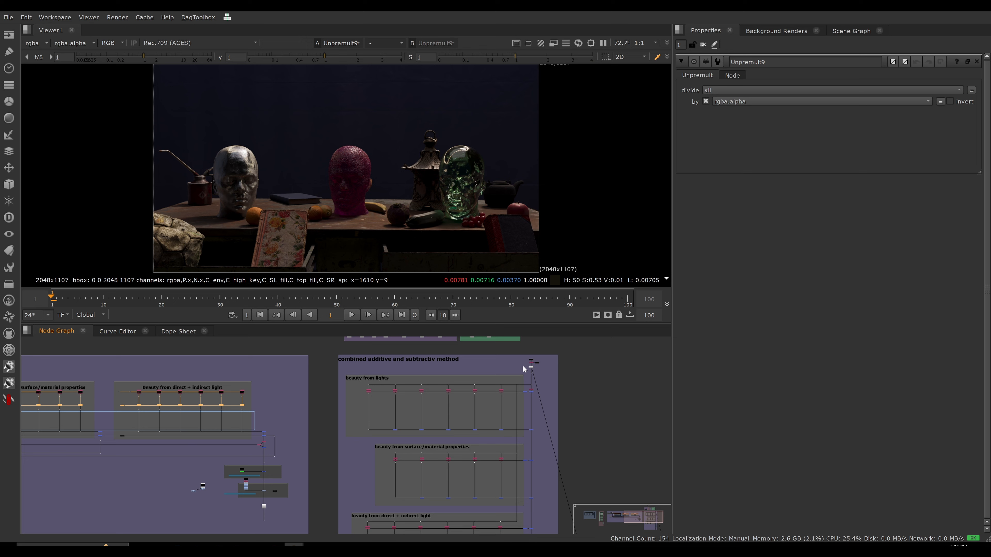
click(531, 368)
scroll(563, 394, down, 5)
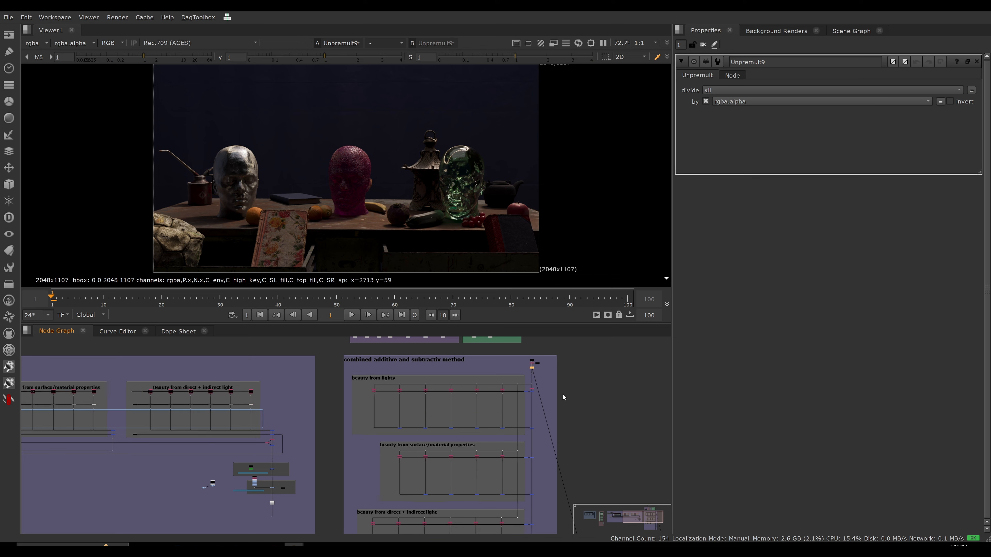
middle_drag(476, 398, 567, 408)
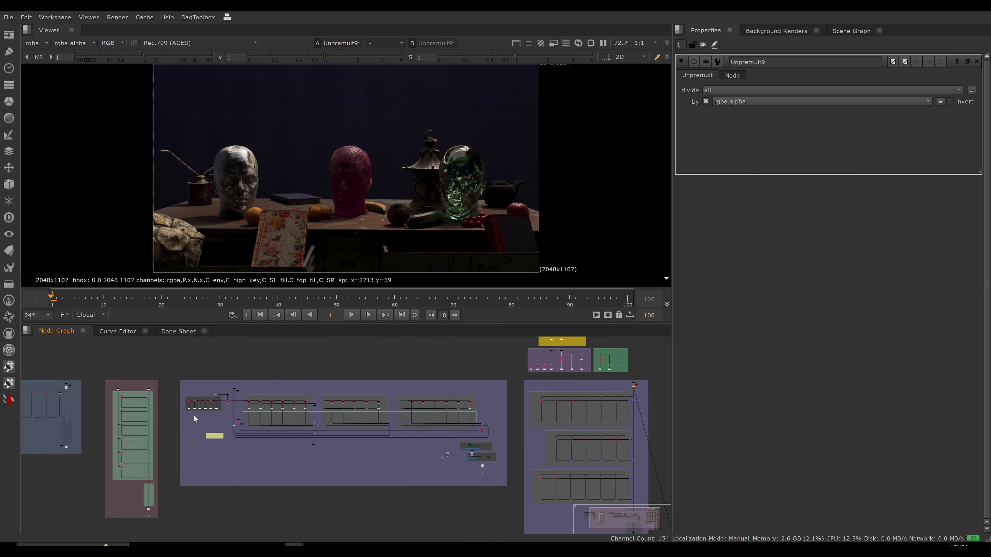
Compare the utility group in the not-optimal setup with the separate utility branch above the combined setup by selecting the nodes of each.
scroll(177, 393, up, 5)
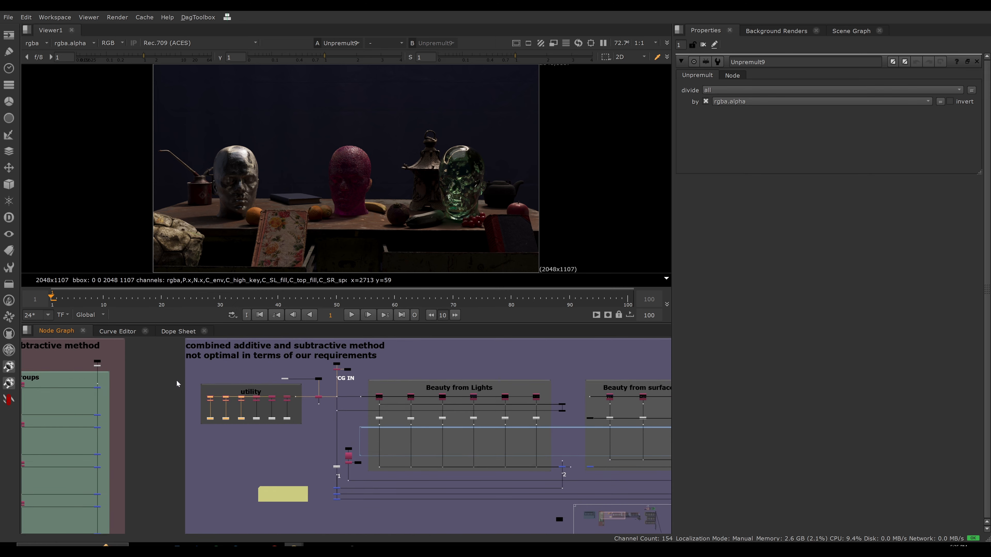
drag(176, 379, 308, 440)
scroll(237, 405, down, 5)
middle_drag(526, 391, 372, 392)
scroll(365, 392, up, 8)
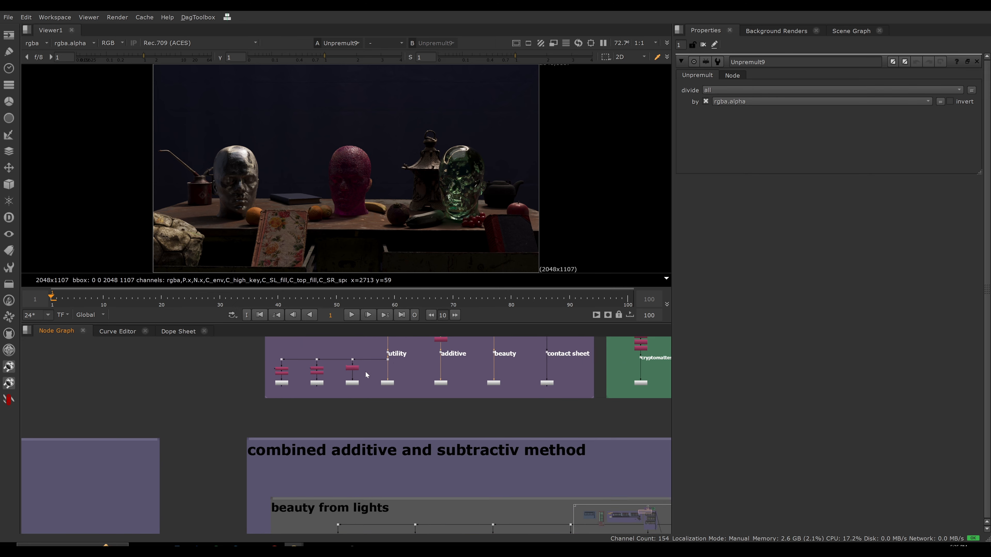
scroll(366, 371, up, 1)
middle_drag(416, 353, 432, 376)
drag(439, 366, 270, 414)
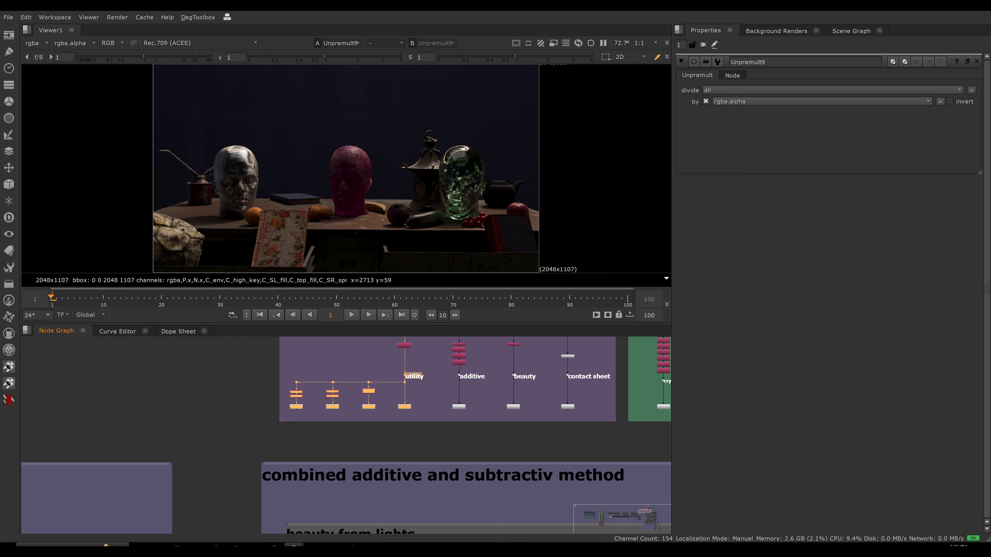
Examine the overall layouts of the not-optimal setup and the combined additive and subtractive setup.
scroll(342, 404, down, 6)
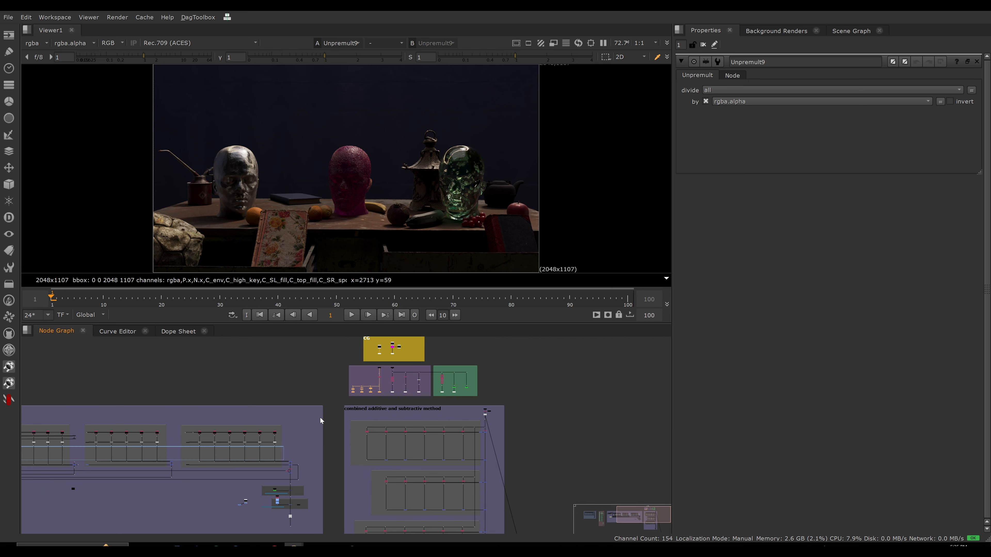
scroll(399, 398, down, 3)
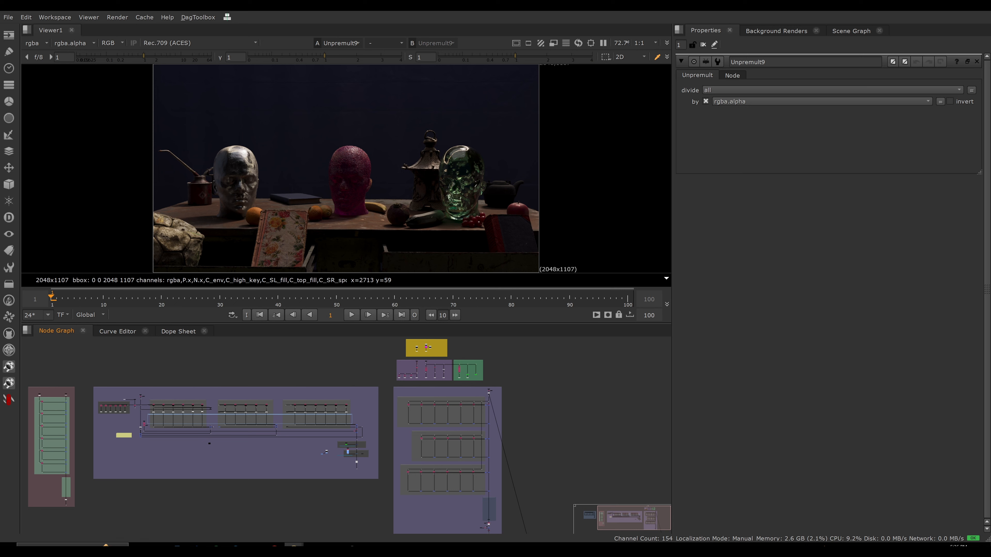
scroll(413, 407, up, 10)
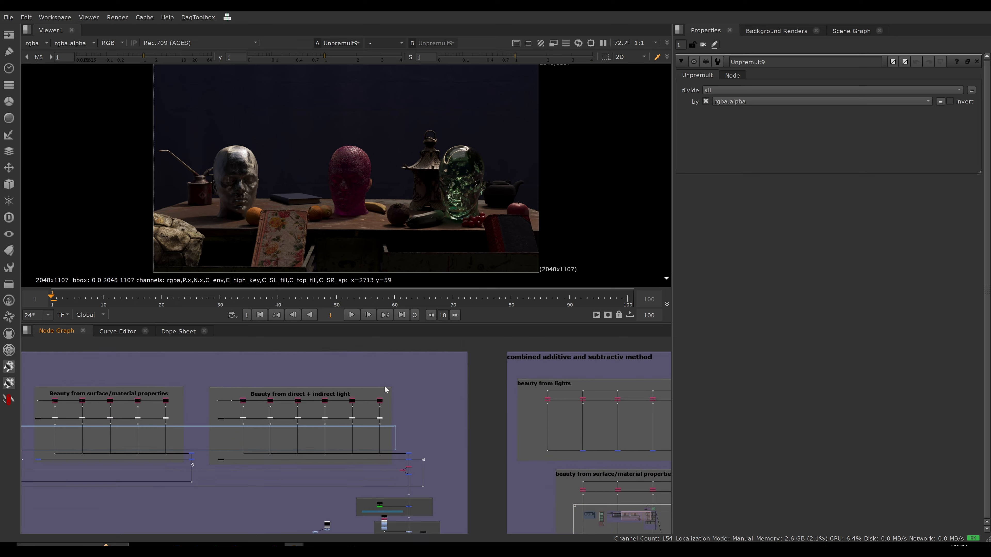
middle_drag(565, 410, 328, 383)
scroll(475, 385, down, 5)
middle_drag(451, 384, 273, 373)
middle_drag(510, 381, 263, 380)
middle_drag(414, 382, 286, 405)
View the dot below the C_high_key shuffle in the beauty from lights section and disconnect the viewer from it.
scroll(285, 391, up, 5)
scroll(214, 405, up, 4)
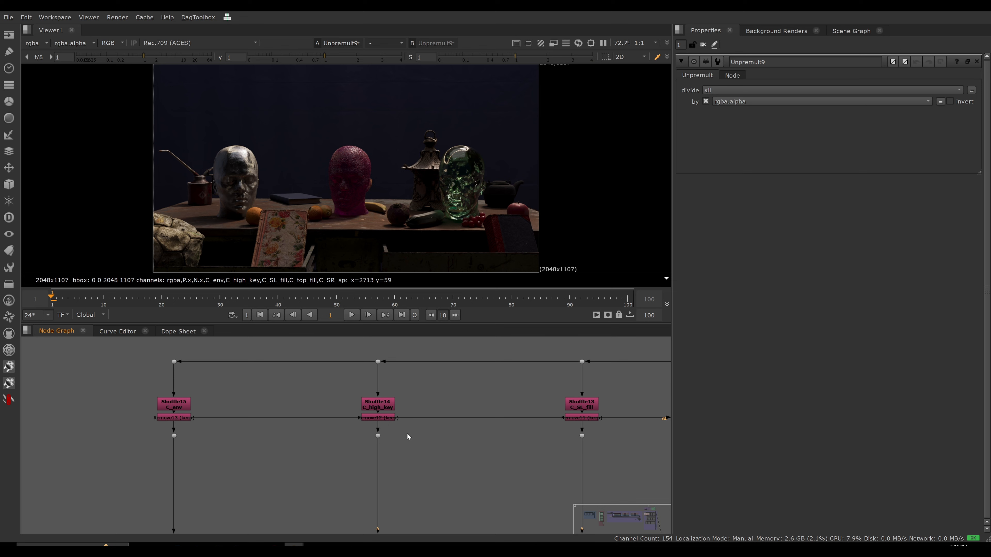
ctrl+shift+click(377, 436)
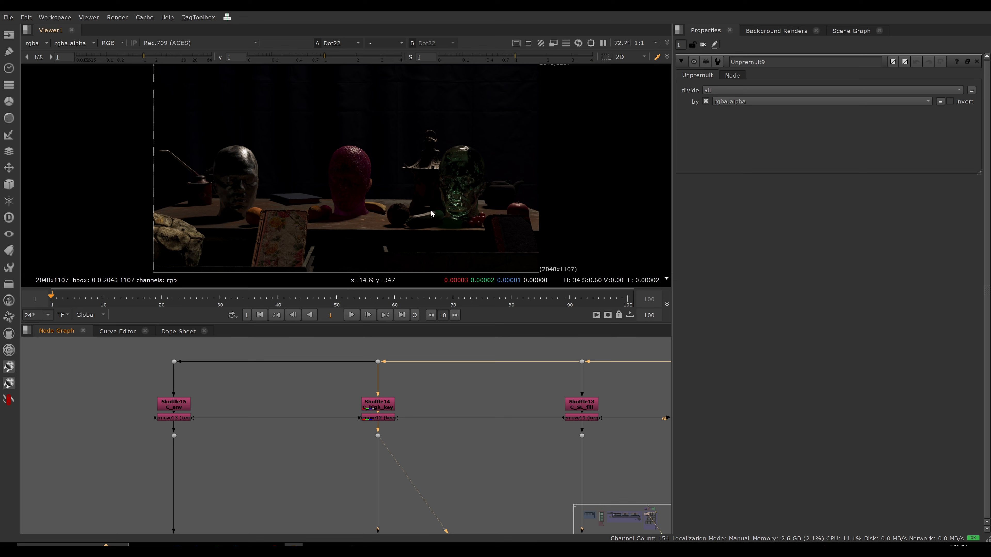
scroll(407, 390, down, 3)
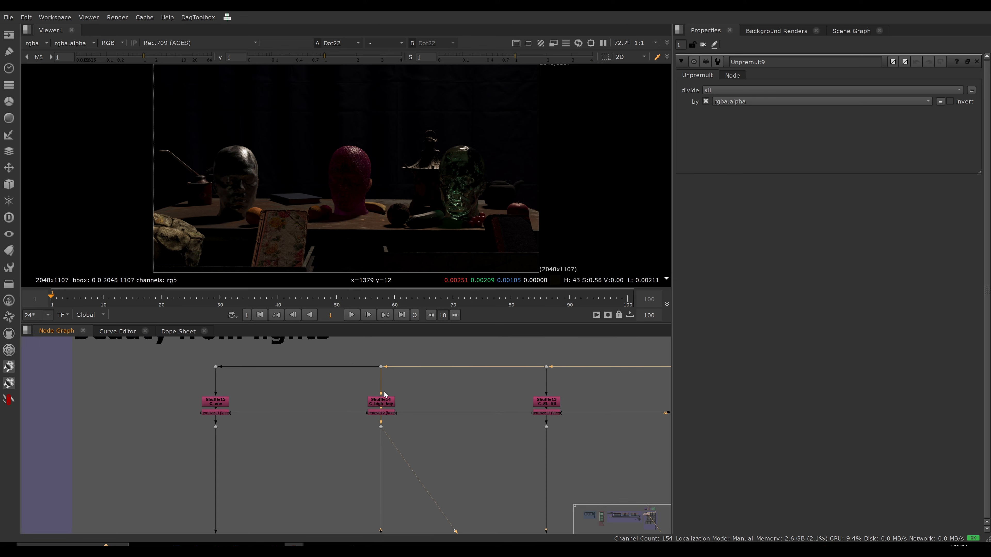
scroll(406, 389, up, 1)
click(429, 385)
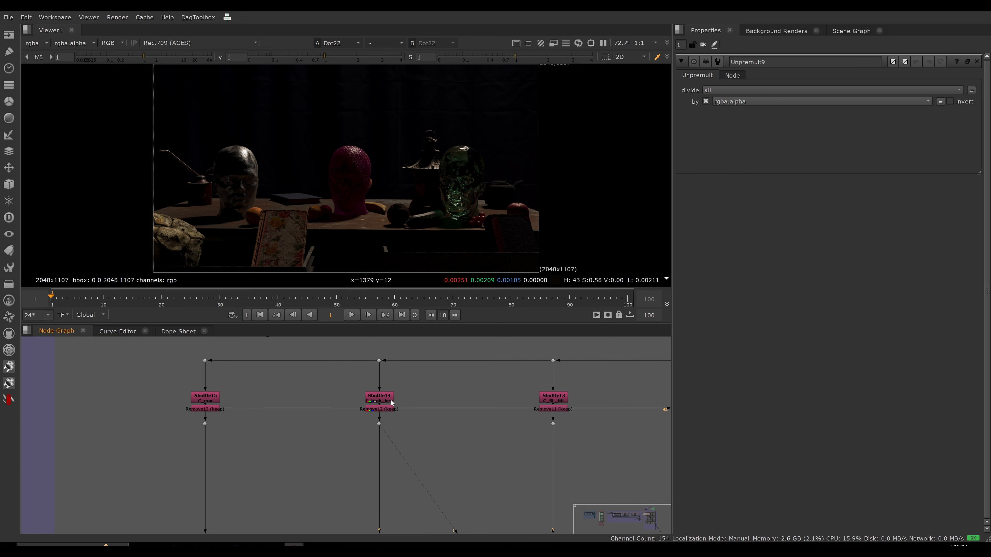
drag(385, 427, 434, 416)
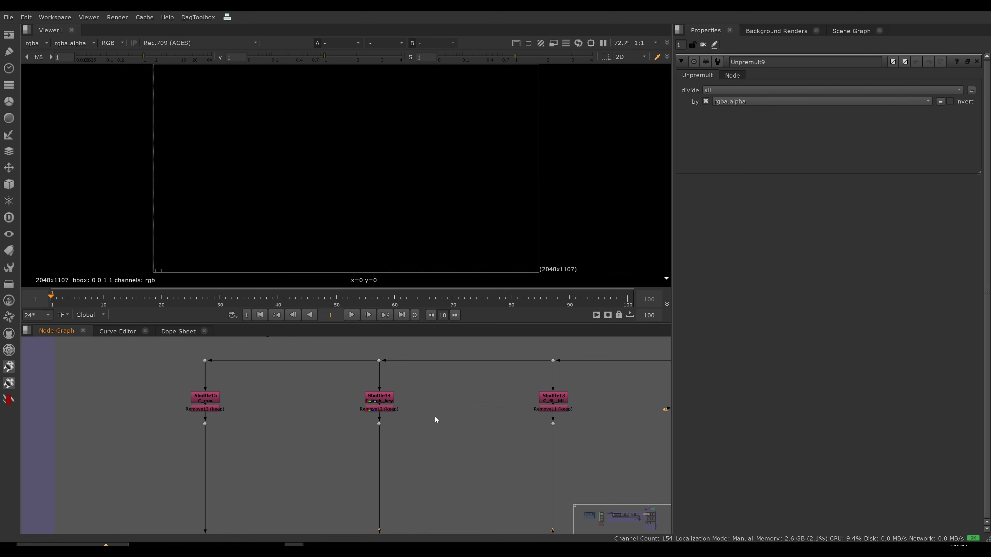
Inspect the C_high_key and C_SL_fill shuffles, including the label expression on the C_high_key shuffle.
double_click(381, 399)
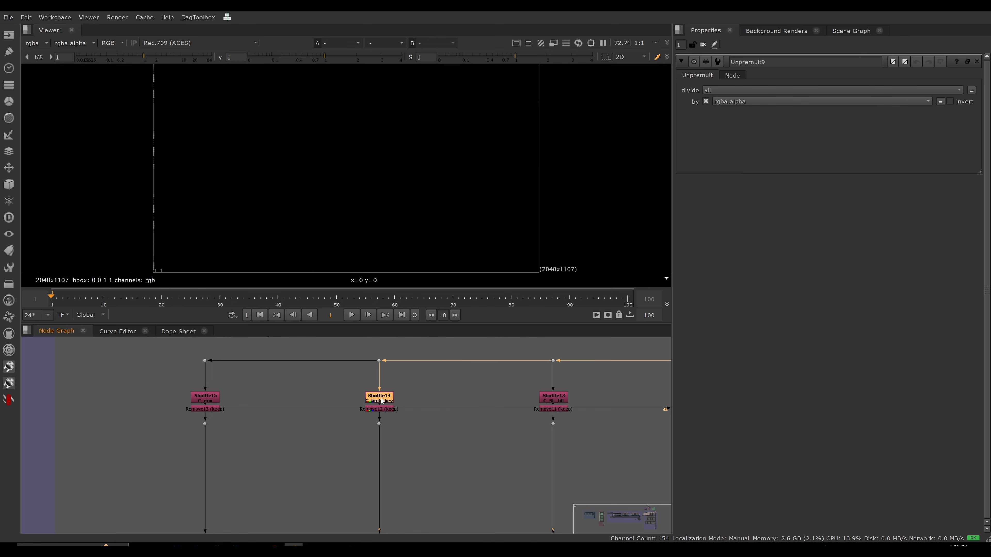
double_click(558, 402)
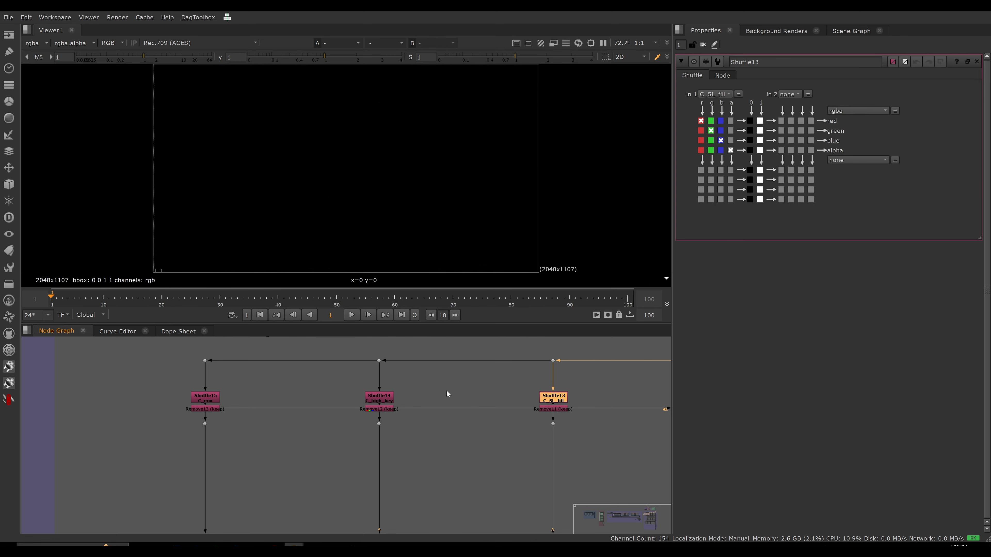
double_click(379, 398)
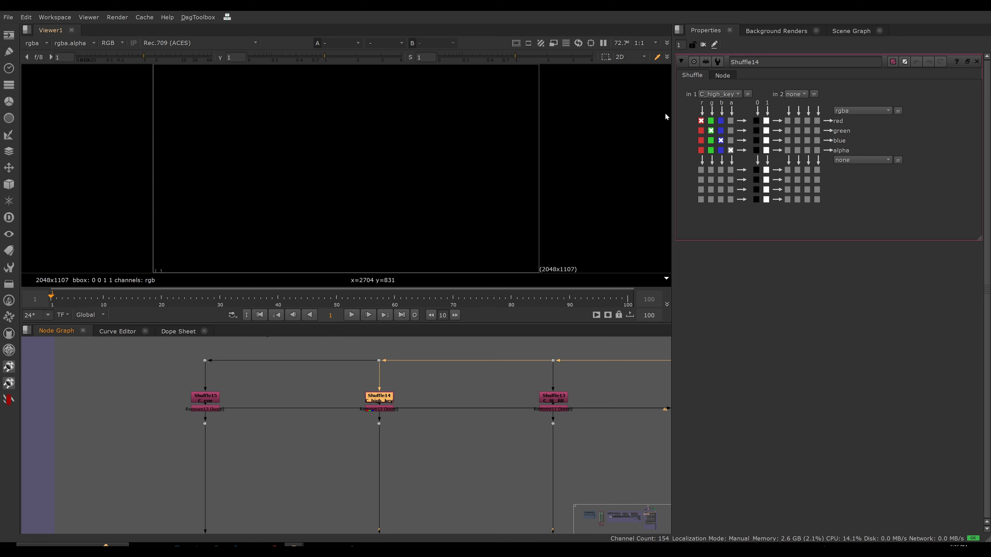
click(722, 75)
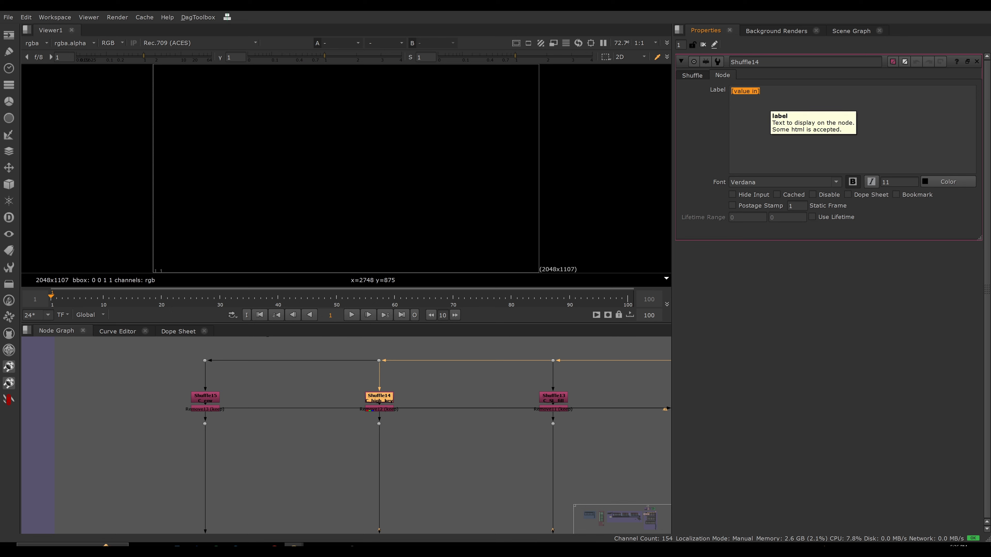
click(692, 76)
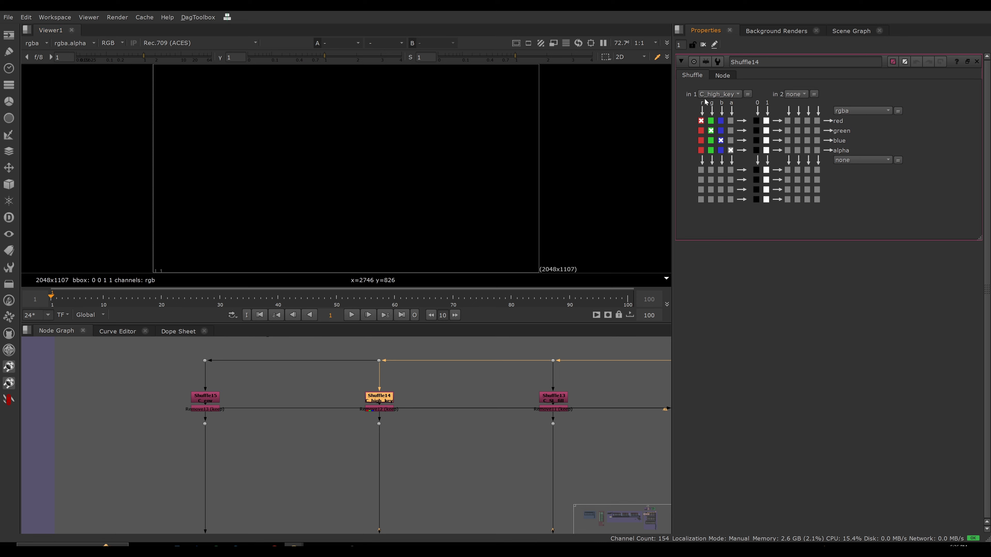
Switch Shuffle14's in 1 layer to rgba to check its node label, and restore the layer to C_high_key.
click(720, 94)
click(717, 125)
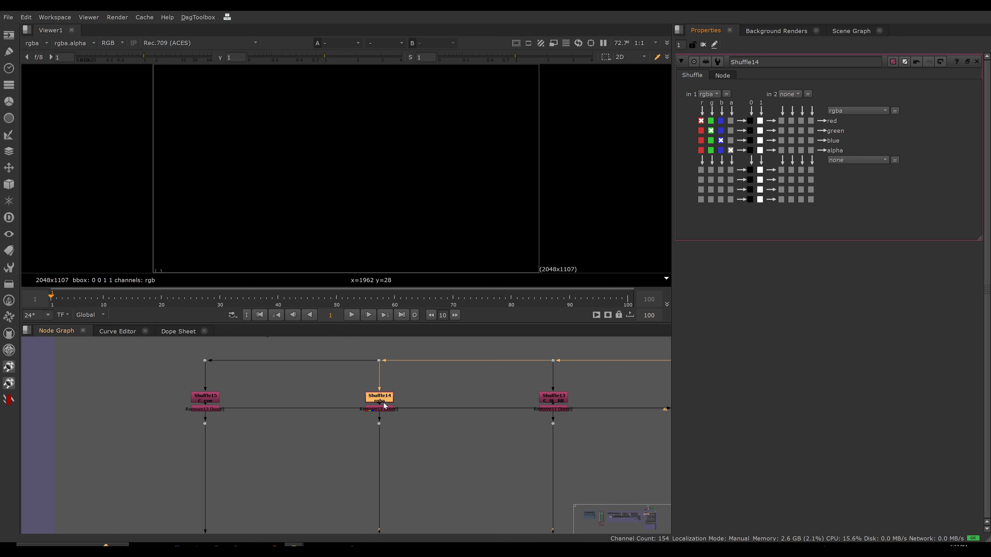
scroll(381, 391, up, 5)
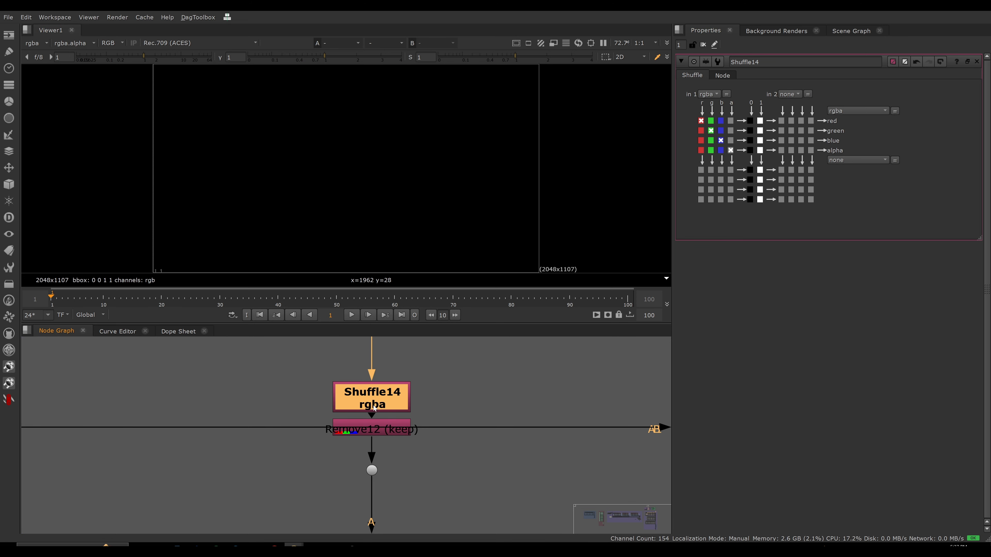
click(710, 94)
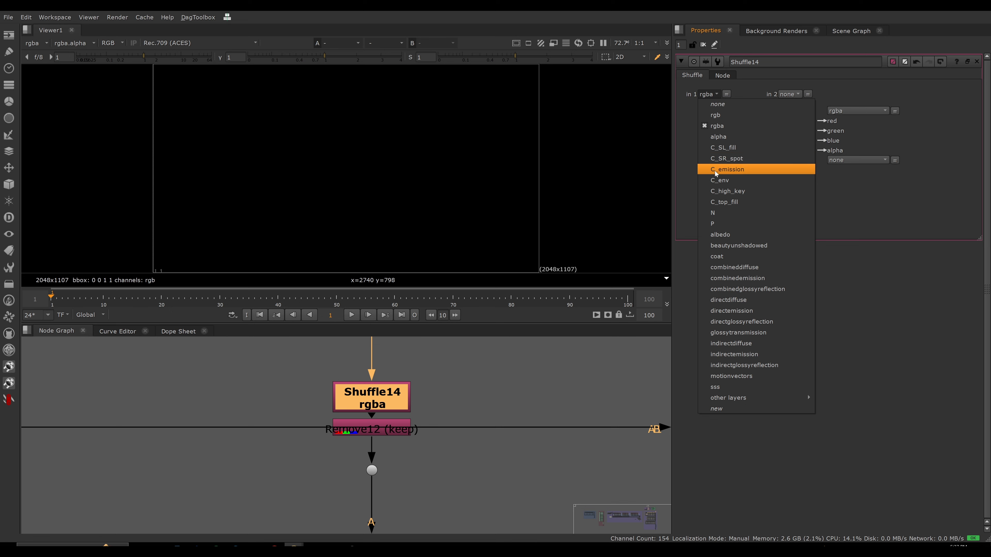
click(726, 191)
scroll(352, 394, down, 5)
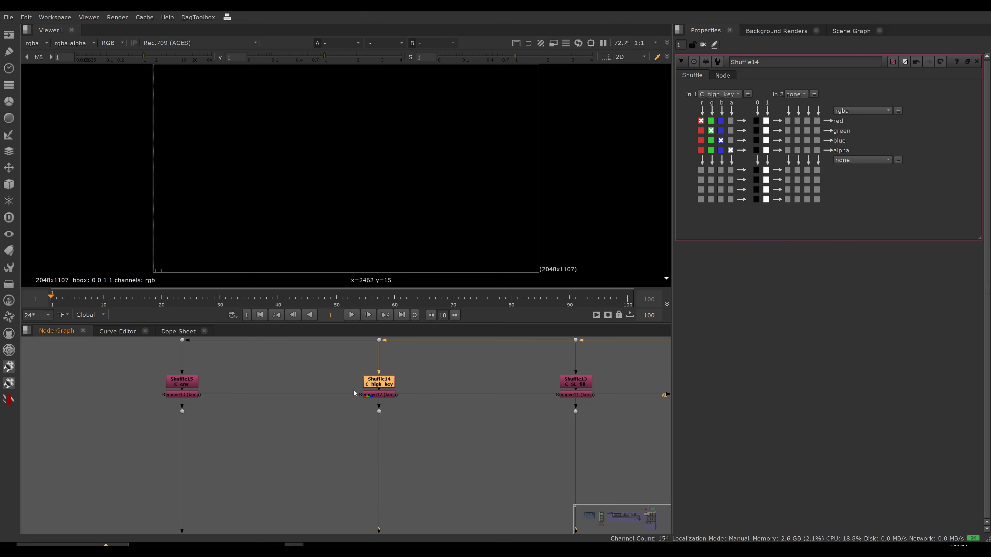
View the output of the C_high_key shuffle in the beauty from lights section.
key(1)
scroll(408, 443, down, 5)
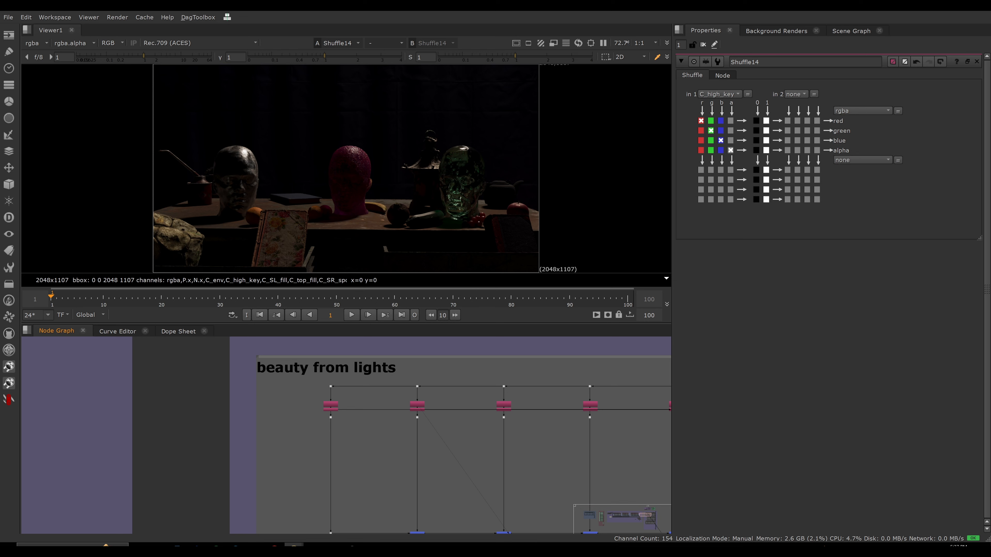
scroll(422, 427, up, 3)
scroll(428, 436, down, 1)
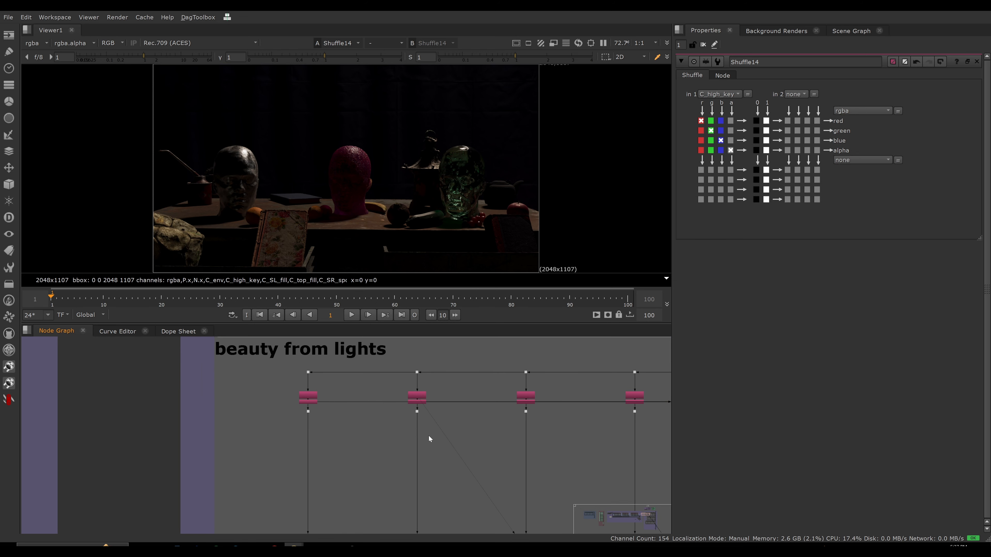
Move the depth node from beside the Premult1 merge up to the area beside the overall grade backdrop.
scroll(429, 442, up, 1)
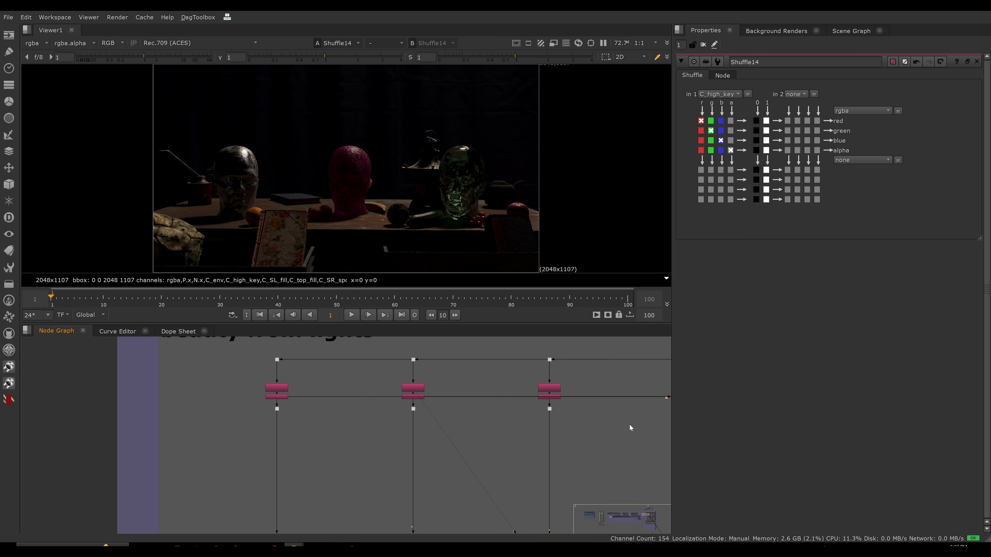
key(f)
scroll(577, 499, up, 10)
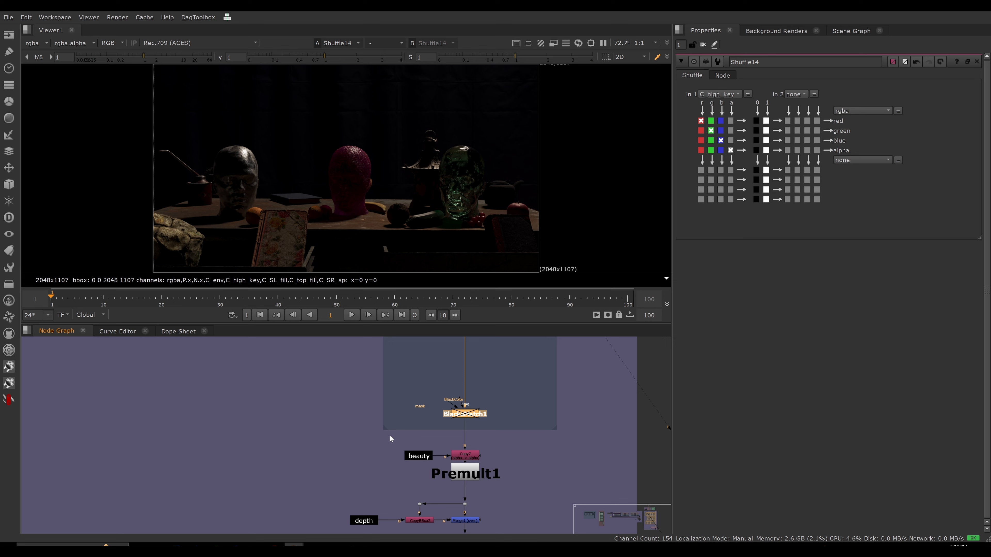
scroll(517, 436, down, 5)
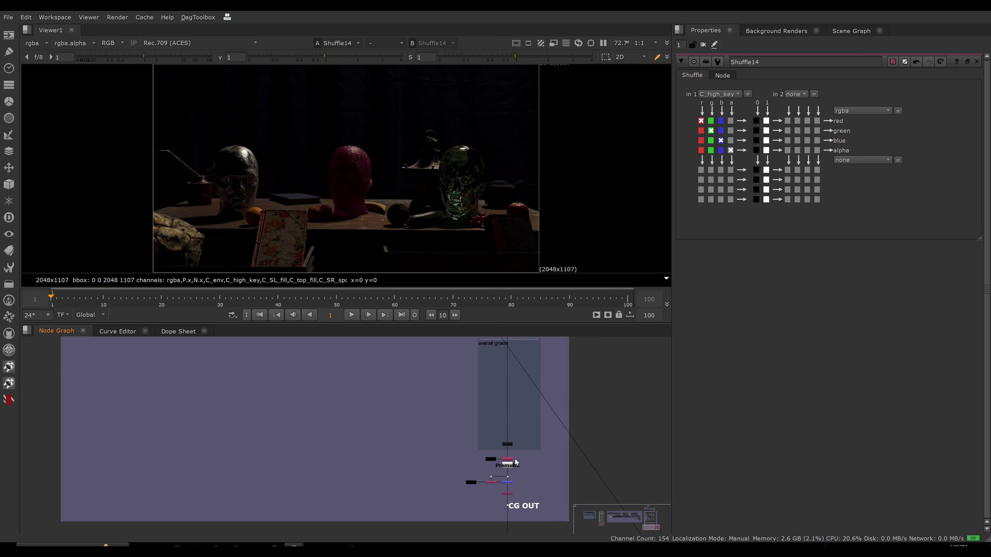
middle_drag(515, 459, 507, 463)
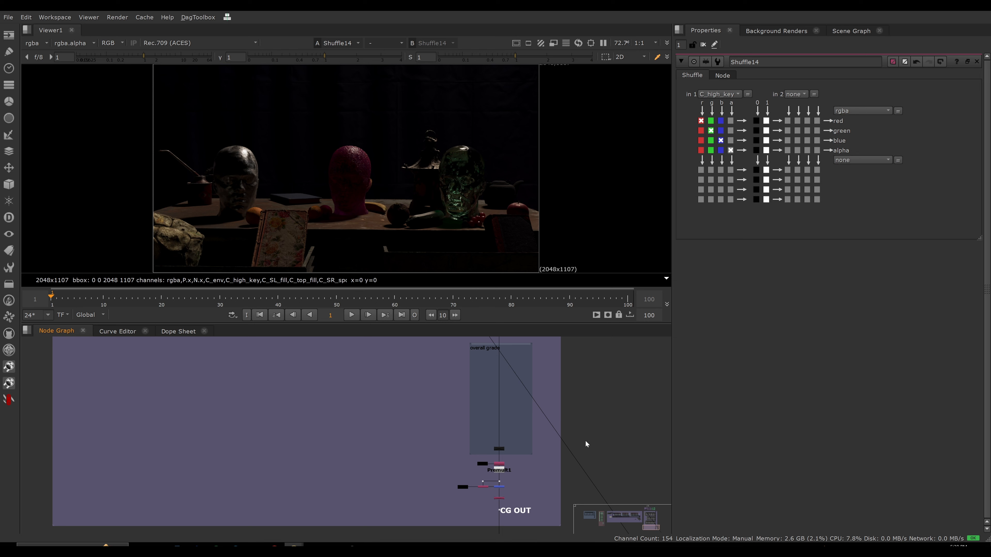
scroll(585, 440, down, 3)
scroll(546, 467, down, 3)
scroll(542, 477, up, 3)
mouse_move(530, 466)
middle_down()
mouse_move(542, 477)
mouse_move(524, 484)
middle_up()
scroll(527, 480, up, 2)
drag(557, 485, 493, 326)
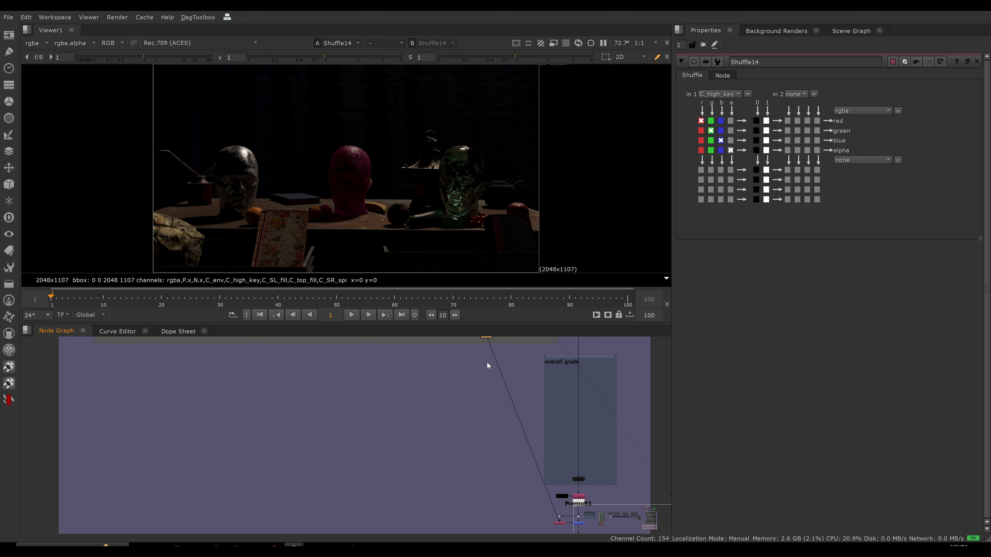
Align the depth node and route its connection to the merge through a corner dot so the branch runs straight.
scroll(479, 366, down, 2)
middle_drag(479, 367, 476, 381)
drag(478, 360, 481, 378)
scroll(466, 443, up, 4)
ctrl+drag(610, 437, 542, 473)
middle_drag(597, 450, 545, 387)
scroll(545, 387, down, 3)
Copy the Remove7, Expression1, Grade3 and Grade4 nodes from the MATCH BLACKS section of the not-optimal setup.
drag(517, 398, 514, 461)
scroll(490, 422, down, 4)
middle_drag(430, 452, 503, 506)
scroll(499, 379, up, 8)
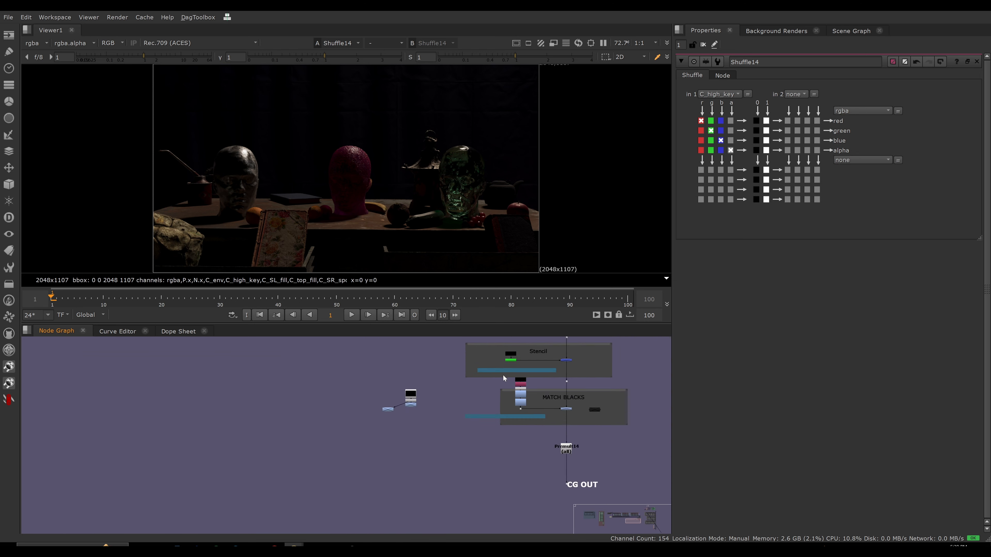
middle_drag(520, 390, 425, 415)
drag(563, 370, 482, 454)
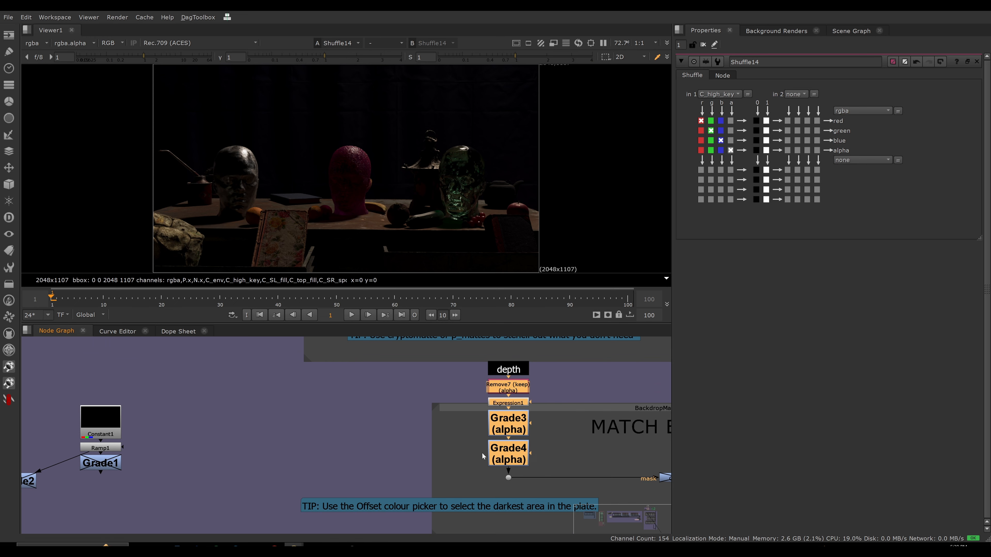
Paste the copied depth matte nodes between the depth node and the overall grade backdrop in the improved setup.
scroll(507, 413, down, 6)
middle_drag(660, 460, 449, 419)
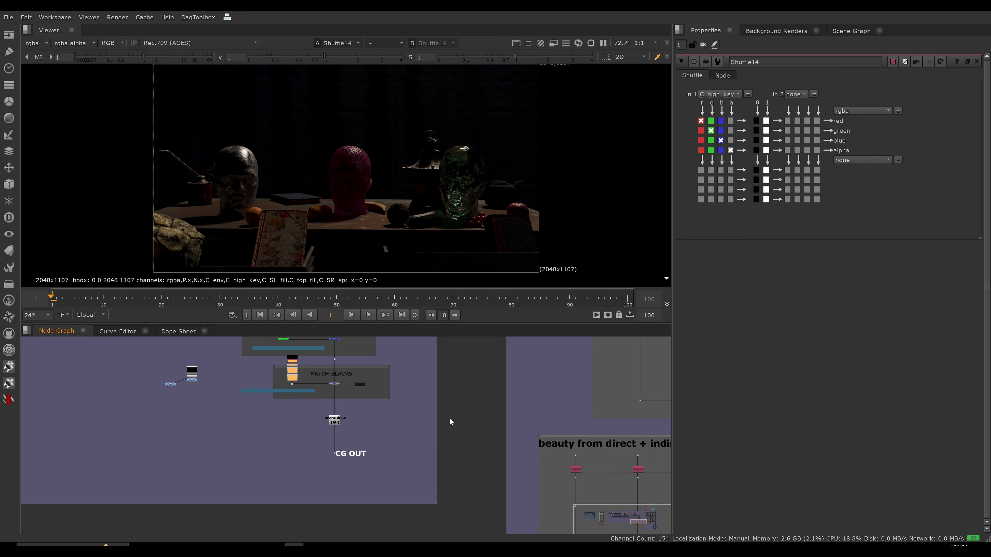
middle_drag(510, 412, 459, 390)
middle_drag(605, 499, 482, 425)
scroll(482, 425, down, 3)
middle_drag(591, 473, 532, 355)
key(space)
scroll(503, 437, up, 7)
click(500, 343)
click(572, 401)
key(ctrl+v)
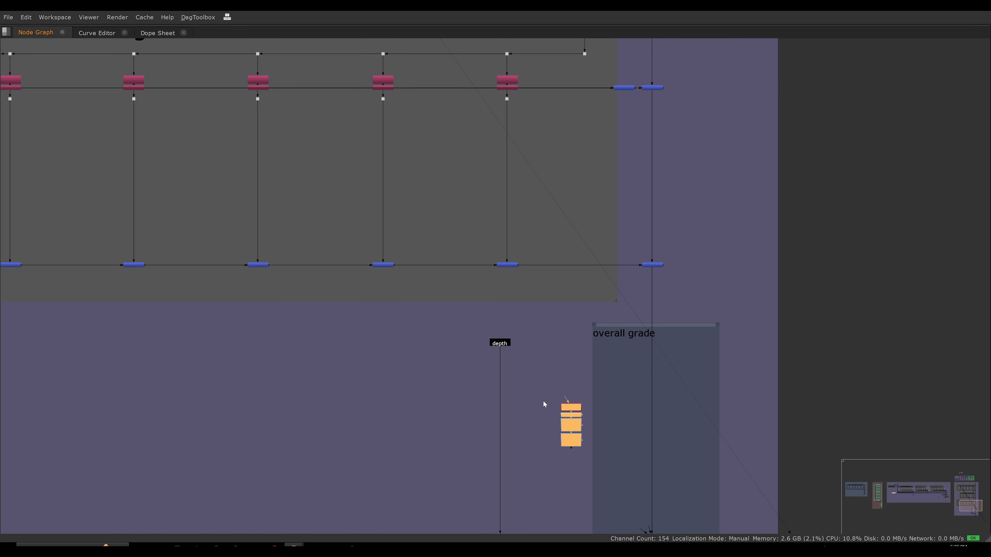
Add a dot below the depth node and connect the pasted node stack to it through a horizontal branch.
click(493, 358)
click(500, 343)
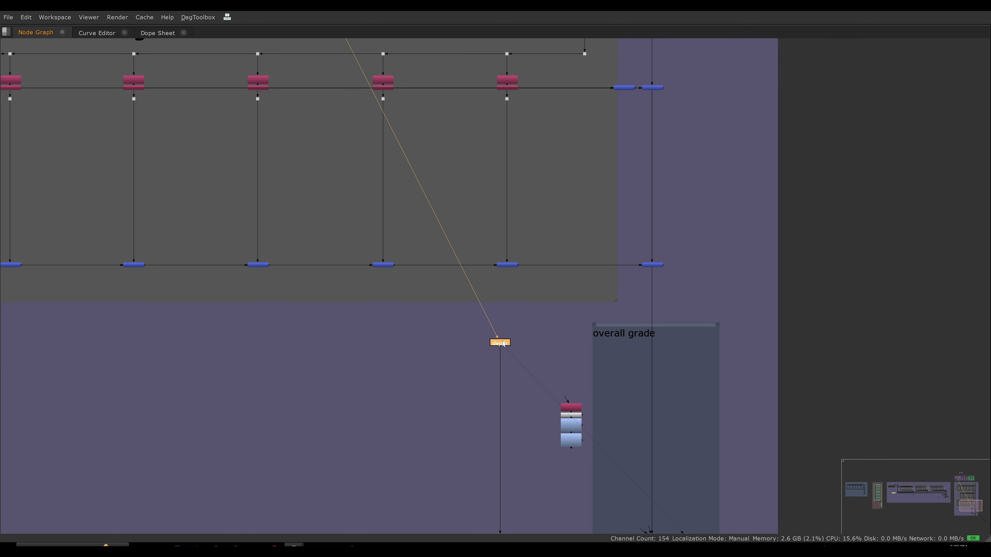
key(period)
drag(554, 393, 500, 373)
drag(599, 383, 515, 468)
drag(573, 409, 540, 373)
Disable the last Grade in the pasted stack and add a dot below it.
click(525, 377)
click(541, 422)
key(period)
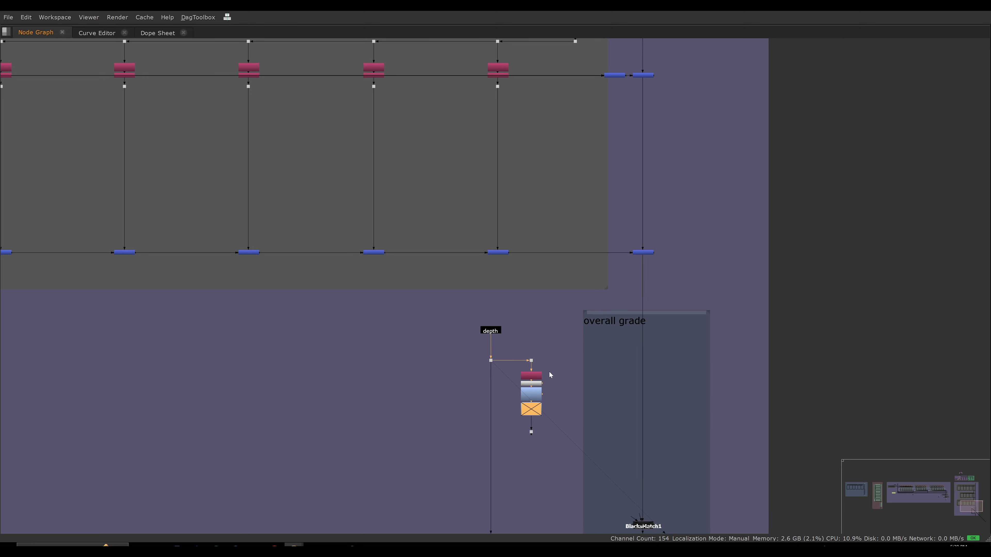
Inspect the Remove14 node's properties and view the output of the dot above it.
scroll(549, 371, up, 3)
click(529, 346)
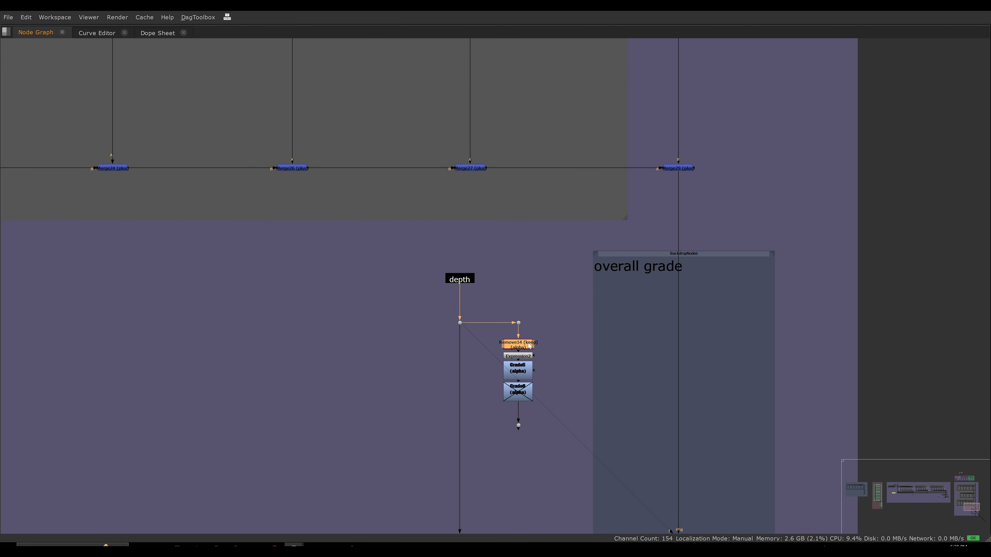
drag(540, 305, 490, 331)
key(1)
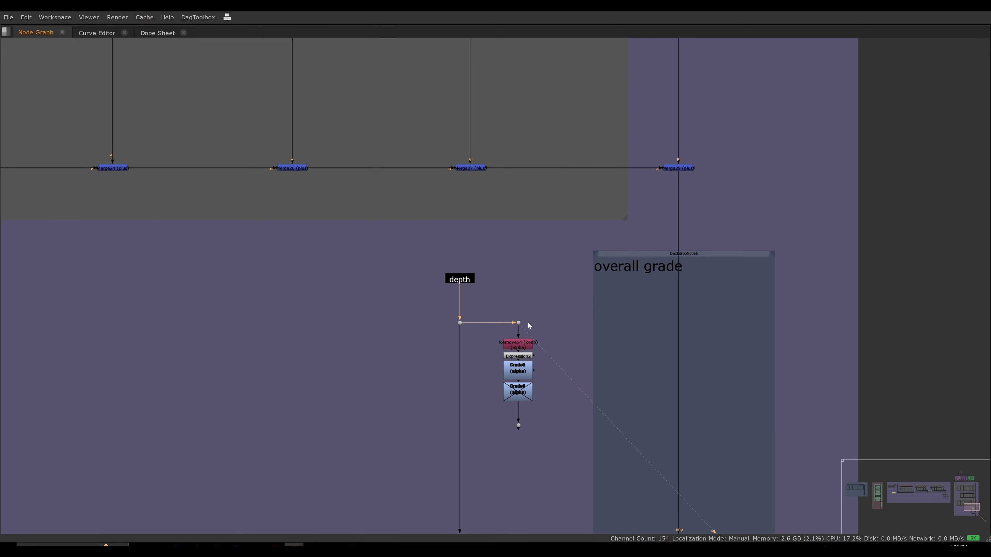
click(540, 319)
key(f)
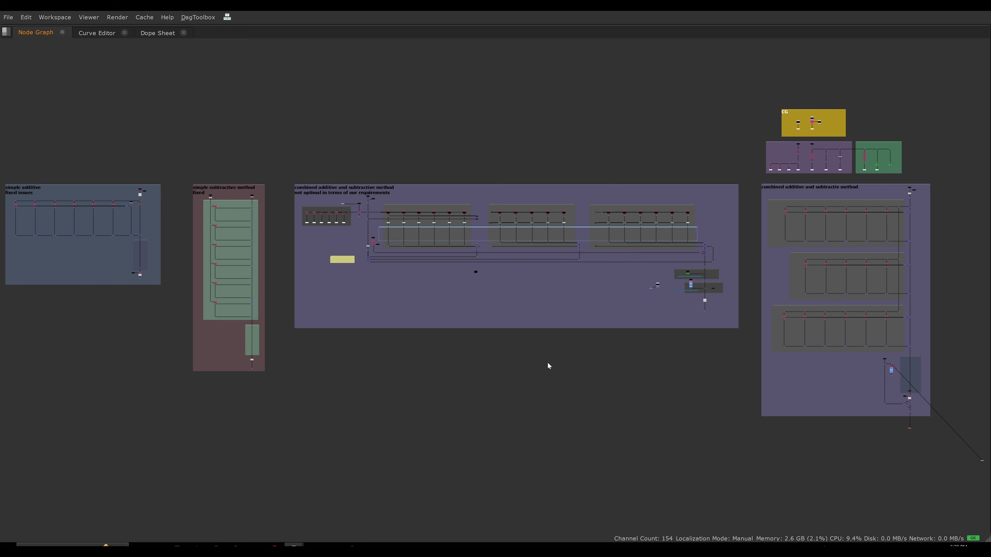
View the dot below the depth node in the depth layer, and return the viewer to rgba.
key(space)
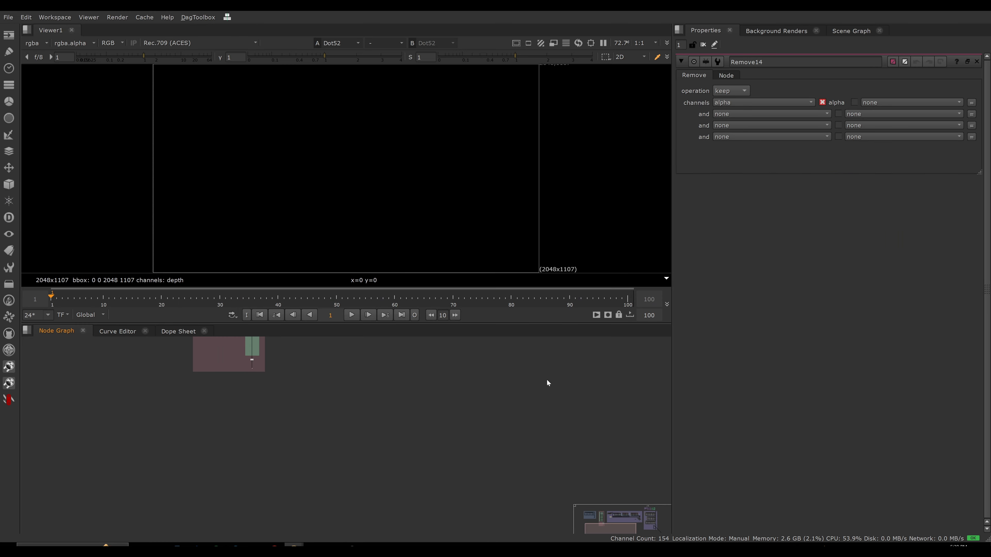
key(f)
scroll(592, 375, up, 10)
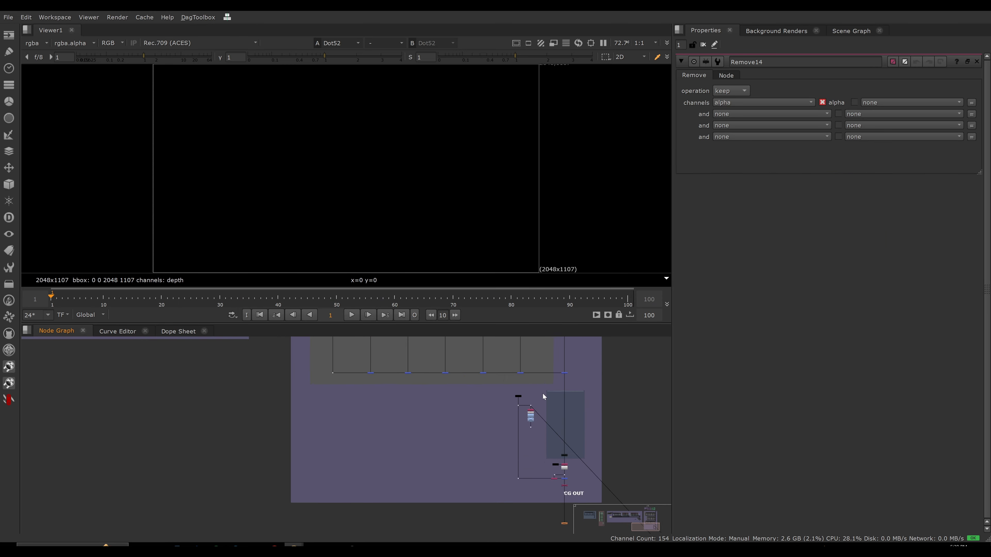
drag(491, 405, 491, 406)
key(1)
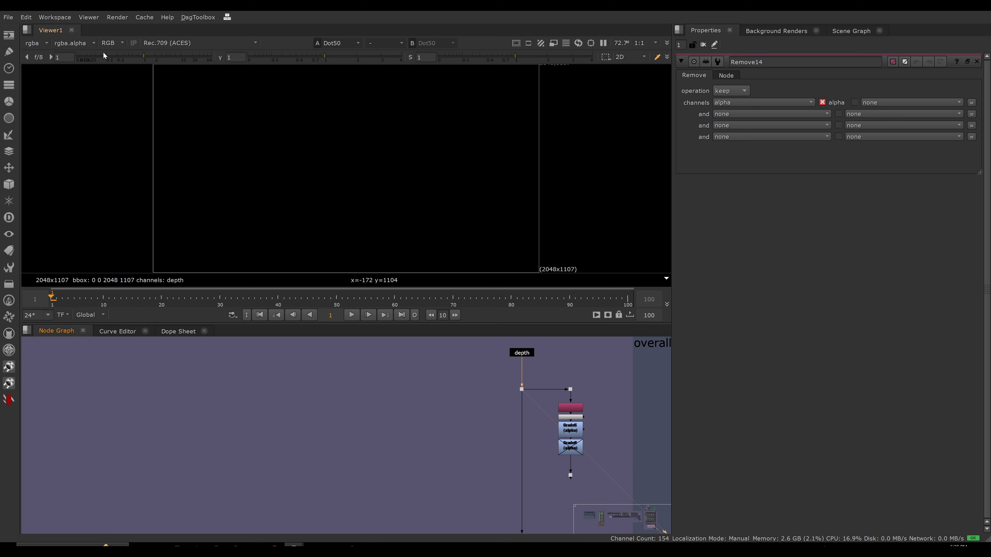
click(39, 42)
click(43, 97)
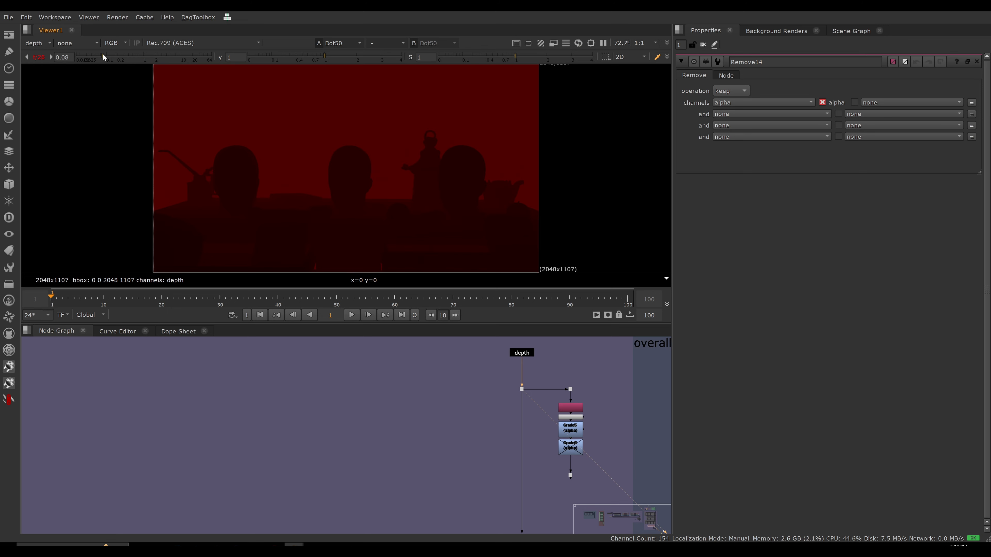
click(39, 42)
click(42, 75)
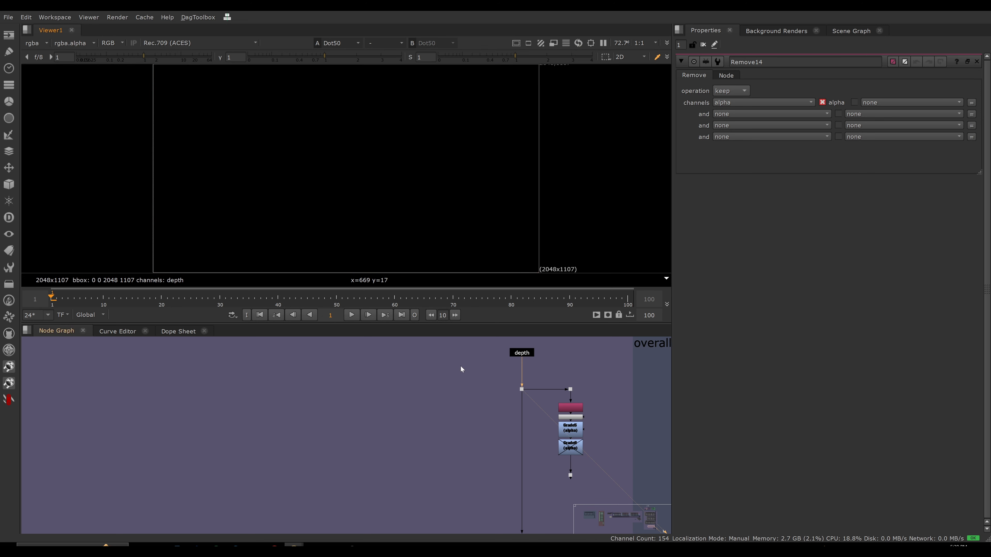
Insert a Shuffle node above Remove14, set its input layer to depth and route depth.Z to rgba.alpha.
scroll(460, 367, up, 4)
click(485, 372)
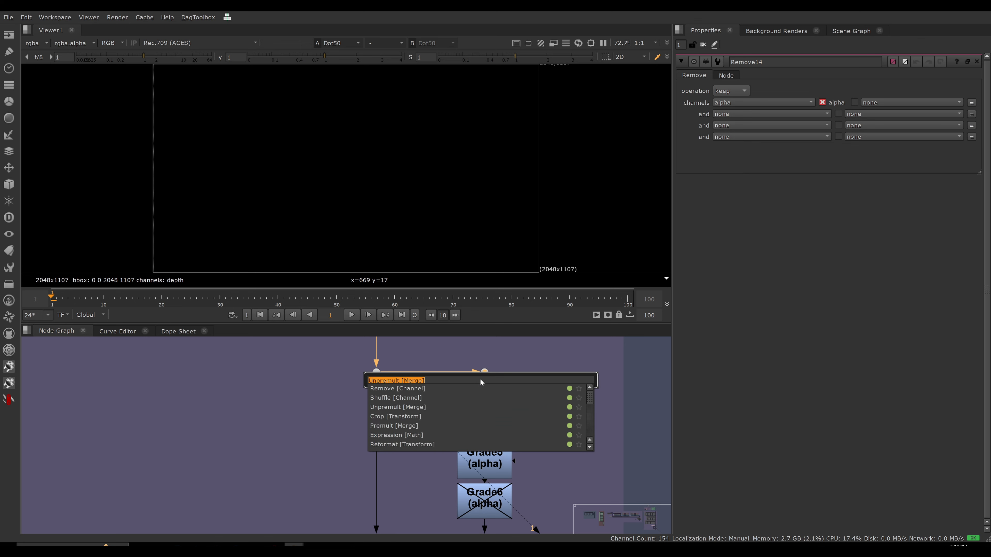
key(Tab)
text(shu)
key(Return)
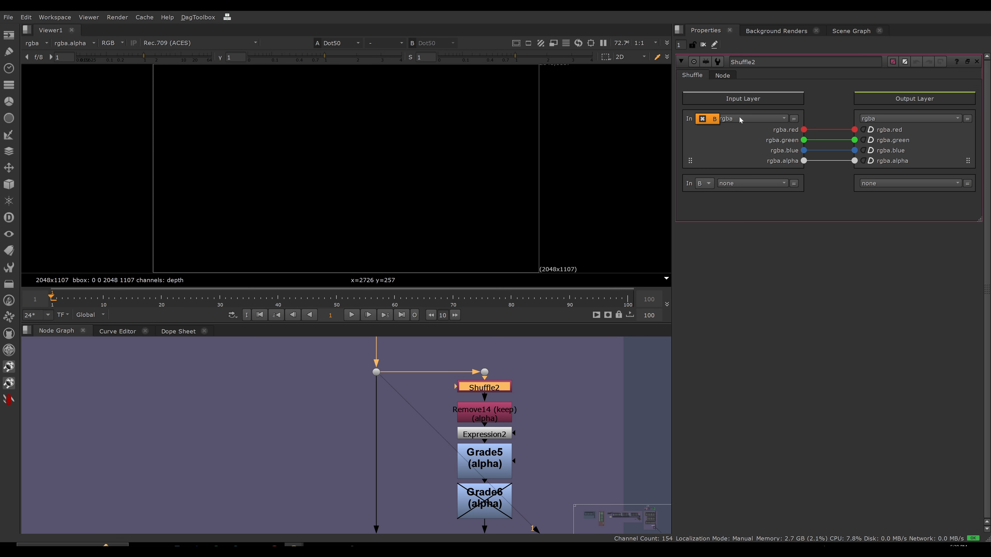
click(724, 124)
click(792, 172)
drag(803, 131, 854, 160)
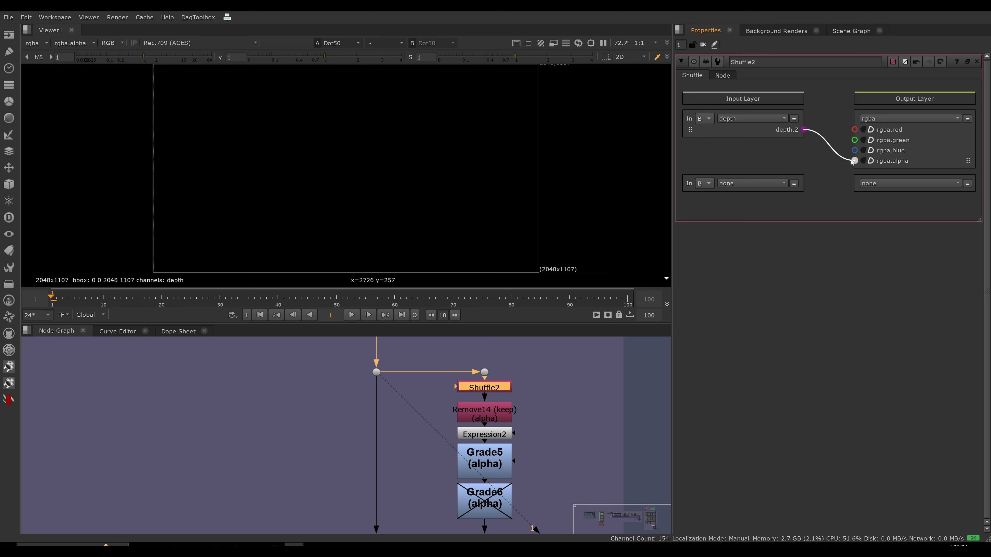
View Shuffle2's output in the alpha layer, and return the viewer to rgba.
key(1)
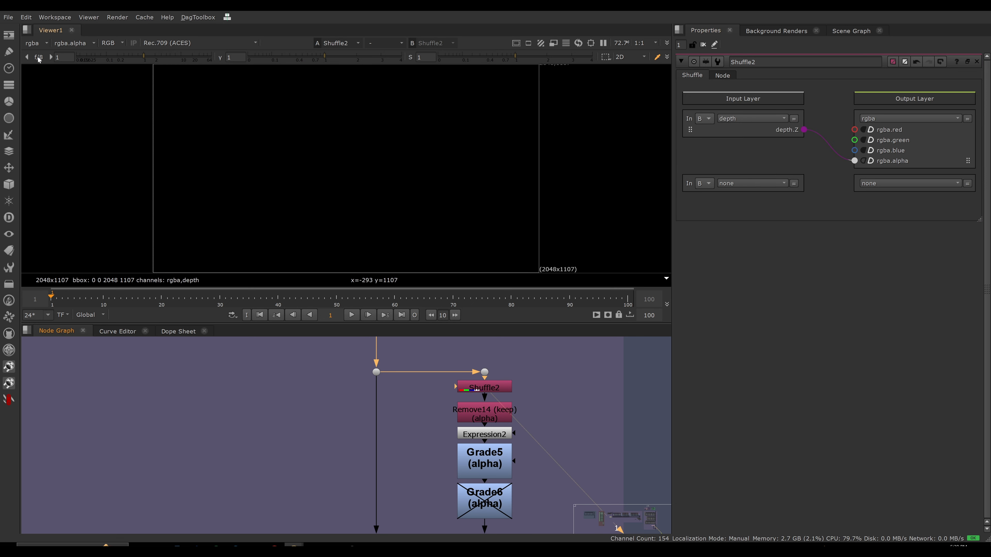
click(35, 43)
click(44, 86)
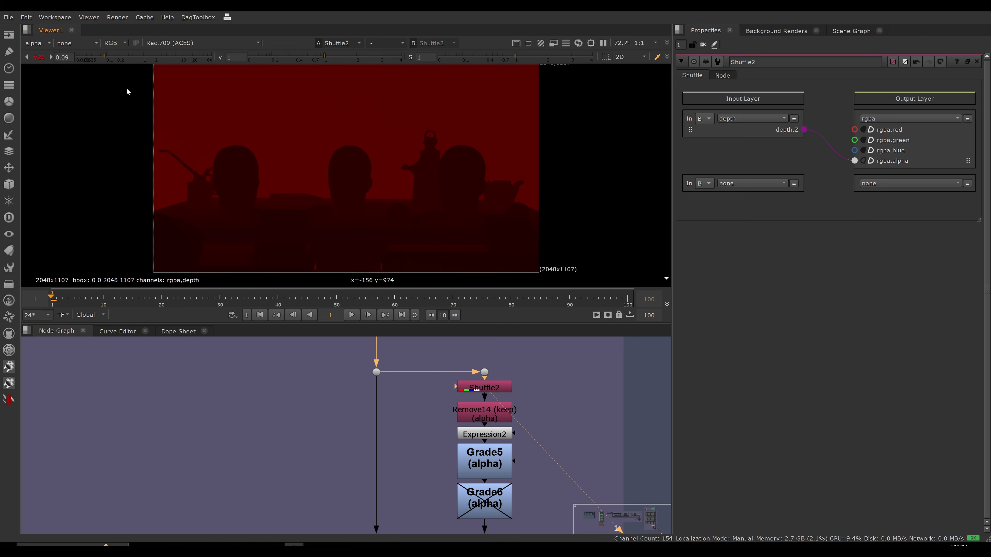
click(35, 43)
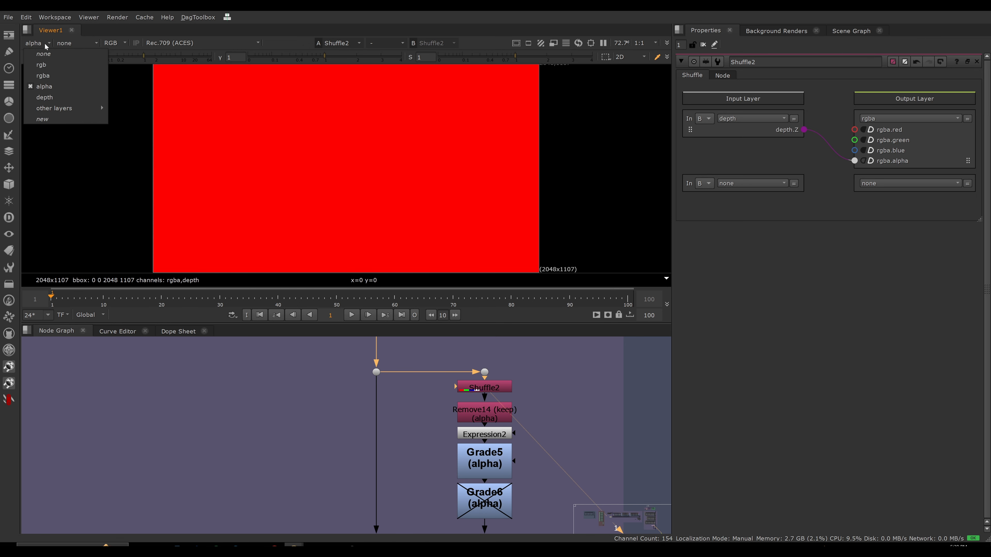
click(39, 74)
Delete the Remove14 node below Shuffle2.
click(467, 408)
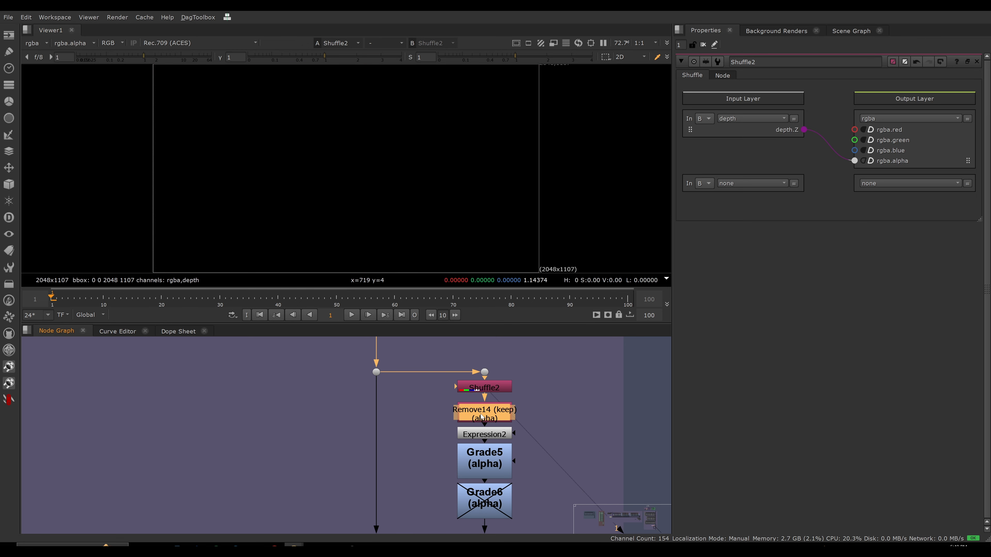
double_click(478, 413)
key(Delete)
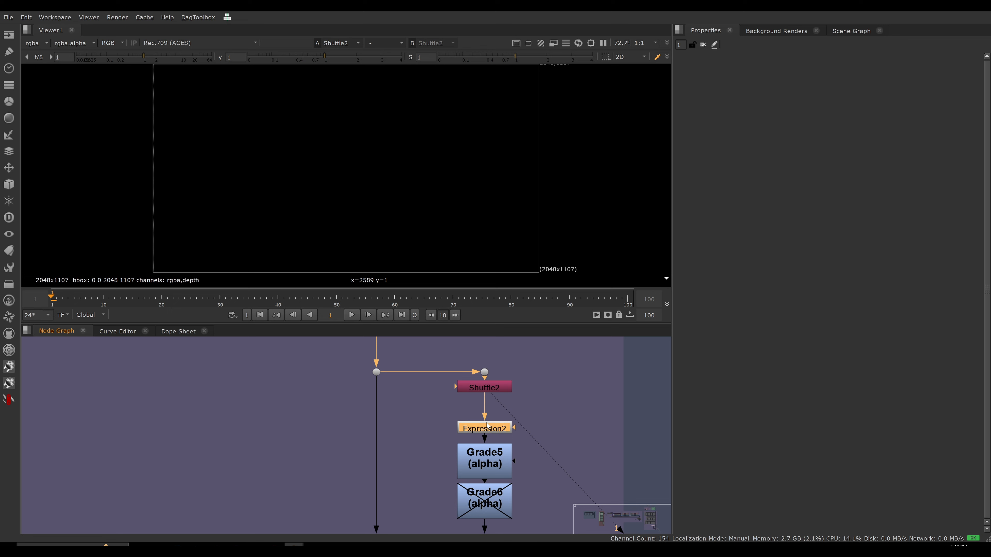
View the alpha channel of Expression2, open its properties, and toggle the node off and on to compare its 1/a effect.
key(a)
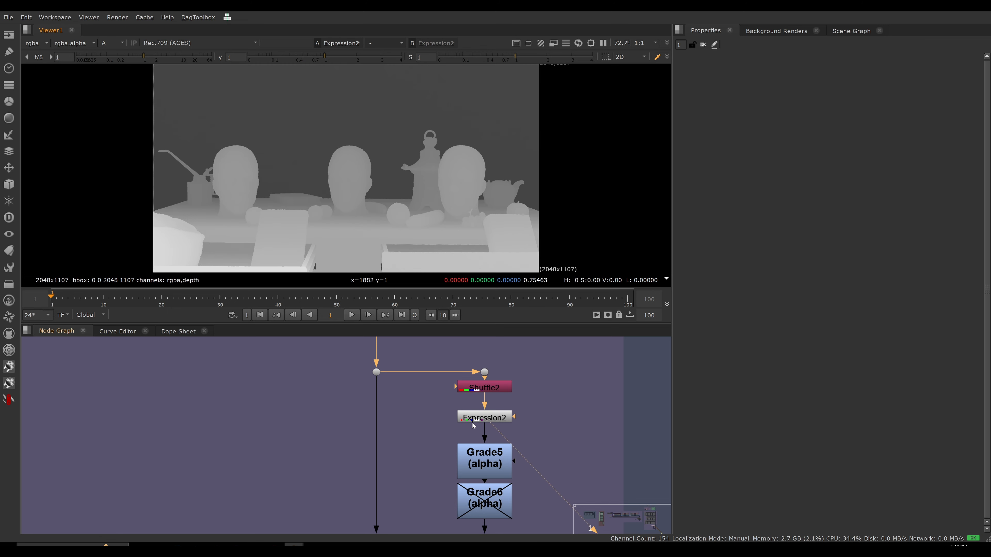
double_click(484, 417)
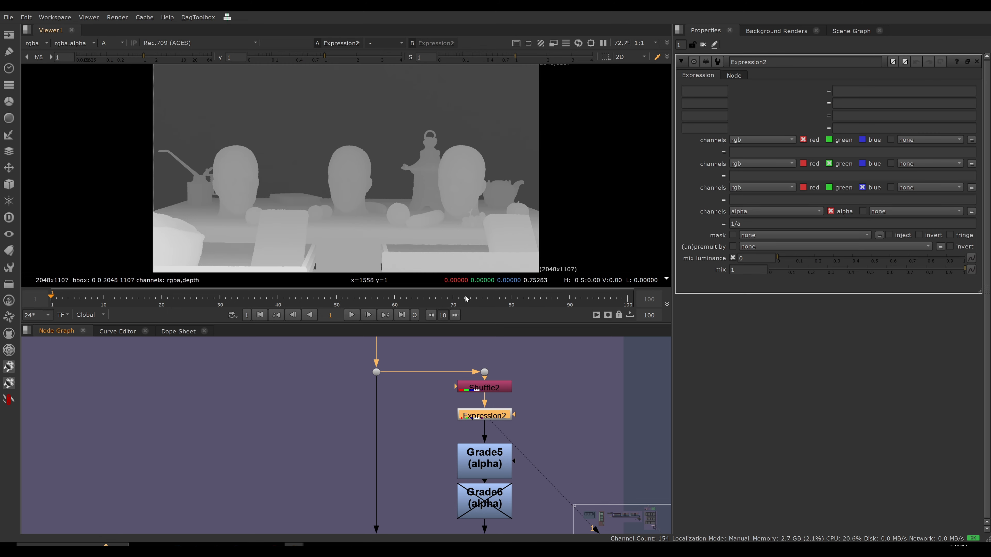
key(d)
key(d)
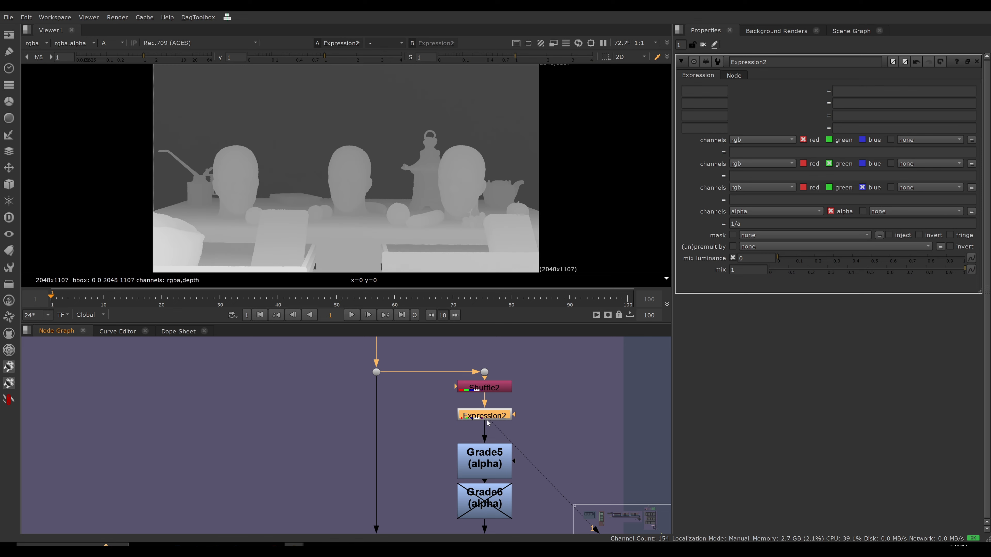
Move Expression2, Grade5 and Grade6 up to close the gaps below Shuffle2, viewing Grade5's alpha.
drag(488, 418, 489, 409)
drag(487, 453, 489, 428)
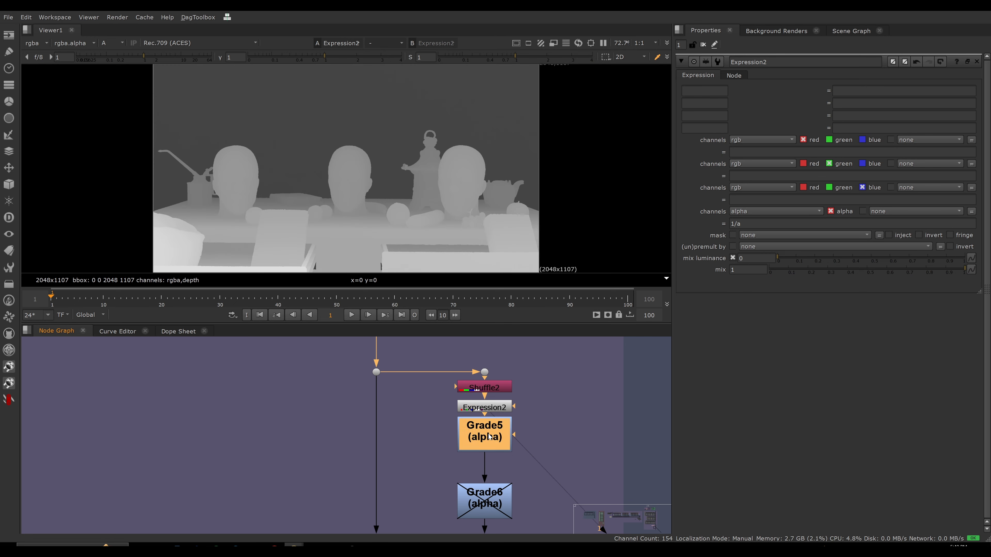
key(1)
drag(498, 508, 498, 485)
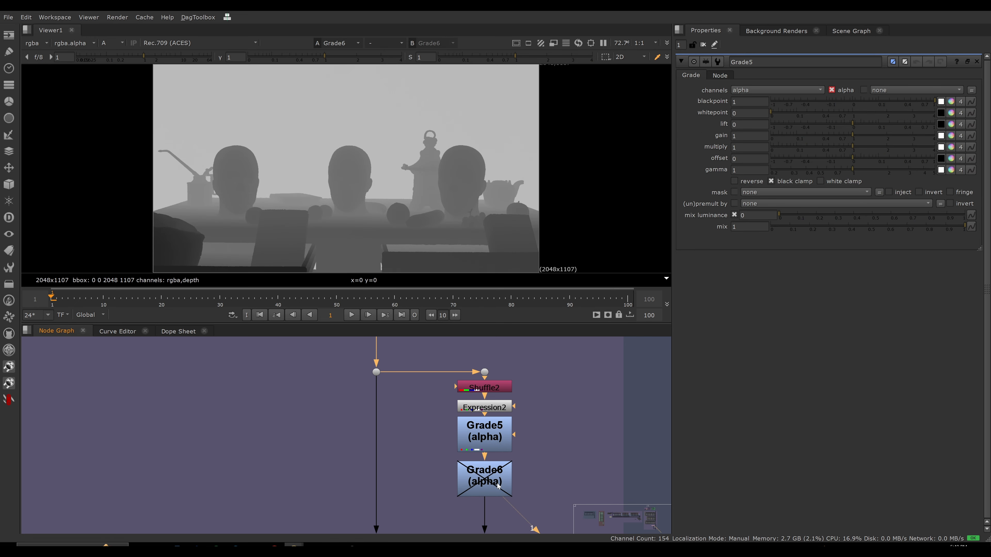
View Grade6's alpha and toggle the node on and off to compare its effect, leaving it disabled.
key(1)
key(d)
key(d)
key(d)
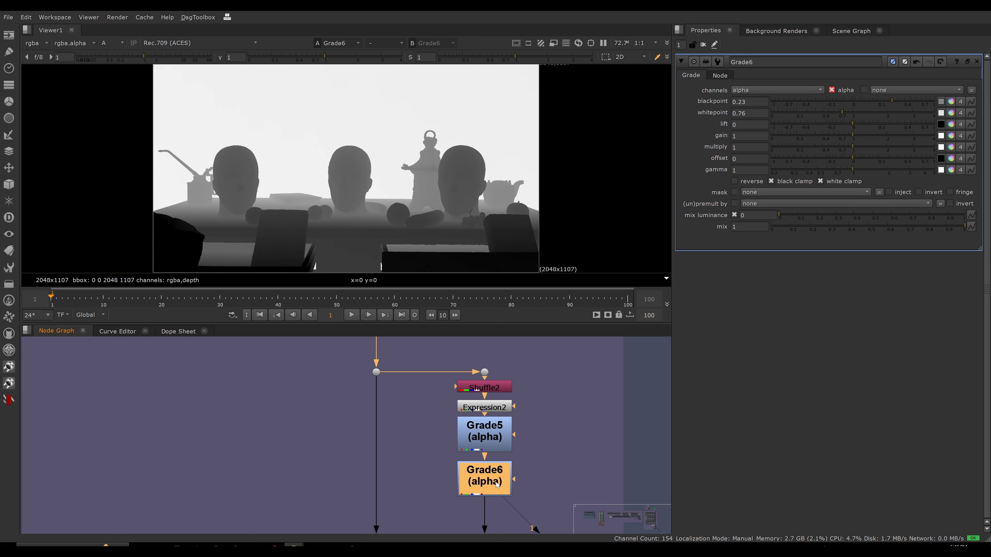
key(d)
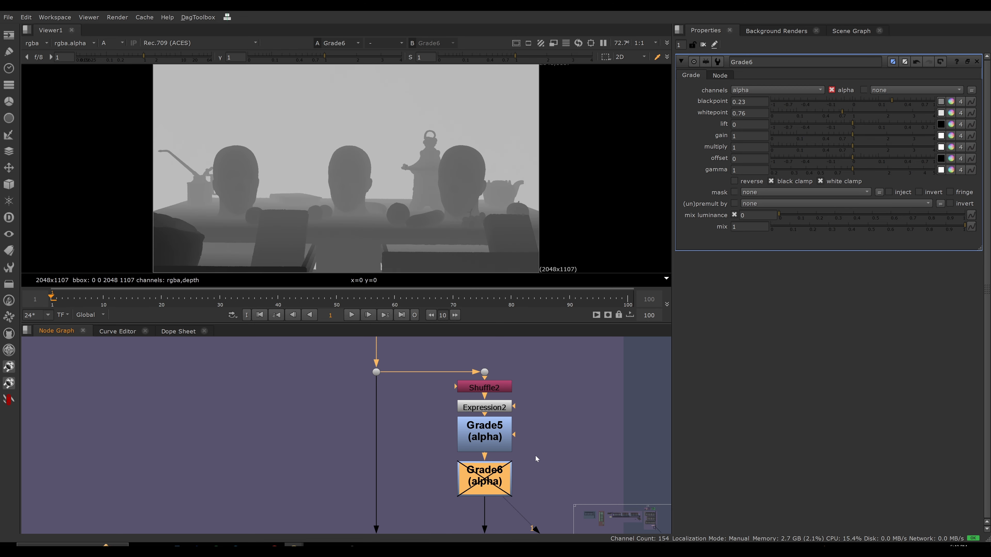
scroll(485, 395, down, 3)
drag(489, 413, 489, 410)
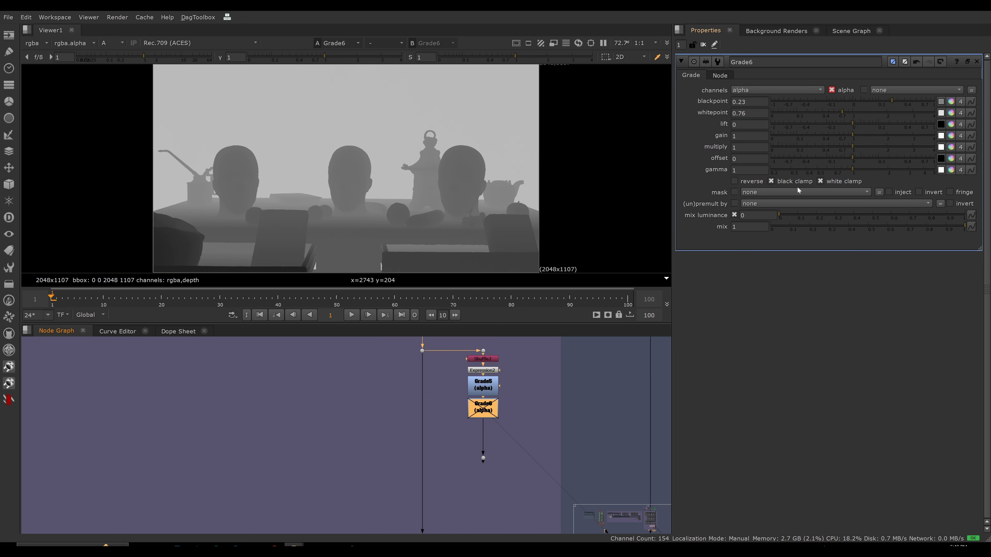
Open the properties of Grade5 and of Grade6 to review their blackpoint, whitepoint and clamp settings.
click(488, 388)
click(489, 388)
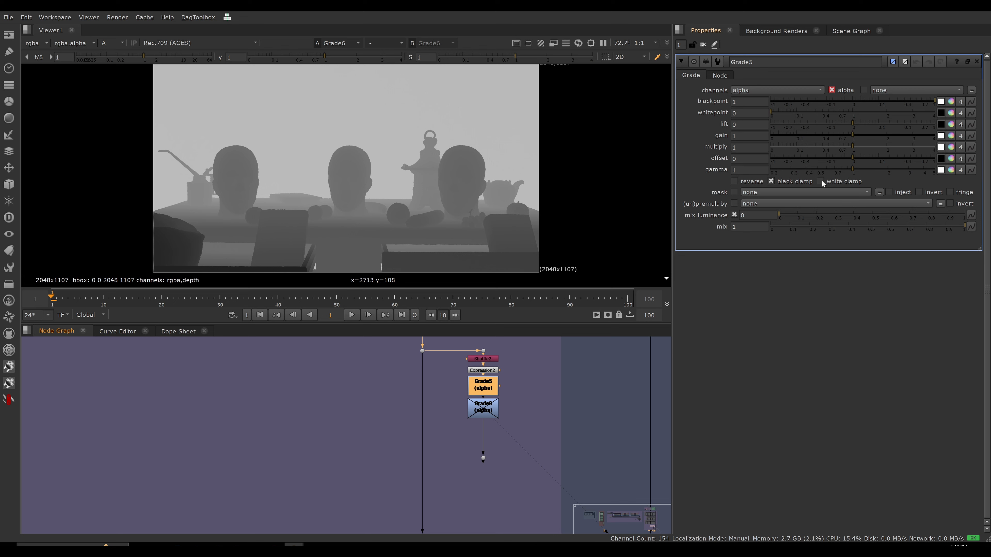
double_click(487, 412)
Move the dot below Grade6 slightly closer to it and label it "normalized depth mask".
click(484, 459)
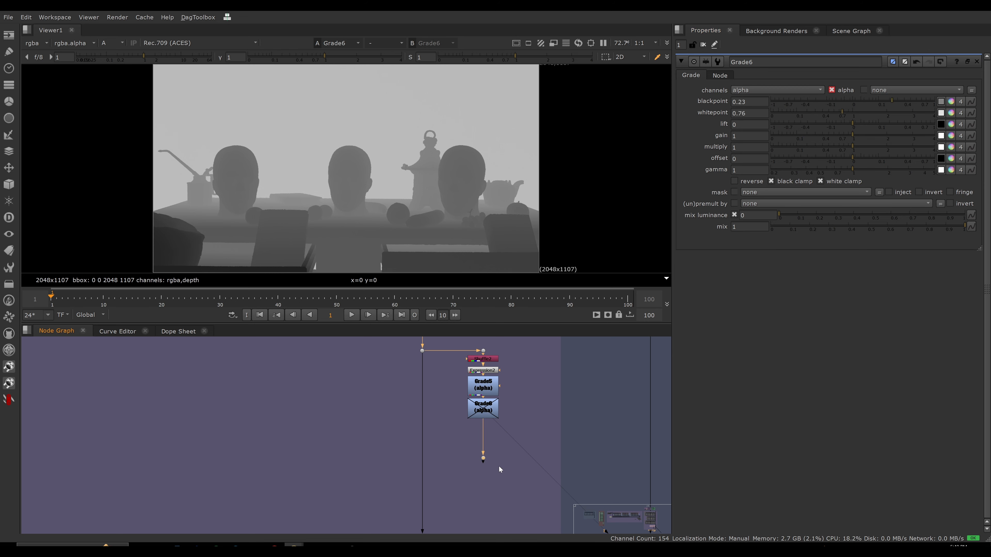
drag(484, 452, 483, 448)
double_click(484, 447)
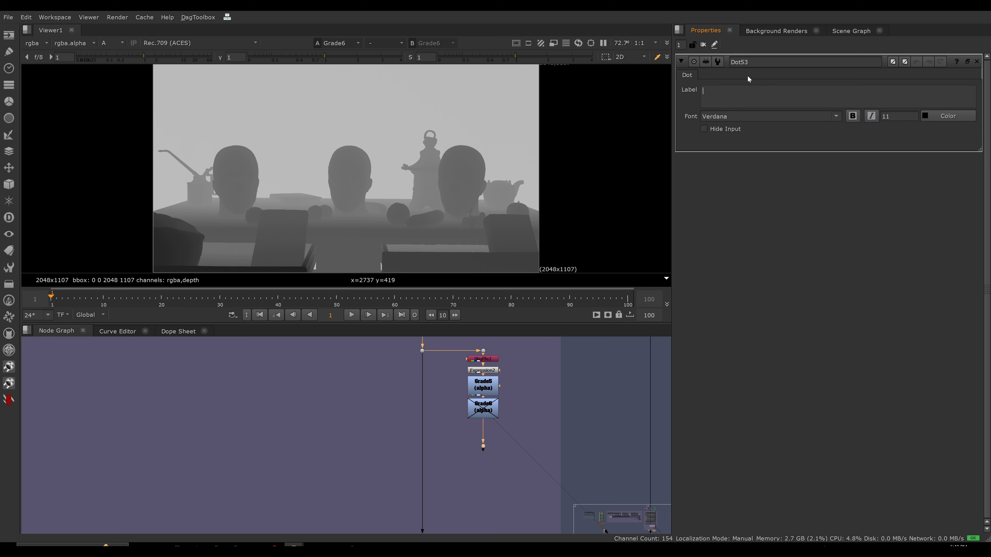
text(depth)
key(BackSpace)
key(BackSpace)
key(BackSpace)
key(BackSpace)
key(BackSpace)
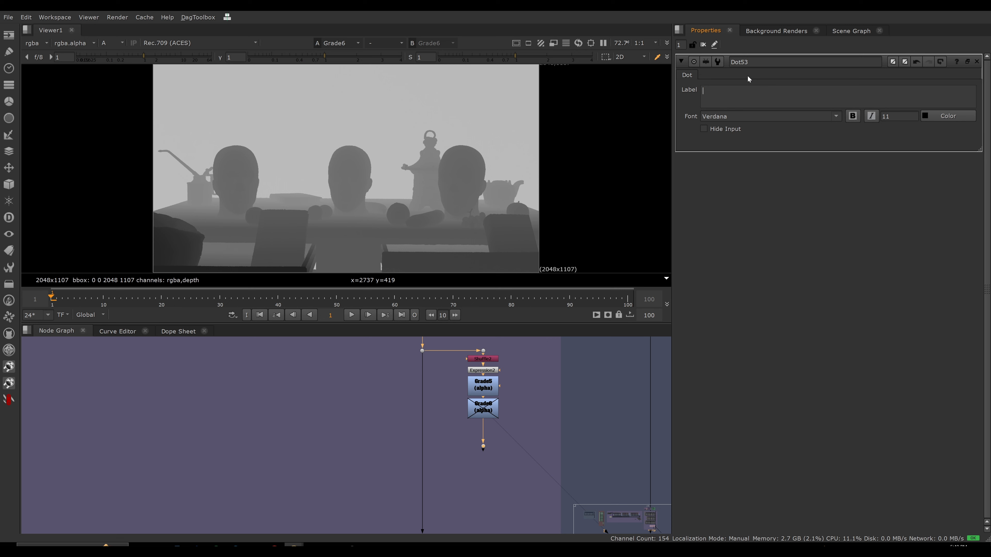
text(norma)
text(lized depth mask.)
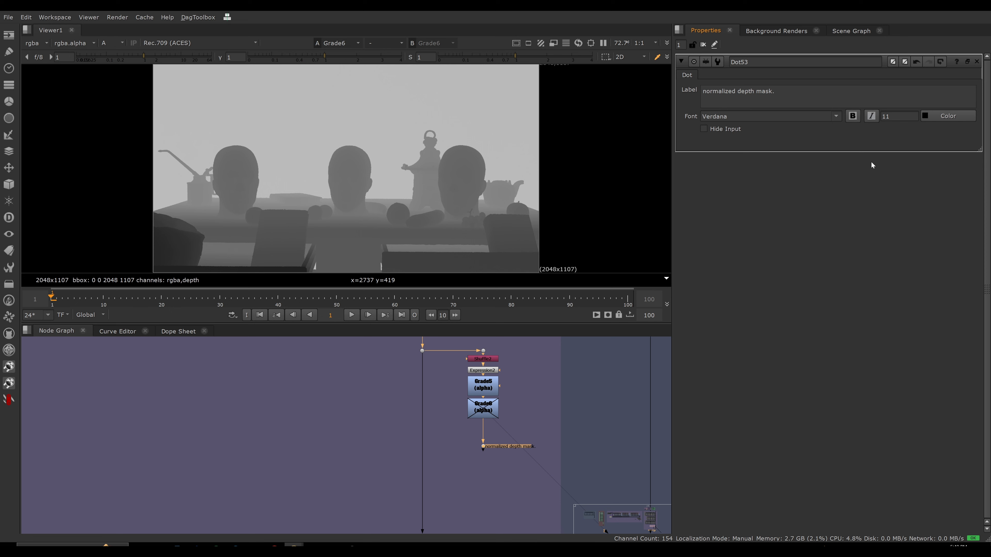
key(BackSpace)
Make the dot's label bold and set its font size to 20.
click(853, 116)
double_click(894, 116)
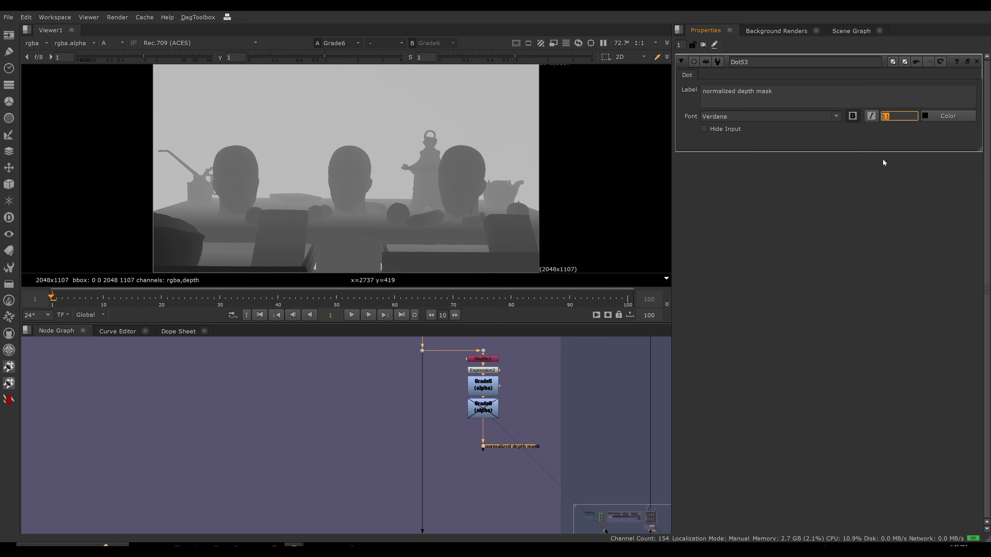
text(20)
key(Return)
Examine how the depth mask branch sits beside the depth line running to CG OUT and the node below the backdrop.
scroll(493, 424, down, 3)
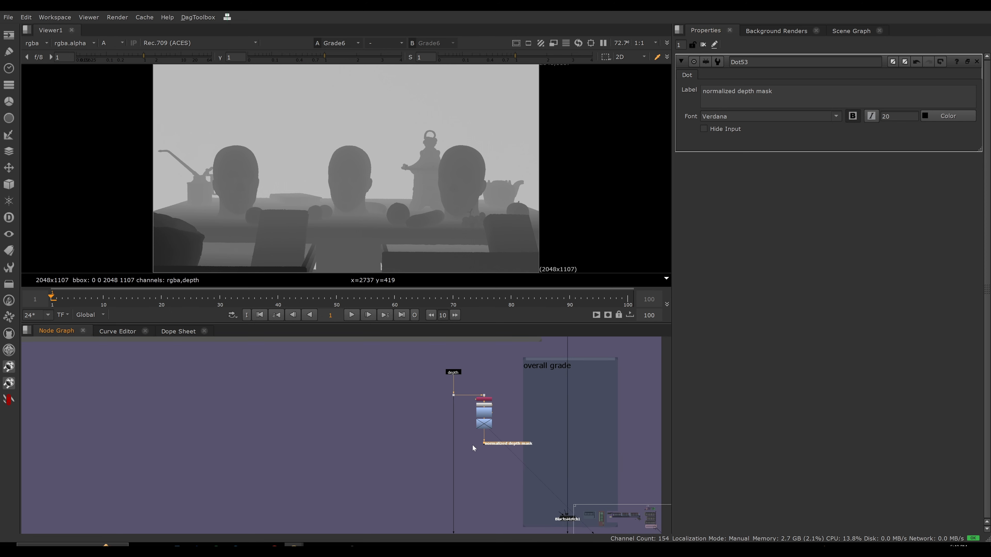
drag(472, 444, 516, 381)
click(486, 434)
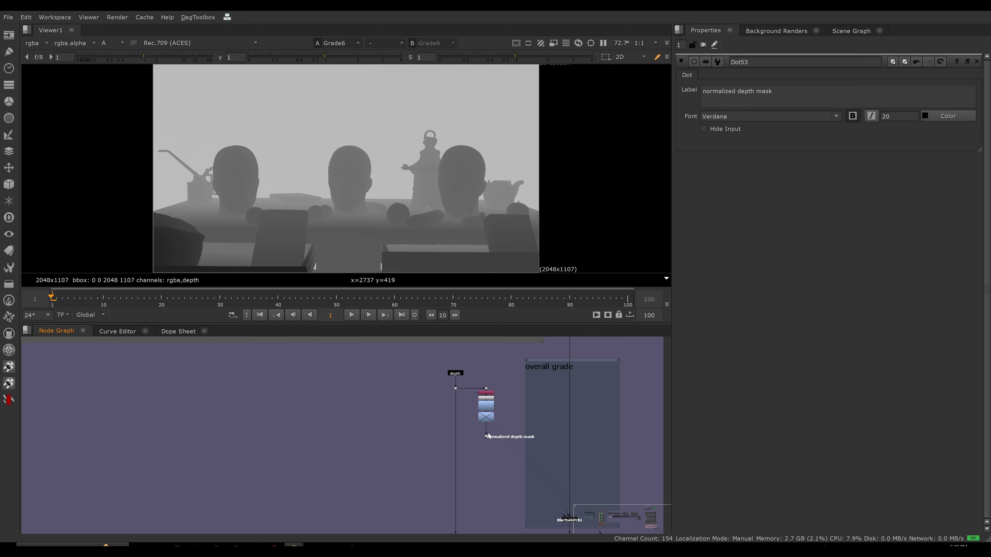
click(486, 437)
scroll(494, 447, down, 3)
middle_drag(494, 447, 457, 402)
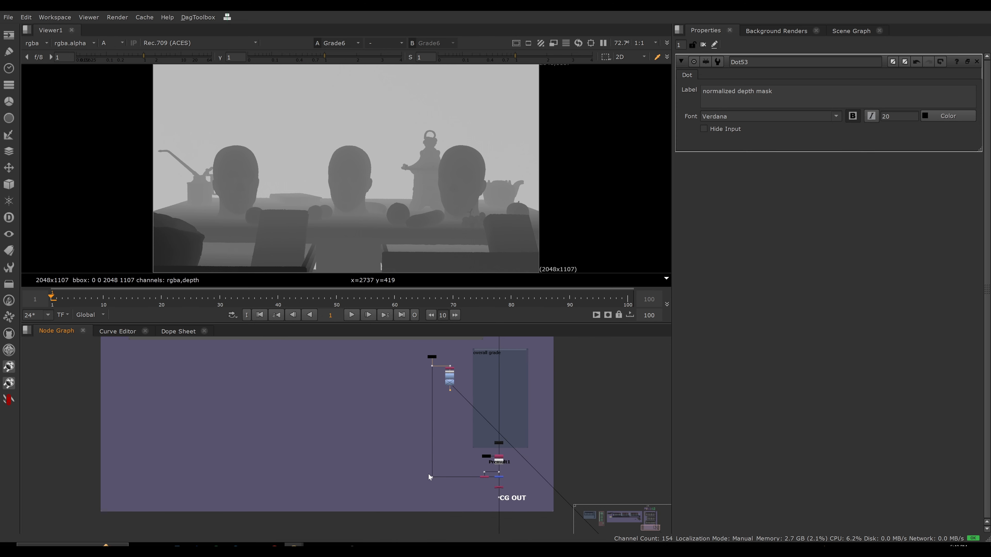
scroll(488, 461, down, 4)
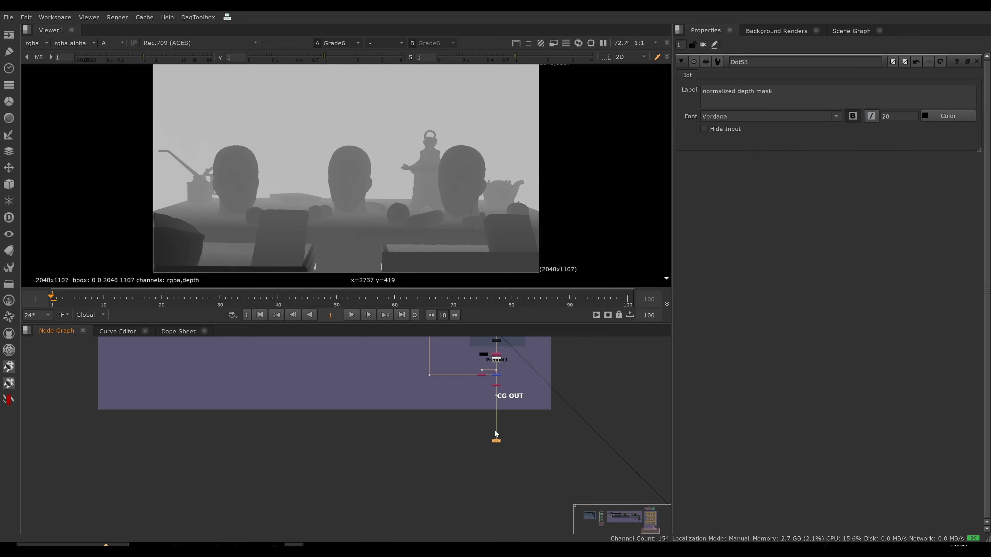
scroll(487, 429, up, 1)
click(431, 395)
scroll(495, 389, up, 4)
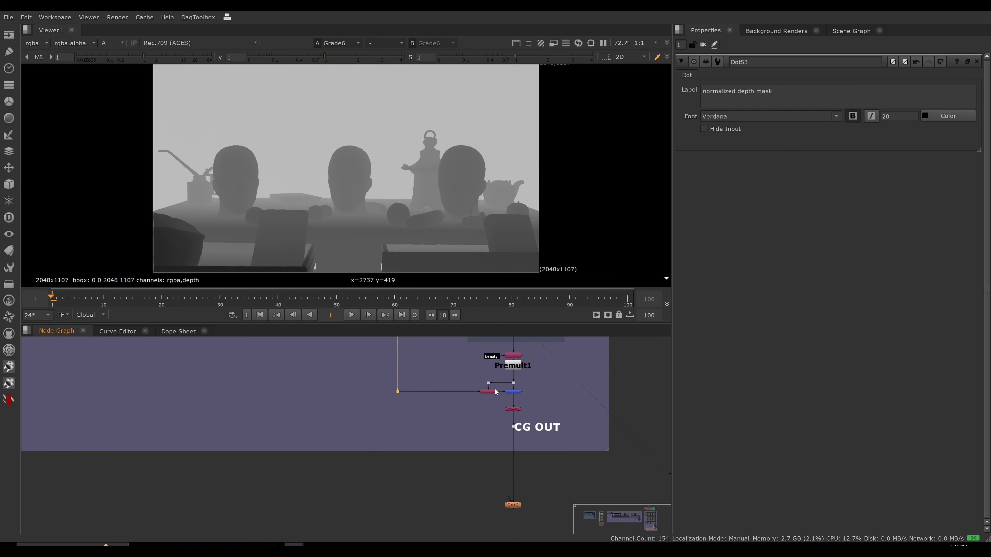
scroll(478, 416, down, 2)
middle_drag(479, 417, 461, 382)
scroll(457, 406, down, 2)
middle_drag(511, 452, 517, 415)
scroll(516, 416, up, 6)
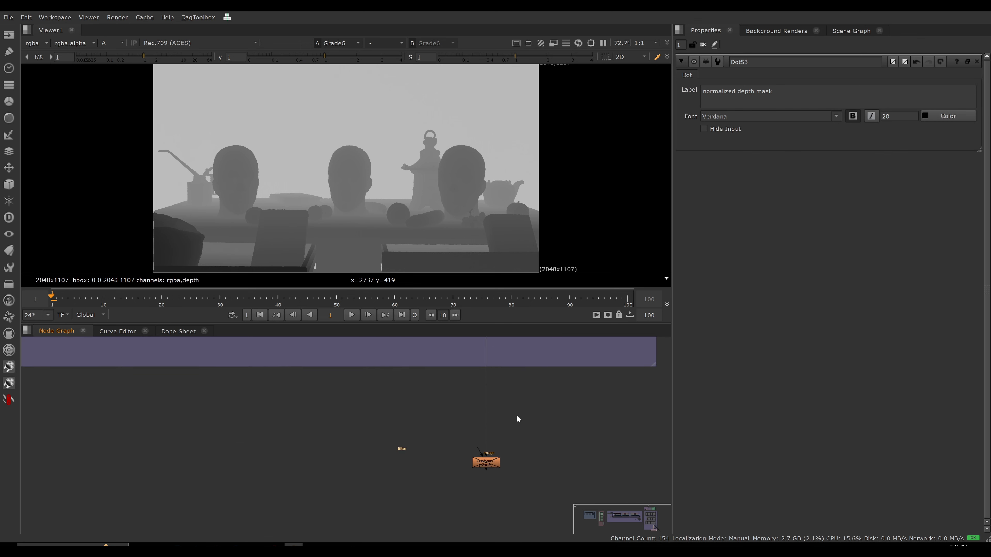
drag(608, 419, 483, 466)
ctrl+click(483, 474)
scroll(470, 437, down, 8)
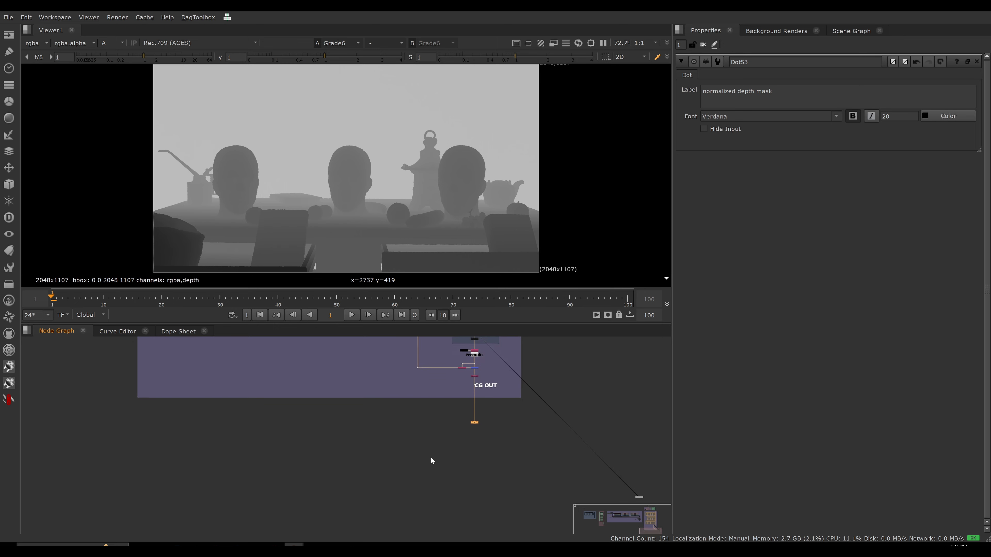
middle_drag(441, 374, 434, 480)
scroll(432, 397, up, 4)
scroll(406, 398, up, 3)
View the normalized depth mask dot and switch the viewer from alpha to RGB on the rgba layer.
key(1)
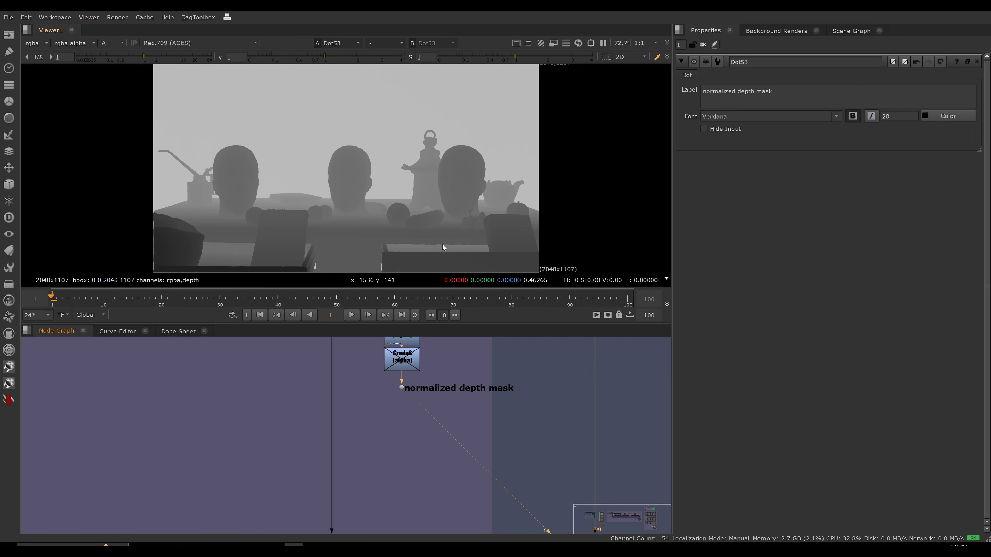
key(a)
click(34, 42)
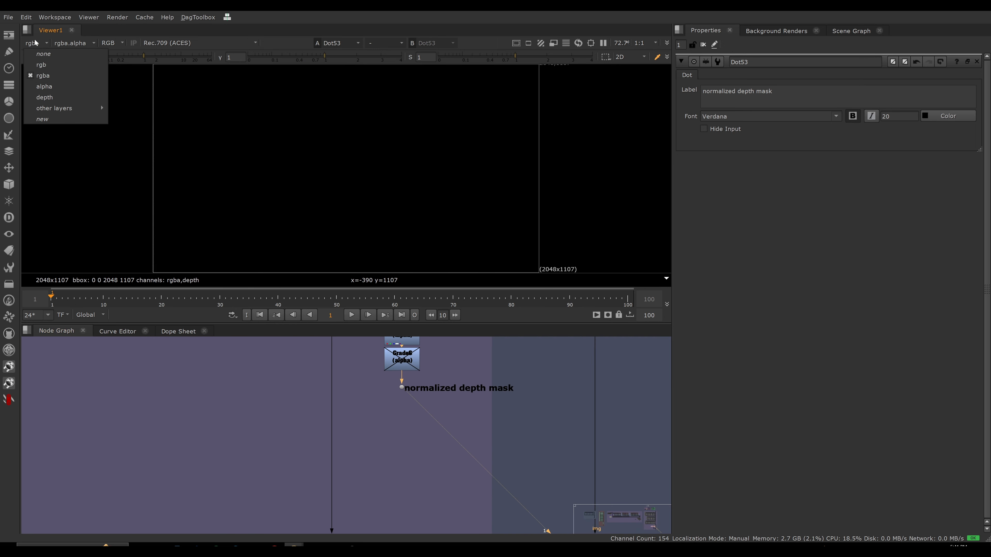
click(40, 75)
View the result at the dot below Premult1 and at the CG OUT dot, framing the full image.
scroll(375, 392, down, 7)
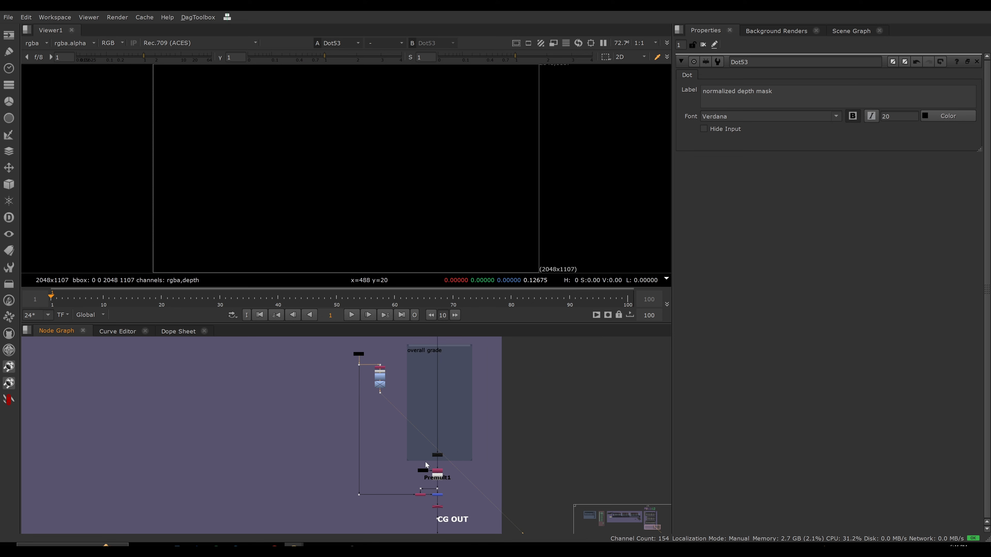
scroll(438, 479, up, 2)
drag(449, 488, 426, 498)
key(1)
scroll(435, 404, down, 3)
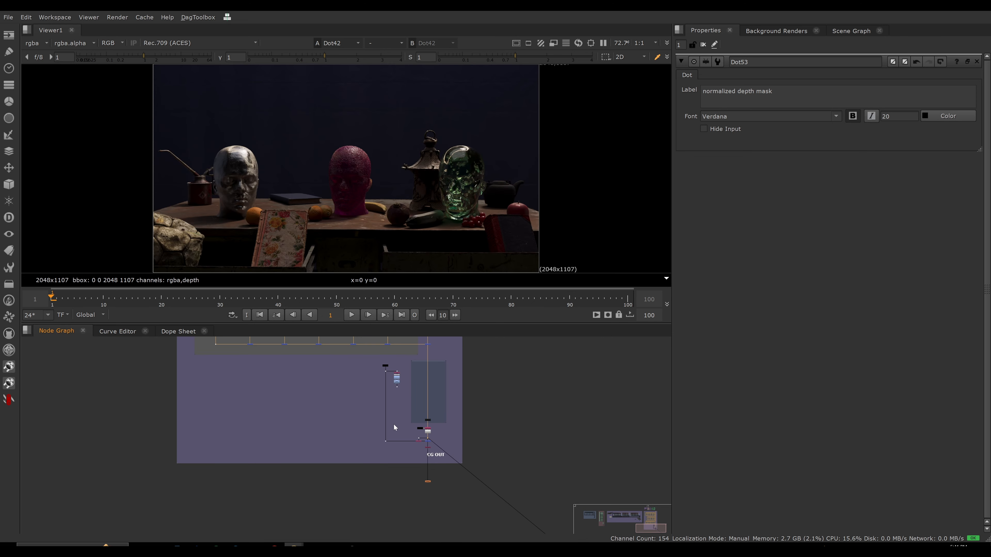
click(423, 465)
key(1)
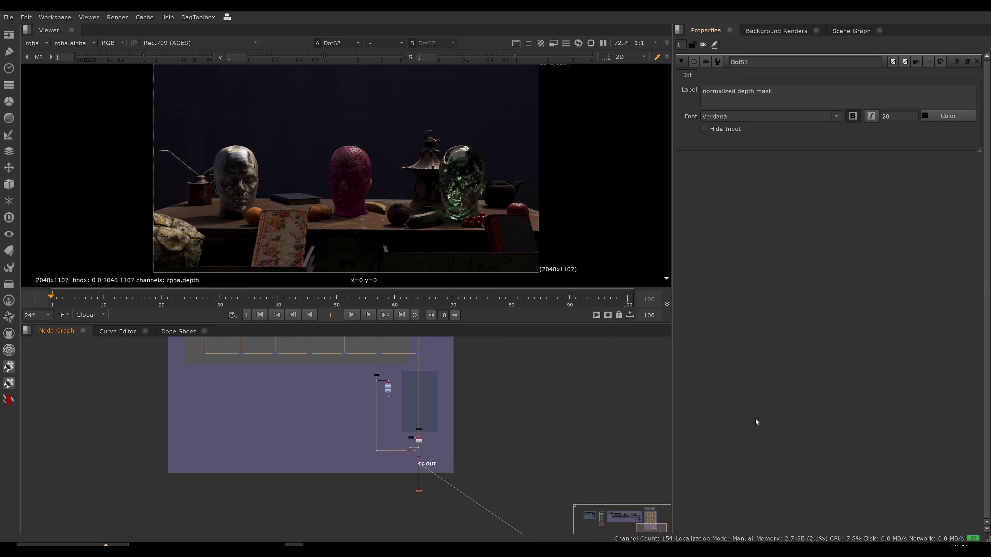
key(f)
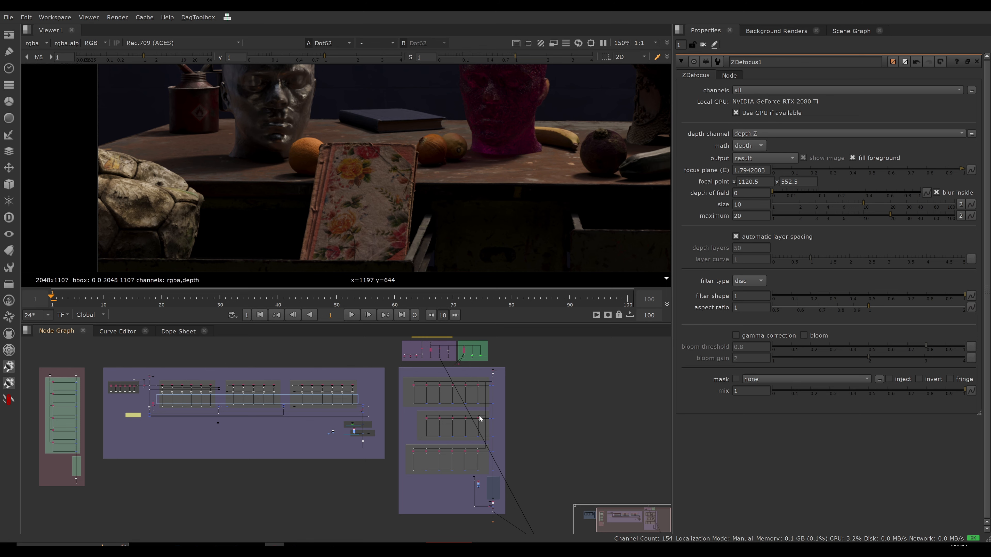
View the full-channel stream at the branching dot below CG IN and open the properties of the beauty Shuffle above it.
scroll(480, 418, up, 10)
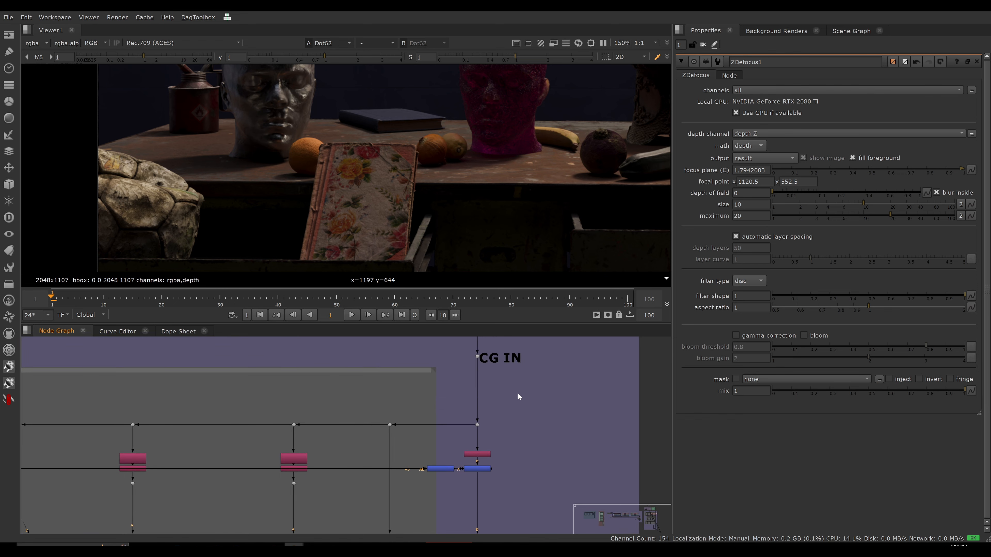
key(1)
key(f)
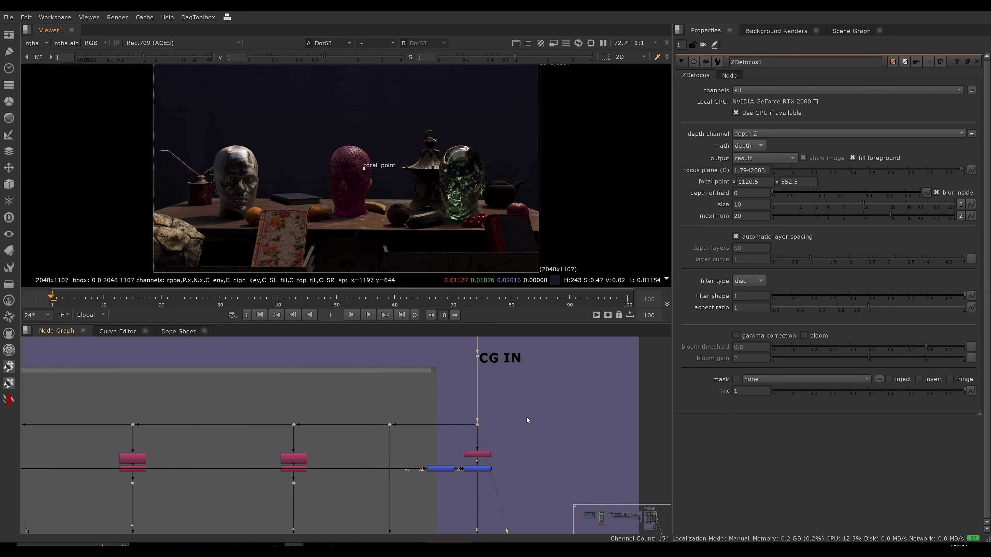
middle_drag(483, 343, 480, 428)
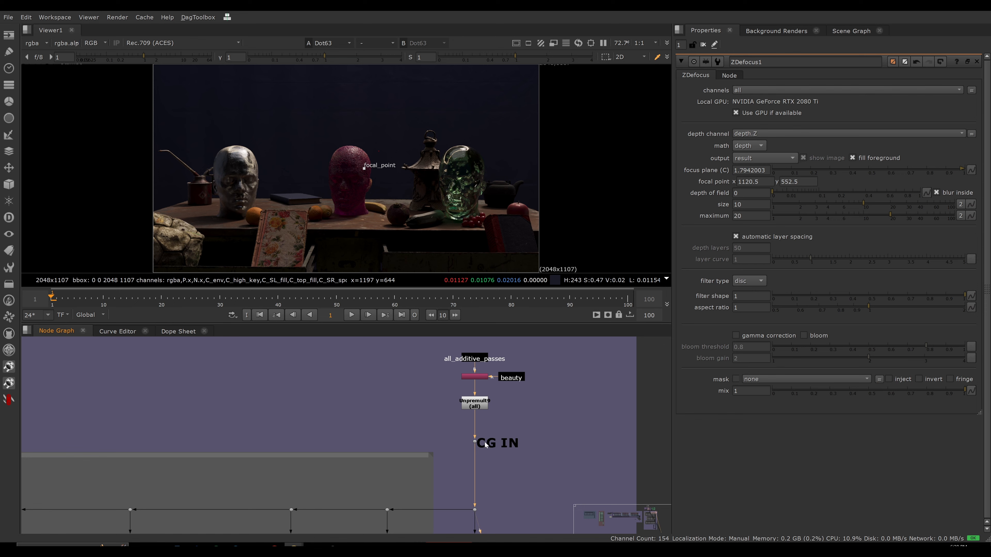
middle_drag(495, 474, 490, 518)
click(471, 390)
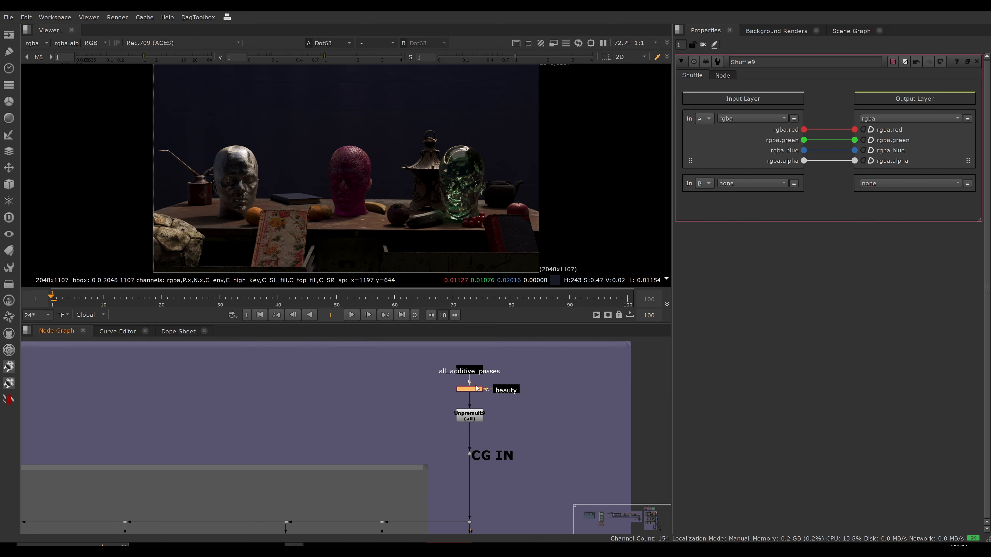
View Remove24 below the CG IN branch and open its properties to check the kept rgb channels.
middle_drag(464, 409, 494, 379)
middle_drag(428, 408, 363, 366)
scroll(451, 384, up, 2)
middle_drag(467, 381, 474, 376)
click(417, 397)
key(1)
double_click(417, 398)
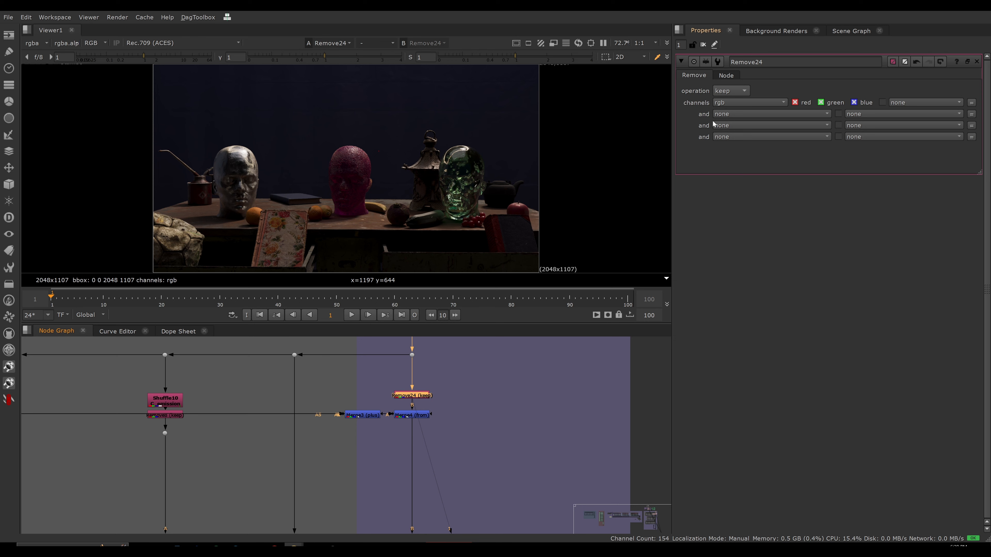
Compare the branching dot above Remove24 with the Remove24 output in the viewer.
click(412, 354)
key(1)
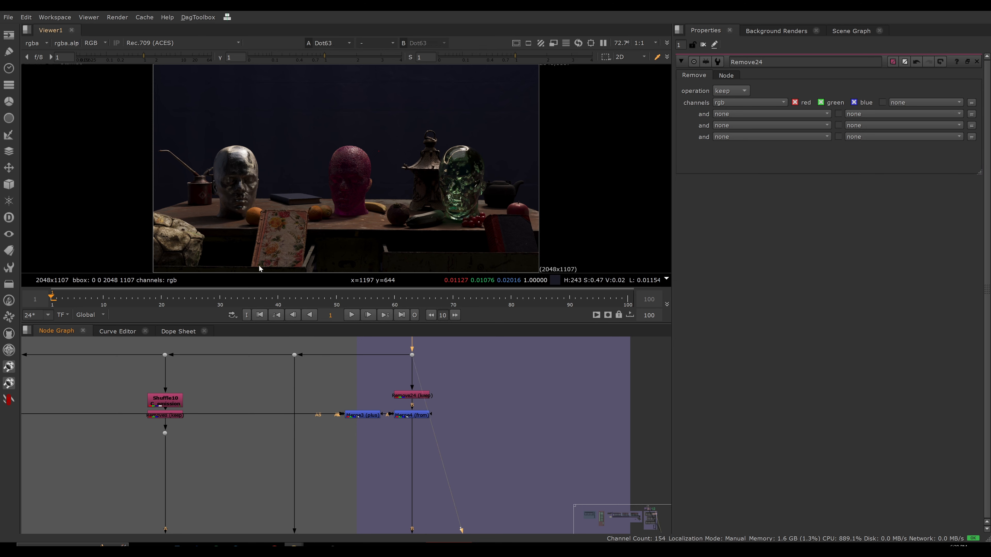
click(38, 42)
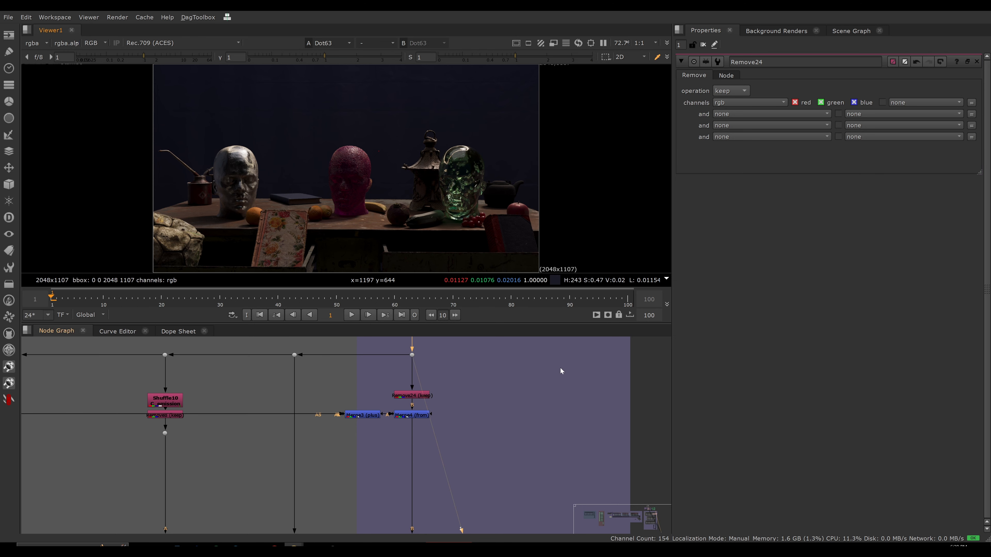
drag(489, 374, 362, 402)
key(1)
click(496, 404)
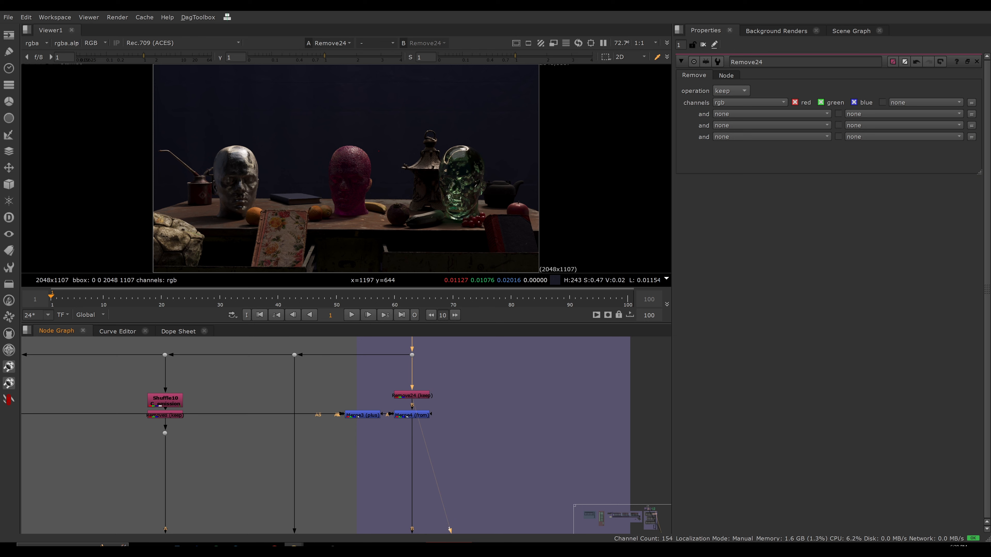
Open the properties of Merge4 and view its "from" result.
click(427, 415)
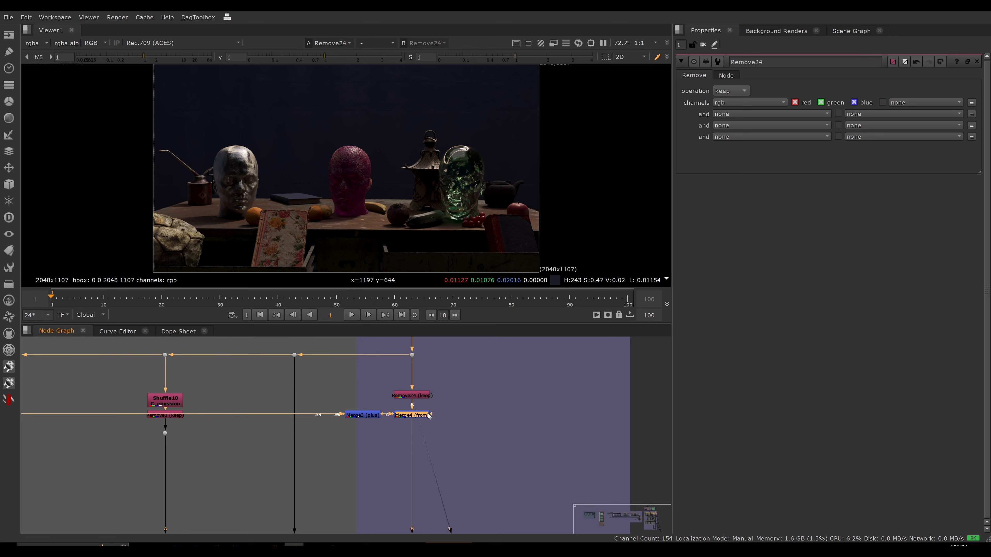
drag(452, 406, 393, 432)
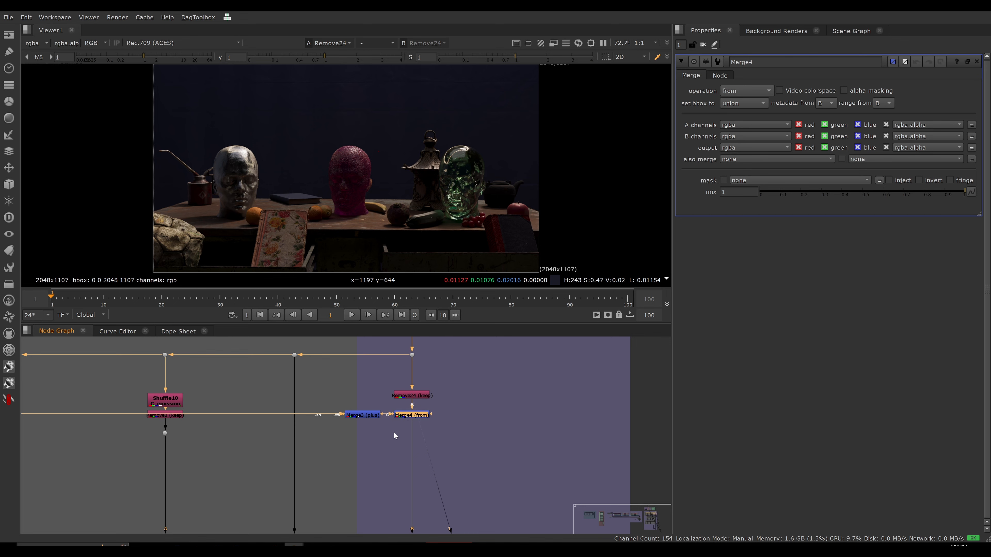
key(1)
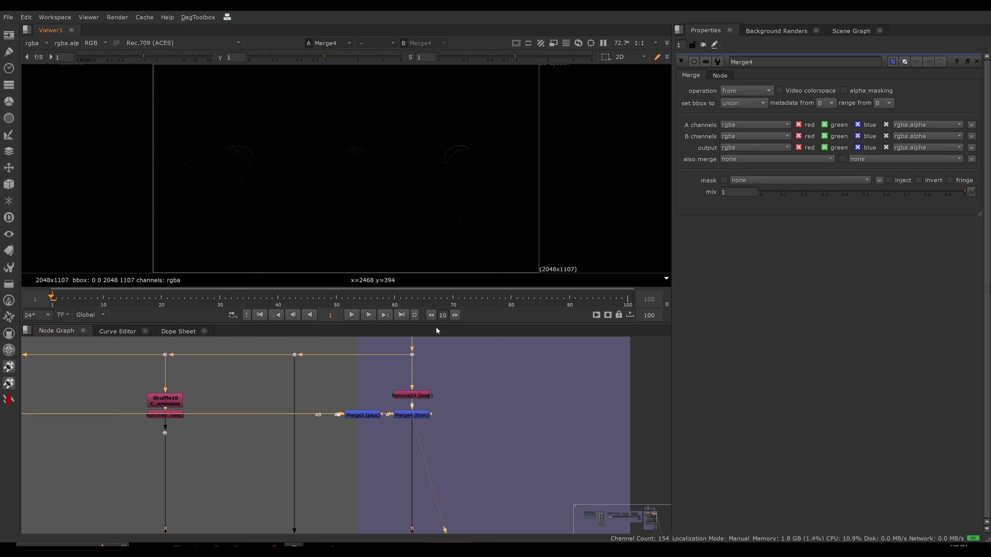
Pull the plus Merge node out of its row to inspect its inputs from the light passes, and put it back in line.
drag(365, 416, 364, 379)
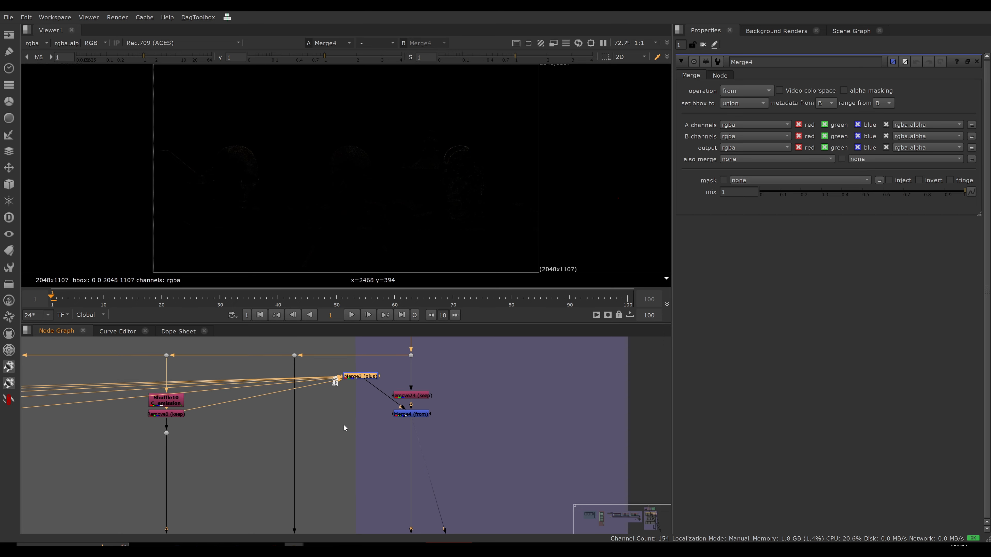
scroll(340, 426, down, 3)
middle_drag(328, 435, 602, 394)
scroll(503, 400, down, 3)
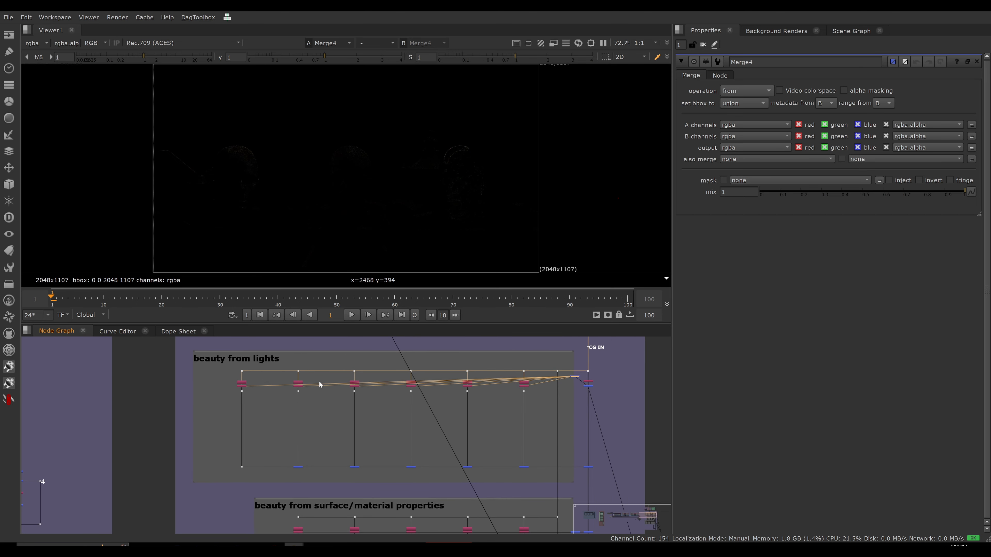
scroll(483, 394, up, 6)
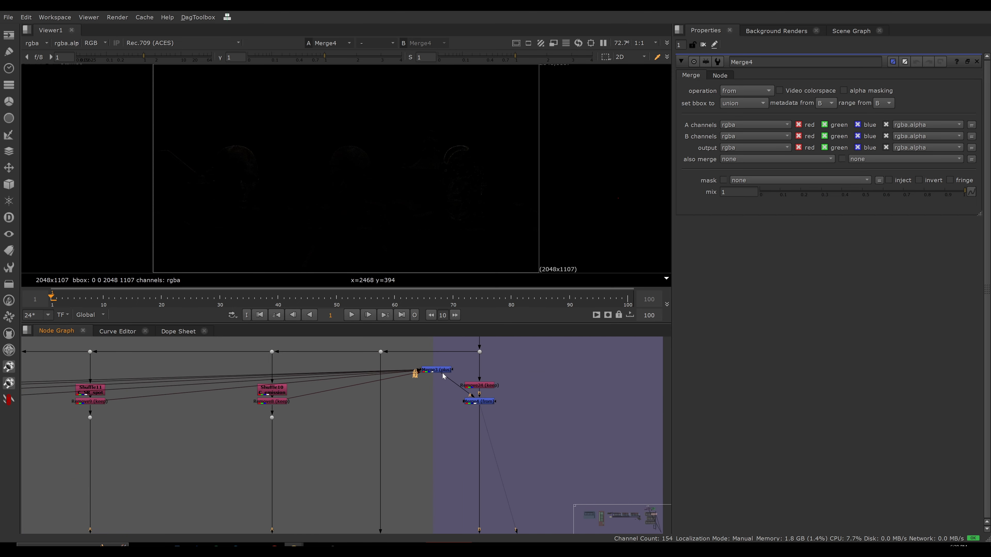
drag(443, 376, 448, 408)
Raise the viewer gain to 54 to examine the difference left by Merge4.
click(483, 405)
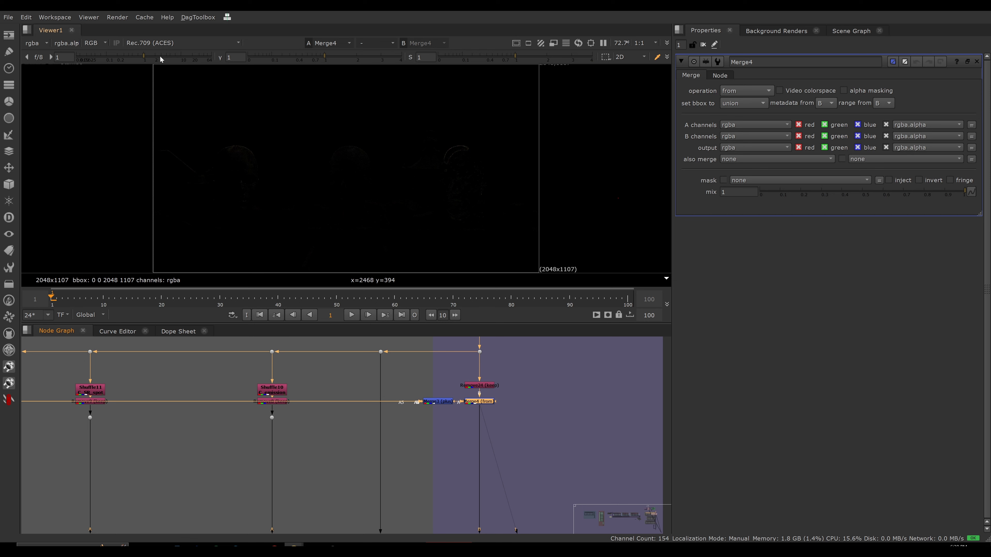
click(209, 57)
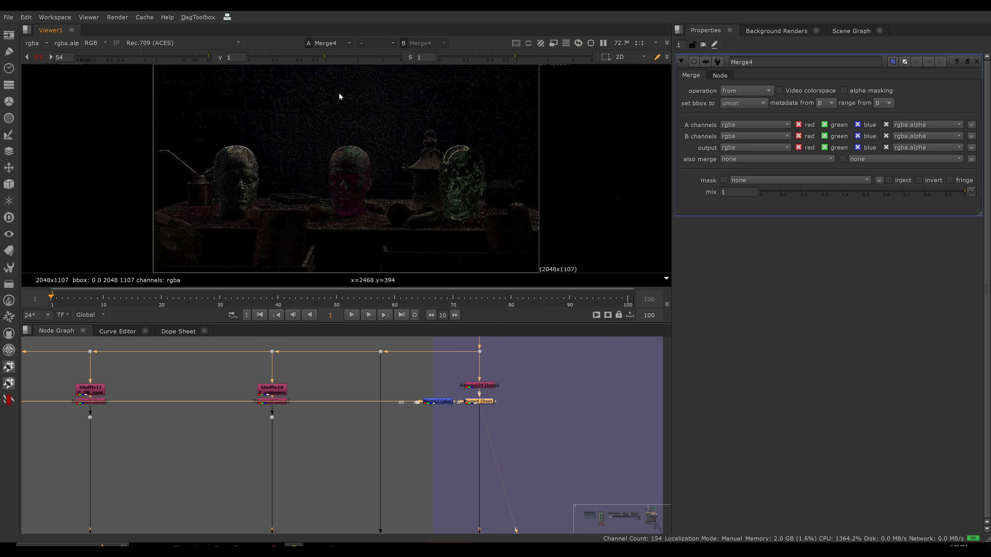
Reset the viewer gain to 1 and view Merge9 at the end of the lights section's plus Merge row.
click(36, 59)
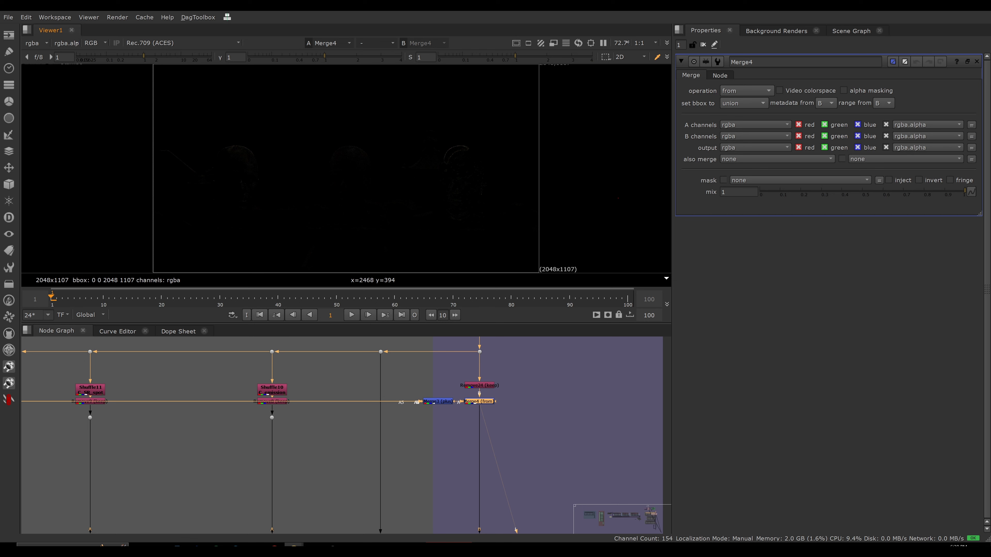
scroll(601, 384, down, 5)
middle_drag(581, 448, 562, 400)
scroll(476, 464, up, 1)
middle_drag(444, 460, 476, 452)
scroll(476, 451, up, 2)
drag(494, 443, 410, 487)
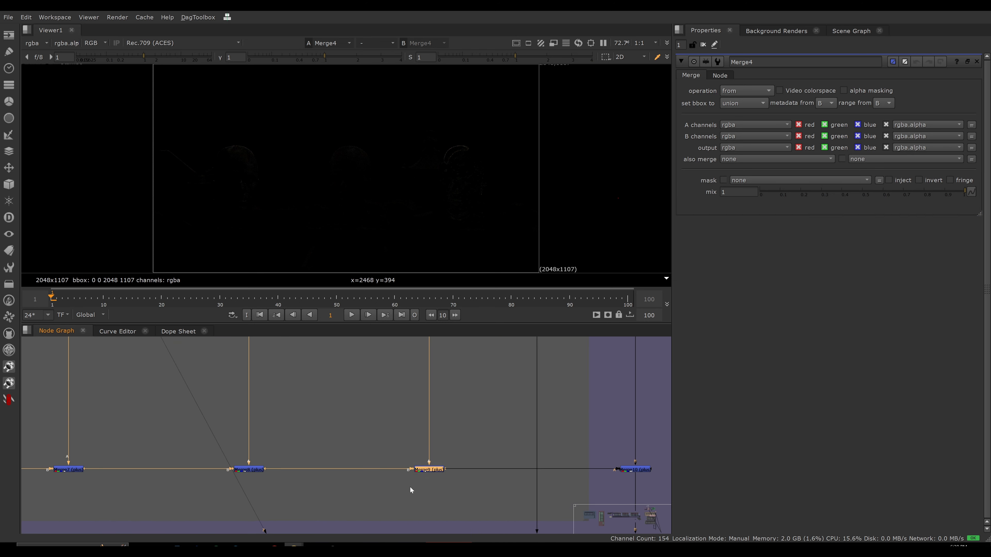
key(1)
scroll(487, 428, down, 2)
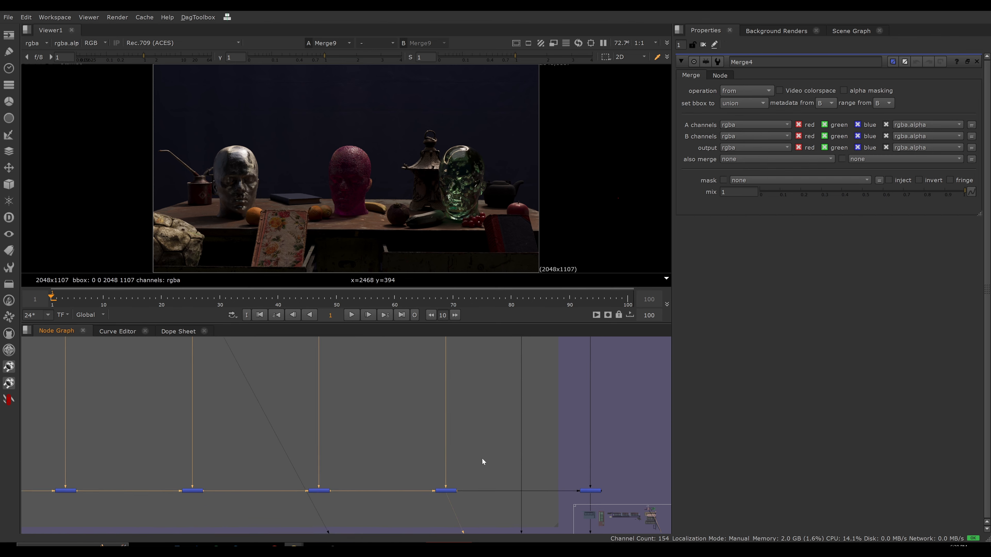
View the result of Merge10, which adds the light passes back onto the main pipe.
scroll(476, 464, down, 4)
middle_drag(474, 466, 468, 438)
scroll(468, 440, up, 3)
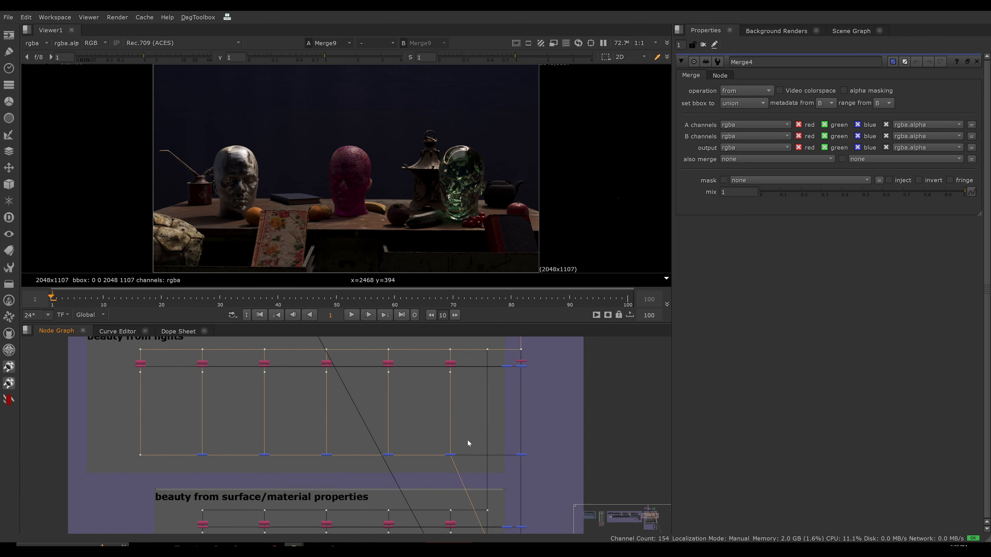
scroll(562, 442, up, 5)
middle_drag(608, 434, 530, 416)
drag(593, 425, 410, 524)
key(1)
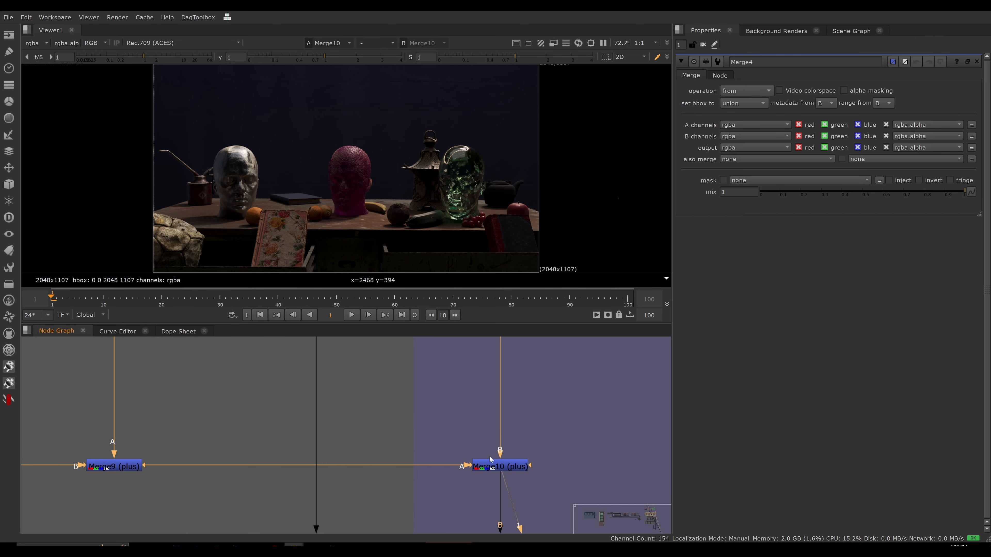
Compare the subtracted result of Merge4 with the rebuilt beauty from Merge10 in the viewer.
scroll(494, 462, down, 5)
middle_drag(504, 364, 492, 428)
drag(510, 390, 465, 410)
key(1)
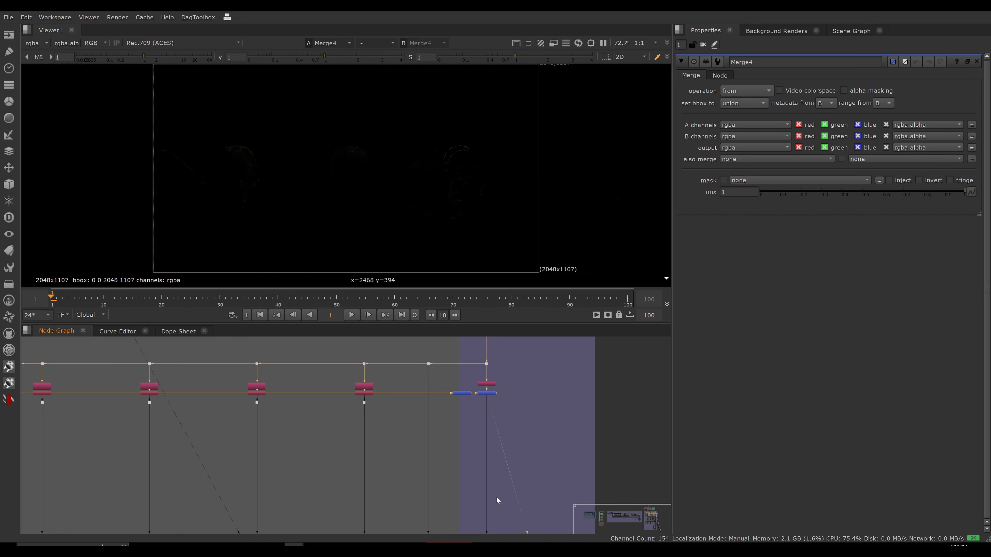
middle_drag(496, 497, 489, 382)
drag(470, 414, 518, 452)
key(1)
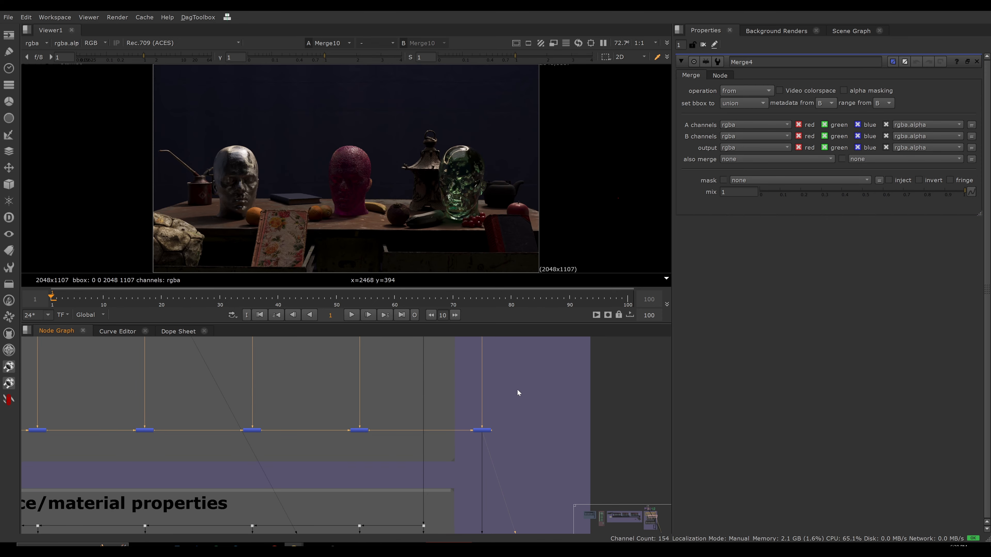
View the Remove24 output and examine the rim of the green glass head up close.
scroll(529, 368, down, 3)
middle_drag(504, 362, 467, 502)
scroll(468, 420, up, 5)
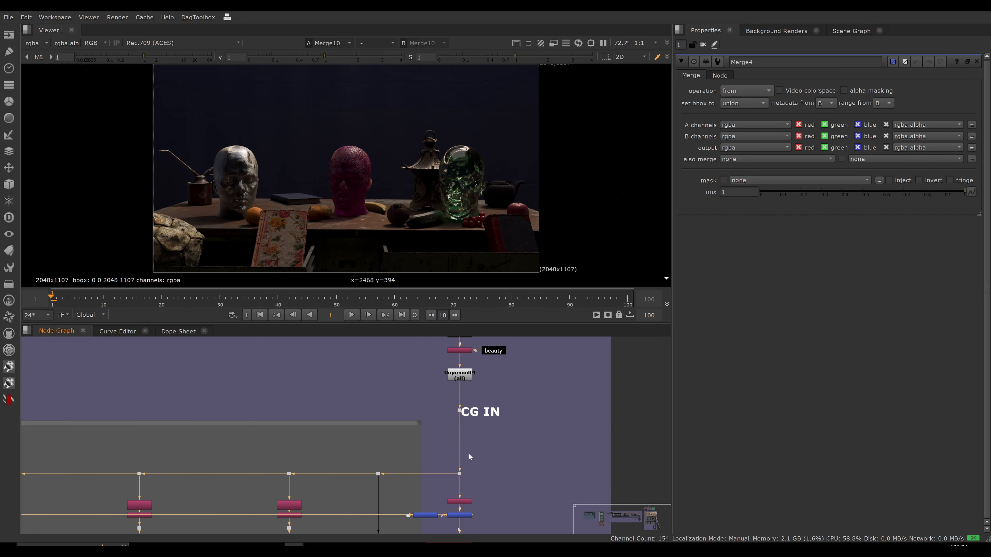
scroll(468, 464, up, 2)
click(450, 513)
key(1)
scroll(530, 145, up, 10)
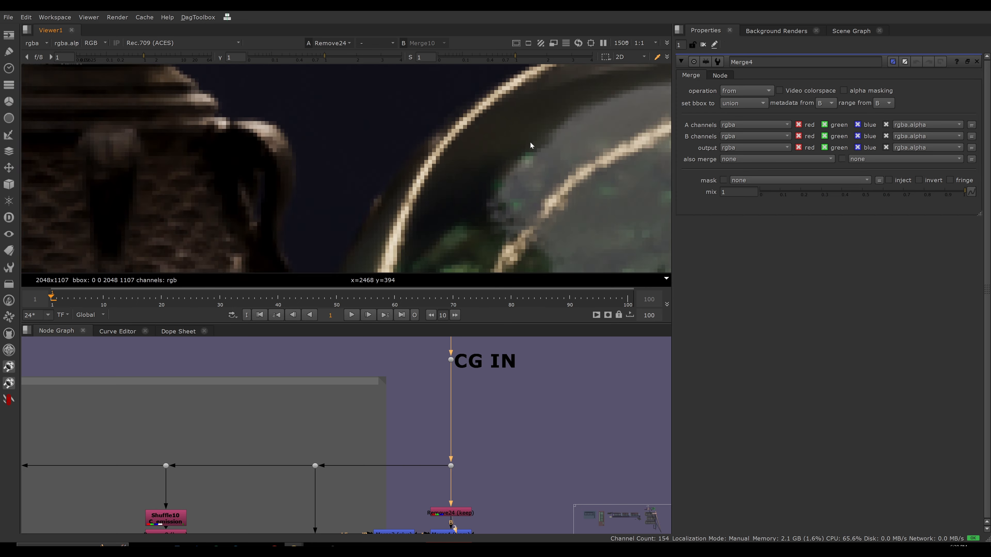
scroll(488, 178, down, 5)
scroll(547, 140, up, 3)
scroll(499, 163, up, 2)
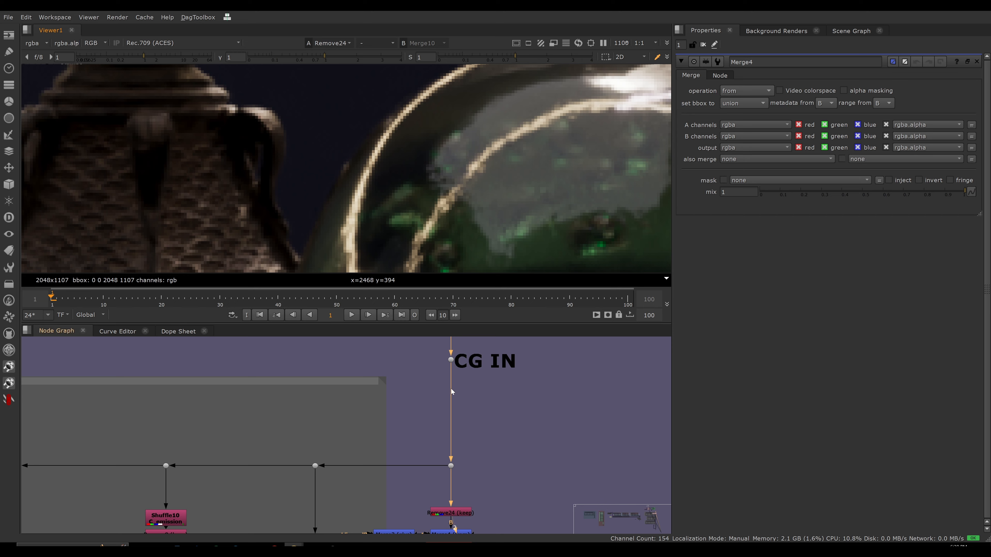
View Merge10 at the same magnification to compare the glass head's rim with the Remove24 output.
scroll(450, 387, down, 7)
middle_drag(423, 434, 417, 356)
scroll(418, 355, down, 1)
scroll(433, 417, up, 3)
drag(507, 404, 437, 450)
key(1)
click(411, 383)
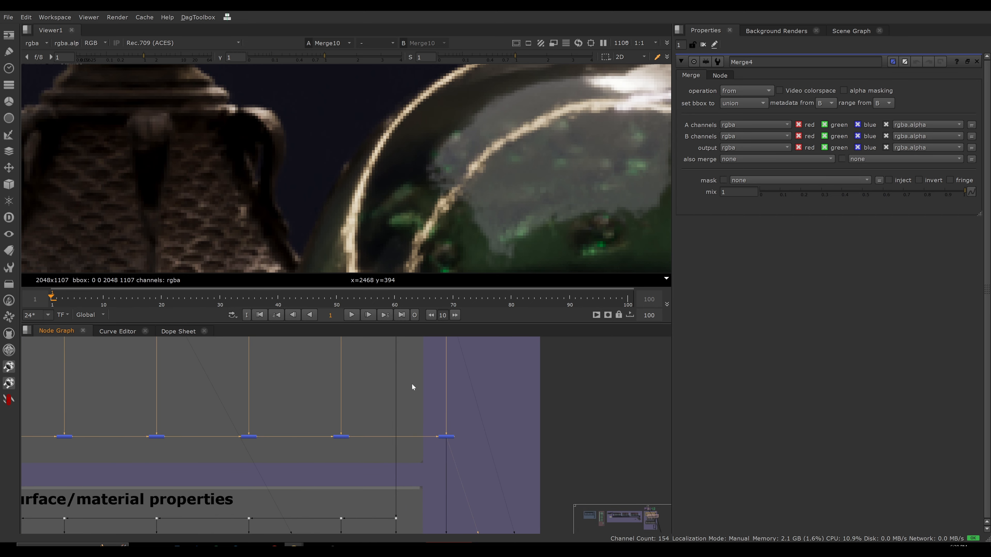
Enlarge the Node Graph to examine the three beauty sections of the "add and subtract combined setup".
scroll(428, 409, down, 2)
middle_drag(438, 424, 500, 460)
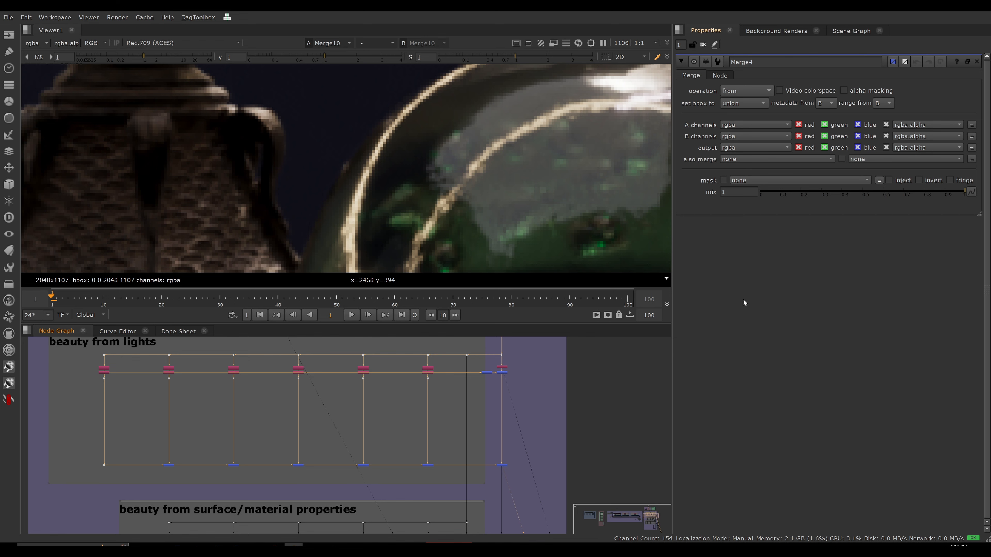
scroll(632, 361, down, 8)
middle_drag(578, 397, 473, 438)
scroll(487, 406, up, 3)
drag(490, 390, 514, 402)
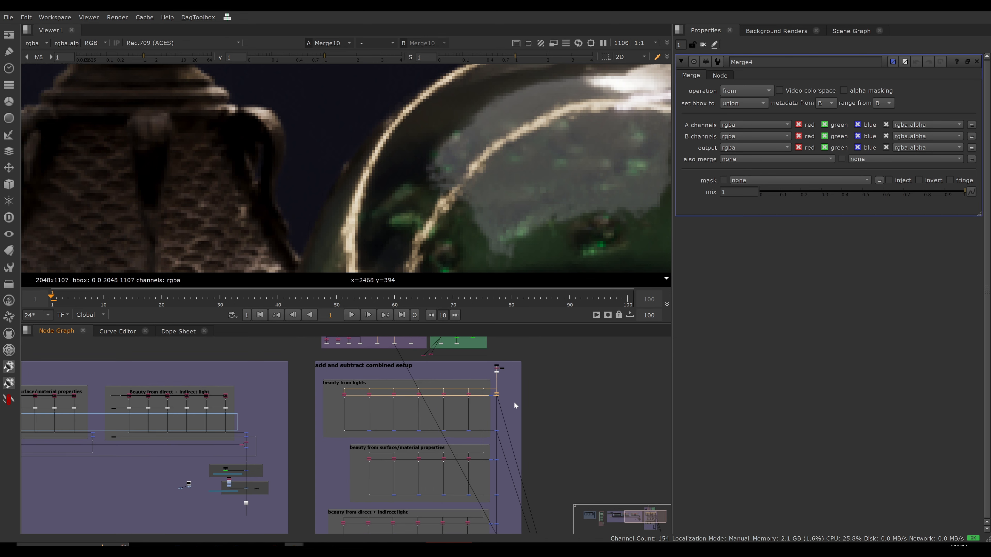
key(space)
scroll(565, 242, up, 5)
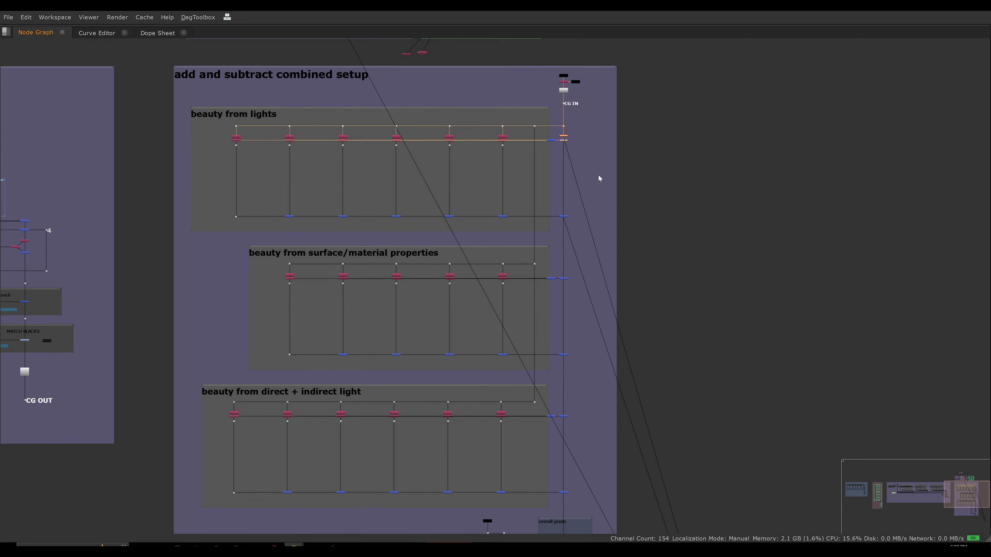
middle_drag(599, 176, 602, 166)
click(593, 136)
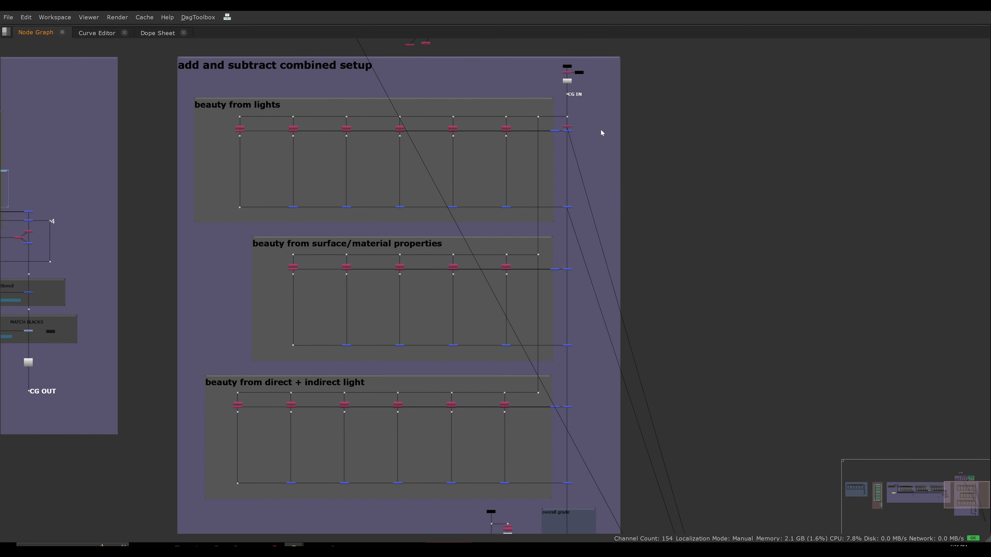
Point out the Merge nodes that connect each of the three beauty sections to the main pipe, then restore the full layout.
drag(597, 127, 539, 223)
drag(613, 261, 541, 360)
drag(590, 405, 548, 501)
click(678, 381)
key(space)
Fit the image in the viewer and view Merge18 beside the "beauty from surface/material properties" section.
scroll(613, 377, down, 4)
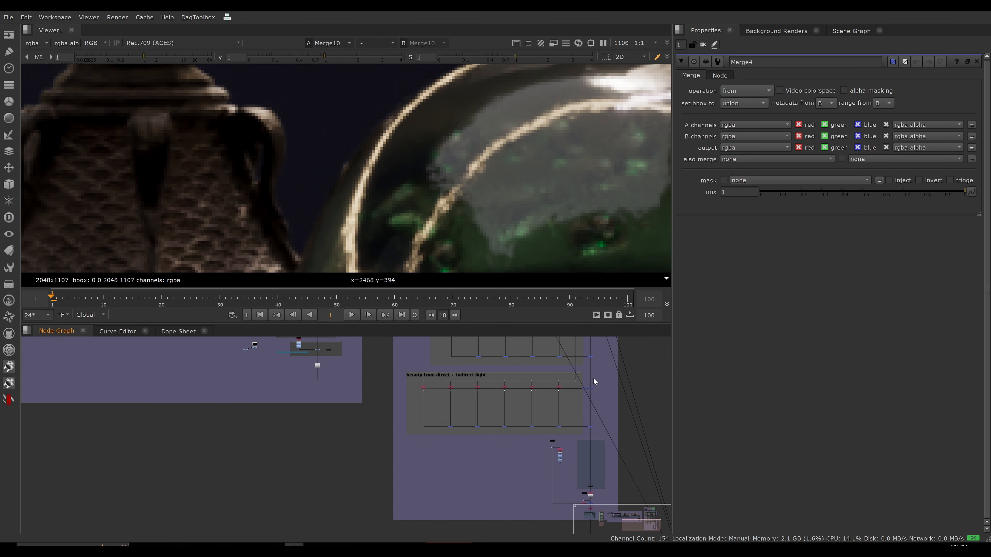
middle_drag(593, 378, 554, 440)
scroll(561, 427, up, 3)
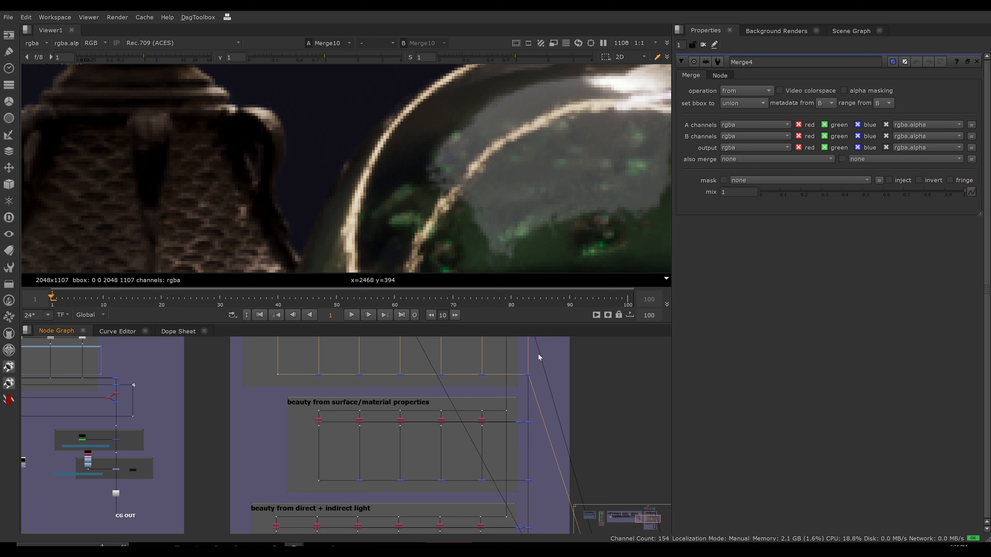
key(f)
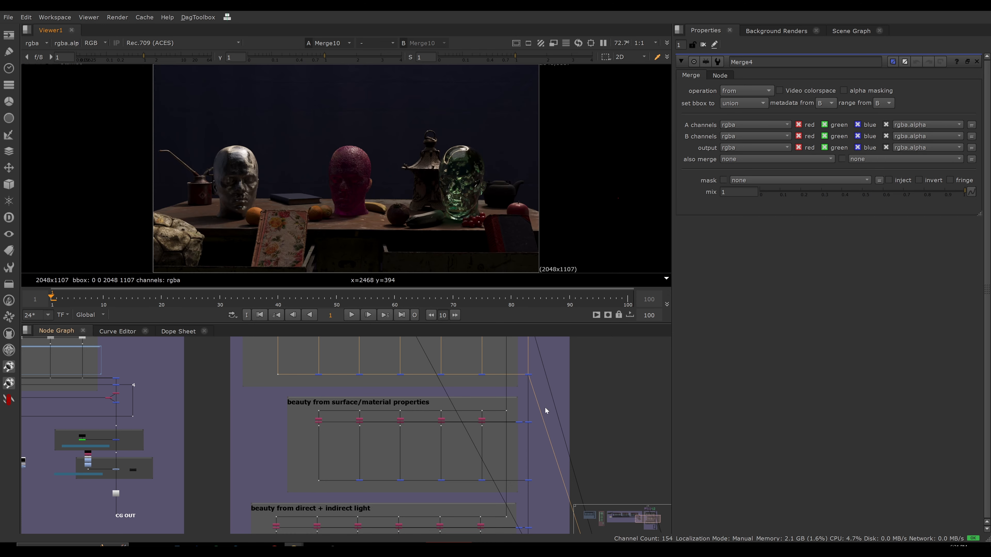
click(528, 422)
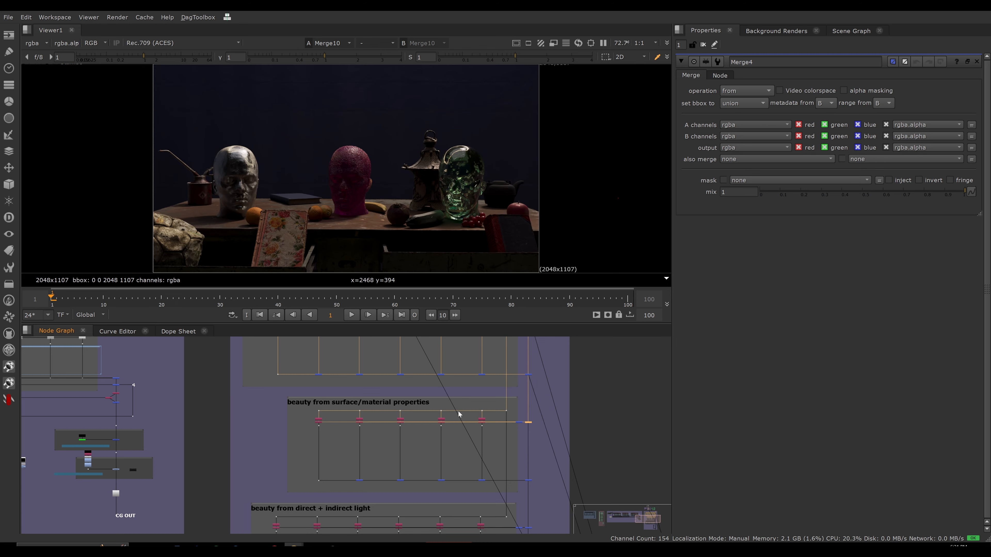
middle_drag(396, 415, 371, 422)
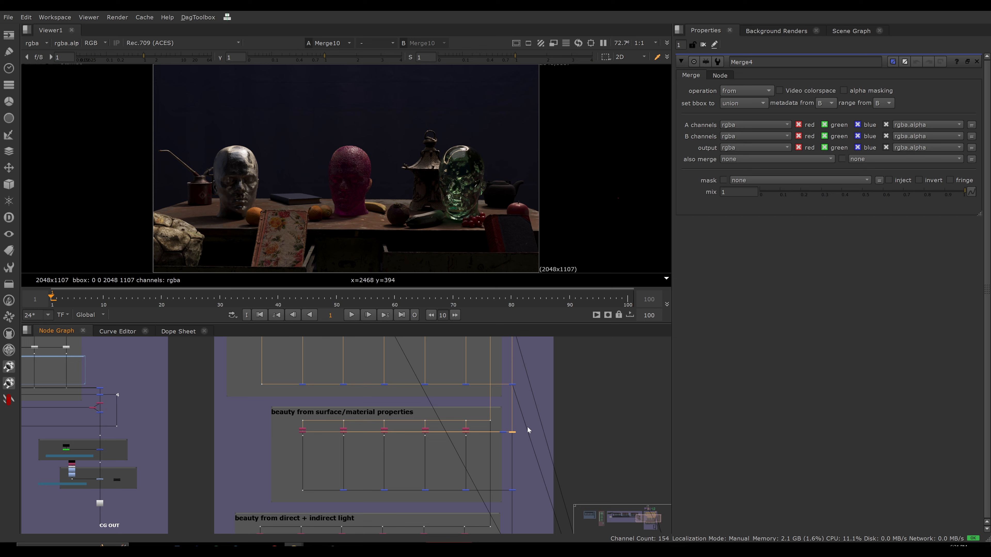
drag(528, 427, 504, 441)
key(1)
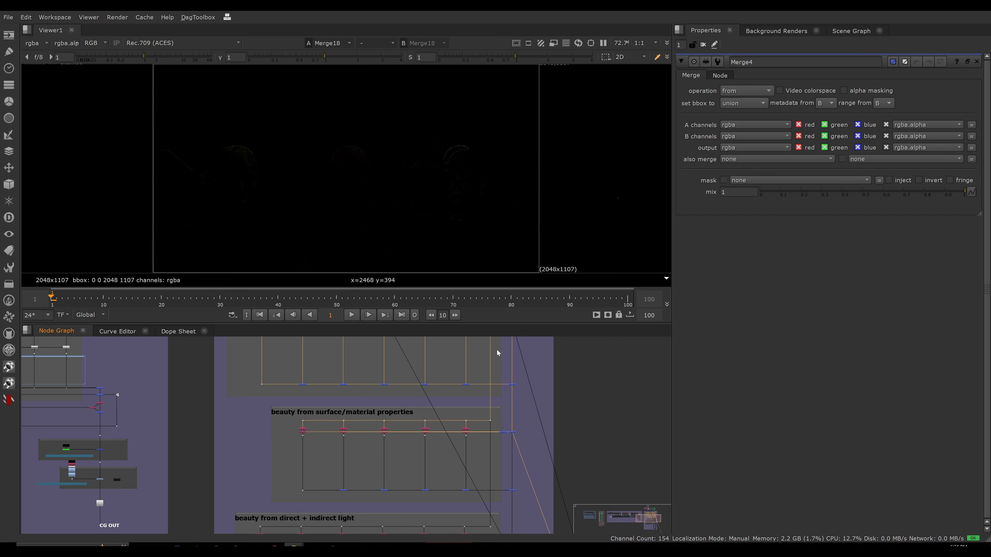
View the Merge21 result that adds the surface/material passes back, and open its properties.
middle_drag(492, 453, 468, 404)
scroll(471, 408, up, 3)
drag(479, 432, 519, 480)
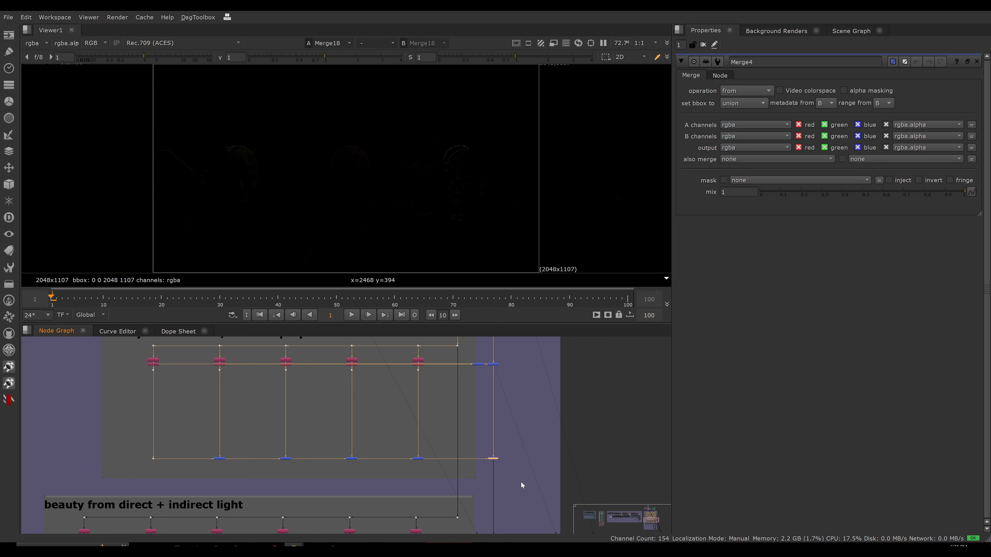
key(1)
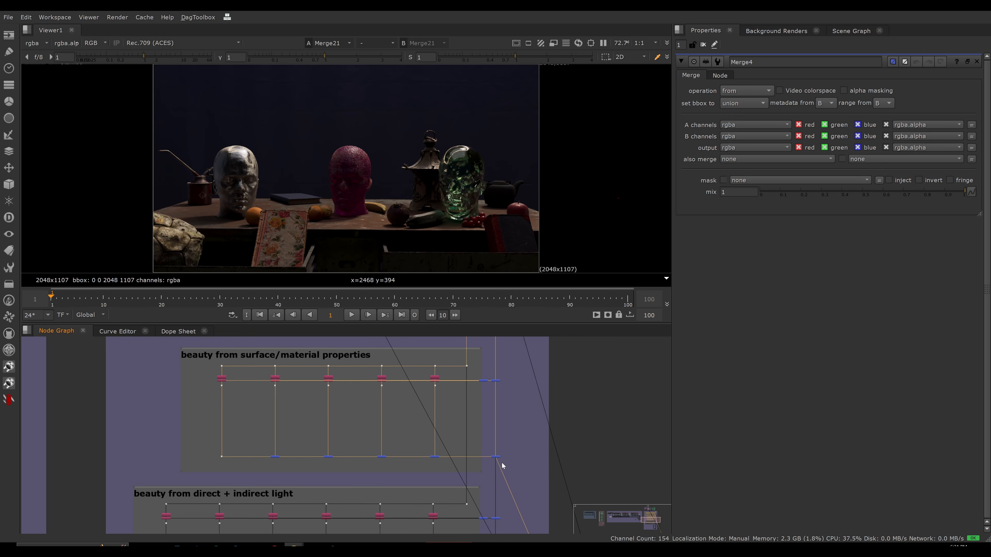
scroll(502, 430, up, 5)
double_click(492, 445)
scroll(451, 451, down, 5)
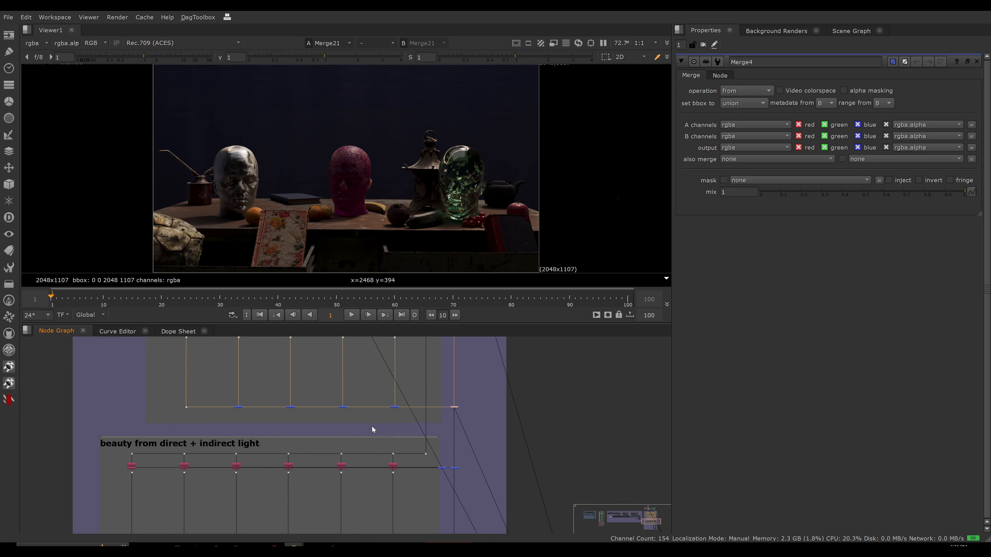
Compare the plus Merge row under the surface/material passes with the merging in the neighbouring rebuild setup.
drag(464, 458, 494, 464)
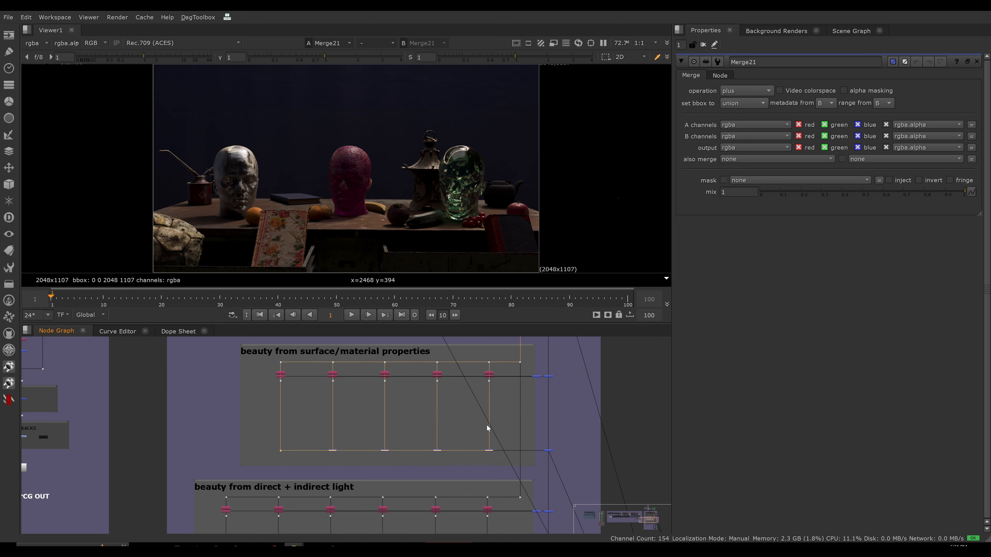
middle_drag(486, 425, 509, 499)
drag(231, 378, 536, 405)
scroll(468, 414, down, 6)
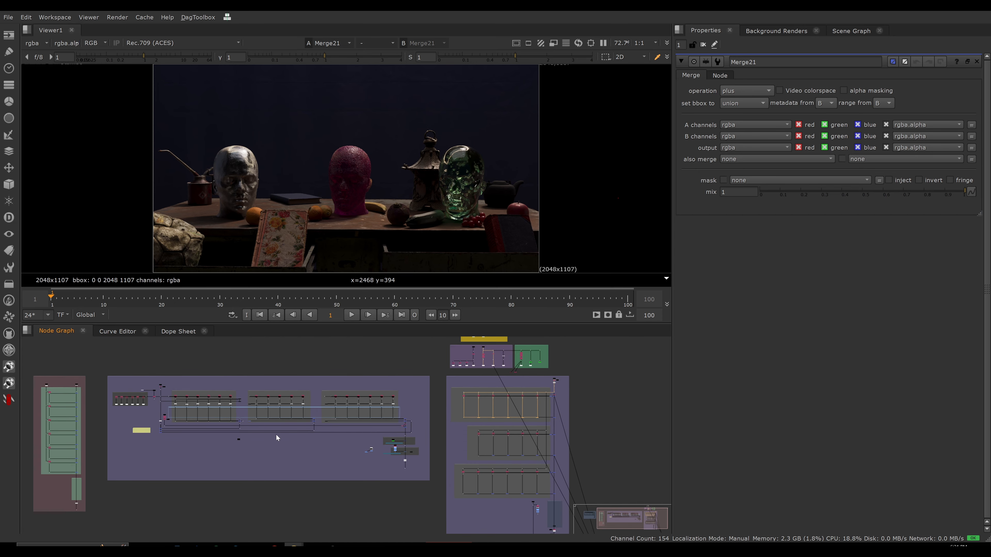
scroll(378, 422, up, 7)
mouse_move(445, 421)
mouse_down()
mouse_move(445, 400)
mouse_move(450, 423)
mouse_up()
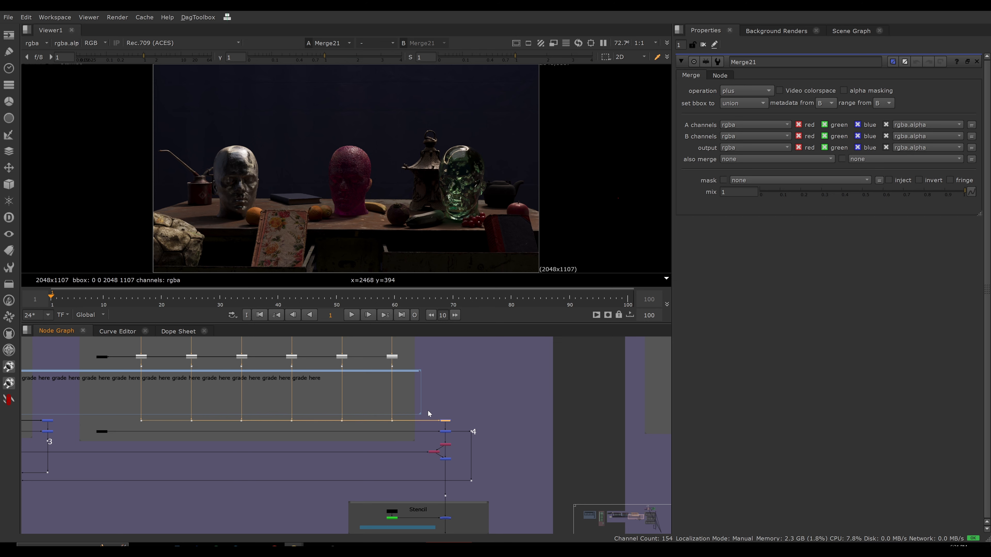
scroll(425, 412, down, 6)
middle_drag(600, 436, 415, 419)
middle_drag(421, 454, 471, 412)
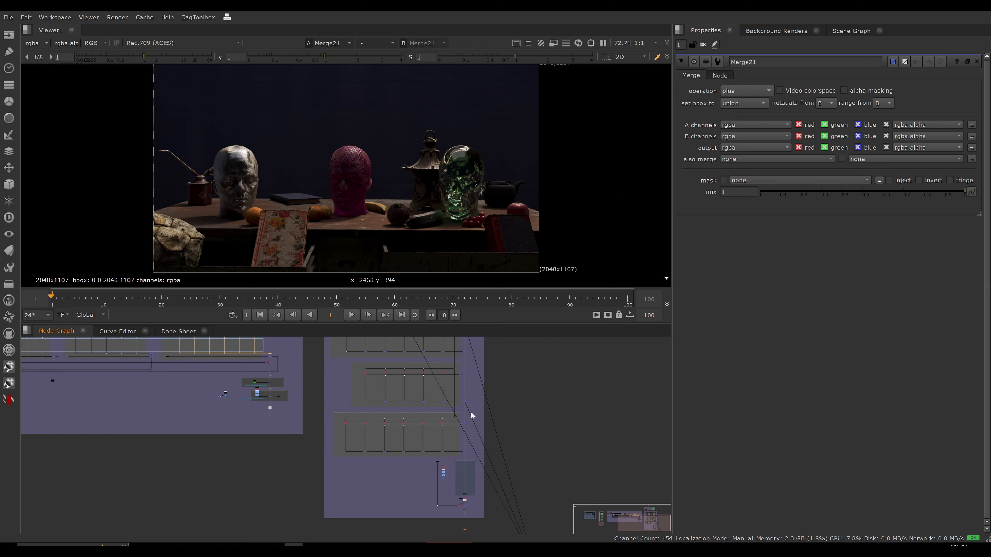
View the result of Merge20 beside the "beauty from direct + indirect light" section.
scroll(471, 411, up, 8)
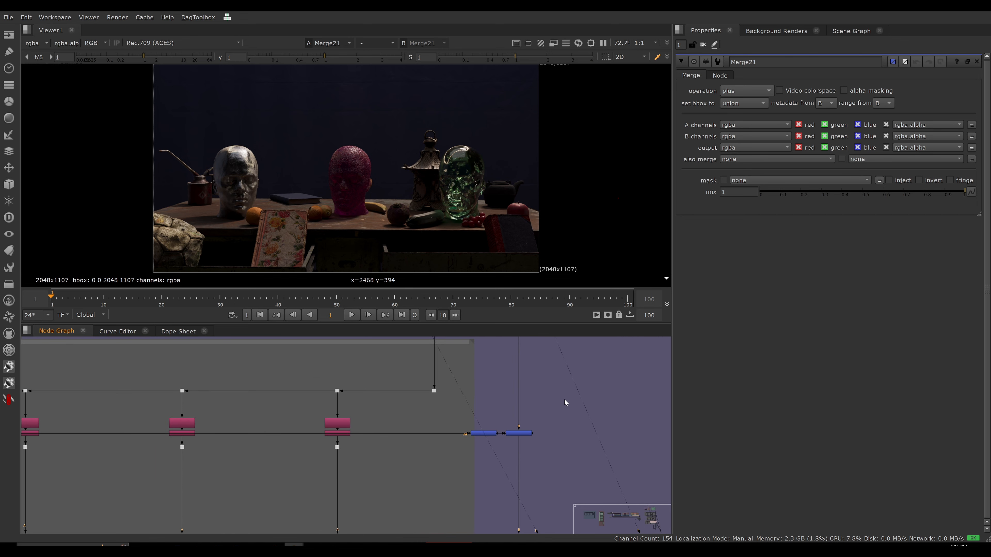
drag(564, 399, 503, 456)
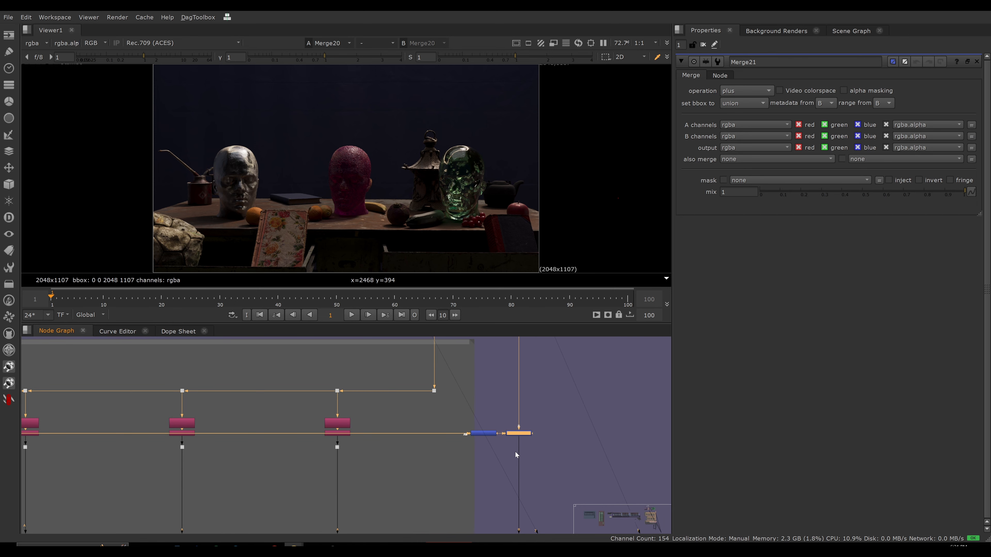
key(1)
click(515, 451)
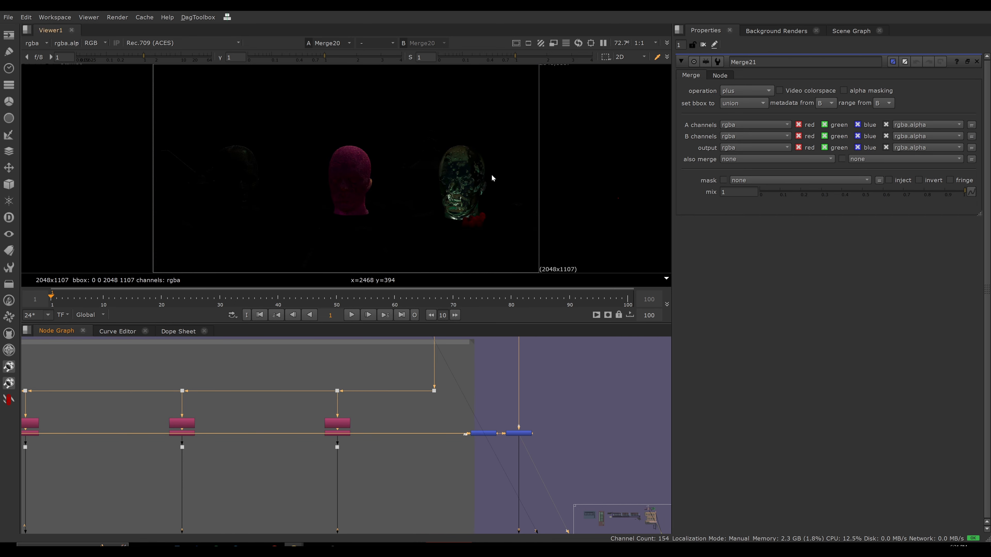
scroll(403, 421, down, 7)
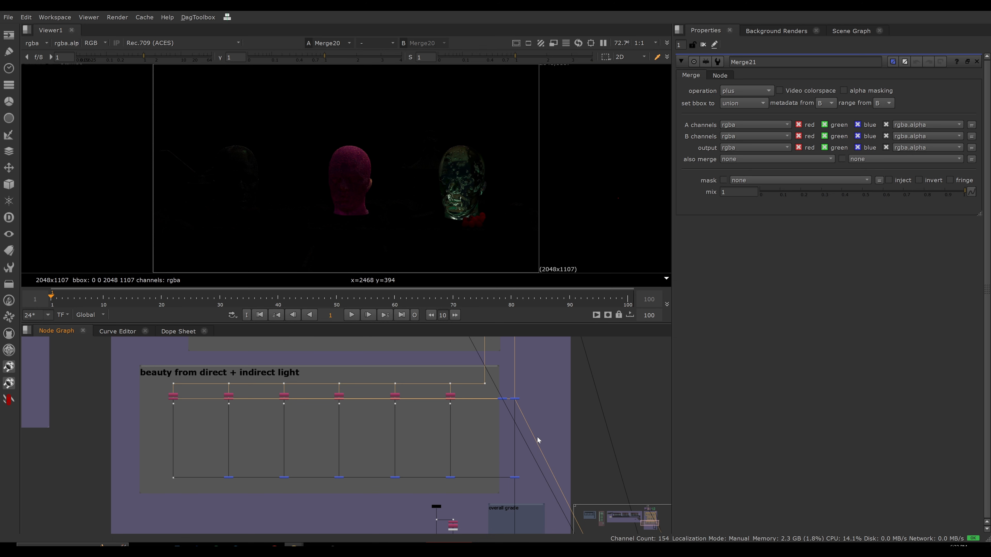
View Merge27, the last plus Merge in the direct + indirect light row.
middle_drag(537, 437, 517, 413)
scroll(516, 434, down, 1)
scroll(515, 437, up, 6)
ctrl+shift+click(393, 450)
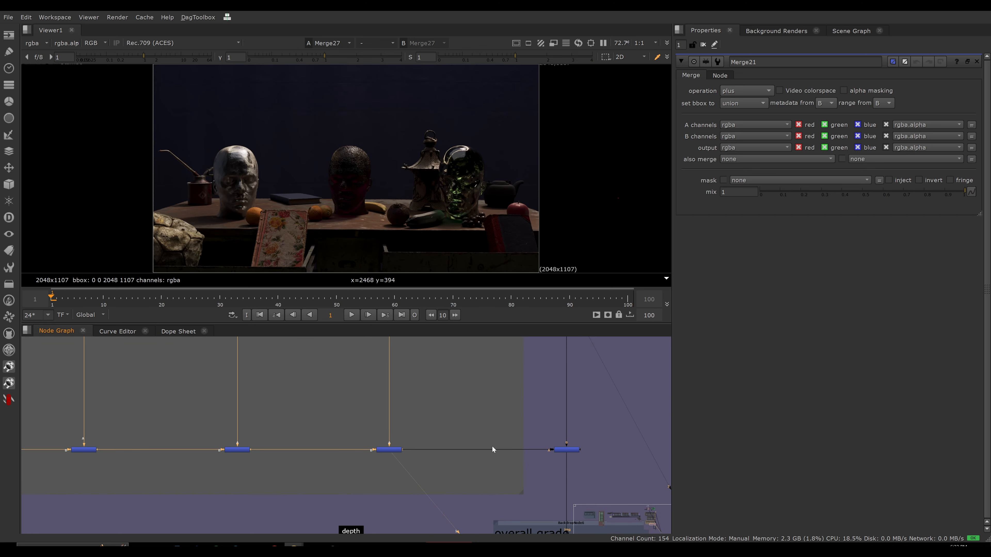
View Merge29, which adds the direct + indirect light passes back onto the main pipe.
scroll(460, 428, down, 3)
middle_drag(443, 426, 364, 430)
drag(412, 415, 485, 458)
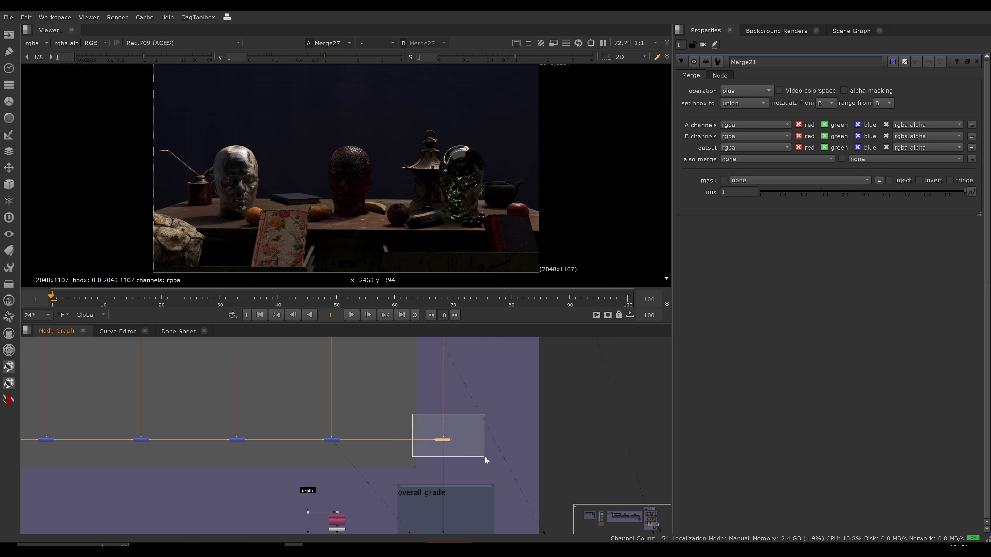
key(1)
click(488, 440)
scroll(492, 413, down, 8)
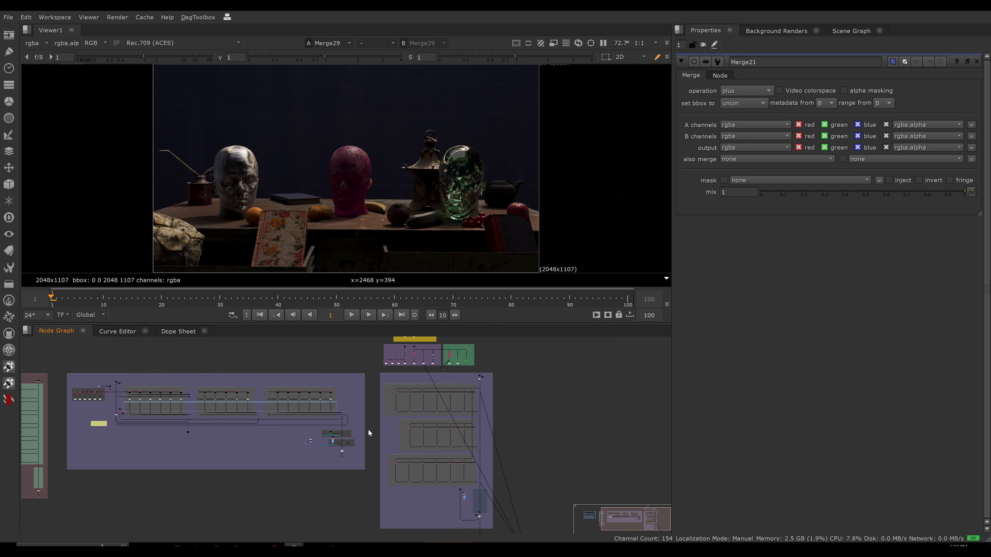
Insert a Grade node on the third pass branch of the "beauty from lights" section in the combined setup.
scroll(455, 485, up, 10)
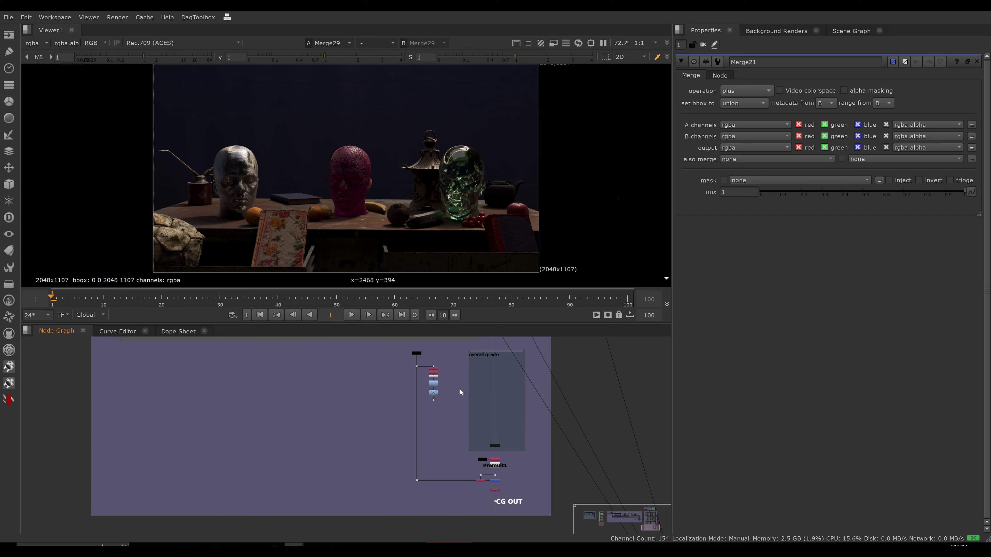
scroll(501, 442, down, 5)
middle_drag(500, 441, 516, 441)
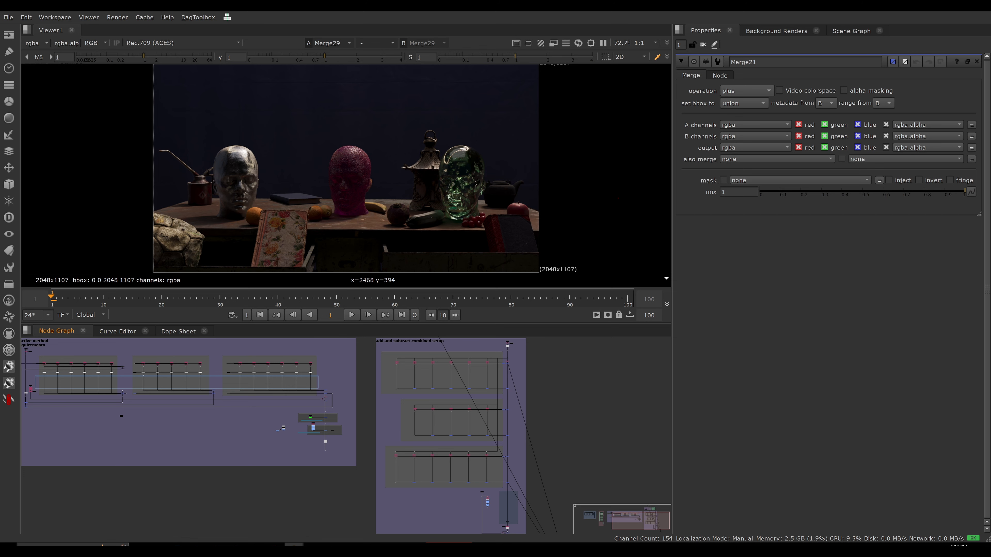
scroll(420, 376, up, 5)
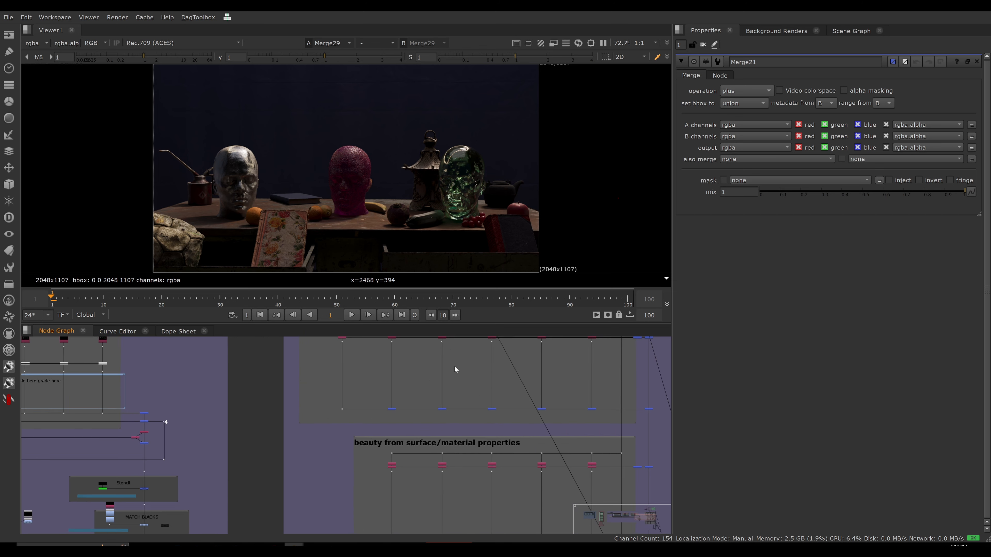
click(439, 381)
drag(437, 379, 440, 380)
middle_drag(484, 517, 451, 418)
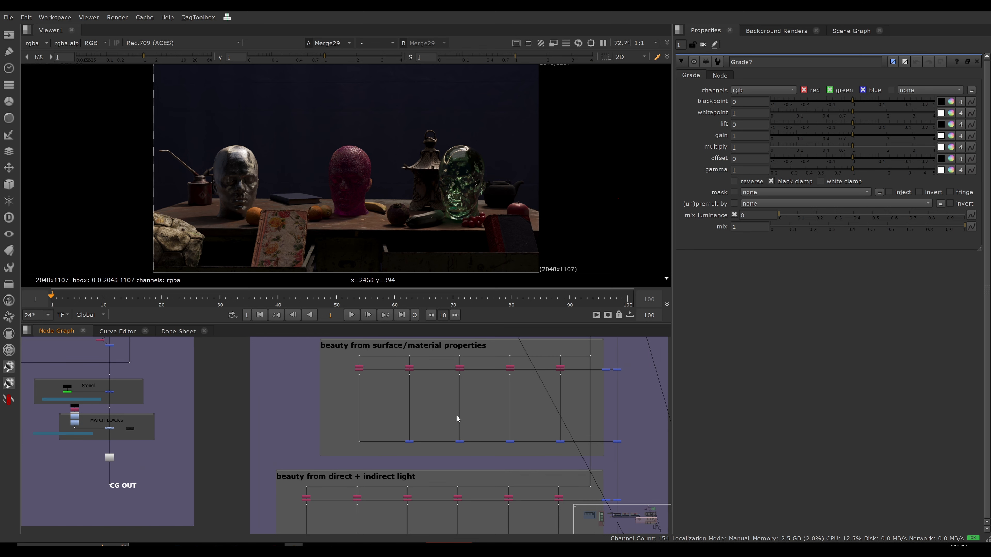
Insert Grade nodes on the third surface/material branch and the second direct + indirect light branch.
key(g)
drag(455, 418, 460, 414)
middle_drag(443, 451, 458, 346)
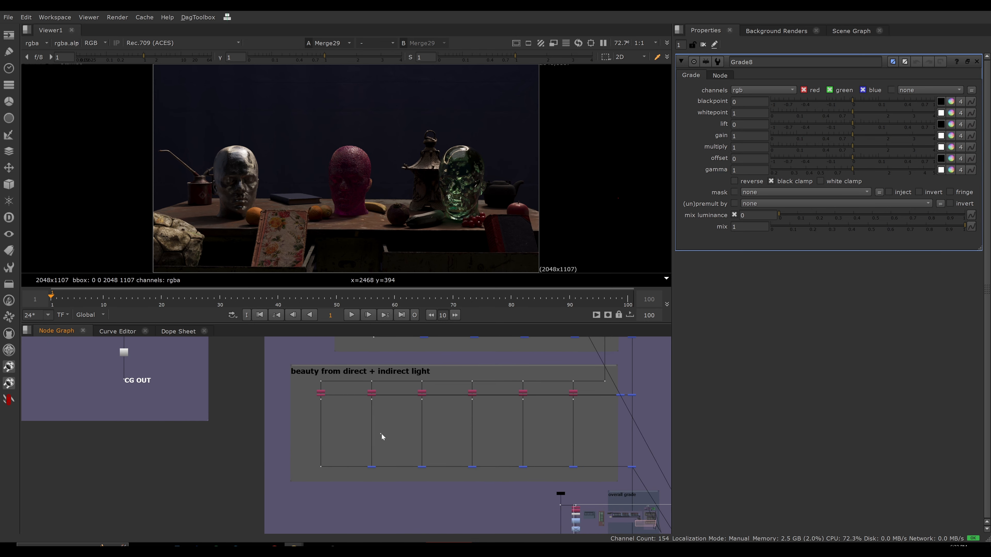
key(g)
drag(383, 434, 371, 433)
Adjust the multiply of the Grade in the lights section, ending at 4.
scroll(371, 434, down, 3)
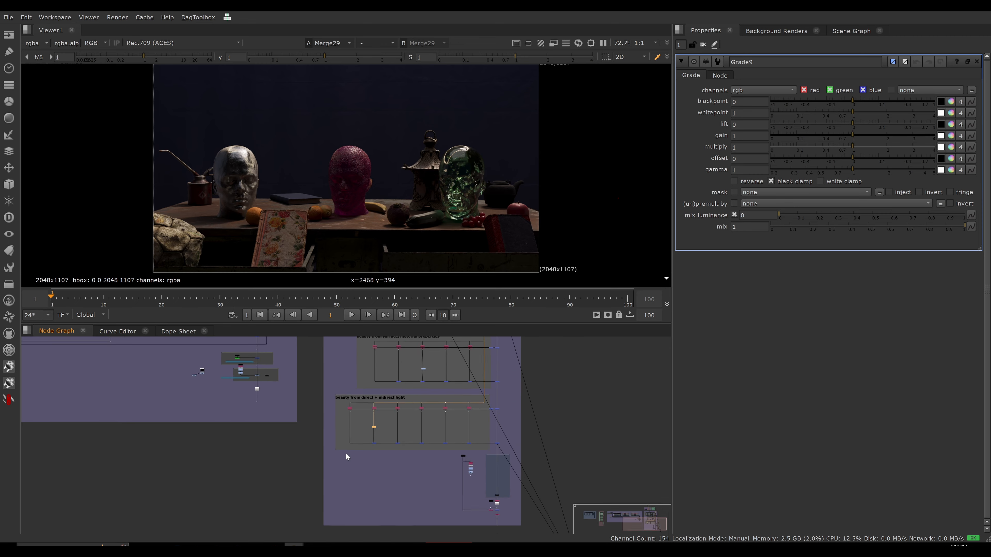
scroll(399, 384, down, 1)
middle_drag(399, 384, 384, 472)
scroll(411, 455, up, 4)
drag(404, 461, 402, 461)
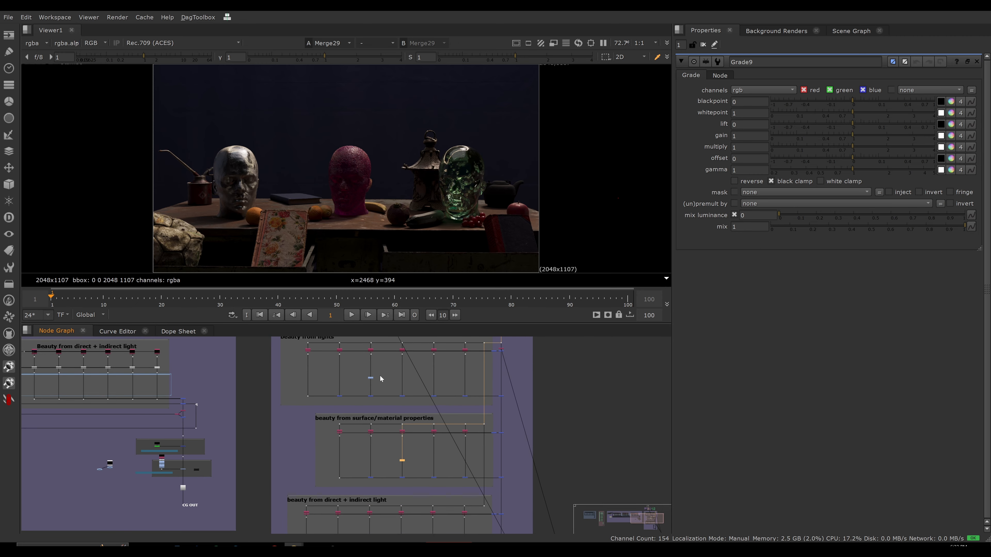
click(370, 379)
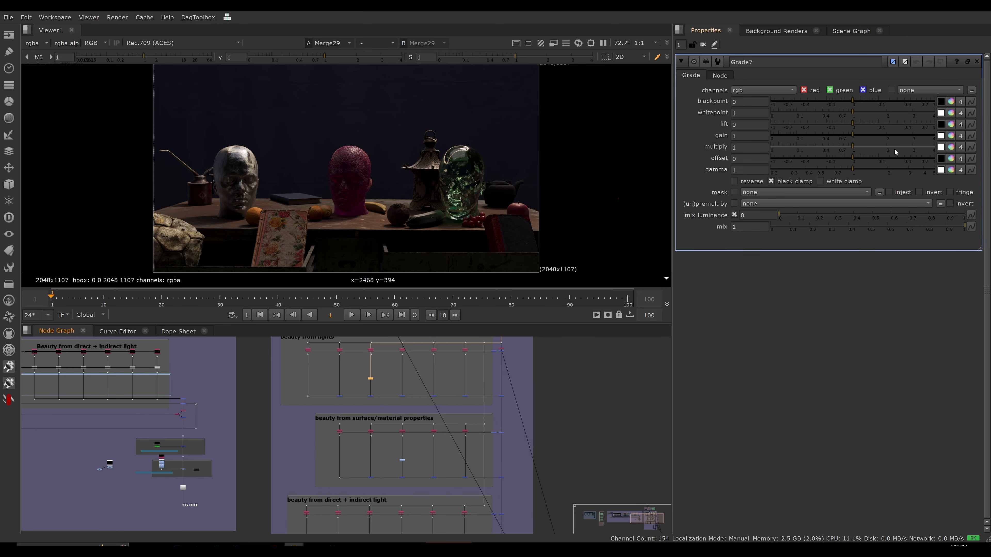
click(910, 148)
click(927, 148)
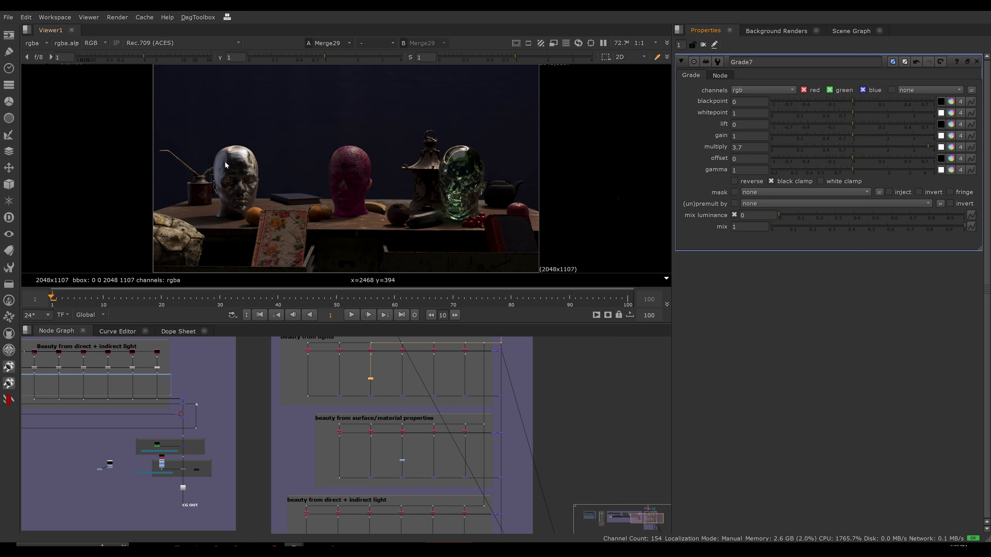
drag(926, 147, 956, 153)
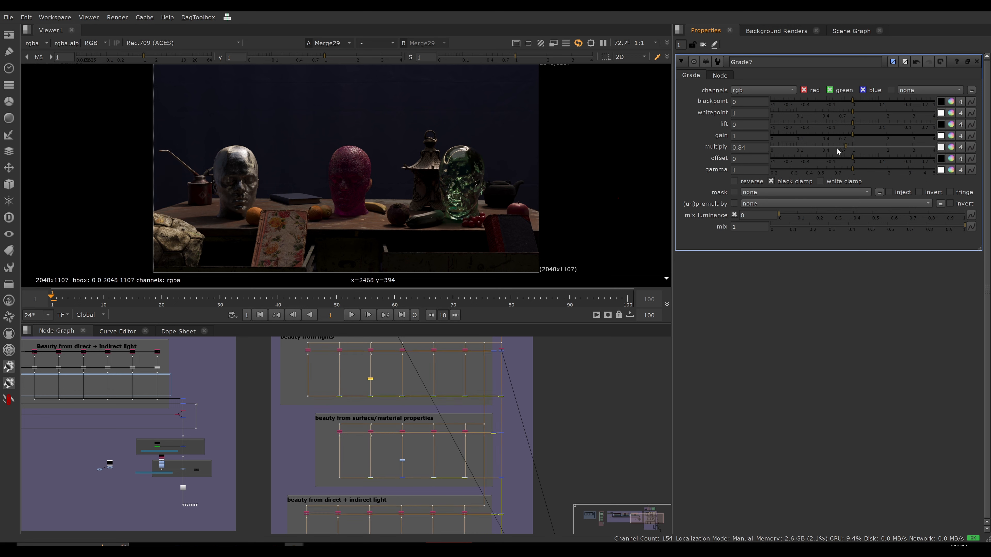
Set the multiply of the Grade on the third surface/material branch to 3.75.
scroll(422, 380, up, 8)
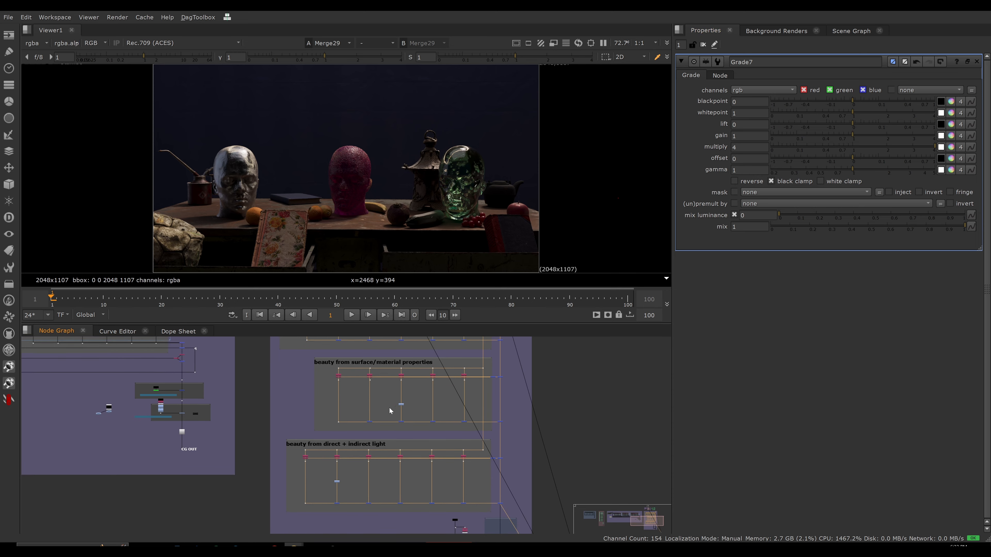
scroll(351, 373, down, 5)
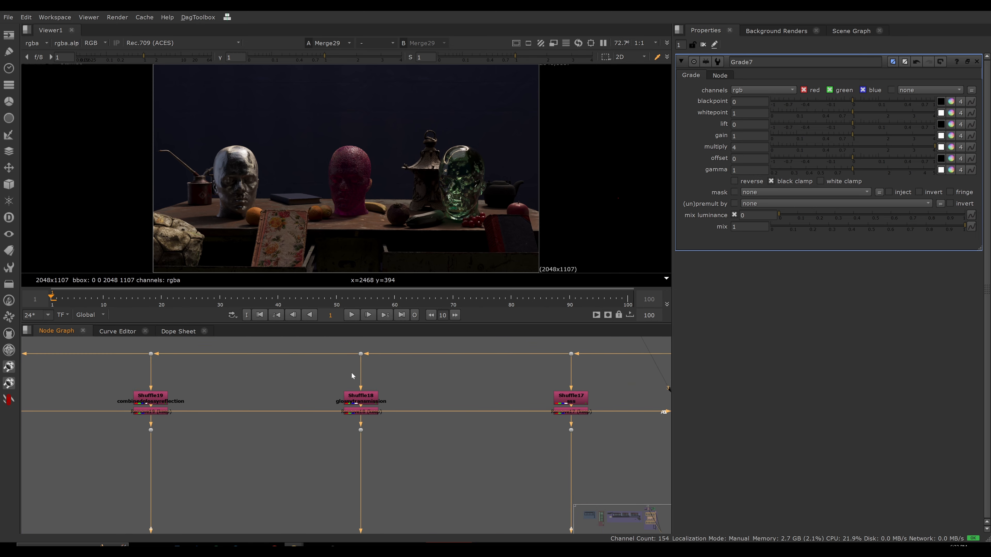
click(357, 450)
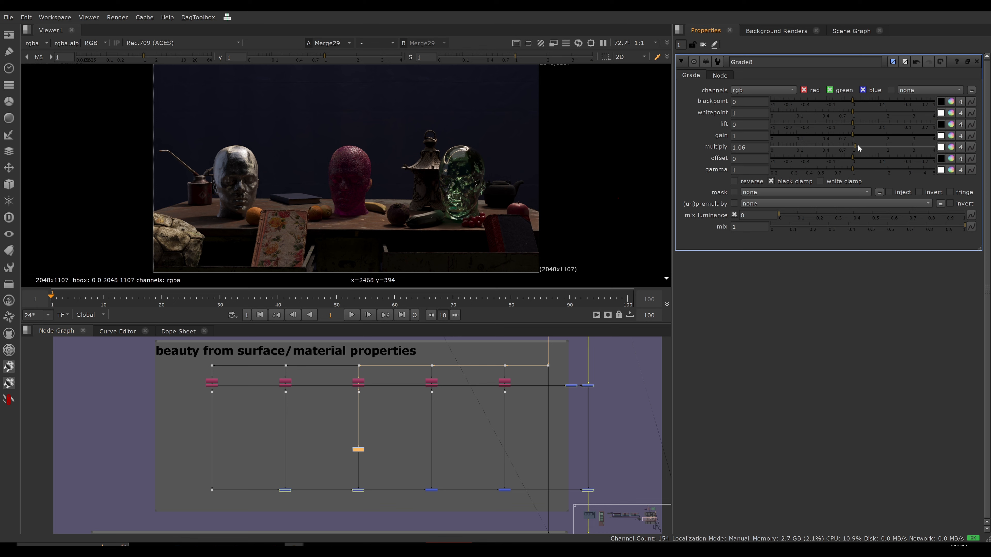
drag(858, 144, 929, 147)
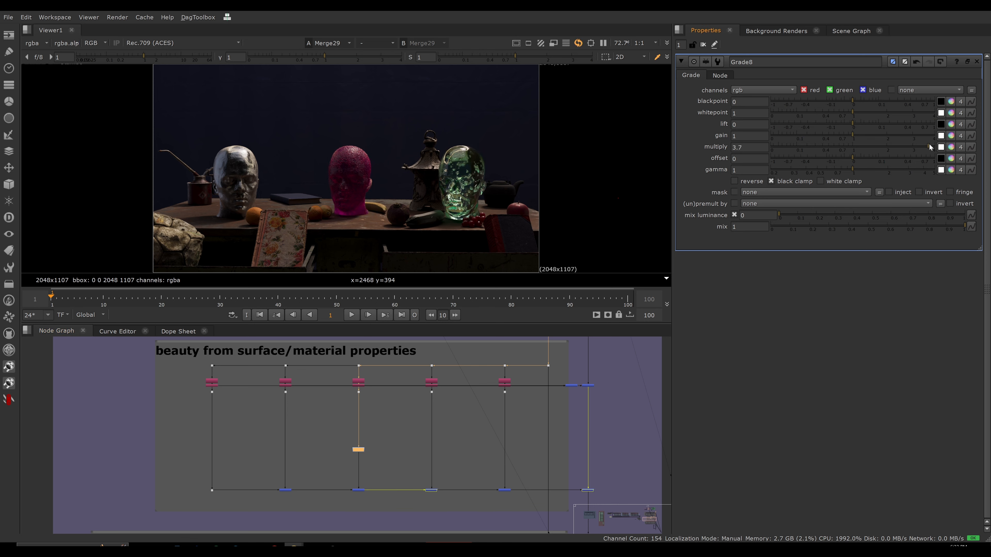
Insert a Grade node on the first surface/material branch and set its multiply to 2.8.
middle_drag(207, 409, 321, 432)
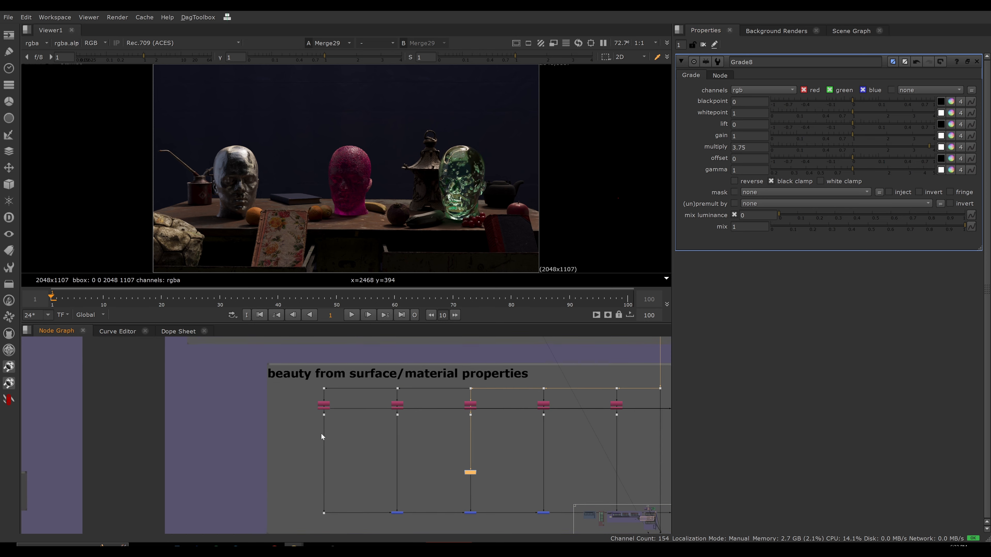
scroll(307, 424, up, 5)
scroll(309, 415, down, 2)
middle_drag(385, 450, 379, 422)
click(380, 424)
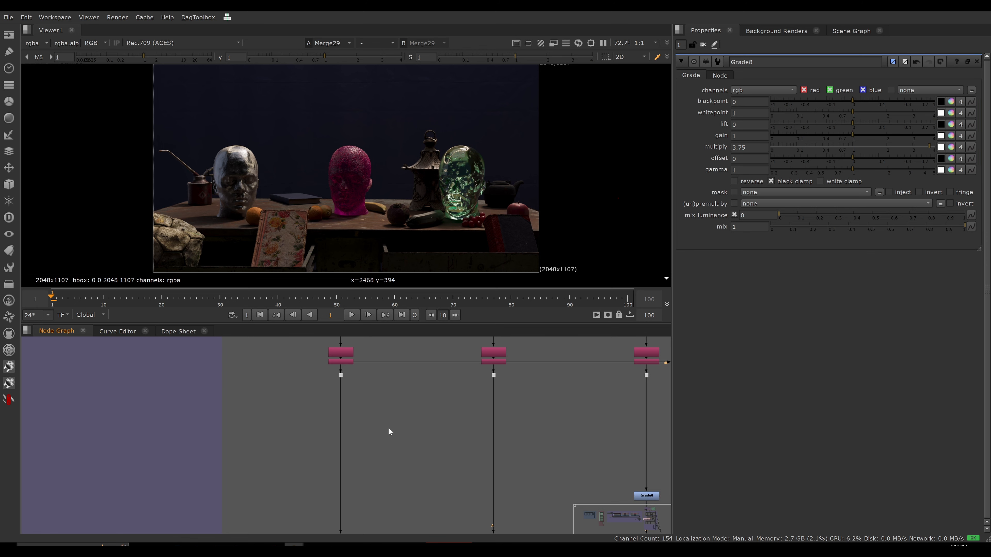
key(g)
drag(398, 431, 350, 445)
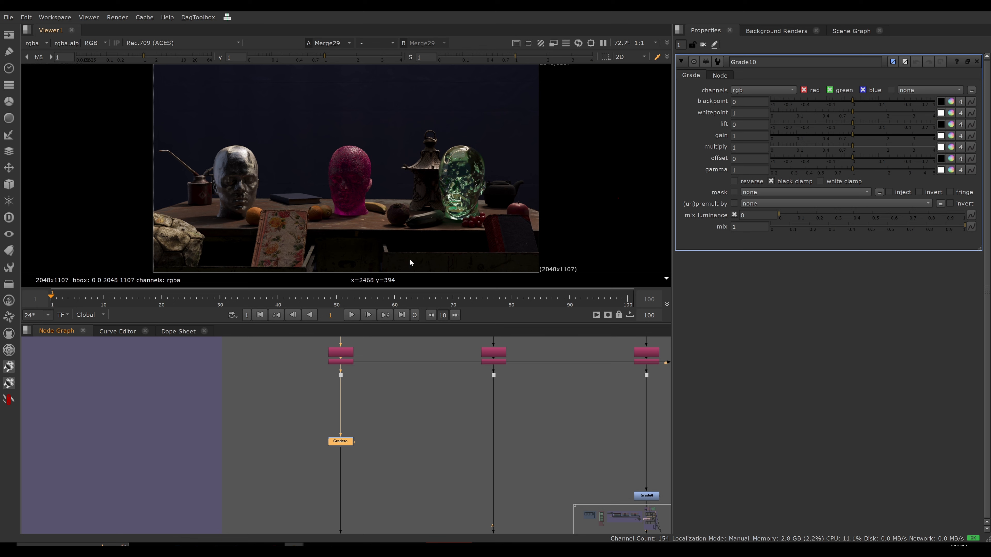
scroll(400, 214, down, 5)
key(f)
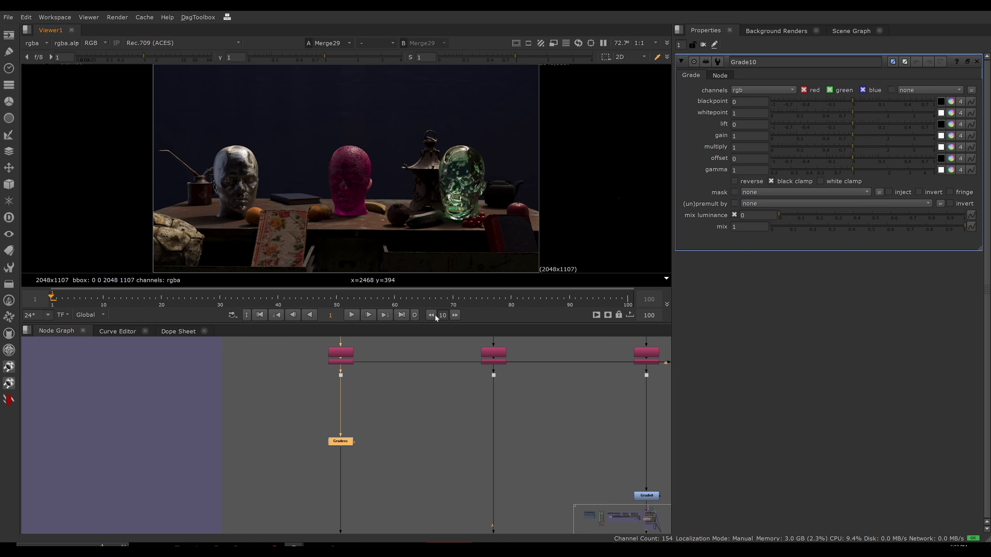
drag(857, 147, 910, 152)
Adjust the multiply of the Grade in the direct + indirect light section, ending at 3.9.
scroll(377, 424, down, 1)
scroll(373, 406, down, 3)
scroll(369, 392, up, 6)
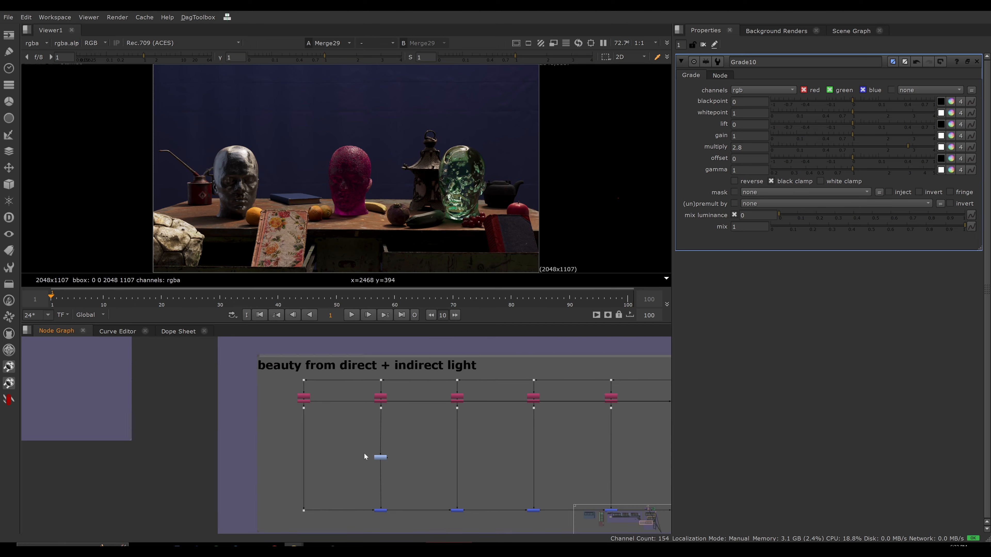
middle_drag(413, 341, 367, 395)
scroll(366, 394, down, 4)
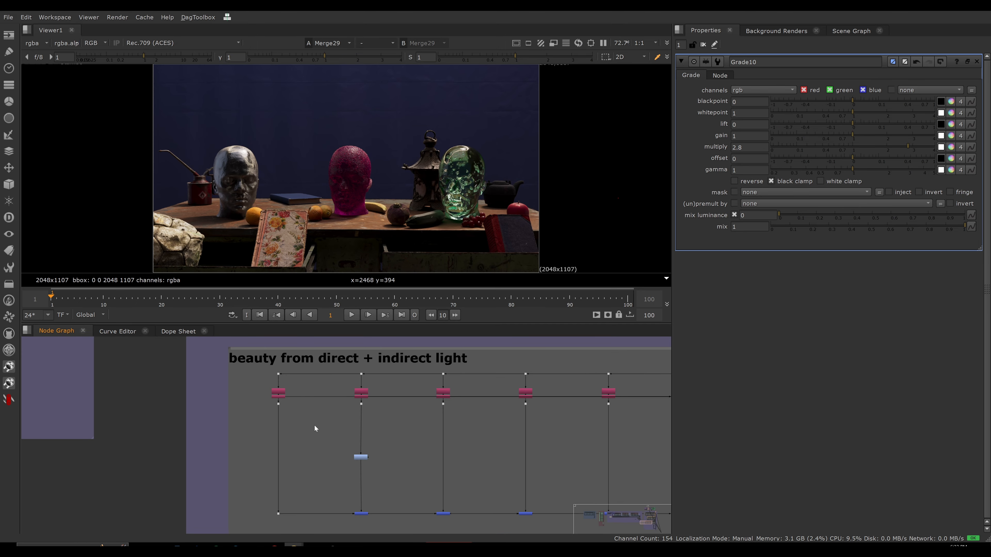
scroll(328, 403, down, 2)
middle_drag(315, 425, 335, 453)
double_click(361, 446)
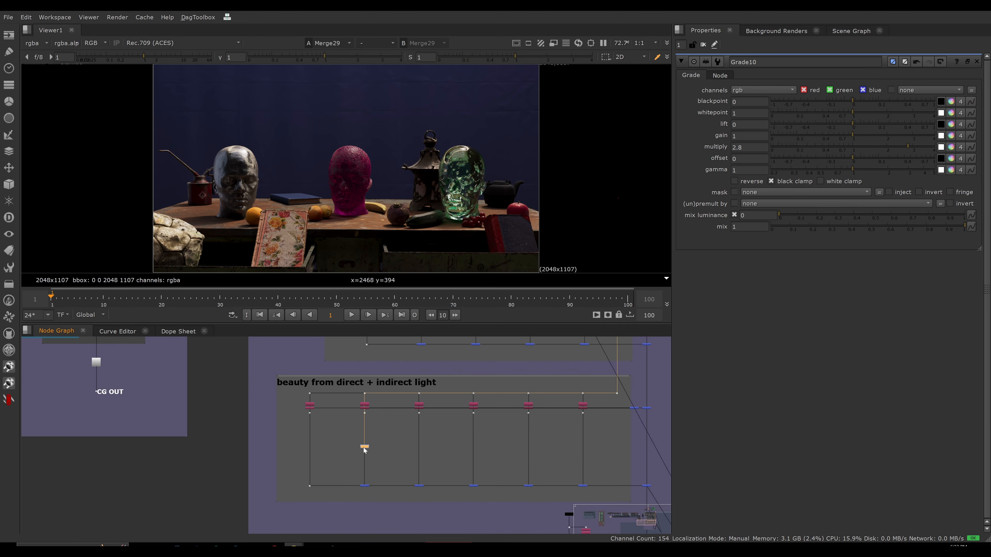
drag(853, 150, 935, 147)
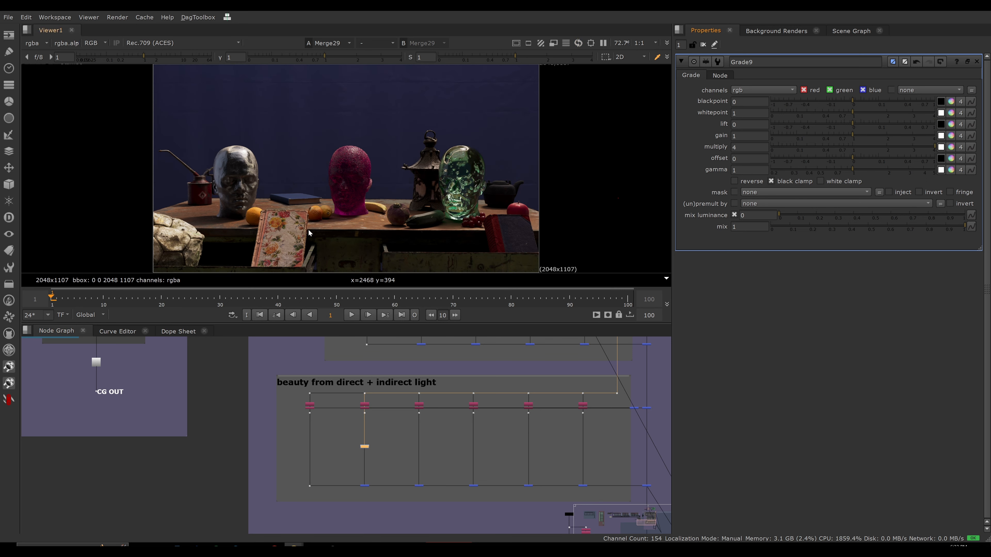
drag(876, 147, 924, 160)
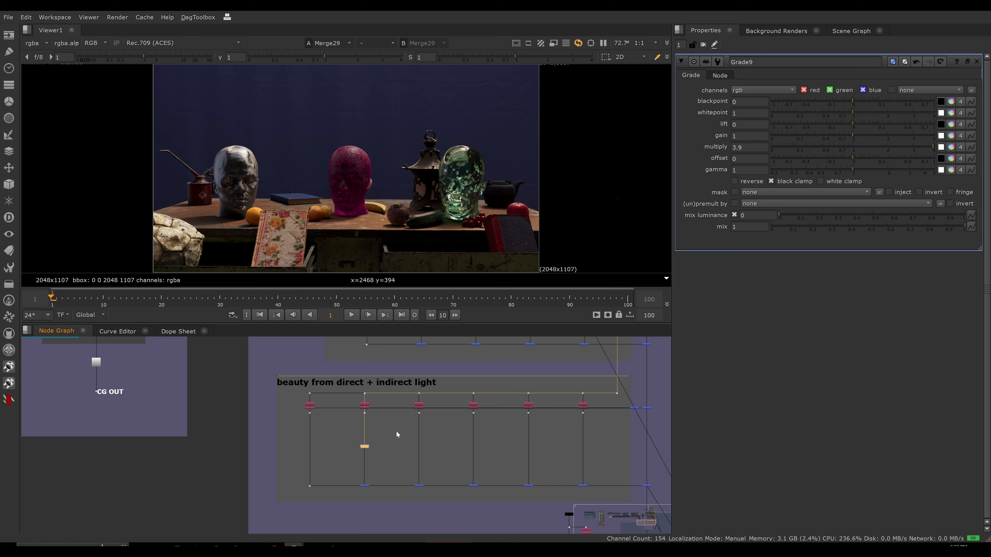
Delete the test Grade nodes from the lights, surface/material and direct + indirect light sections.
scroll(395, 430, down, 6)
scroll(352, 411, down, 2)
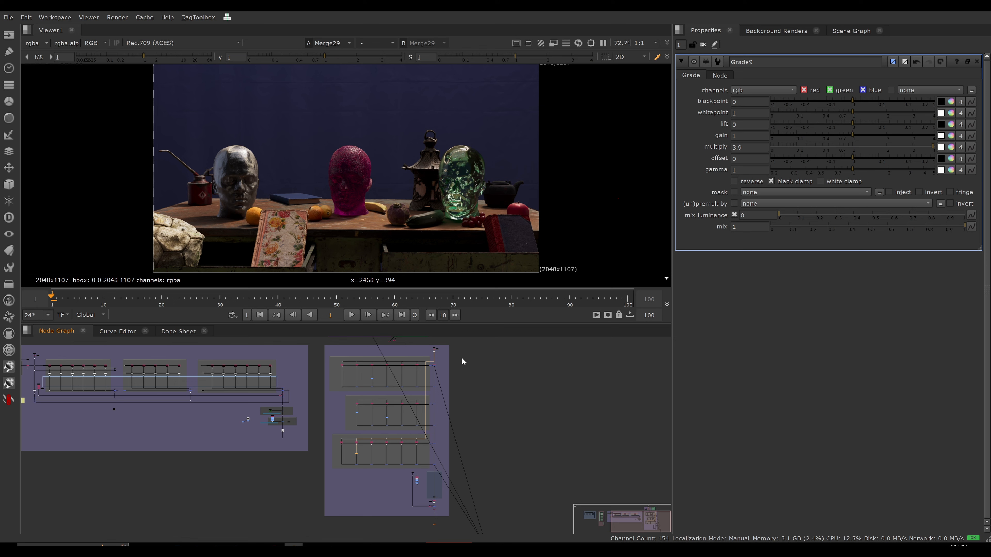
drag(462, 358, 452, 528)
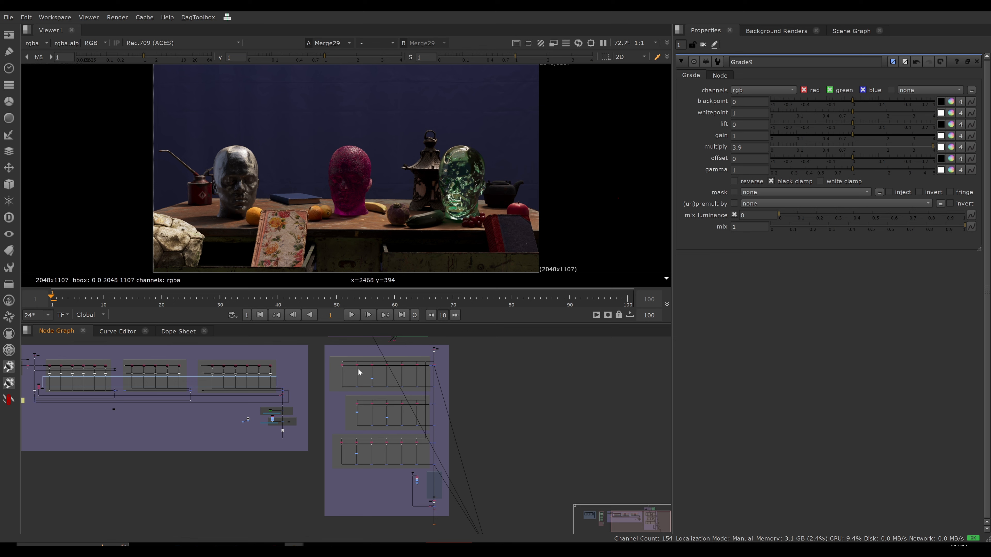
drag(360, 373, 383, 380)
key(Delete)
drag(354, 411, 390, 423)
key(Delete)
drag(359, 461, 348, 445)
key(Delete)
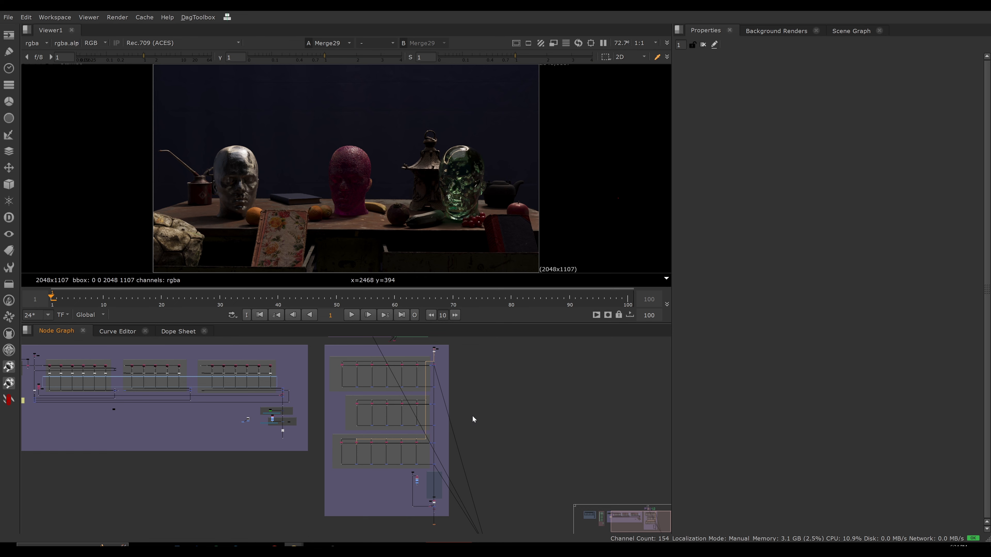
Examine the layout of the whole add and subtract combined setup in an enlarged node graph, beside the neighbouring rebuild setup.
key(space)
middle_drag(511, 384, 639, 282)
scroll(537, 285, up, 4)
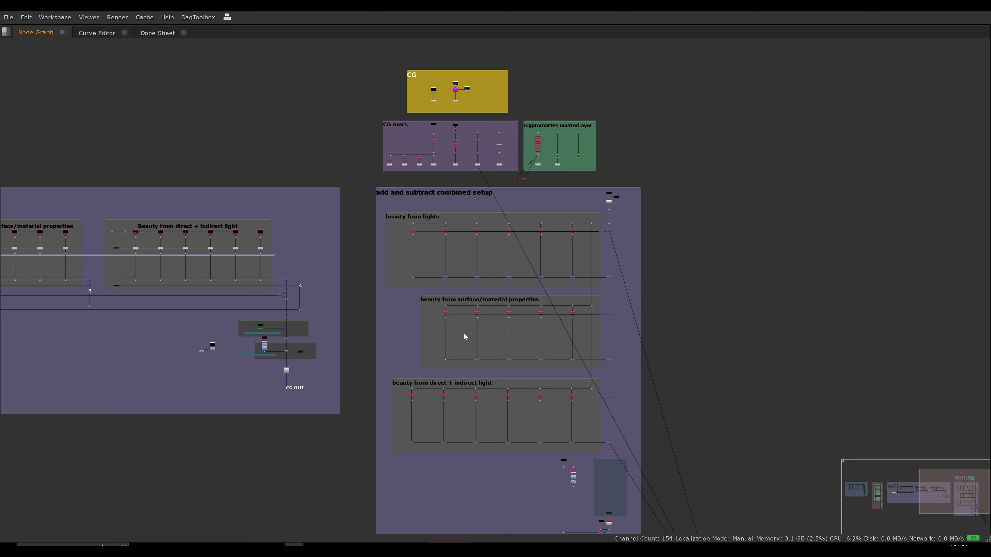
scroll(464, 338, down, 3)
key(space)
middle_drag(570, 343, 471, 416)
scroll(471, 419, down, 1)
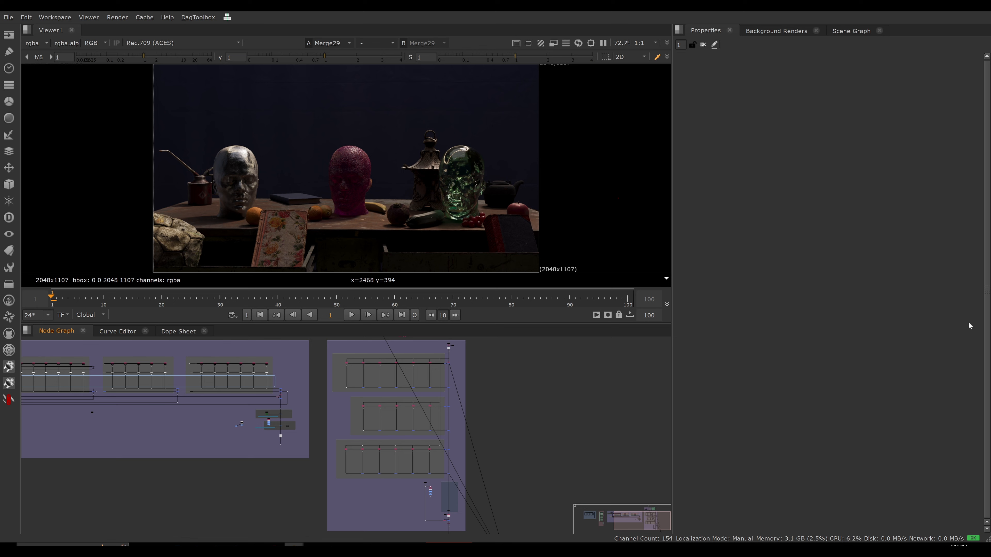
middle_drag(513, 440, 510, 443)
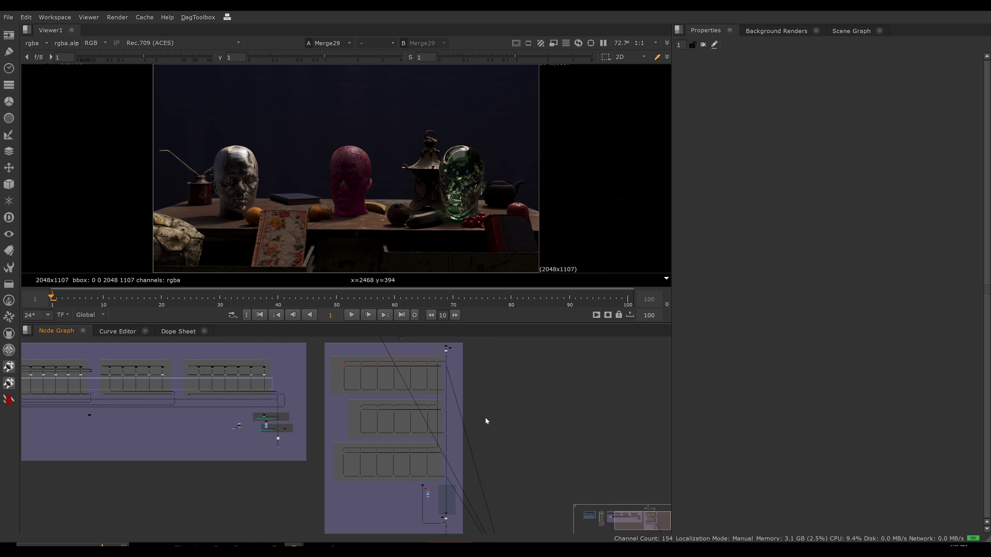
scroll(486, 421, down, 2)
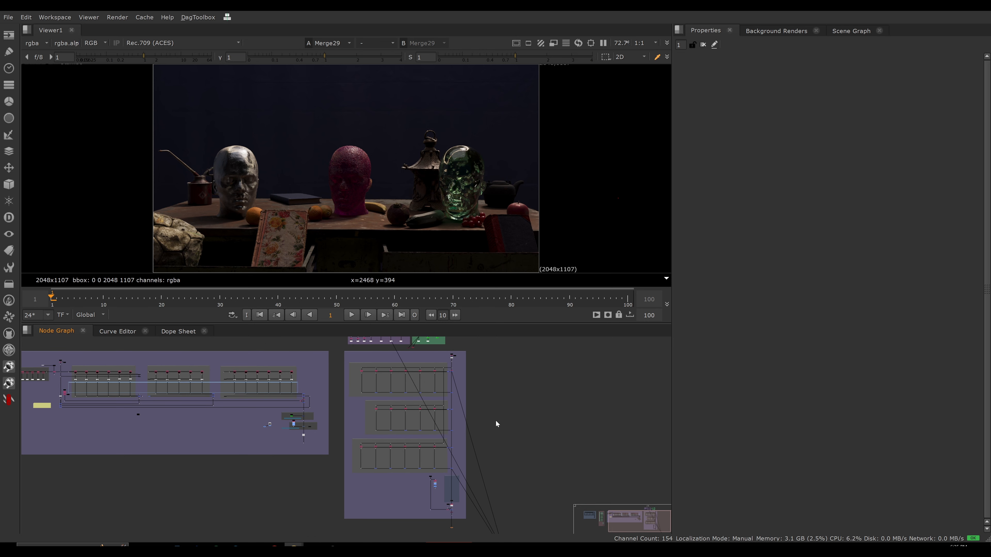
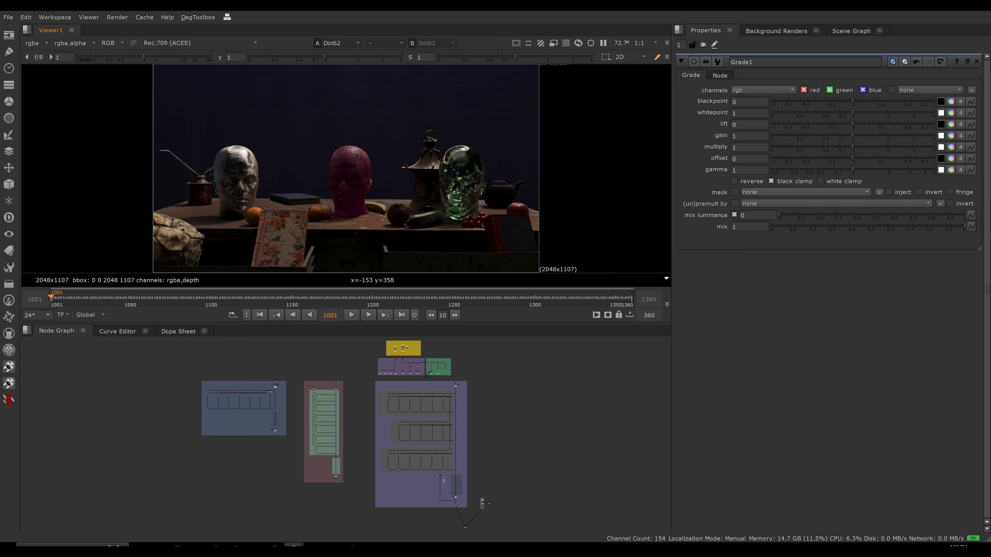
Set the multiply of the Grade on the second branch of the lights section to 0.27.
scroll(405, 422, up, 5)
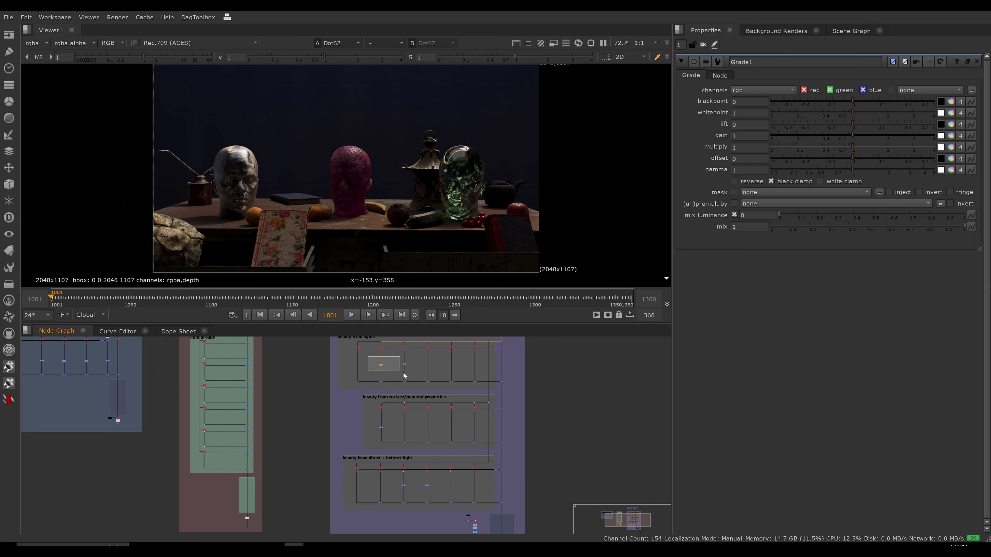
drag(400, 481, 431, 491)
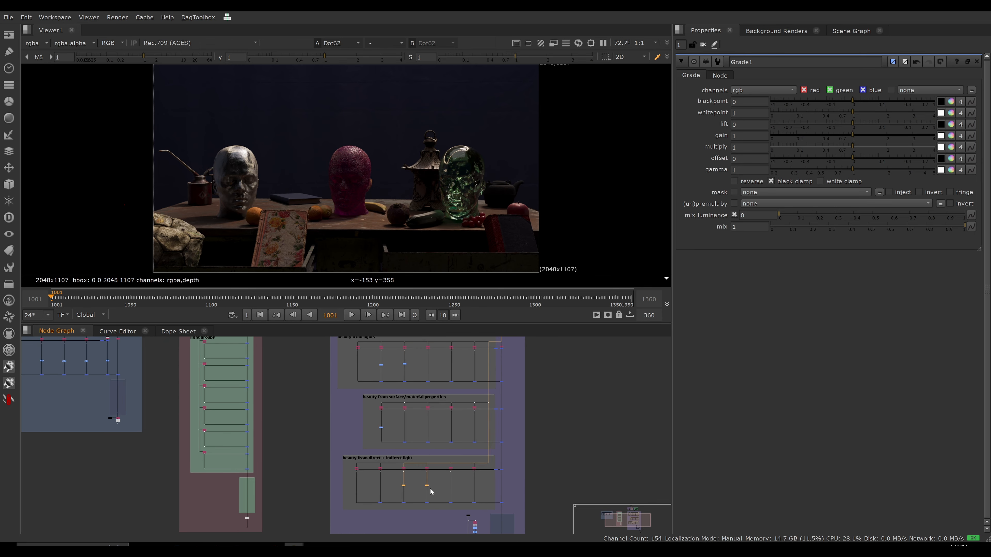
scroll(428, 457, up, 10)
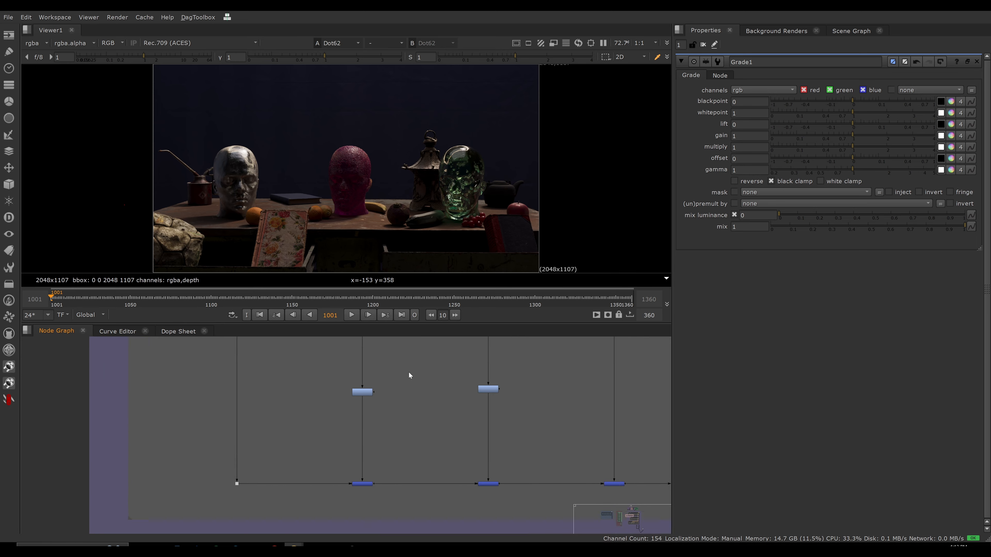
scroll(416, 414, down, 4)
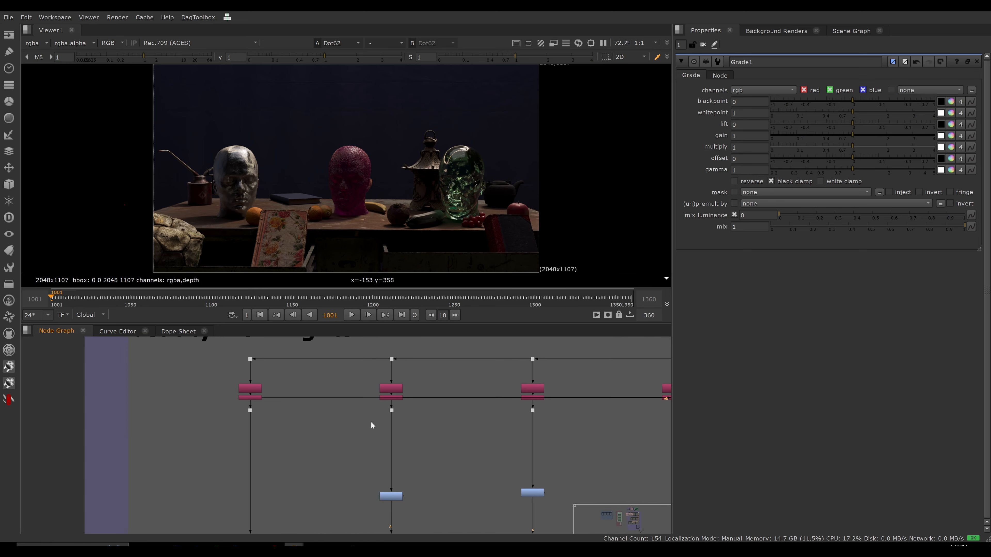
scroll(371, 422, up, 4)
scroll(407, 409, down, 2)
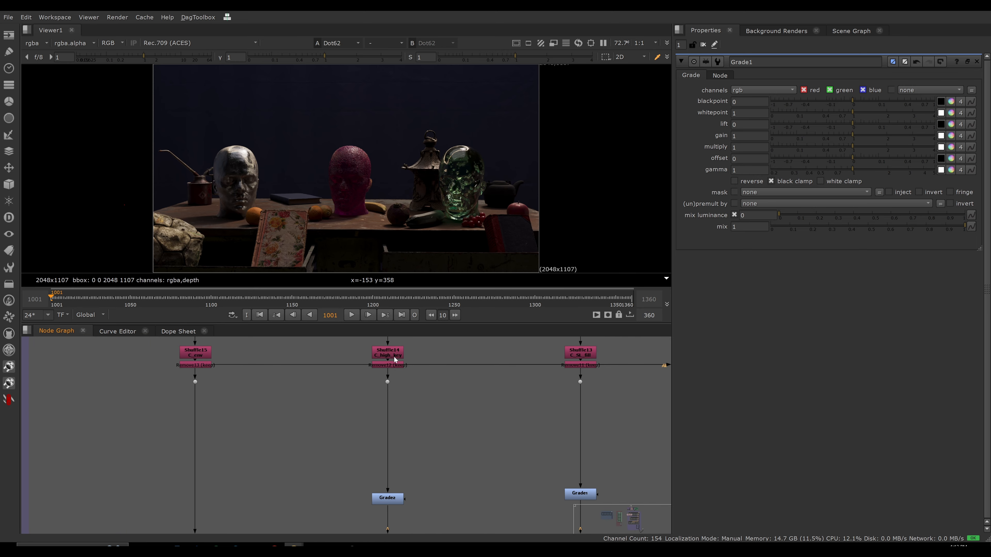
double_click(393, 498)
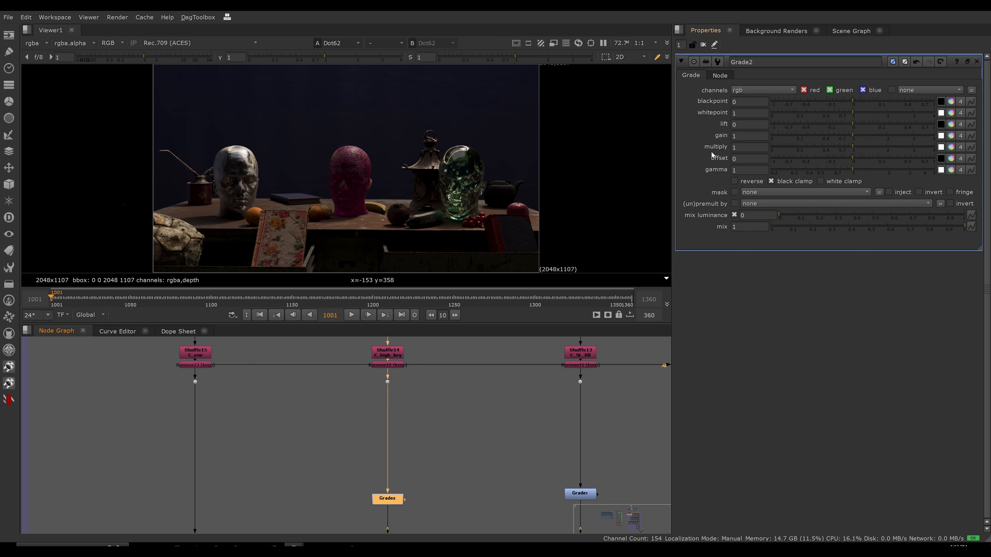
drag(844, 145, 808, 151)
Set the multiply of the Grade on the third branch of the lights section to 0.
middle_drag(667, 358, 583, 353)
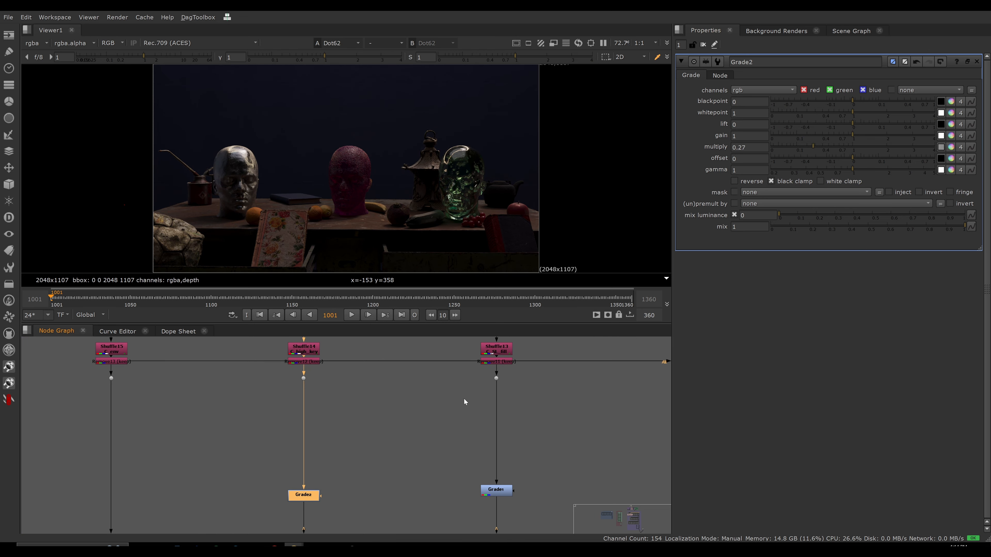
double_click(496, 489)
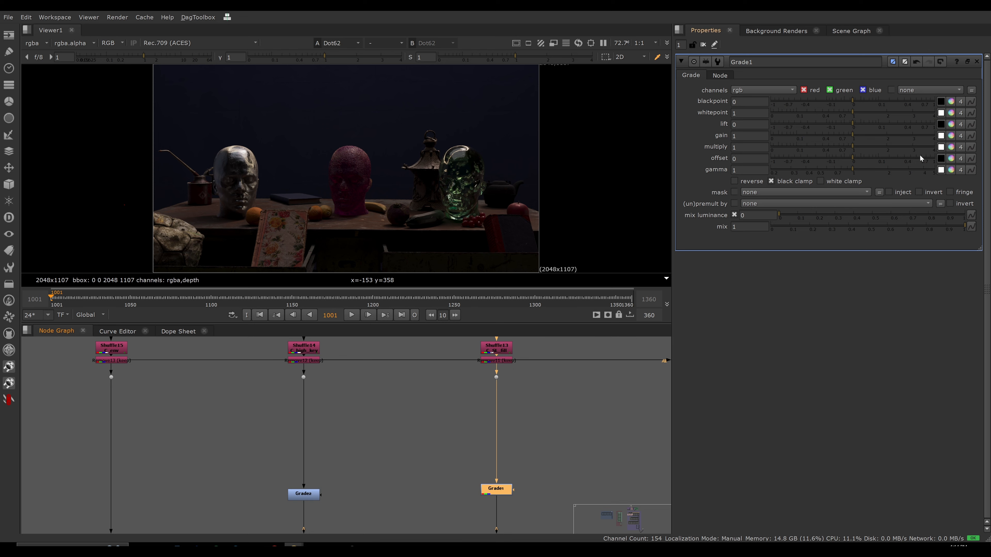
drag(853, 148, 722, 146)
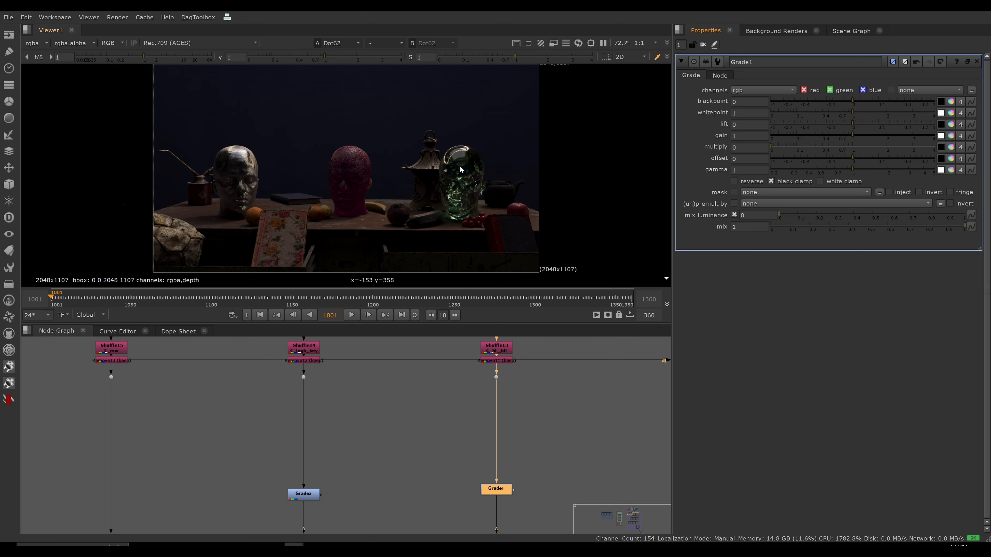
Set the multiply of the Grade on the first surface/material branch to 0.4.
scroll(390, 385, down, 3)
middle_drag(363, 399, 372, 338)
scroll(350, 426, down, 3)
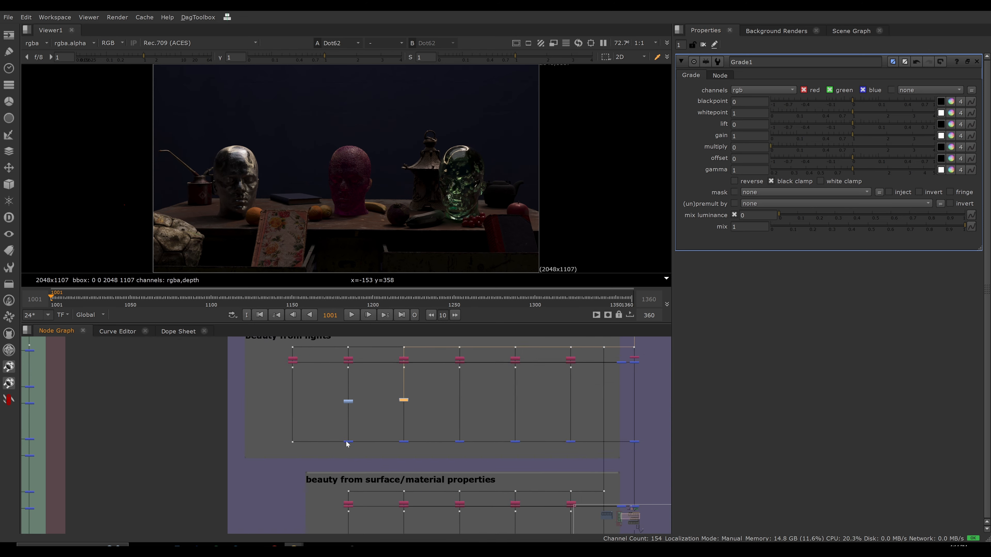
middle_drag(356, 516, 429, 461)
scroll(355, 395, up, 4)
scroll(355, 420, up, 3)
double_click(395, 484)
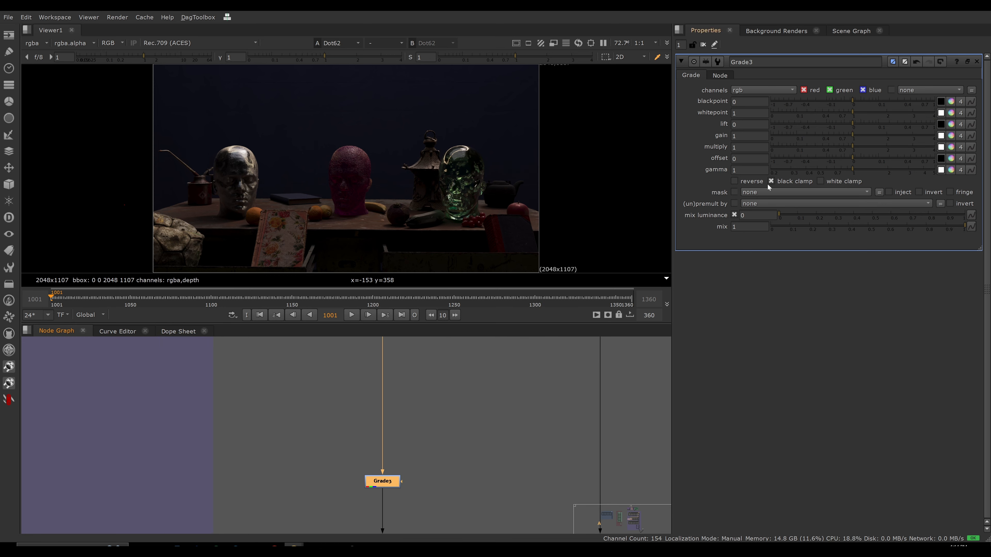
drag(855, 146, 821, 144)
Set the multiply of the Grade on the third direct + indirect light branch to 0.55.
scroll(429, 395, down, 4)
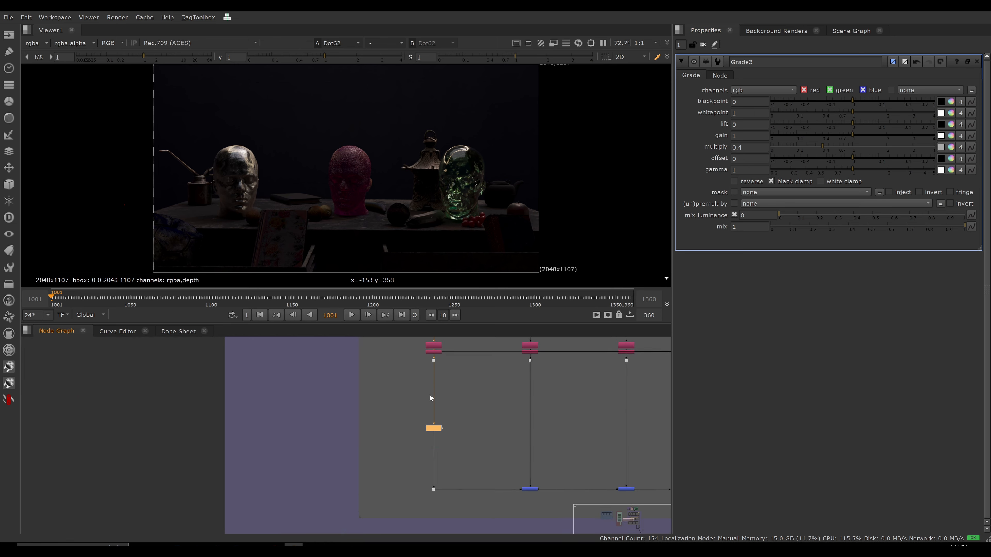
scroll(443, 393, down, 2)
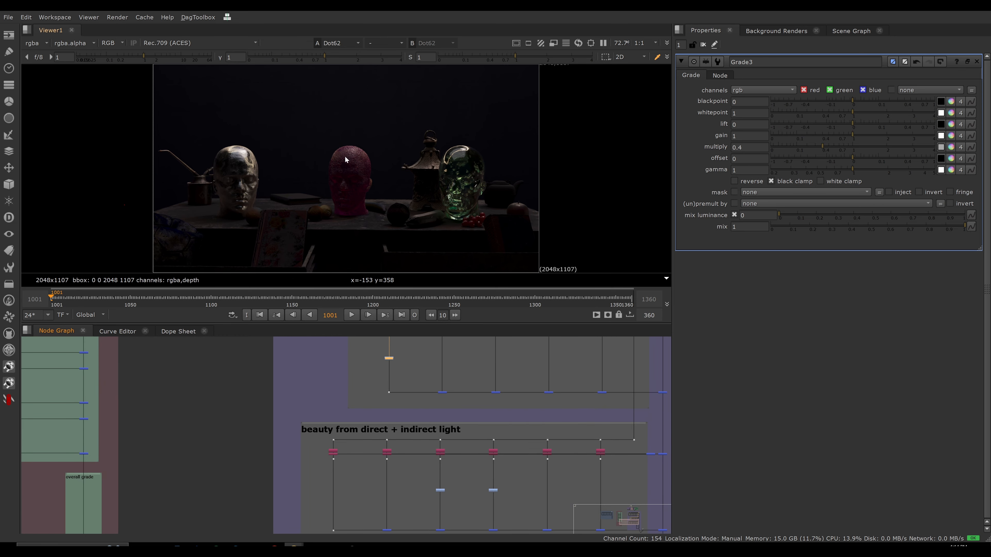
scroll(406, 418, up, 8)
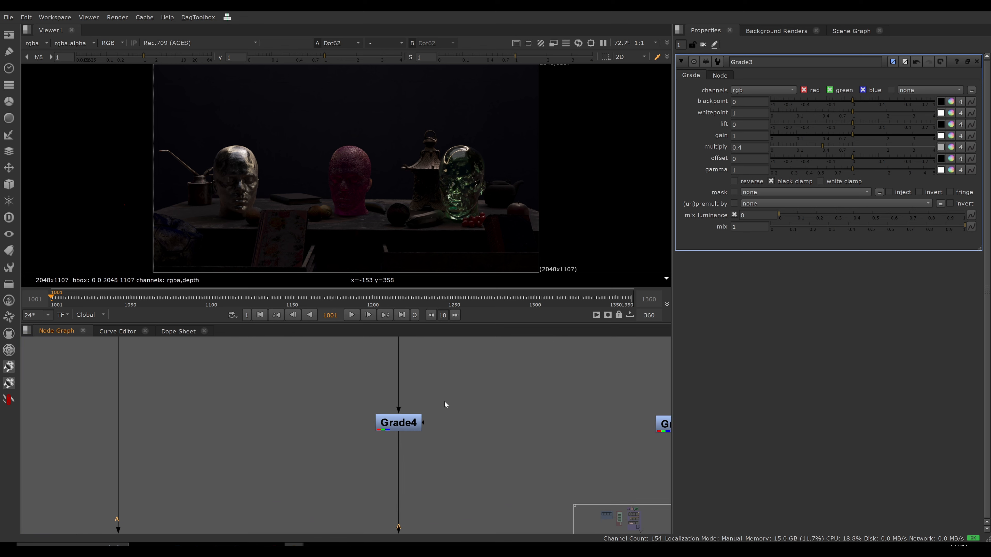
double_click(401, 454)
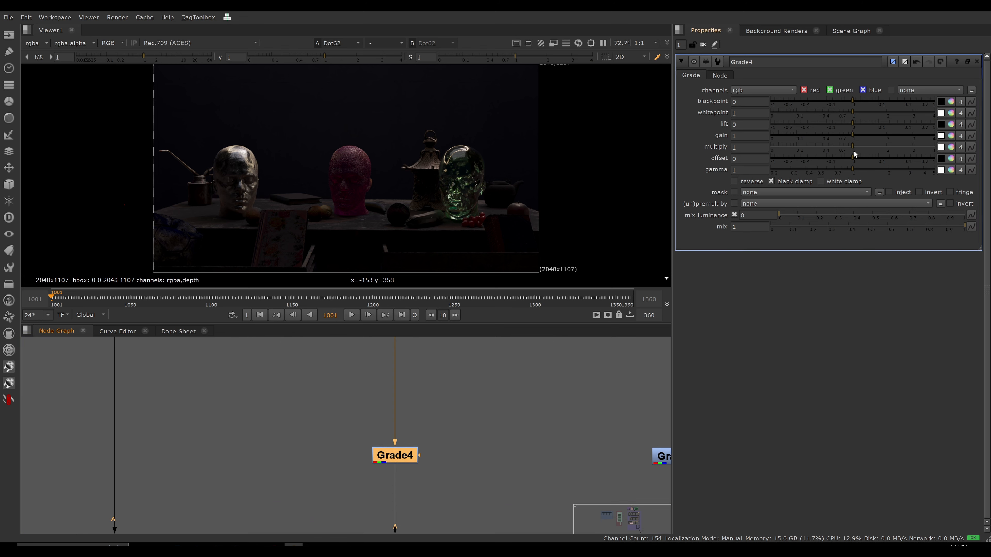
drag(853, 146, 831, 147)
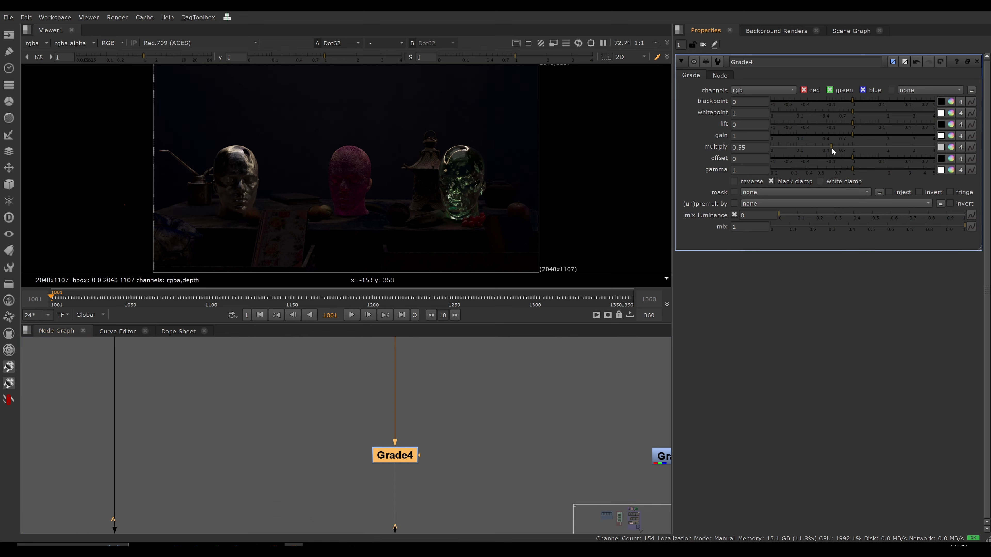
Set the multiply of the Grade on the fourth direct + indirect light branch to 0.24.
middle_drag(505, 392, 300, 448)
double_click(470, 512)
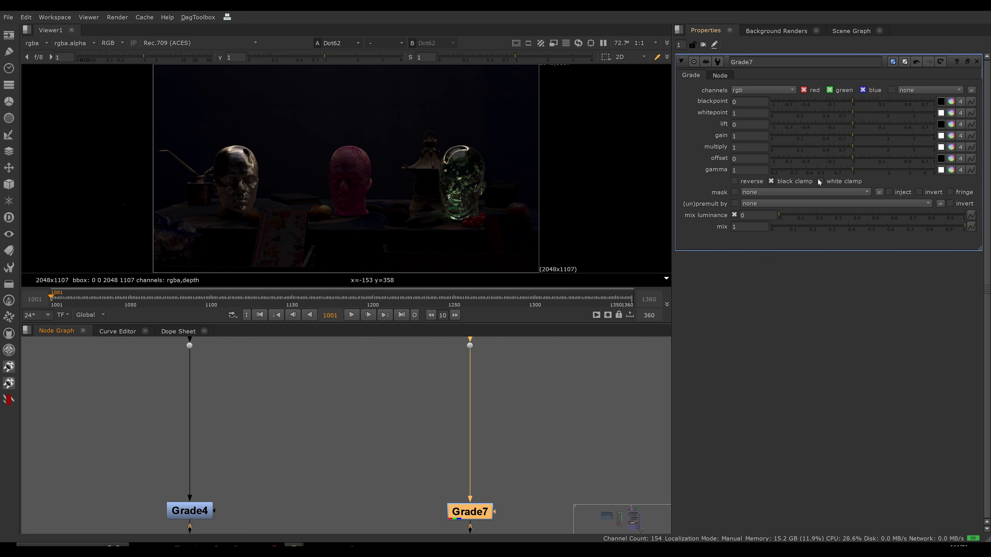
drag(852, 147, 810, 144)
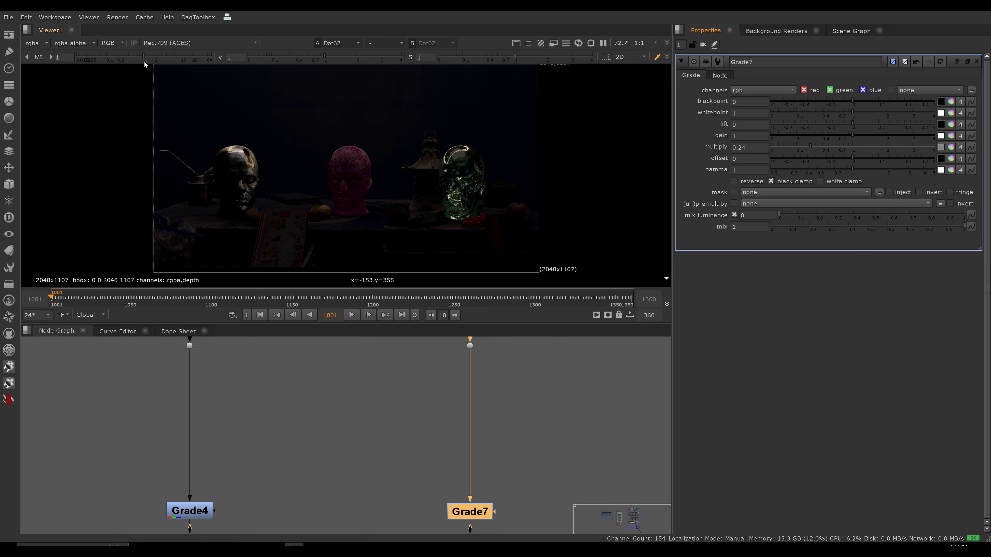
Raise the viewer gain to 18 and closely examine the cracked object, tabletop and fruit, sampling pixel values in the dark areas.
drag(145, 57, 191, 60)
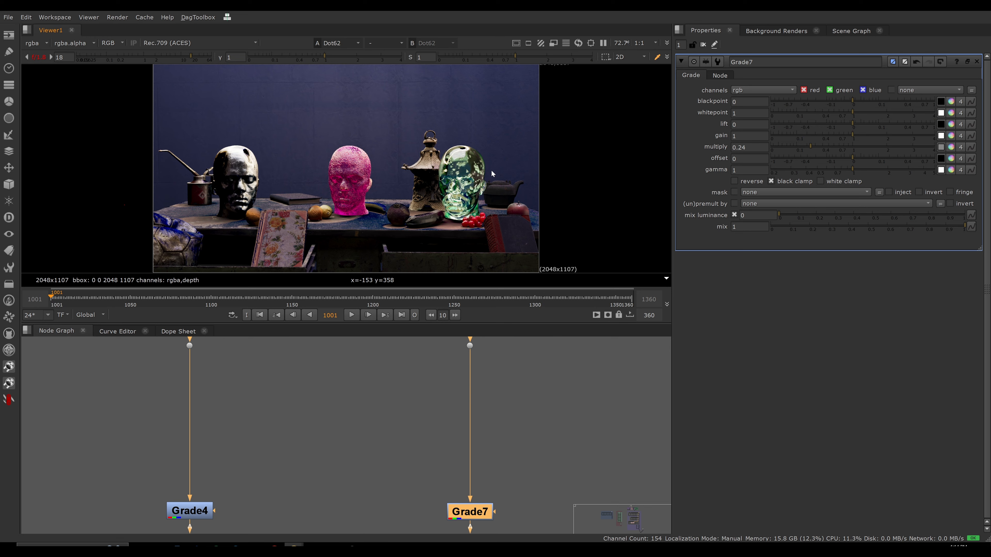
scroll(221, 216, up, 6)
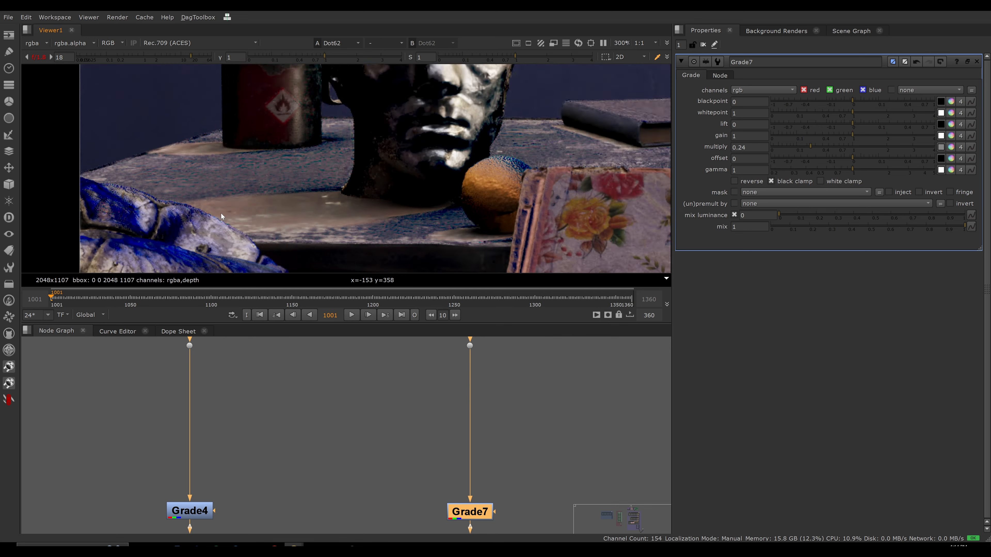
scroll(221, 216, up, 1)
middle_drag(221, 216, 246, 120)
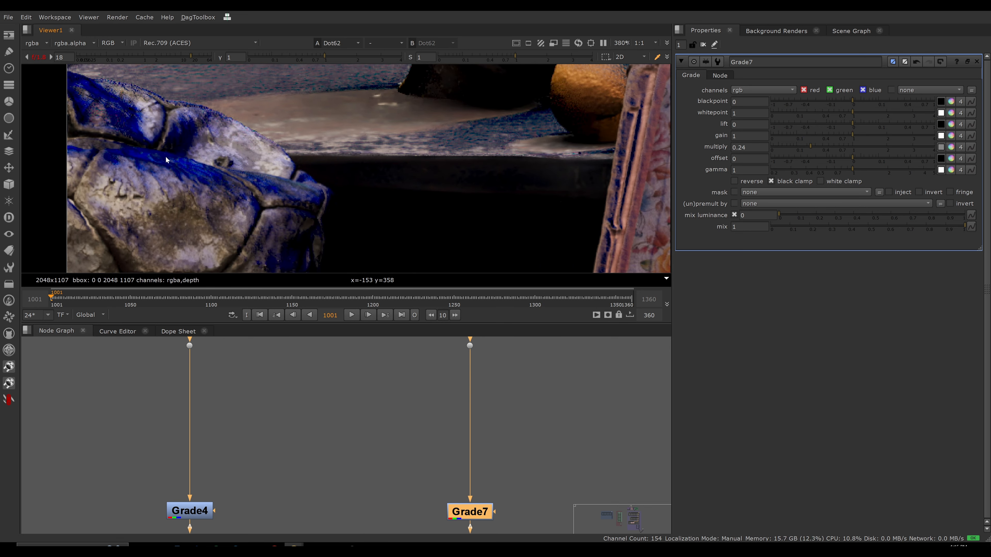
scroll(244, 188, down, 5)
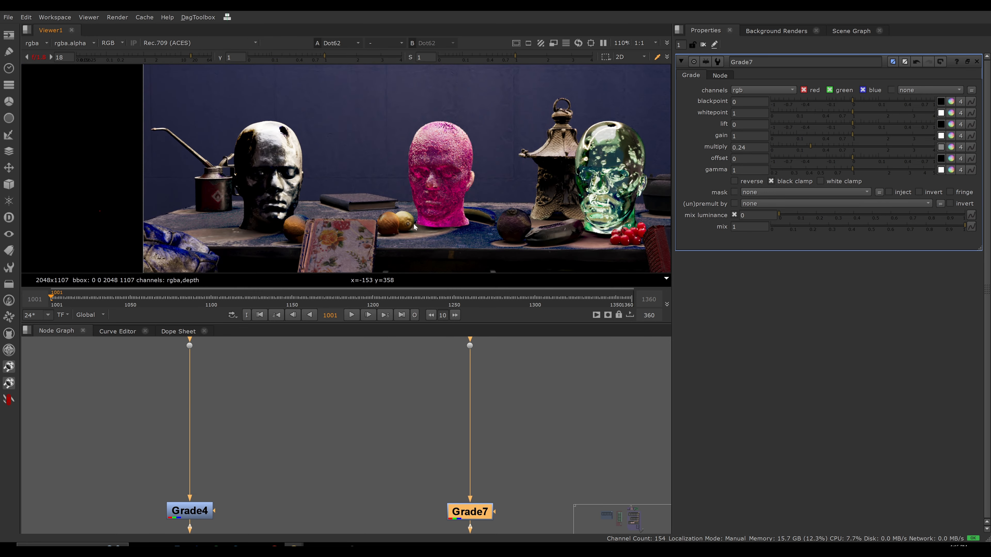
scroll(378, 236, up, 7)
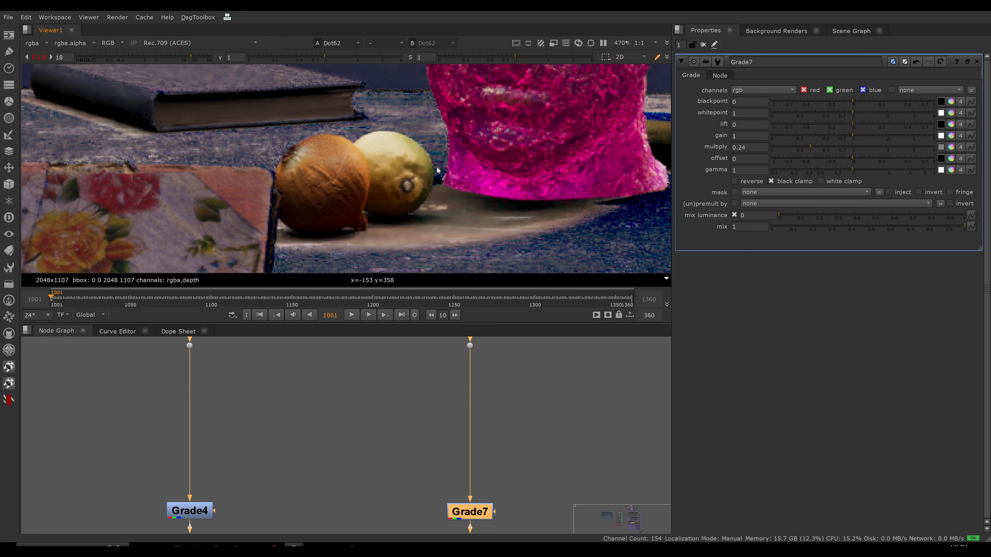
scroll(370, 192, down, 7)
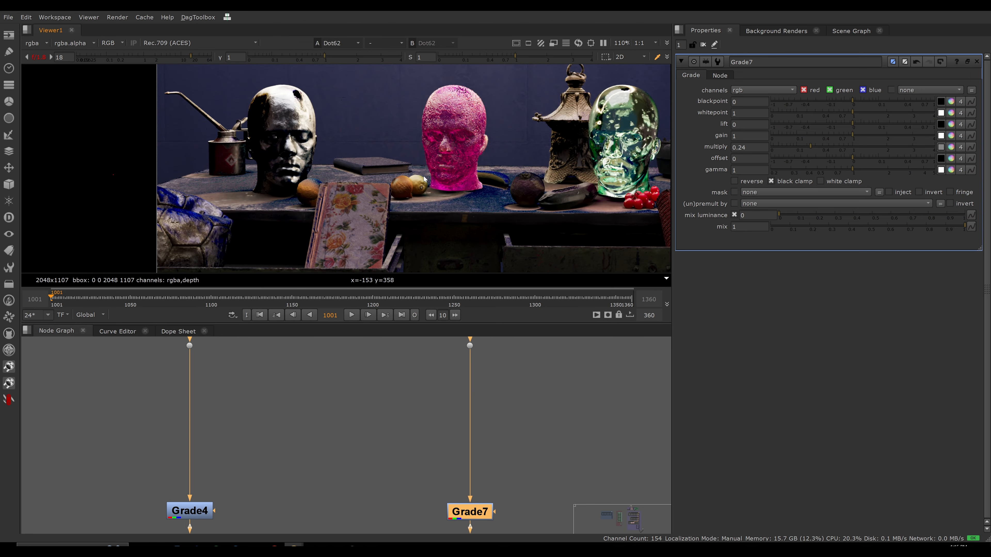
scroll(249, 206, up, 9)
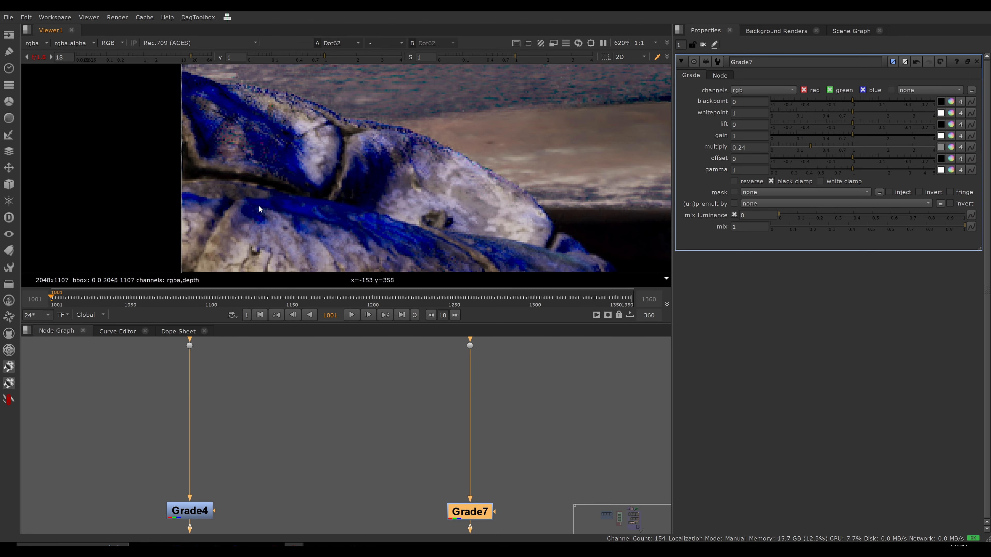
ctrl+drag(307, 208, 304, 210)
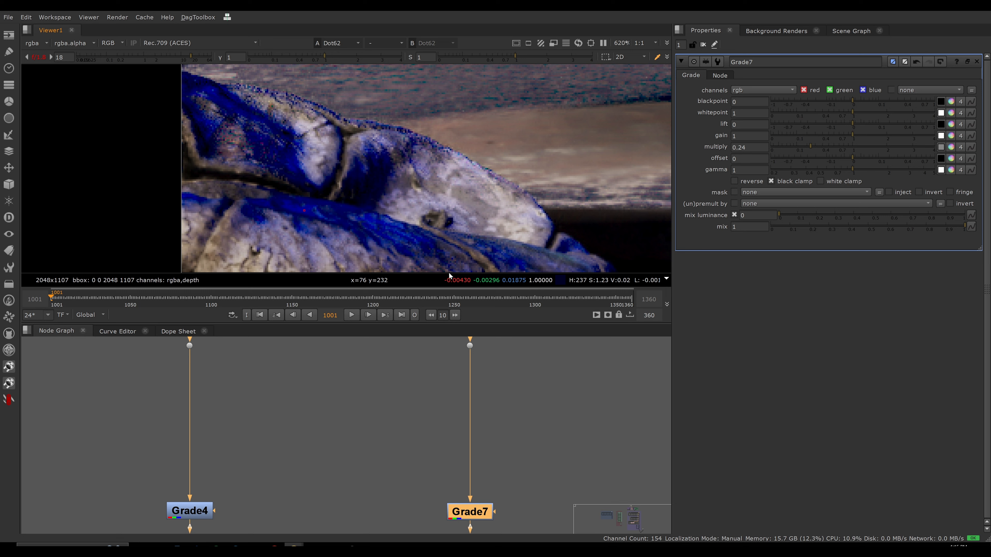
Examine the tops of the chrome, pink and glass heads up close and sample the pixel values of their dark patches.
scroll(324, 191, down, 6)
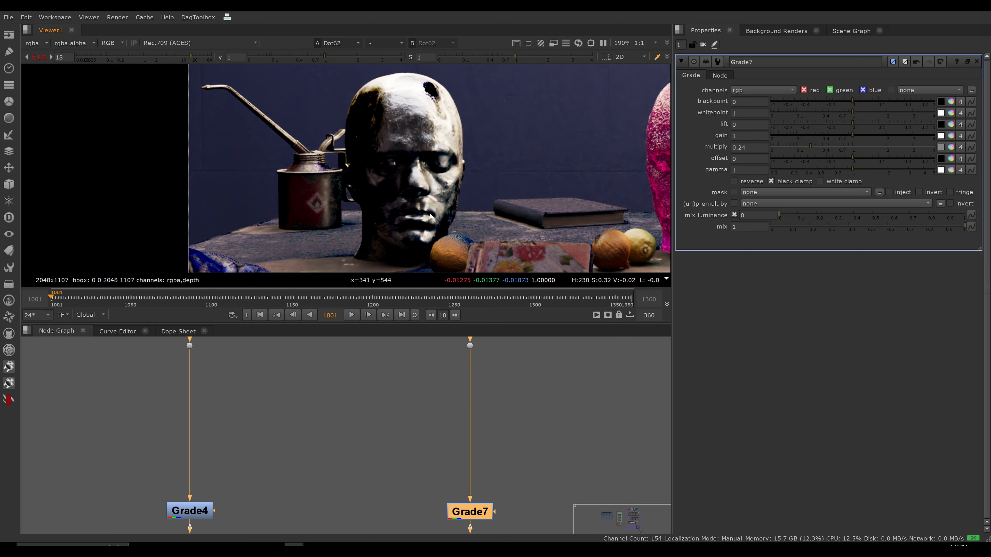
middle_drag(439, 87, 342, 120)
scroll(342, 121, up, 2)
middle_drag(546, 132, 292, 137)
scroll(380, 113, up, 5)
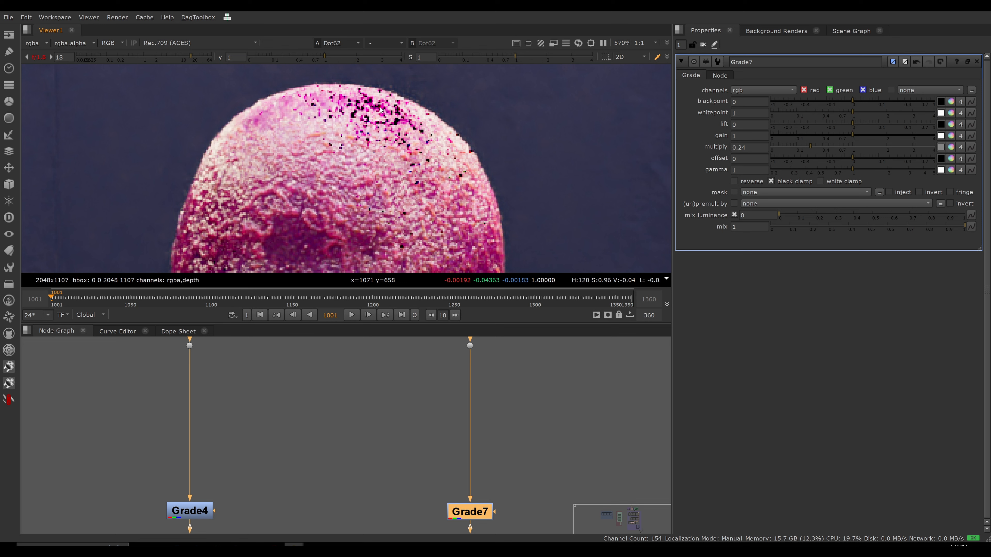
scroll(427, 182, down, 10)
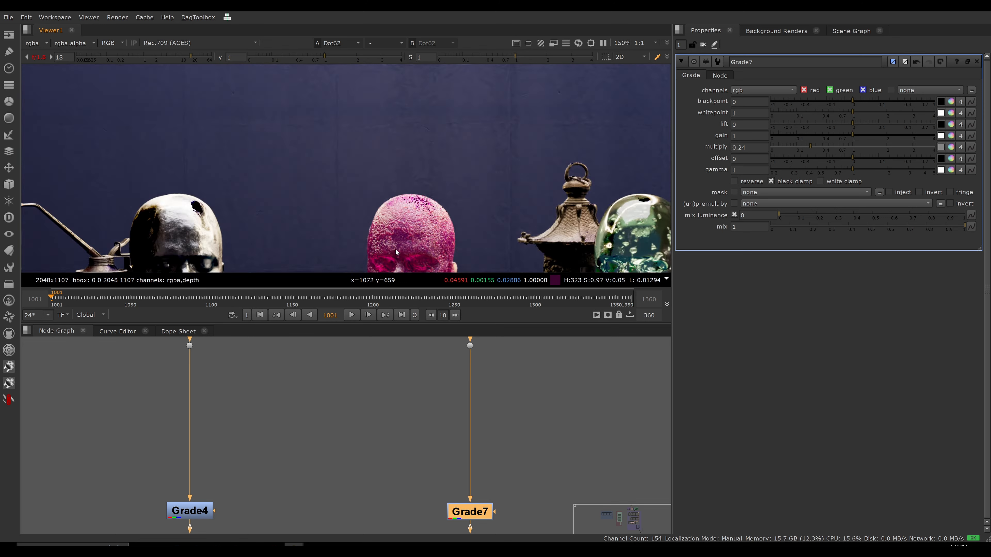
scroll(552, 135, up, 10)
scroll(406, 176, down, 8)
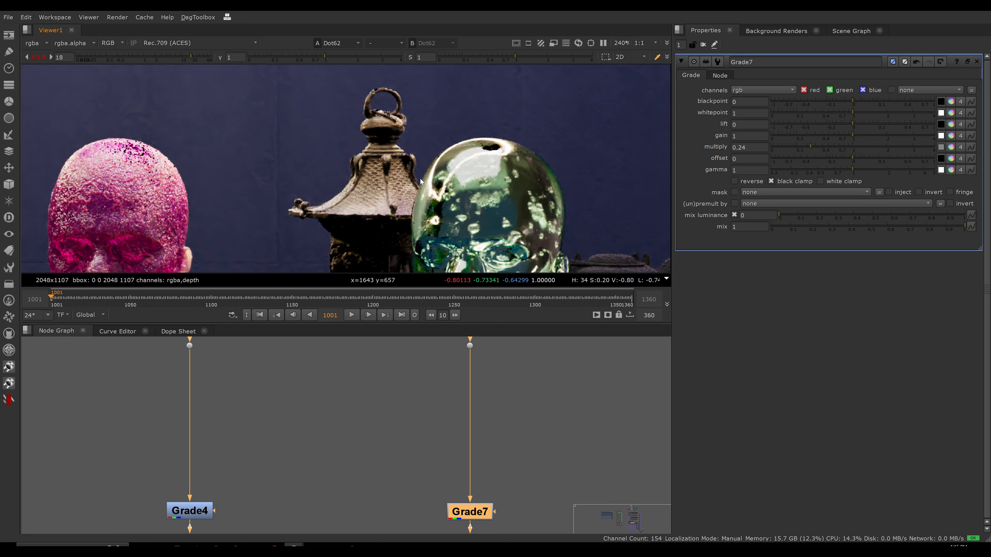
scroll(406, 175, down, 1)
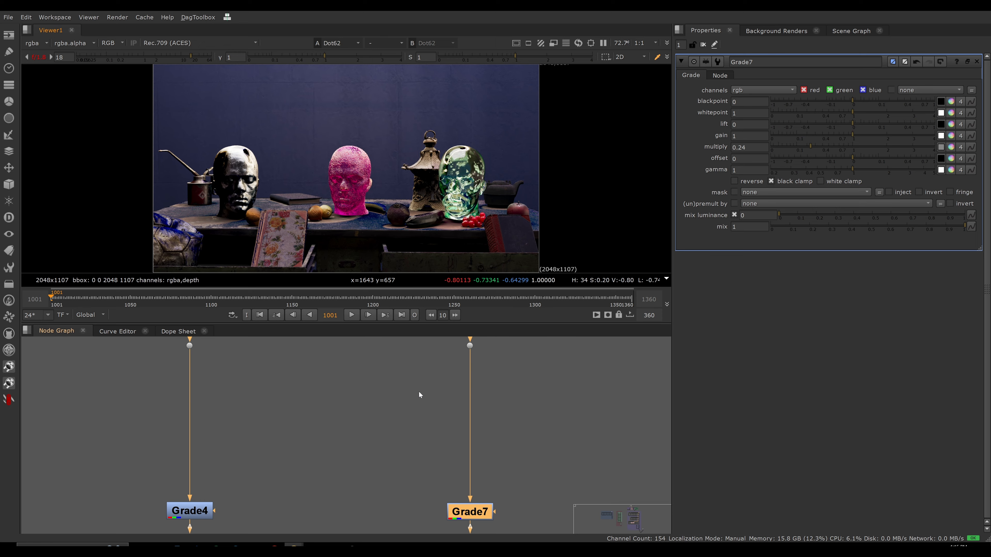
Fit the whole node graph in view and reset the viewer gain to 1.
scroll(409, 393, down, 6)
middle_drag(345, 445, 343, 445)
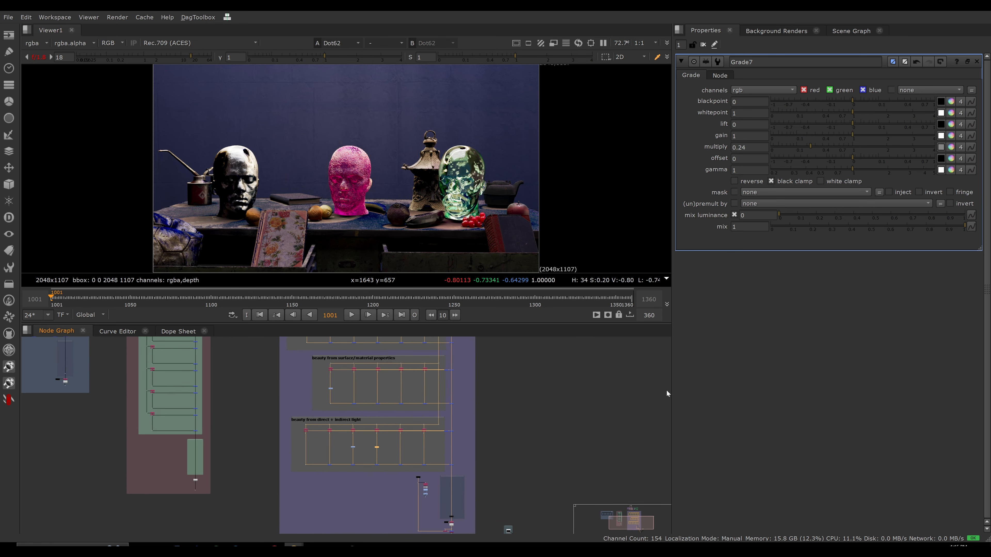
click(580, 431)
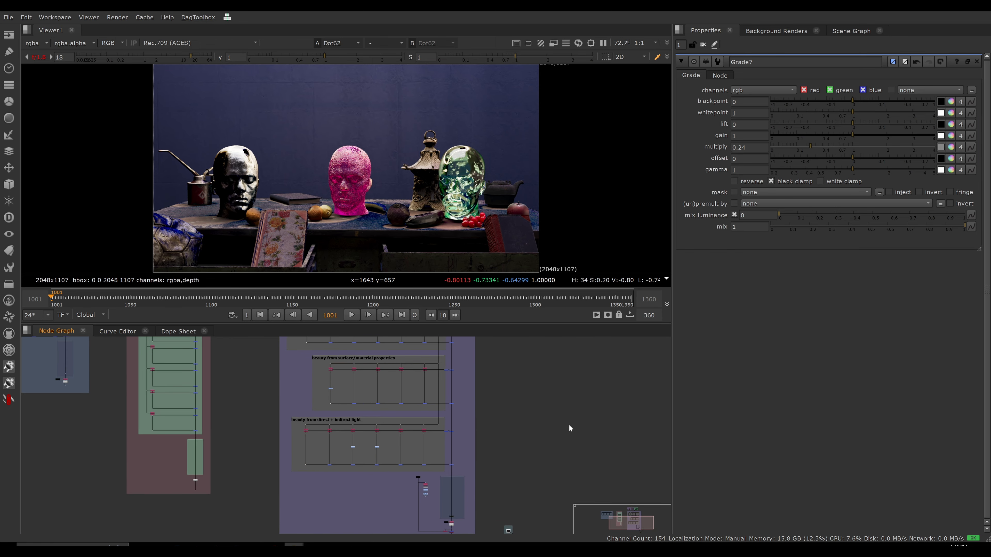
key(f)
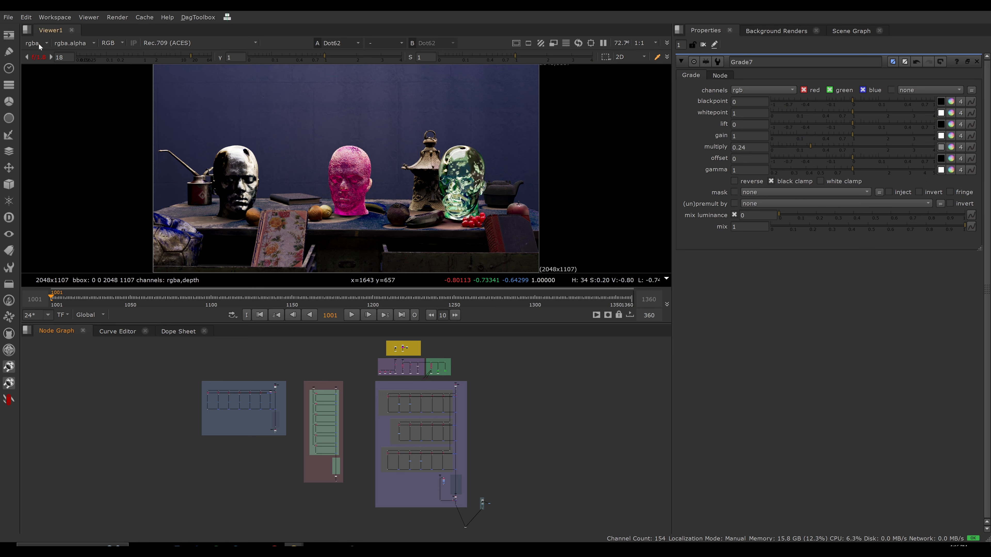
click(39, 57)
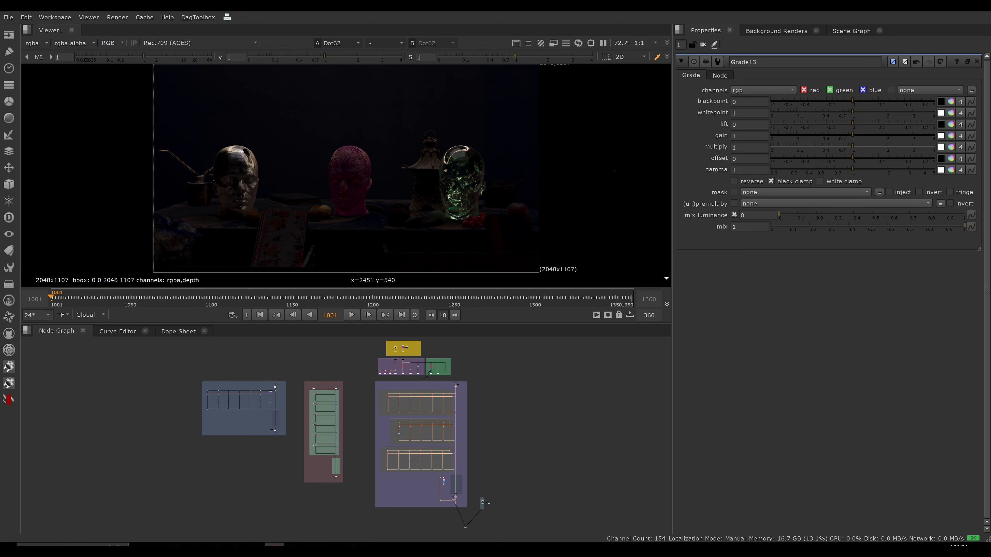
Show the CG OUT result of the simple additive setup in the viewer.
alt+middle_drag(258, 441, 467, 421)
click(321, 405)
key(1)
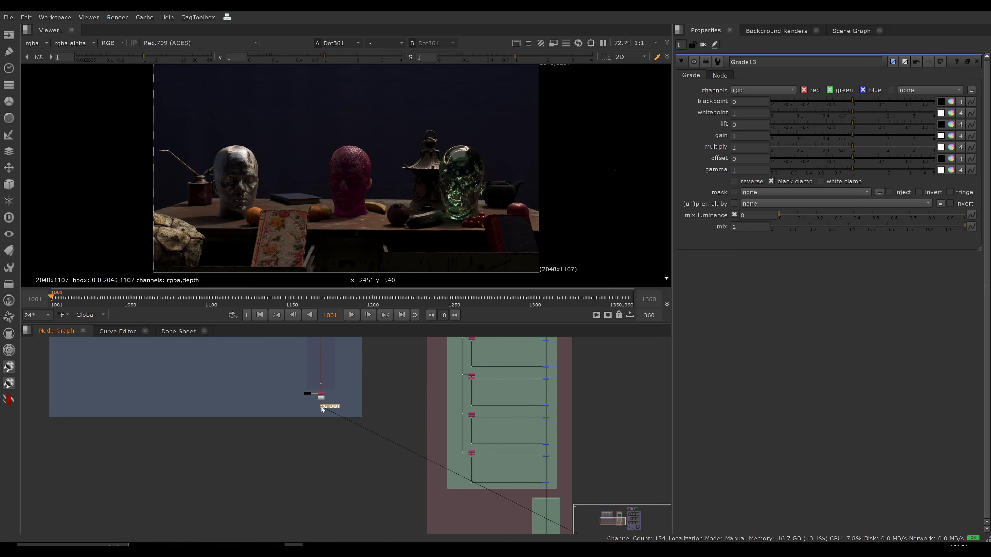
Drop the multiply of the cloned Grades on the simple additive branches to 0, and bring it back up to 0.31.
middle_drag(326, 408, 407, 508)
alt+middle_drag(407, 508, 397, 531)
alt+middle_drag(293, 423, 337, 414)
drag(115, 422, 507, 451)
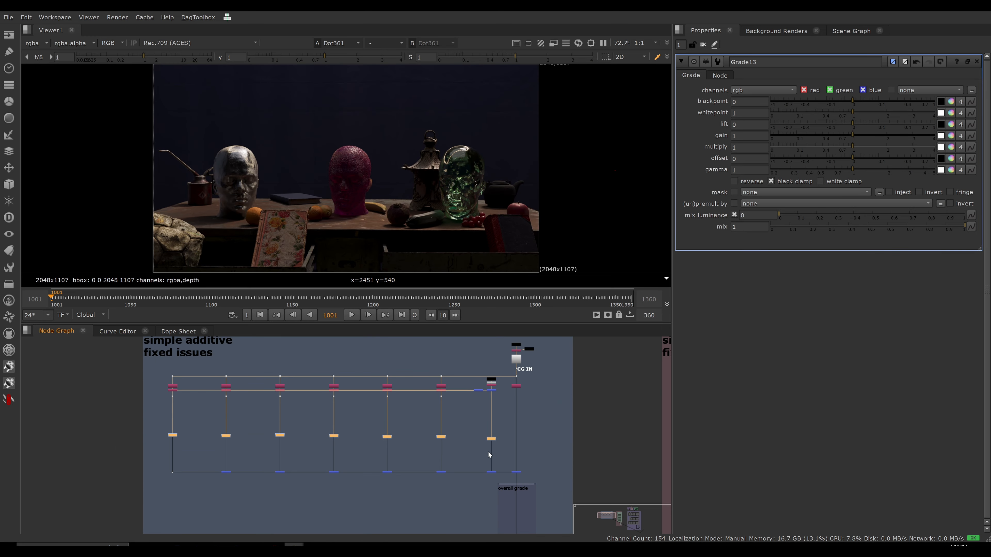
click(334, 436)
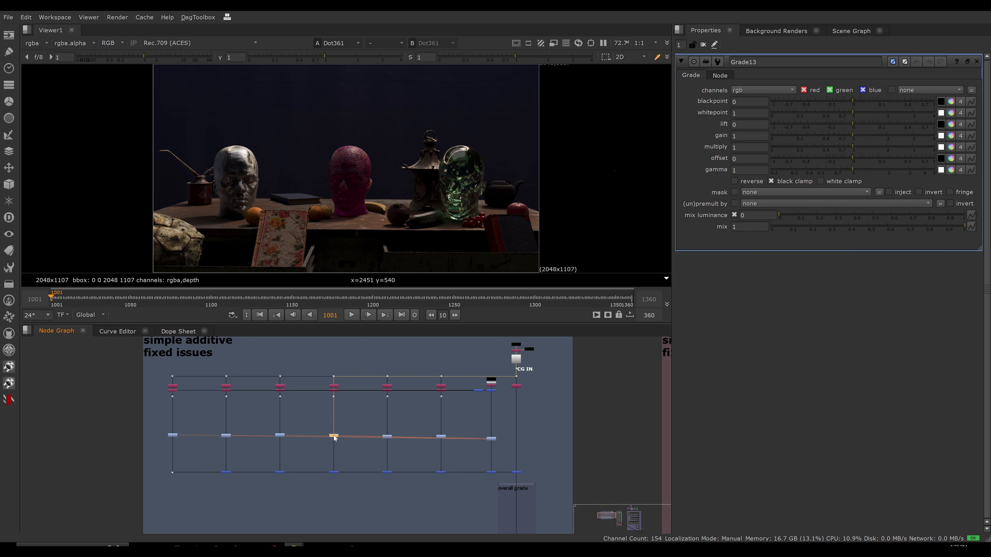
mouse_move(339, 434)
mouse_down()
mouse_move(338, 409)
mouse_move(335, 435)
mouse_up()
key(alt+e)
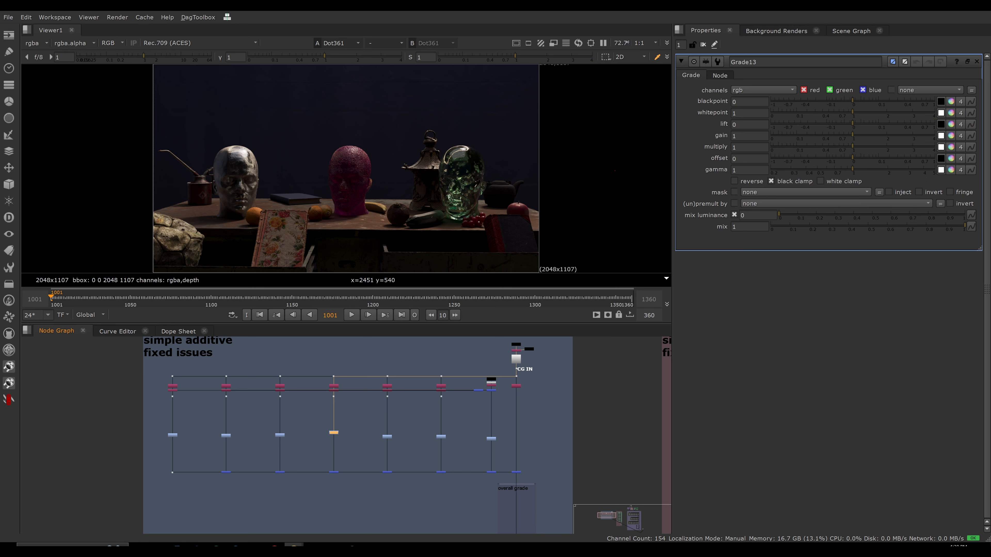
drag(852, 145, 776, 145)
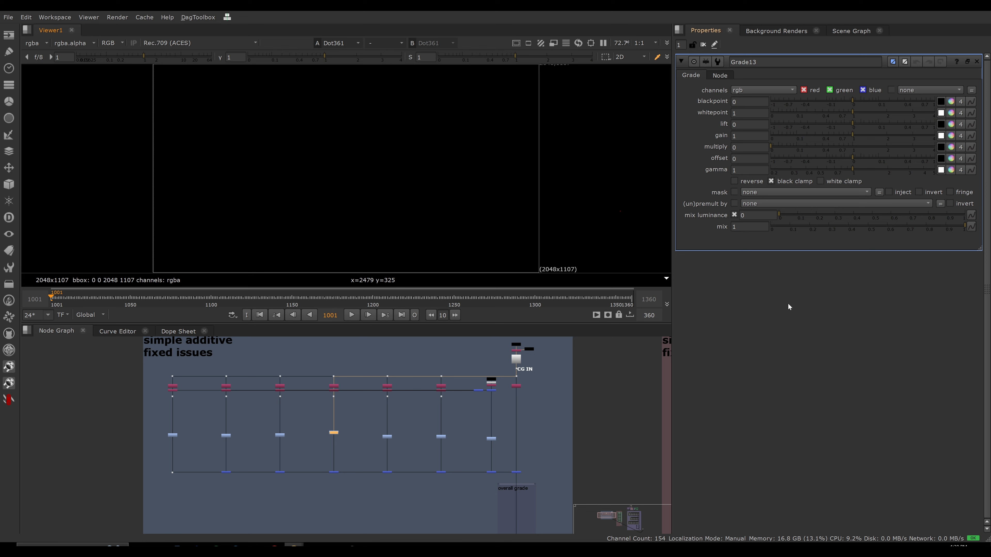
drag(785, 146, 816, 146)
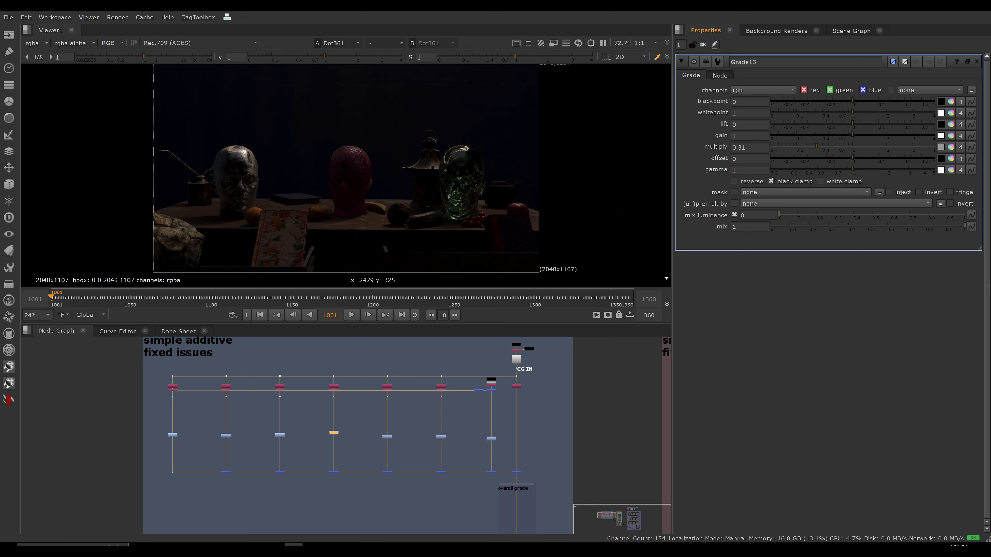
Show the final output of the add and subtract combined setup in the viewer.
scroll(547, 400, down, 5)
middle_drag(540, 435, 315, 373)
scroll(348, 416, down, 3)
middle_drag(344, 418, 302, 390)
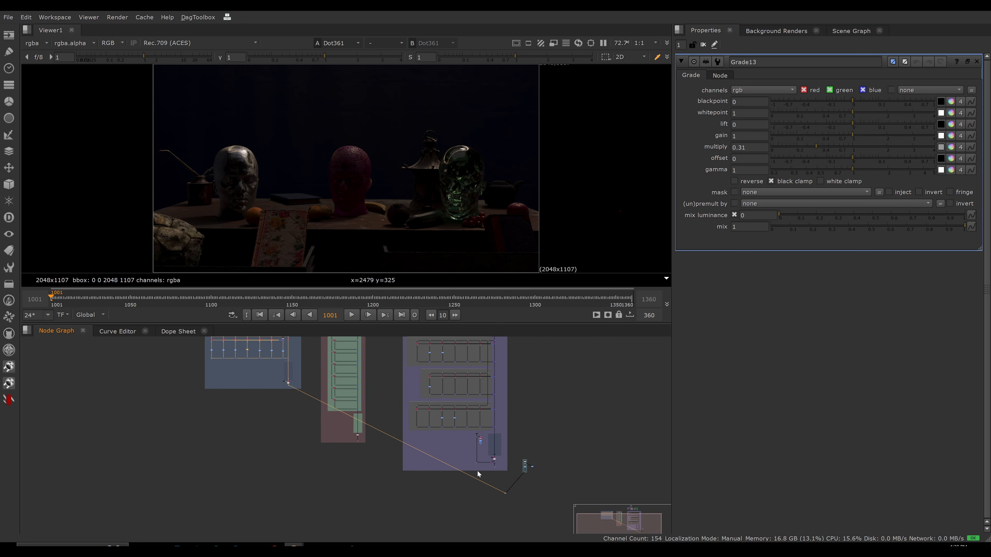
scroll(480, 472, up, 4)
click(505, 461)
key(1)
Disable the Grades in the direct + indirect light, surface/material properties and lights sections of the combined setup.
middle_drag(476, 378, 460, 456)
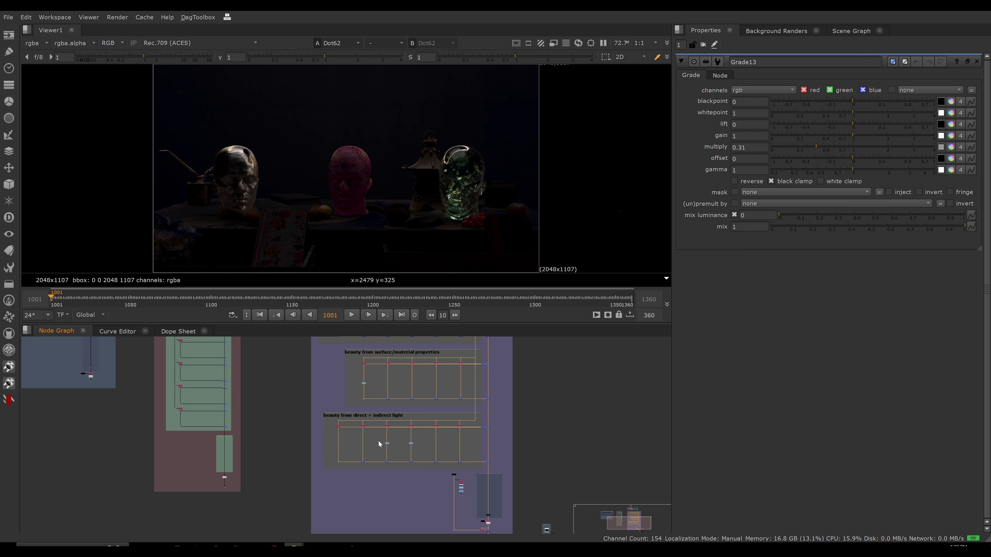
drag(378, 441, 420, 449)
key(d)
middle_drag(387, 383, 392, 407)
scroll(356, 406, up, 3)
drag(362, 391, 395, 413)
key(d)
middle_drag(396, 404, 389, 485)
drag(355, 361, 461, 404)
key(d)
scroll(416, 392, down, 3)
mouse_move(421, 407)
middle_down()
mouse_move(404, 406)
mouse_move(410, 423)
middle_up()
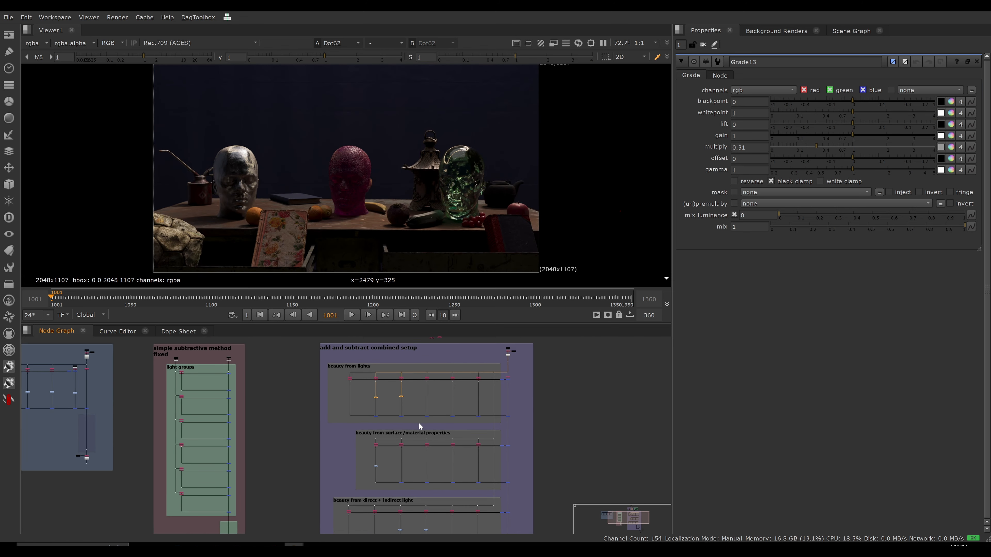
View the last plus Merge of the beauty from lights section and open its properties.
middle_drag(380, 384, 316, 399)
scroll(345, 393, up, 2)
scroll(315, 389, up, 1)
drag(156, 363, 534, 485)
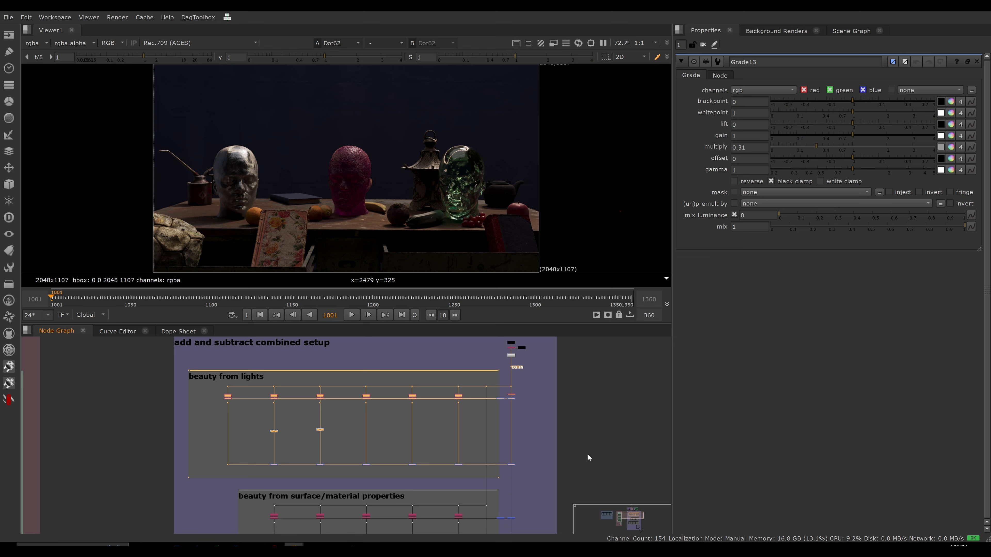
drag(557, 454, 506, 473)
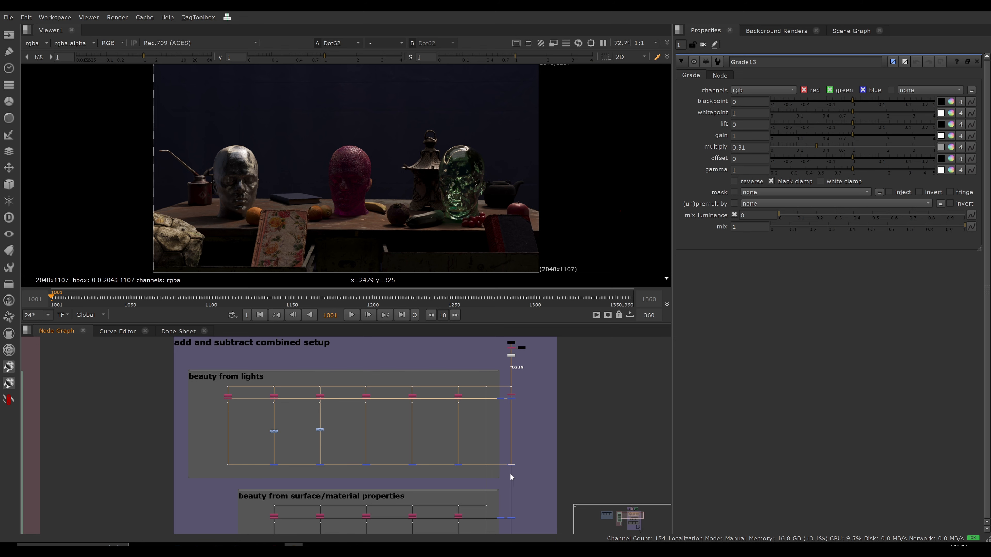
key(1)
double_click(514, 464)
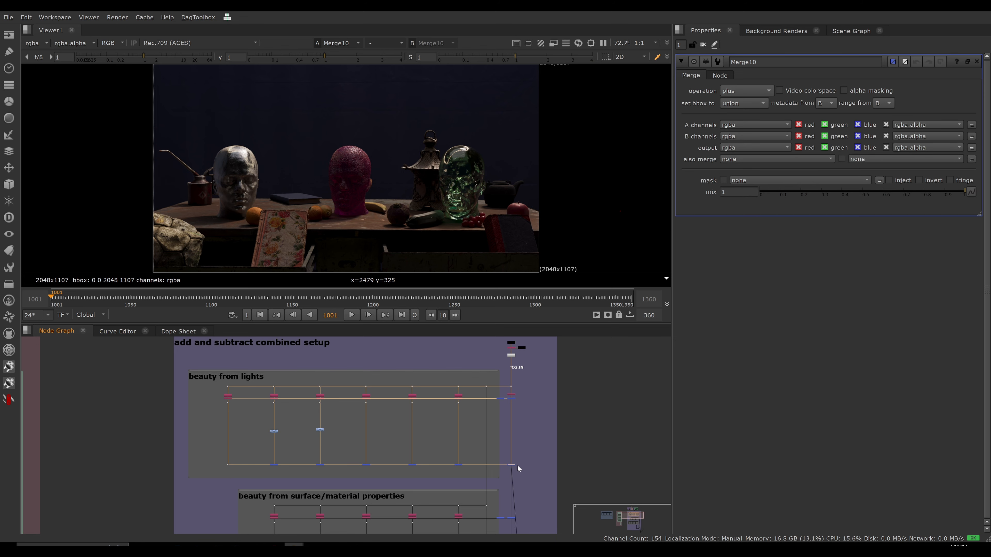
View the last Merge of the surface/material properties section and compare it repeatedly with the beauty from lights result.
middle_drag(538, 471, 526, 371)
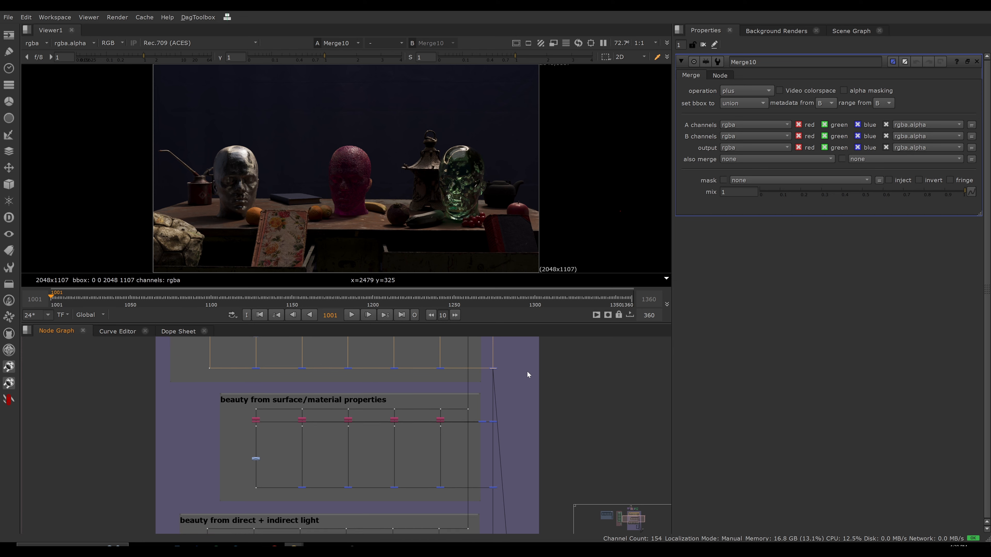
drag(170, 384, 484, 498)
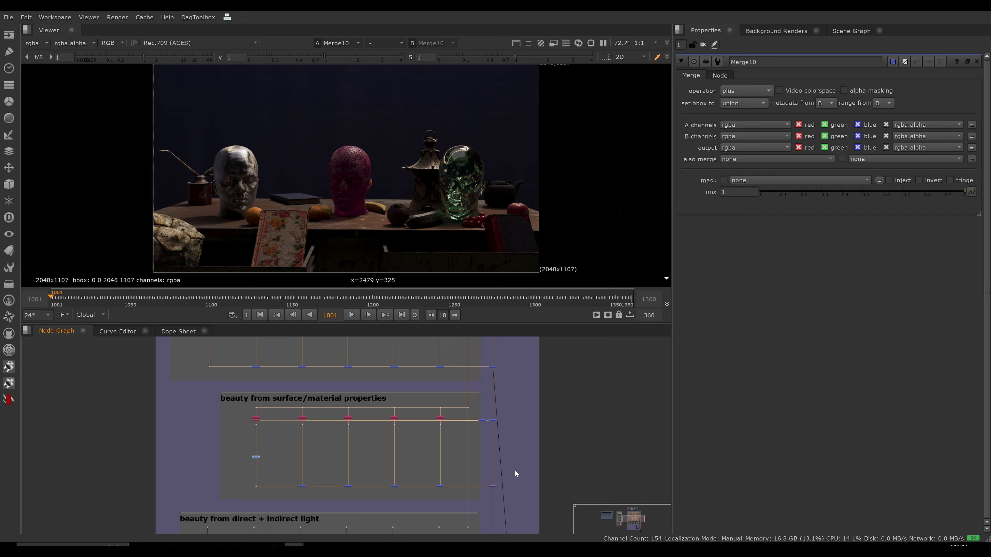
key(1)
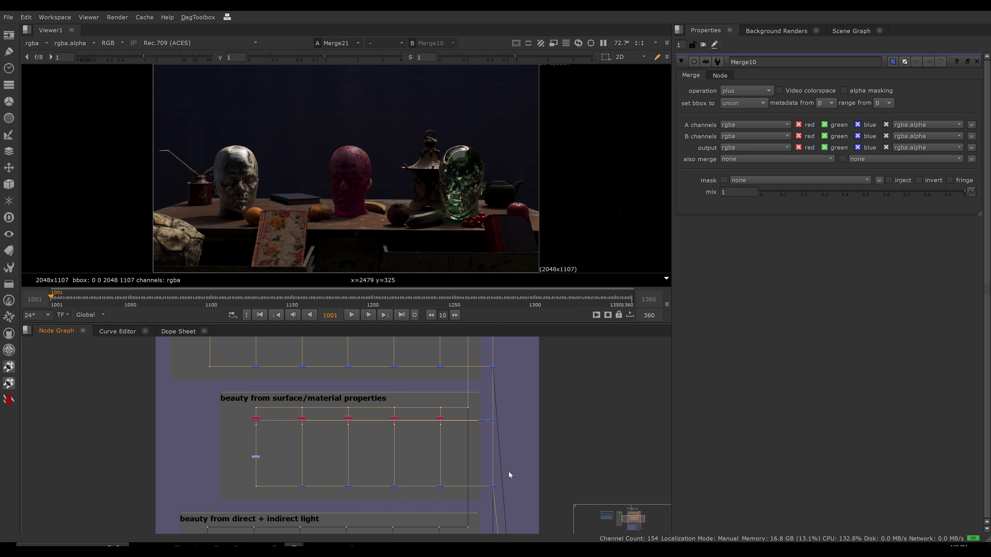
key(1)
key(2)
key(1)
key(2)
key(1)
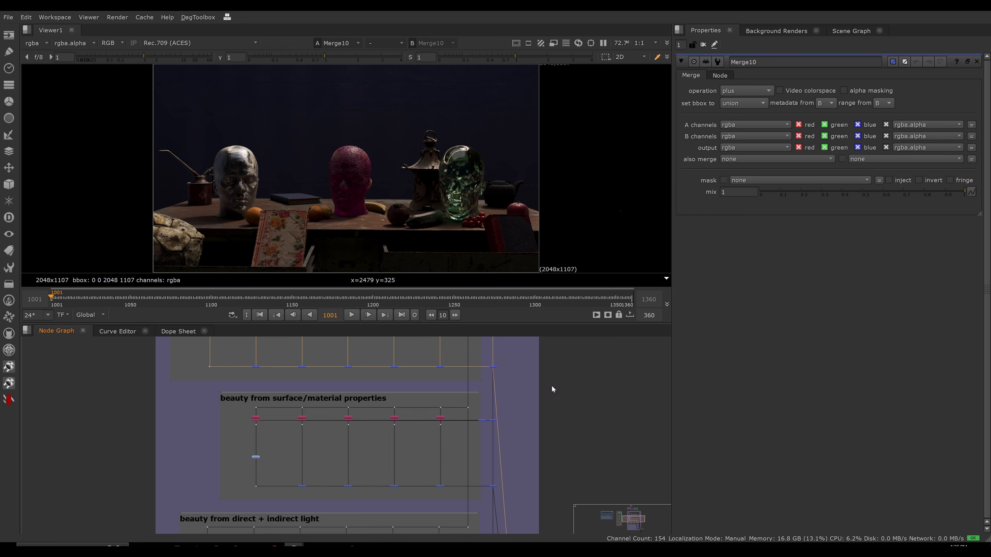
key(1)
key(2)
key(1)
key(2)
key(1)
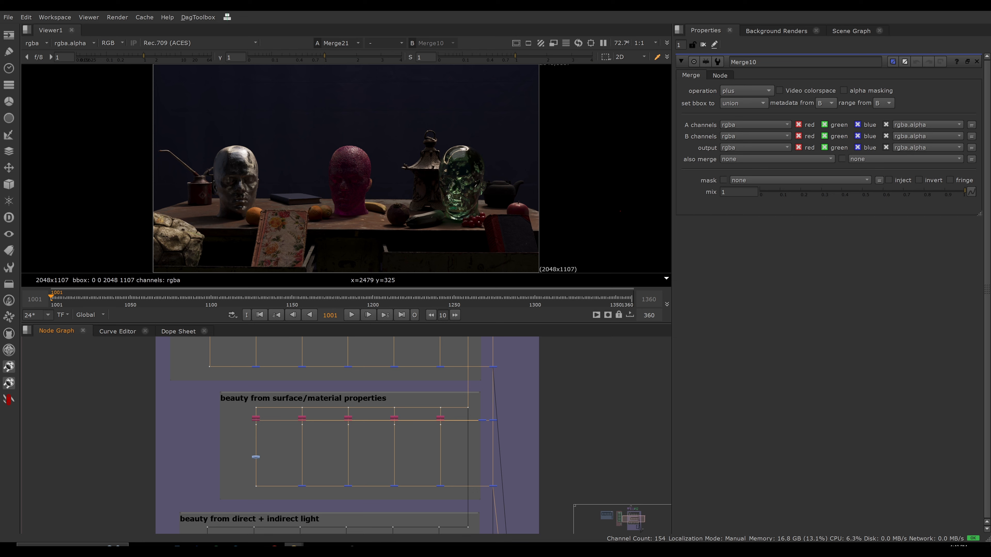
Examine the individual branches of the surface/material properties section and compare their layout with the beauty from lights section.
middle_drag(497, 358, 507, 443)
drag(336, 364, 380, 465)
drag(390, 366, 410, 455)
drag(438, 369, 468, 464)
middle_drag(401, 483, 439, 381)
drag(452, 379, 432, 476)
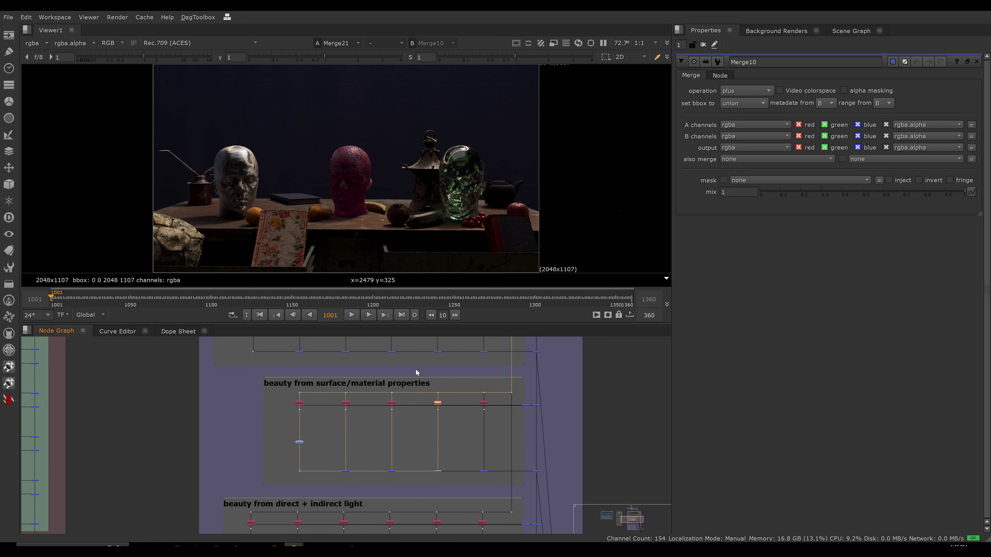
drag(416, 369, 376, 492)
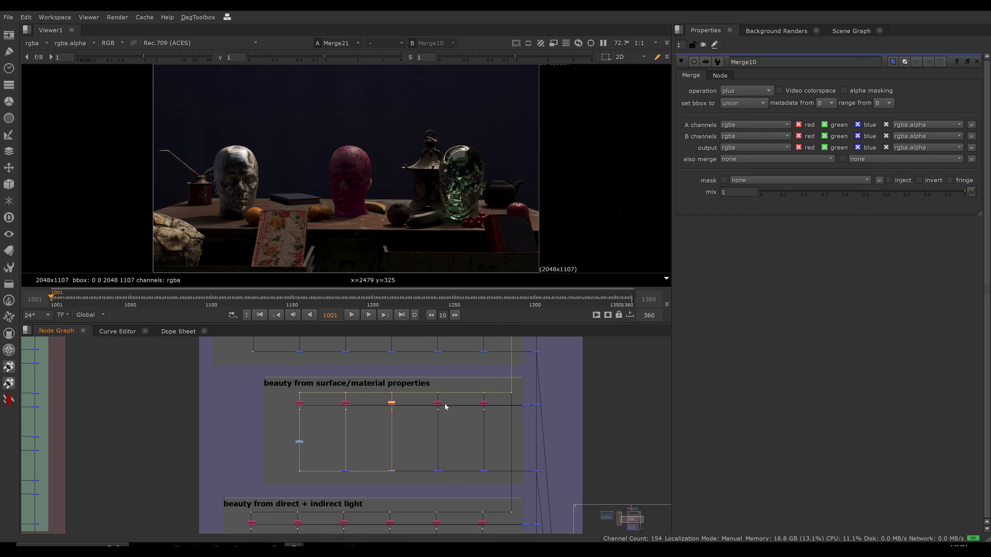
middle_drag(445, 407, 433, 429)
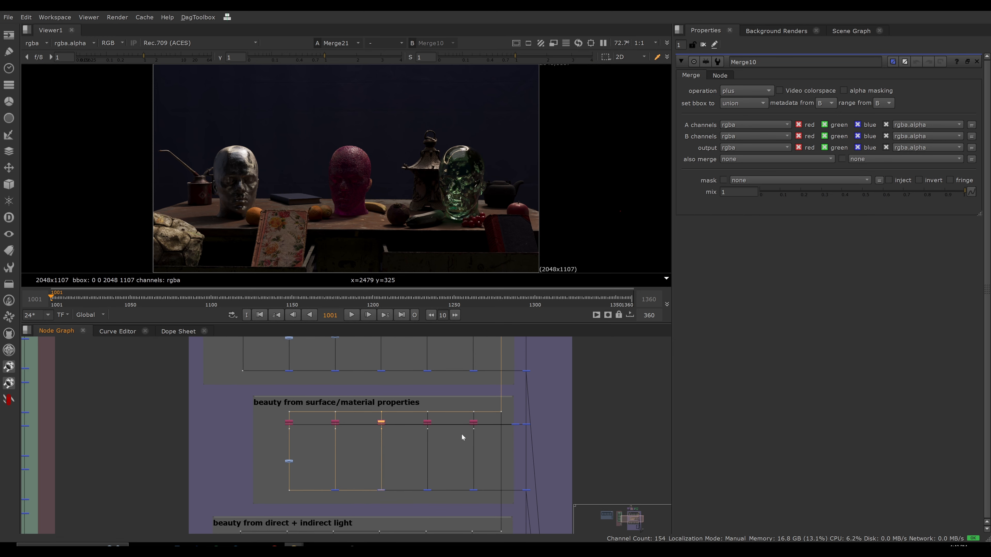
middle_drag(443, 402, 441, 436)
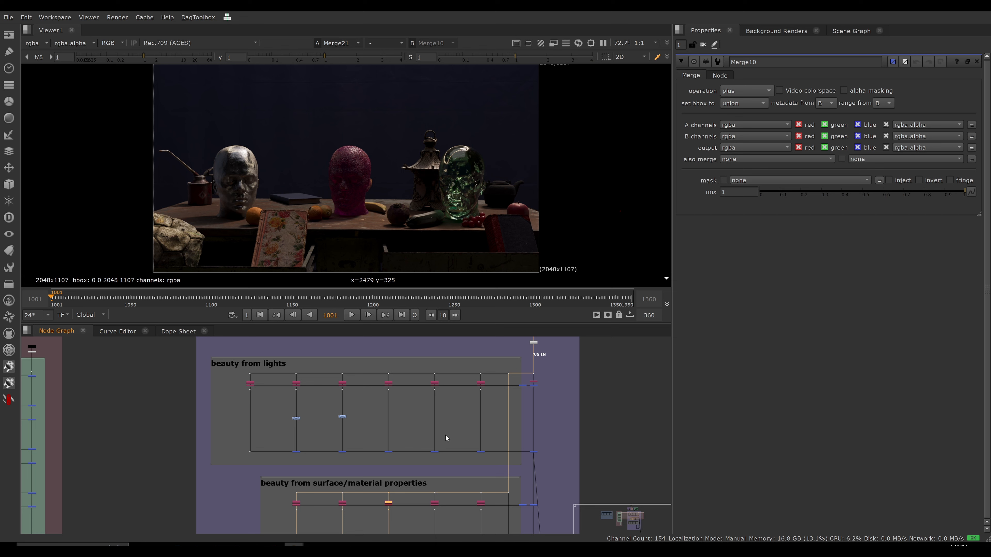
scroll(283, 366, down, 2)
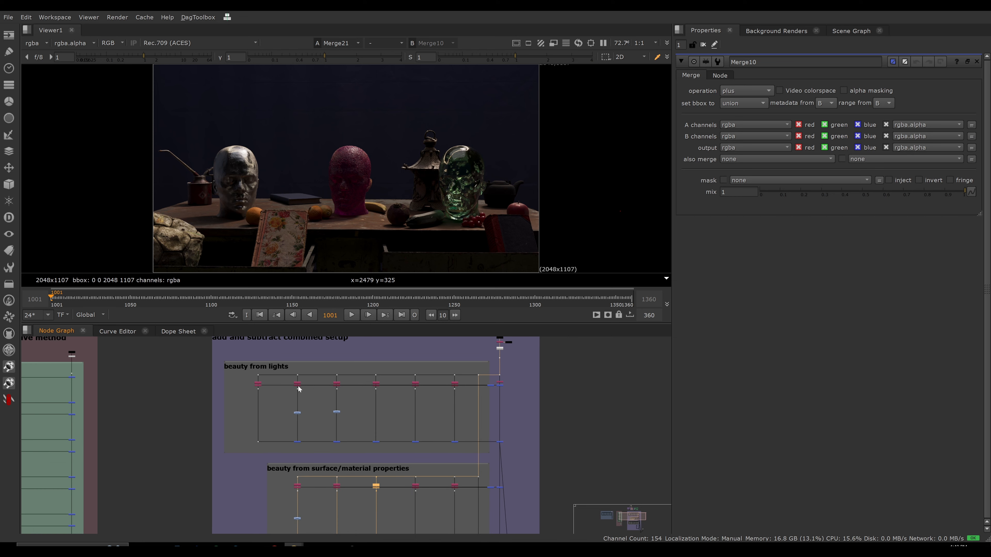
middle_drag(351, 466, 338, 440)
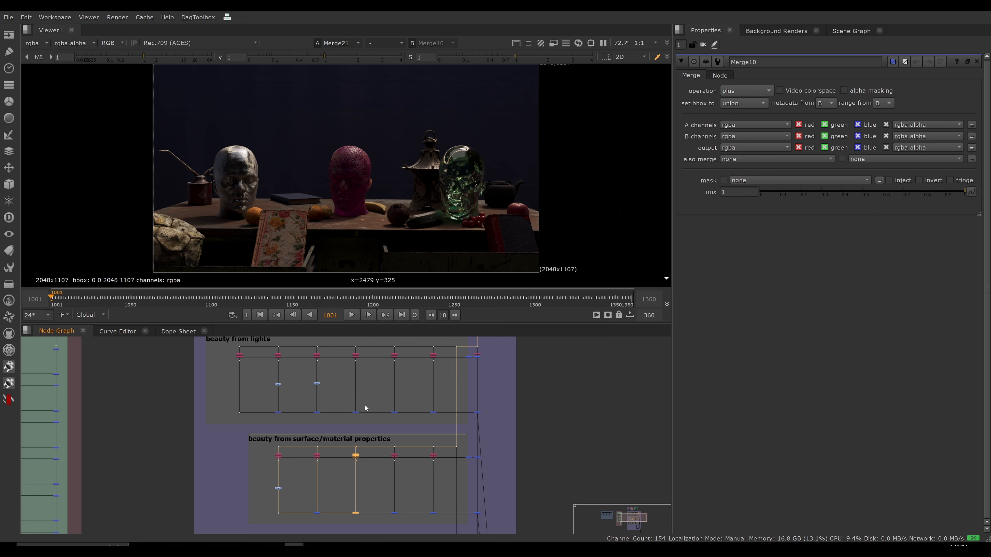
scroll(365, 408, down, 2)
drag(381, 353, 358, 411)
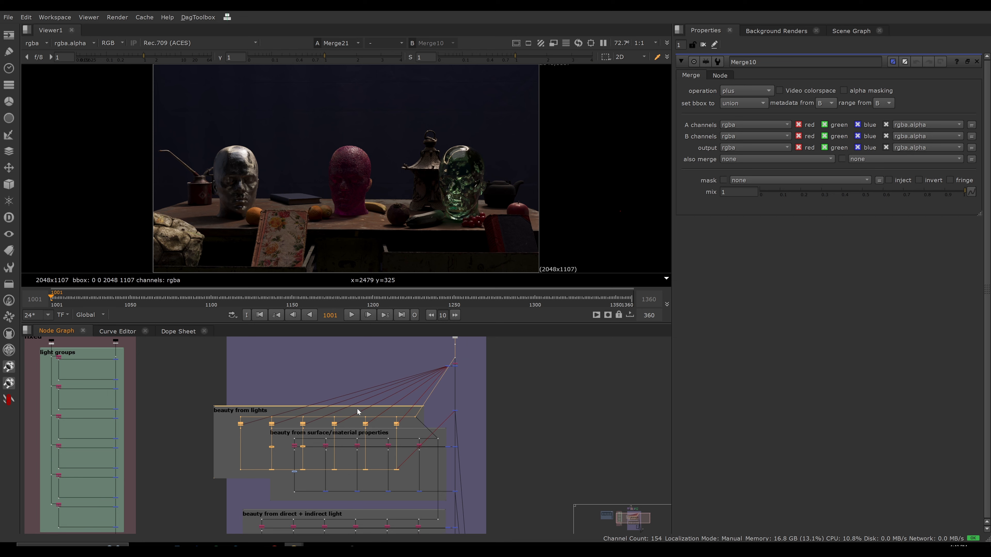
key(ctrl+z)
click(372, 446)
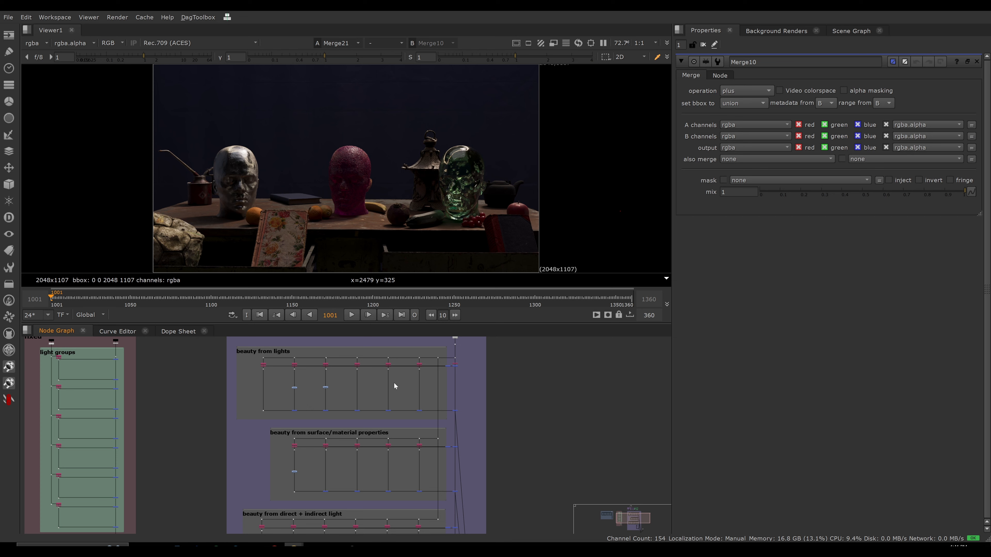
View the beauty from lights result again and highlight all the nodes that rebuild it.
key(1)
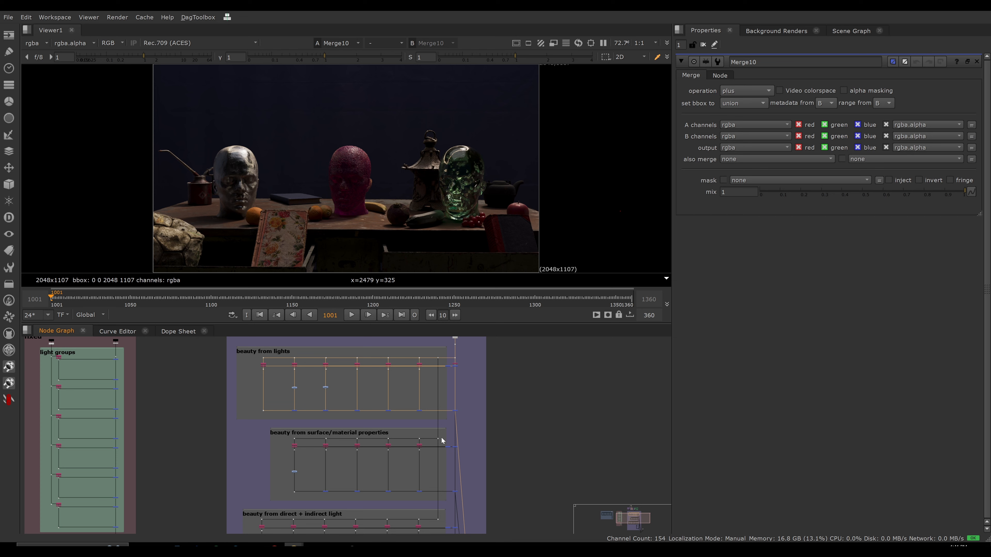
middle_drag(442, 440, 457, 449)
drag(231, 351, 484, 429)
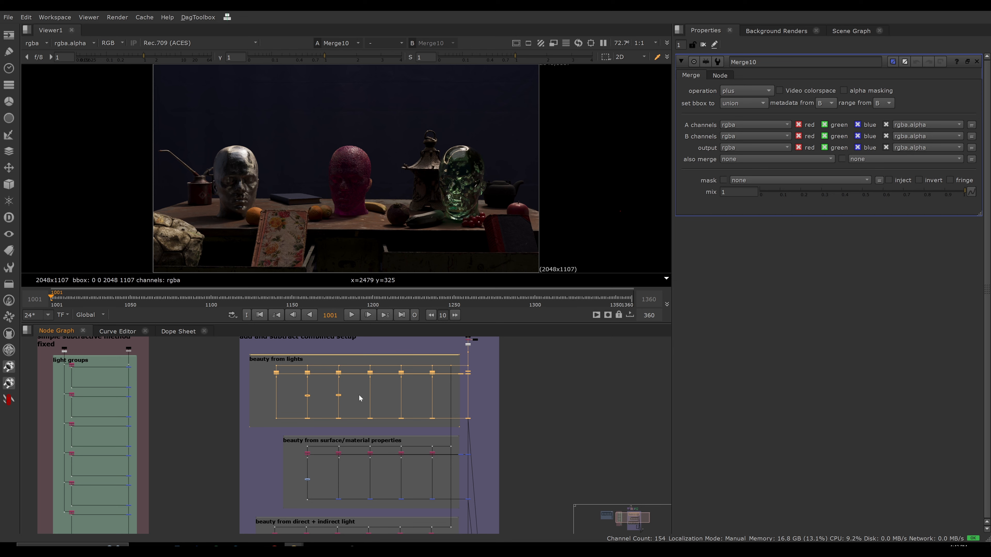
scroll(276, 408, up, 5)
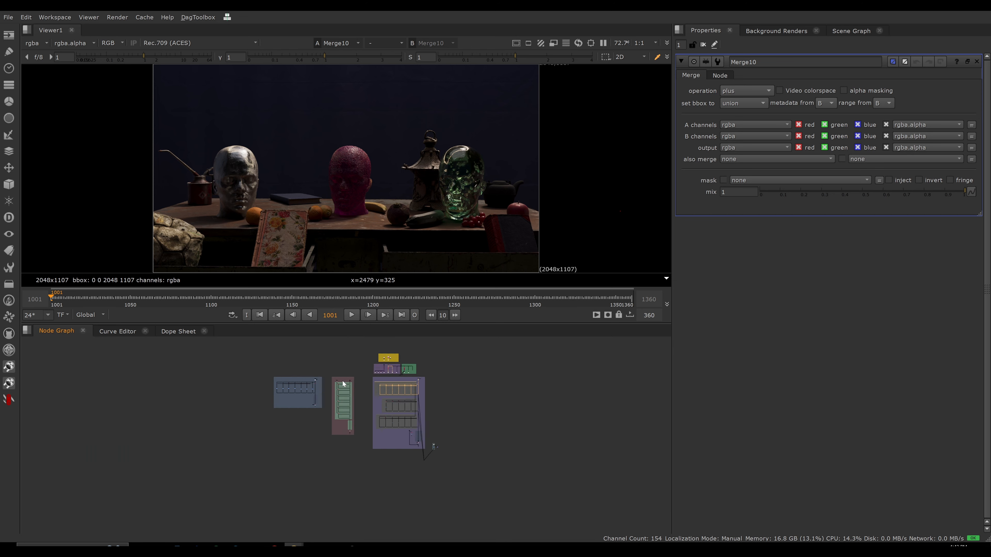
scroll(466, 389, up, 8)
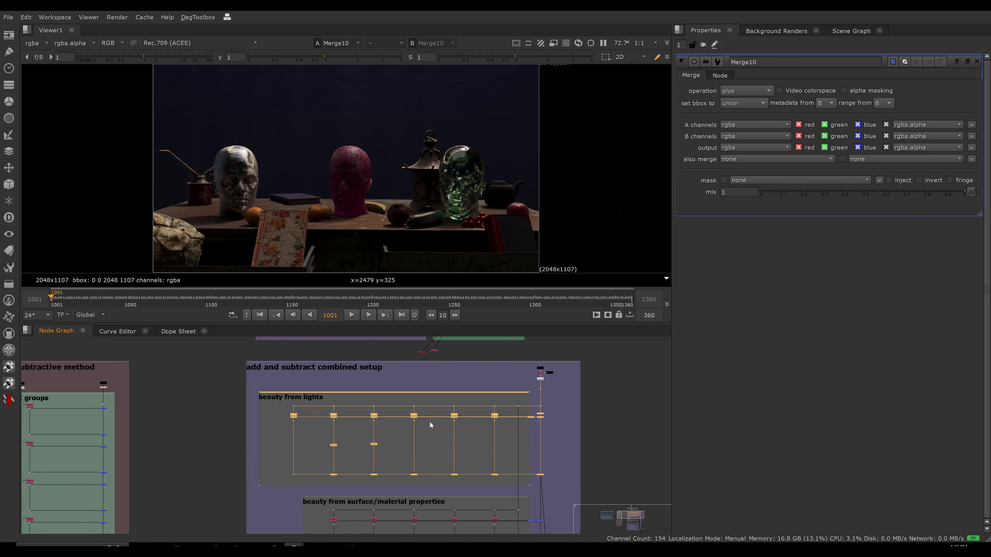
click(386, 435)
drag(260, 403, 574, 479)
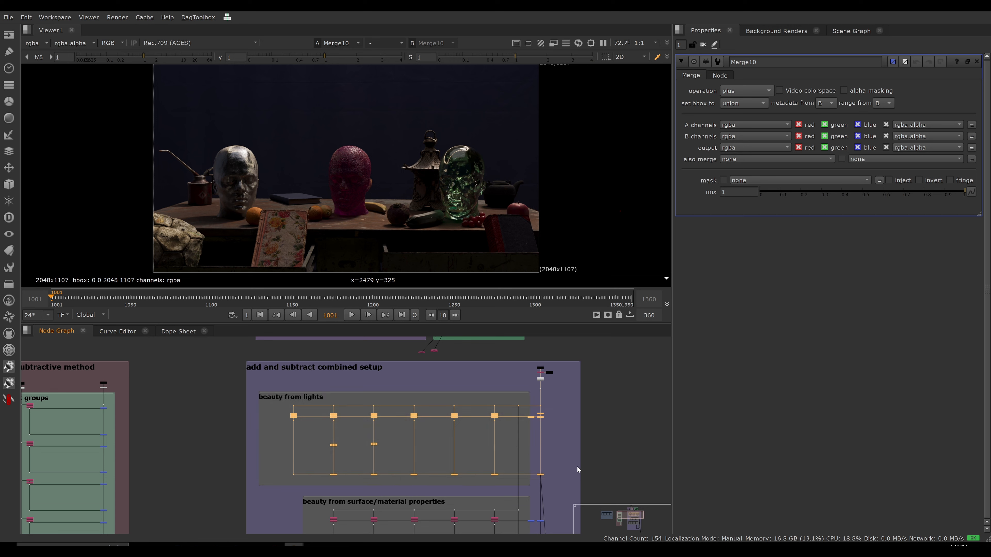
click(624, 447)
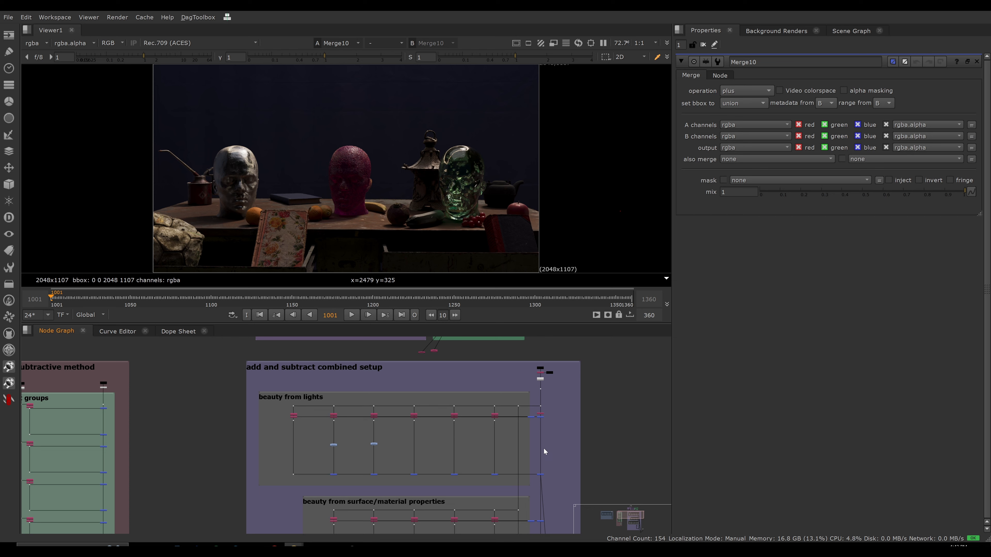
Highlight the beauty from lights nodes, followed by the surface/material properties nodes, to compare the two rebuild sections.
scroll(544, 448, down, 4)
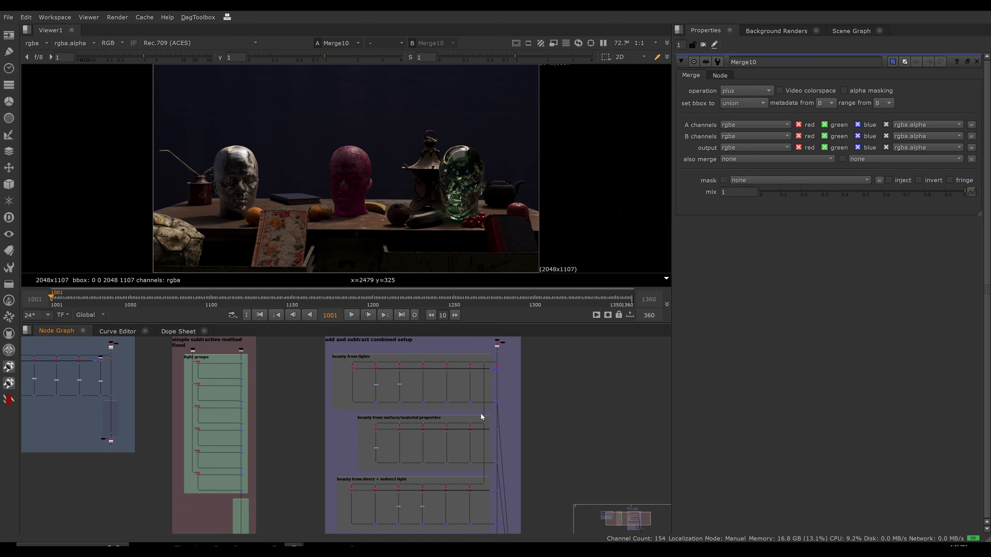
drag(312, 348, 536, 410)
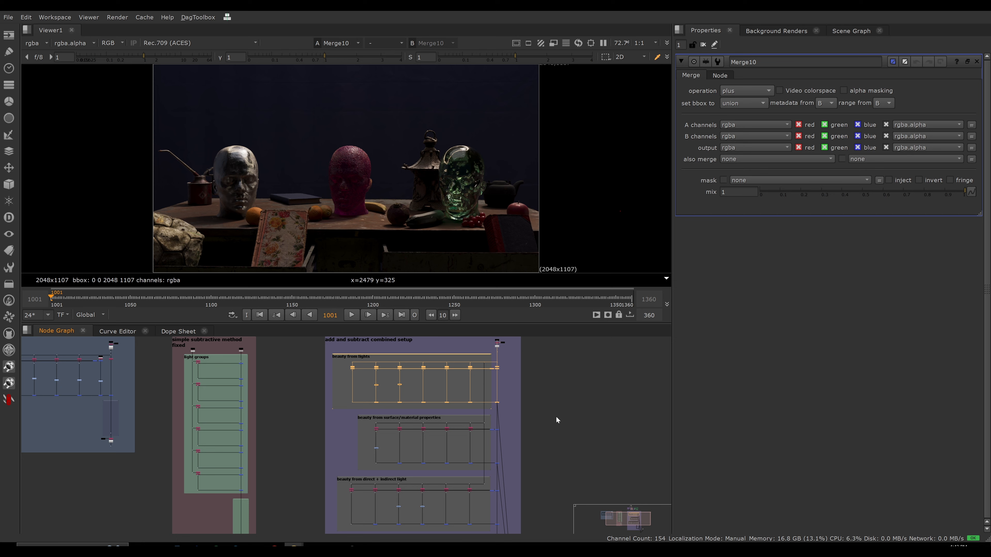
drag(346, 413, 532, 468)
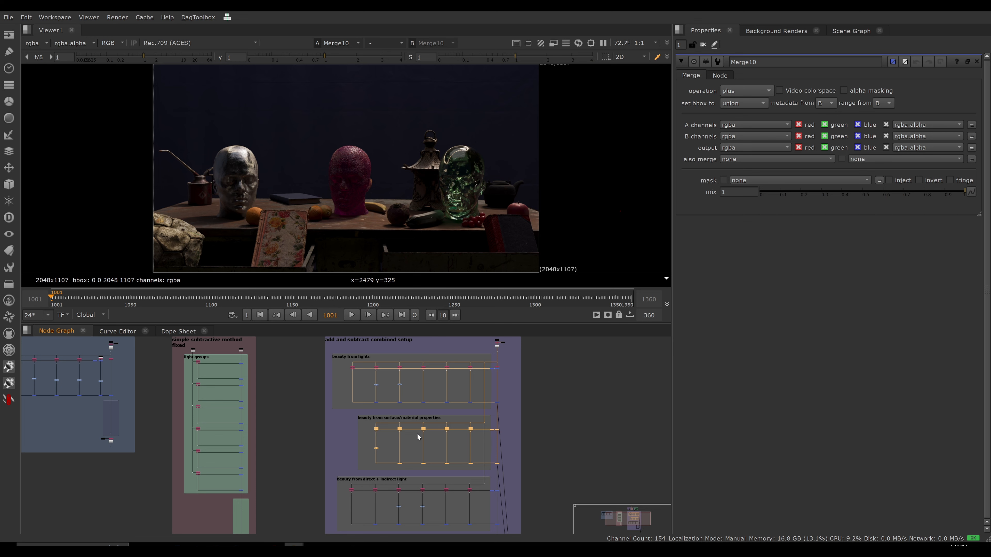
click(591, 448)
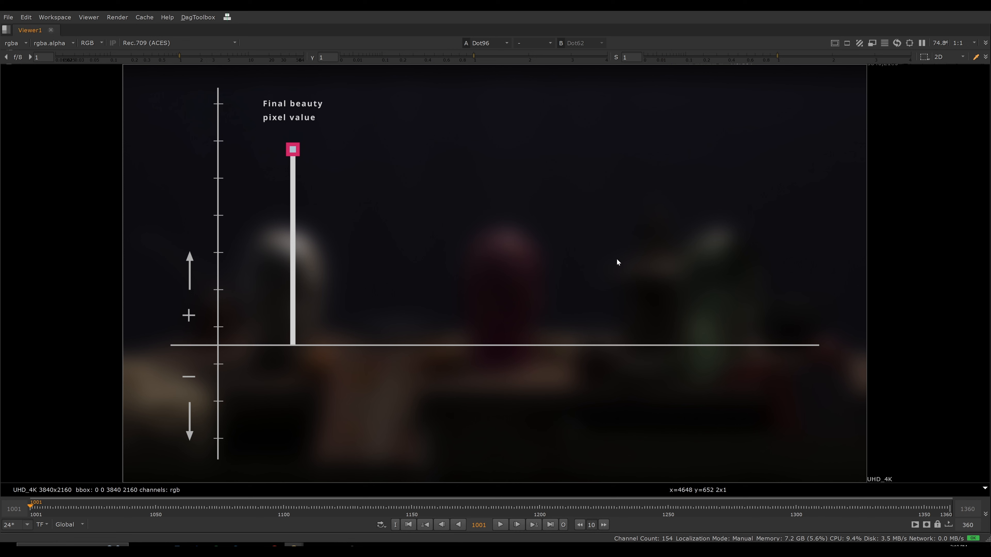
Play the pixel value diagram up to the stacked bar of the first criteria / AOV set.
key(l)
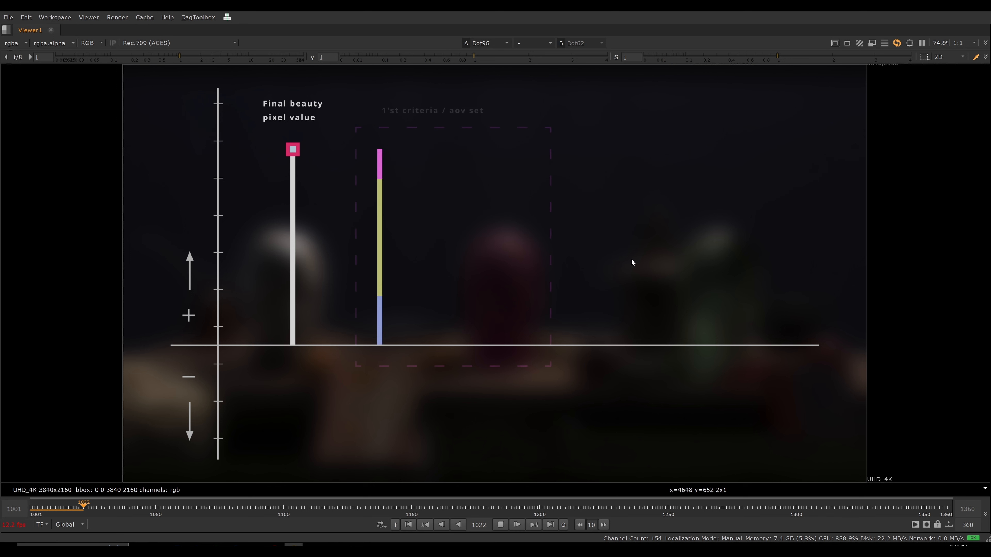
key(k)
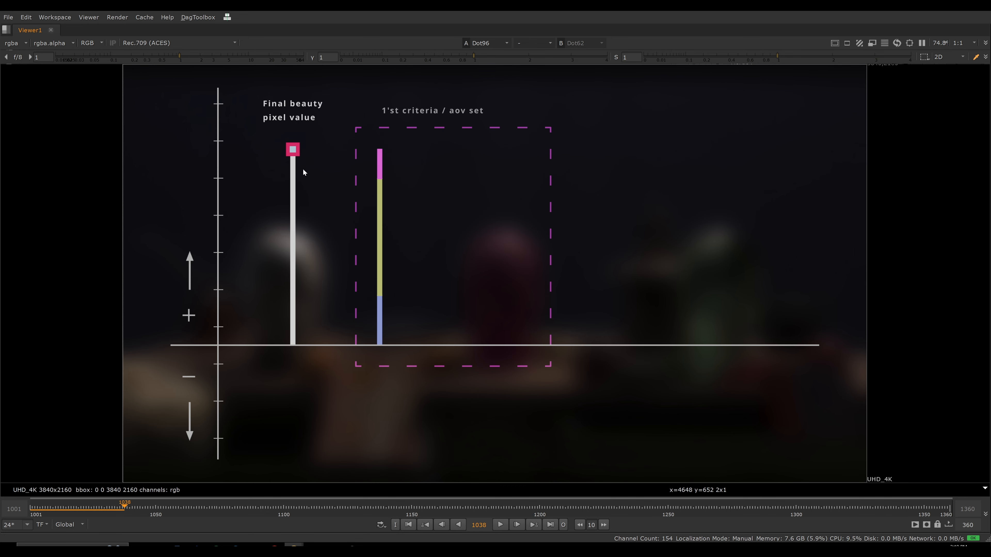
View the CG OUT result of the combined setup, and return to the enlarged pixel value diagram.
key(space)
middle_drag(335, 451, 289, 387)
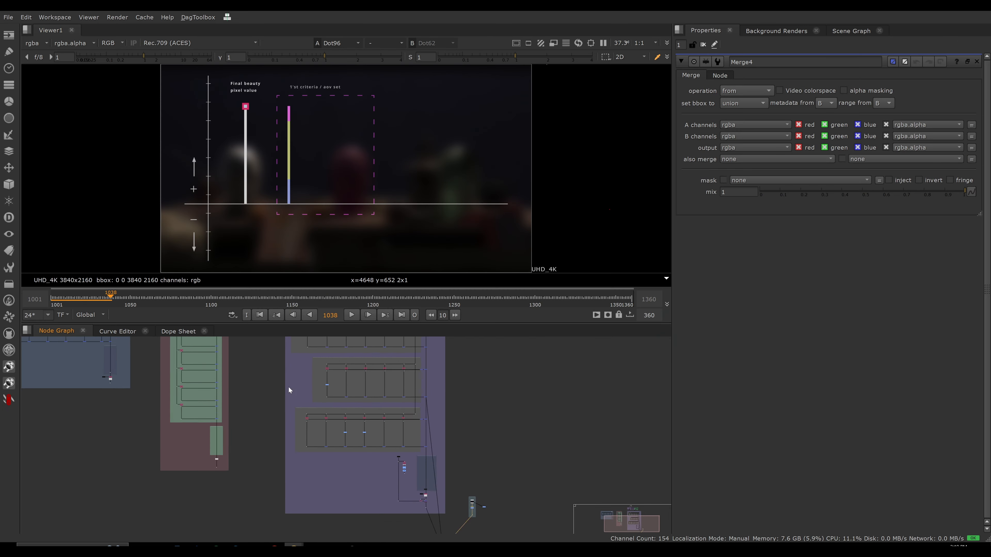
middle_drag(459, 487, 397, 418)
scroll(373, 431, up, 6)
drag(367, 422, 310, 464)
key(1)
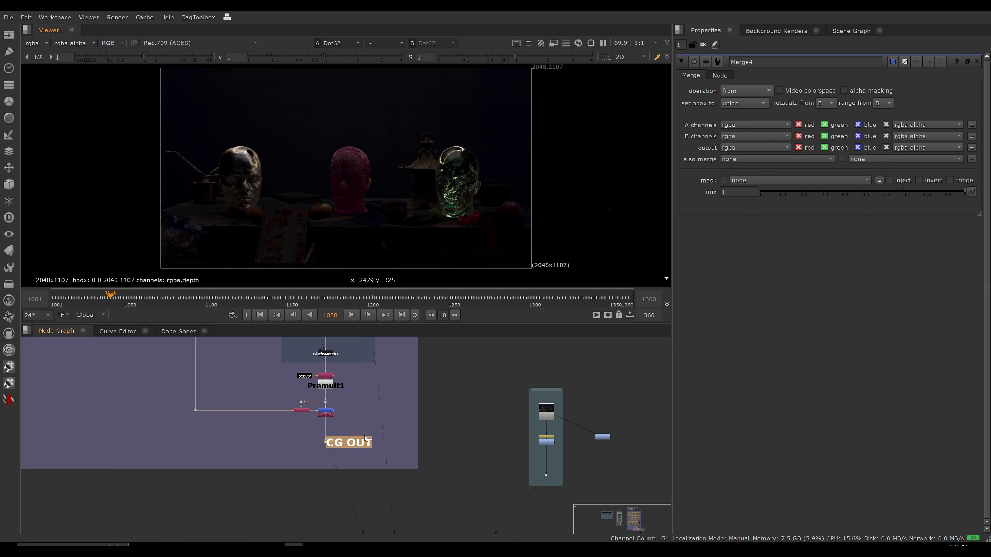
key(2)
click(368, 422)
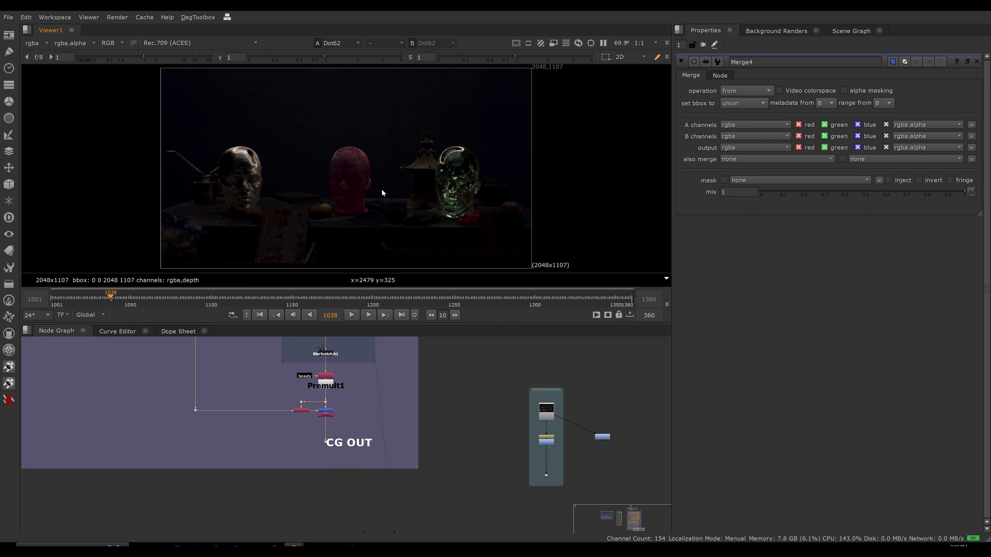
click(547, 476)
key(3)
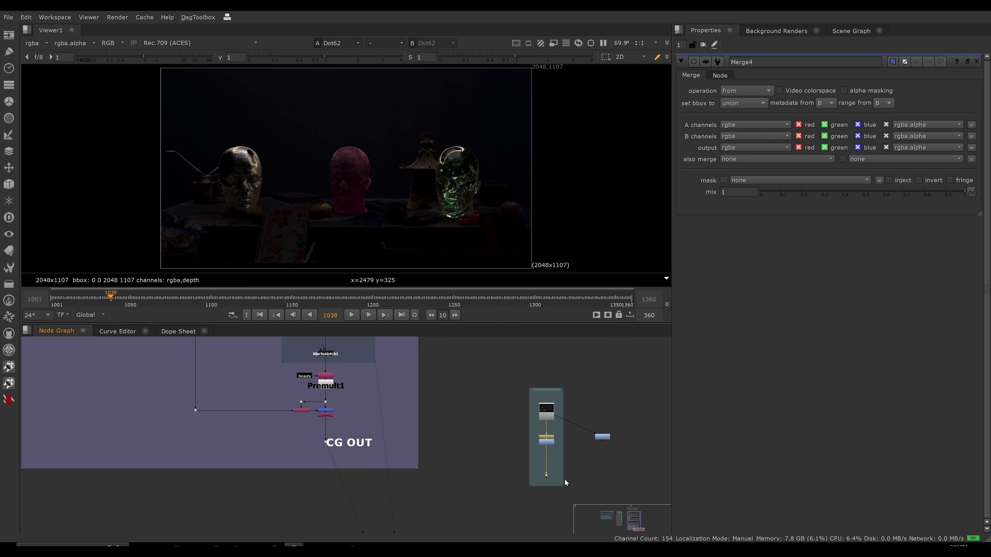
key(space)
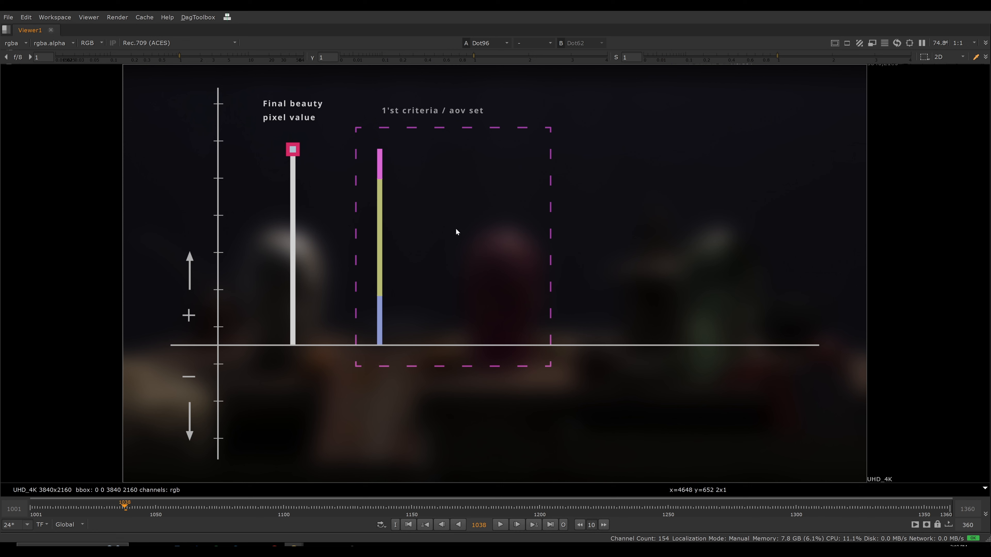
Play the diagram through the splitting of the first AOV set and the reduction of its three bars, stopping at frame 1145.
key(l)
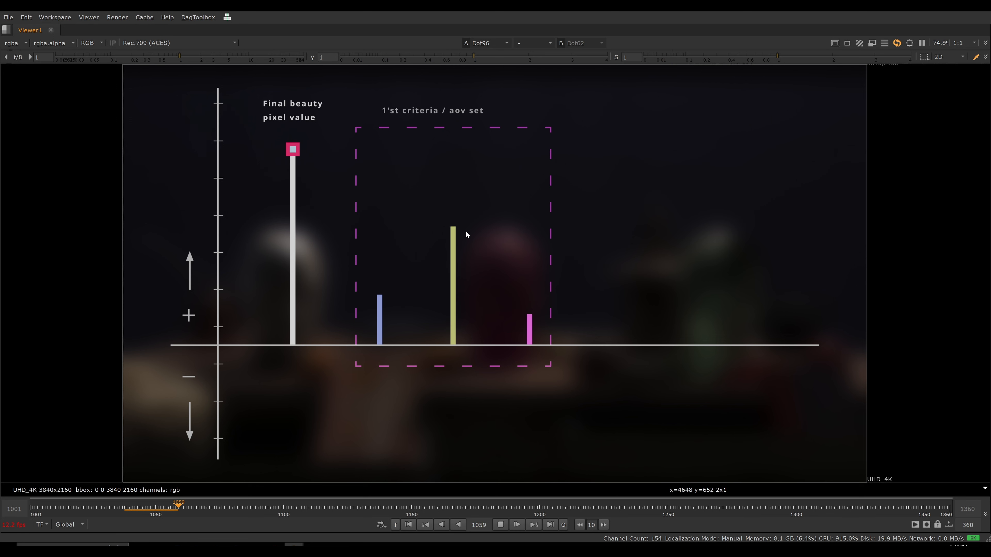
key(j)
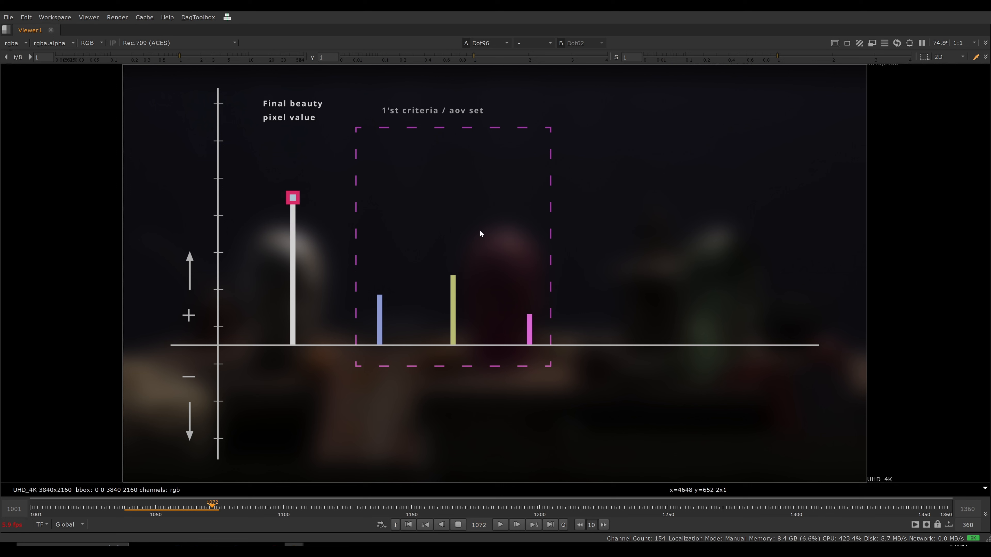
key(k)
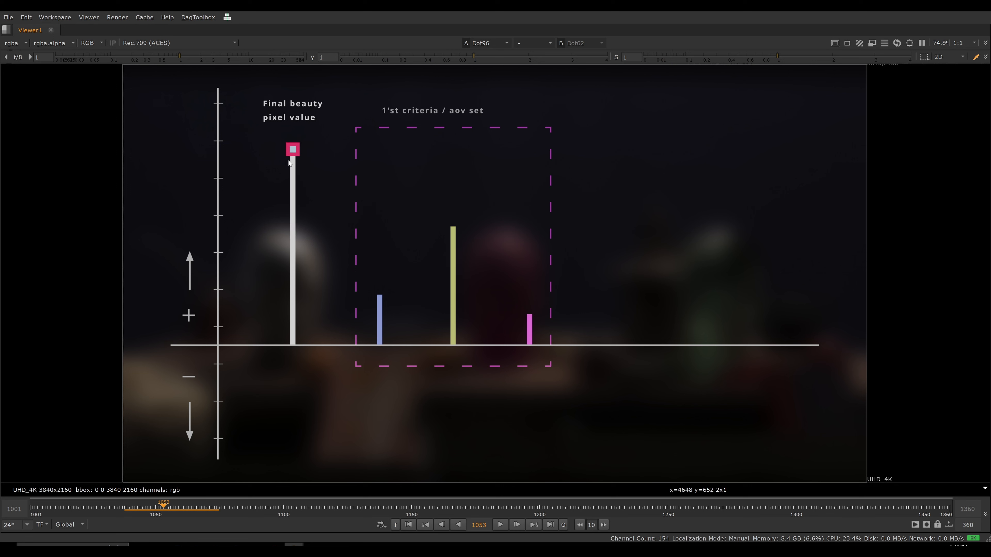
key(l)
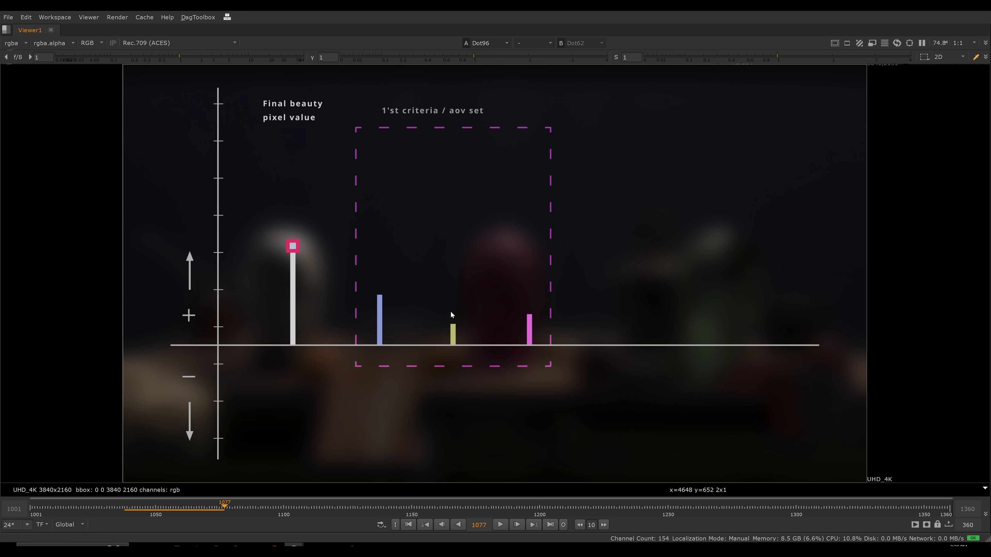
key(l)
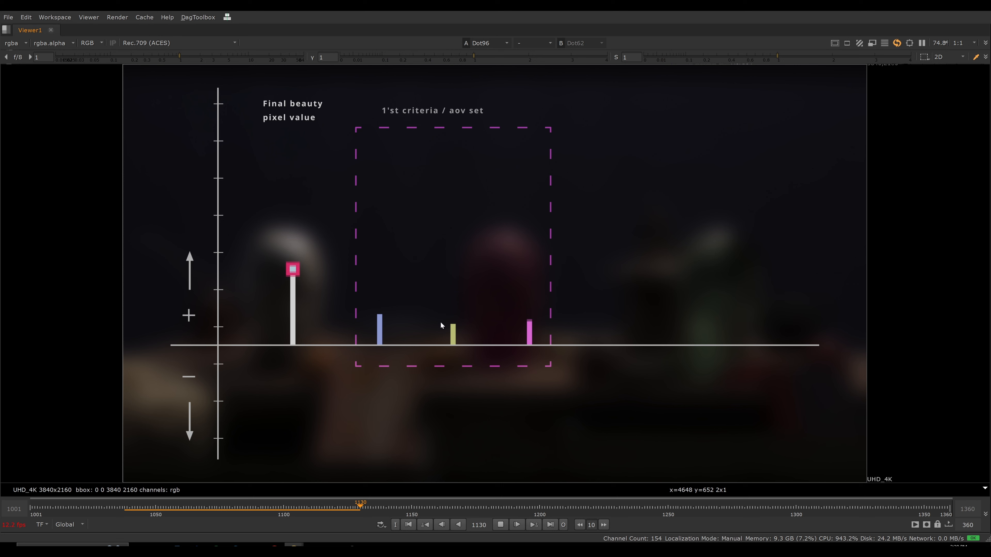
key(k)
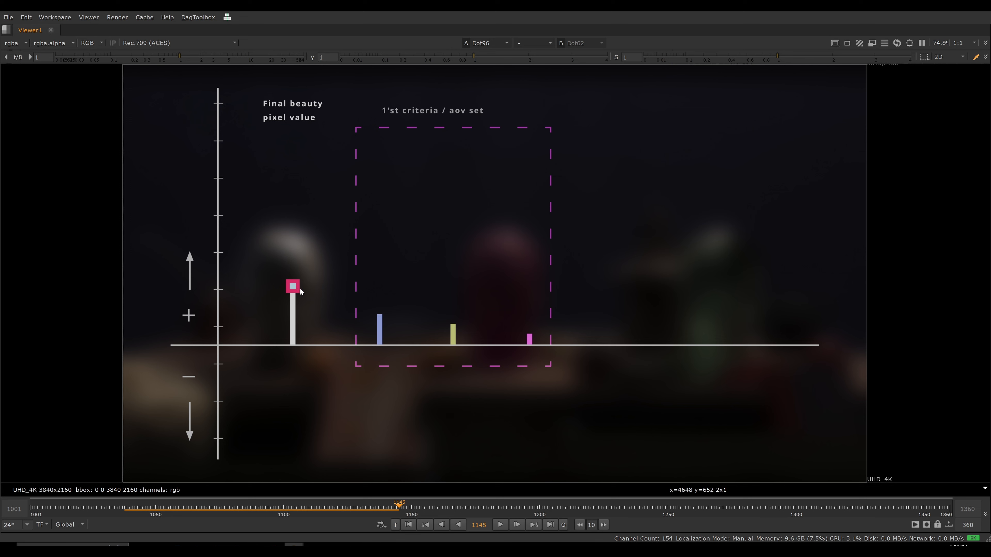
Play the diagram through the second AOV set's introduction, splitting and bar reductions, stopping at frame 1302.
key(l)
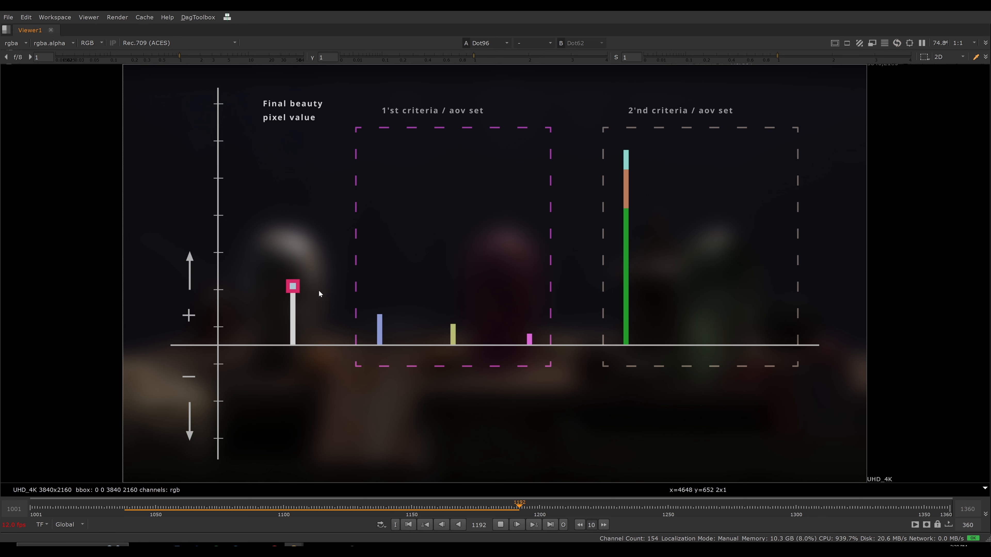
key(k)
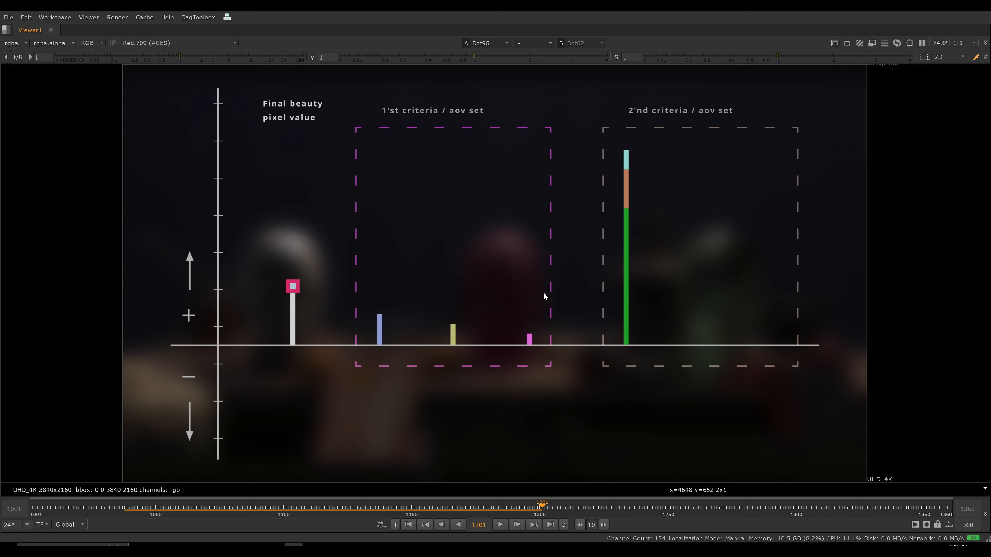
key(l)
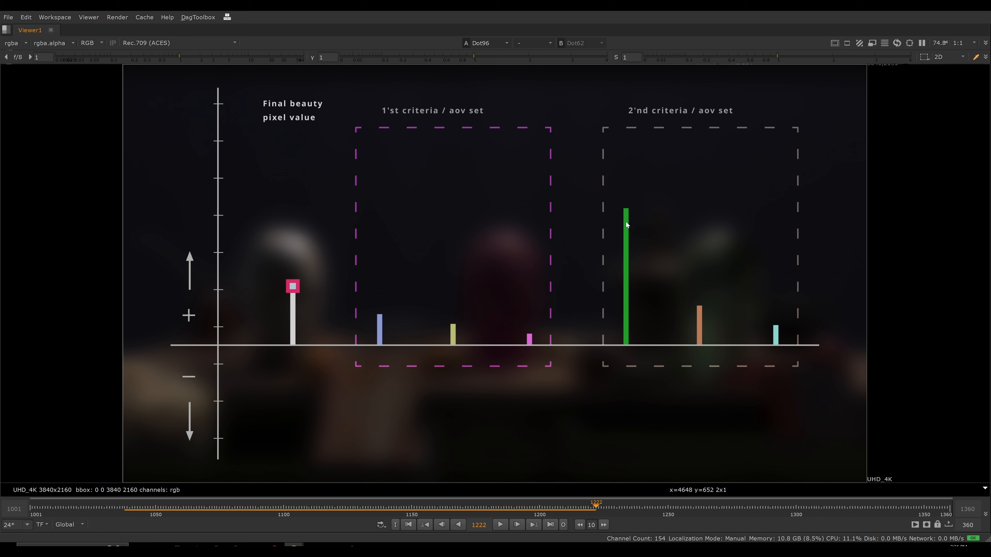
key(l)
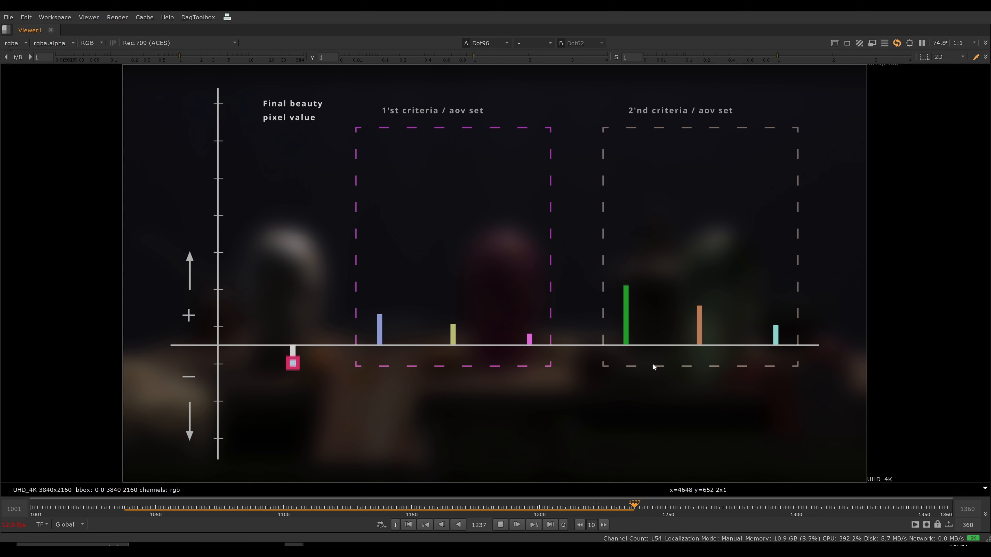
key(k)
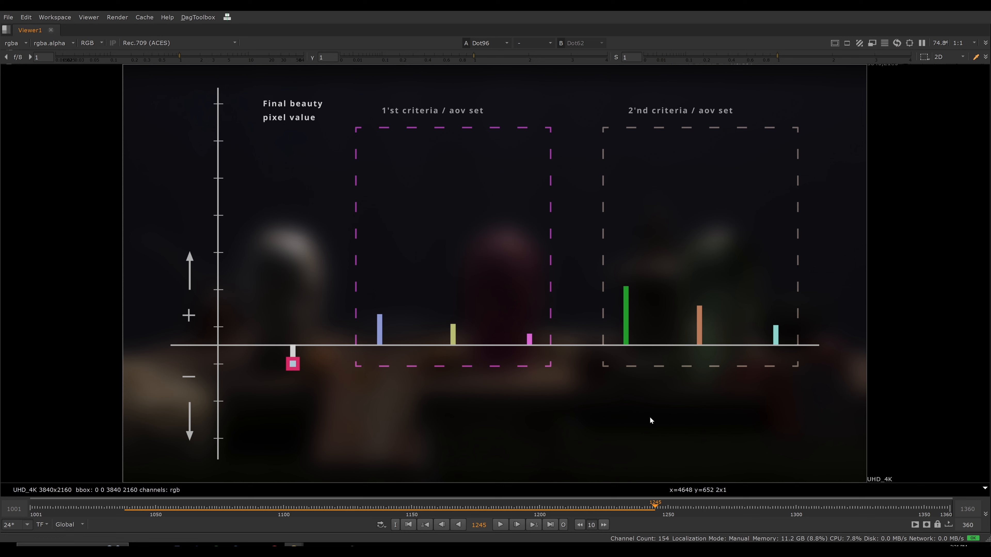
key(l)
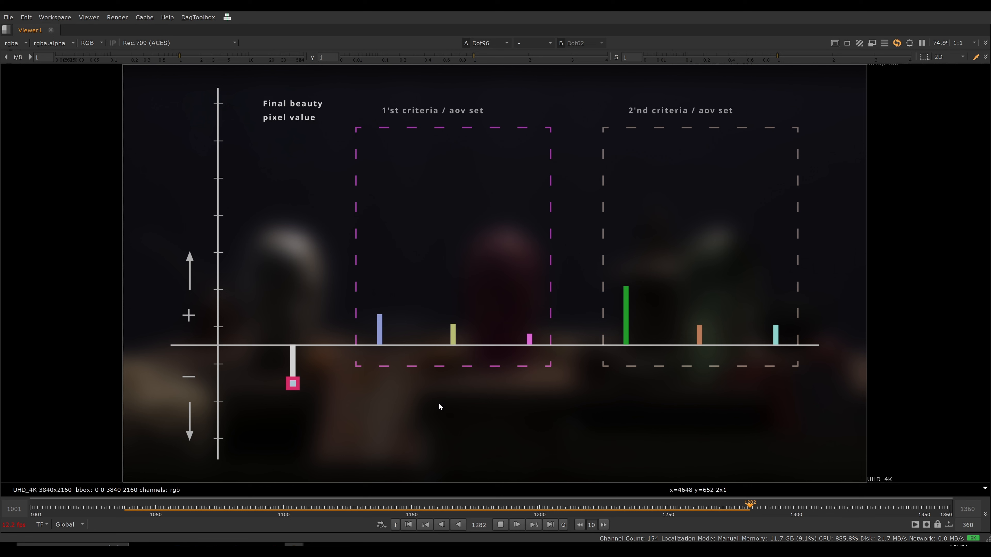
key(k)
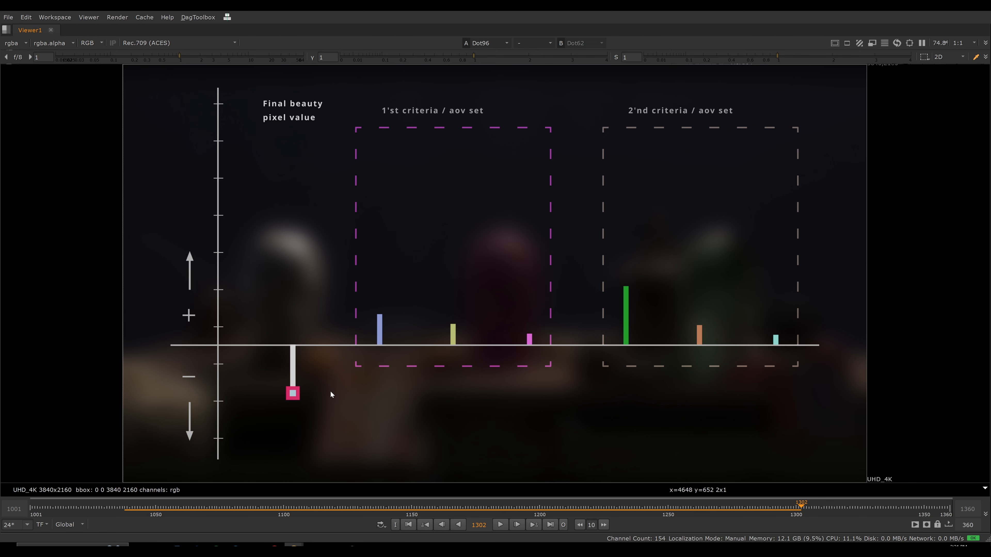
Inspect the From operation of the Merge below CG IN in the beauty from lights section, and check it against the enlarged diagram.
key(space)
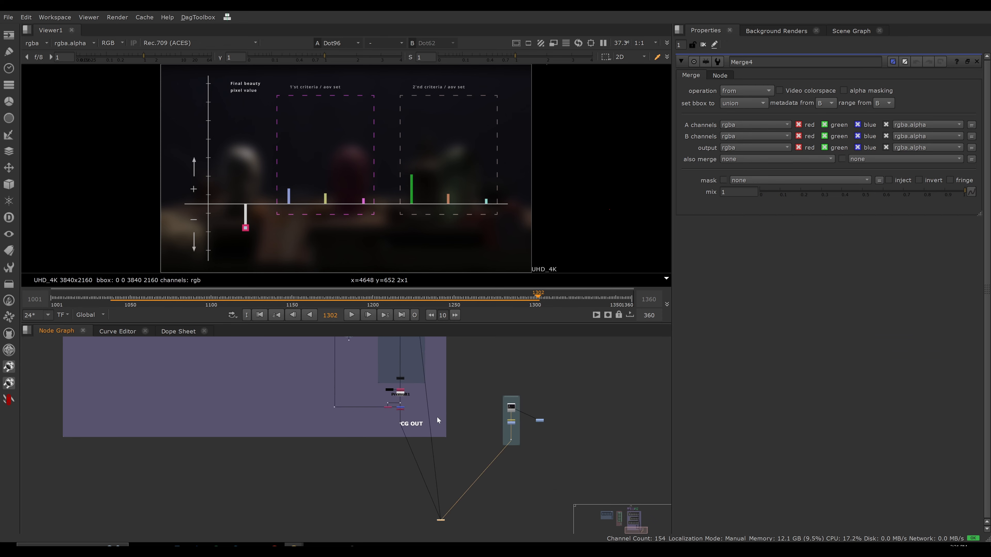
middle_drag(437, 420, 449, 509)
middle_drag(479, 397, 460, 516)
middle_drag(429, 346, 440, 546)
middle_drag(408, 382, 407, 447)
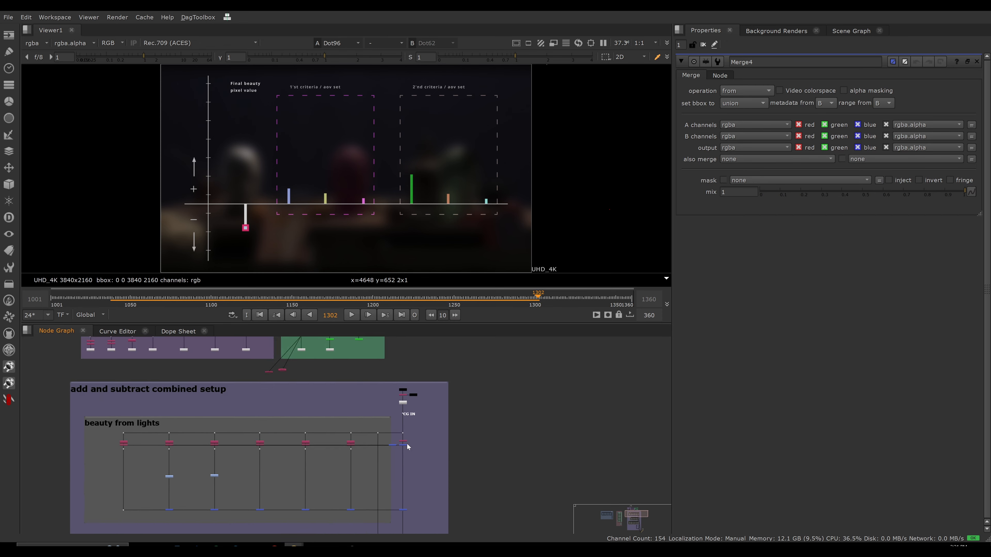
scroll(407, 446, up, 4)
click(409, 441)
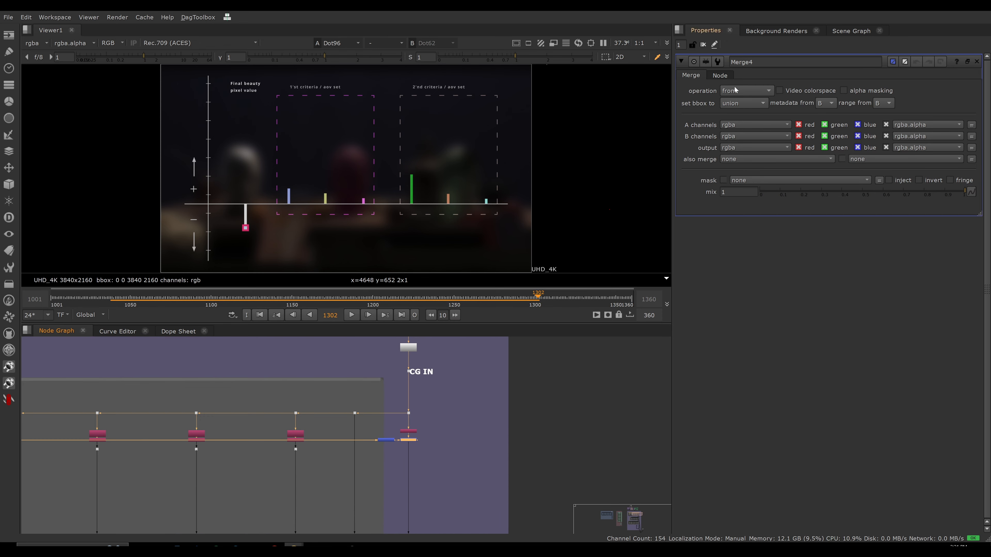
key(space)
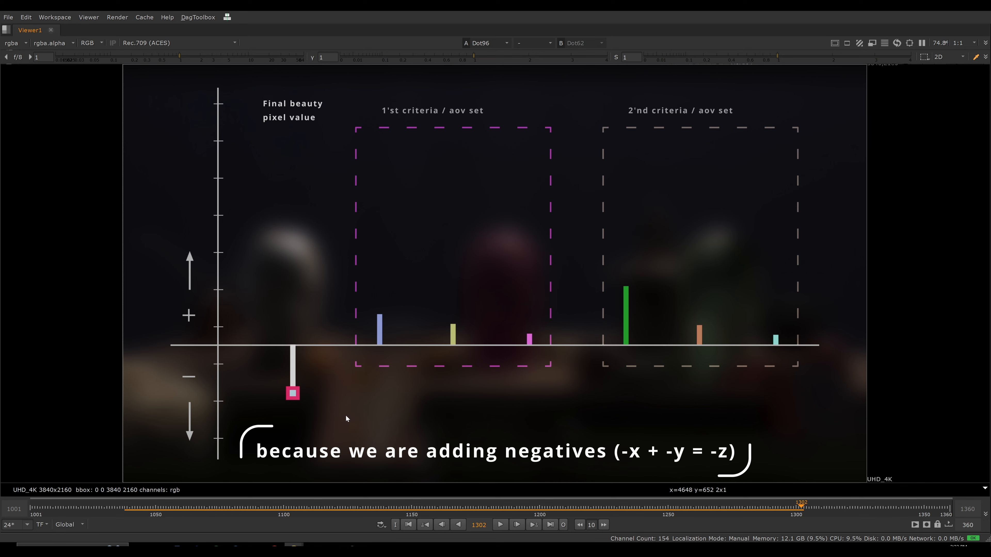
key(space)
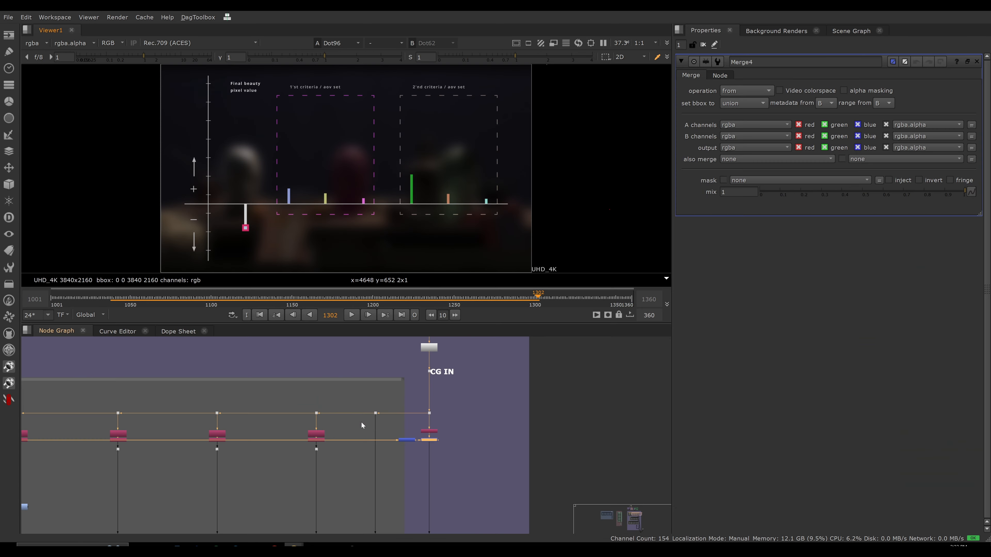
Highlight all three rebuild sections of the add and subtract combined setup, and clear the selection.
scroll(425, 408, down, 6)
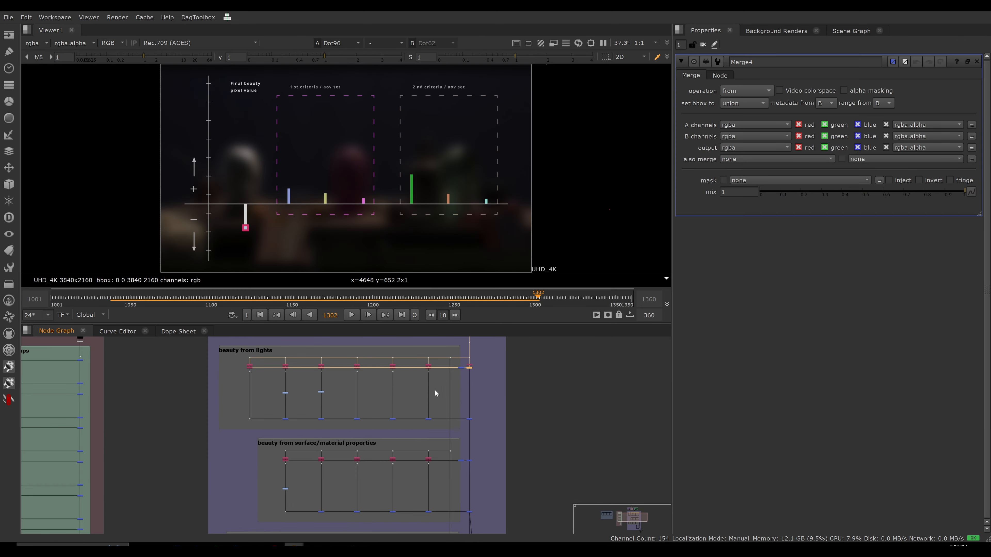
scroll(395, 430, down, 2)
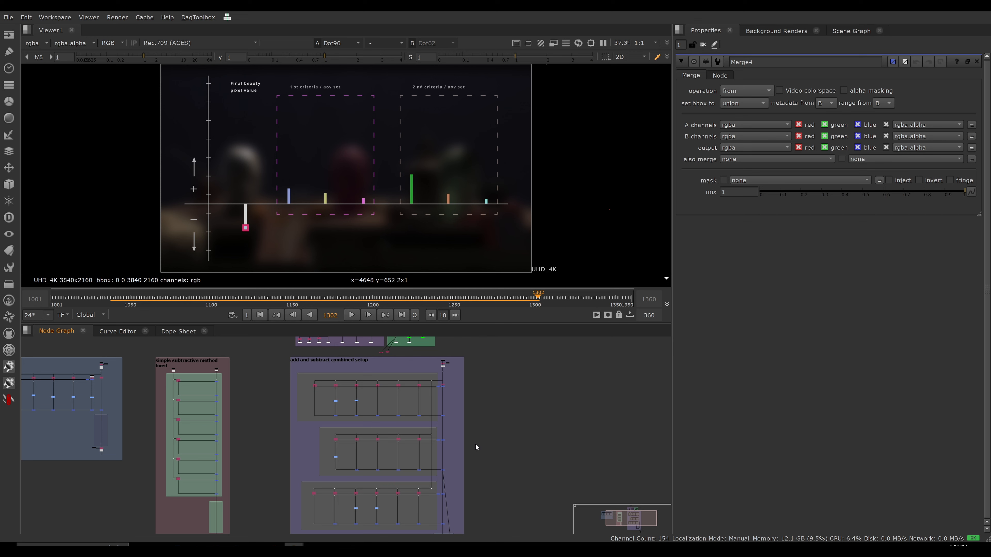
middle_drag(485, 453, 486, 428)
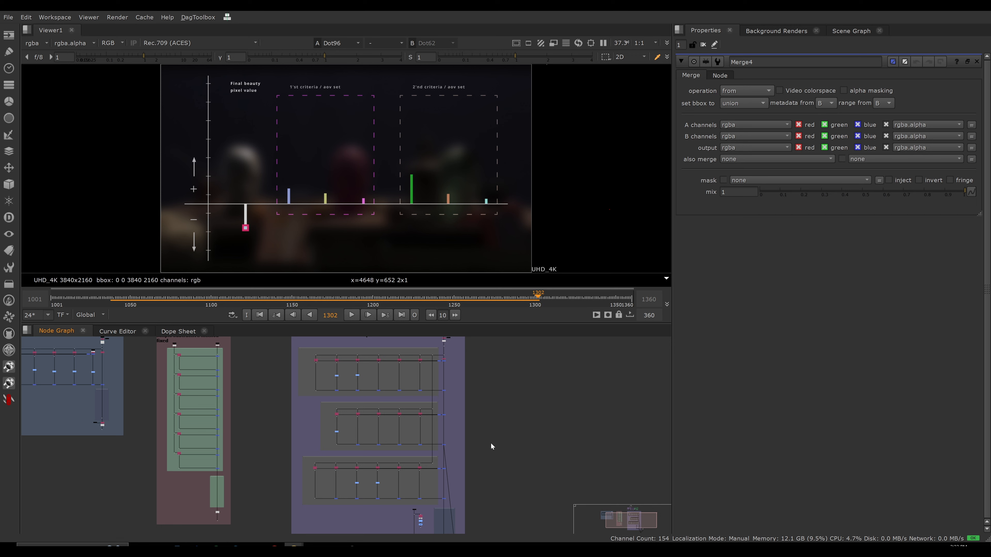
drag(285, 347, 480, 505)
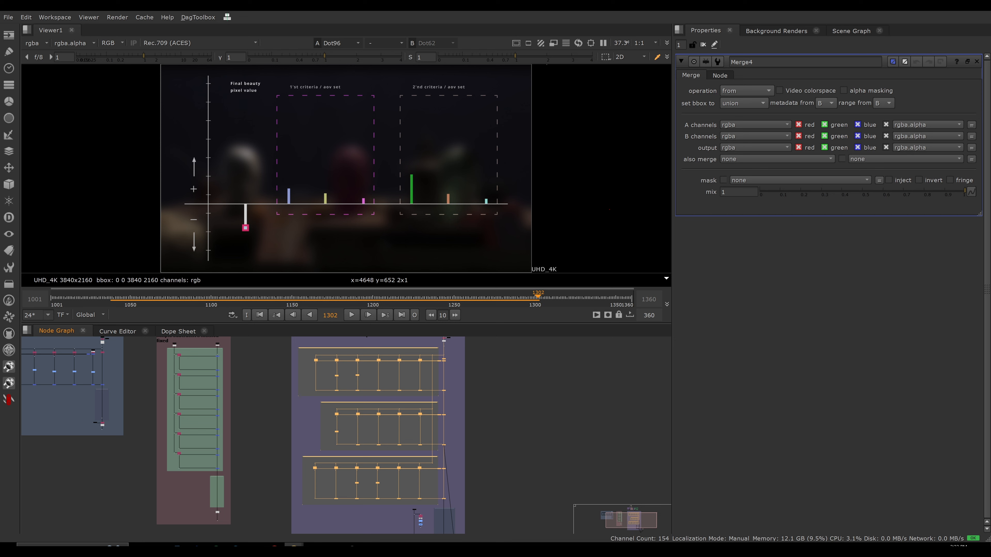
click(500, 422)
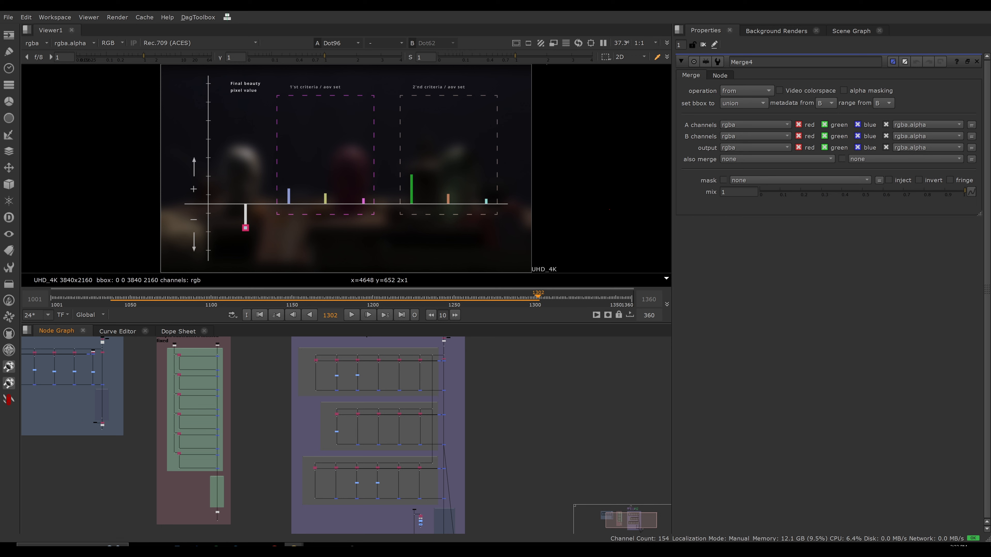
Highlight the surface/material properties nodes and the simple additive branches in turn to compare the two setups.
drag(300, 402, 459, 455)
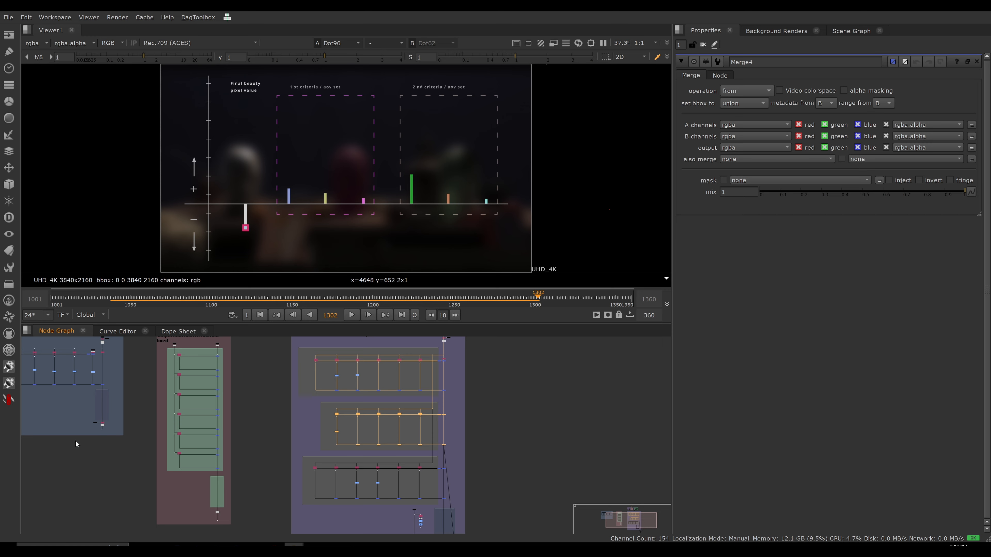
middle_drag(75, 444, 211, 483)
drag(60, 369, 255, 422)
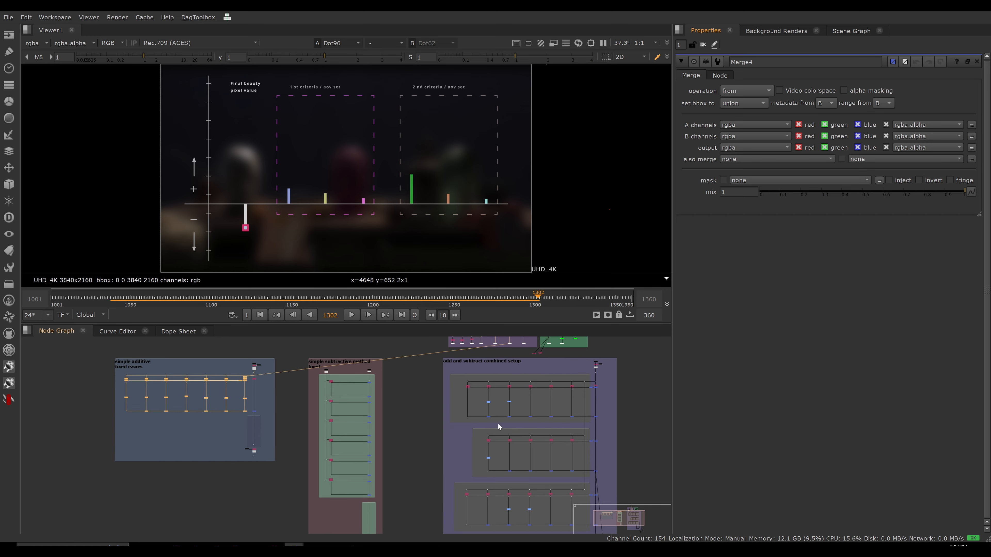
drag(462, 424, 584, 480)
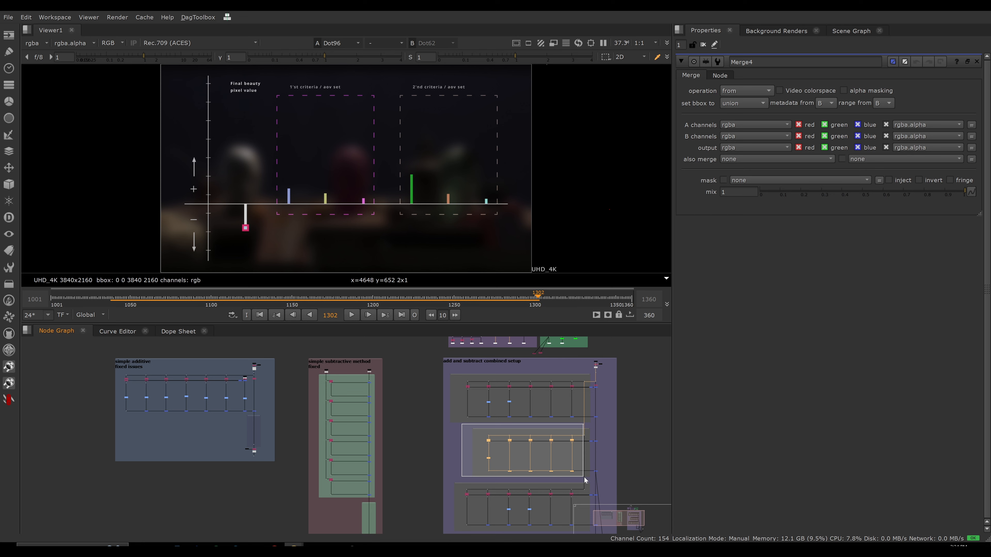
drag(585, 480, 585, 480)
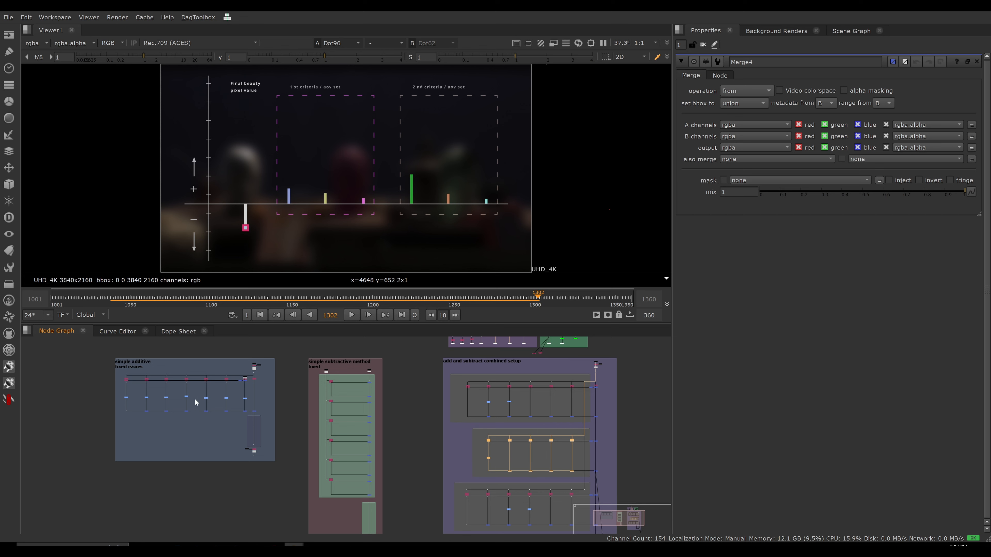
middle_drag(632, 424, 512, 409)
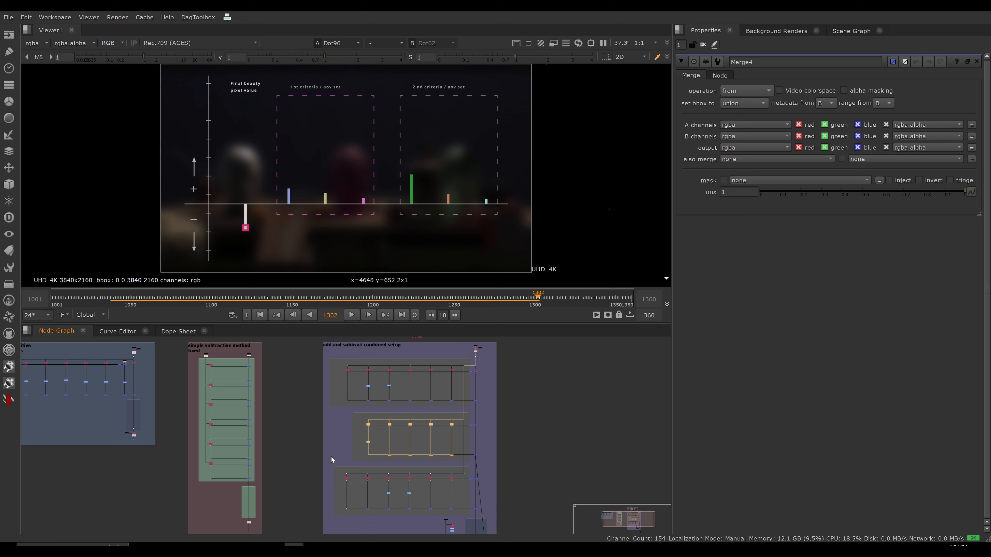
Clear the current selection and highlight the upper two rebuild sections of the add and subtract combined setup.
click(580, 423)
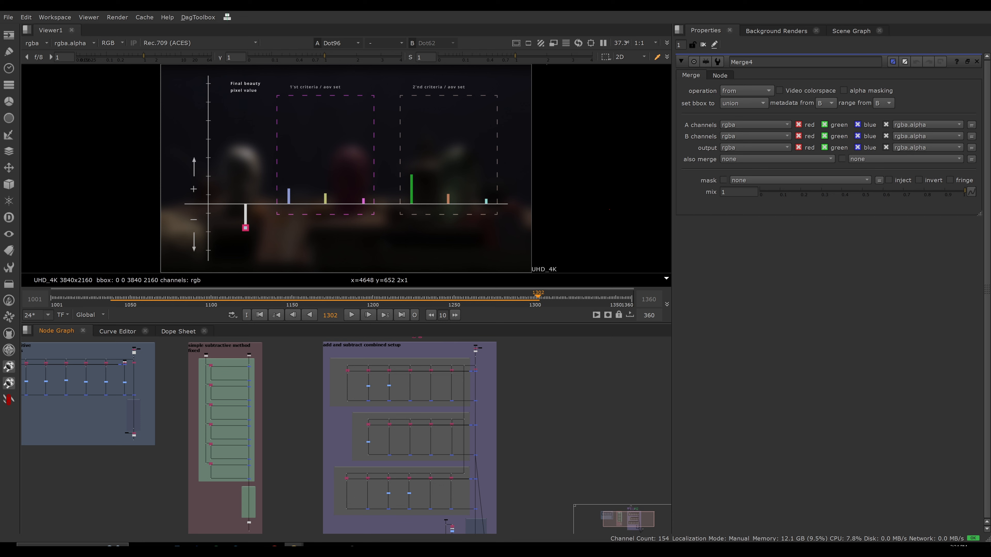
drag(304, 352, 520, 475)
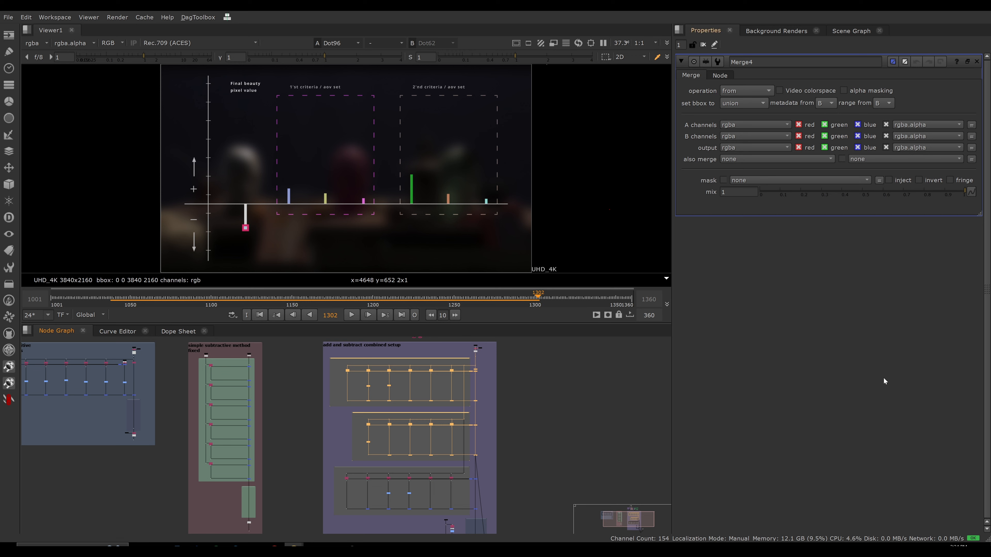
Scrub the enlarged pixel value diagram back to frame 1197 and forward to 1290, then restore the layout and deselect the nodes.
drag(500, 299, 401, 295)
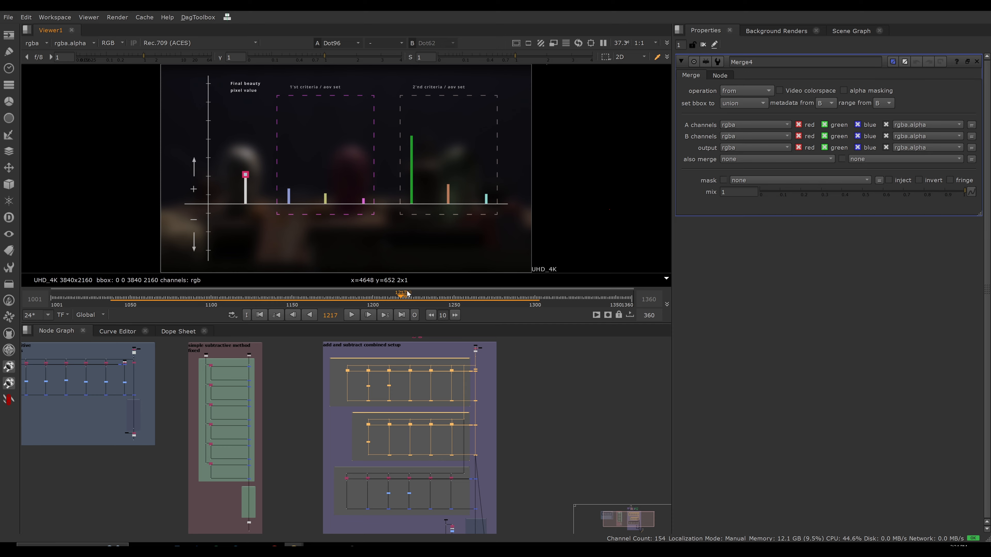
key(space)
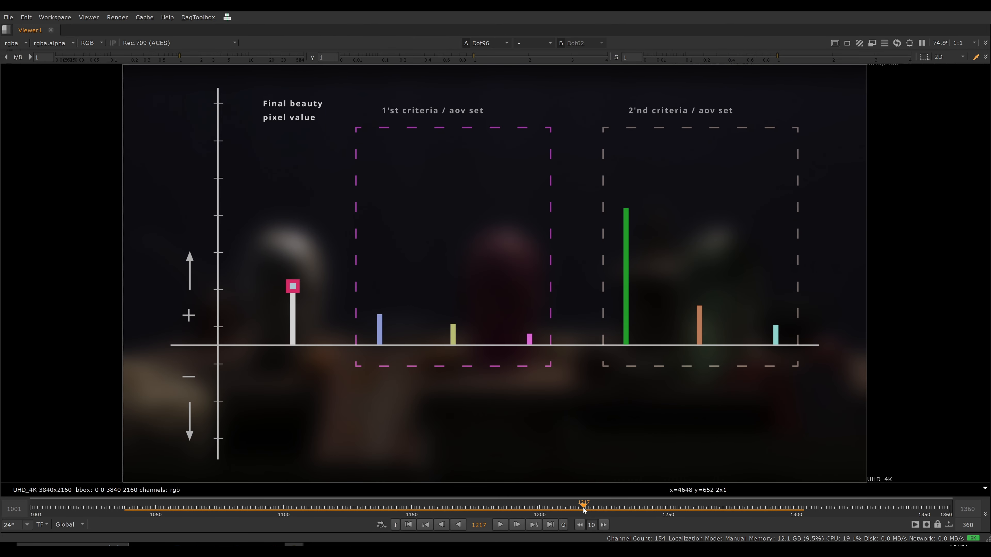
drag(583, 505, 532, 504)
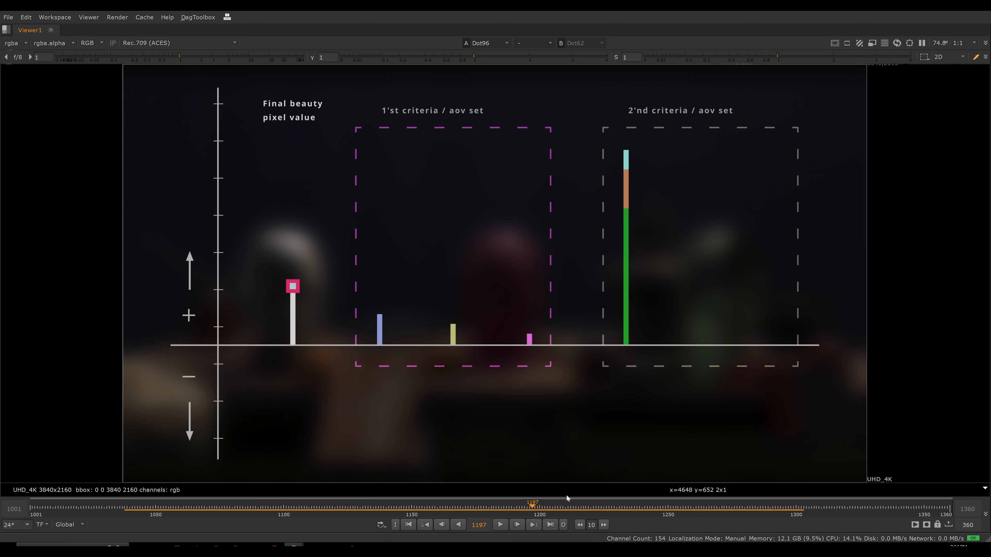
mouse_move(533, 504)
mouse_down()
mouse_move(586, 505)
mouse_move(621, 520)
mouse_move(634, 509)
mouse_move(784, 522)
mouse_move(770, 522)
mouse_up()
key(space)
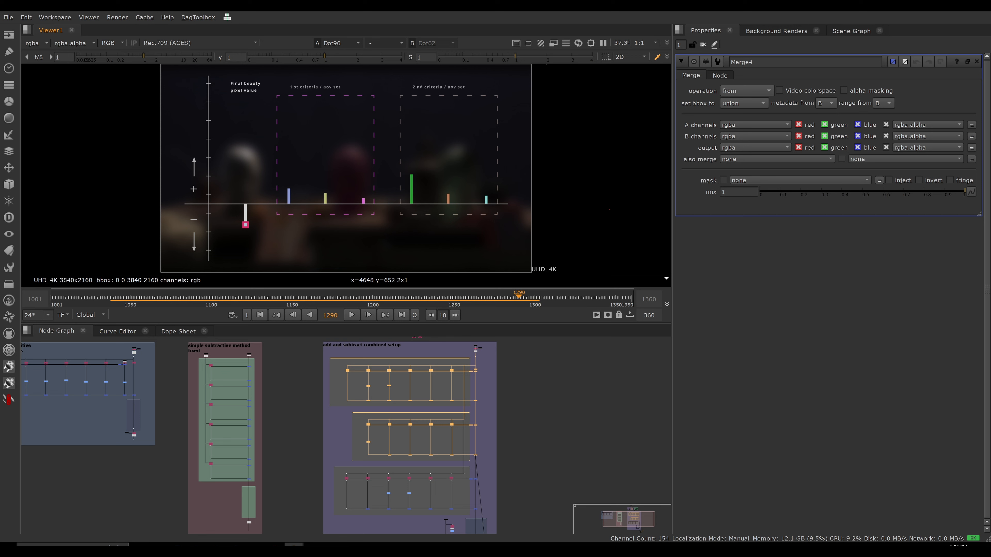
click(572, 432)
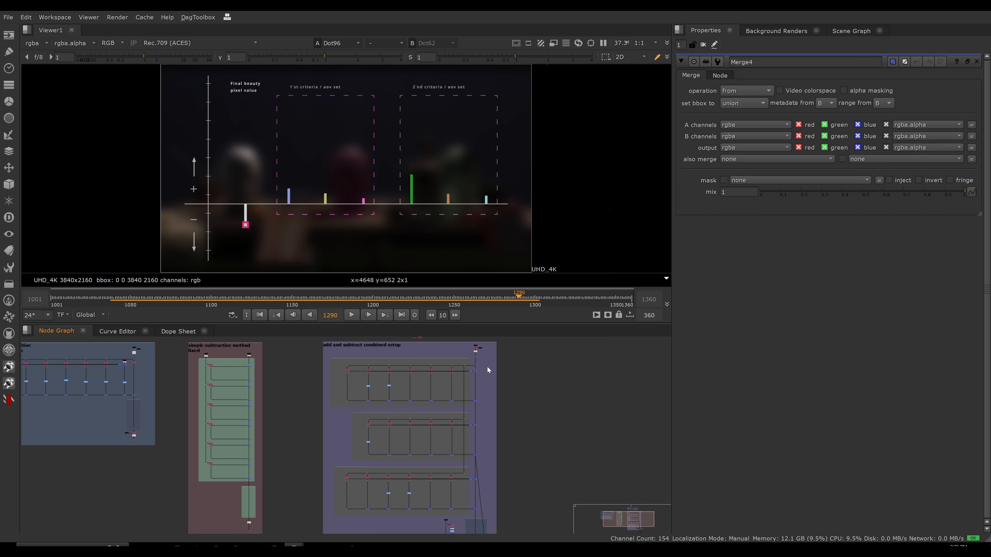